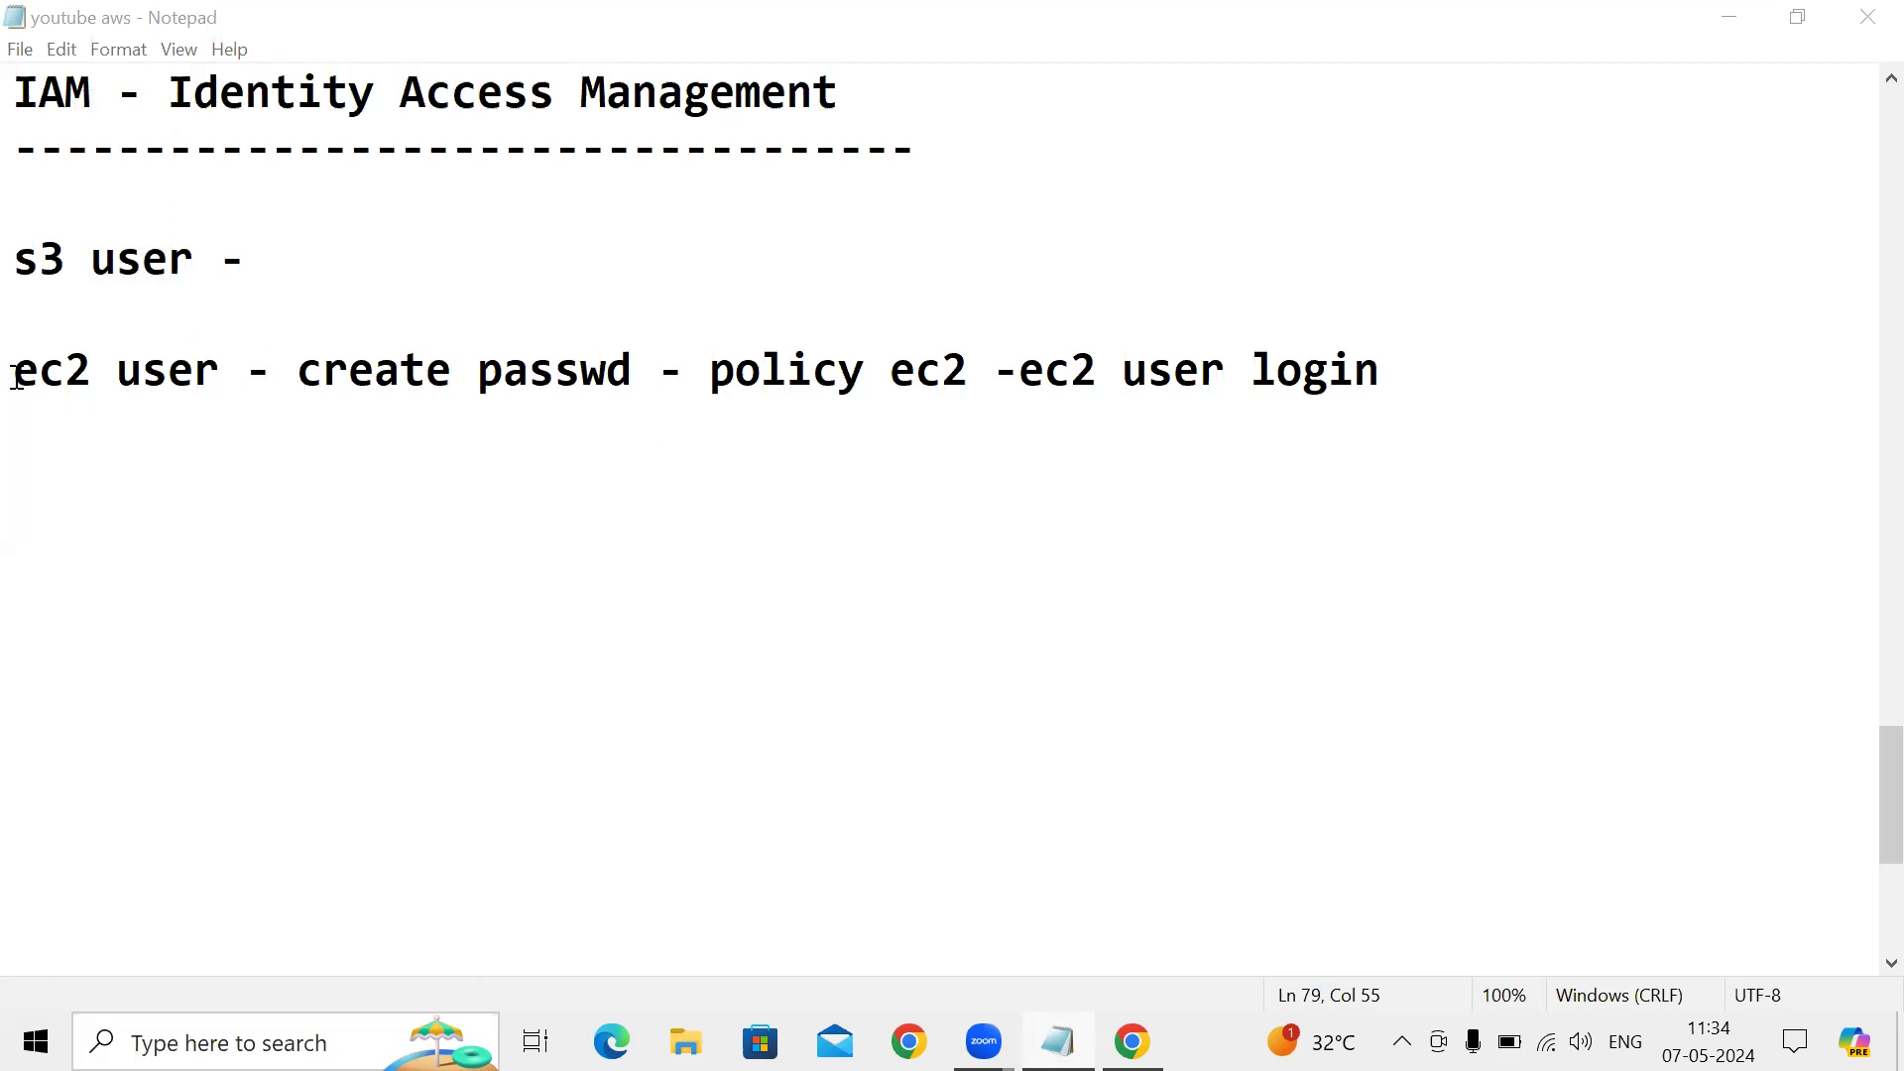
# Step: Highlight 'ec2 user', 'create passwd' and 'policy' in the Notepad notes, then clear the selection
pyautogui.moveTo(18, 376); pyautogui.dragTo(218, 384)
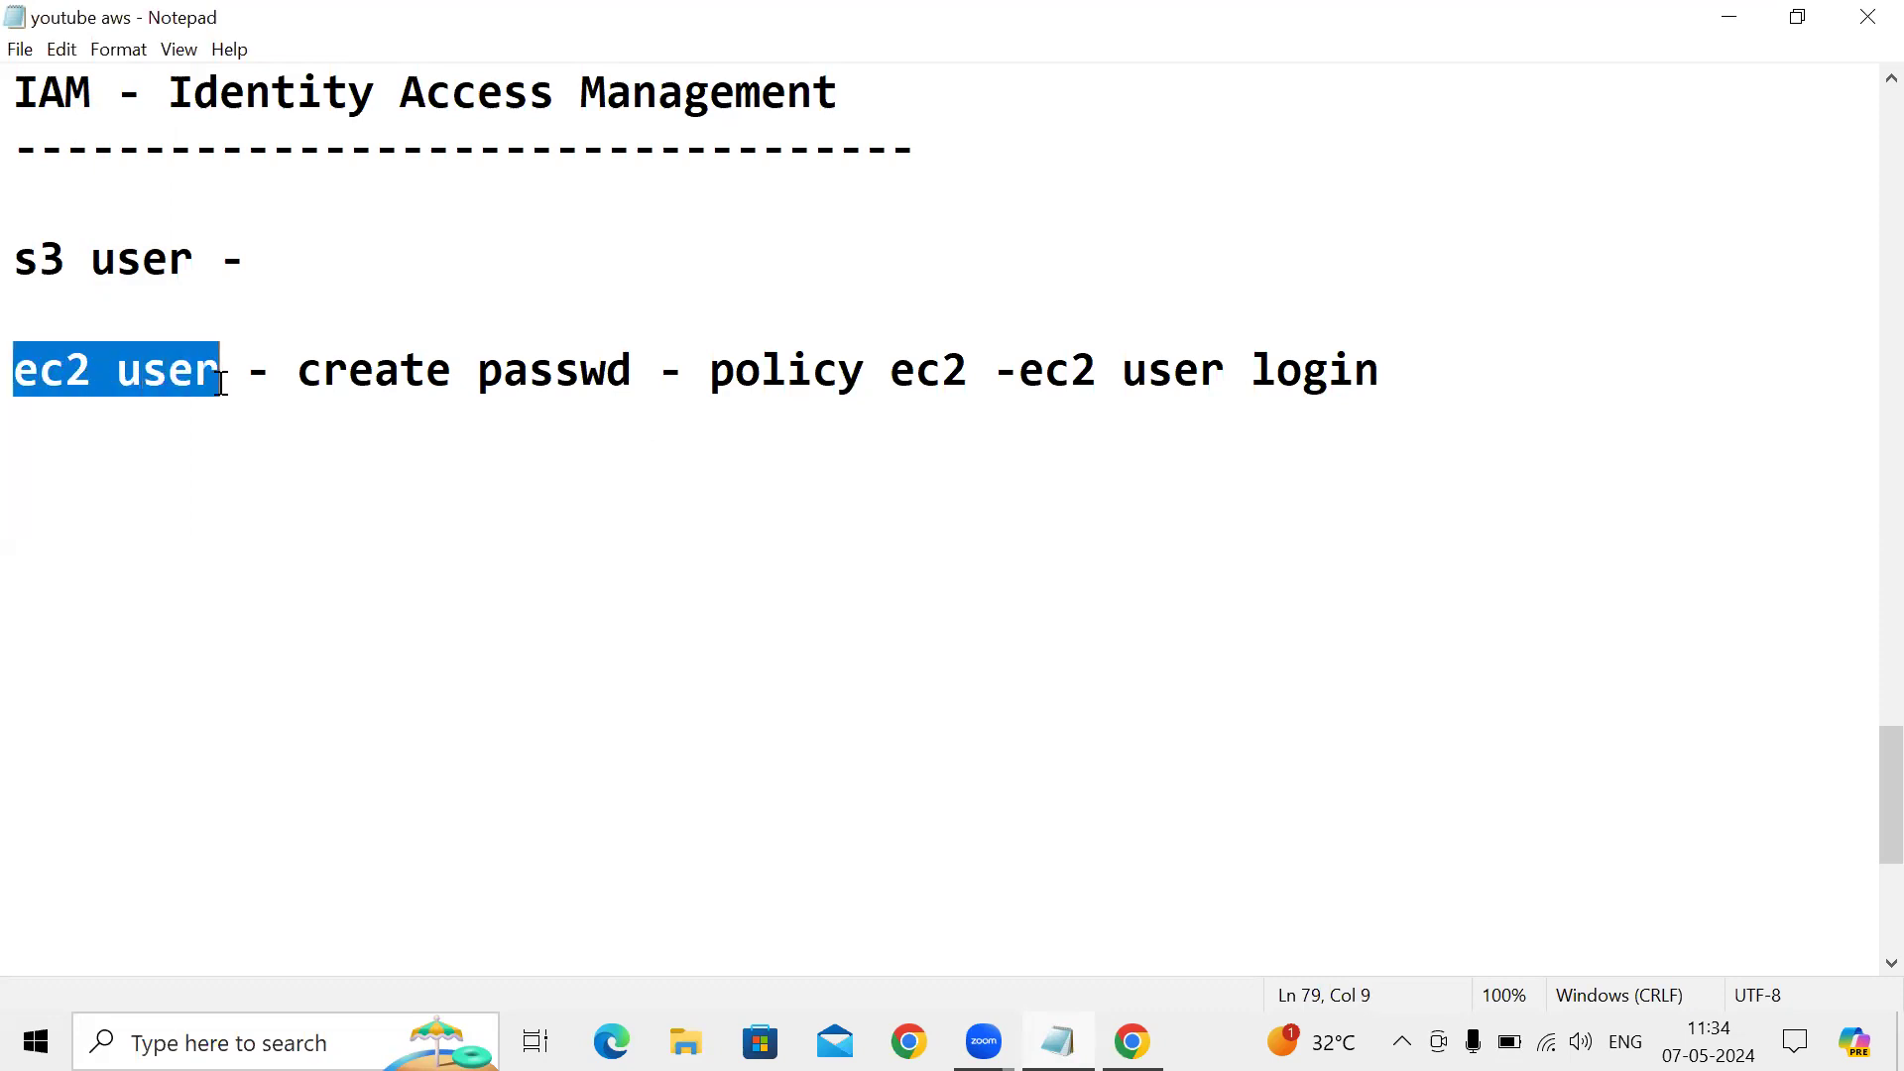
pyautogui.moveTo(294, 378); pyautogui.dragTo(630, 377)
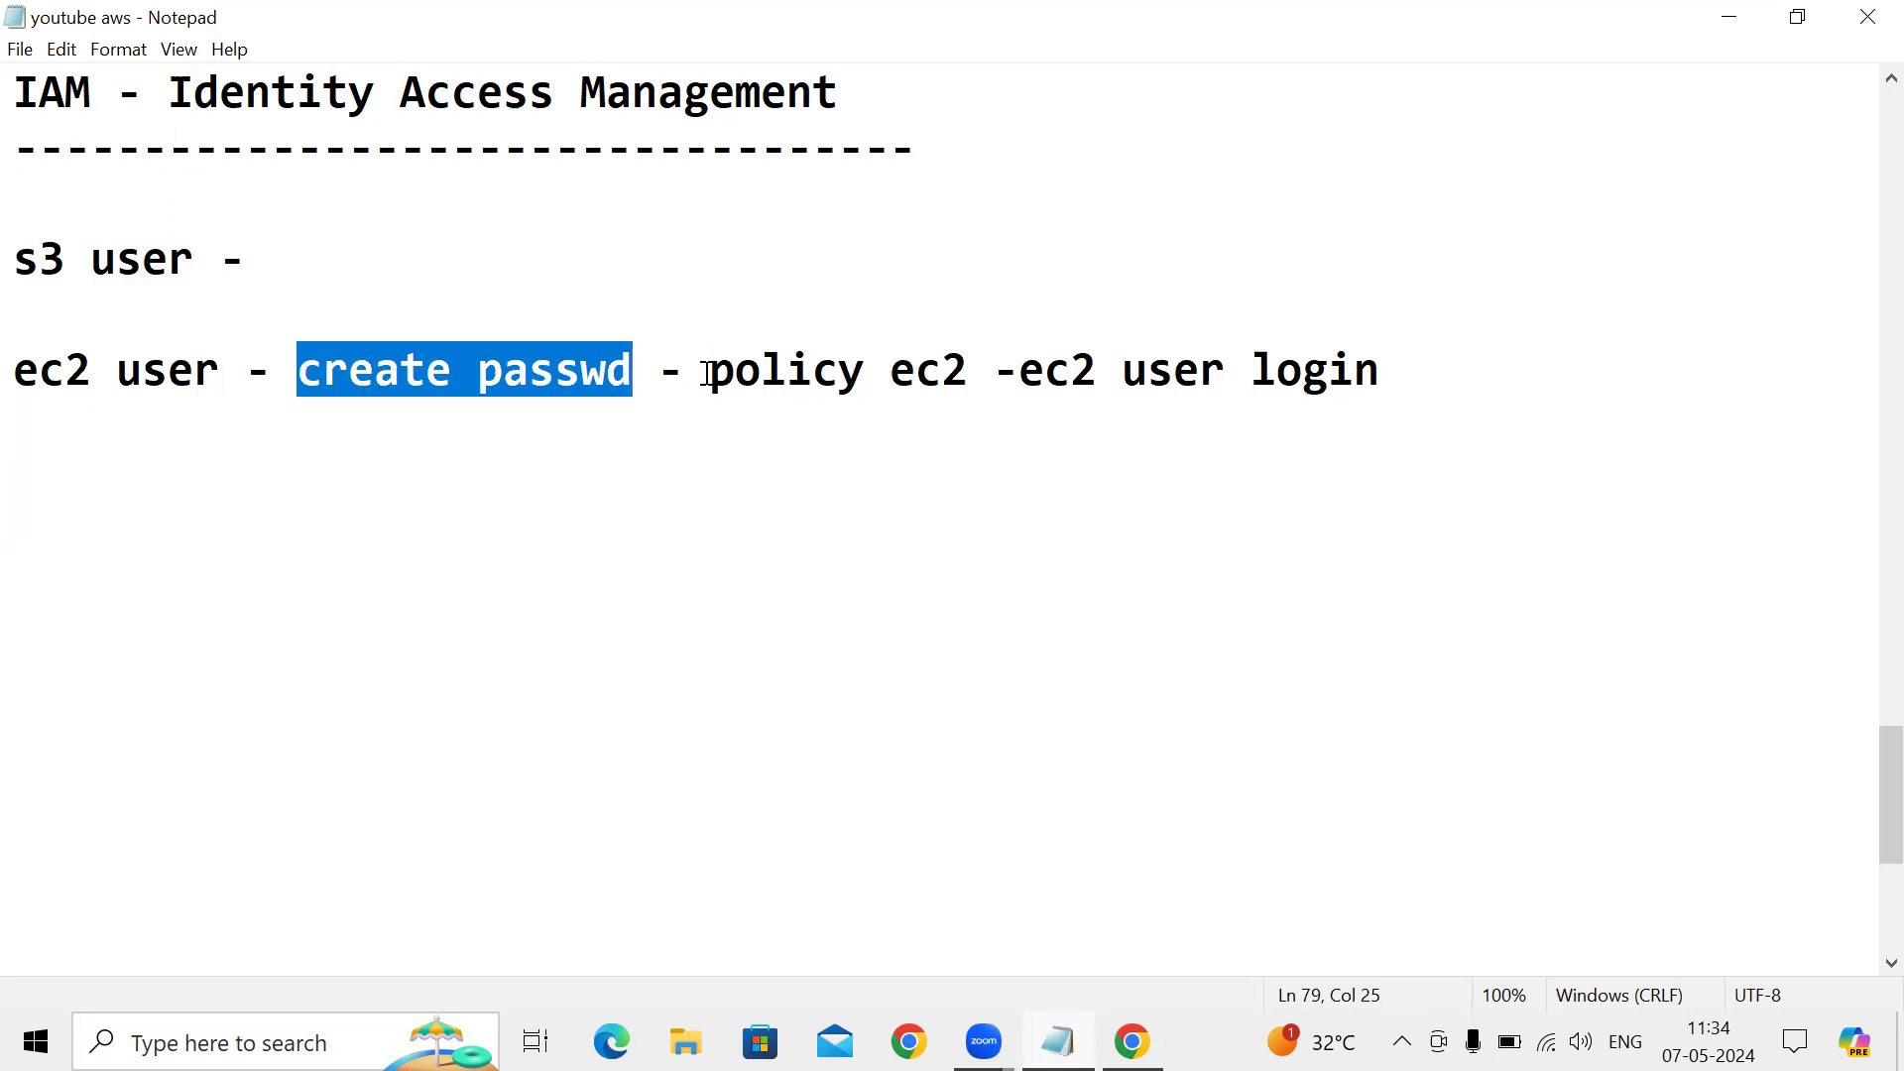
pyautogui.moveTo(707, 375); pyautogui.dragTo(865, 395)
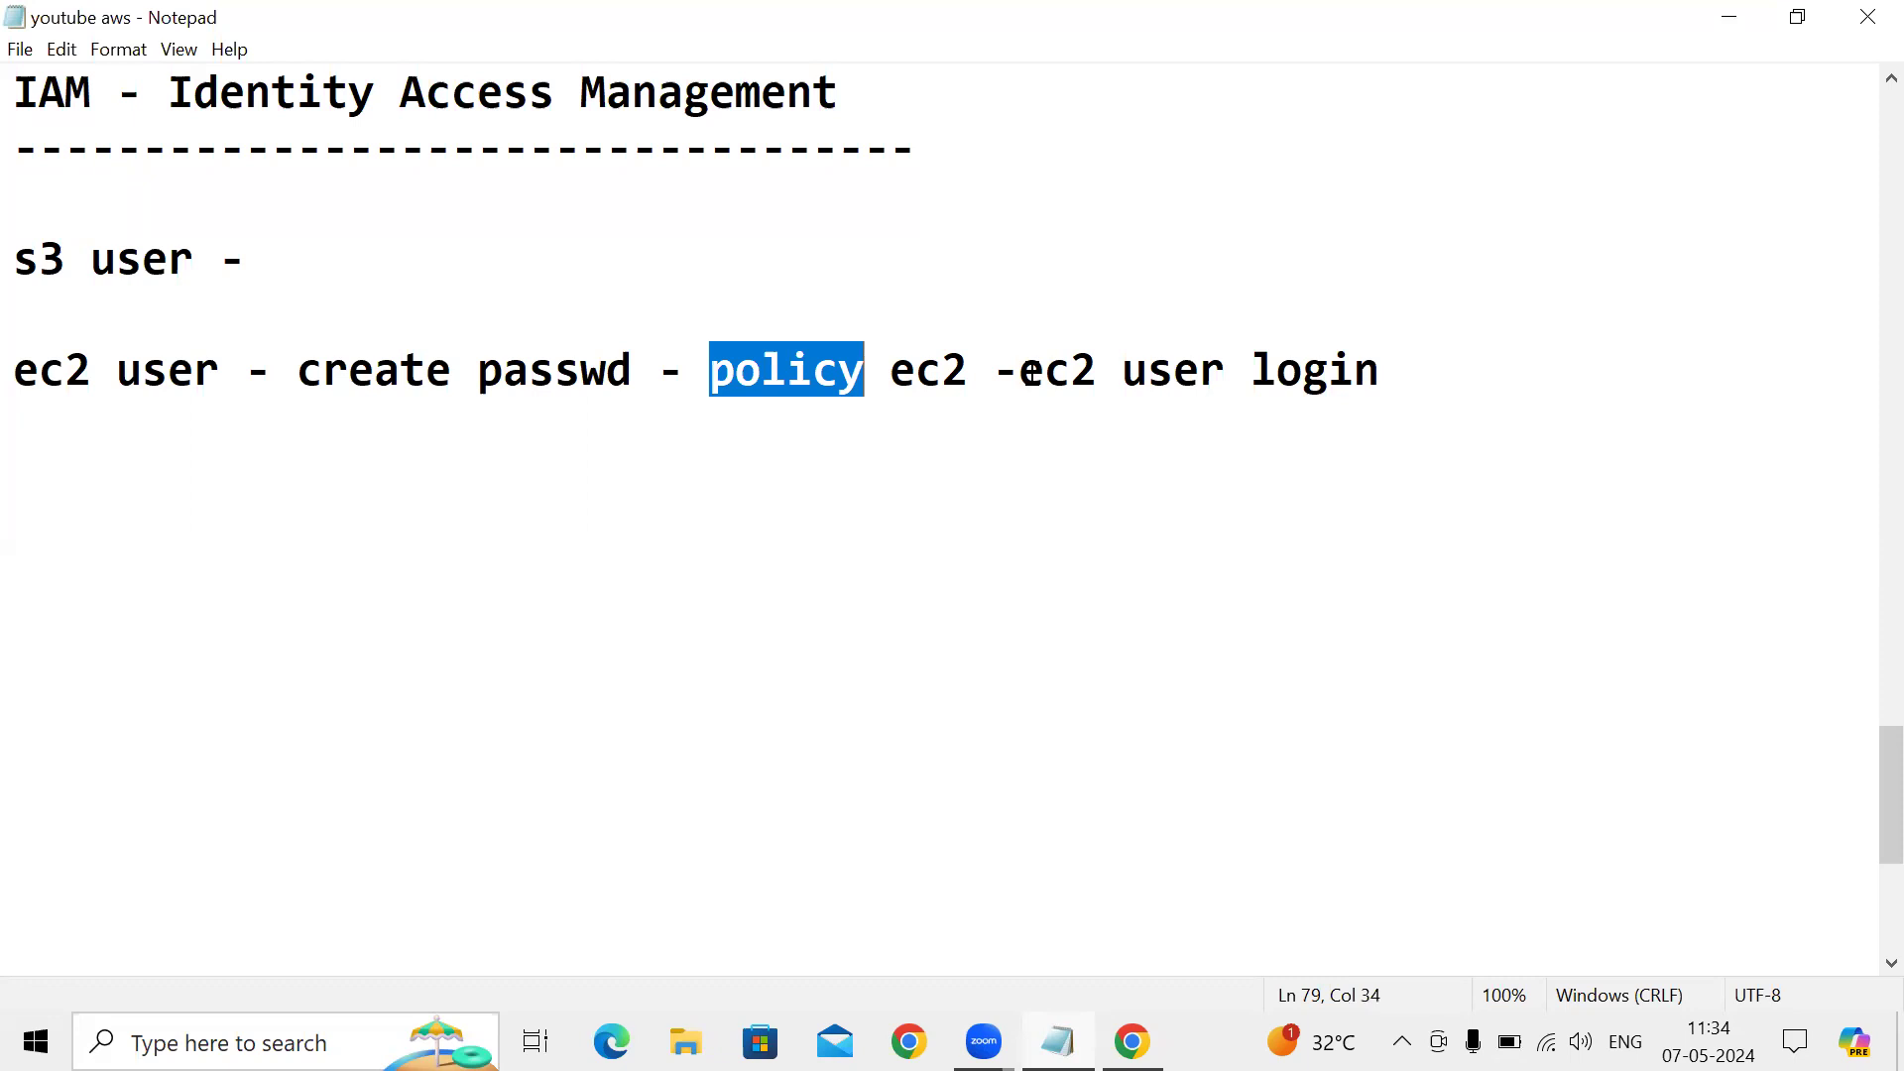
pyautogui.click(1038, 411)
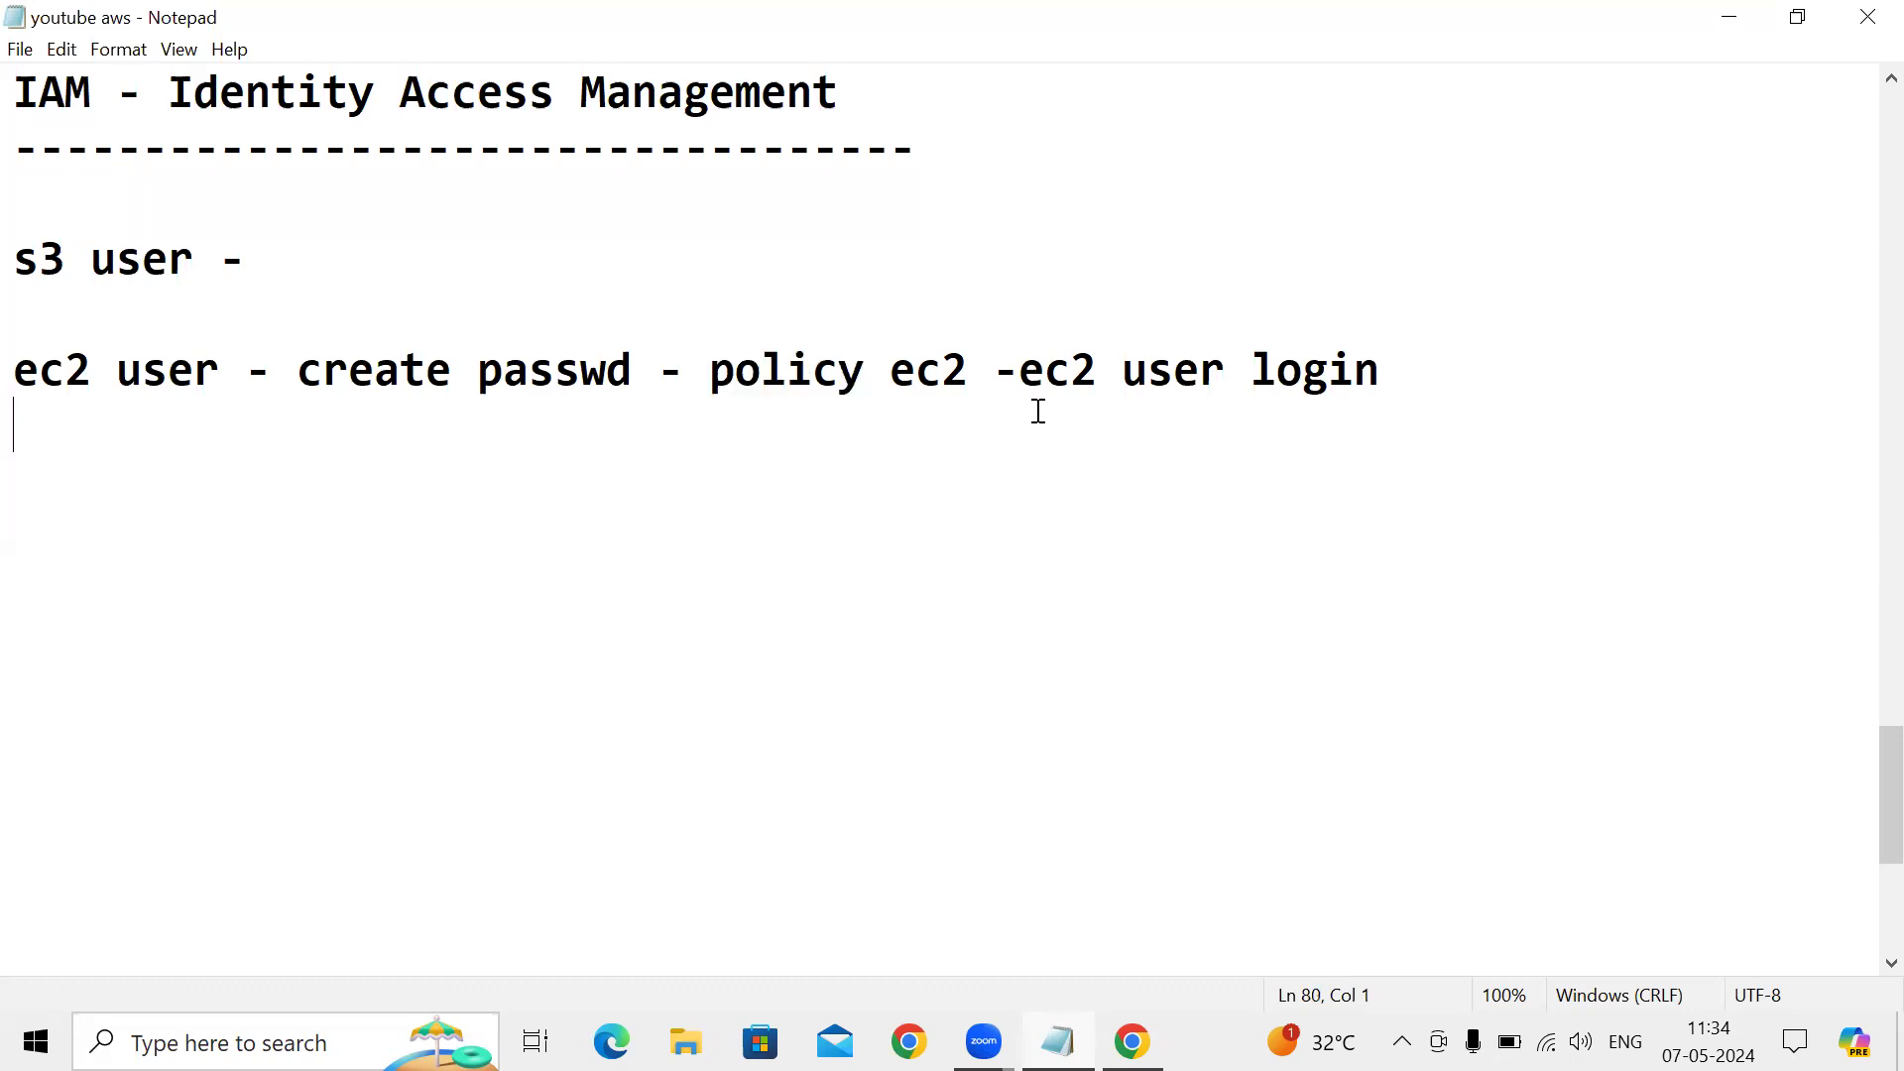
# Step: In green ink, underline and circle 'policy ec2' and write an underlined 'AWS Managed' below
pyautogui.hotkey('alt', 'Tab')
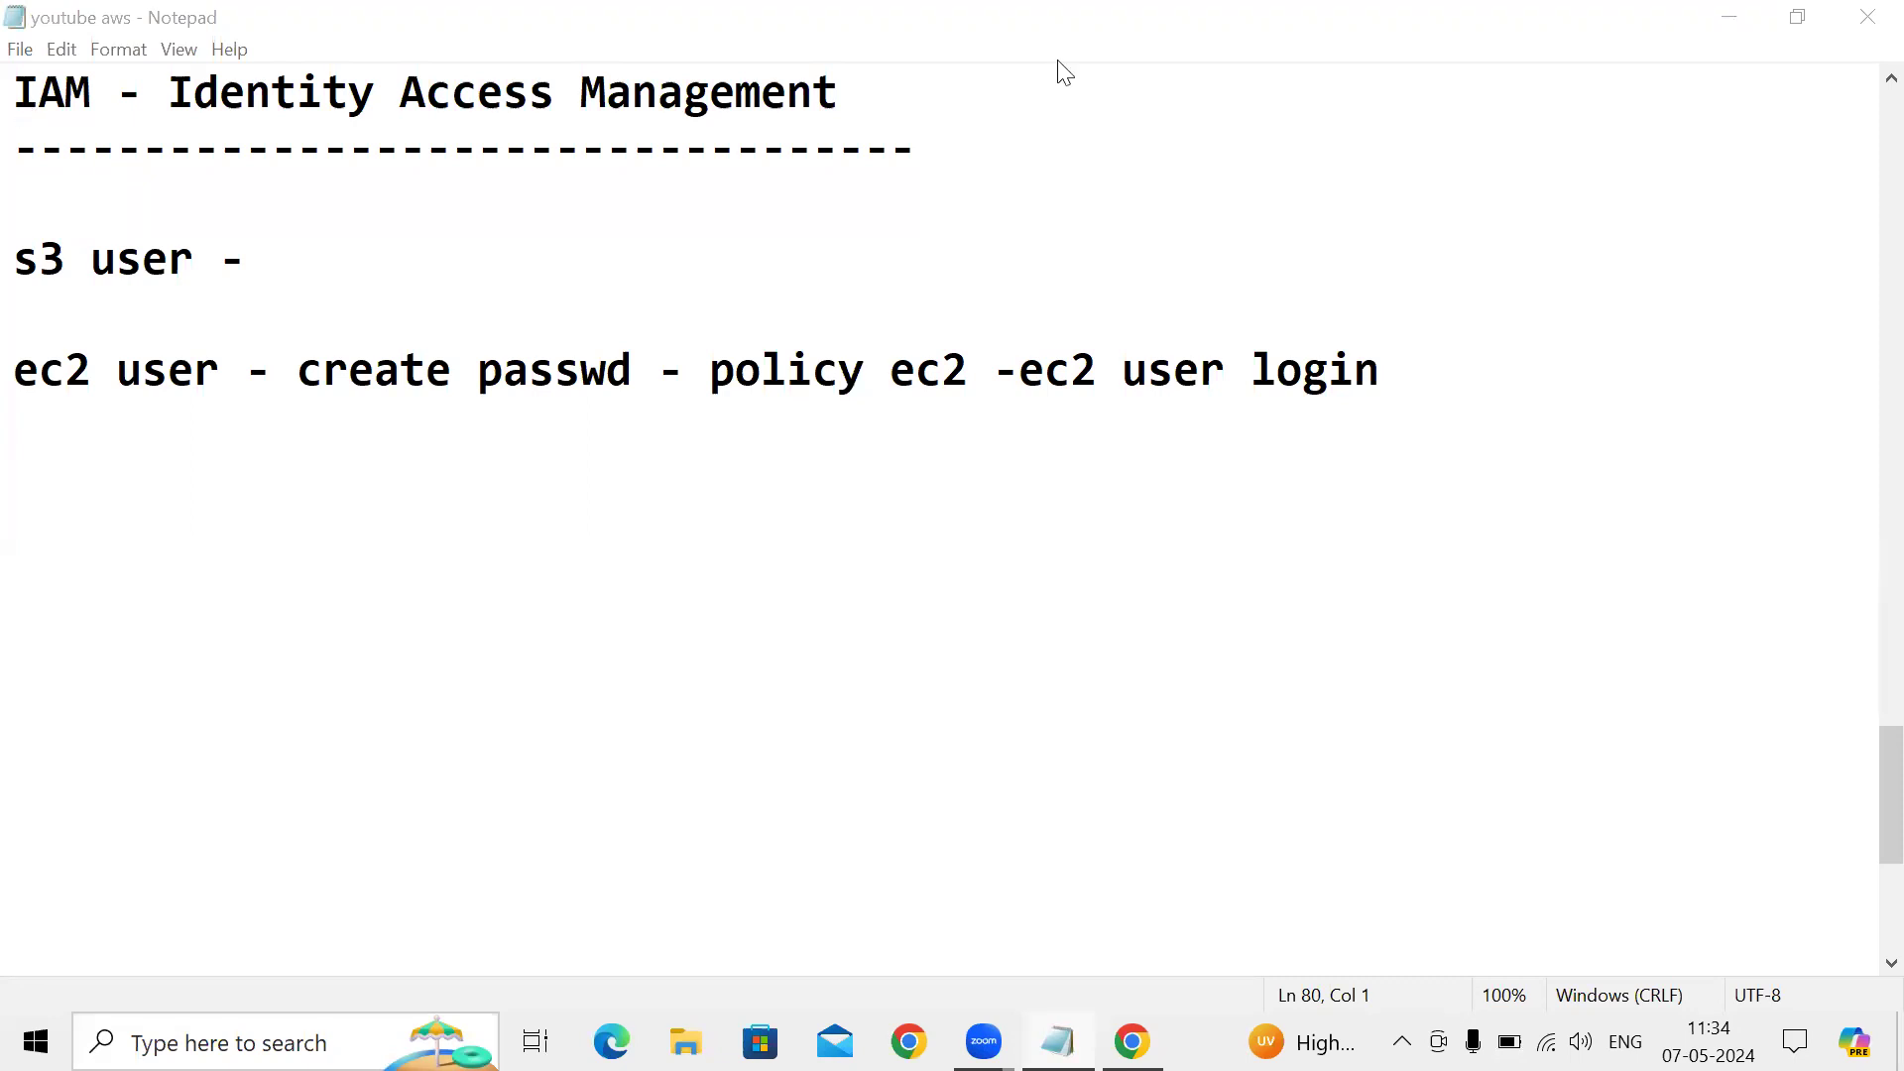
pyautogui.moveTo(717, 409); pyautogui.dragTo(954, 418)
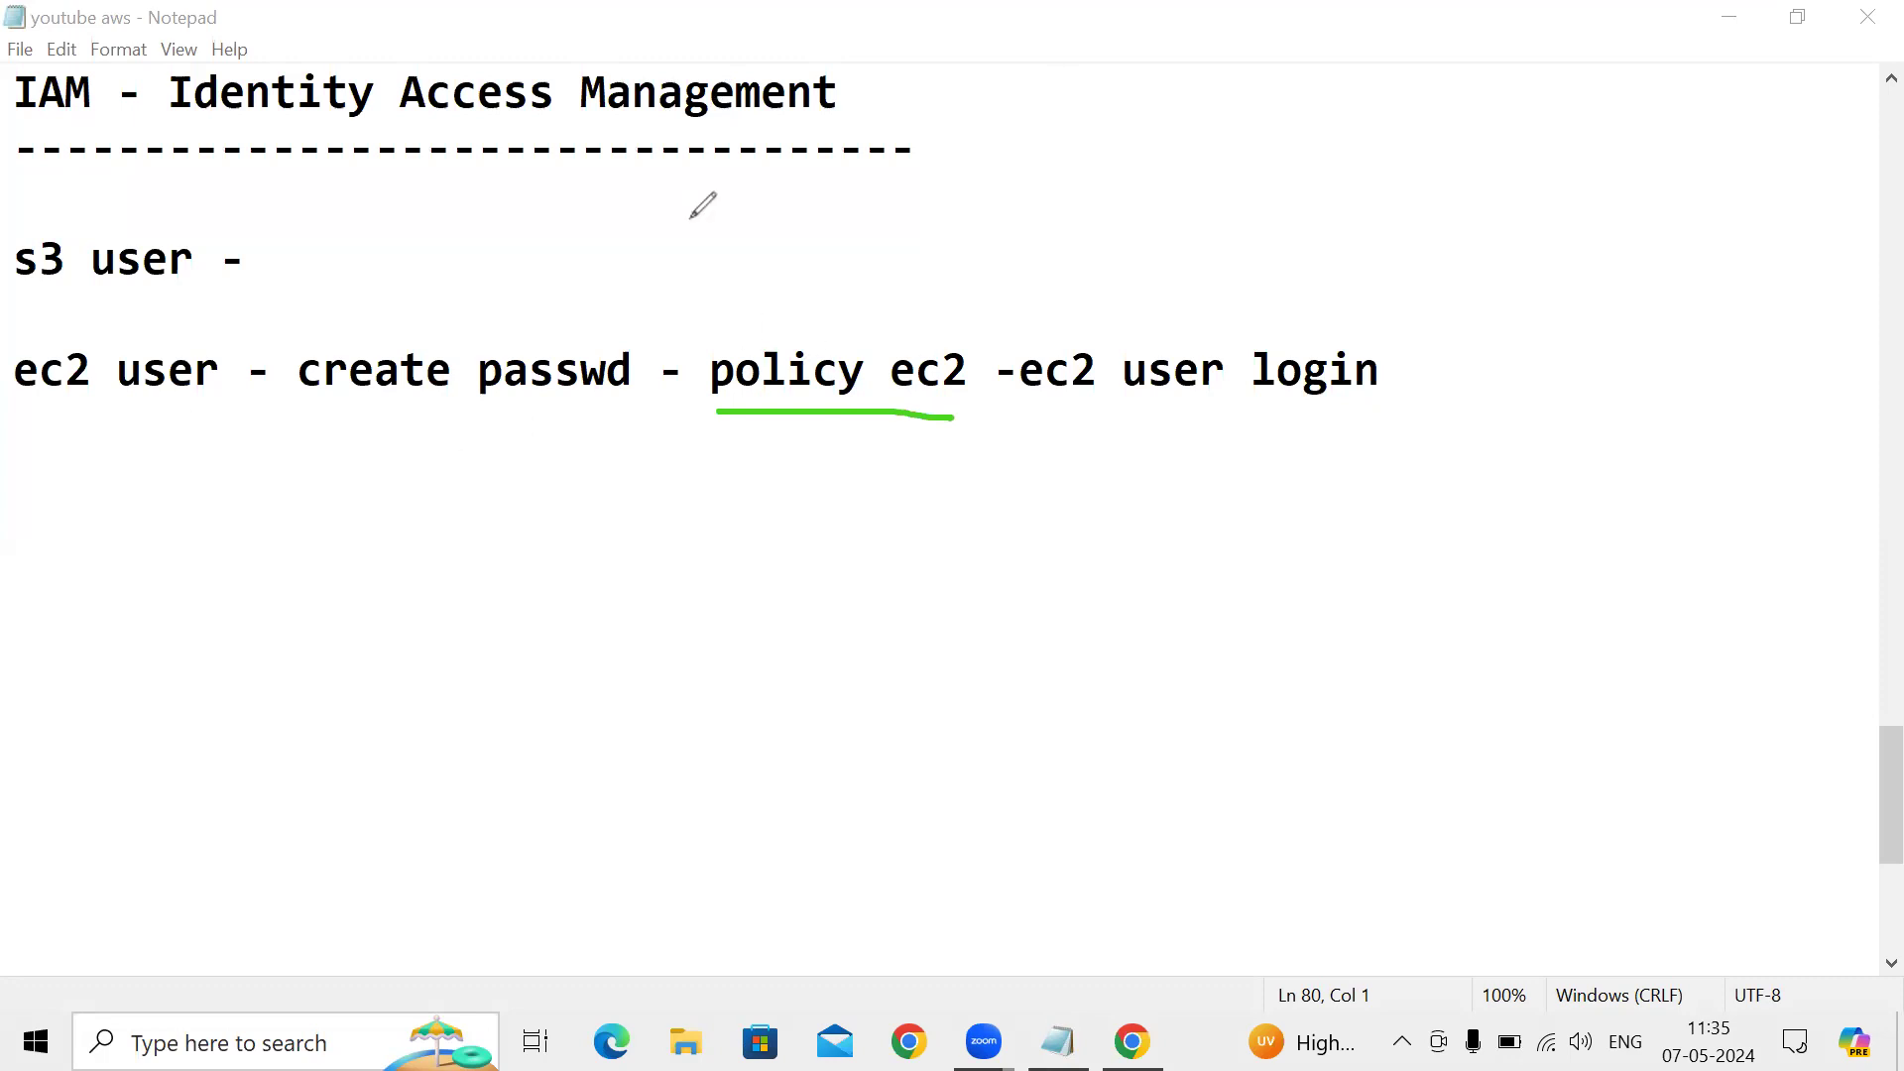
pyautogui.moveTo(813, 312)
pyautogui.mouseDown()
pyautogui.moveTo(789, 304)
pyautogui.moveTo(697, 347)
pyautogui.moveTo(783, 440)
pyautogui.moveTo(972, 407)
pyautogui.moveTo(982, 369)
pyautogui.moveTo(897, 319)
pyautogui.moveTo(803, 310)
pyautogui.mouseUp()
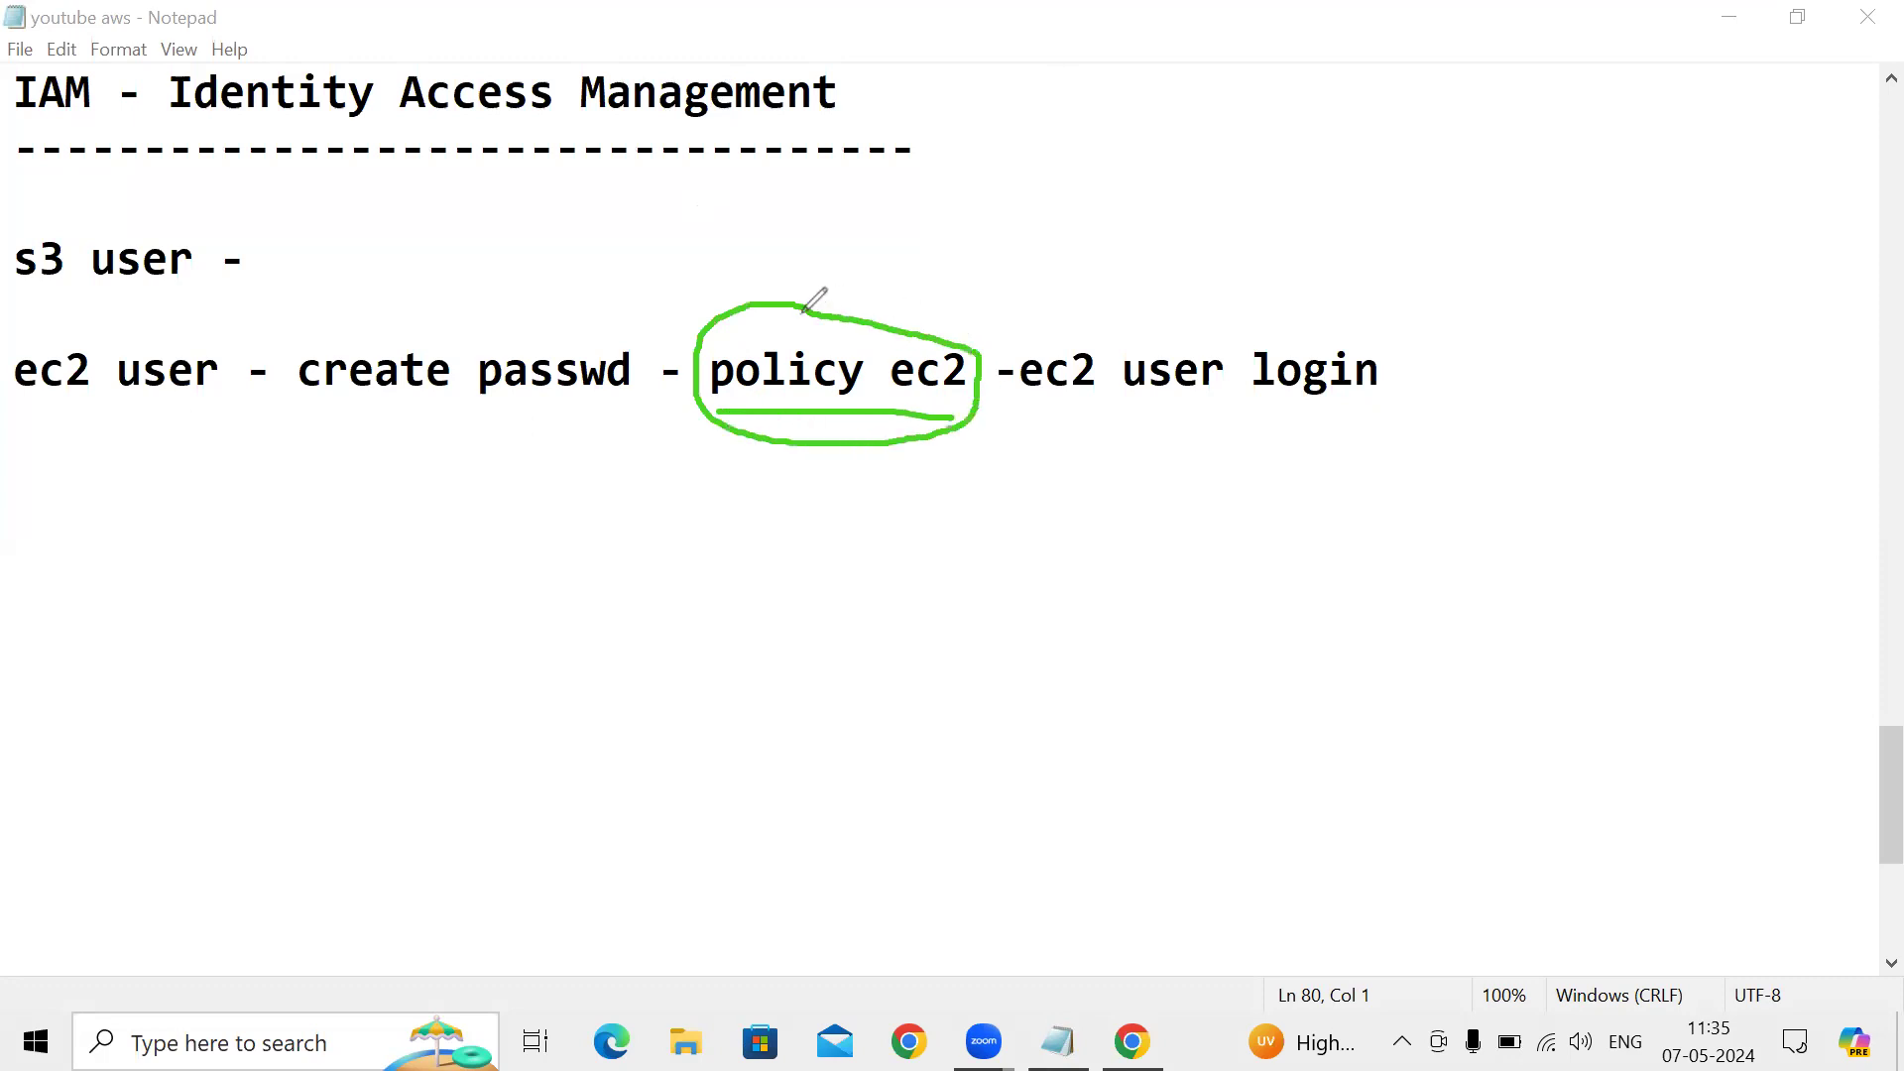
pyautogui.moveTo(714, 553)
pyautogui.mouseDown()
pyautogui.moveTo(716, 482)
pyautogui.moveTo(732, 524)
pyautogui.moveTo(766, 496)
pyautogui.moveTo(811, 490)
pyautogui.moveTo(822, 526)
pyautogui.moveTo(983, 480)
pyautogui.moveTo(1071, 505)
pyautogui.moveTo(1164, 461)
pyautogui.moveTo(1174, 420)
pyautogui.moveTo(1217, 508)
pyautogui.mouseUp()
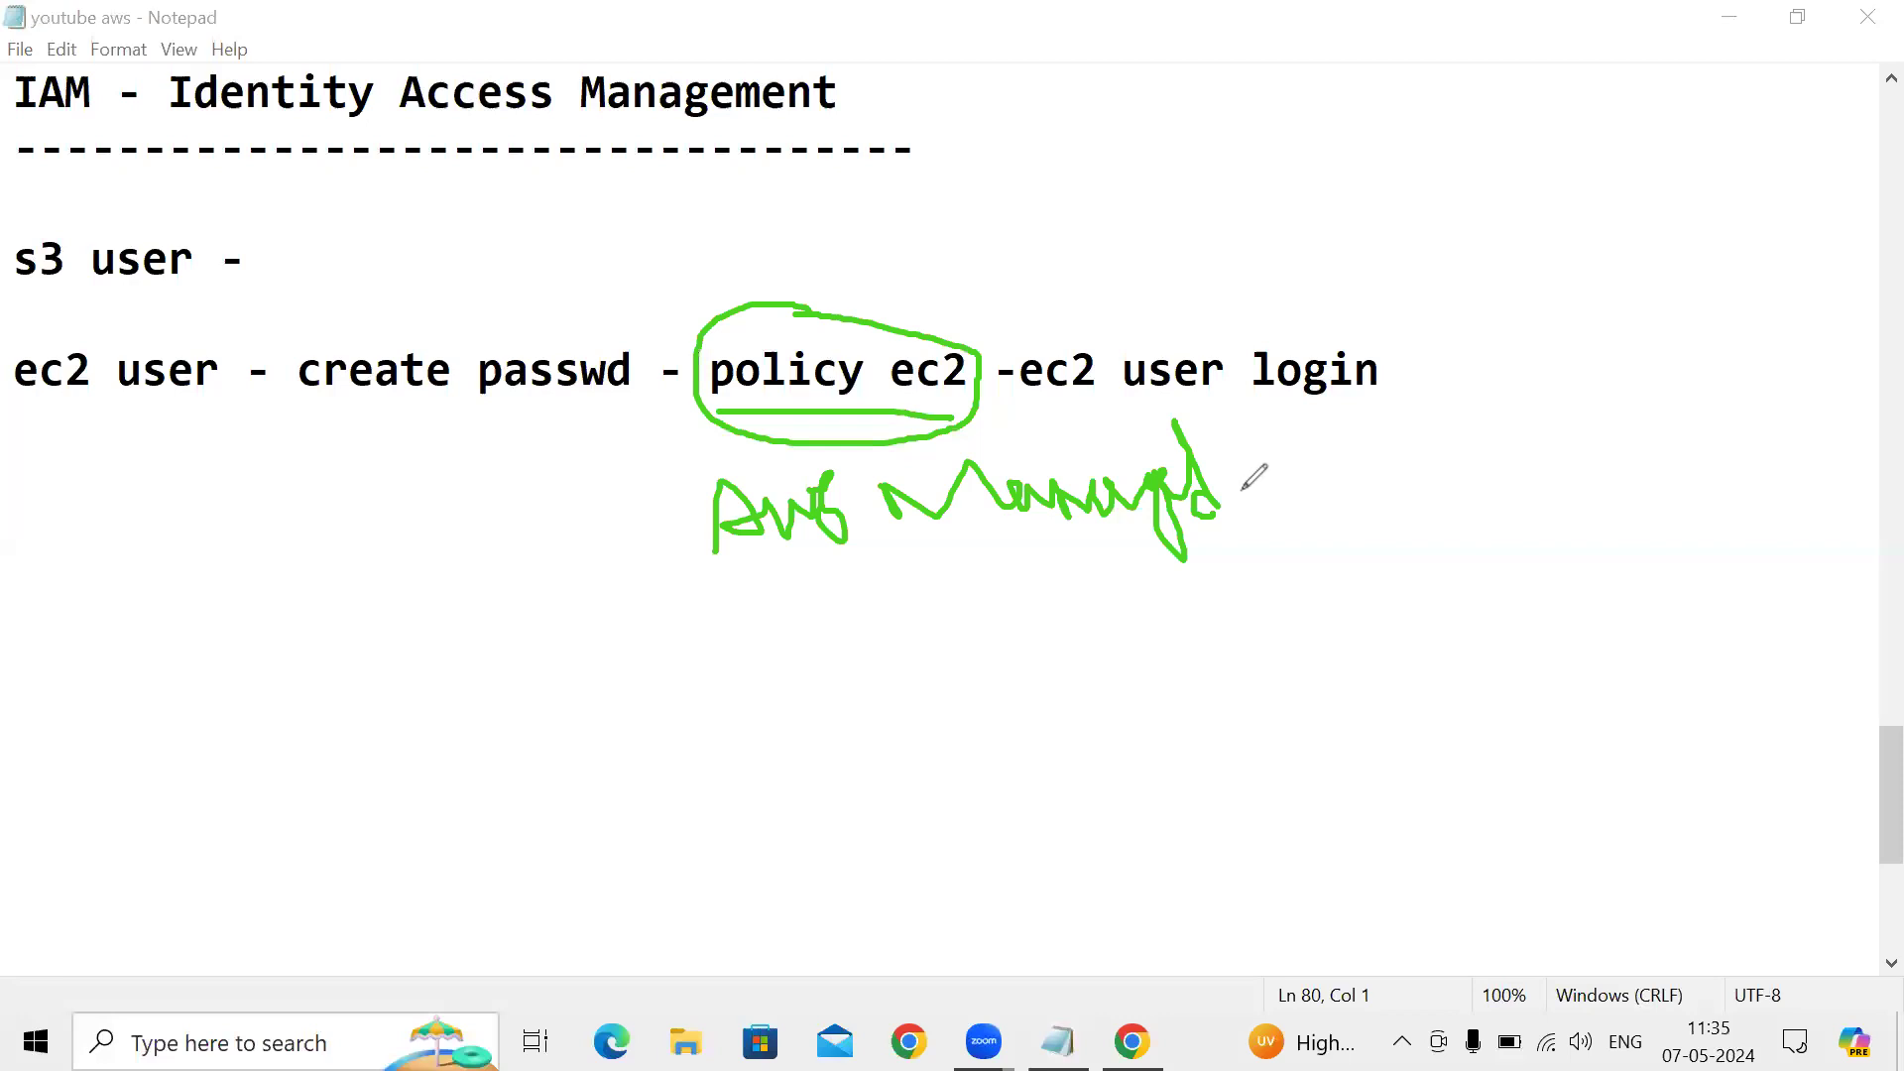
pyautogui.moveTo(714, 558); pyautogui.dragTo(1198, 517)
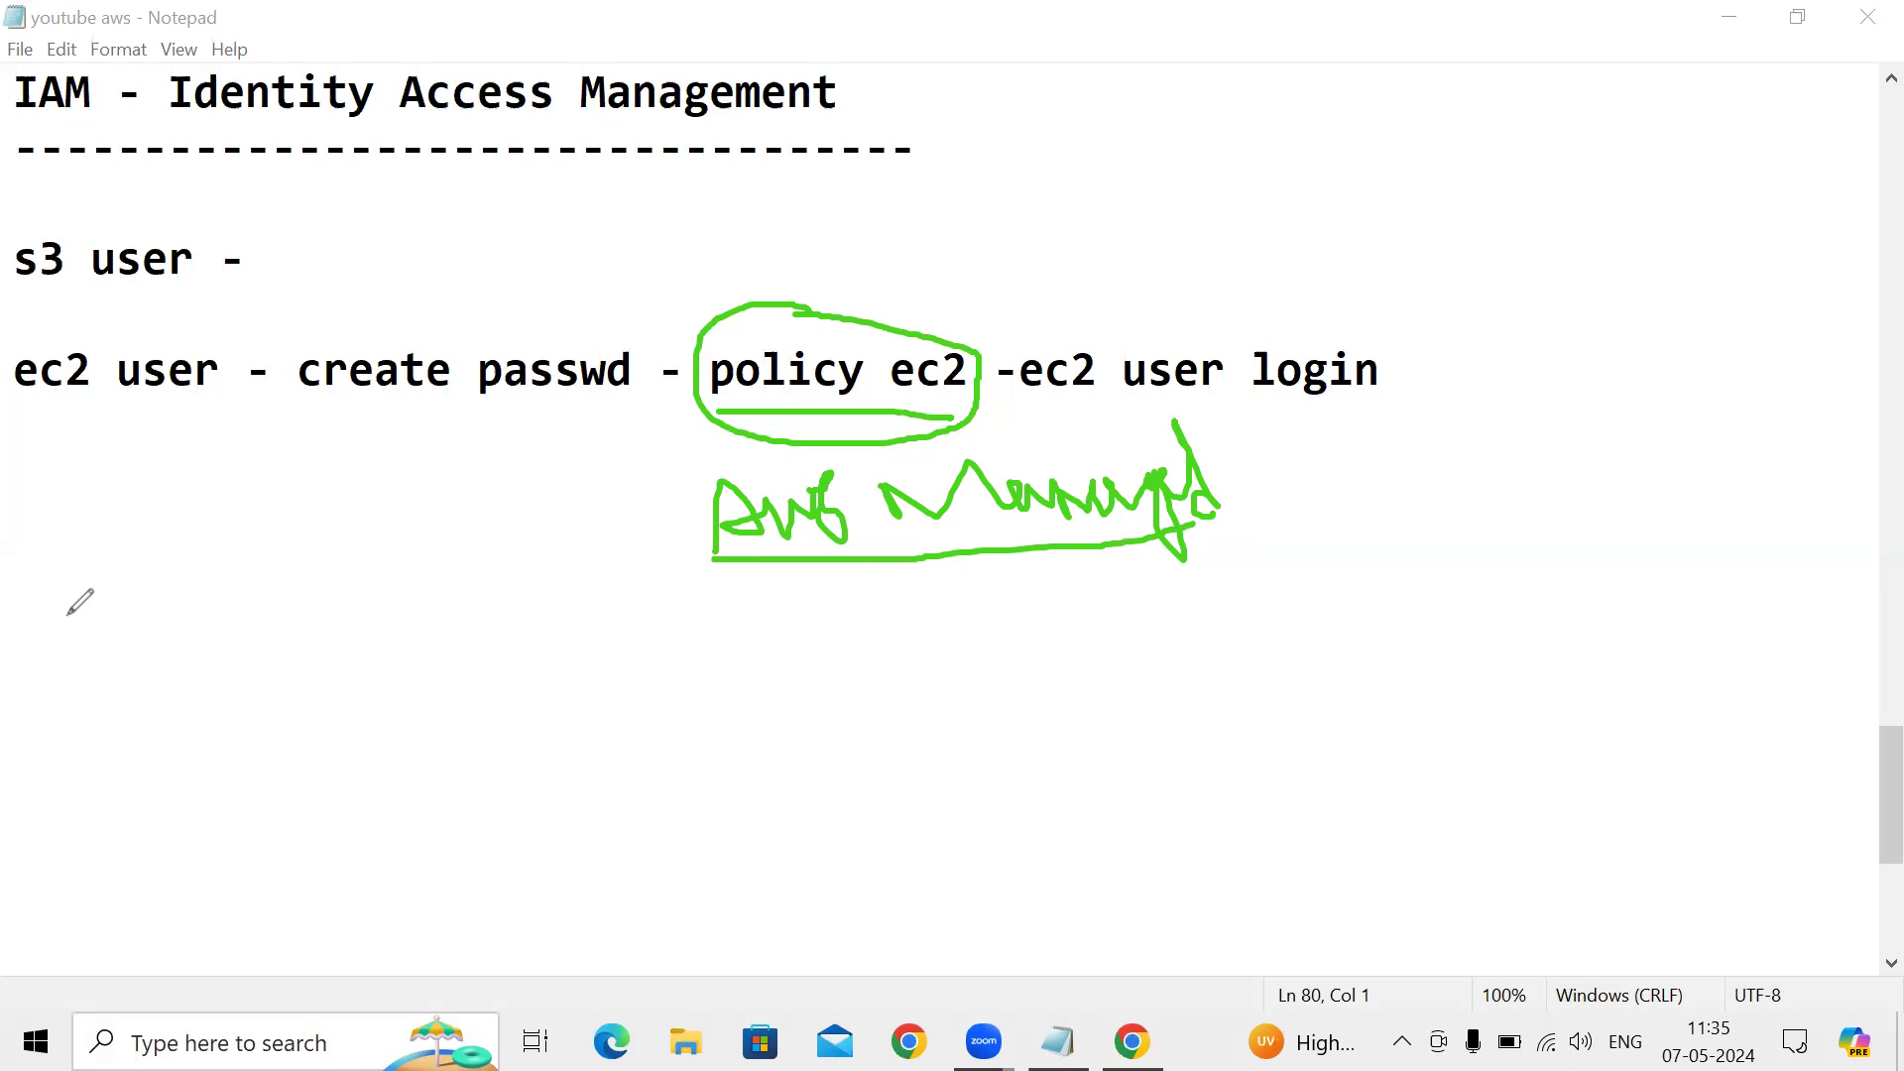
# Step: Handwrite a circled 'Own policy' note with 'Allow' and 'Deny' beneath it, ticking Deny
pyautogui.moveTo(80, 570)
pyautogui.mouseDown()
pyautogui.moveTo(174, 585)
pyautogui.moveTo(226, 555)
pyautogui.moveTo(258, 585)
pyautogui.moveTo(324, 577)
pyautogui.moveTo(366, 566)
pyautogui.moveTo(385, 486)
pyautogui.moveTo(446, 544)
pyautogui.moveTo(413, 540)
pyautogui.moveTo(476, 573)
pyautogui.moveTo(509, 544)
pyautogui.moveTo(543, 645)
pyautogui.moveTo(514, 617)
pyautogui.mouseUp()
pyautogui.moveTo(85, 690)
pyautogui.mouseDown()
pyautogui.moveTo(111, 742)
pyautogui.moveTo(141, 684)
pyautogui.moveTo(180, 715)
pyautogui.moveTo(164, 654)
pyautogui.moveTo(234, 650)
pyautogui.moveTo(416, 694)
pyautogui.moveTo(459, 694)
pyautogui.moveTo(486, 659)
pyautogui.moveTo(501, 674)
pyautogui.mouseUp()
pyautogui.moveTo(154, 828)
pyautogui.mouseDown()
pyautogui.moveTo(226, 736)
pyautogui.moveTo(278, 755)
pyautogui.mouseUp()
pyautogui.moveTo(281, 833)
pyautogui.mouseDown()
pyautogui.moveTo(310, 783)
pyautogui.moveTo(335, 805)
pyautogui.mouseUp()
pyautogui.moveTo(246, 859)
pyautogui.mouseDown()
pyautogui.moveTo(310, 904)
pyautogui.moveTo(375, 841)
pyautogui.moveTo(383, 941)
pyautogui.mouseUp()
pyautogui.moveTo(345, 502)
pyautogui.mouseDown()
pyautogui.moveTo(200, 477)
pyautogui.moveTo(8, 551)
pyautogui.moveTo(181, 662)
pyautogui.moveTo(307, 639)
pyautogui.mouseUp()
pyautogui.moveTo(335, 793); pyautogui.dragTo(385, 743)
pyautogui.moveTo(387, 863)
pyautogui.mouseDown()
pyautogui.moveTo(411, 861)
pyautogui.moveTo(414, 819)
pyautogui.mouseUp()
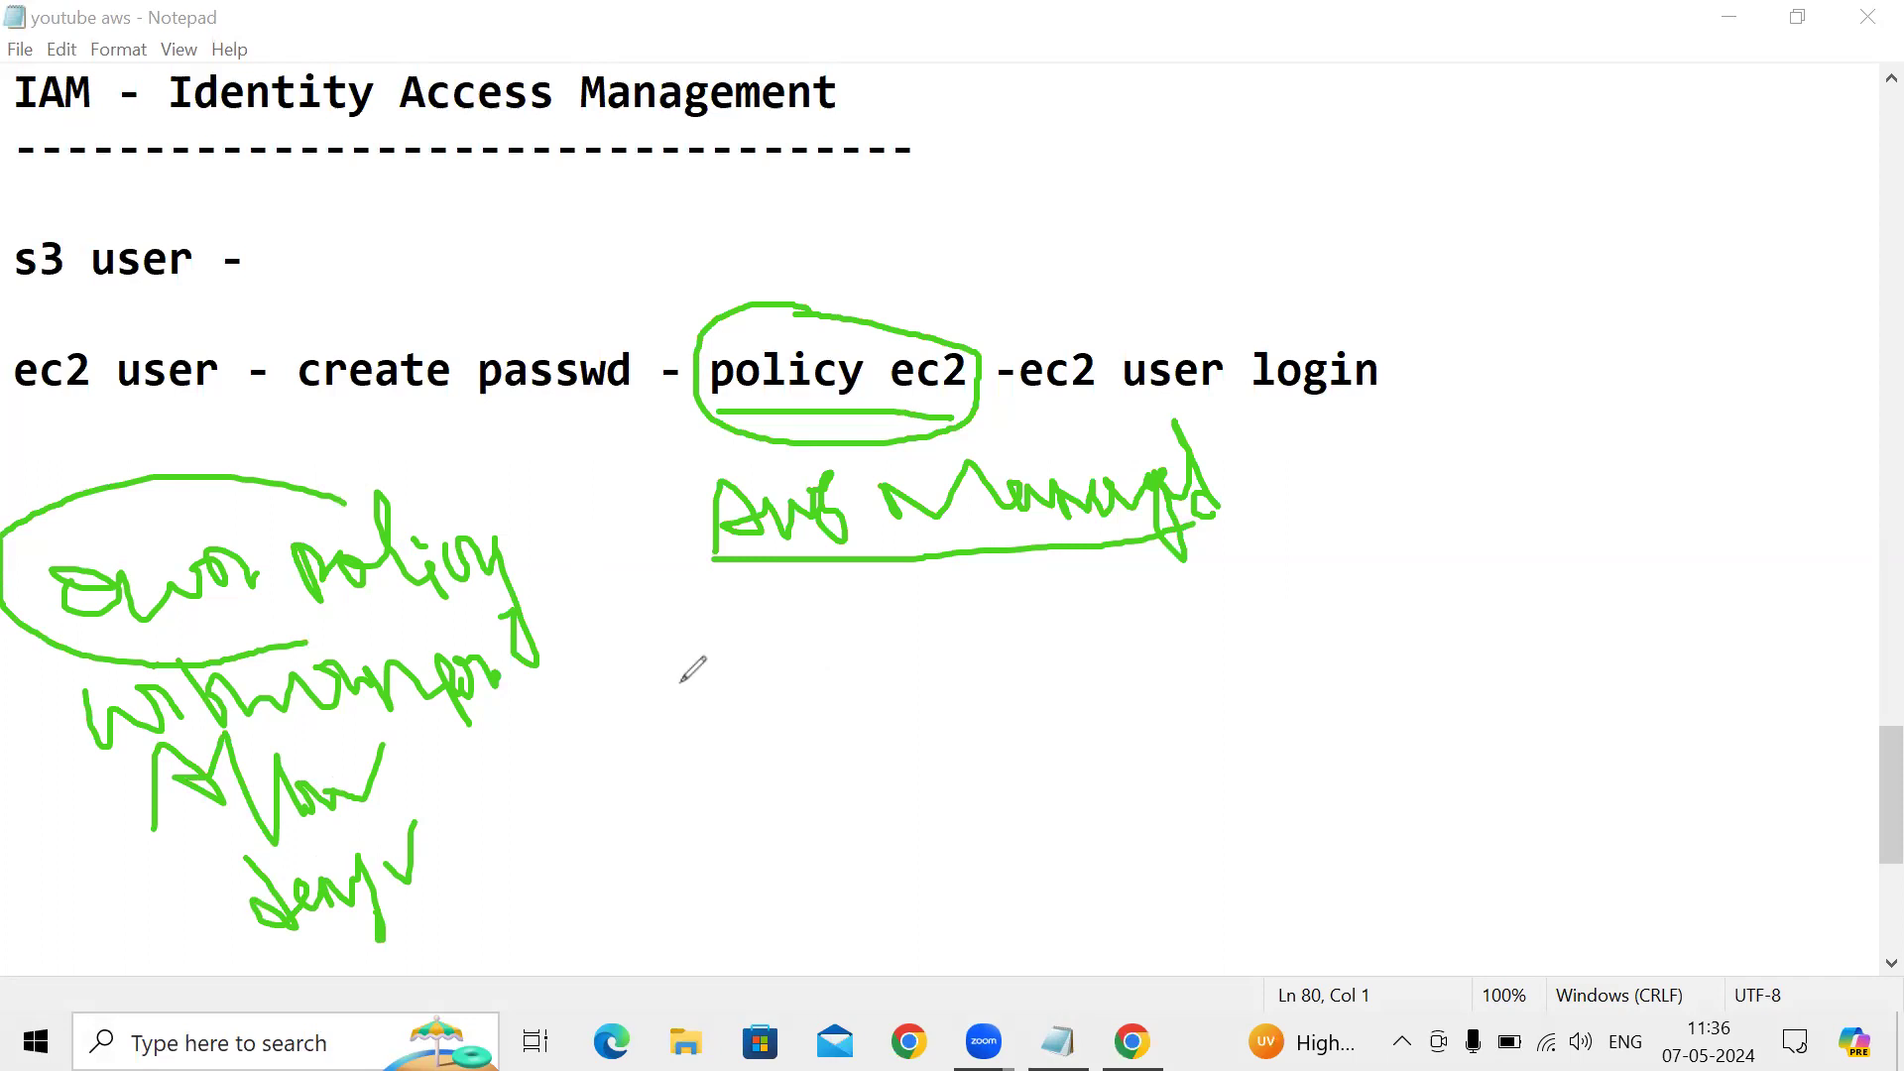
# Step: Draw an arrow from 'Own policy' to a handwritten, circled 'user'
pyautogui.moveTo(518, 595); pyautogui.dragTo(622, 680)
pyautogui.moveTo(533, 578); pyautogui.dragTo(649, 664)
pyautogui.click(590, 683)
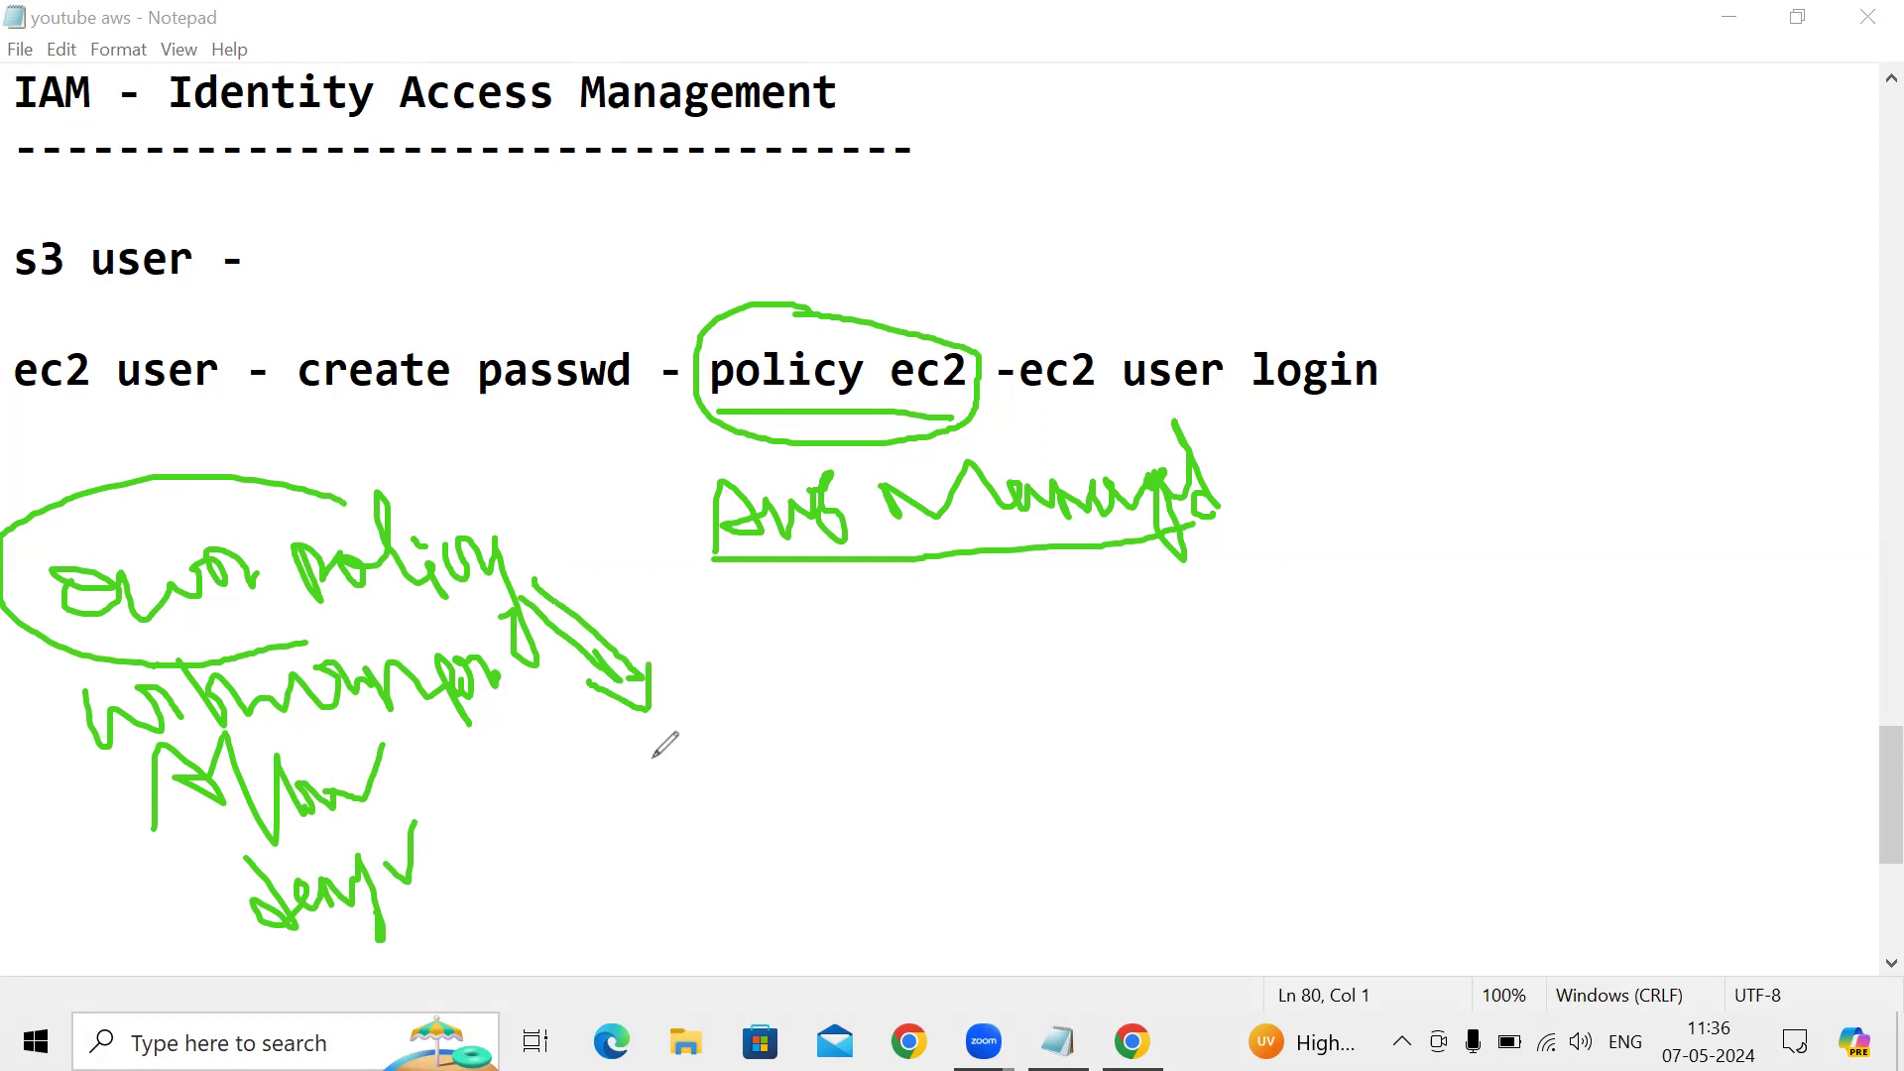
pyautogui.moveTo(674, 694)
pyautogui.mouseDown()
pyautogui.moveTo(688, 742)
pyautogui.moveTo(742, 675)
pyautogui.moveTo(759, 694)
pyautogui.moveTo(799, 659)
pyautogui.moveTo(863, 714)
pyautogui.moveTo(829, 722)
pyautogui.mouseUp()
pyautogui.moveTo(828, 654)
pyautogui.mouseDown()
pyautogui.moveTo(750, 643)
pyautogui.moveTo(709, 766)
pyautogui.moveTo(845, 662)
pyautogui.moveTo(798, 648)
pyautogui.mouseUp()
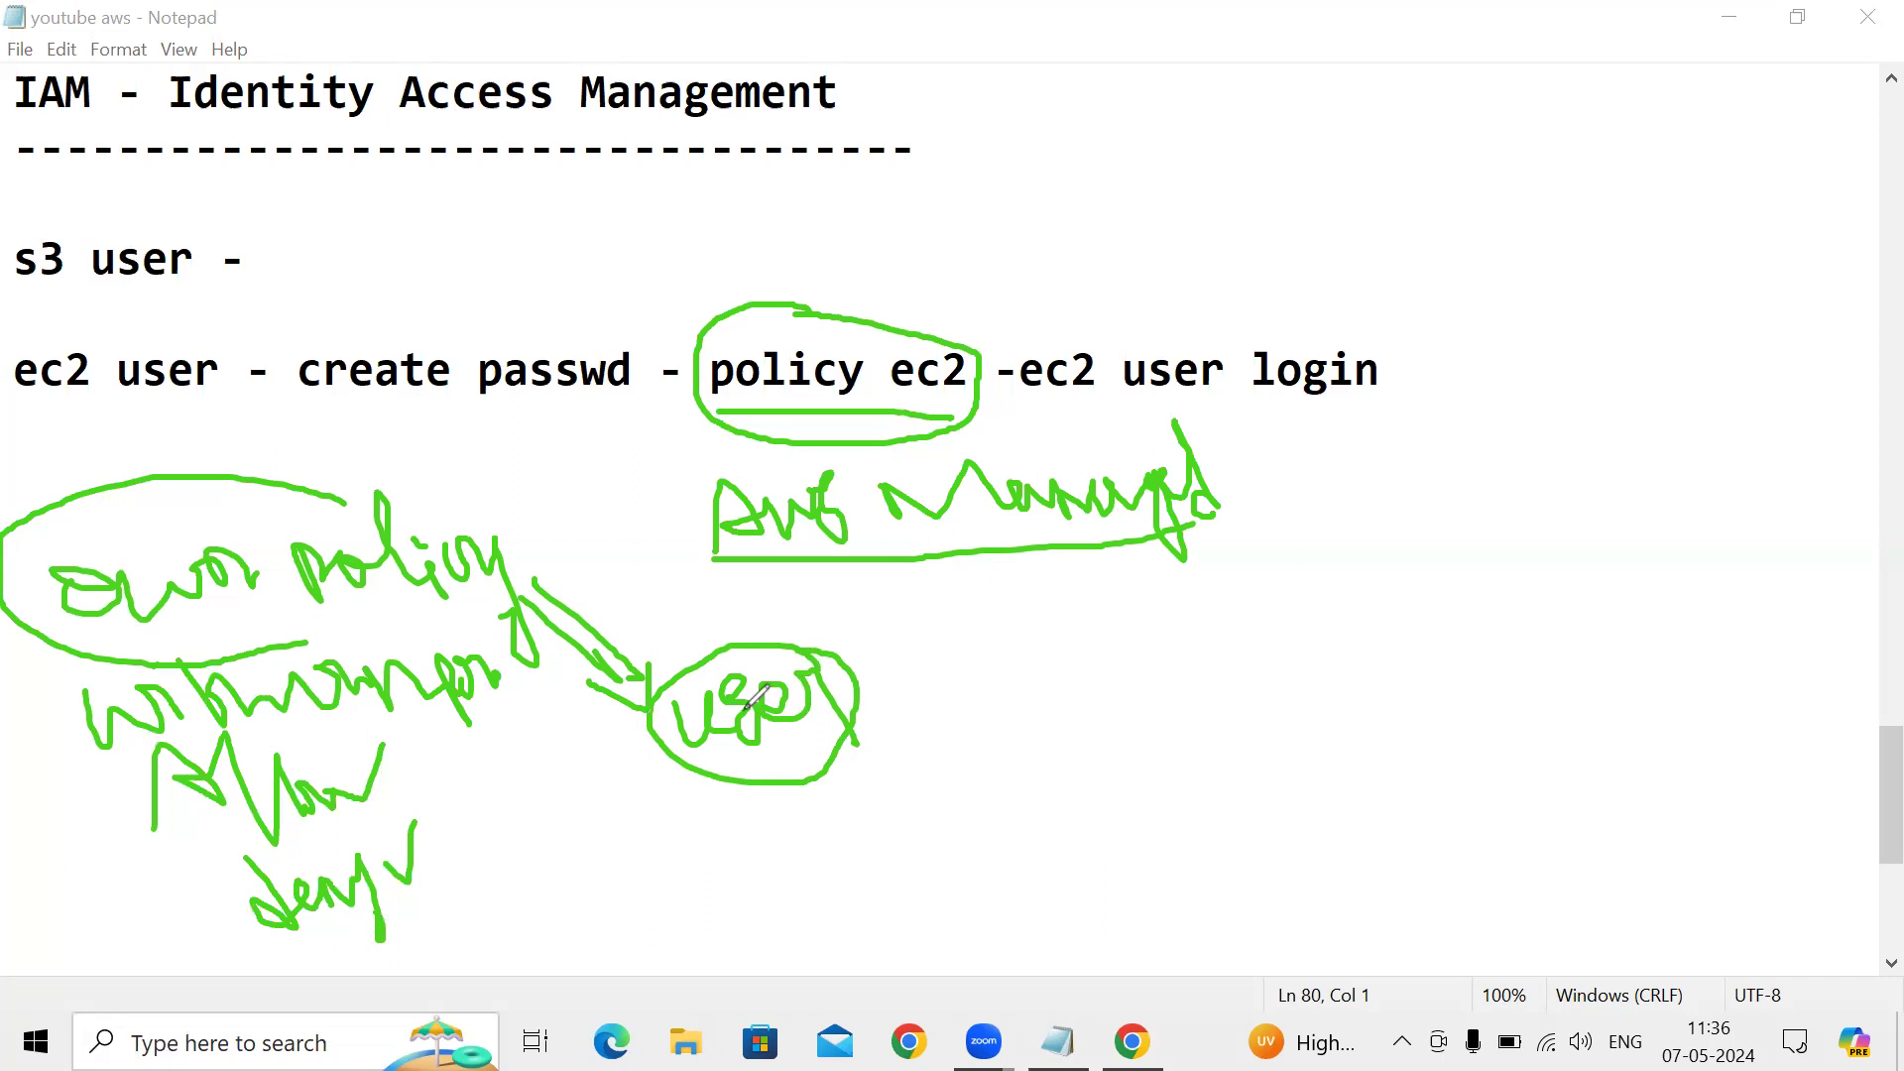
# Step: Draw an arrow from 'user' to a handwritten 'permissions'
pyautogui.moveTo(860, 699); pyautogui.dragTo(994, 697)
pyautogui.moveTo(855, 727)
pyautogui.mouseDown()
pyautogui.moveTo(1039, 702)
pyautogui.moveTo(987, 783)
pyautogui.mouseUp()
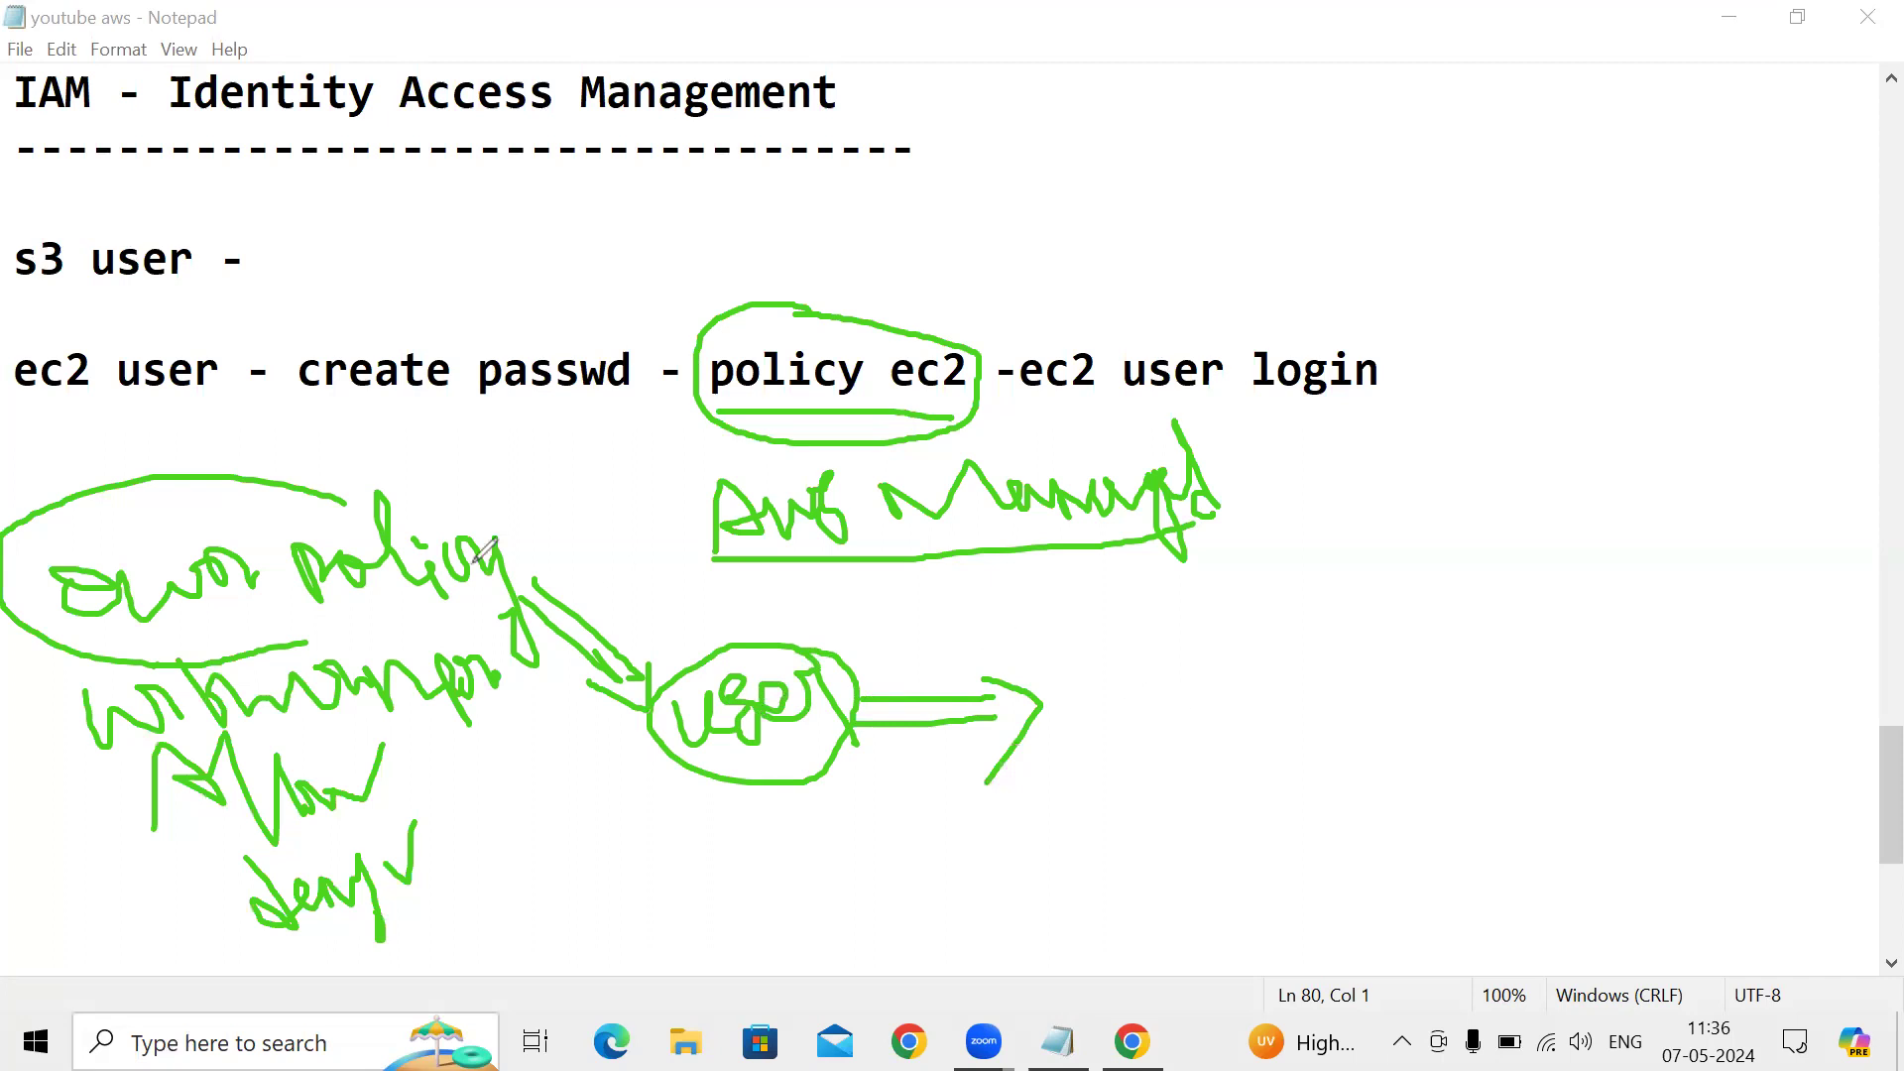
pyautogui.moveTo(1067, 652)
pyautogui.mouseDown()
pyautogui.moveTo(1084, 729)
pyautogui.moveTo(1084, 684)
pyautogui.moveTo(1122, 653)
pyautogui.moveTo(1227, 647)
pyautogui.moveTo(1276, 659)
pyautogui.moveTo(1292, 694)
pyautogui.moveTo(1305, 608)
pyautogui.moveTo(1368, 672)
pyautogui.mouseUp()
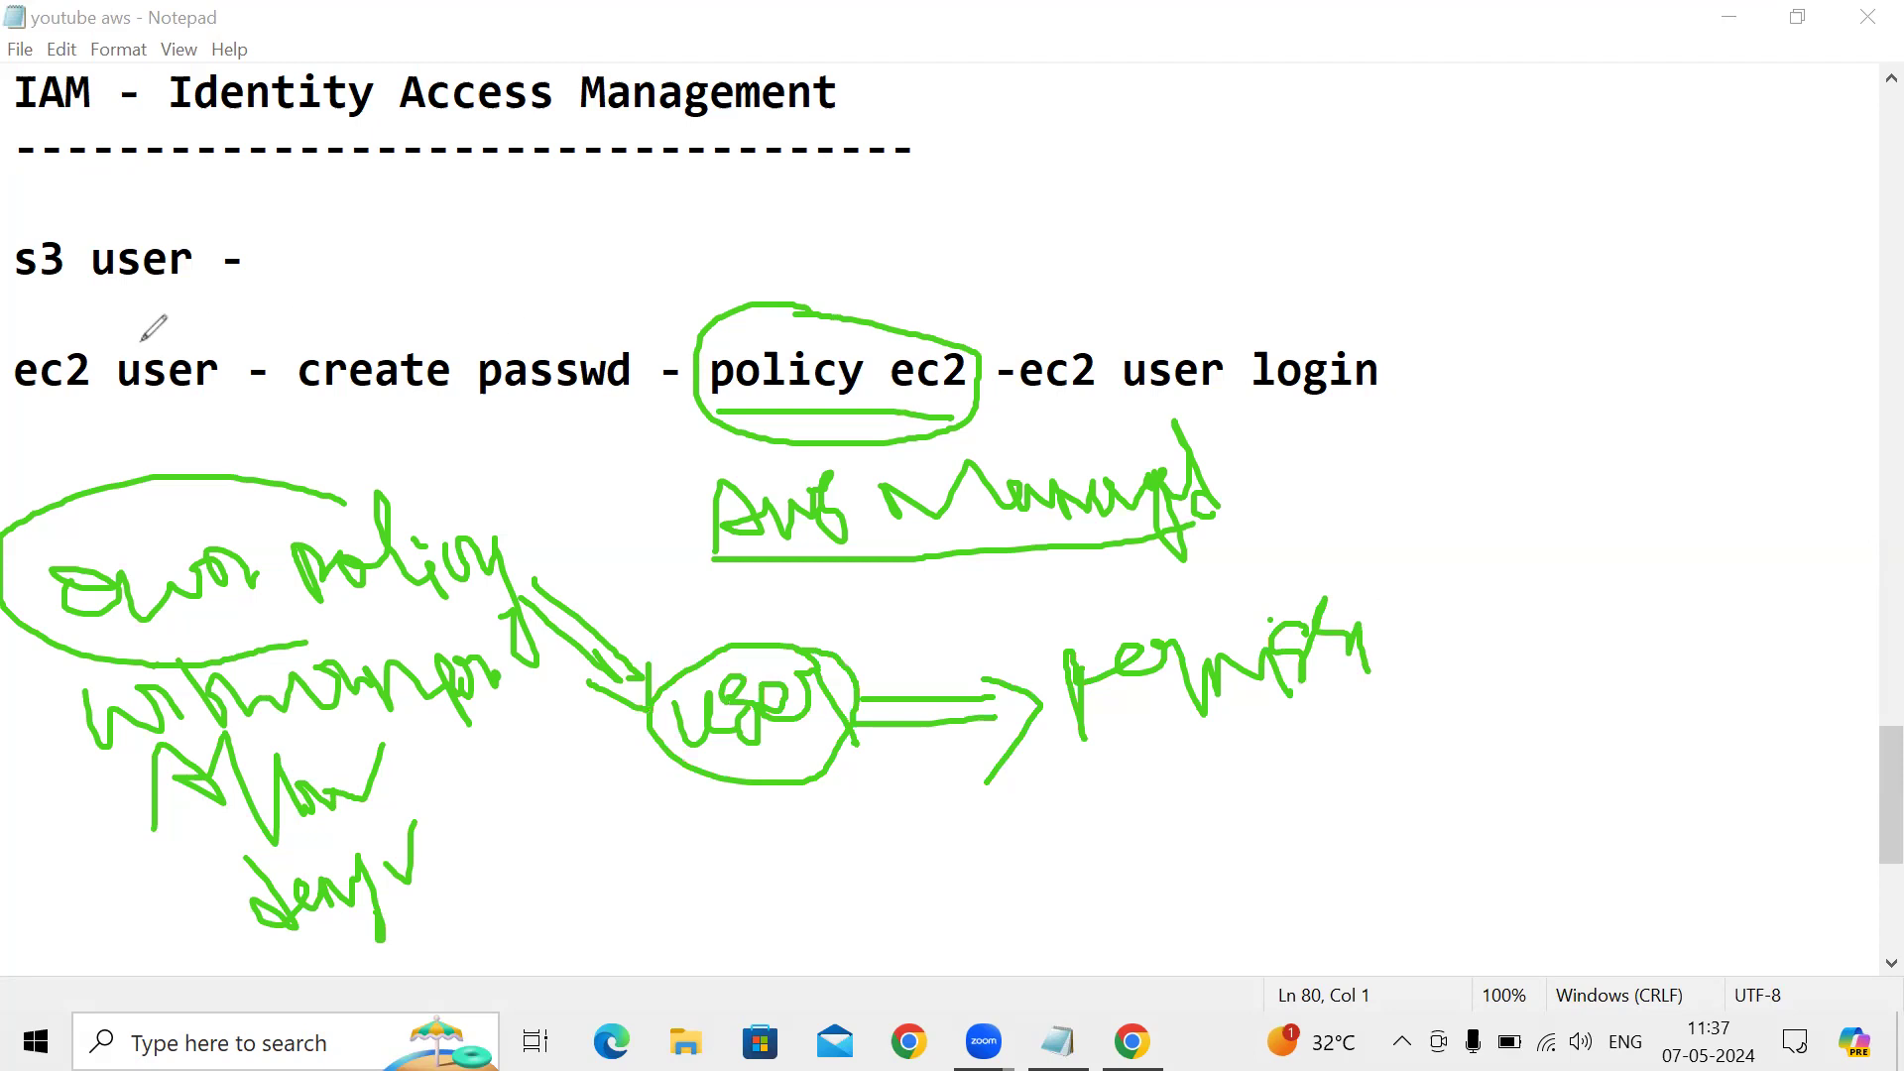
# Step: Write and underline 'Autogenerated' above 'create passwd', and add a circled 'key' at the far right
pyautogui.moveTo(322, 337)
pyautogui.mouseDown()
pyautogui.moveTo(334, 285)
pyautogui.moveTo(369, 338)
pyautogui.moveTo(375, 308)
pyautogui.moveTo(447, 283)
pyautogui.moveTo(451, 307)
pyautogui.moveTo(481, 295)
pyautogui.moveTo(501, 245)
pyautogui.moveTo(523, 243)
pyautogui.moveTo(543, 298)
pyautogui.moveTo(621, 235)
pyautogui.moveTo(729, 260)
pyautogui.moveTo(755, 224)
pyautogui.moveTo(754, 262)
pyautogui.moveTo(704, 274)
pyautogui.mouseUp()
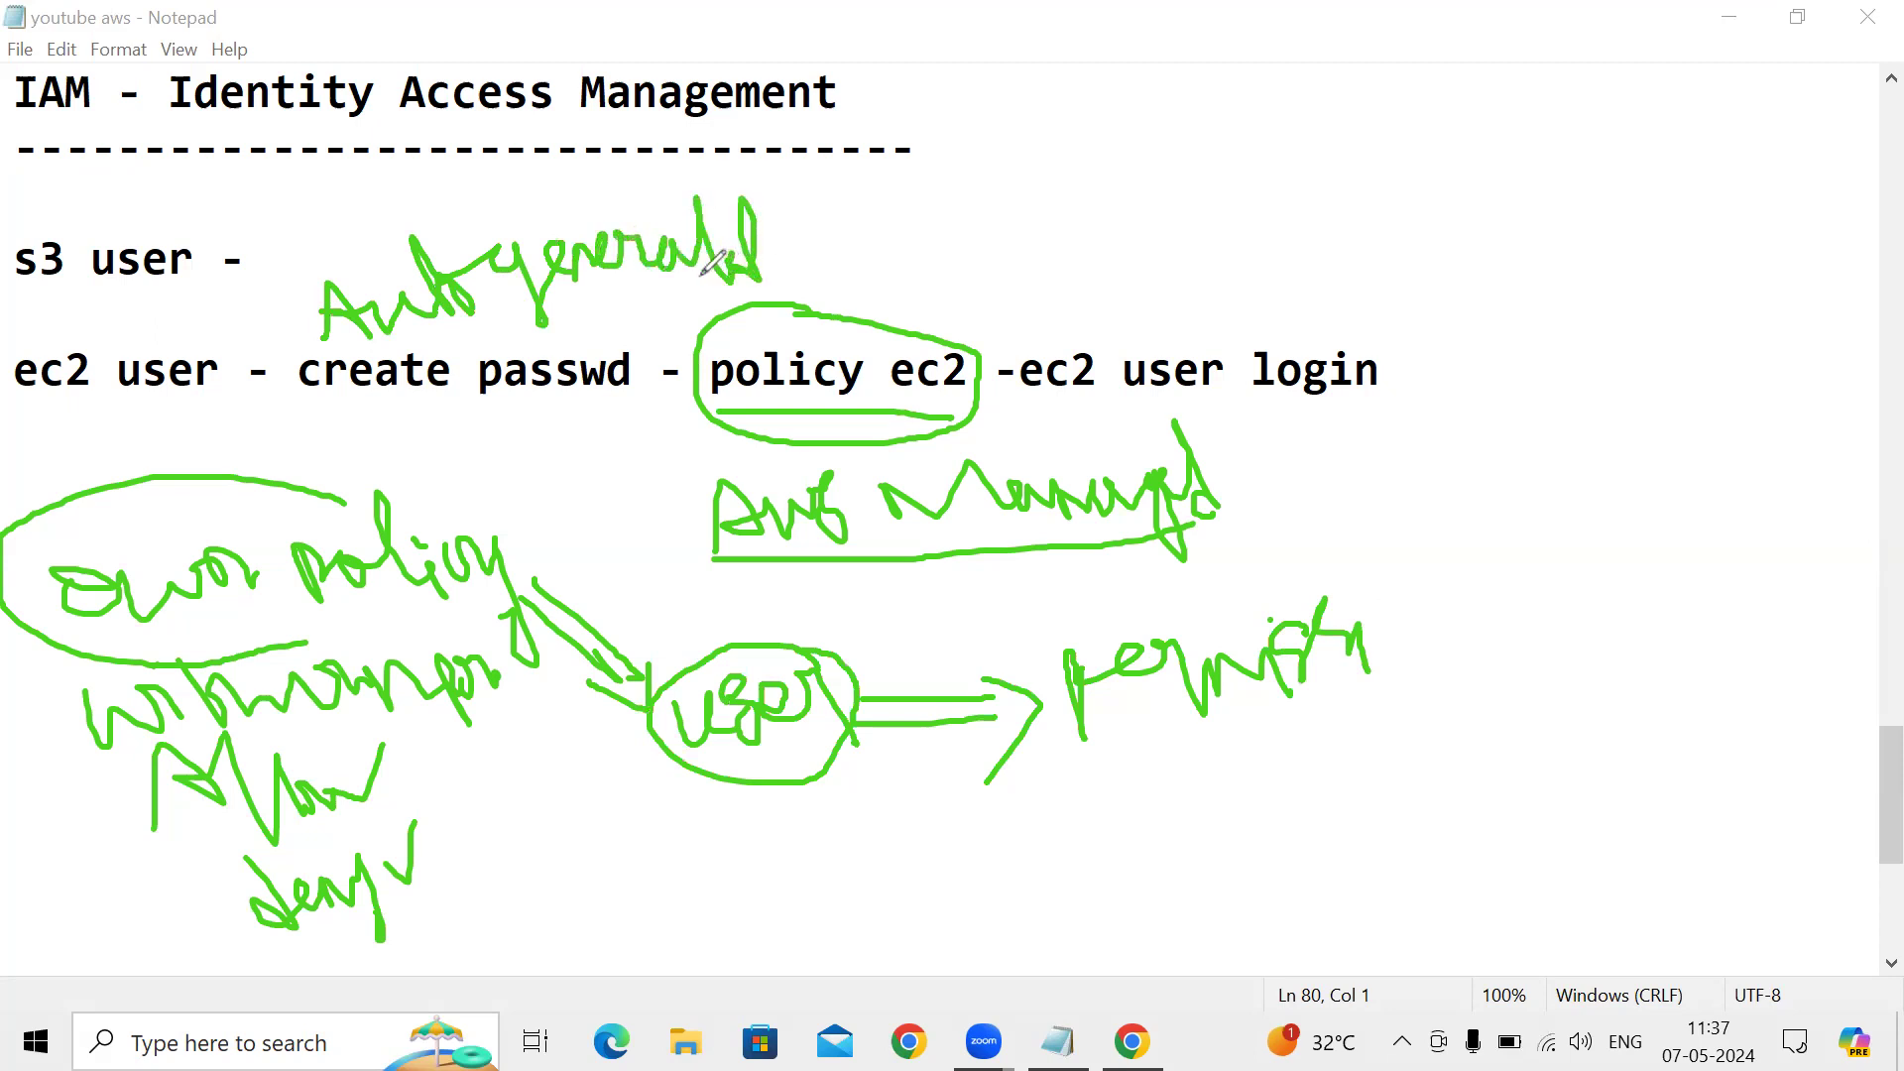
pyautogui.moveTo(452, 347); pyautogui.dragTo(664, 300)
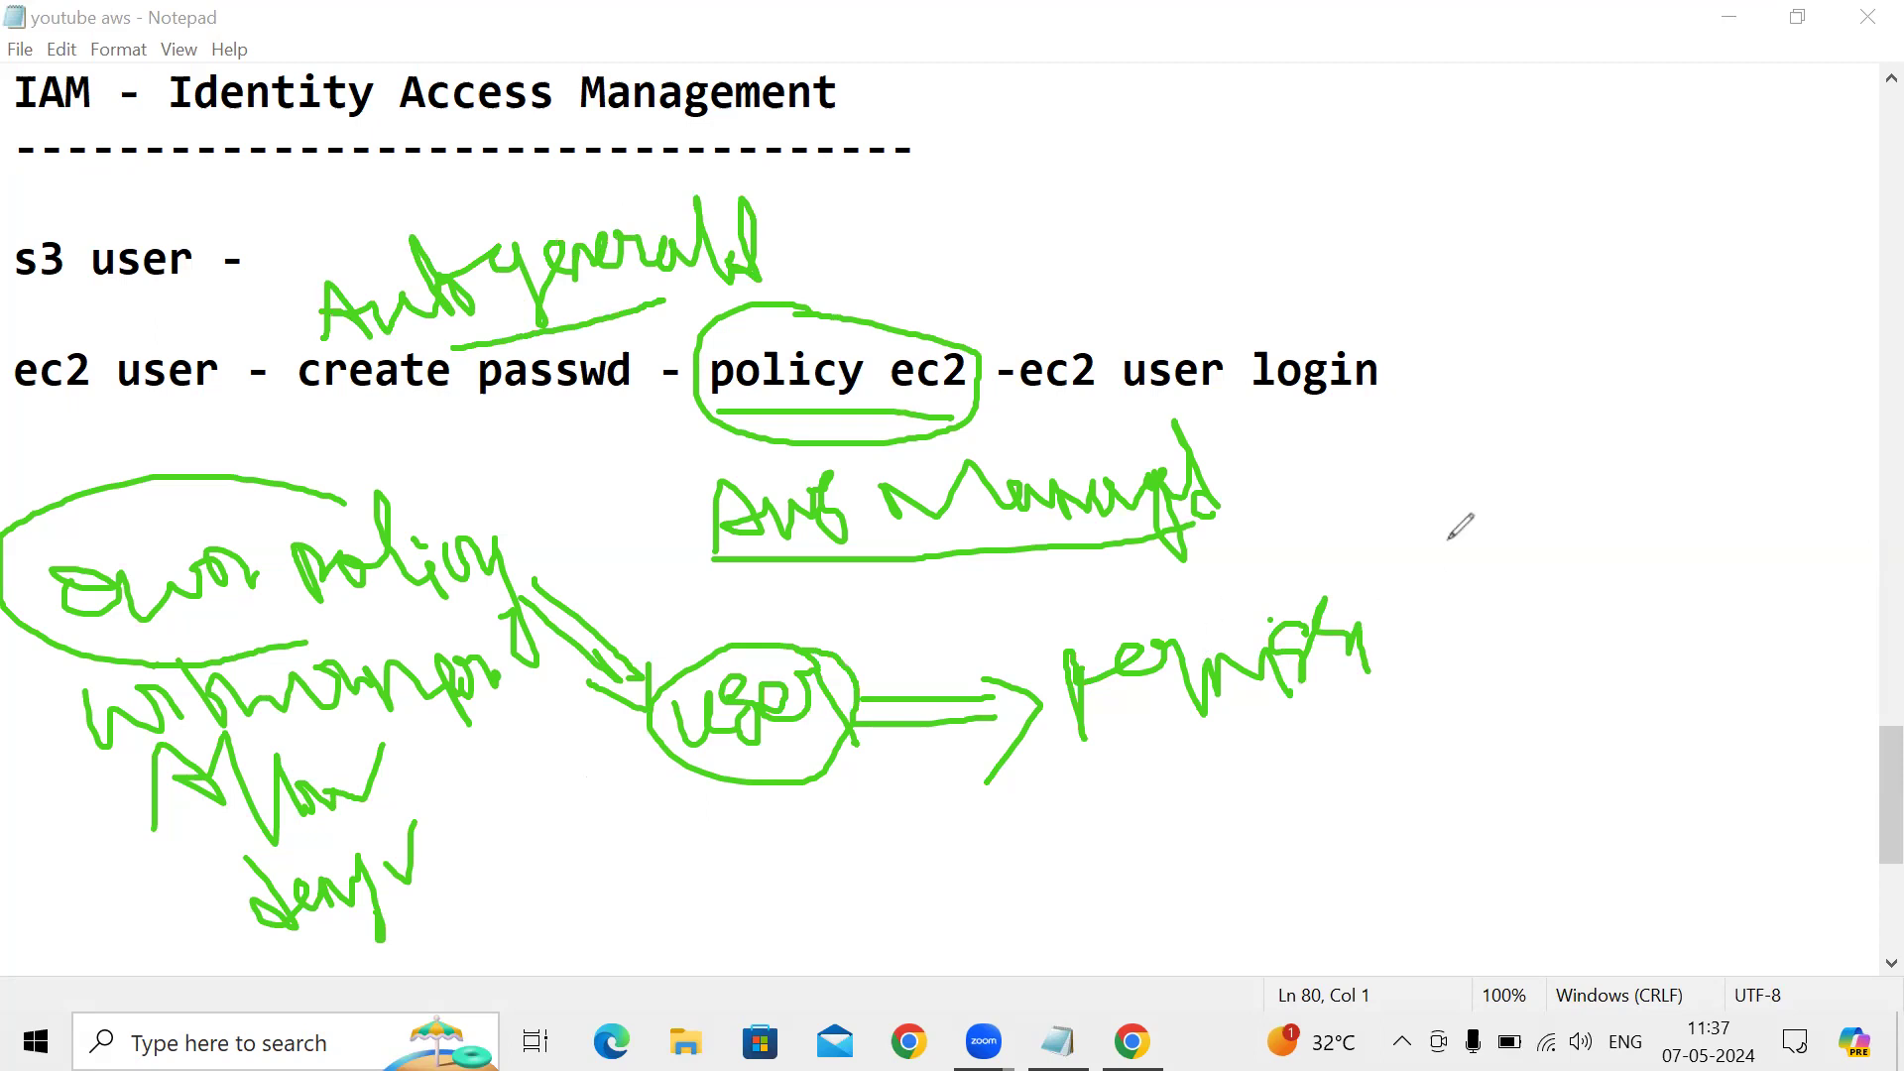
pyautogui.moveTo(1441, 500)
pyautogui.mouseDown()
pyautogui.moveTo(1456, 563)
pyautogui.moveTo(1524, 511)
pyautogui.moveTo(1539, 591)
pyautogui.mouseUp()
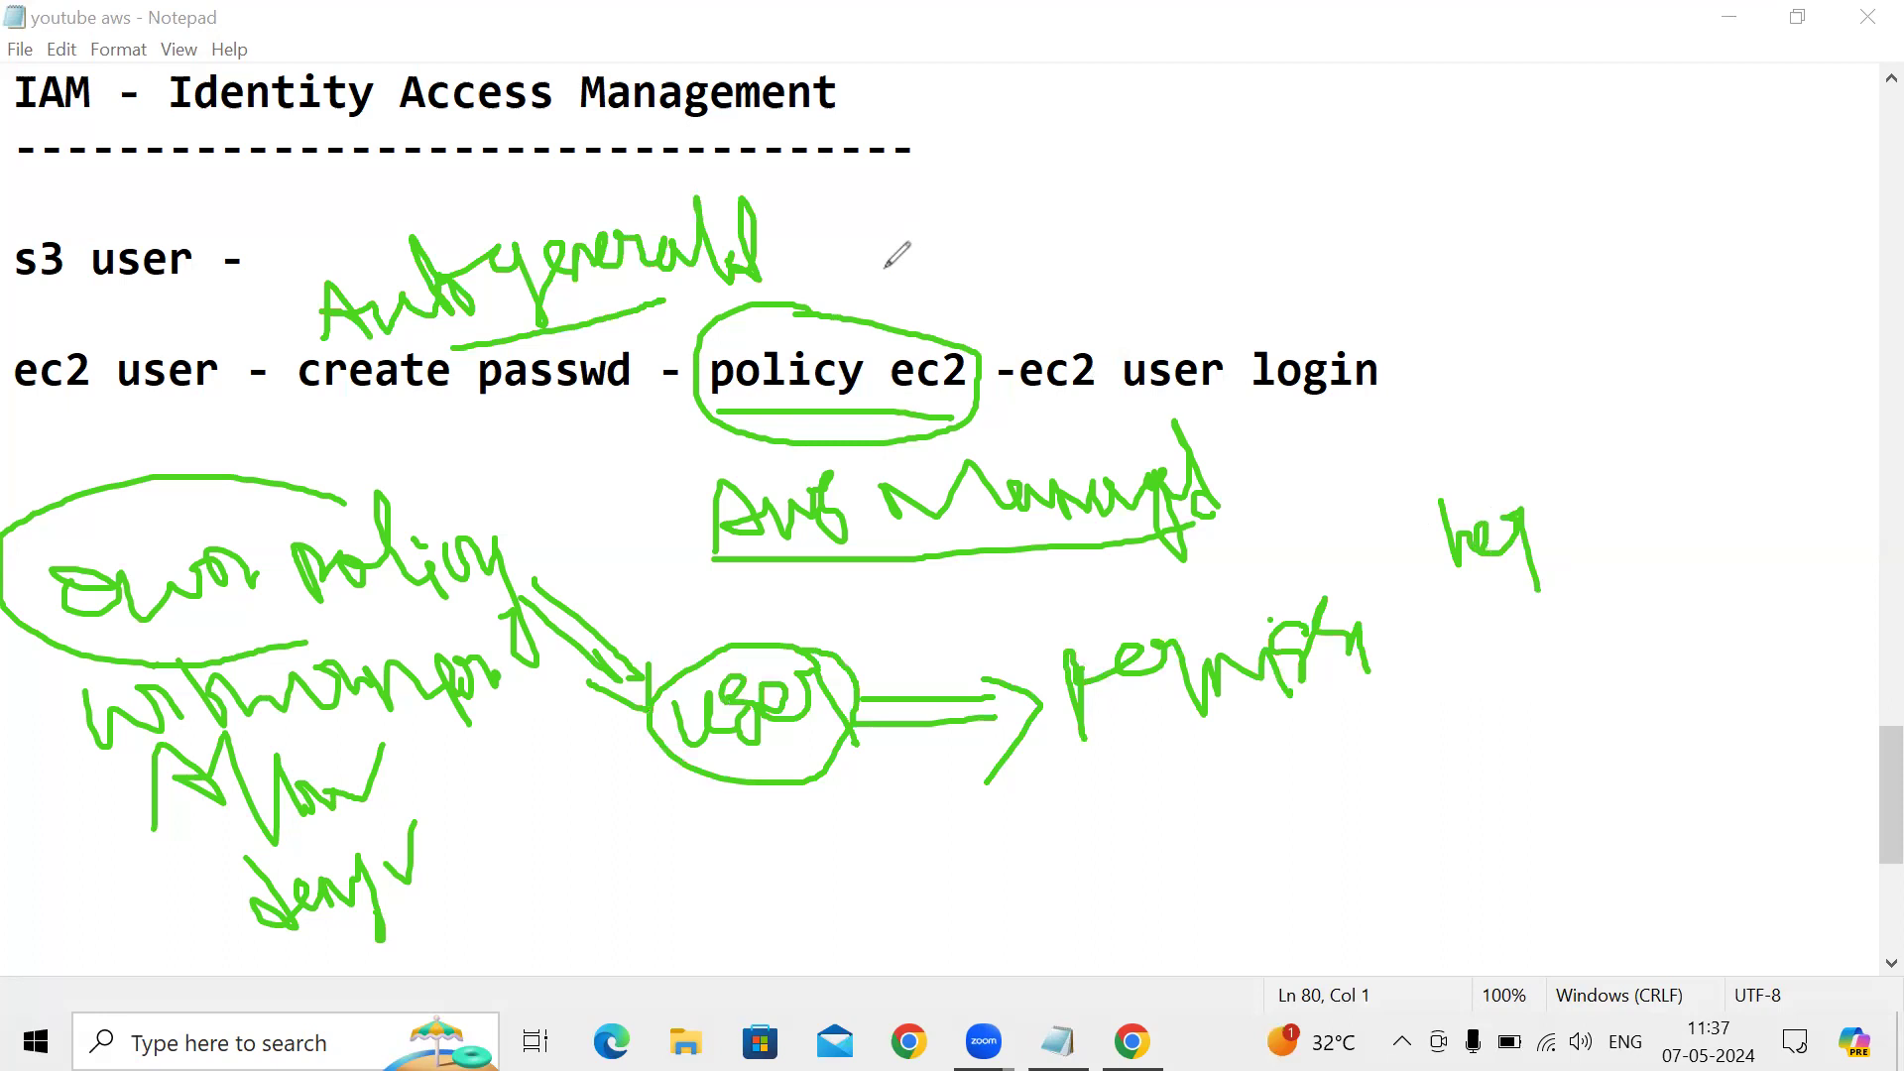
pyautogui.moveTo(1436, 449)
pyautogui.mouseDown()
pyautogui.moveTo(1398, 481)
pyautogui.moveTo(1542, 600)
pyautogui.moveTo(1528, 466)
pyautogui.moveTo(1446, 446)
pyautogui.mouseUp()
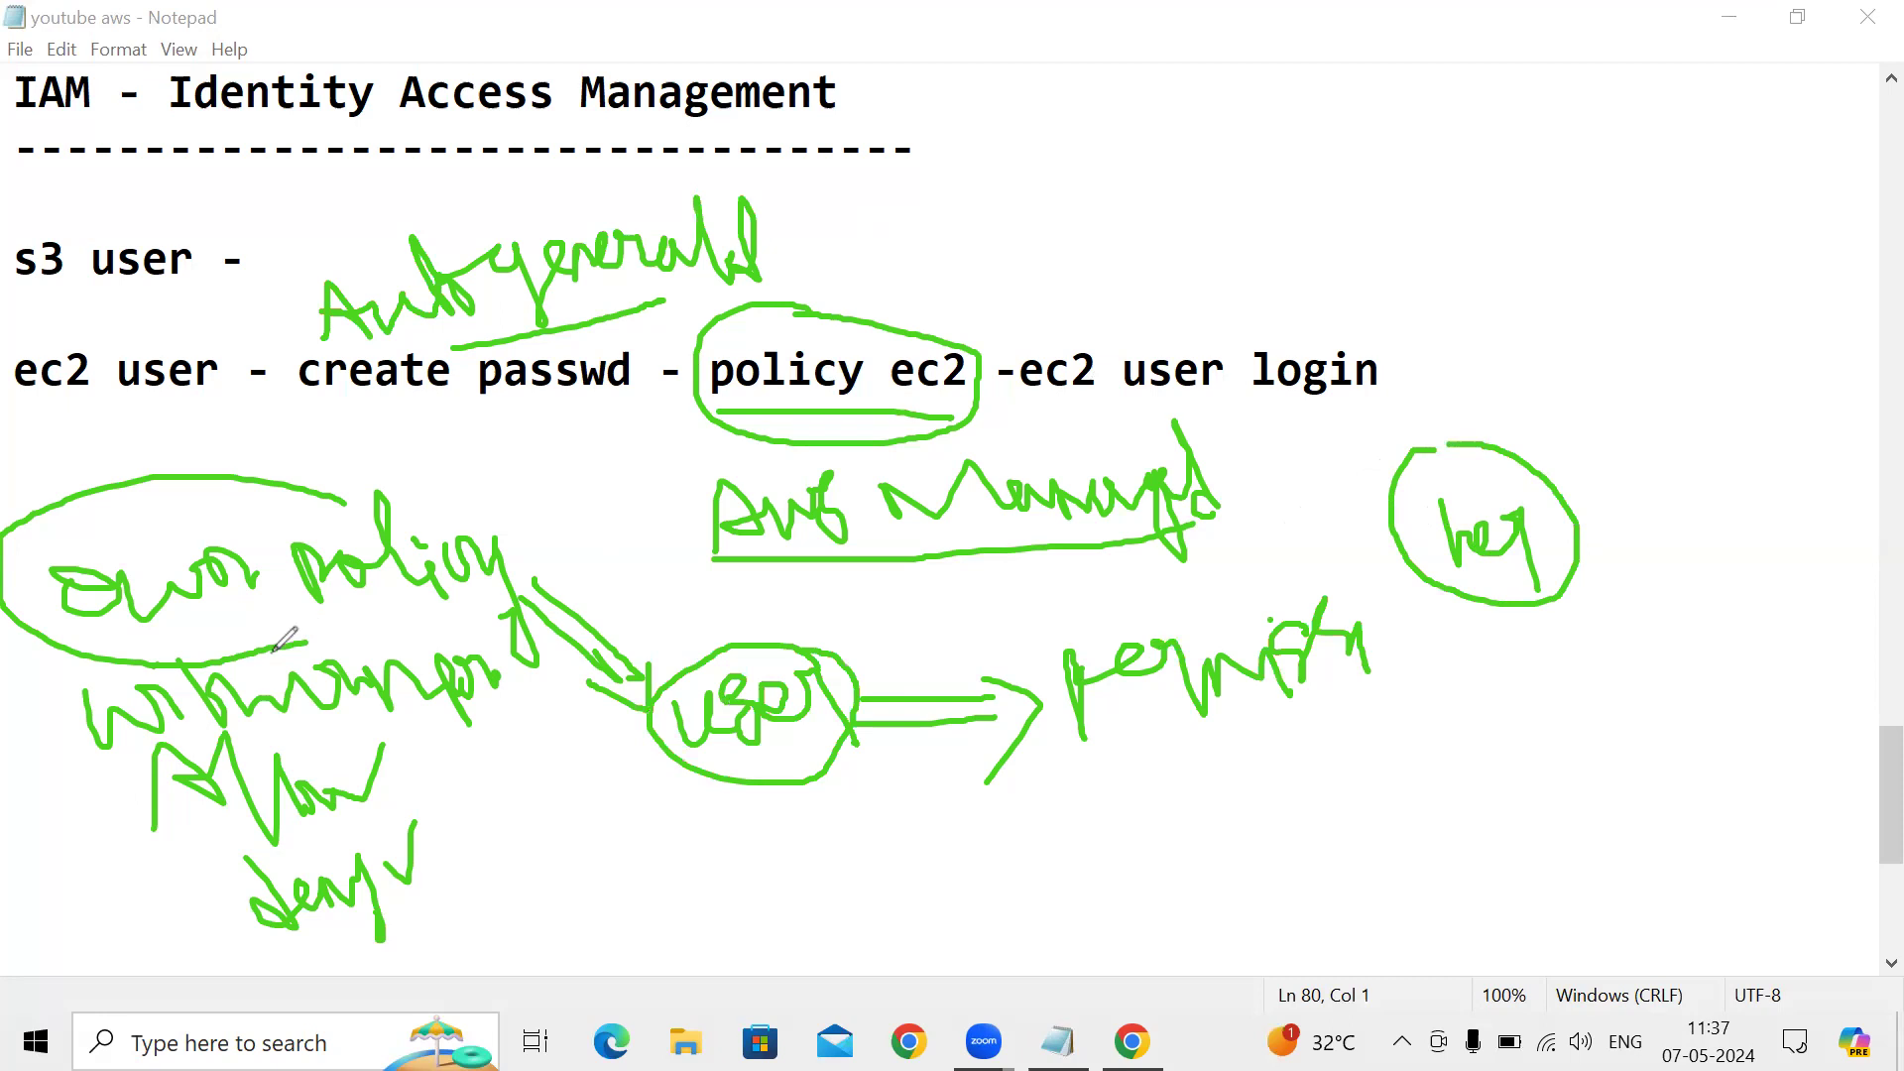
# Step: Add two final ink strokes extending the 'Own policy' note and underlining the note below
pyautogui.moveTo(506, 558)
pyautogui.mouseDown()
pyautogui.moveTo(545, 558)
pyautogui.moveTo(557, 468)
pyautogui.mouseUp()
pyautogui.moveTo(421, 718)
pyautogui.mouseDown()
pyautogui.moveTo(474, 718)
pyautogui.moveTo(541, 602)
pyautogui.mouseUp()
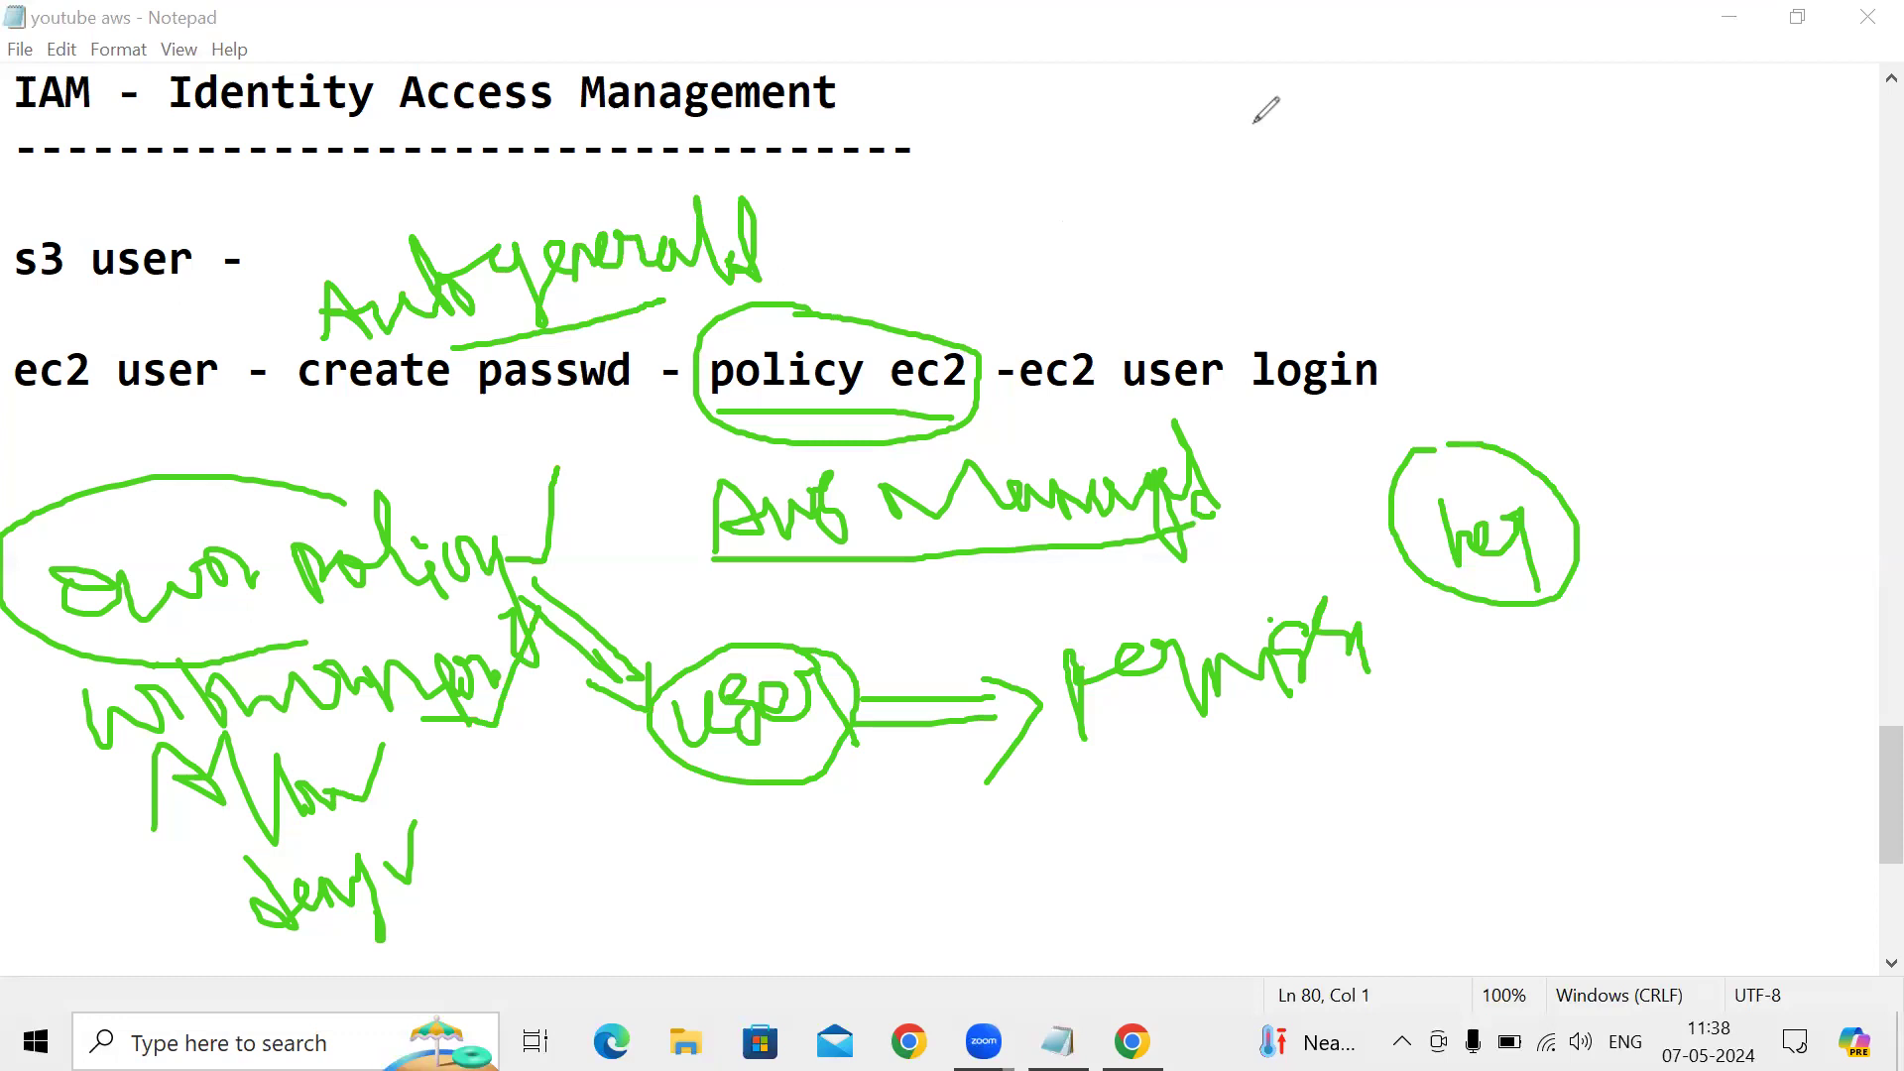
# Step: Erase the ink, exit drawing mode, and open IAM from Recently visited in a new Chrome tab
pyautogui.click(1270, 123)
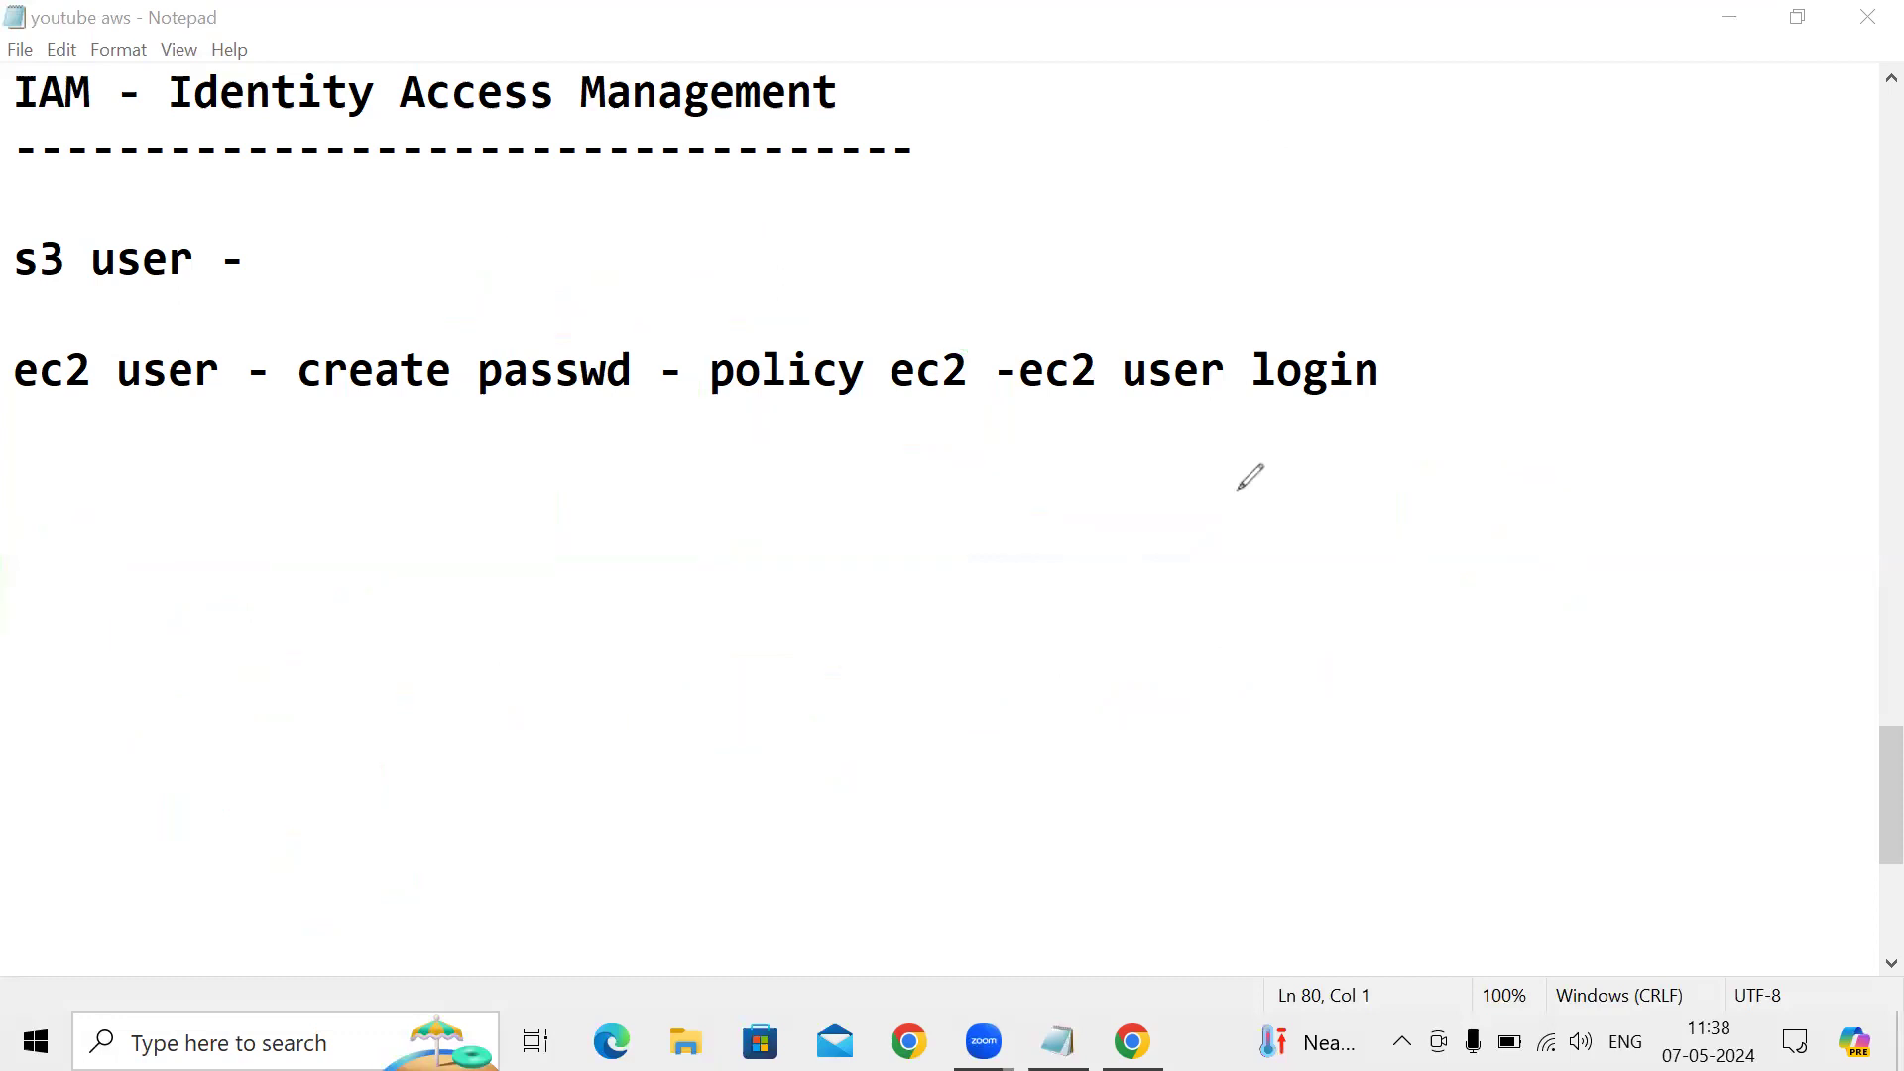
pyautogui.click(679, 38)
pyautogui.hotkey('alt', 'Tab')
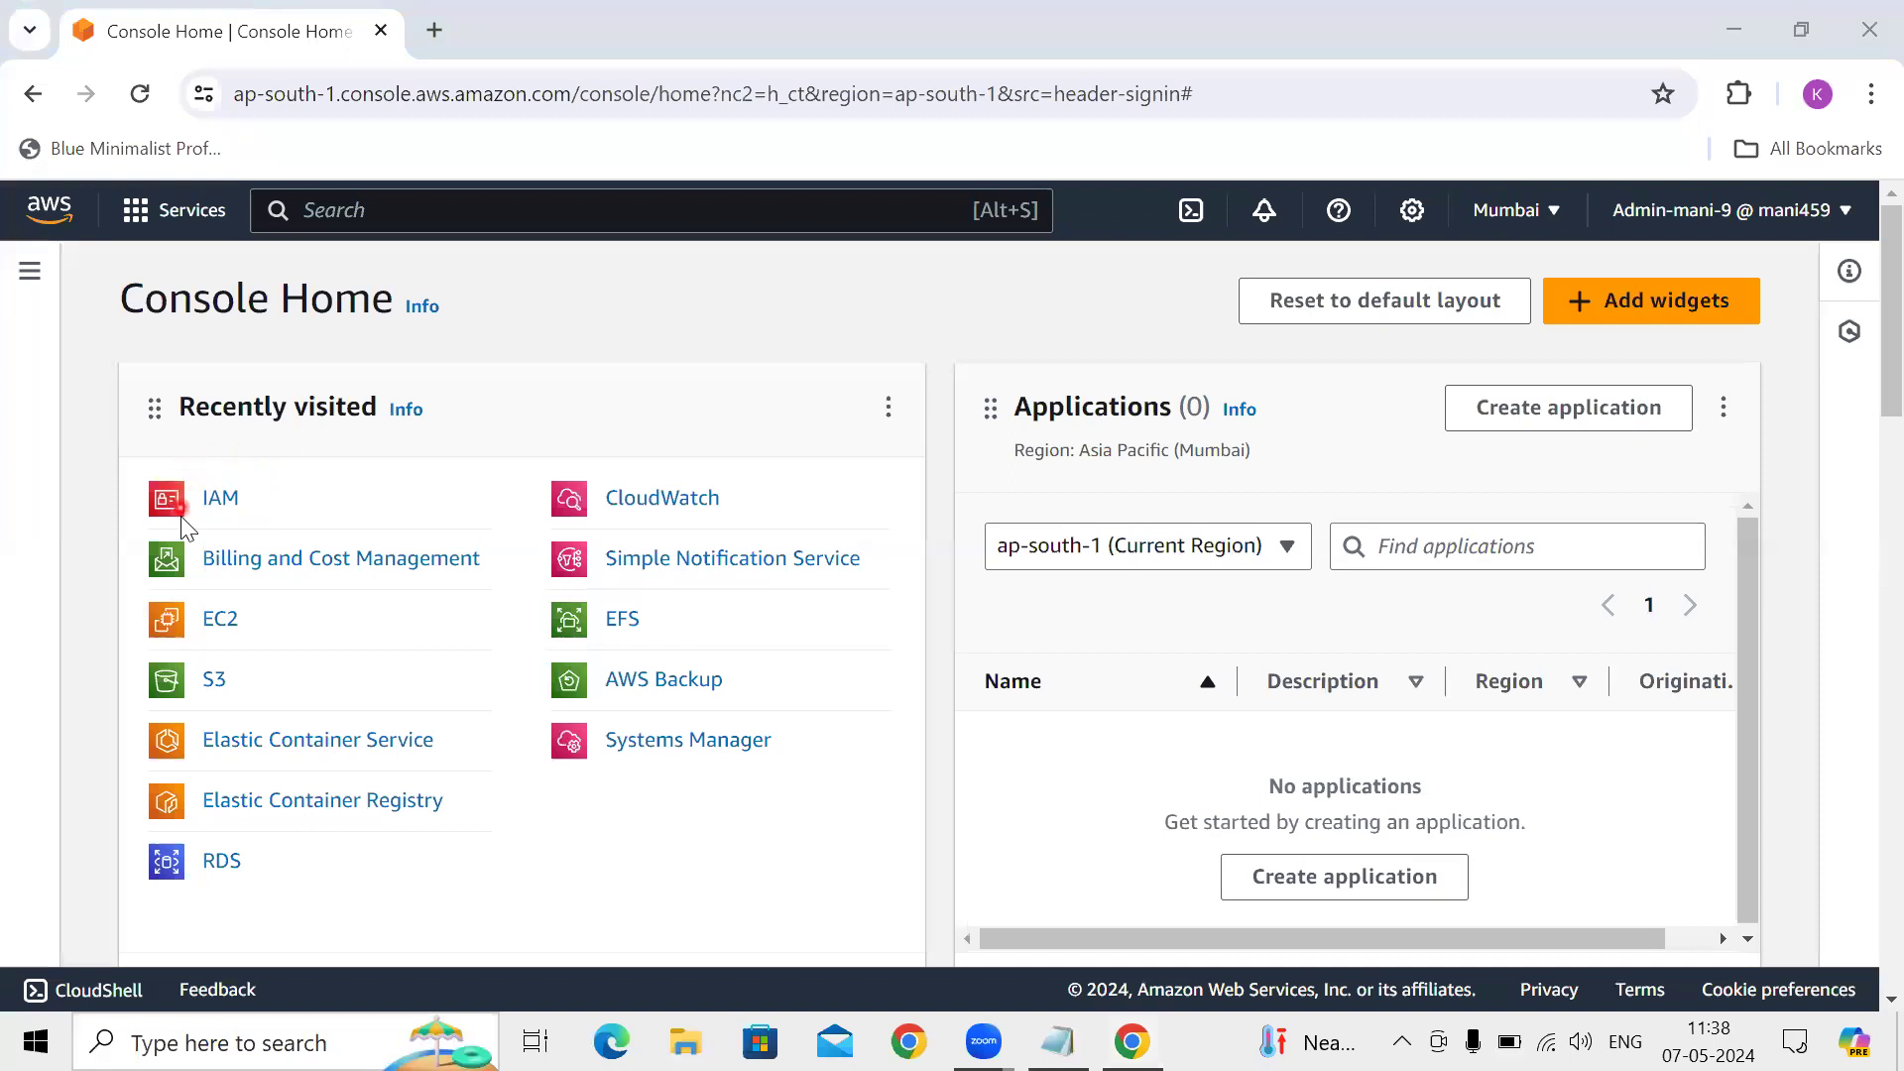
pyautogui.rightClick(231, 513)
pyautogui.click(297, 537)
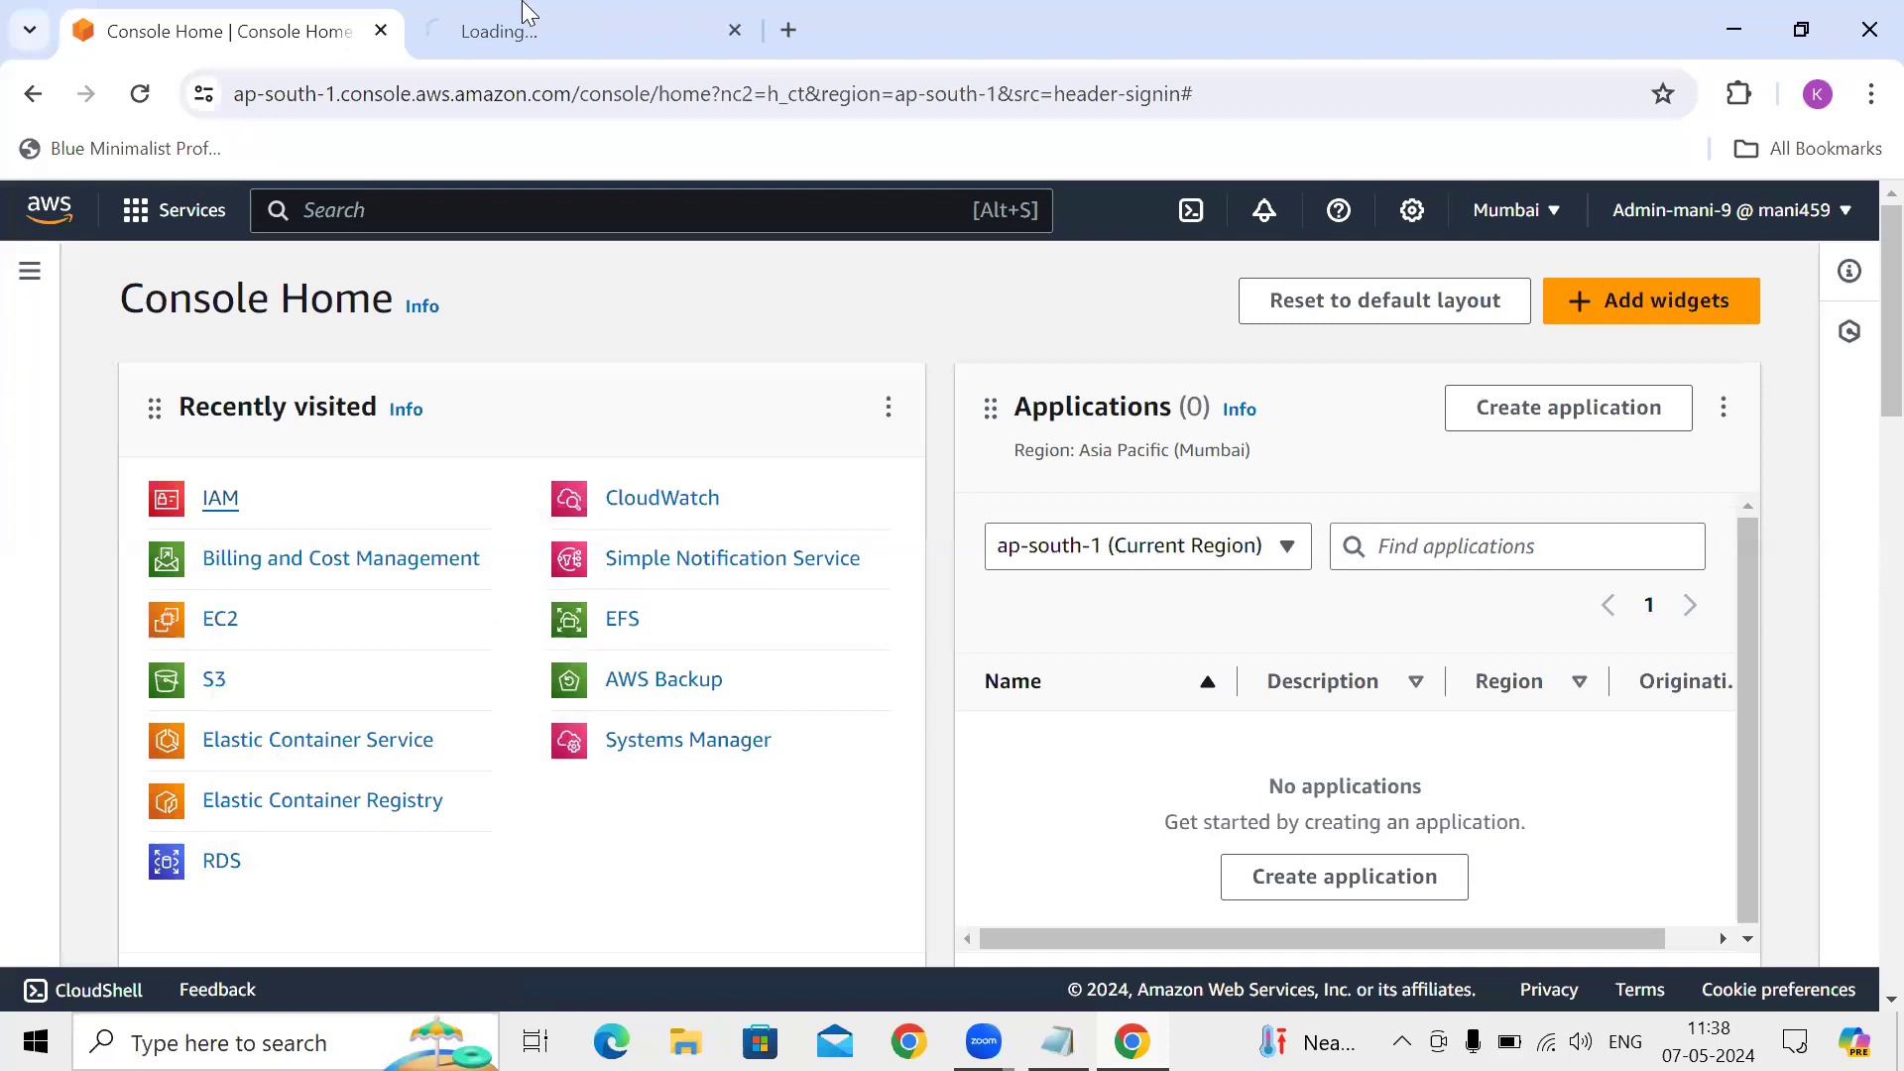
pyautogui.click(556, 22)
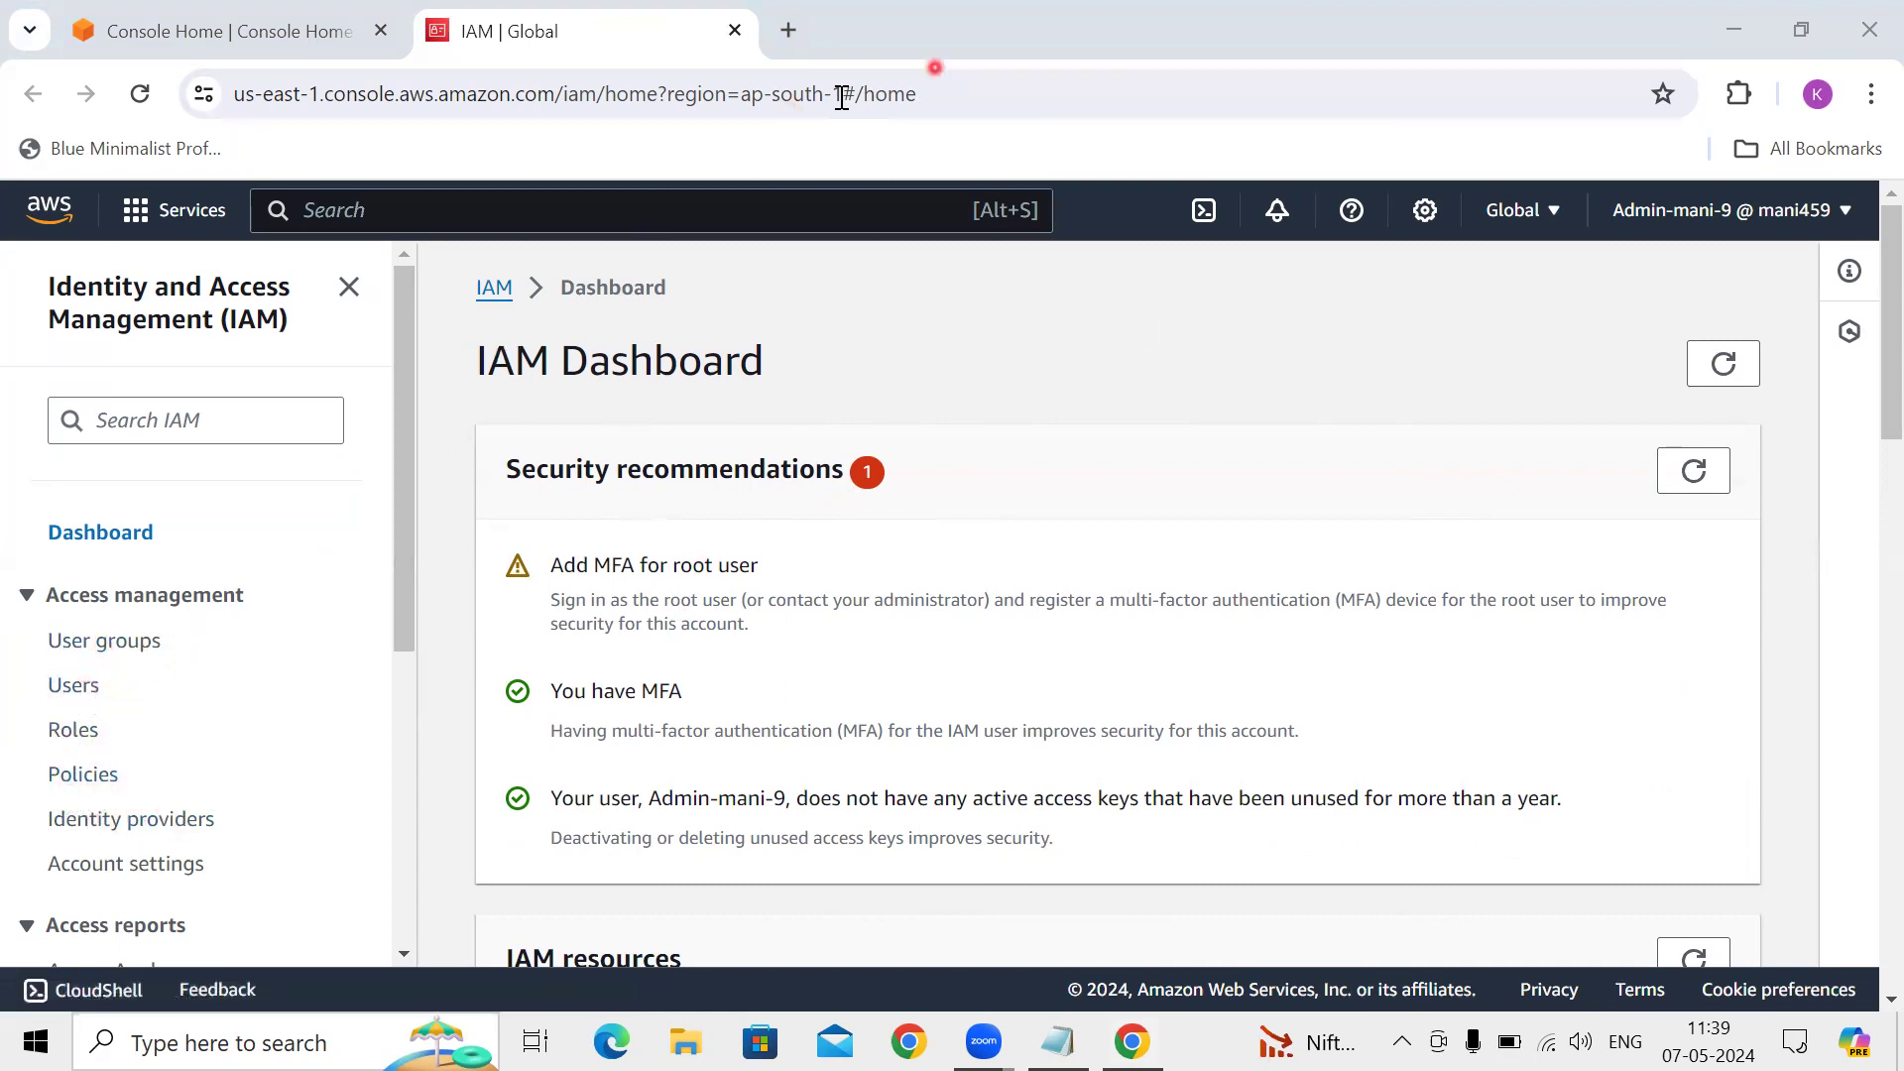
# Step: Mark the User groups, Users, Roles and Policies sidebar entries in ink, then go to Policies
pyautogui.moveTo(169, 640); pyautogui.dragTo(273, 600)
pyautogui.moveTo(109, 684); pyautogui.dragTo(198, 659)
pyautogui.moveTo(104, 739)
pyautogui.mouseDown()
pyautogui.moveTo(142, 741)
pyautogui.moveTo(194, 701)
pyautogui.mouseUp()
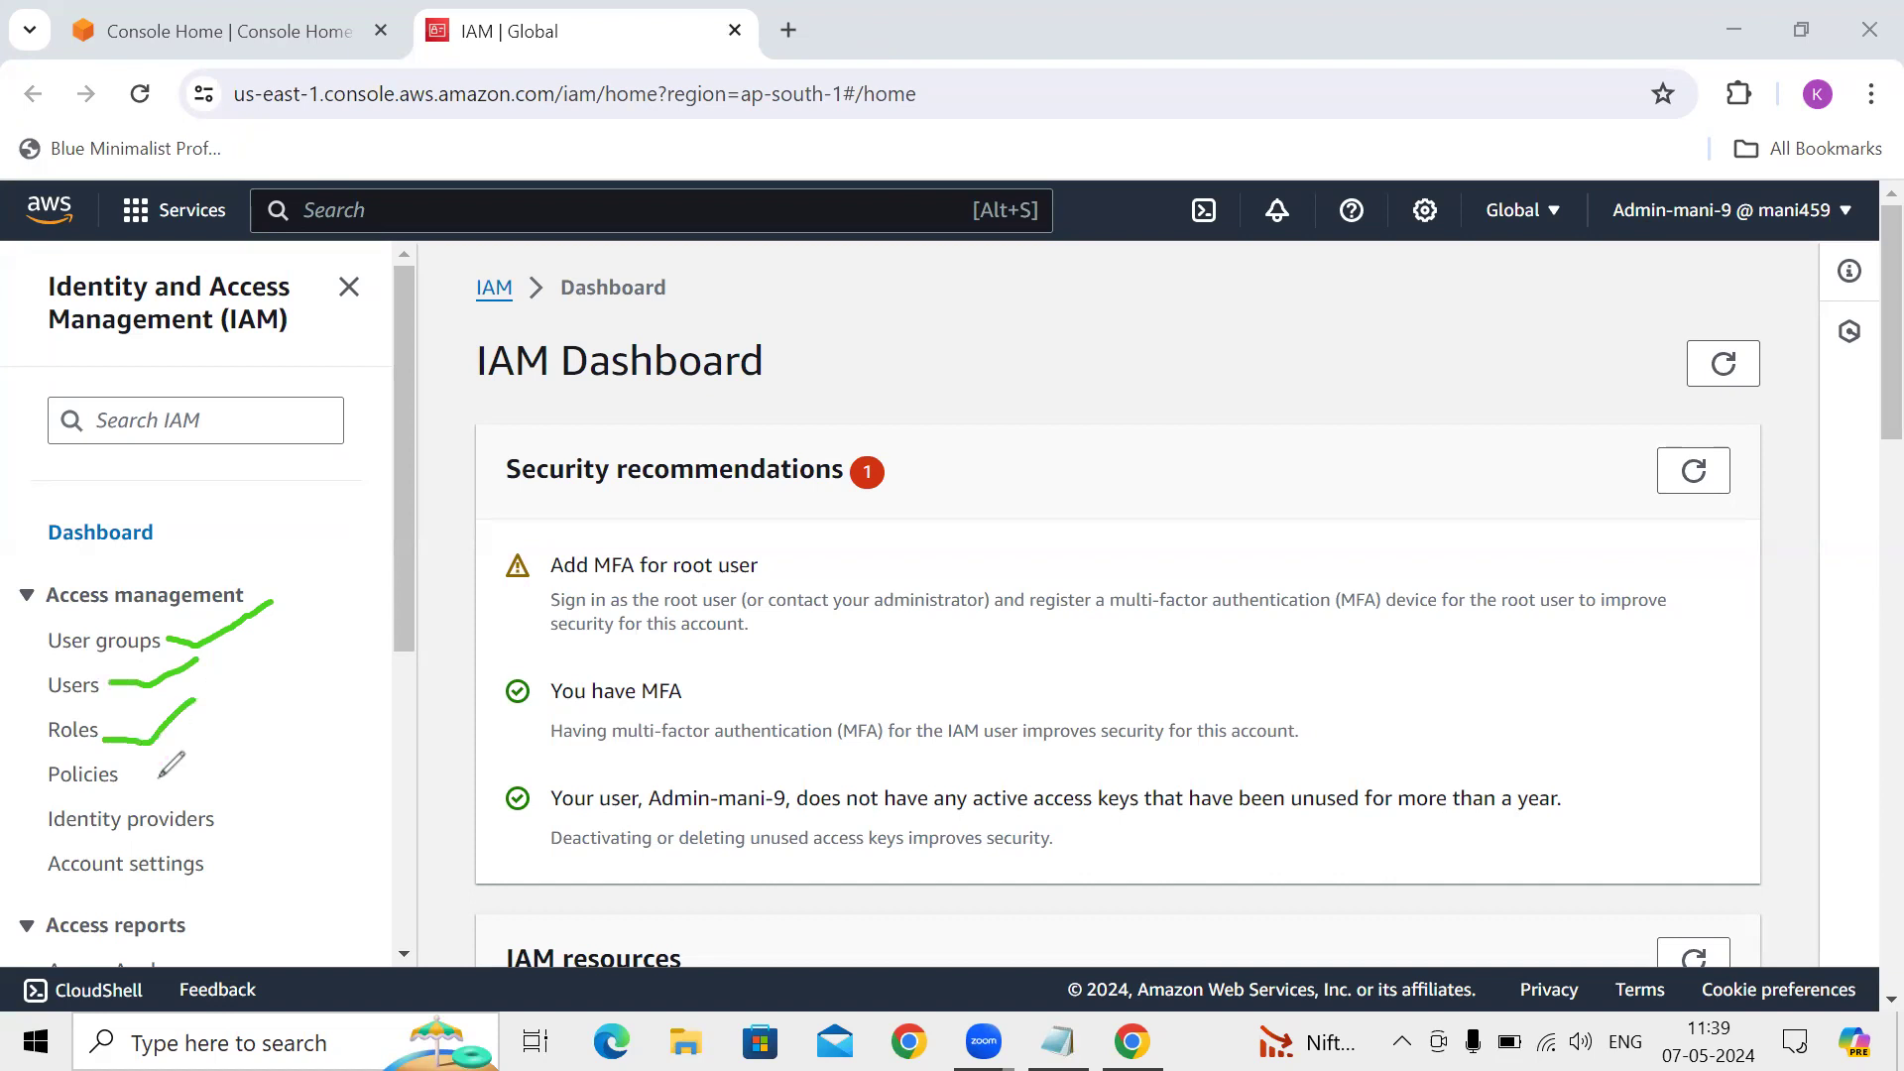
pyautogui.moveTo(132, 787)
pyautogui.mouseDown()
pyautogui.moveTo(186, 777)
pyautogui.moveTo(37, 767)
pyautogui.moveTo(117, 789)
pyautogui.moveTo(141, 781)
pyautogui.moveTo(133, 759)
pyautogui.mouseUp()
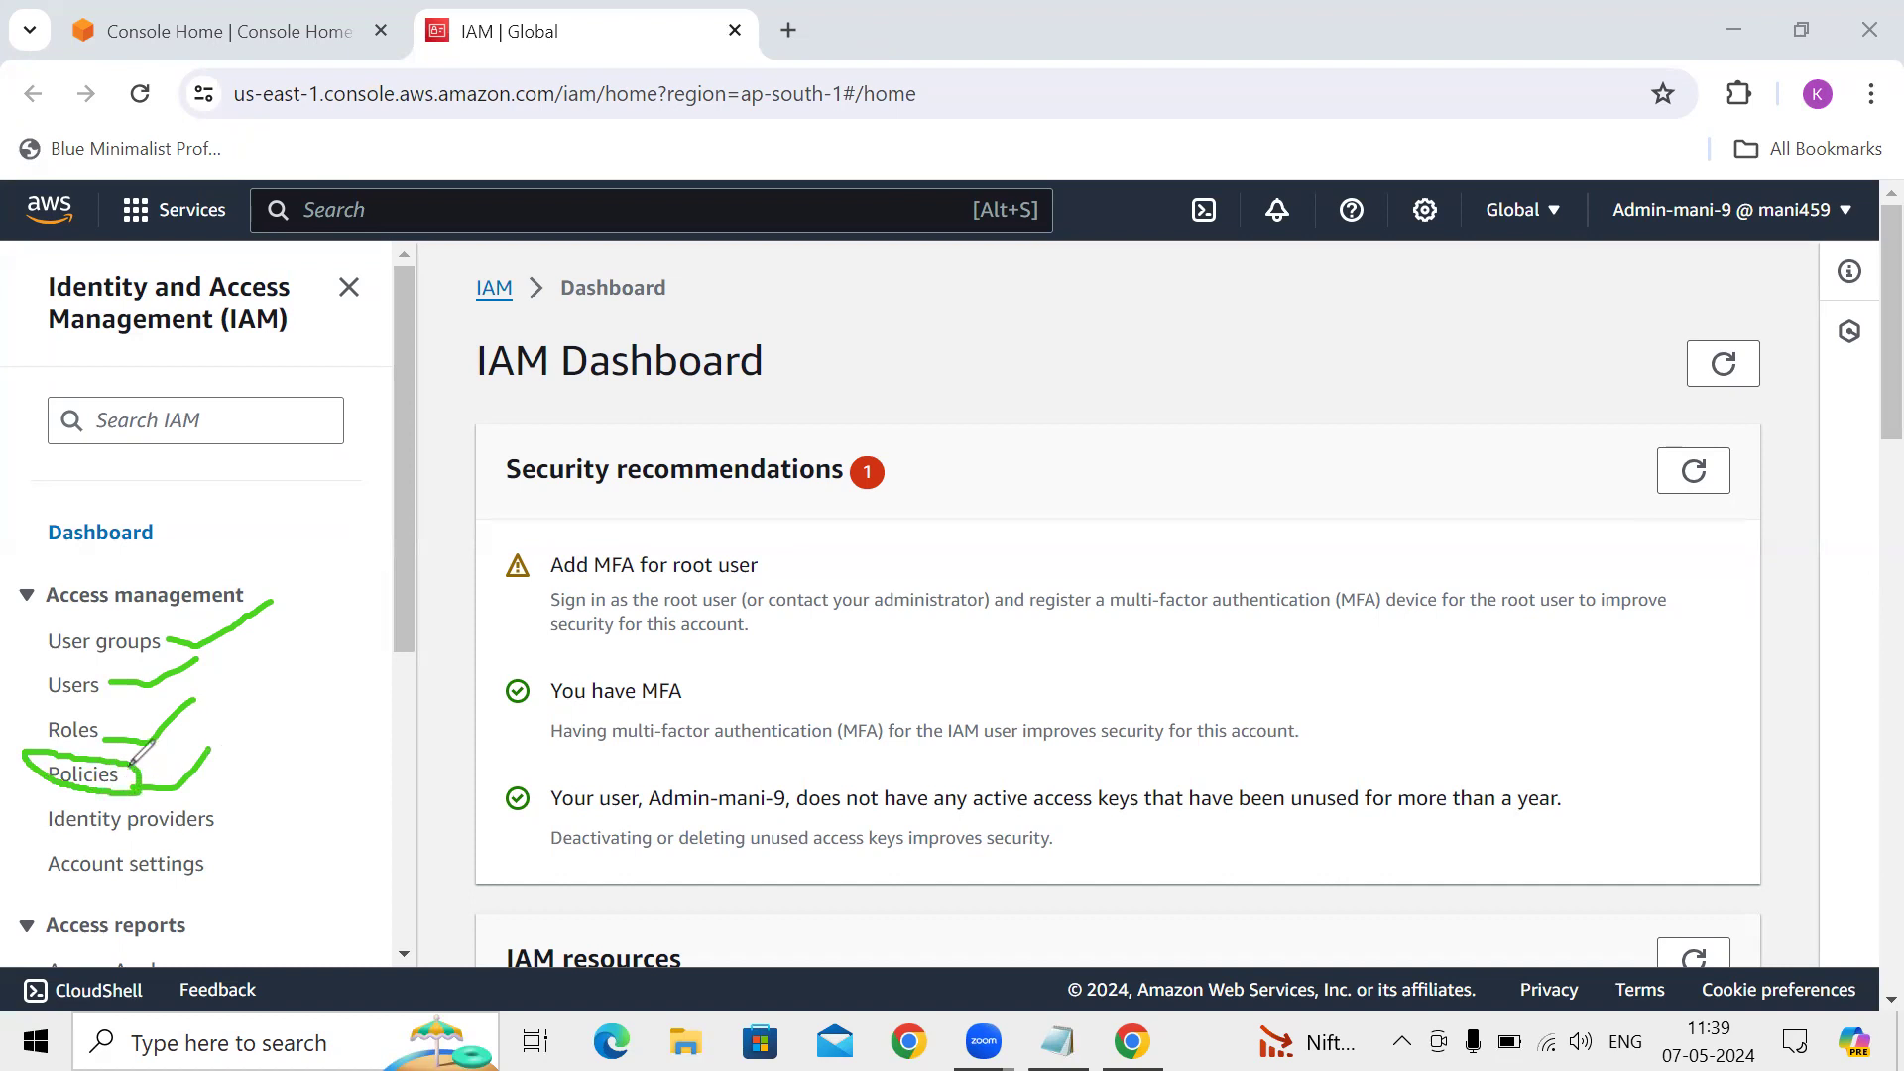
pyautogui.moveTo(220, 734)
pyautogui.mouseDown()
pyautogui.moveTo(224, 771)
pyautogui.moveTo(286, 769)
pyautogui.mouseUp()
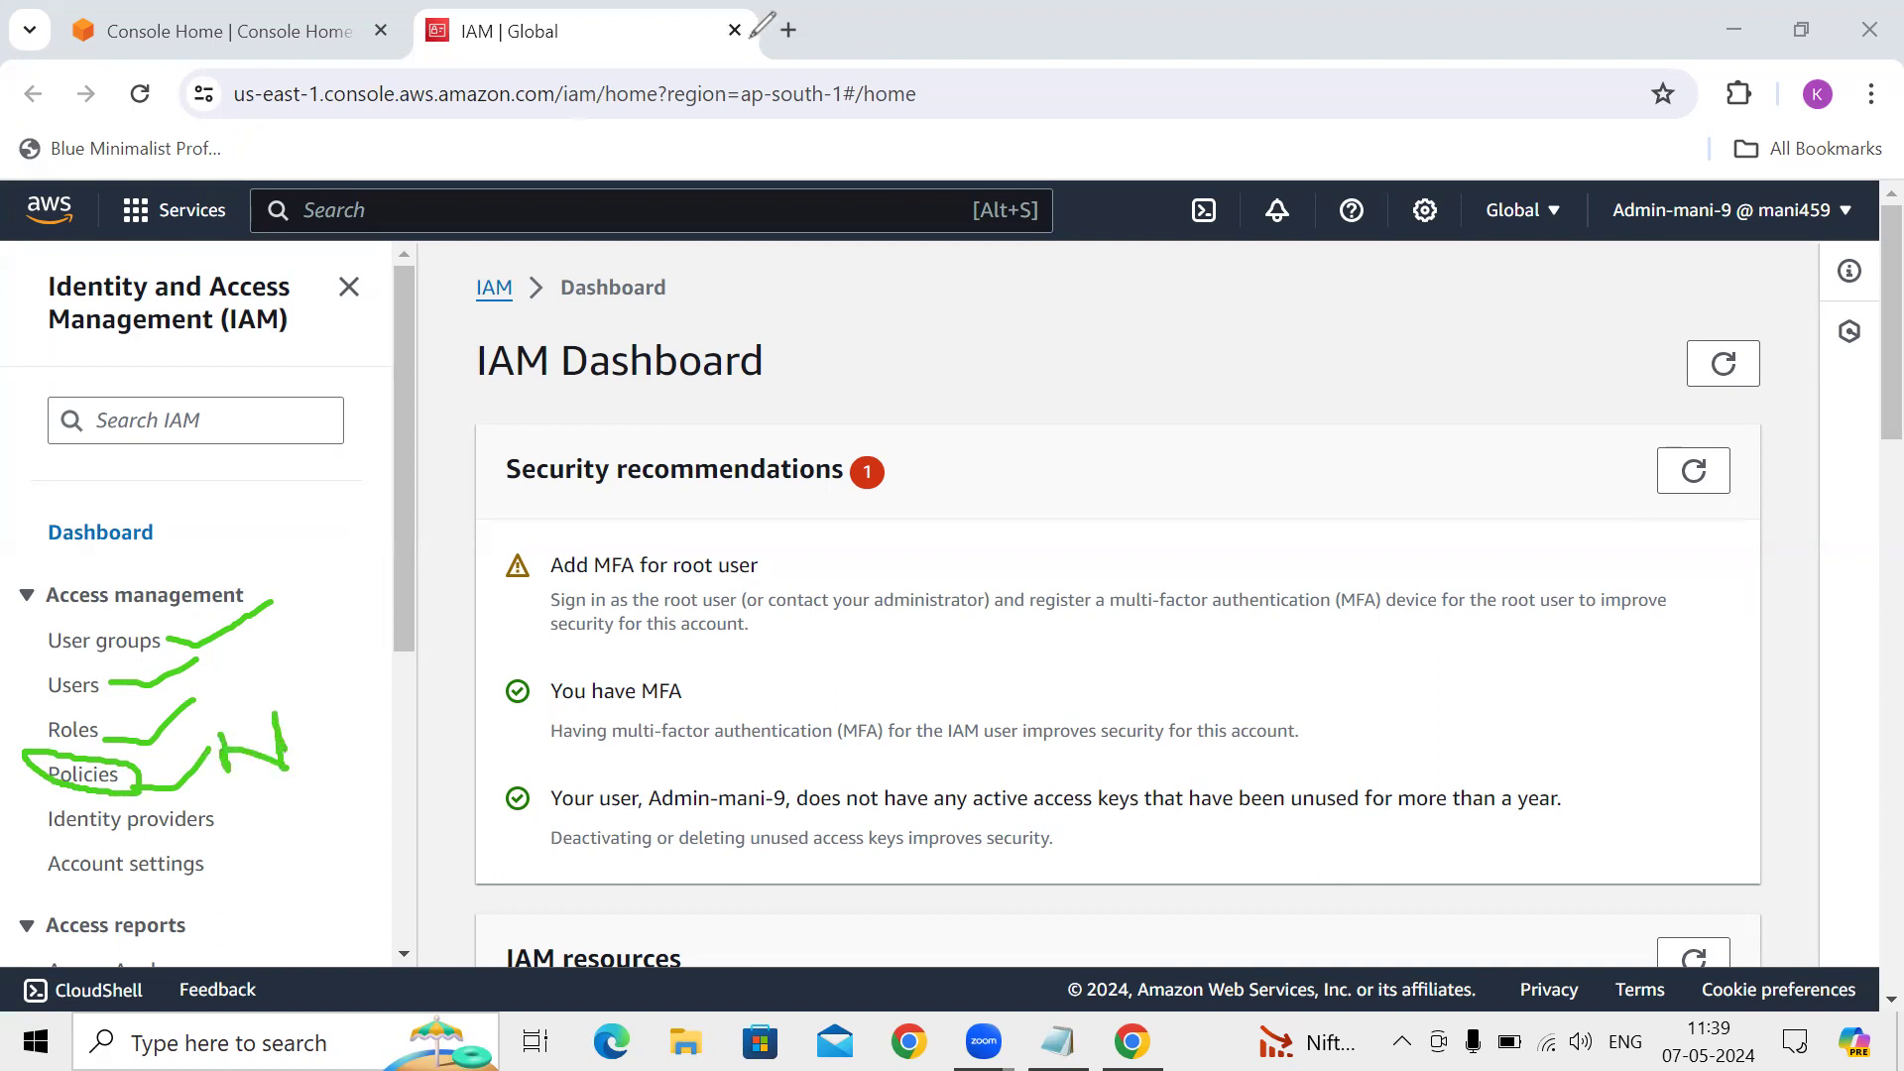
pyautogui.click(84, 774)
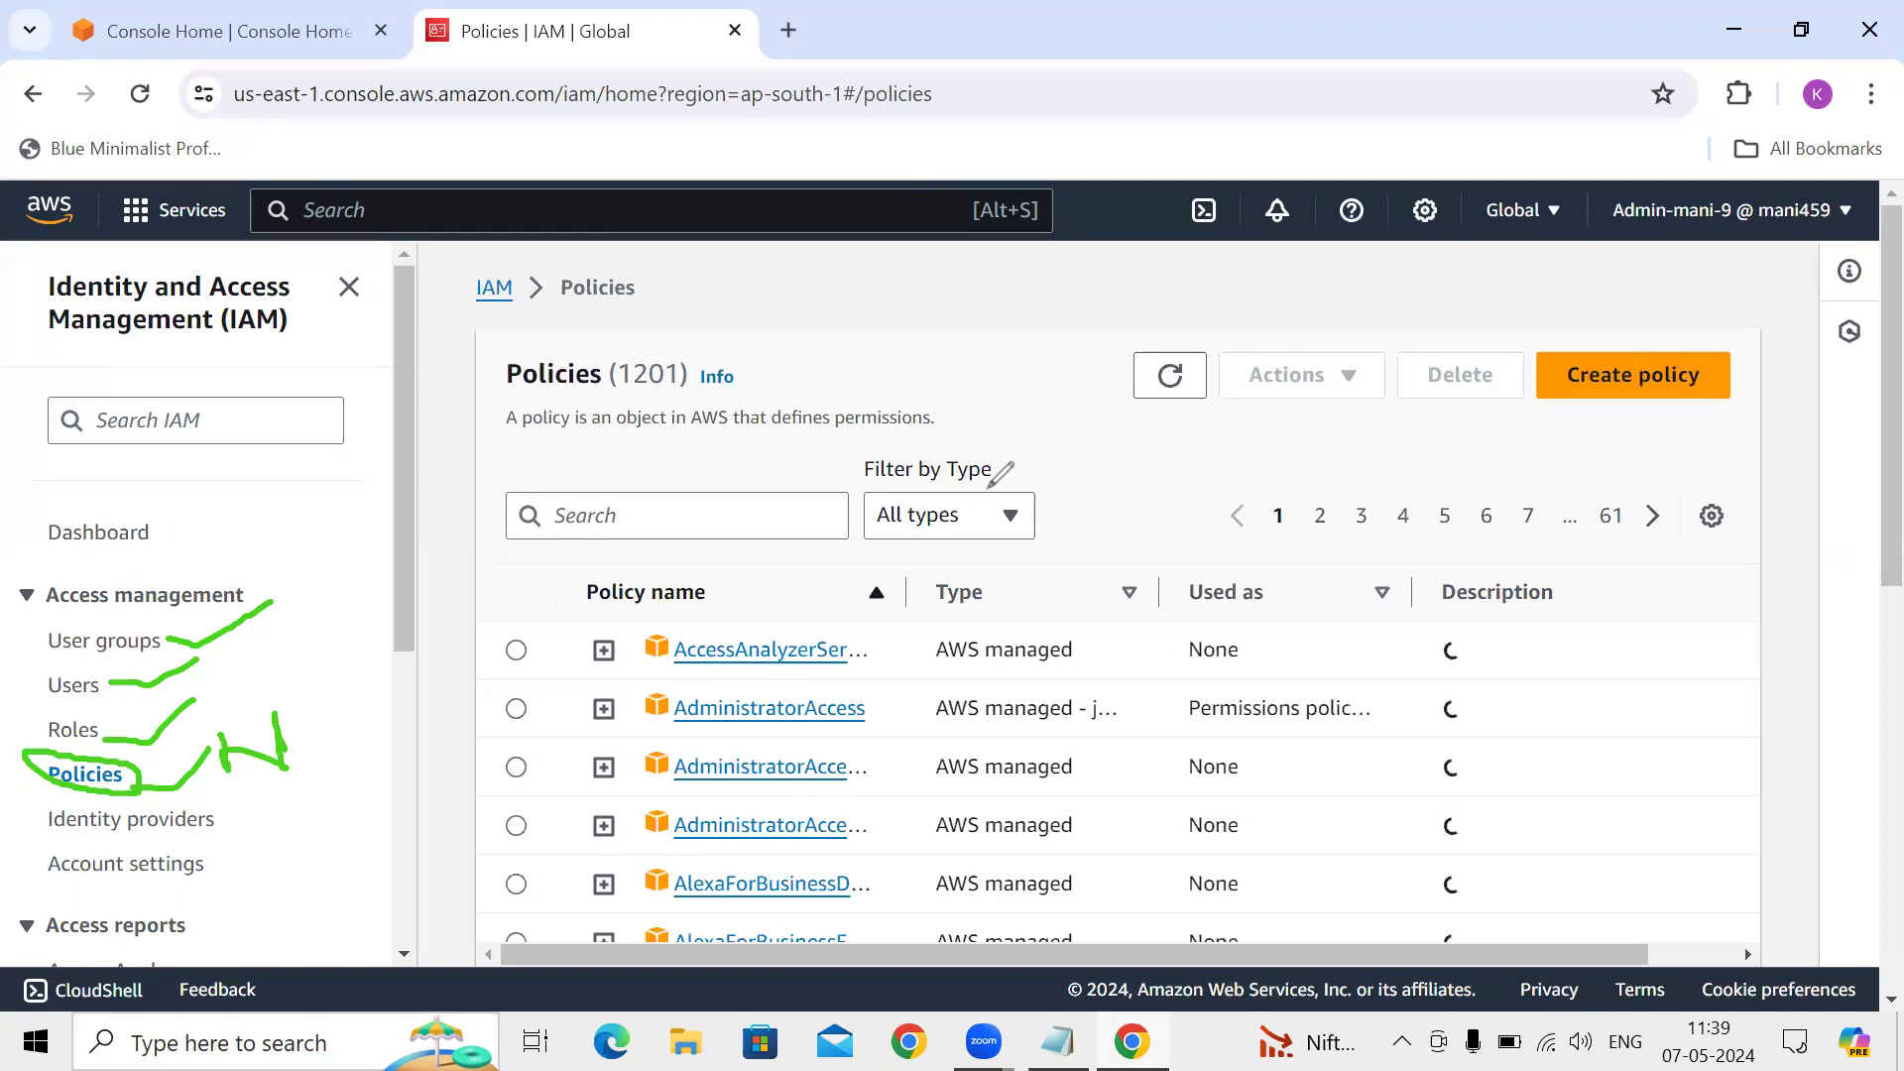
# Step: Filter the policy list to Customer managed and scroll through the results
pyautogui.moveTo(990, 484)
pyautogui.mouseDown()
pyautogui.moveTo(865, 520)
pyautogui.moveTo(986, 557)
pyautogui.moveTo(1047, 509)
pyautogui.mouseUp()
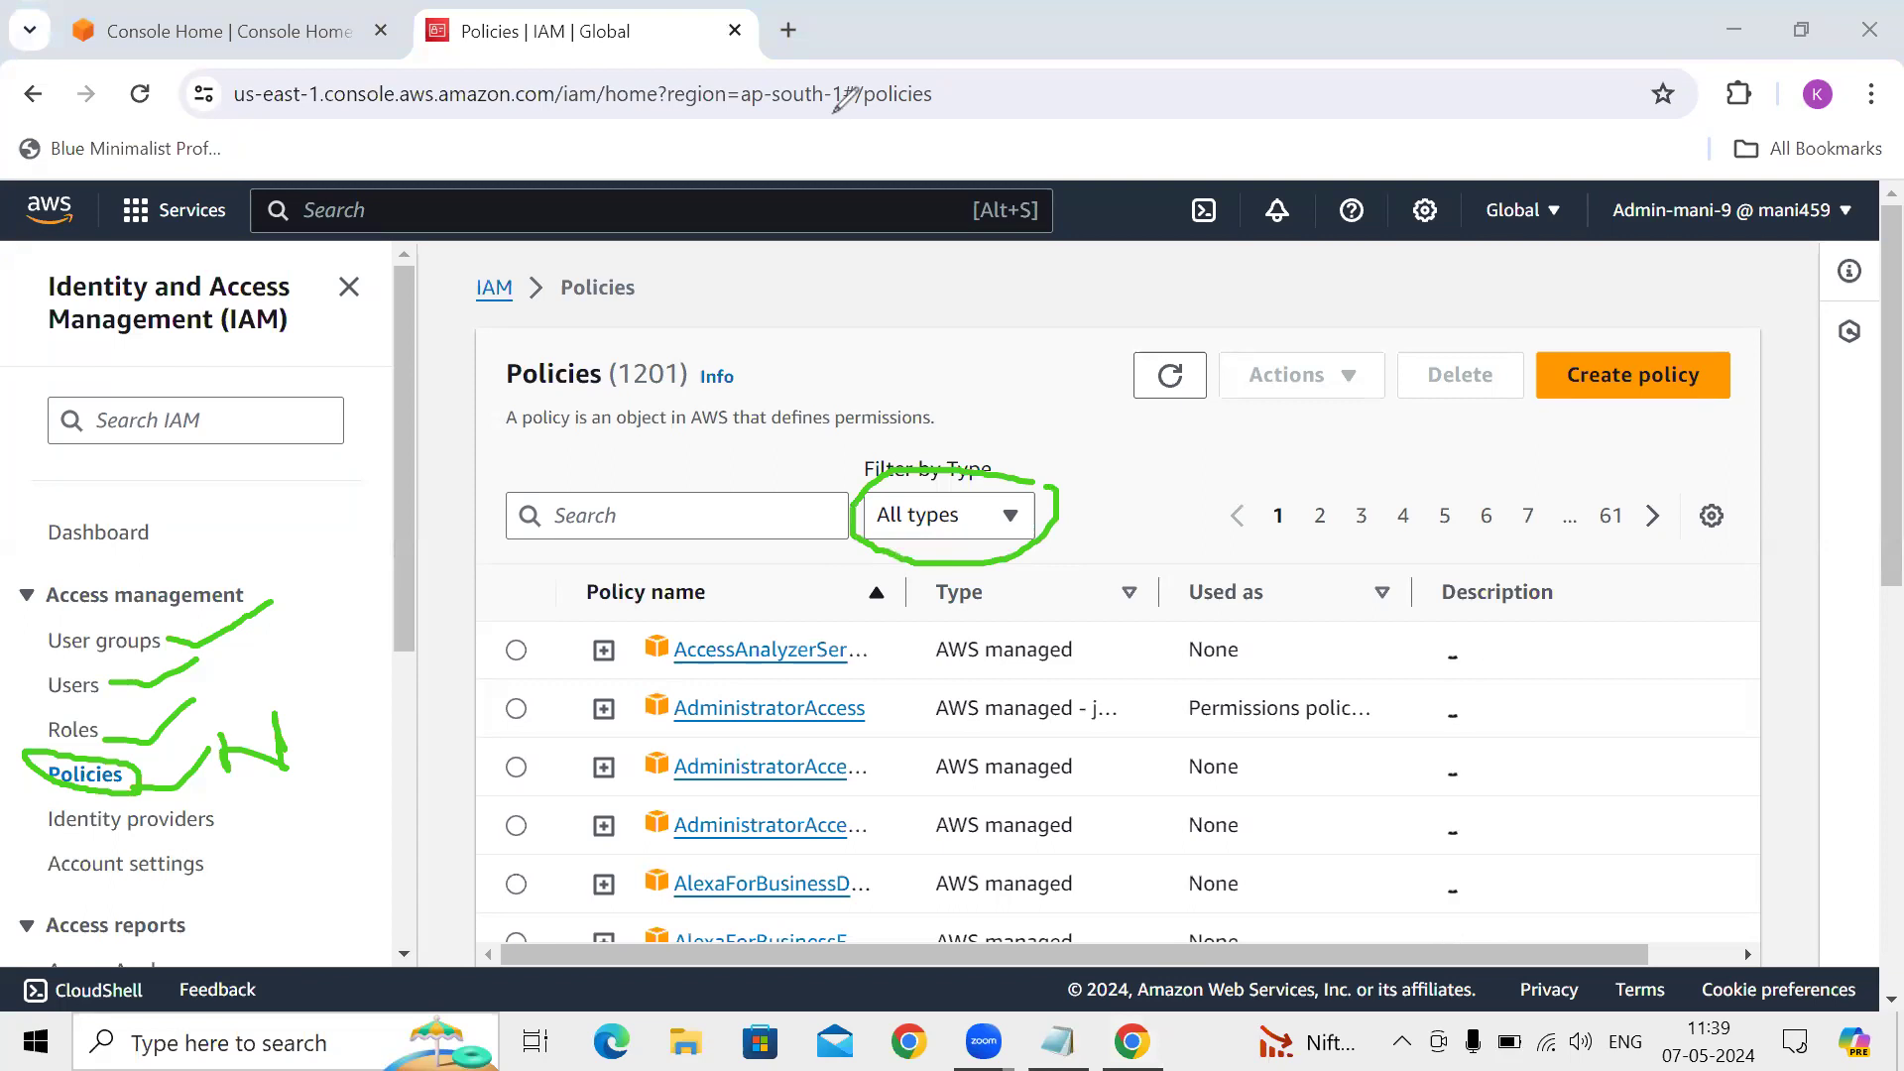
pyautogui.click(1012, 523)
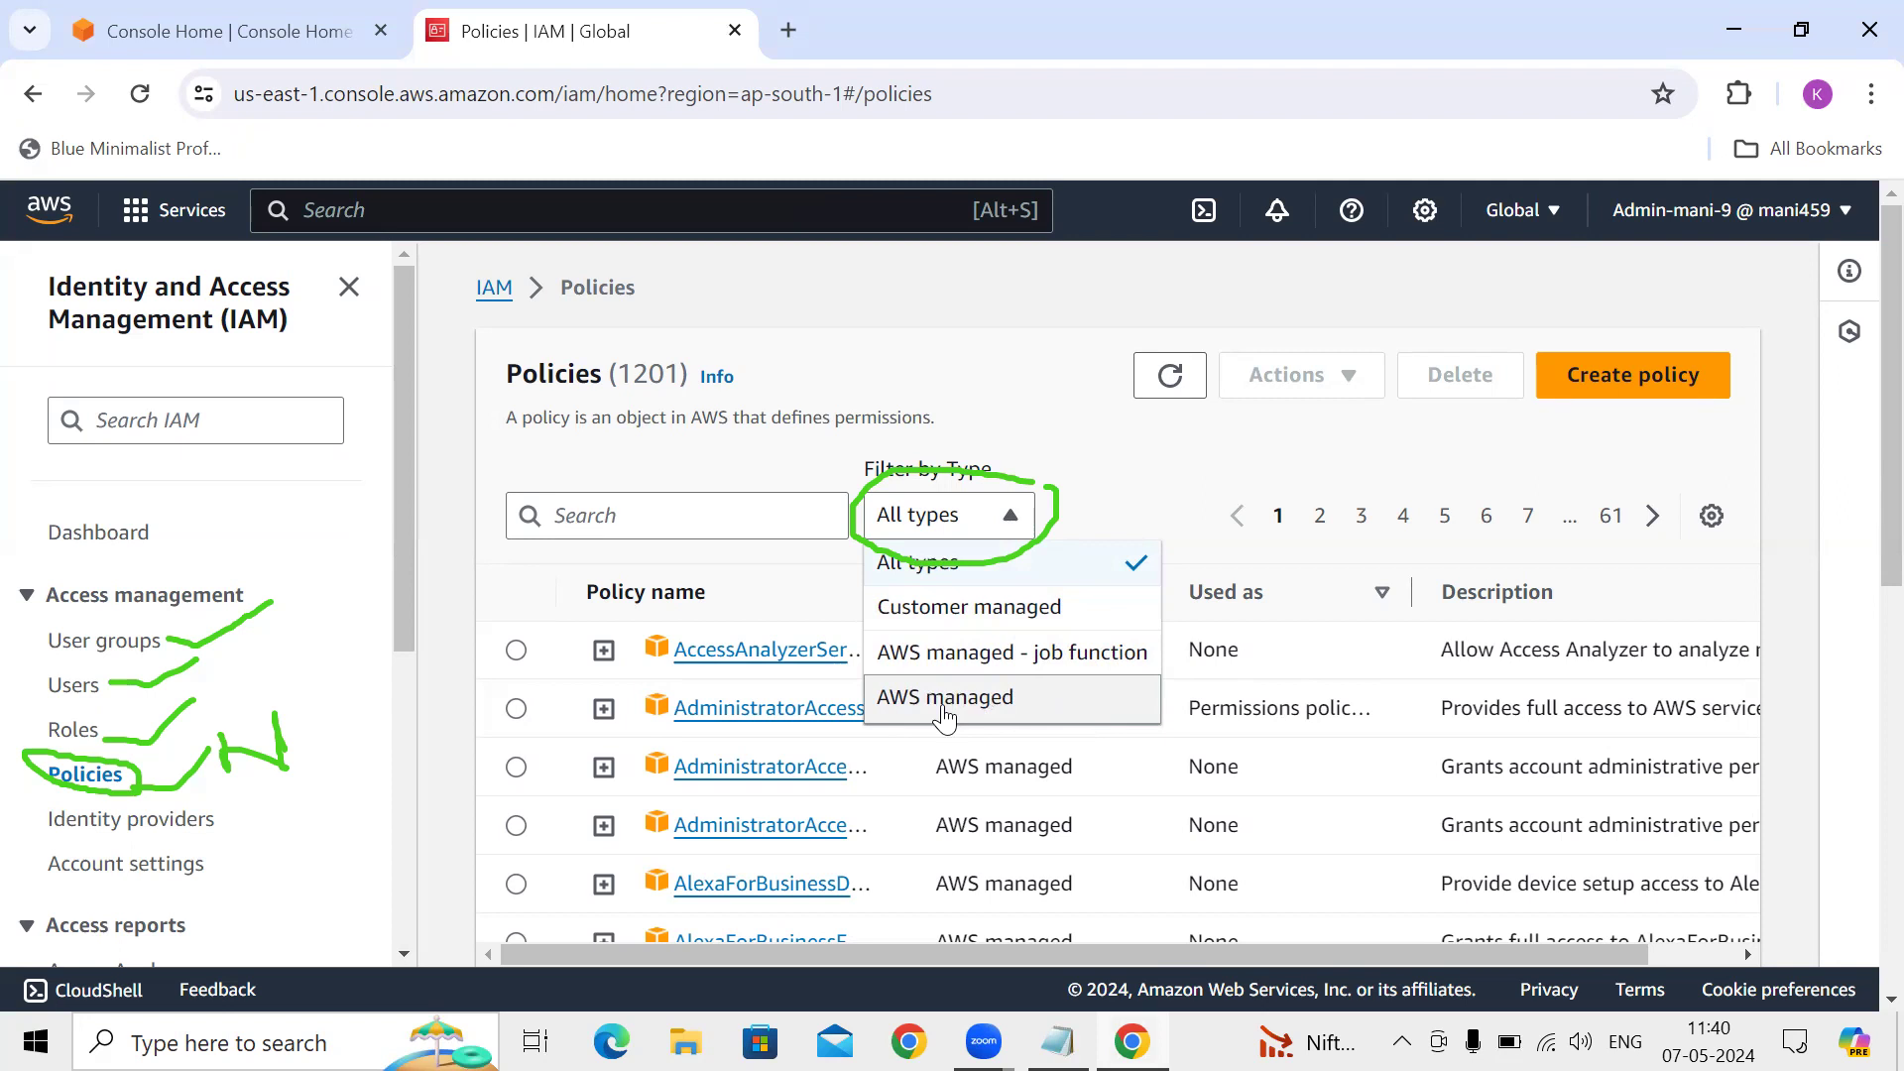
pyautogui.click(951, 631)
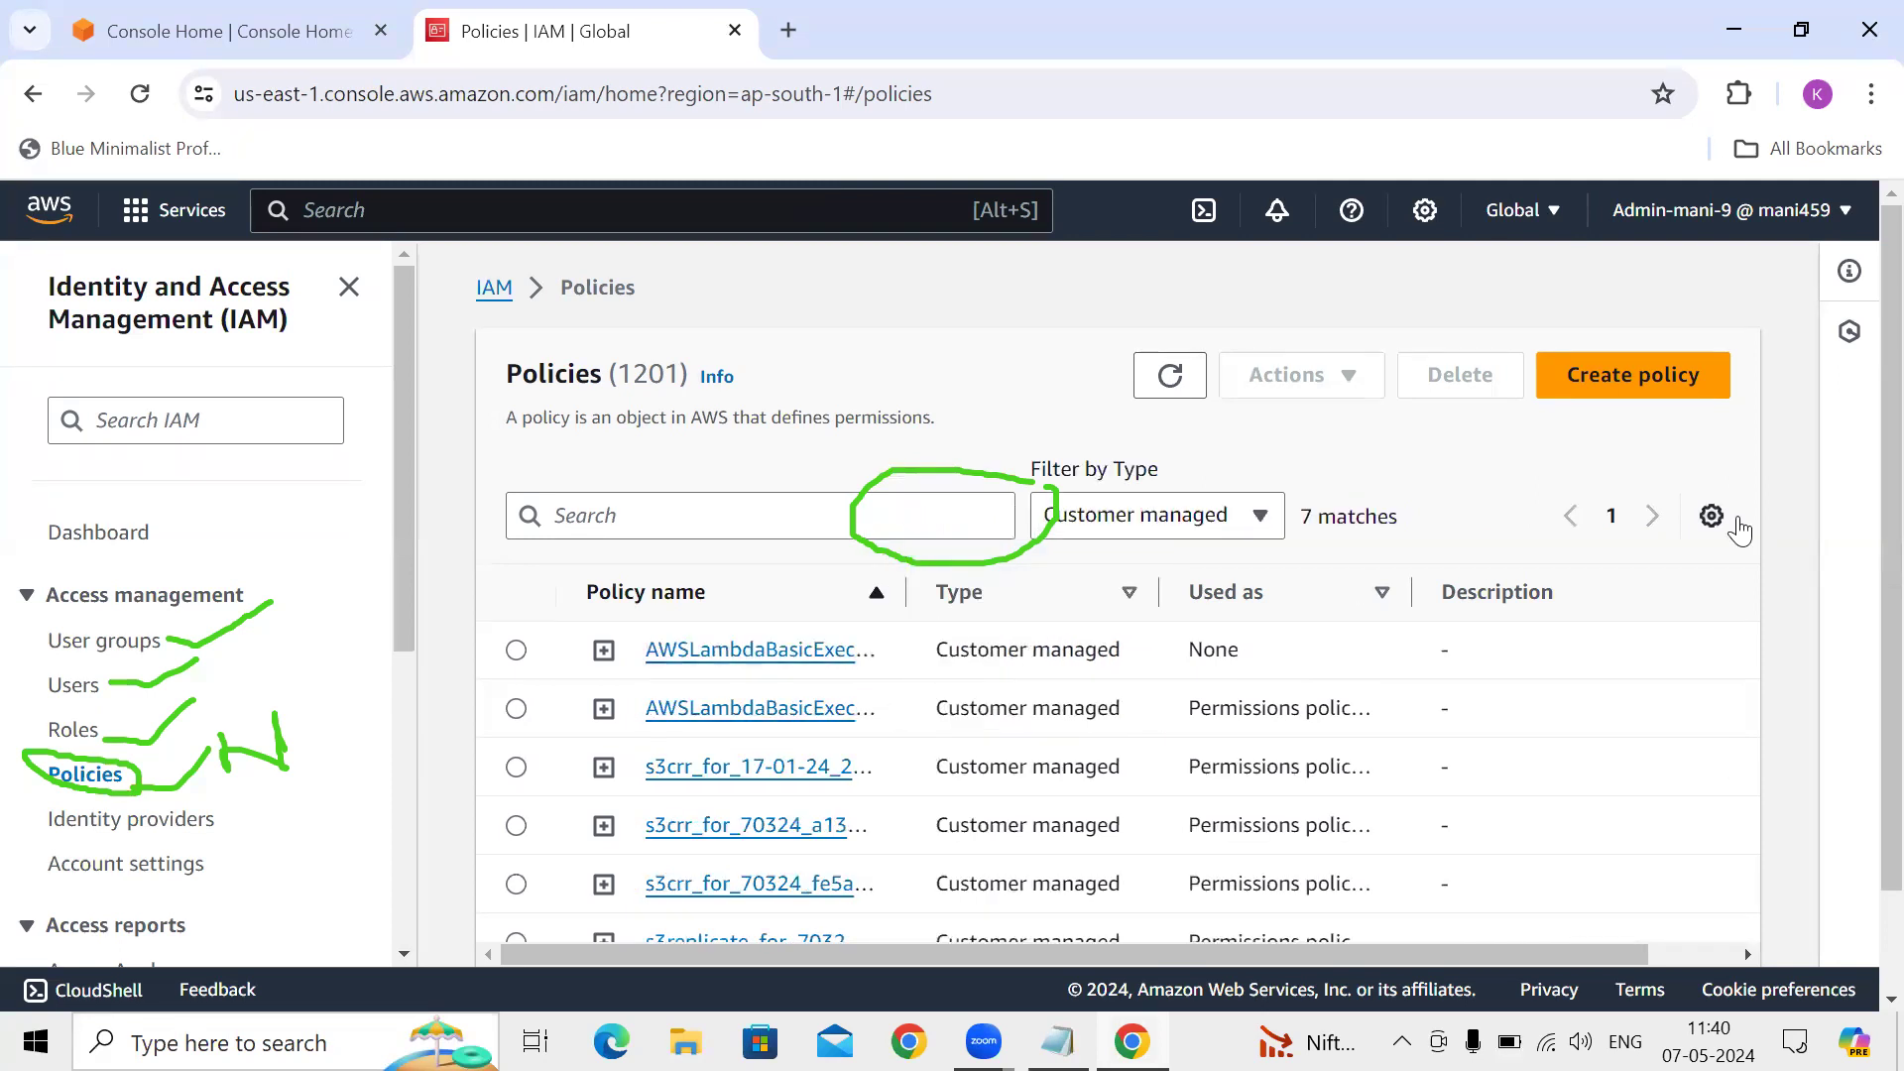
pyautogui.scroll(-1, 1862, 592)
pyautogui.scroll(-1, 1862, 592)
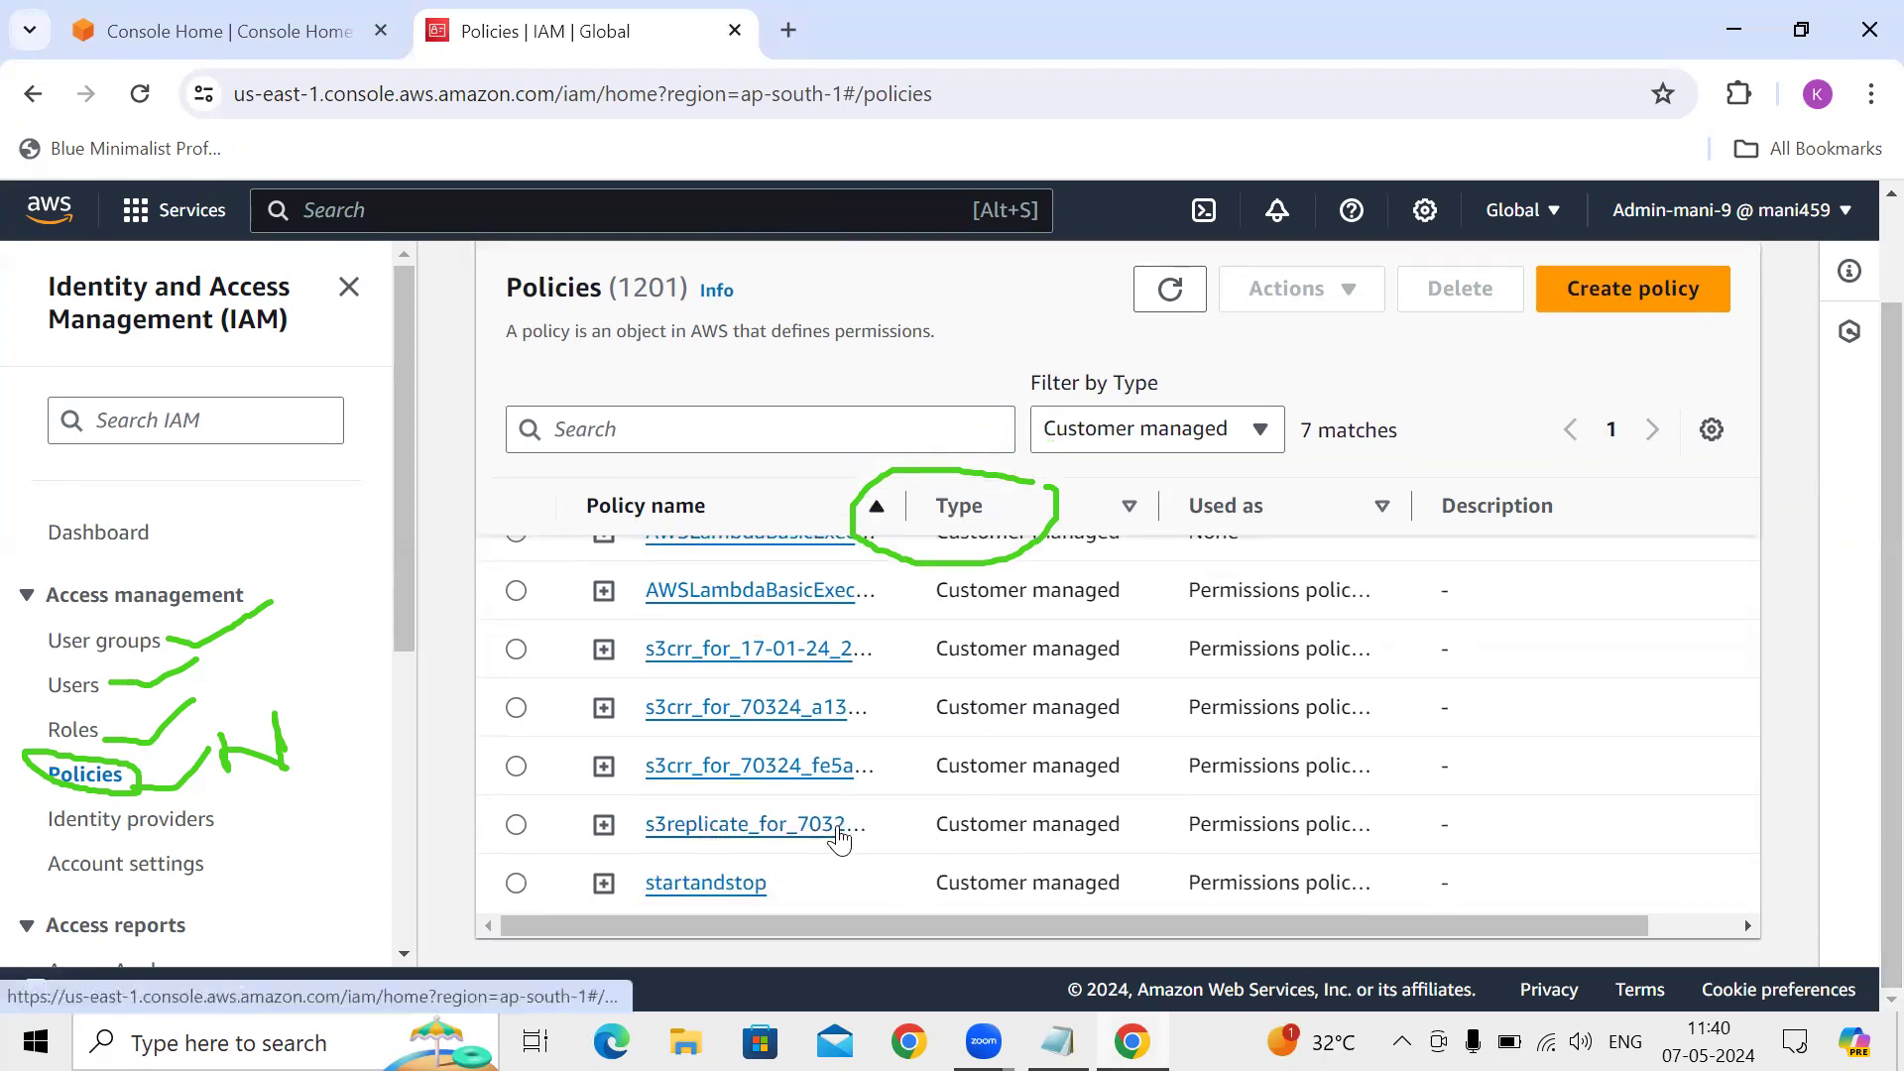
pyautogui.scroll(2, 808, 734)
pyautogui.scroll(-1, 746, 699)
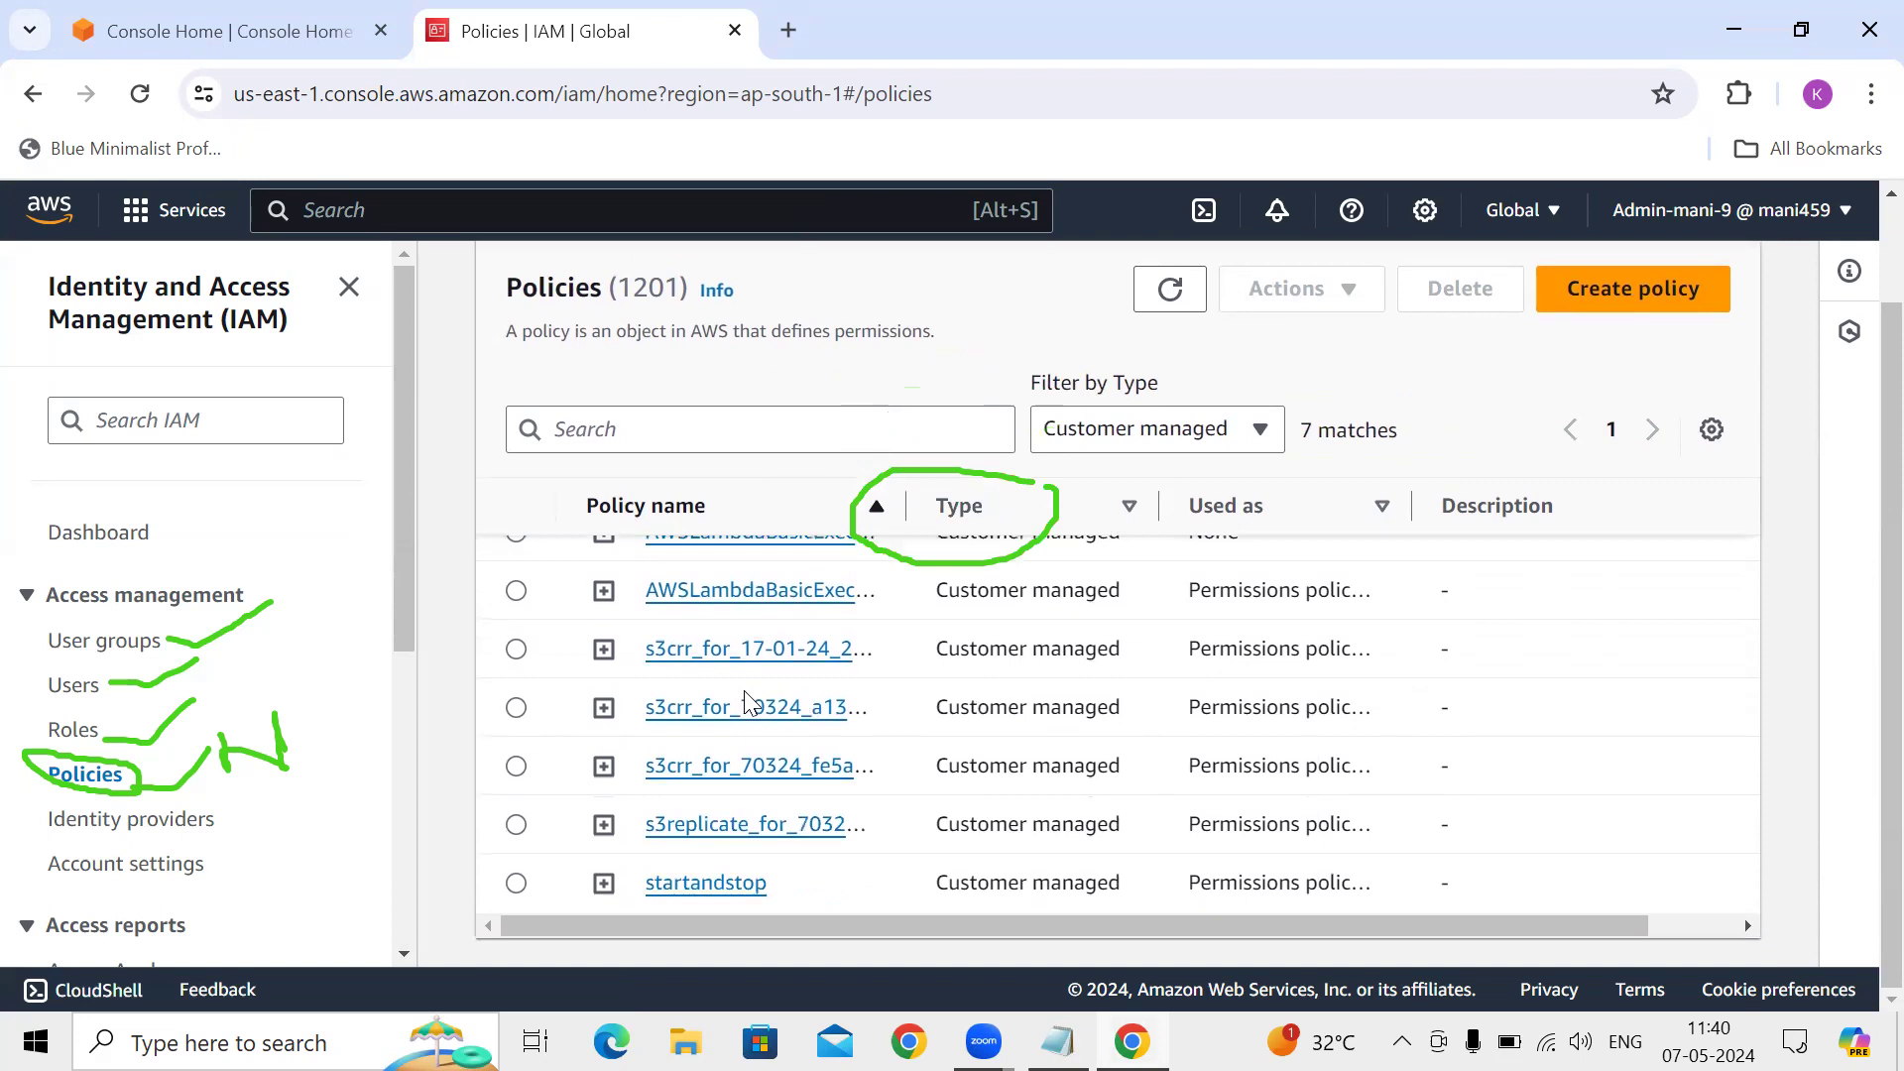
pyautogui.scroll(1, 783, 694)
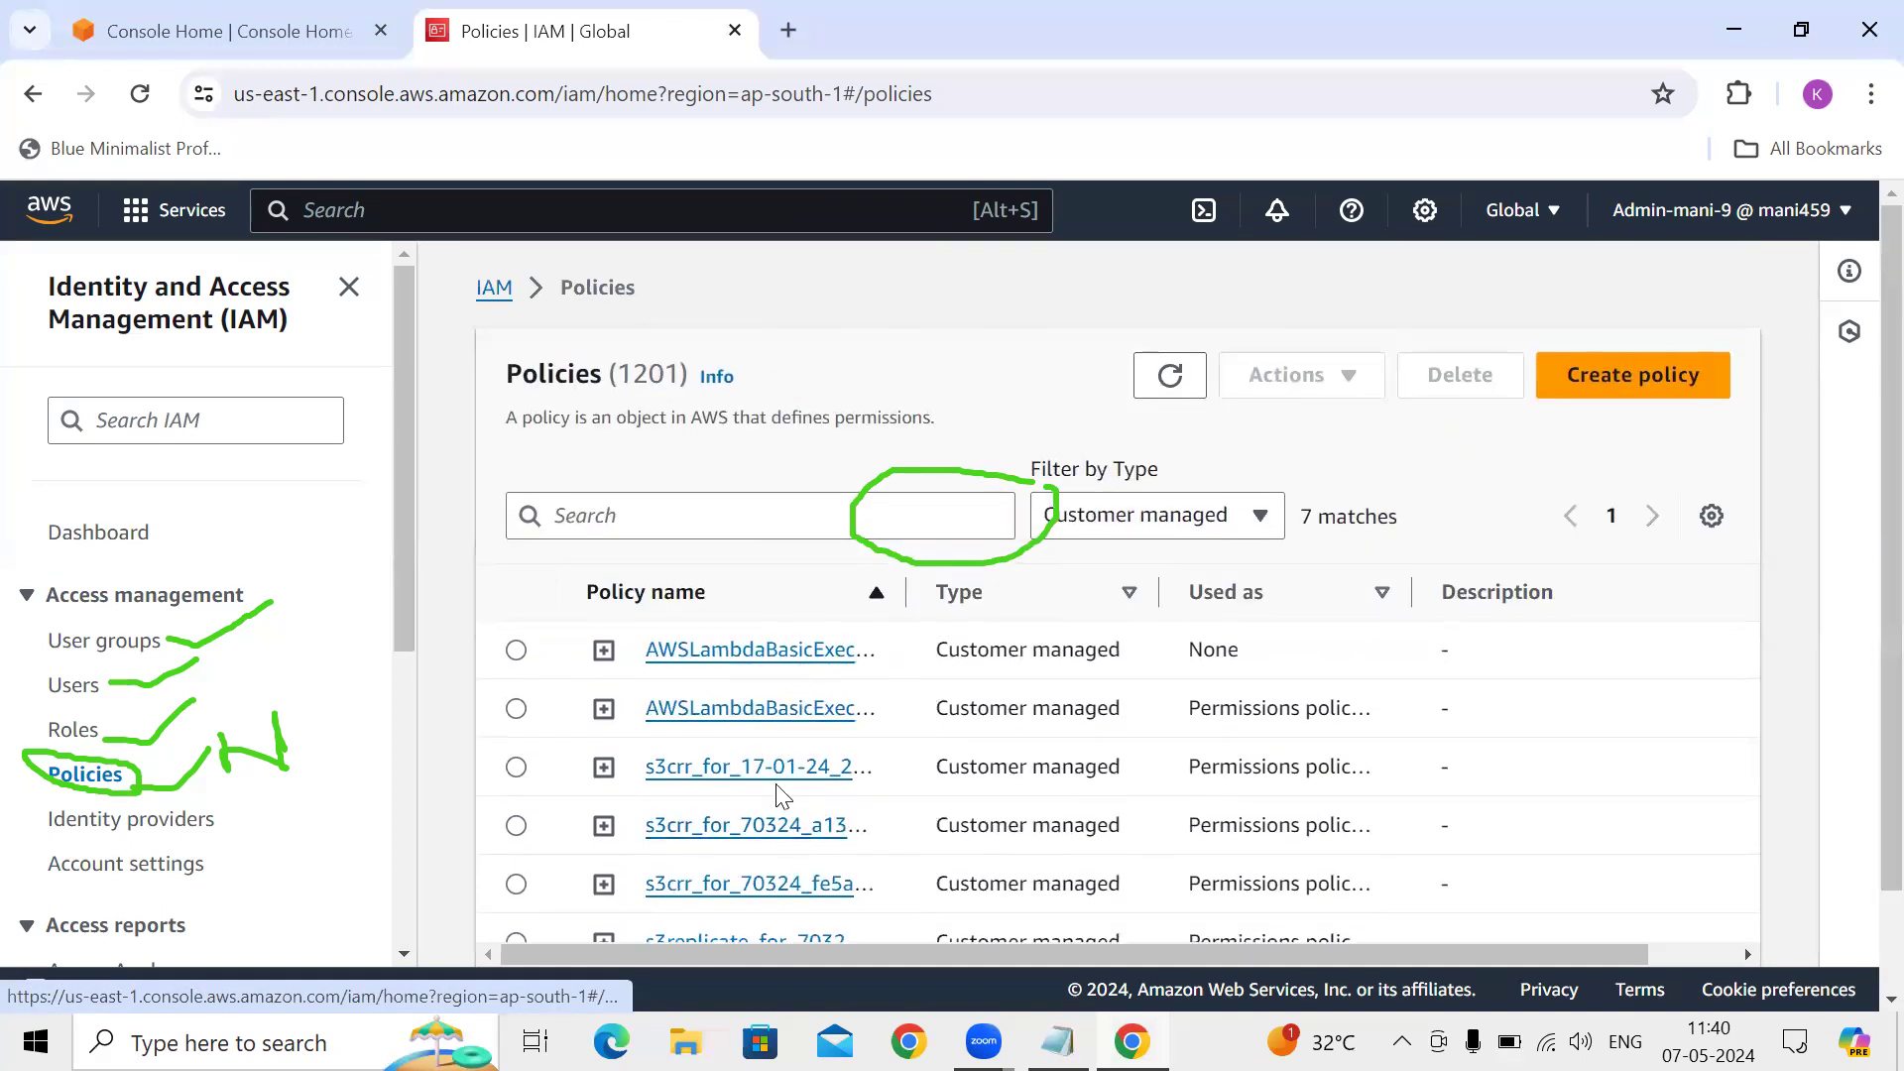
pyautogui.scroll(-1, 771, 764)
pyautogui.scroll(1, 771, 780)
# Step: Start a new policy with Create policy
pyautogui.click(1251, 117)
pyautogui.click(1141, 157)
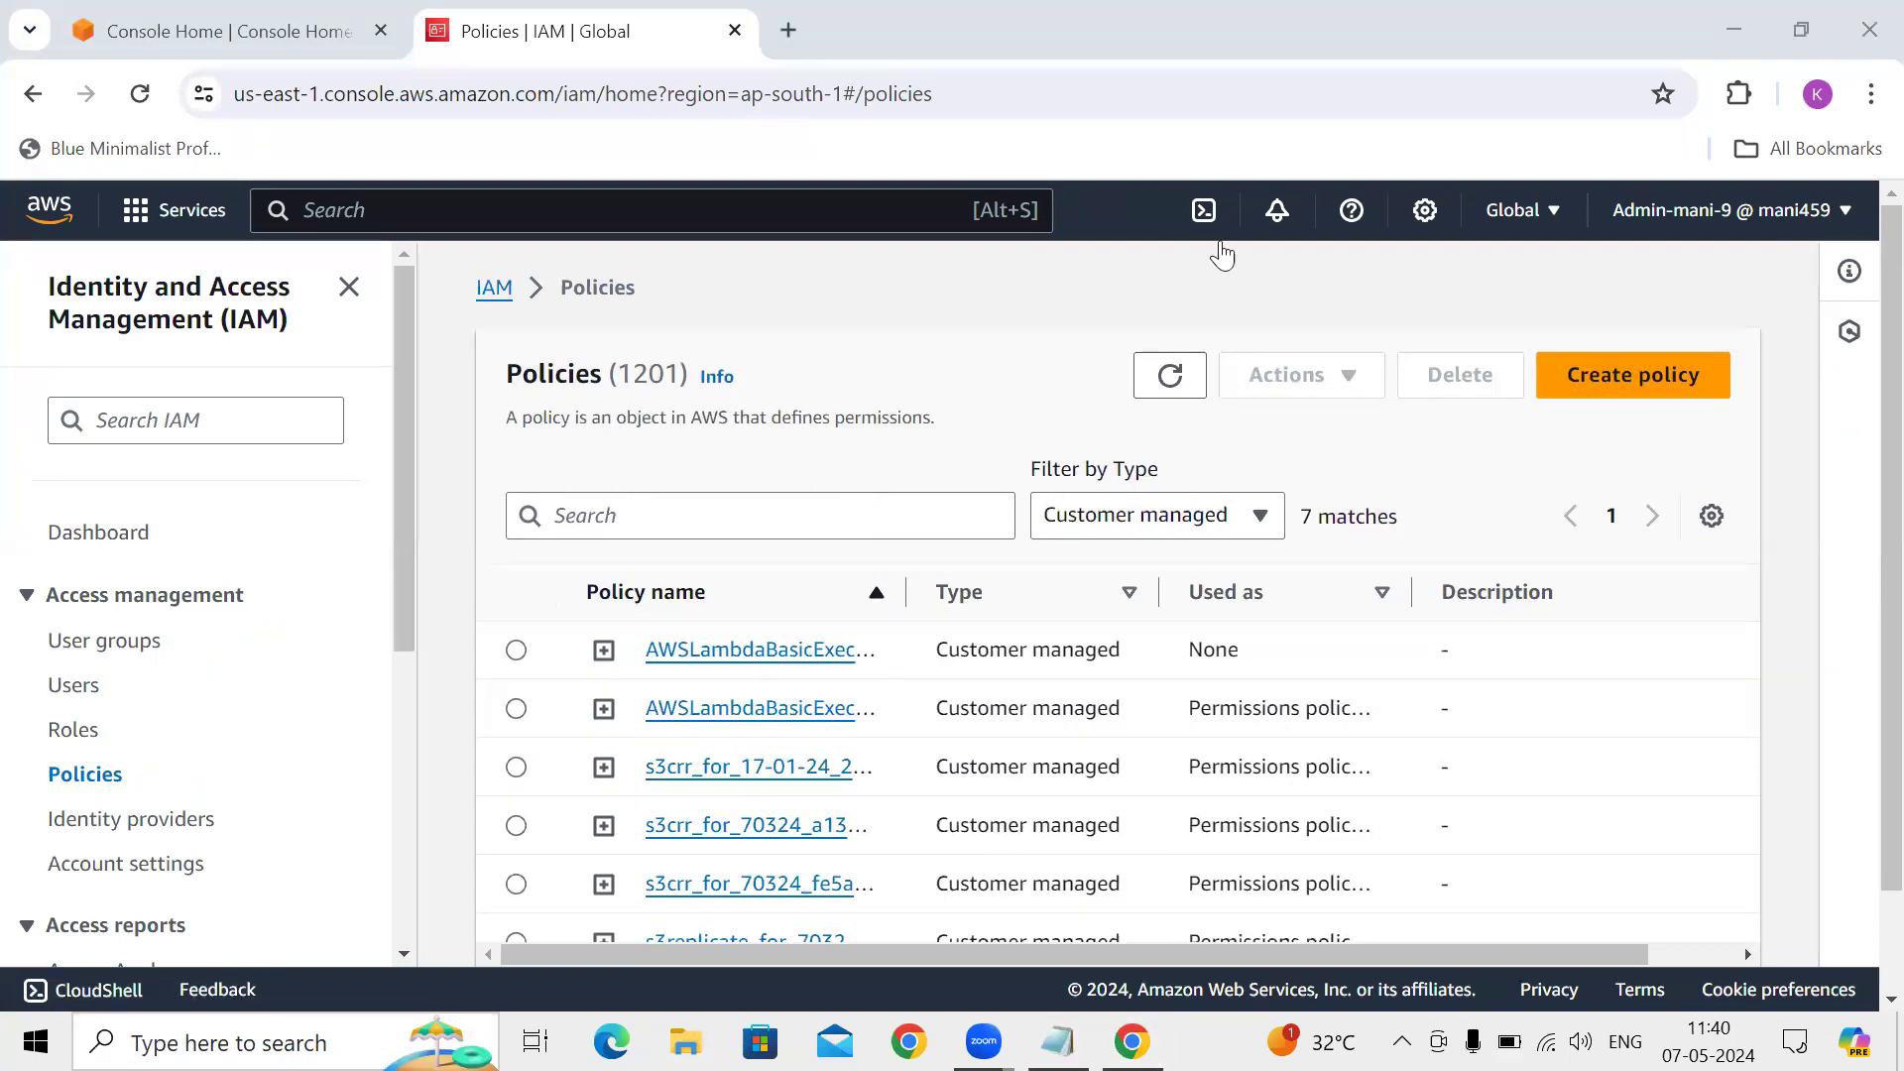
pyautogui.click(1651, 385)
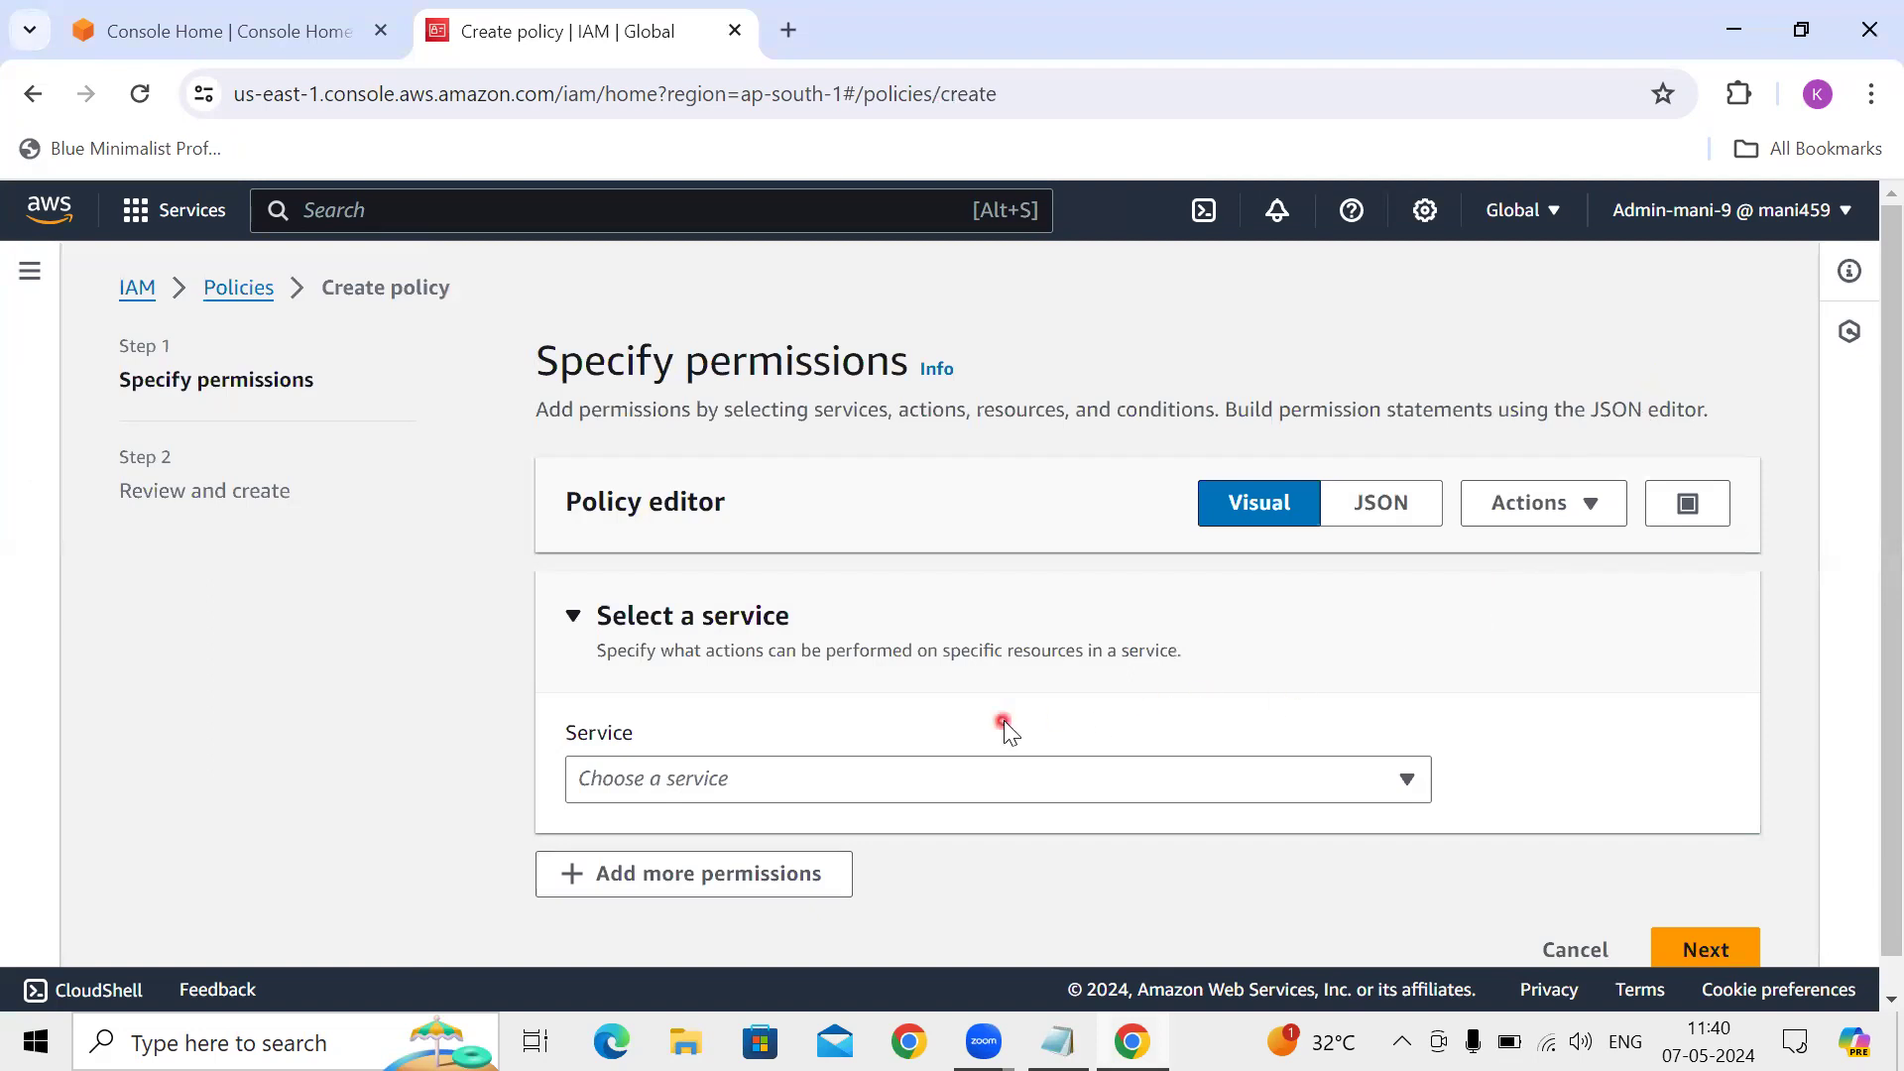
# Step: Pick S3 from the Service list in the visual policy editor
pyautogui.scroll(-1, 1863, 428)
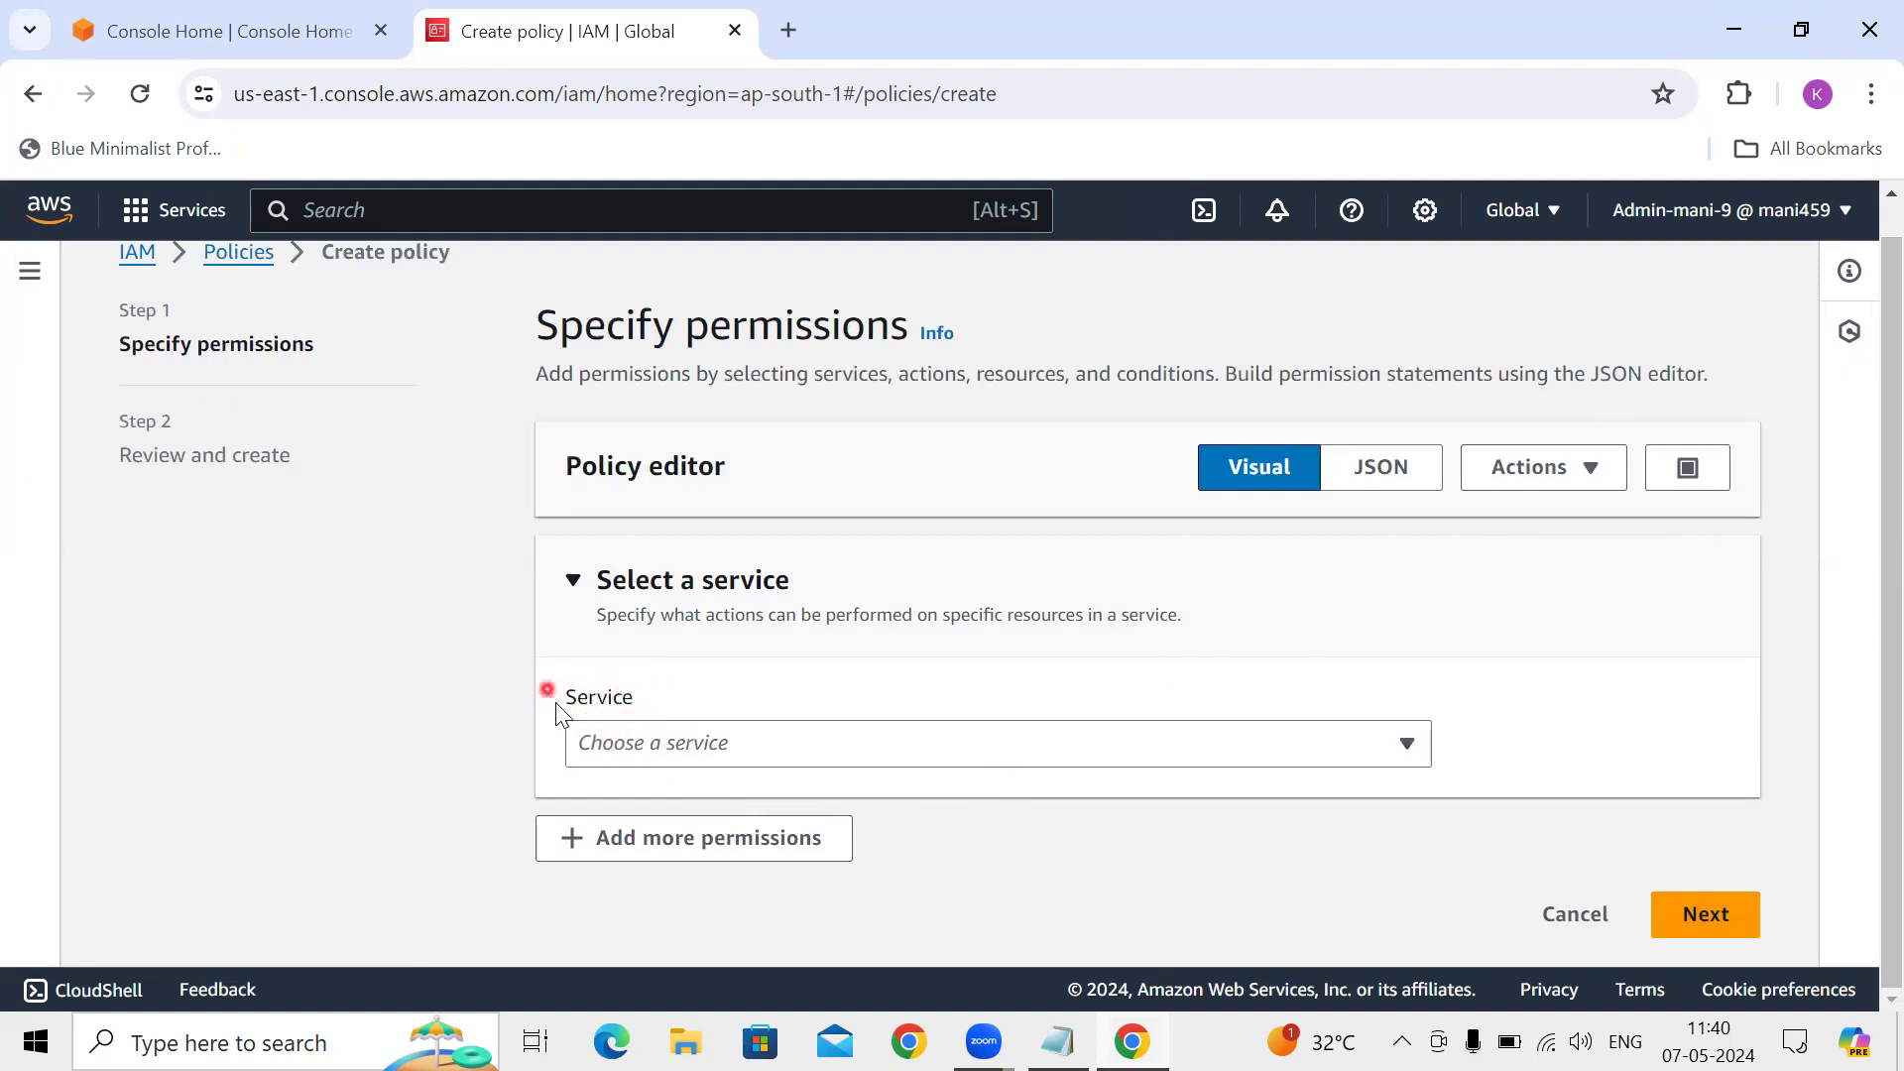
pyautogui.click(1408, 752)
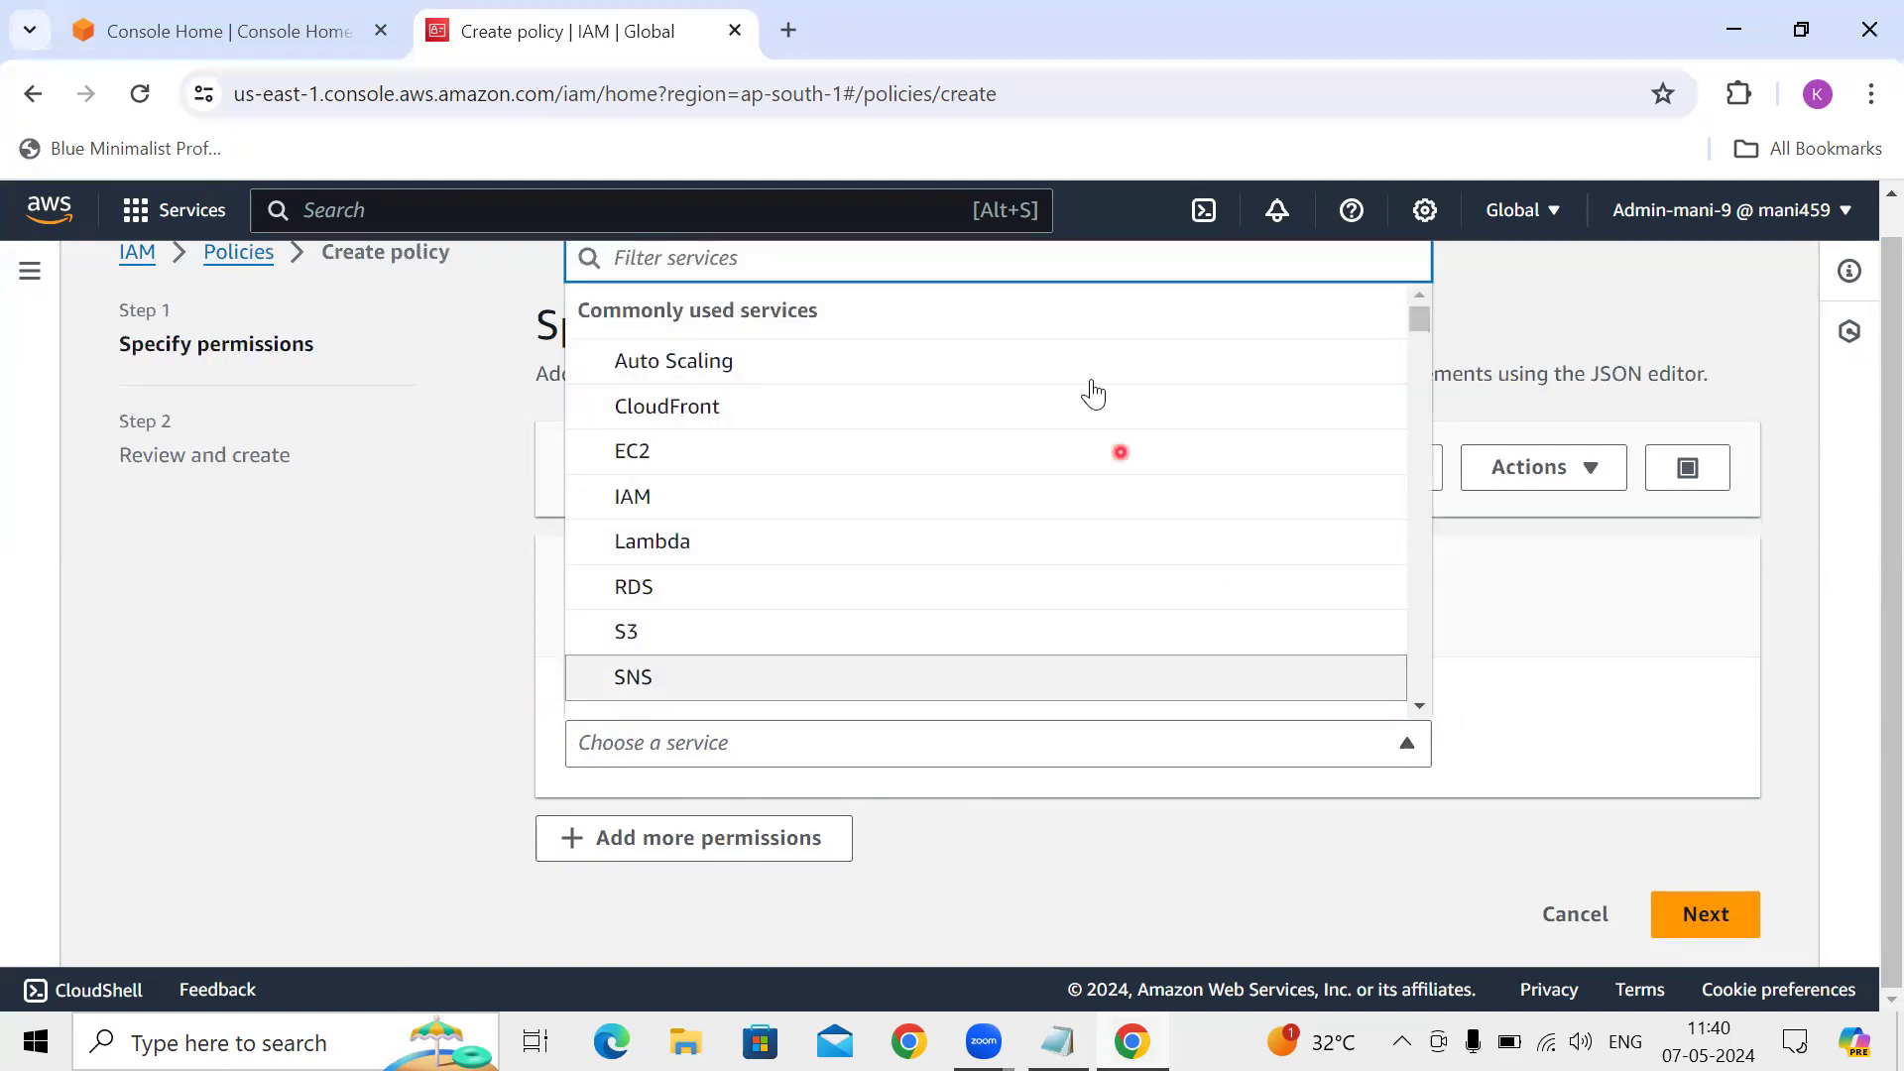
pyautogui.click(930, 634)
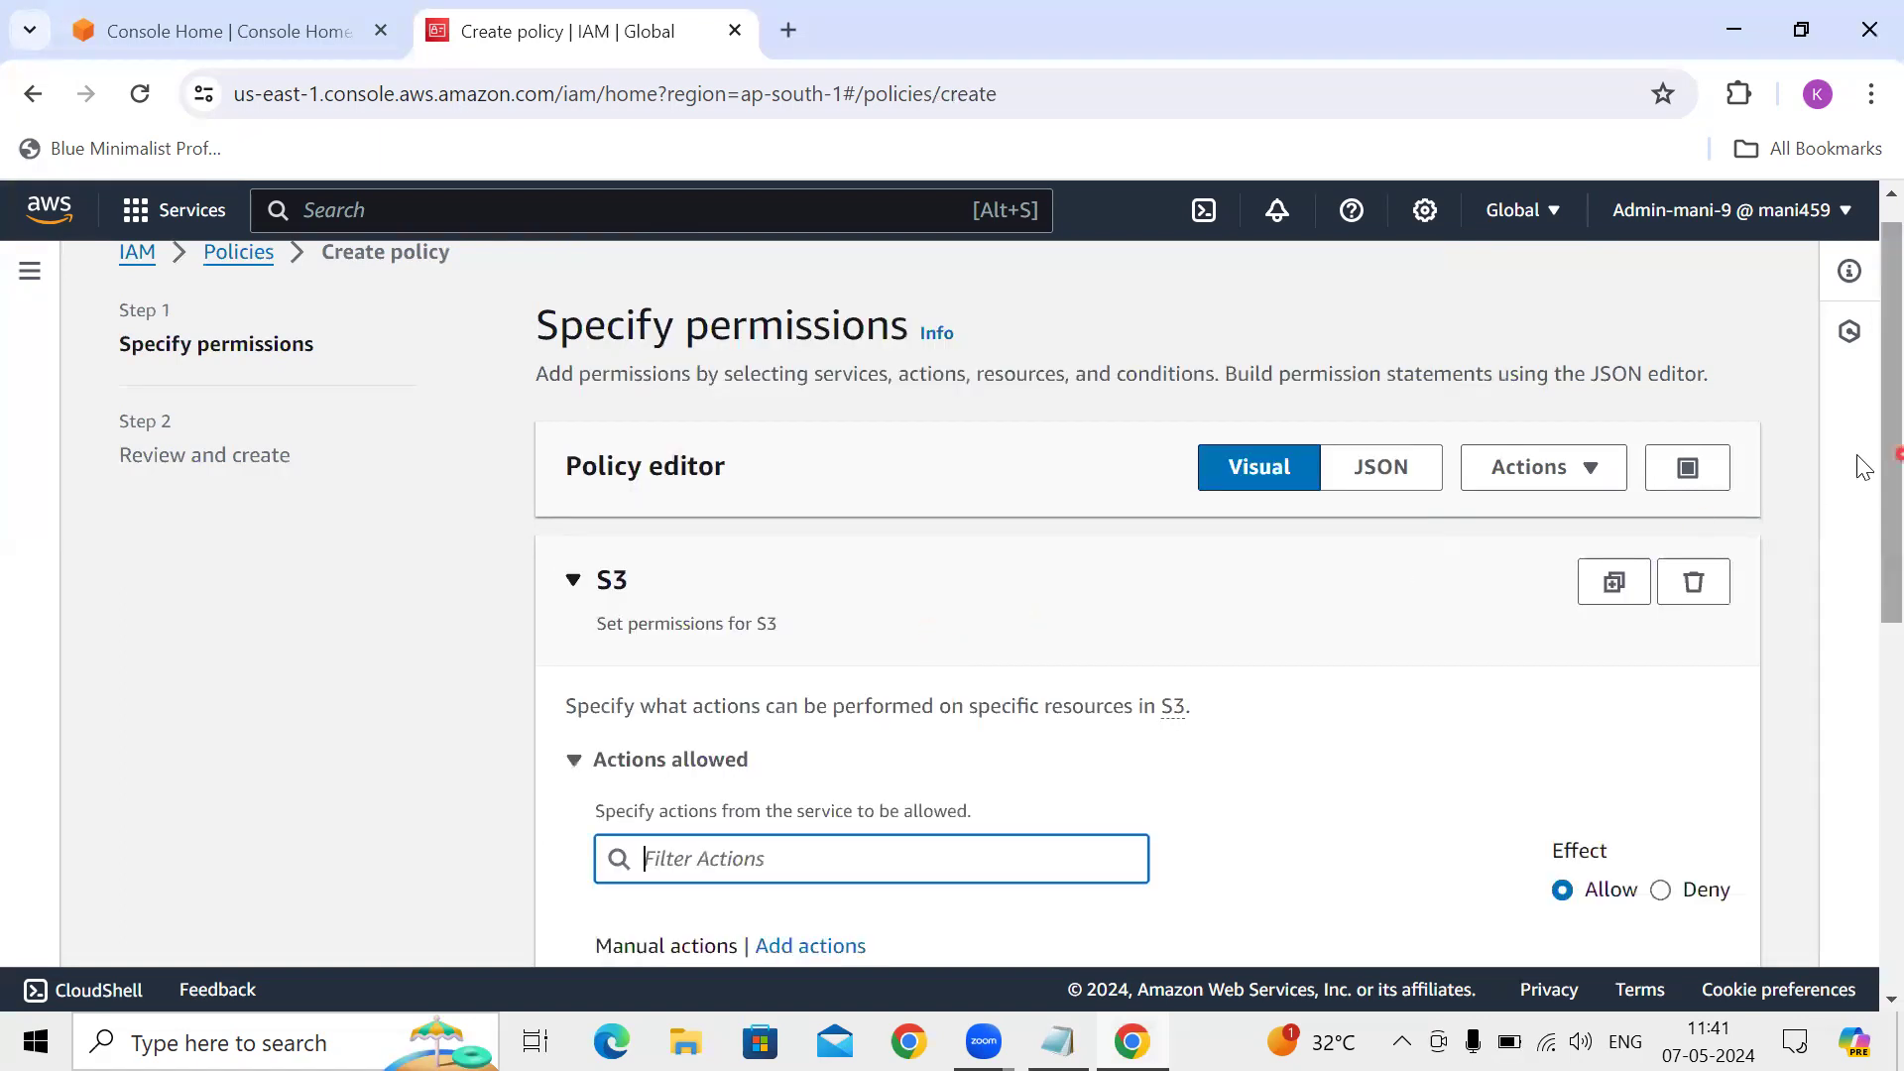
# Step: Mark the Effect options in ink and switch the S3 statement's effect to Deny
pyautogui.scroll(-2, 1859, 461)
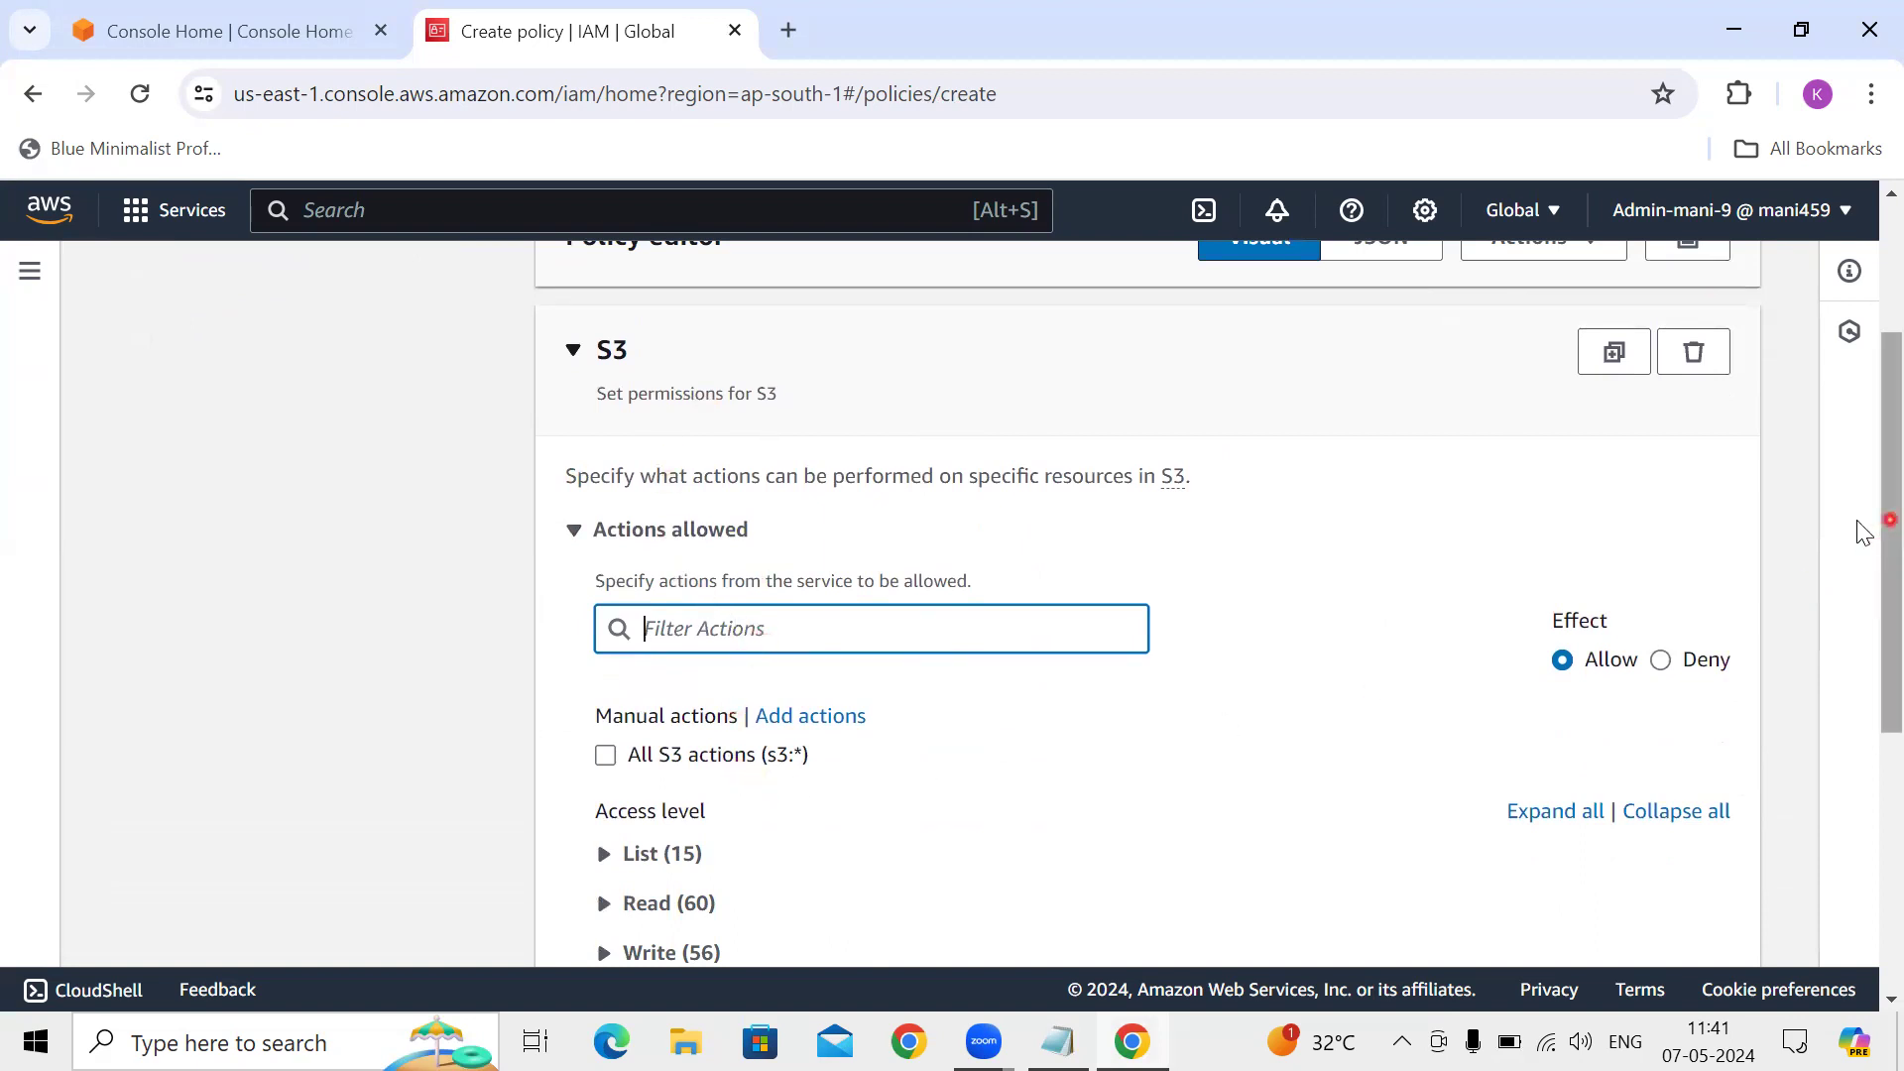
pyautogui.scroll(-1, 1859, 555)
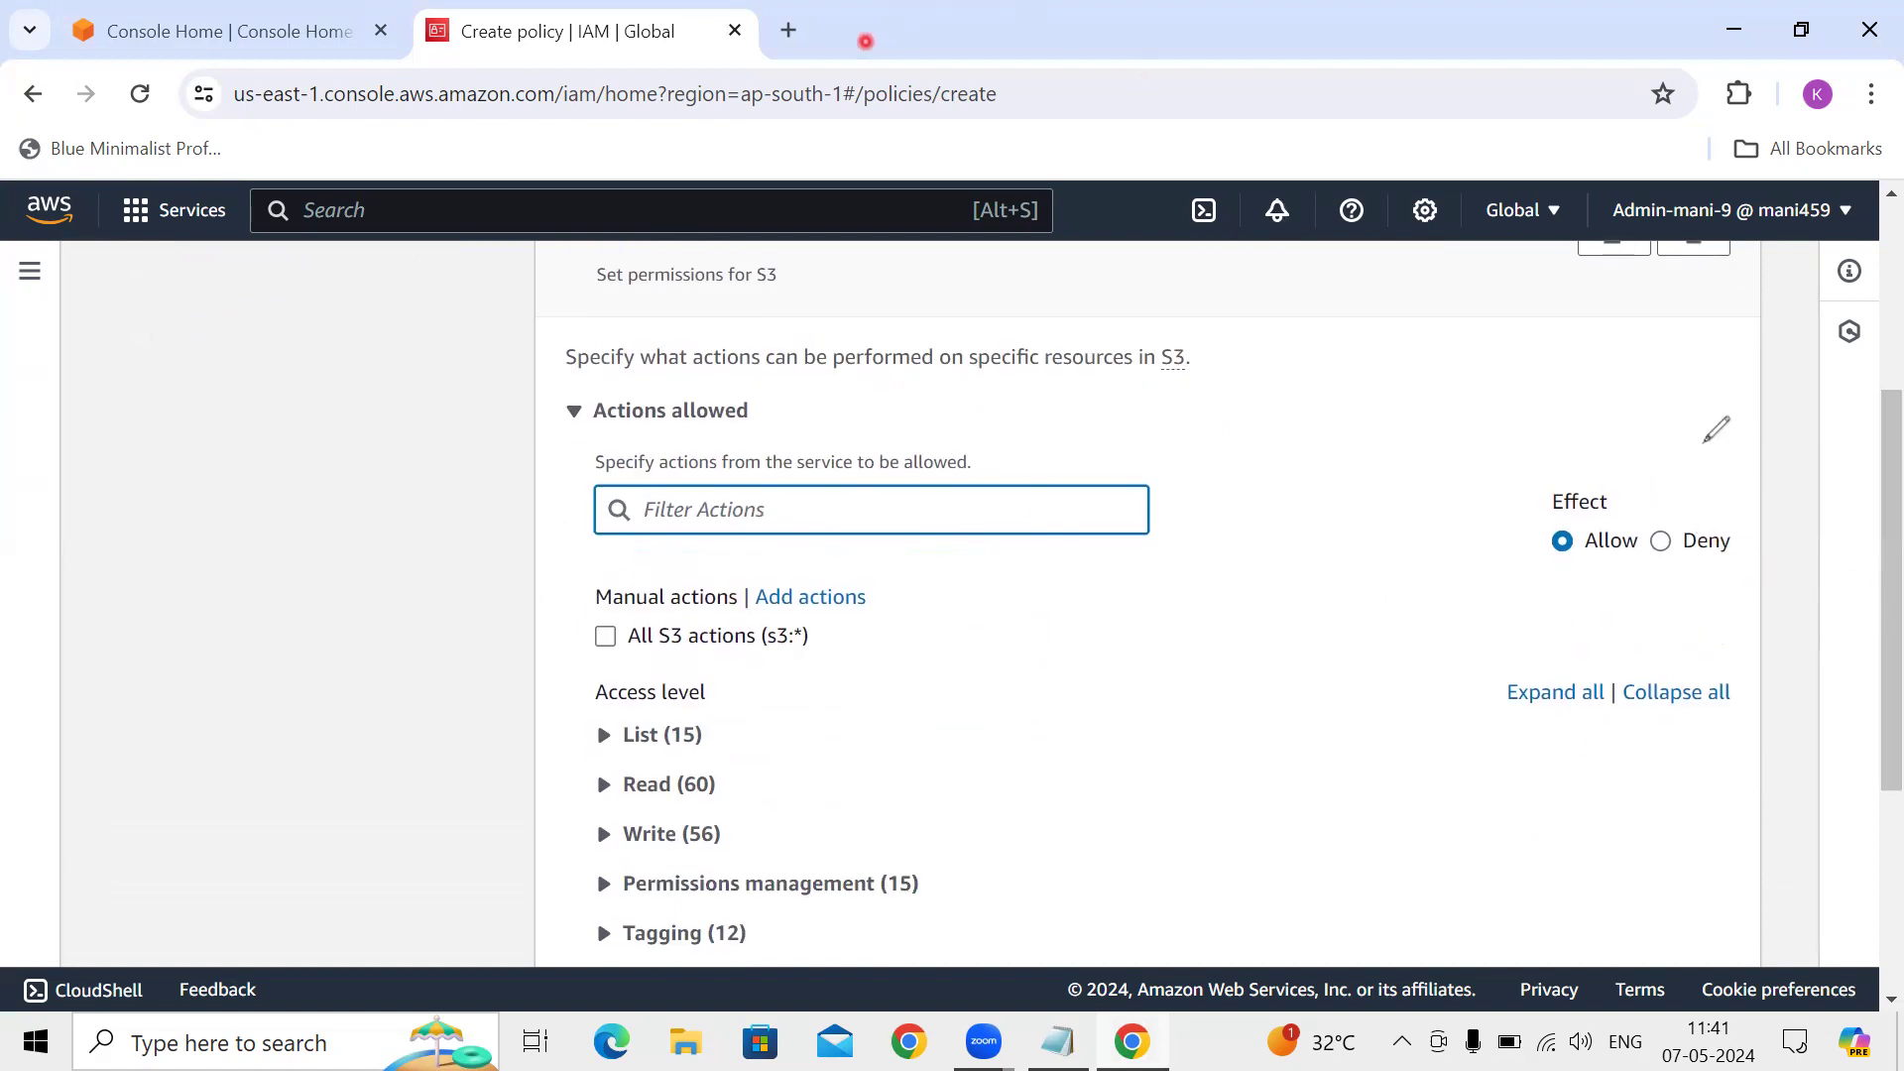
pyautogui.moveTo(1676, 440)
pyautogui.mouseDown()
pyautogui.moveTo(1683, 603)
pyautogui.moveTo(1764, 549)
pyautogui.moveTo(1760, 491)
pyautogui.moveTo(1676, 424)
pyautogui.mouseUp()
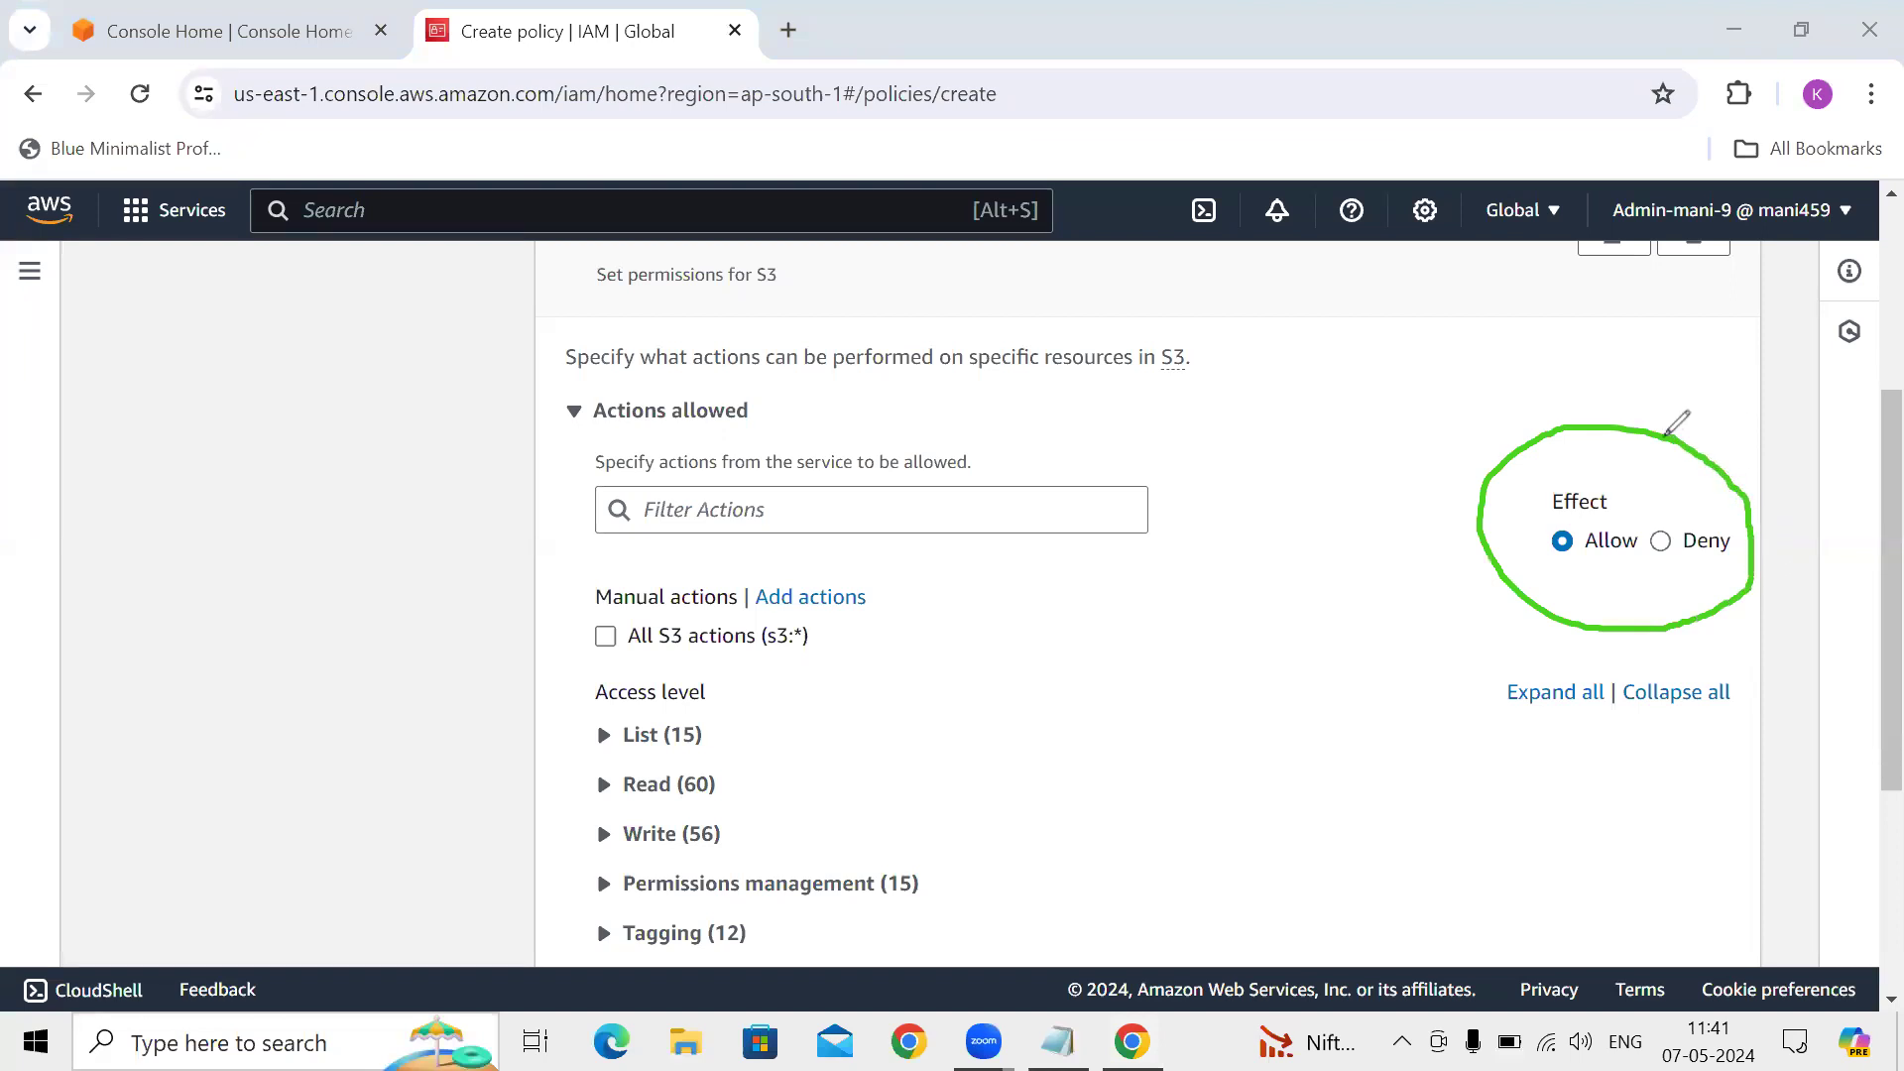
pyautogui.moveTo(1557, 575); pyautogui.dragTo(1586, 533)
pyautogui.moveTo(1683, 572)
pyautogui.mouseDown()
pyautogui.moveTo(1686, 497)
pyautogui.moveTo(1524, 526)
pyautogui.moveTo(1561, 571)
pyautogui.moveTo(1636, 573)
pyautogui.moveTo(1643, 526)
pyautogui.moveTo(1609, 520)
pyautogui.mouseUp()
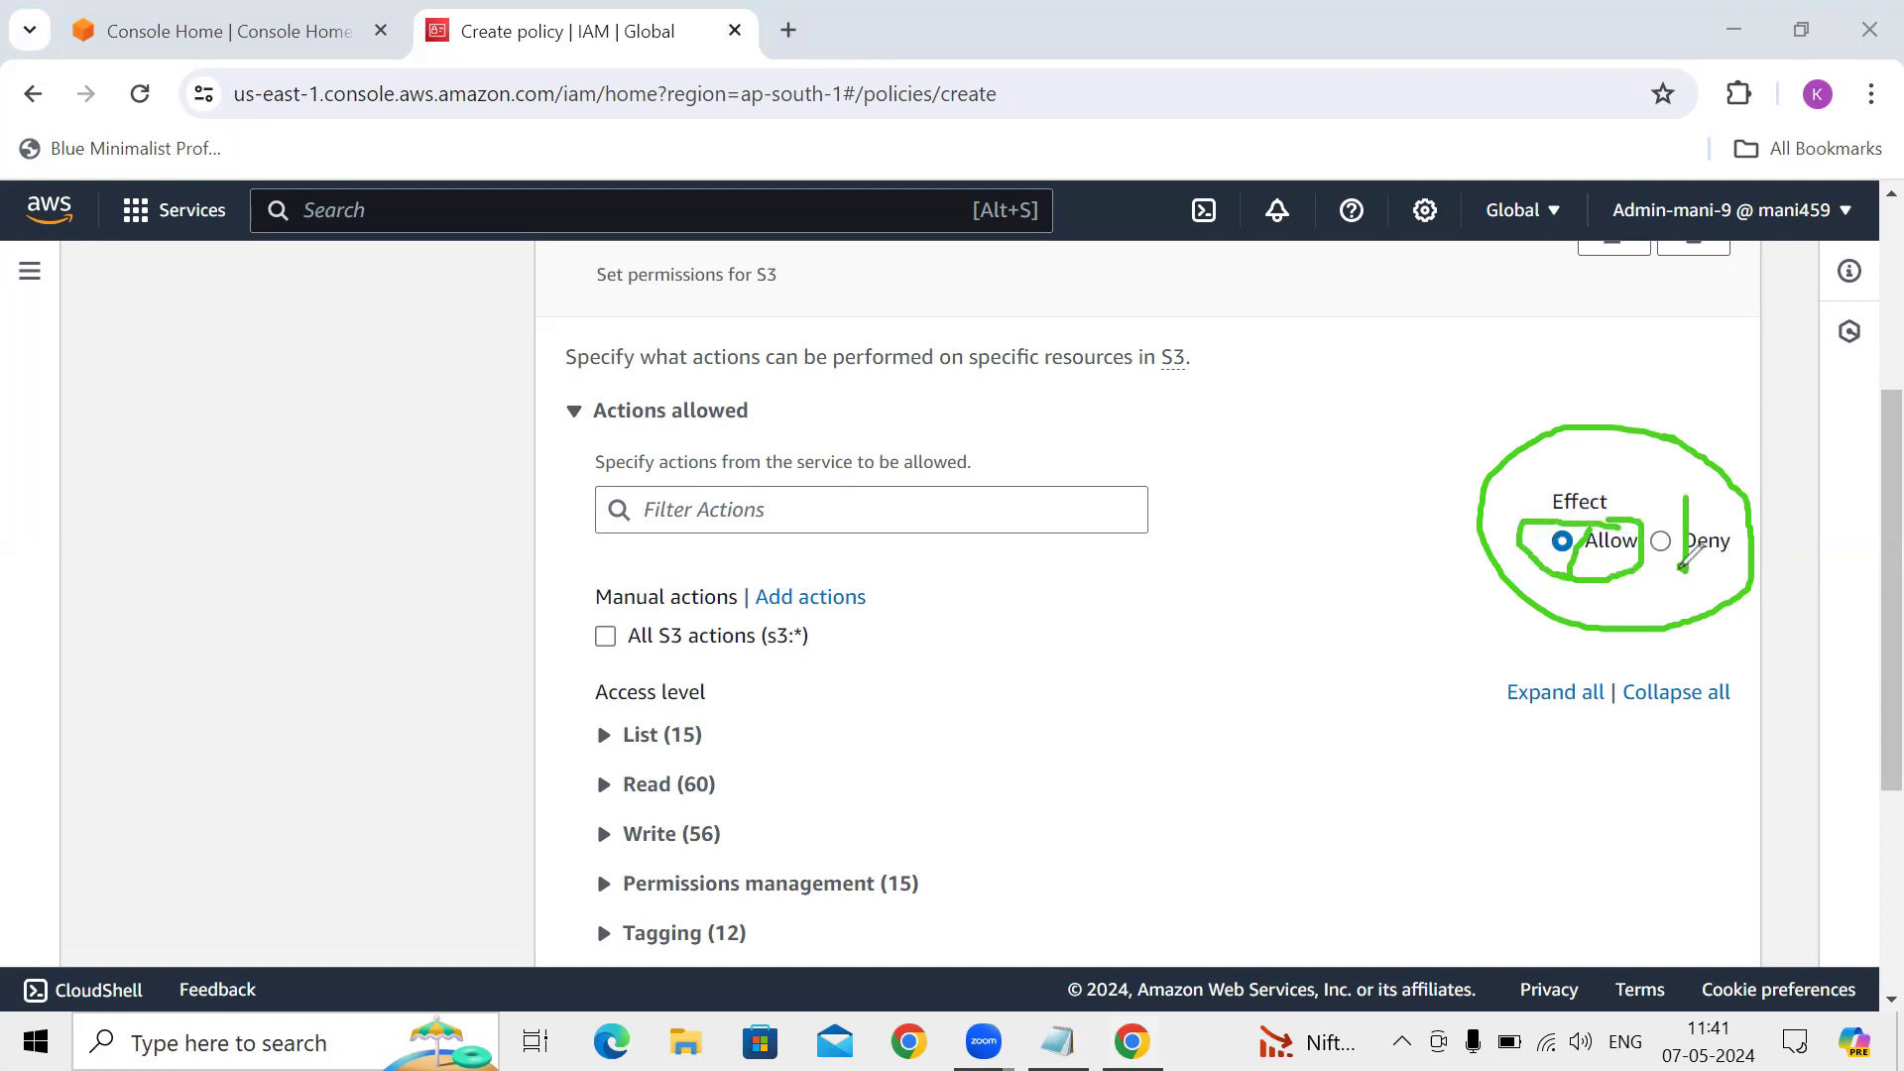
pyautogui.moveTo(1692, 570); pyautogui.dragTo(1693, 501)
pyautogui.click(995, 187)
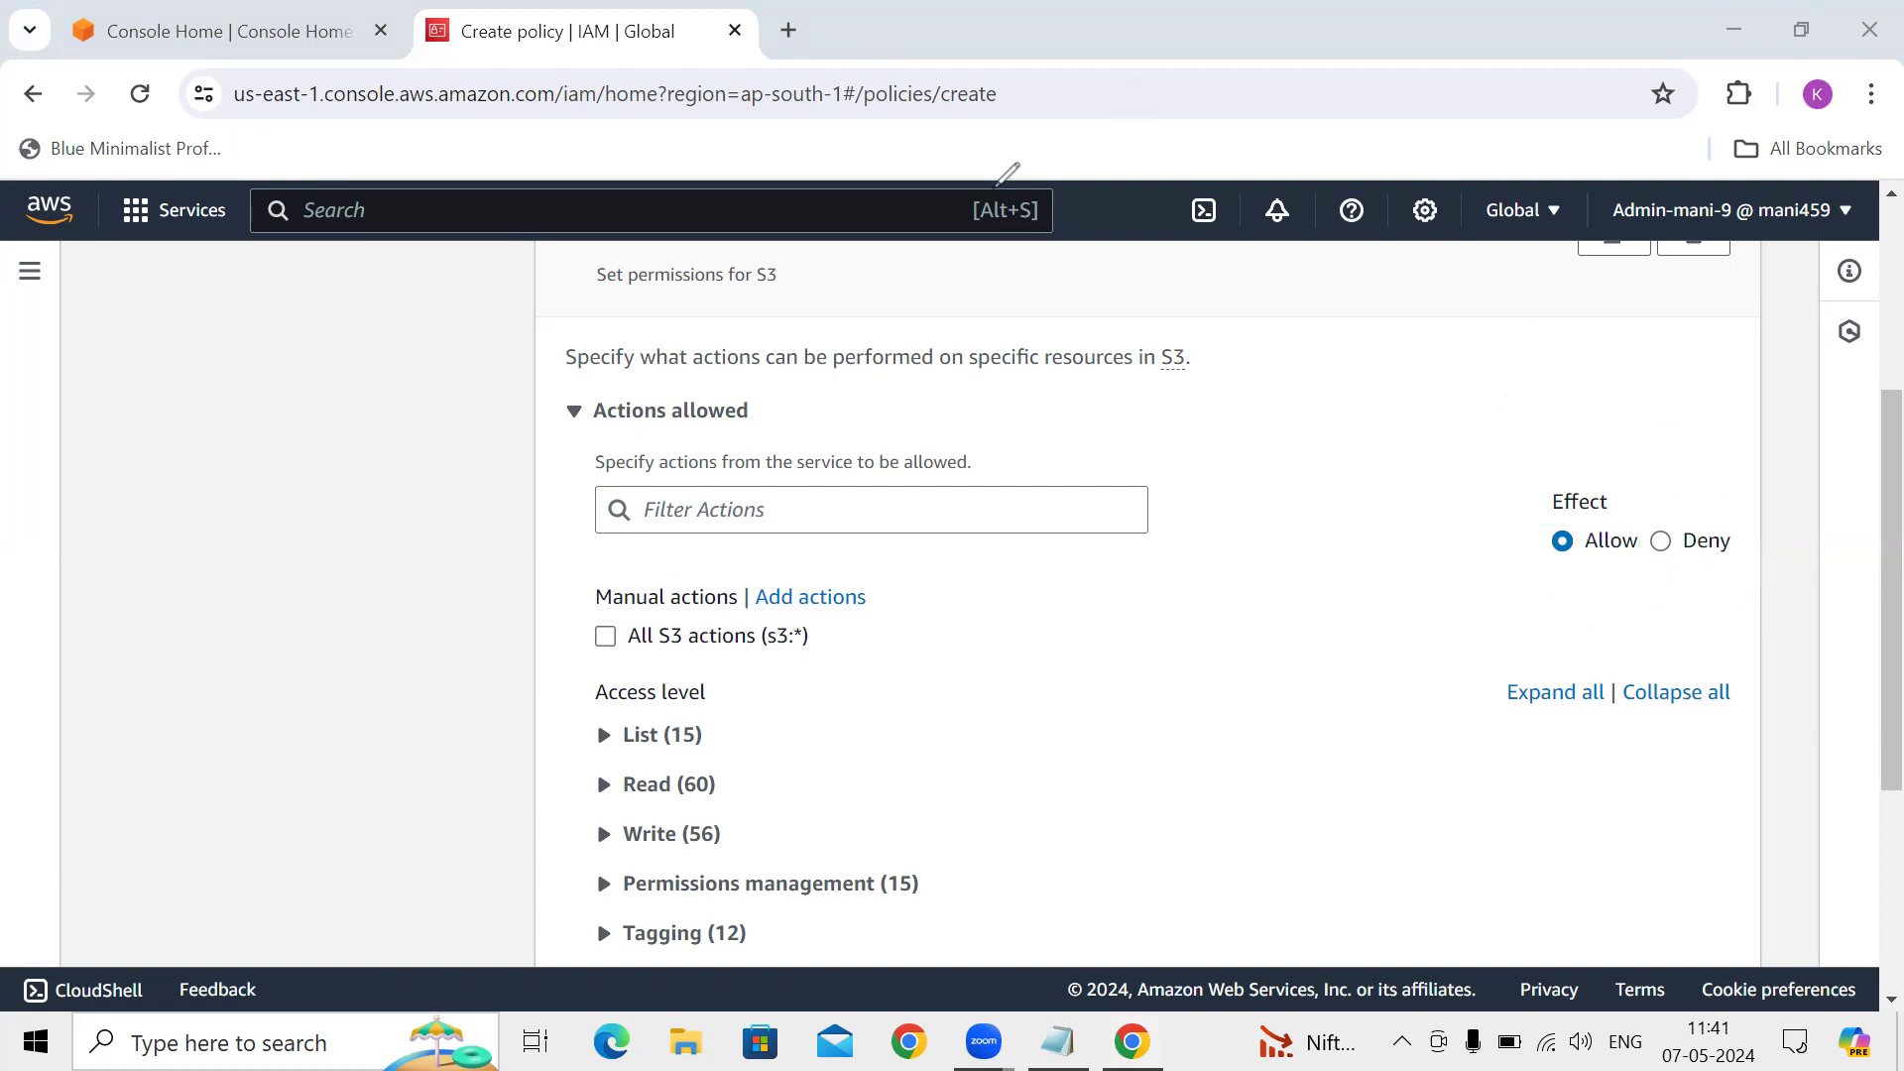
pyautogui.click(1670, 545)
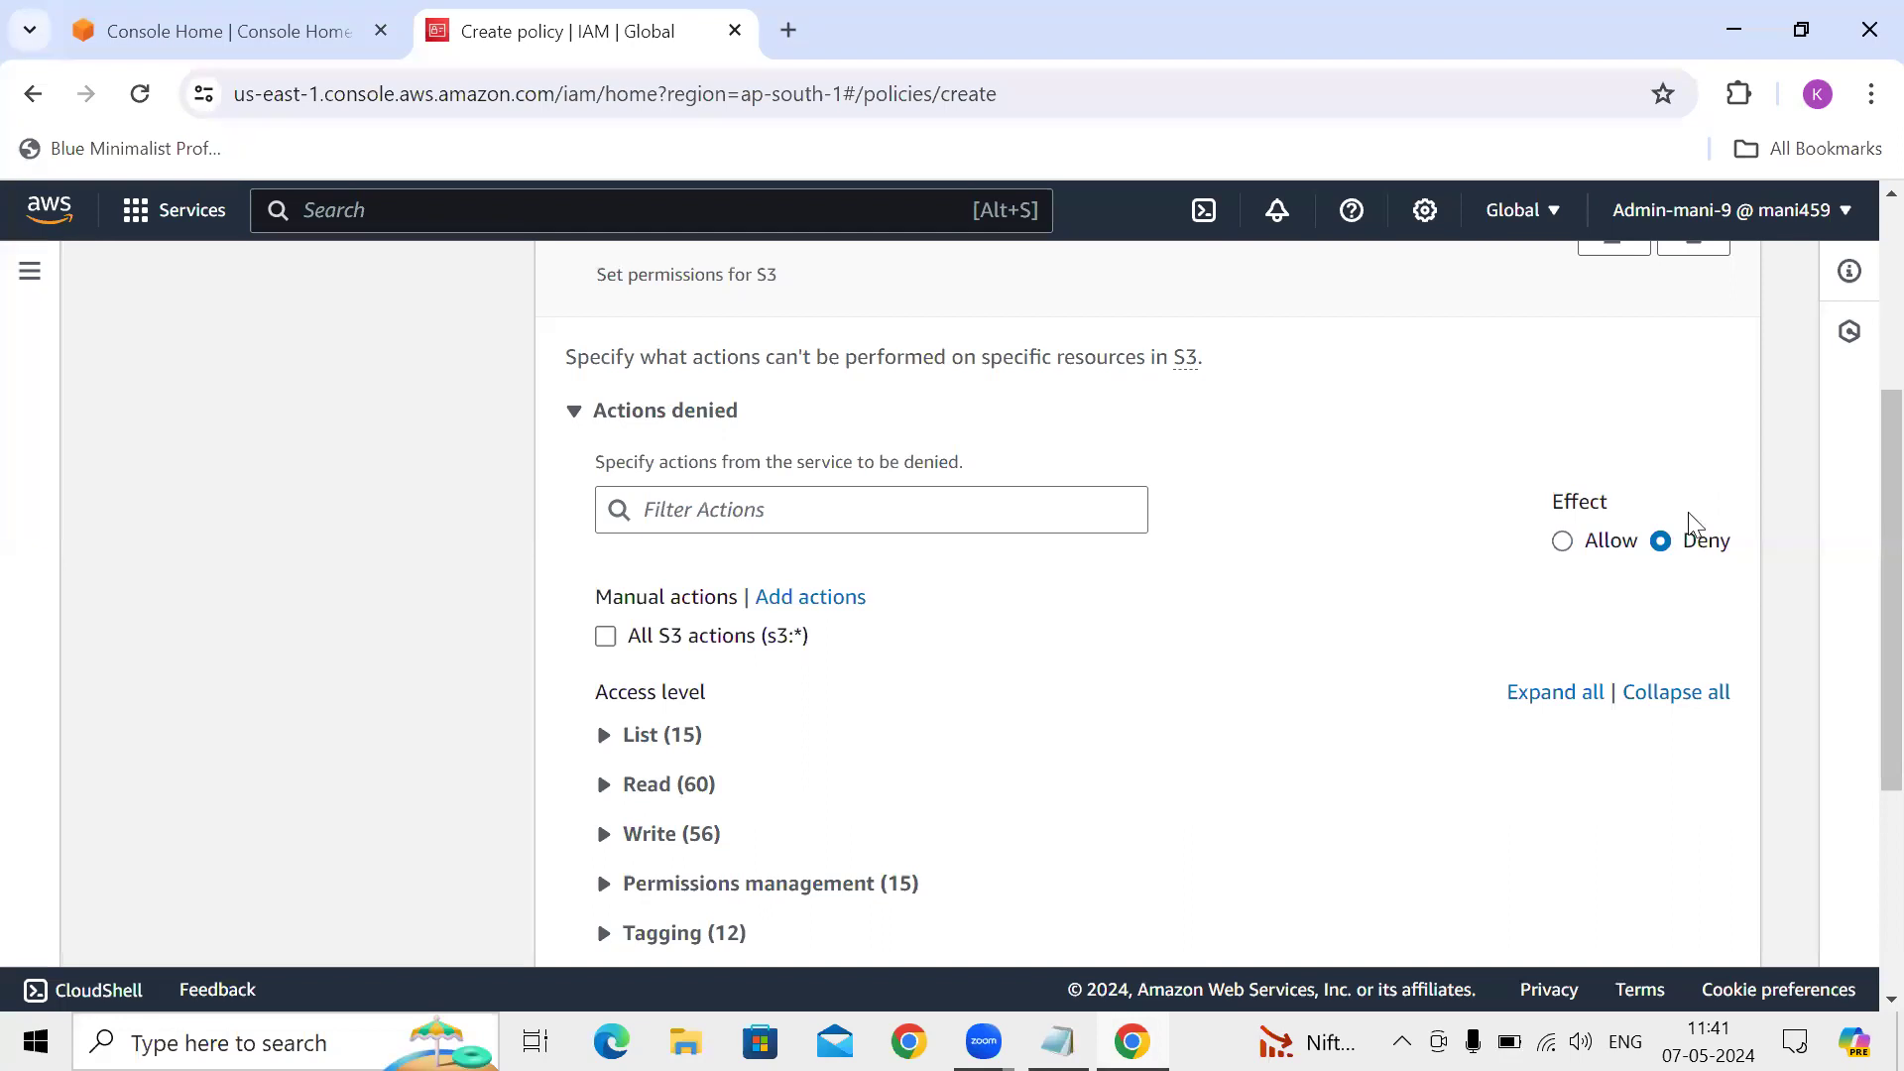
# Step: Check All S3 actions (s3:*) under Manual actions and mark it in ink
pyautogui.doubleClick(1665, 571)
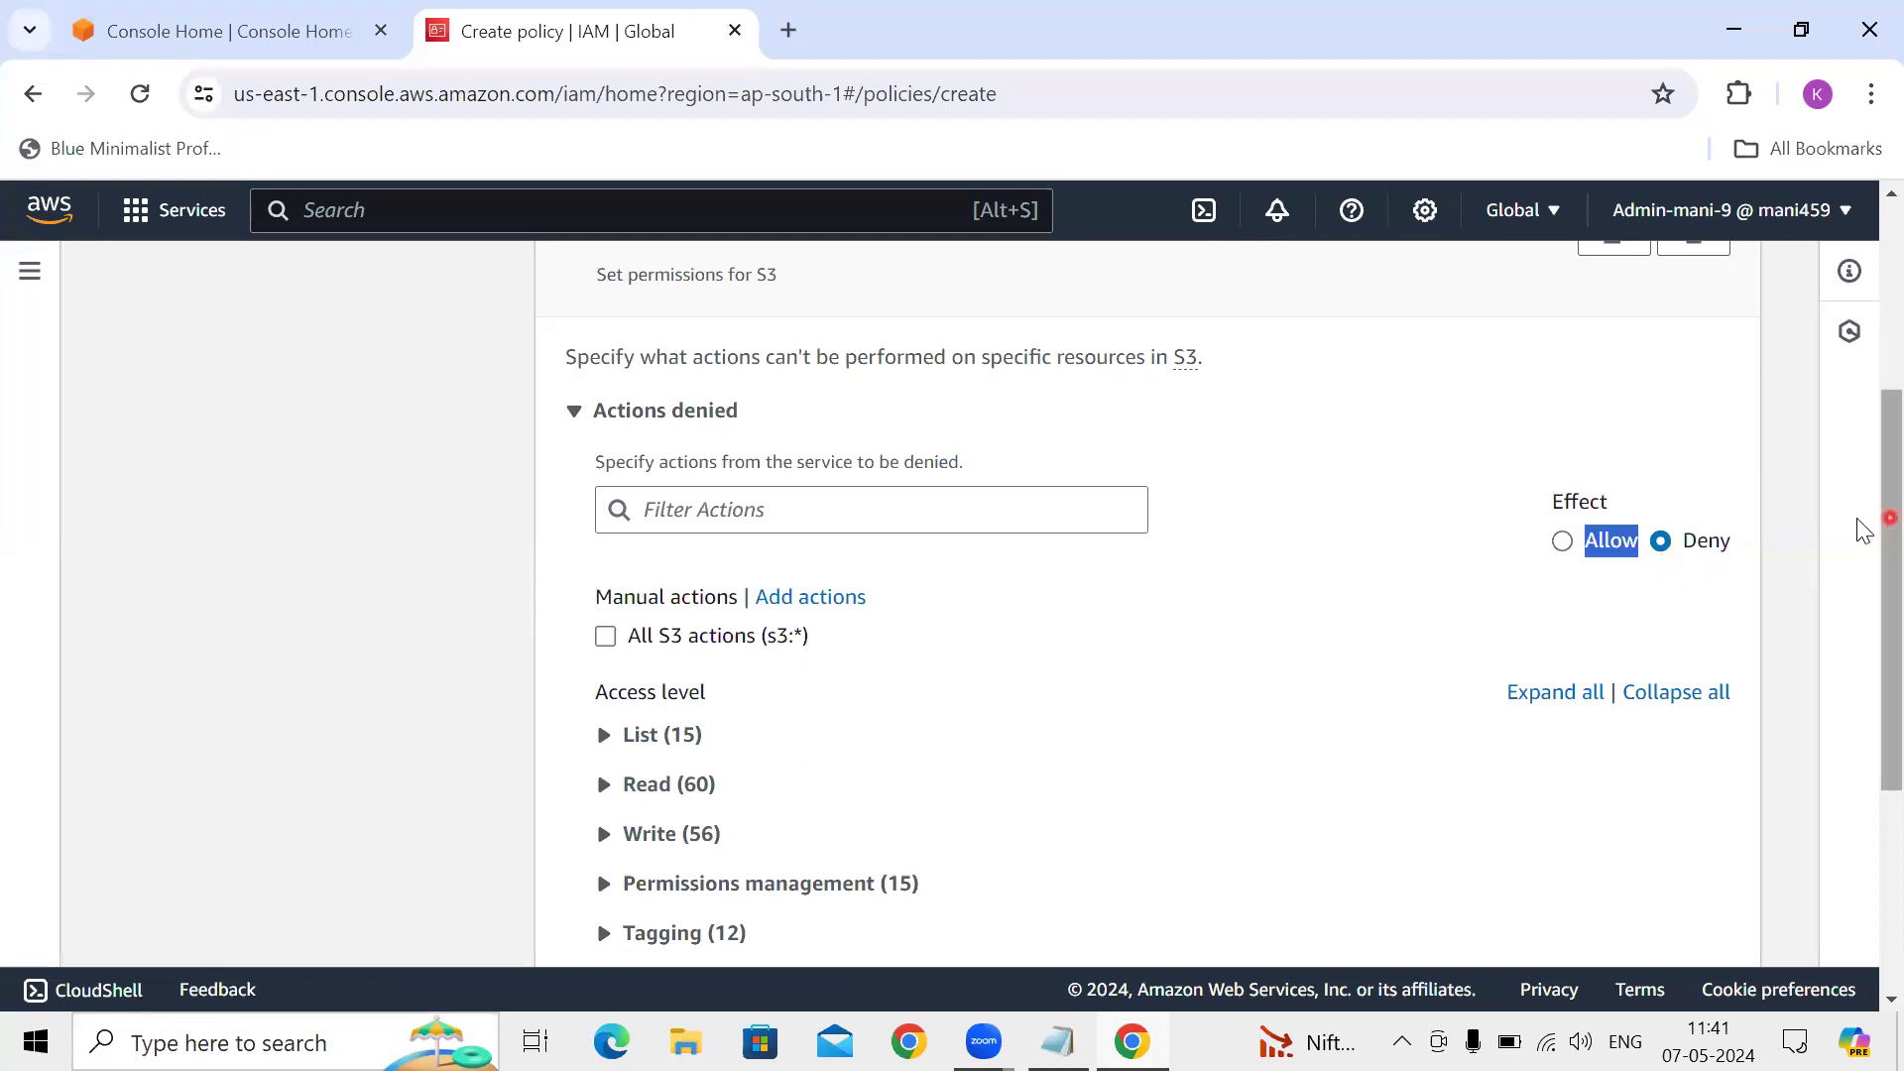
pyautogui.scroll(-2, 1854, 595)
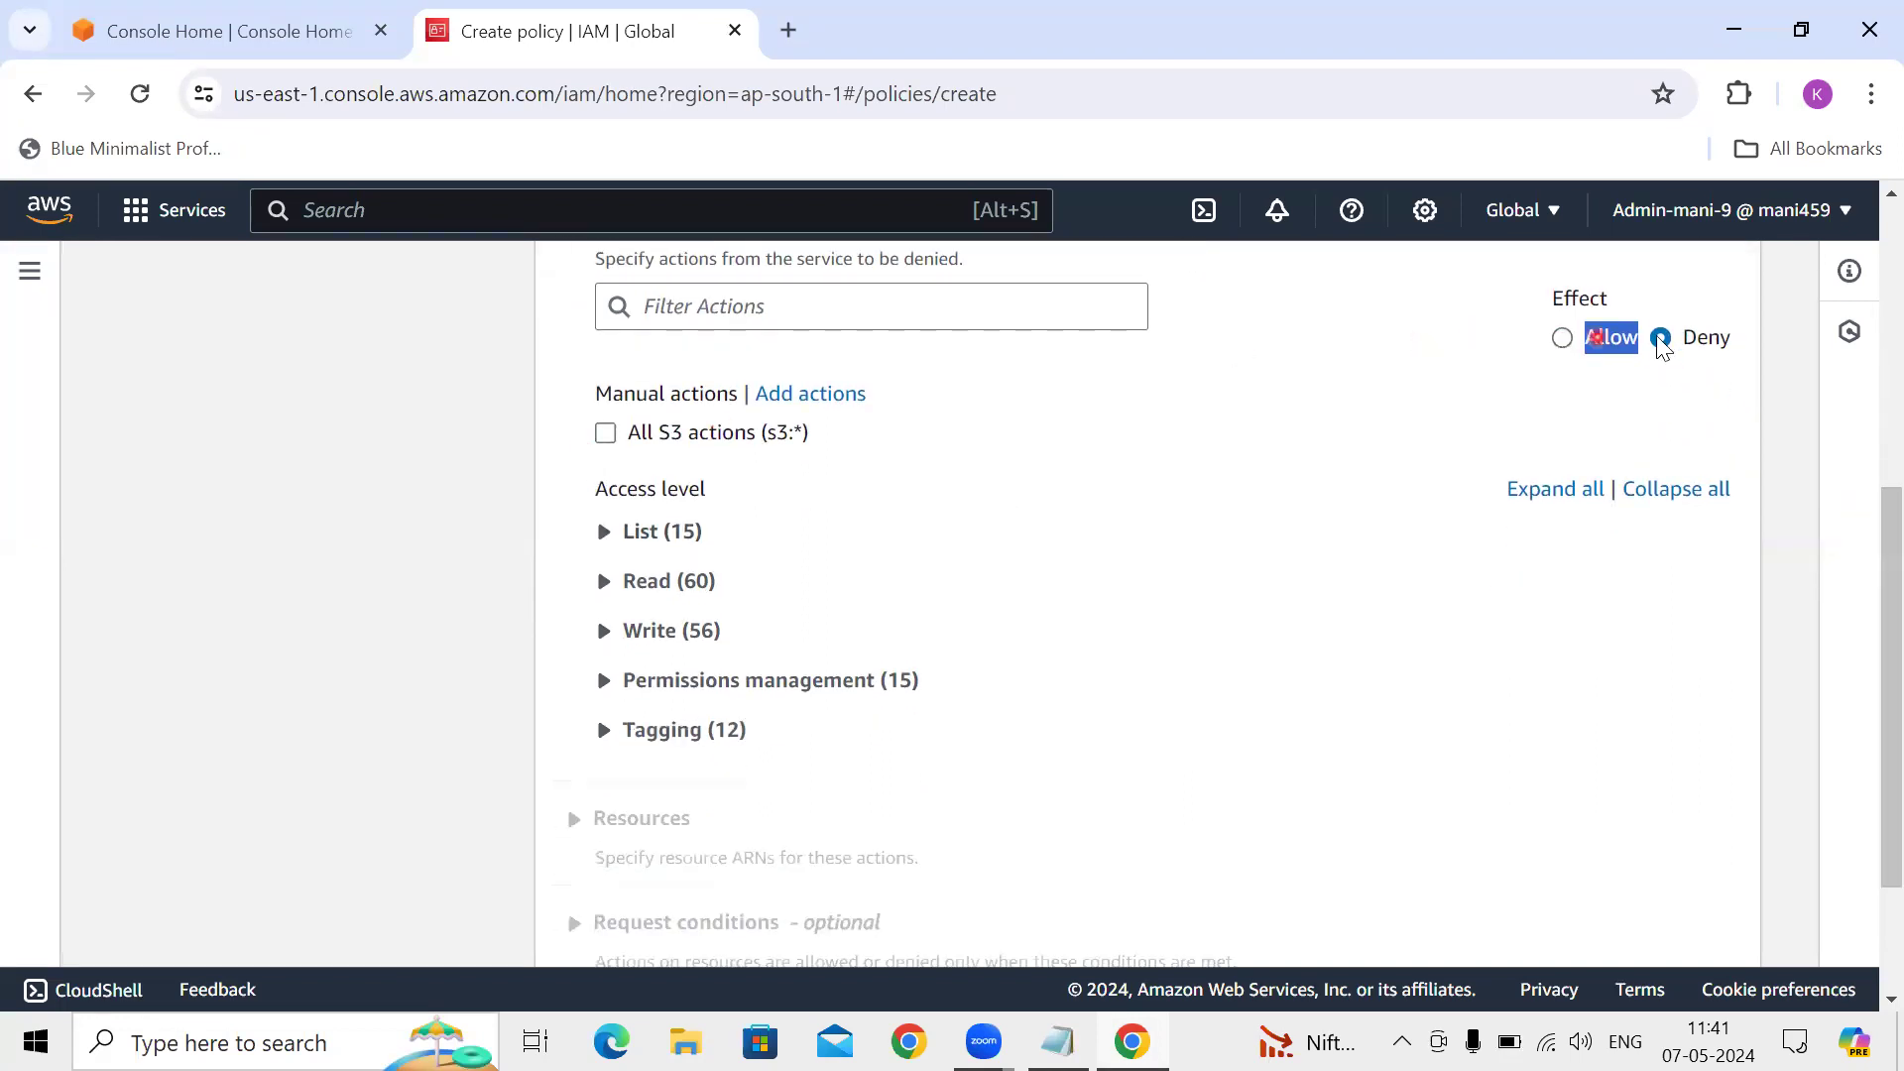
pyautogui.click(606, 433)
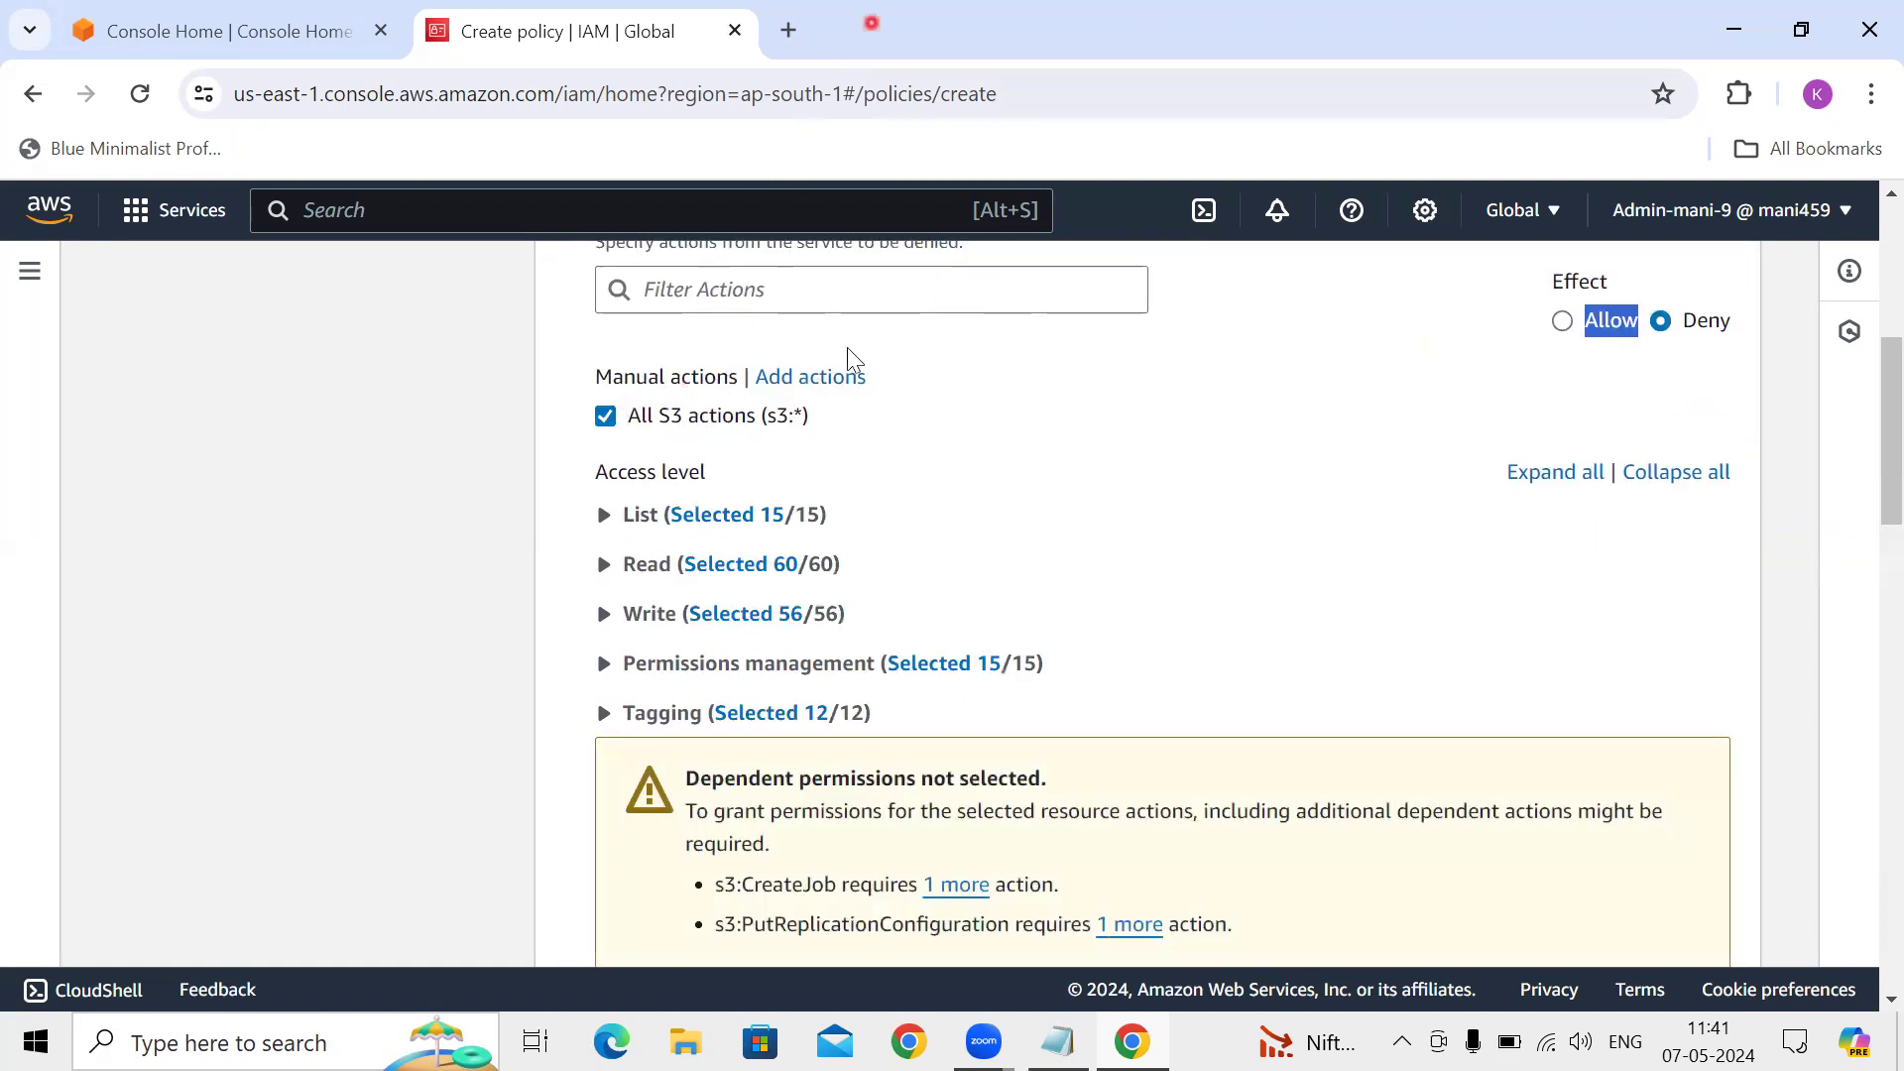
pyautogui.click(1017, 411)
pyautogui.moveTo(863, 402)
pyautogui.mouseDown()
pyautogui.moveTo(798, 363)
pyautogui.moveTo(640, 352)
pyautogui.moveTo(570, 416)
pyautogui.moveTo(684, 476)
pyautogui.moveTo(833, 442)
pyautogui.moveTo(861, 397)
pyautogui.mouseUp()
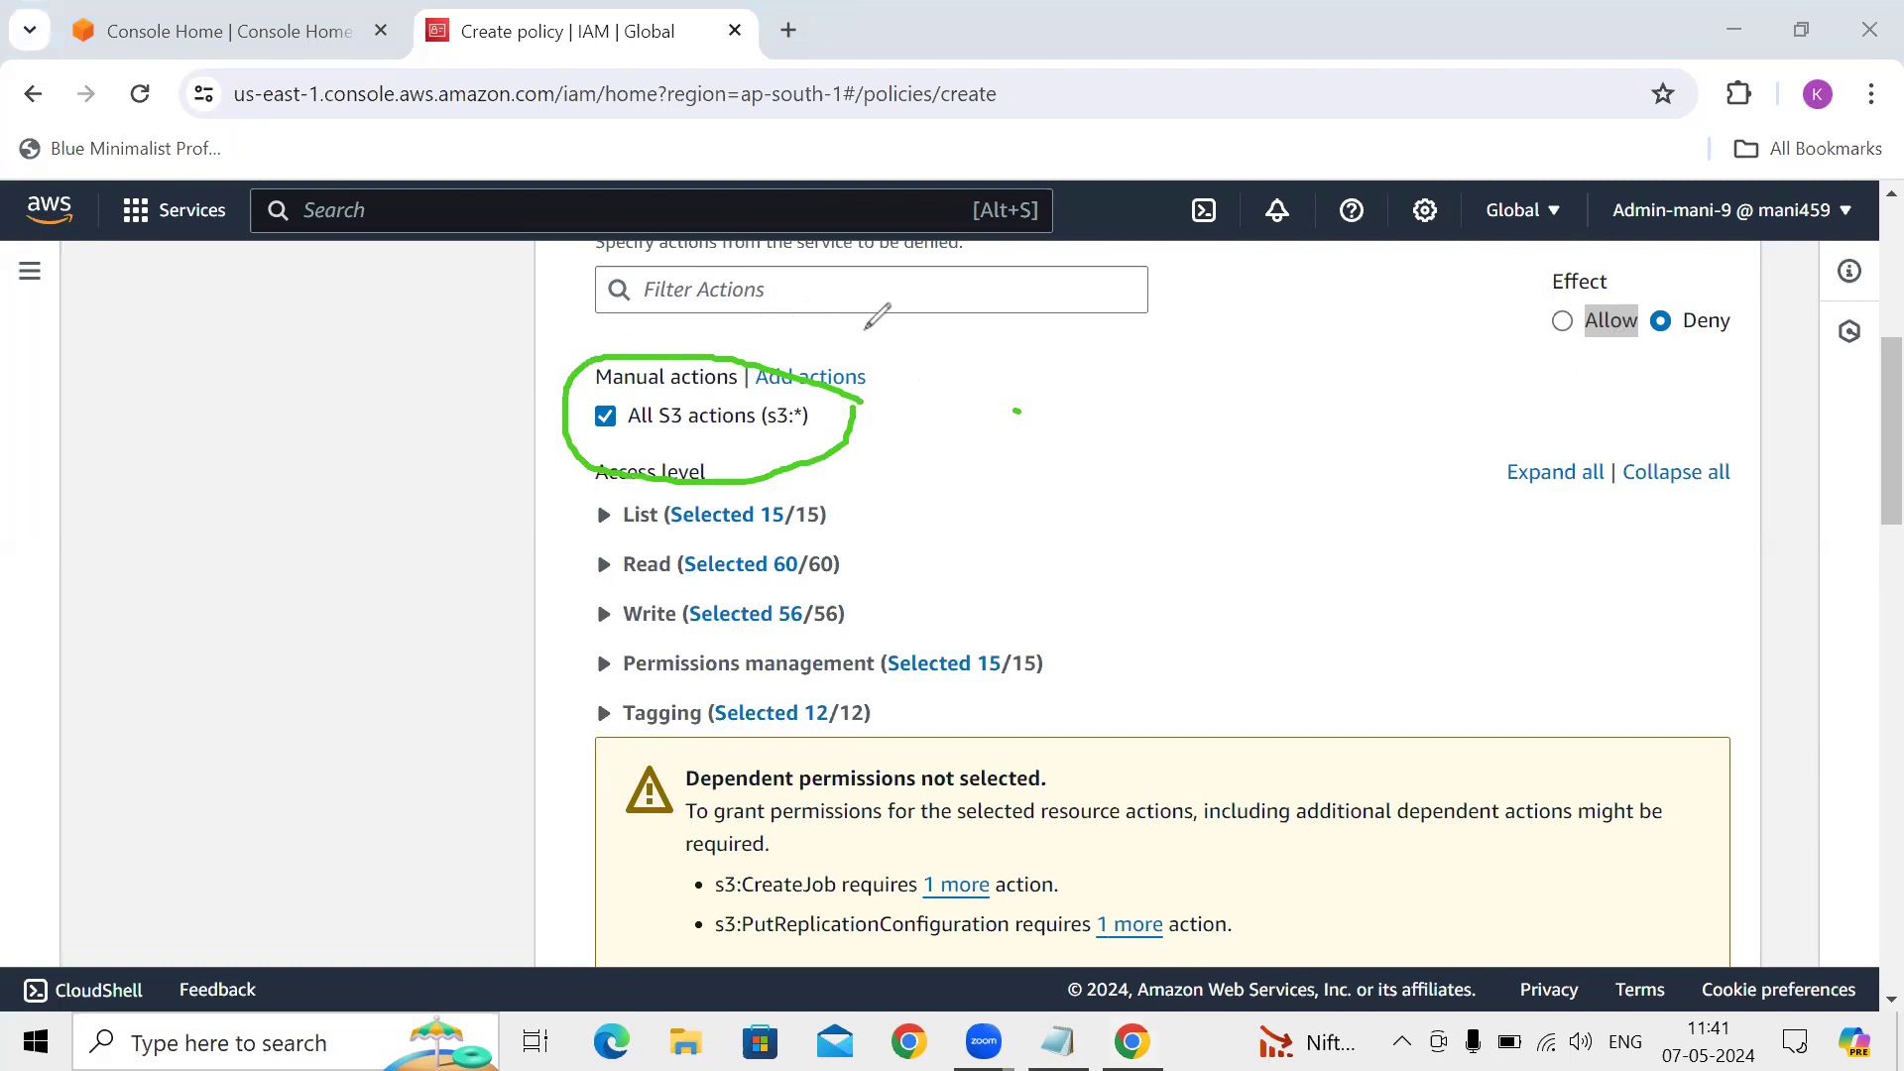
pyautogui.moveTo(423, 435)
pyautogui.mouseDown()
pyautogui.moveTo(413, 407)
pyautogui.moveTo(407, 494)
pyautogui.moveTo(422, 441)
pyautogui.moveTo(451, 484)
pyautogui.mouseUp()
pyautogui.moveTo(434, 369)
pyautogui.mouseDown()
pyautogui.moveTo(320, 443)
pyautogui.moveTo(480, 518)
pyautogui.moveTo(496, 413)
pyautogui.moveTo(459, 353)
pyautogui.moveTo(436, 359)
pyautogui.mouseUp()
pyautogui.moveTo(345, 430)
pyautogui.mouseDown()
pyautogui.moveTo(380, 430)
pyautogui.moveTo(451, 287)
pyautogui.mouseUp()
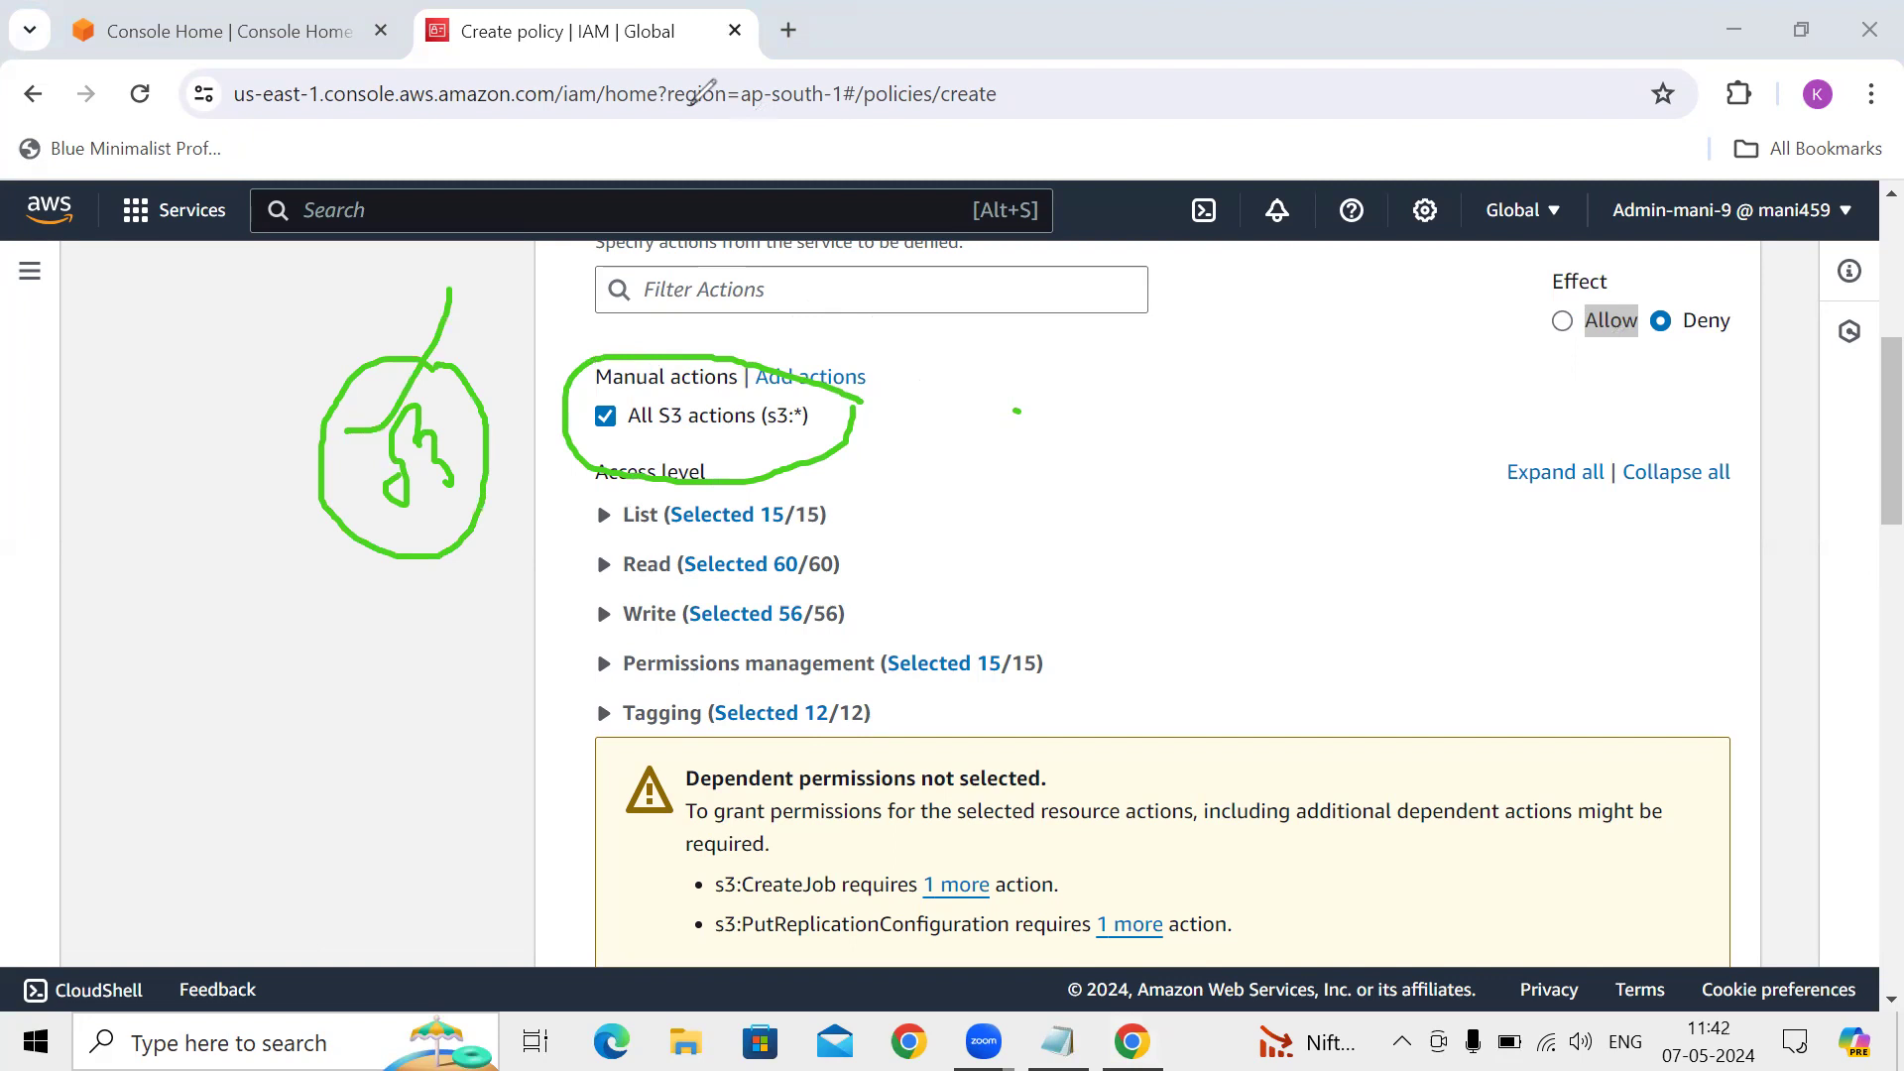
# Step: Expand the List access level to review the individual actions included
pyautogui.click(606, 516)
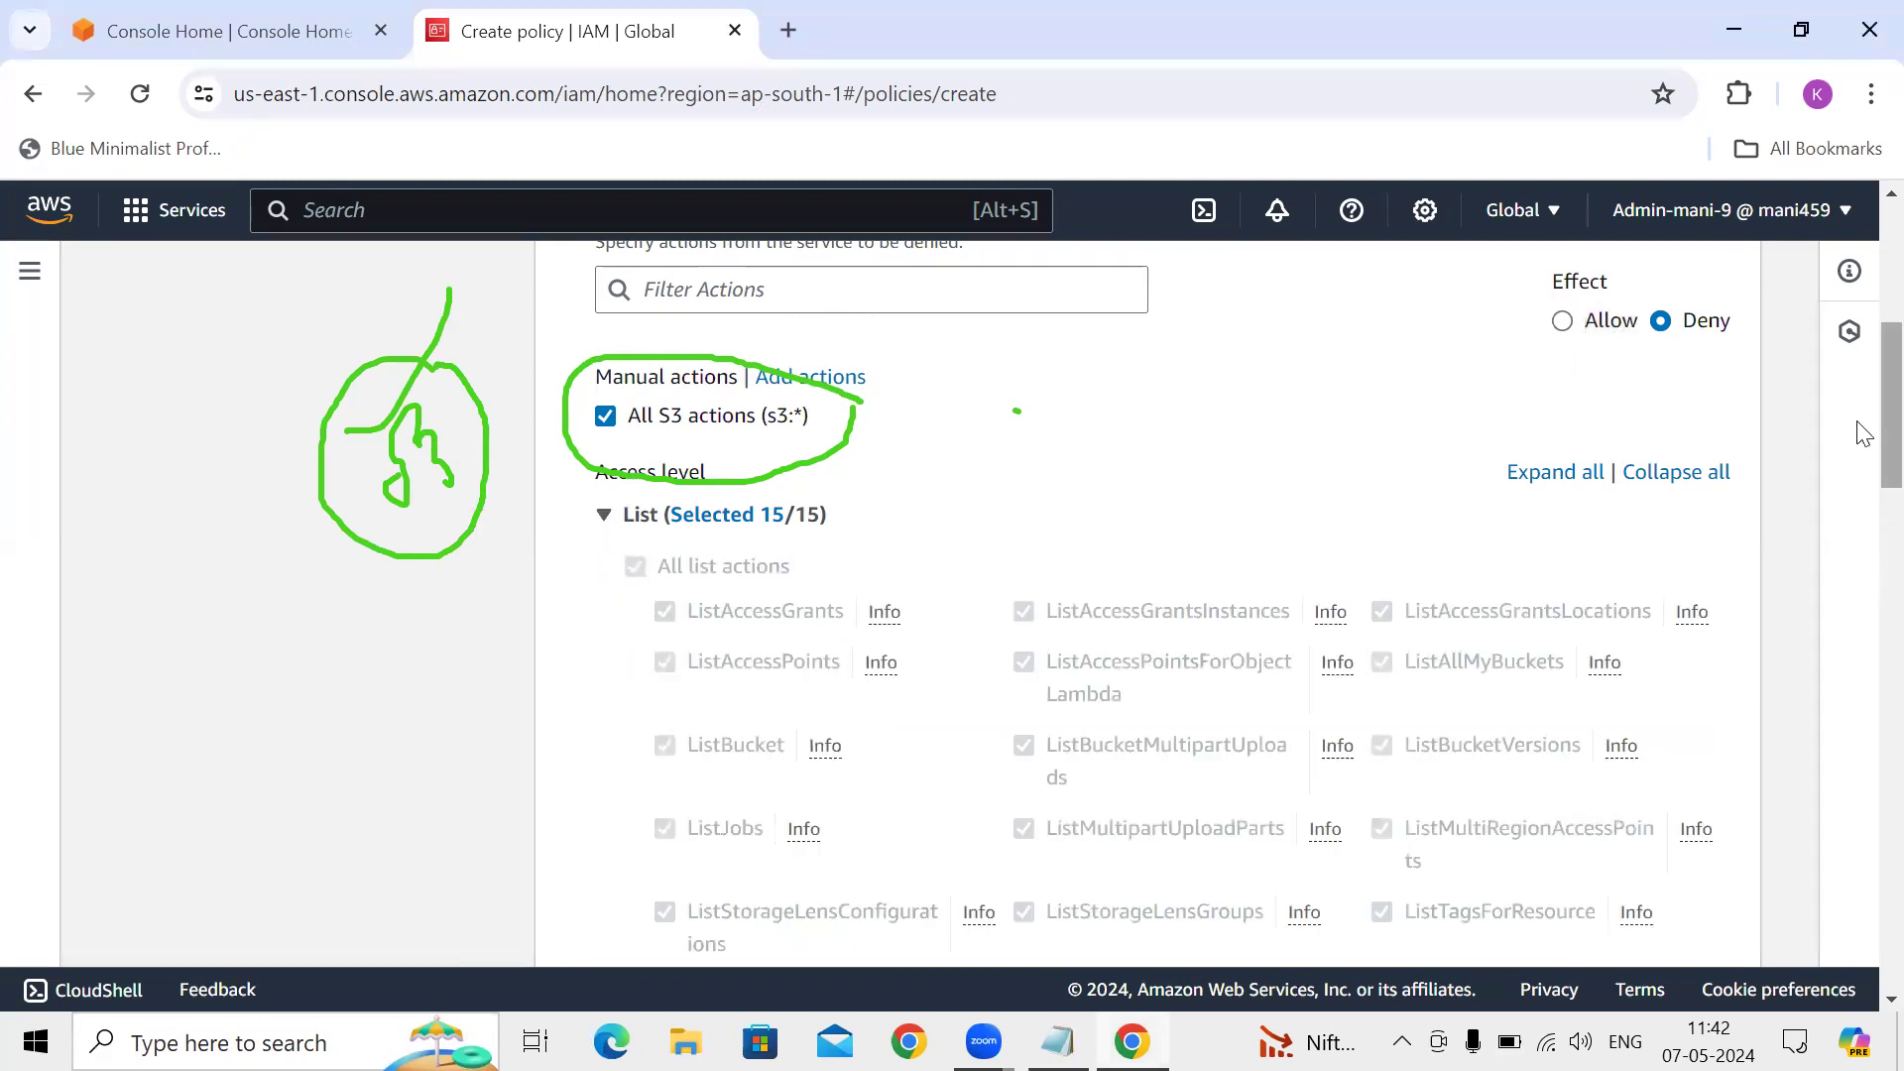
pyautogui.scroll(-7, 1862, 461)
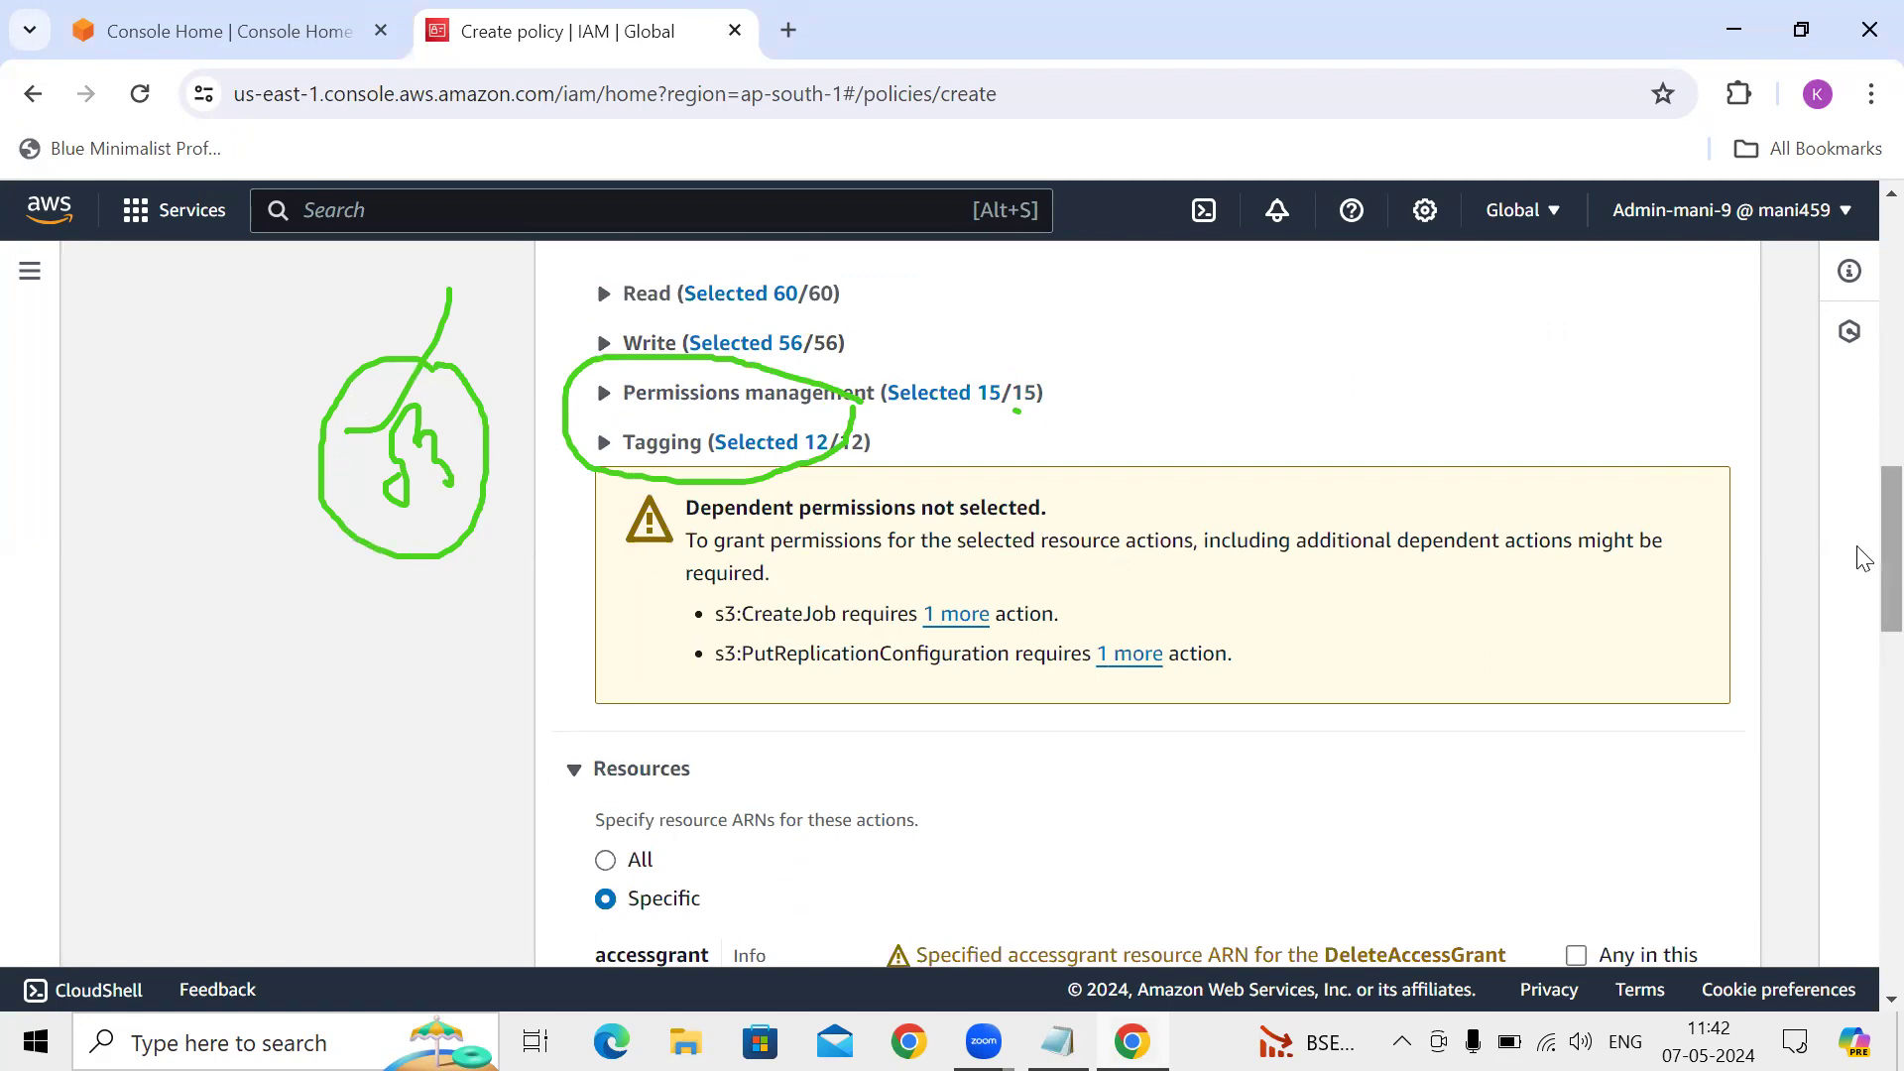
pyautogui.scroll(-3, 1863, 559)
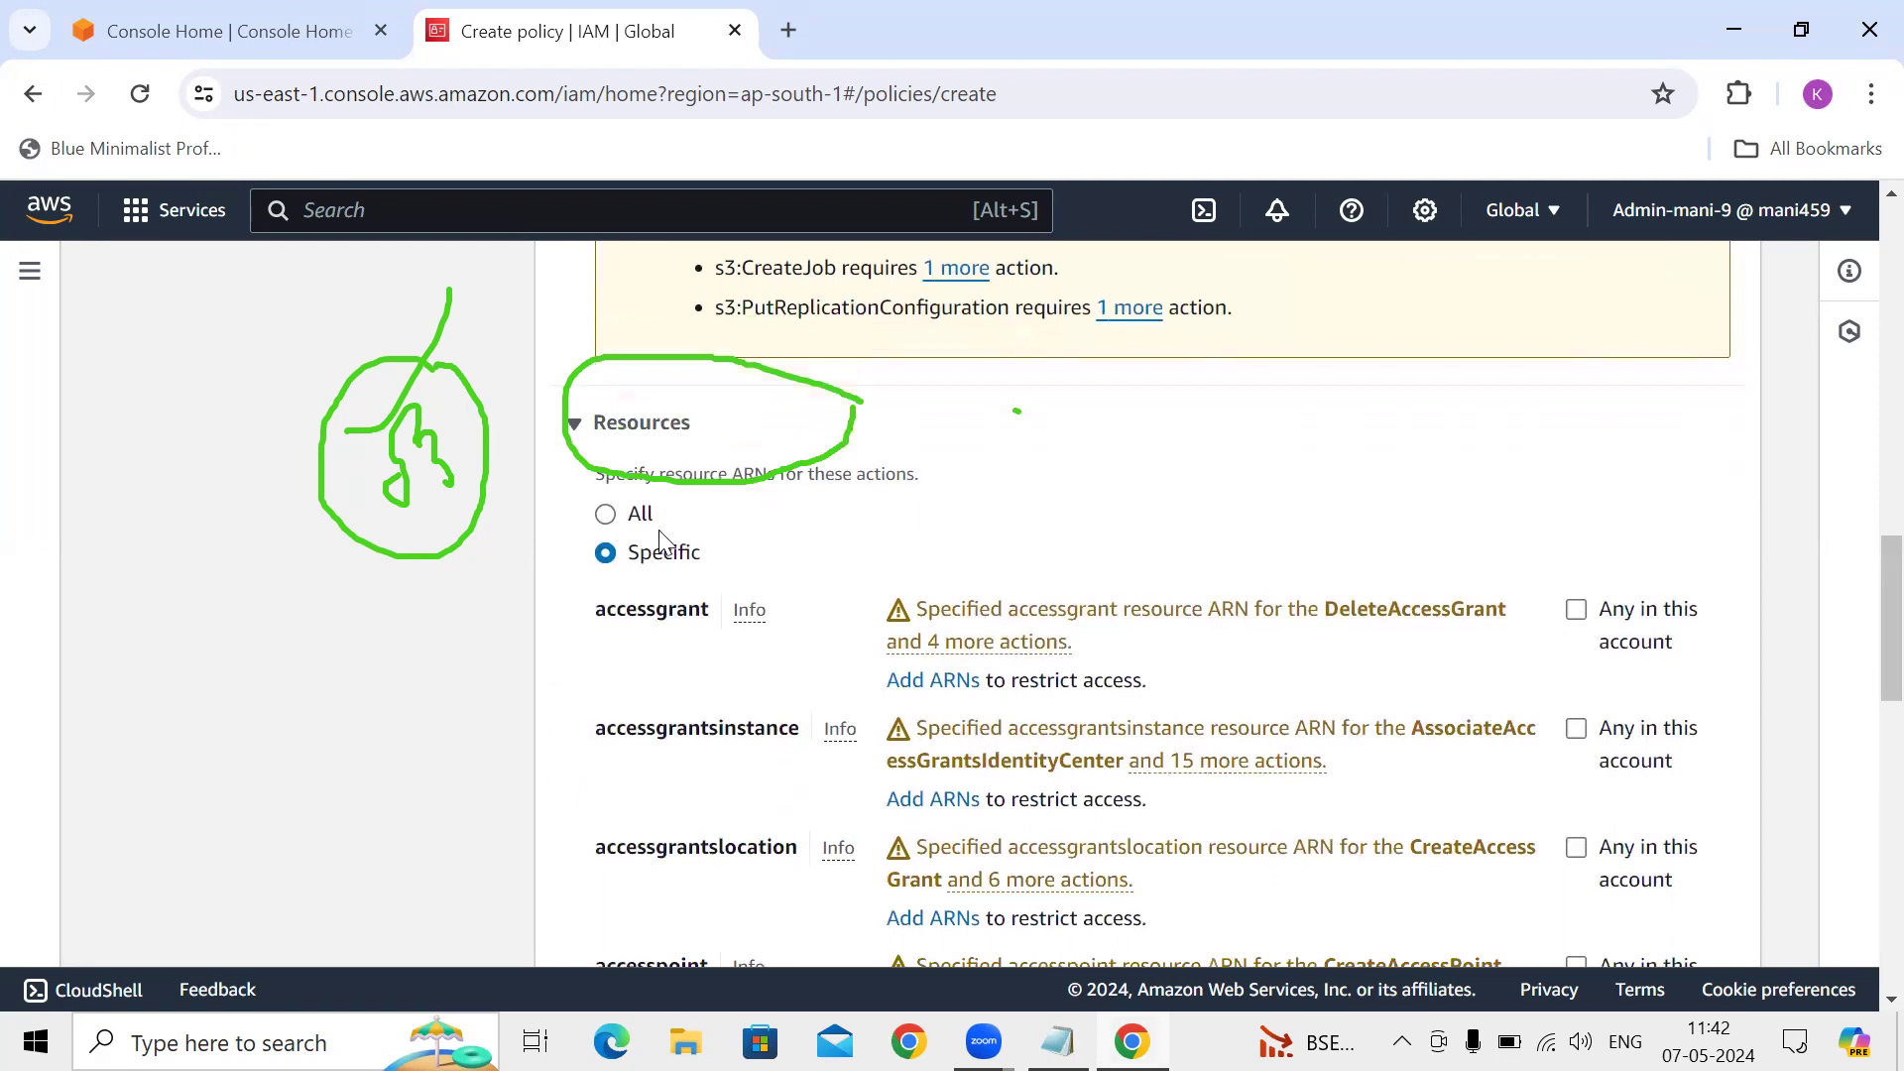
# Step: Apply the S3 Deny statement to all resources
pyautogui.click(606, 514)
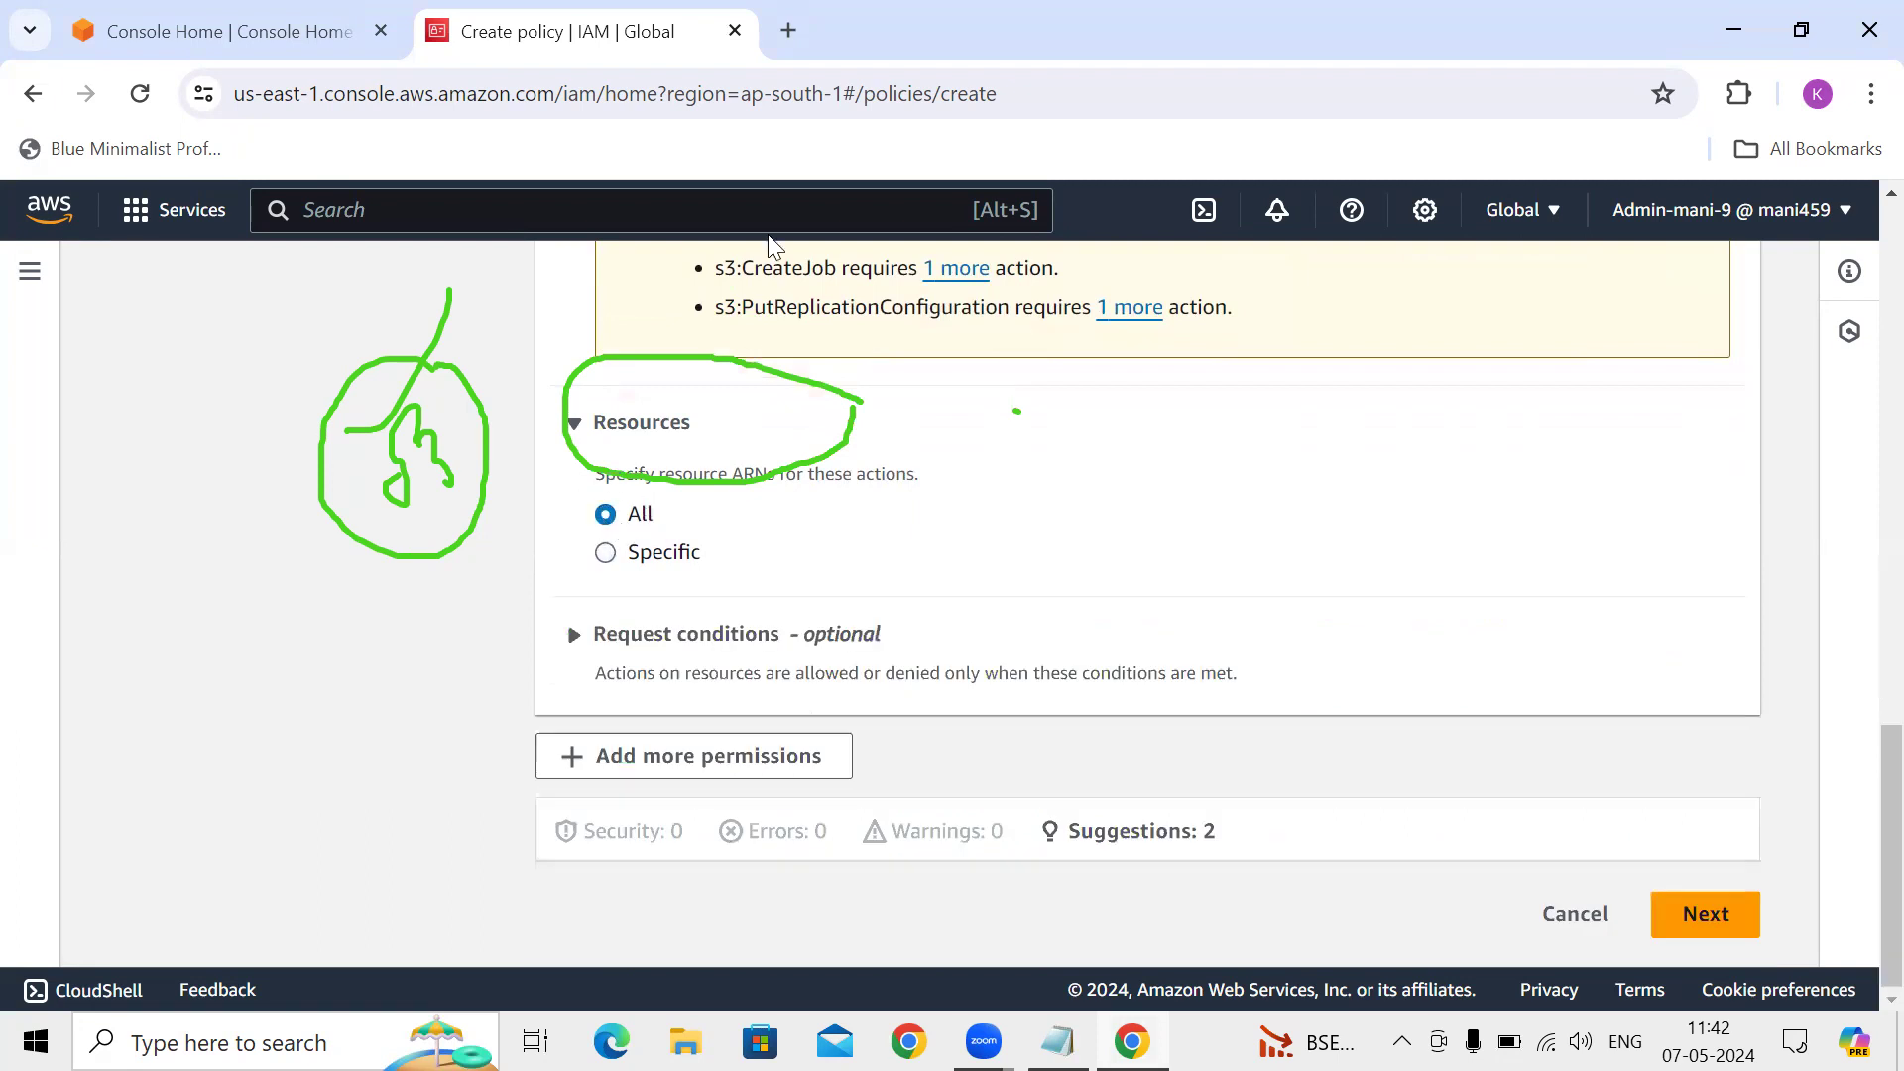
pyautogui.click(873, 270)
pyautogui.moveTo(654, 515); pyautogui.dragTo(790, 434)
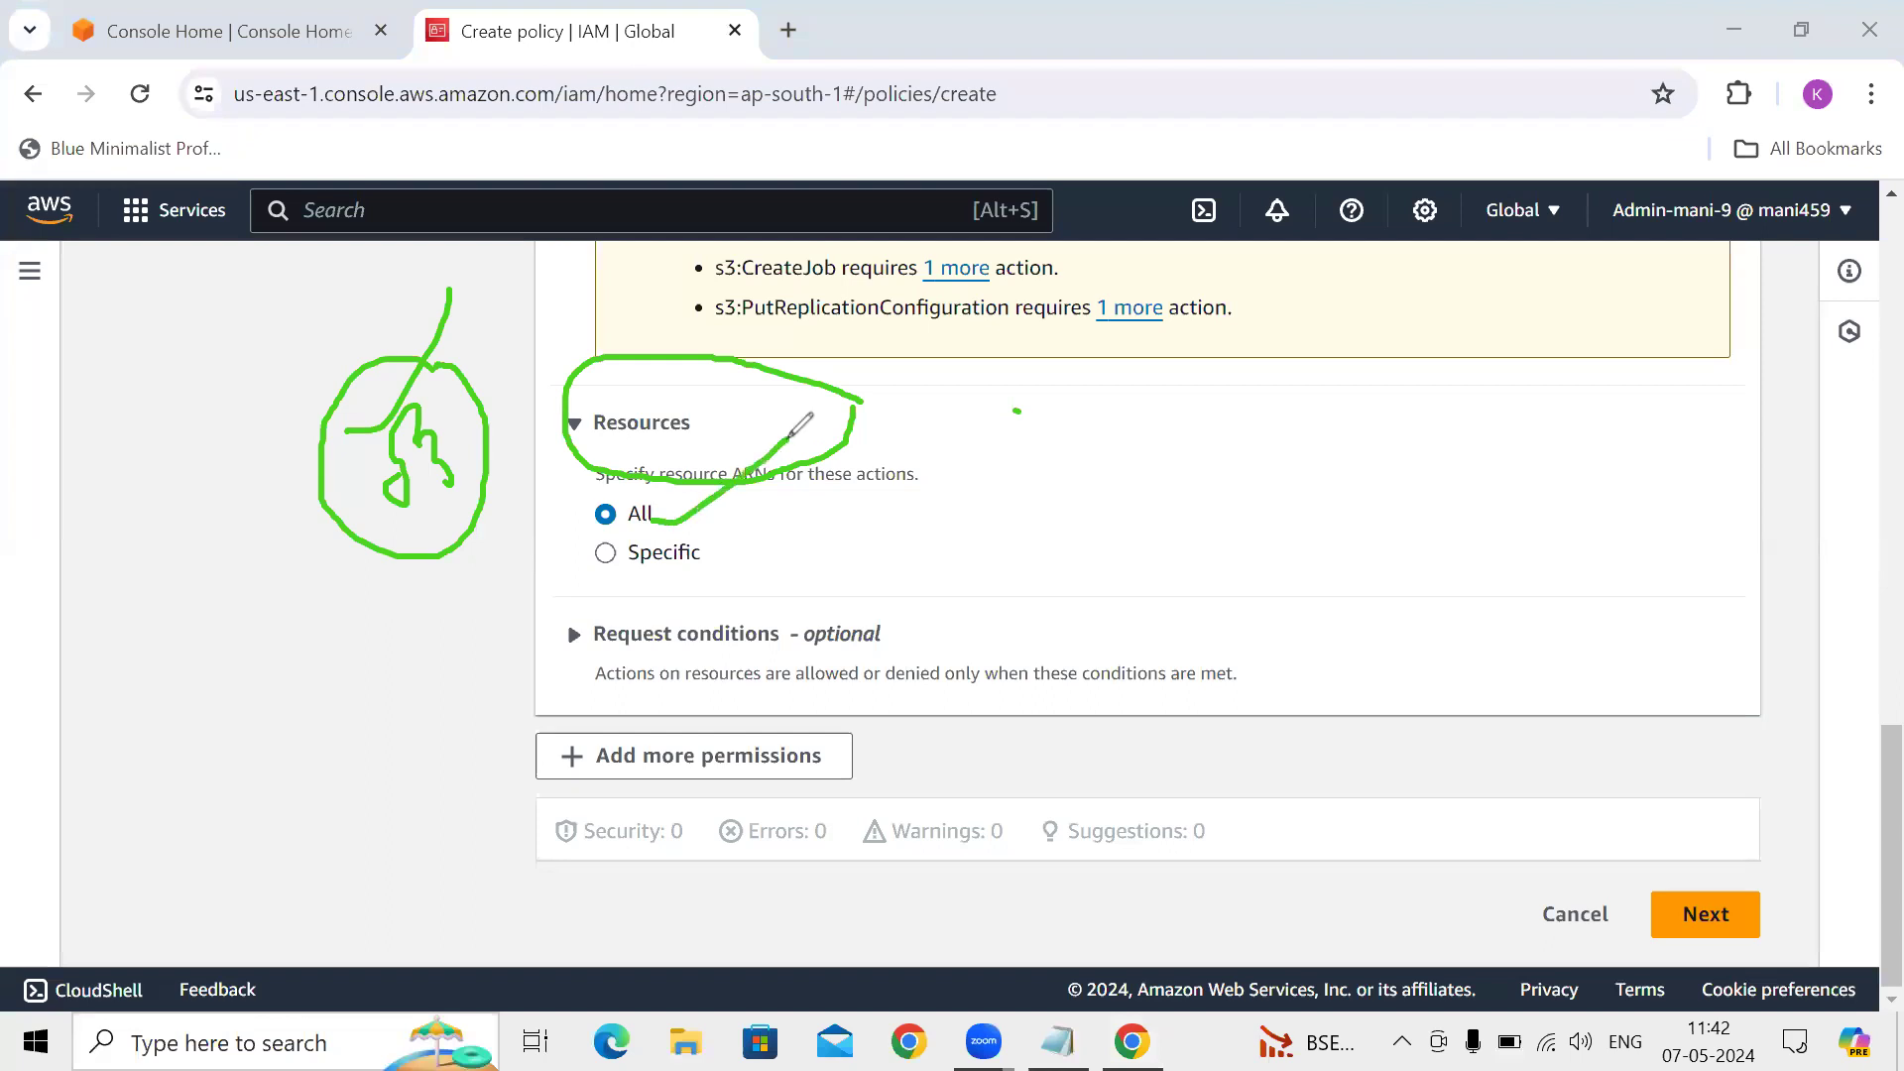
pyautogui.click(1009, 111)
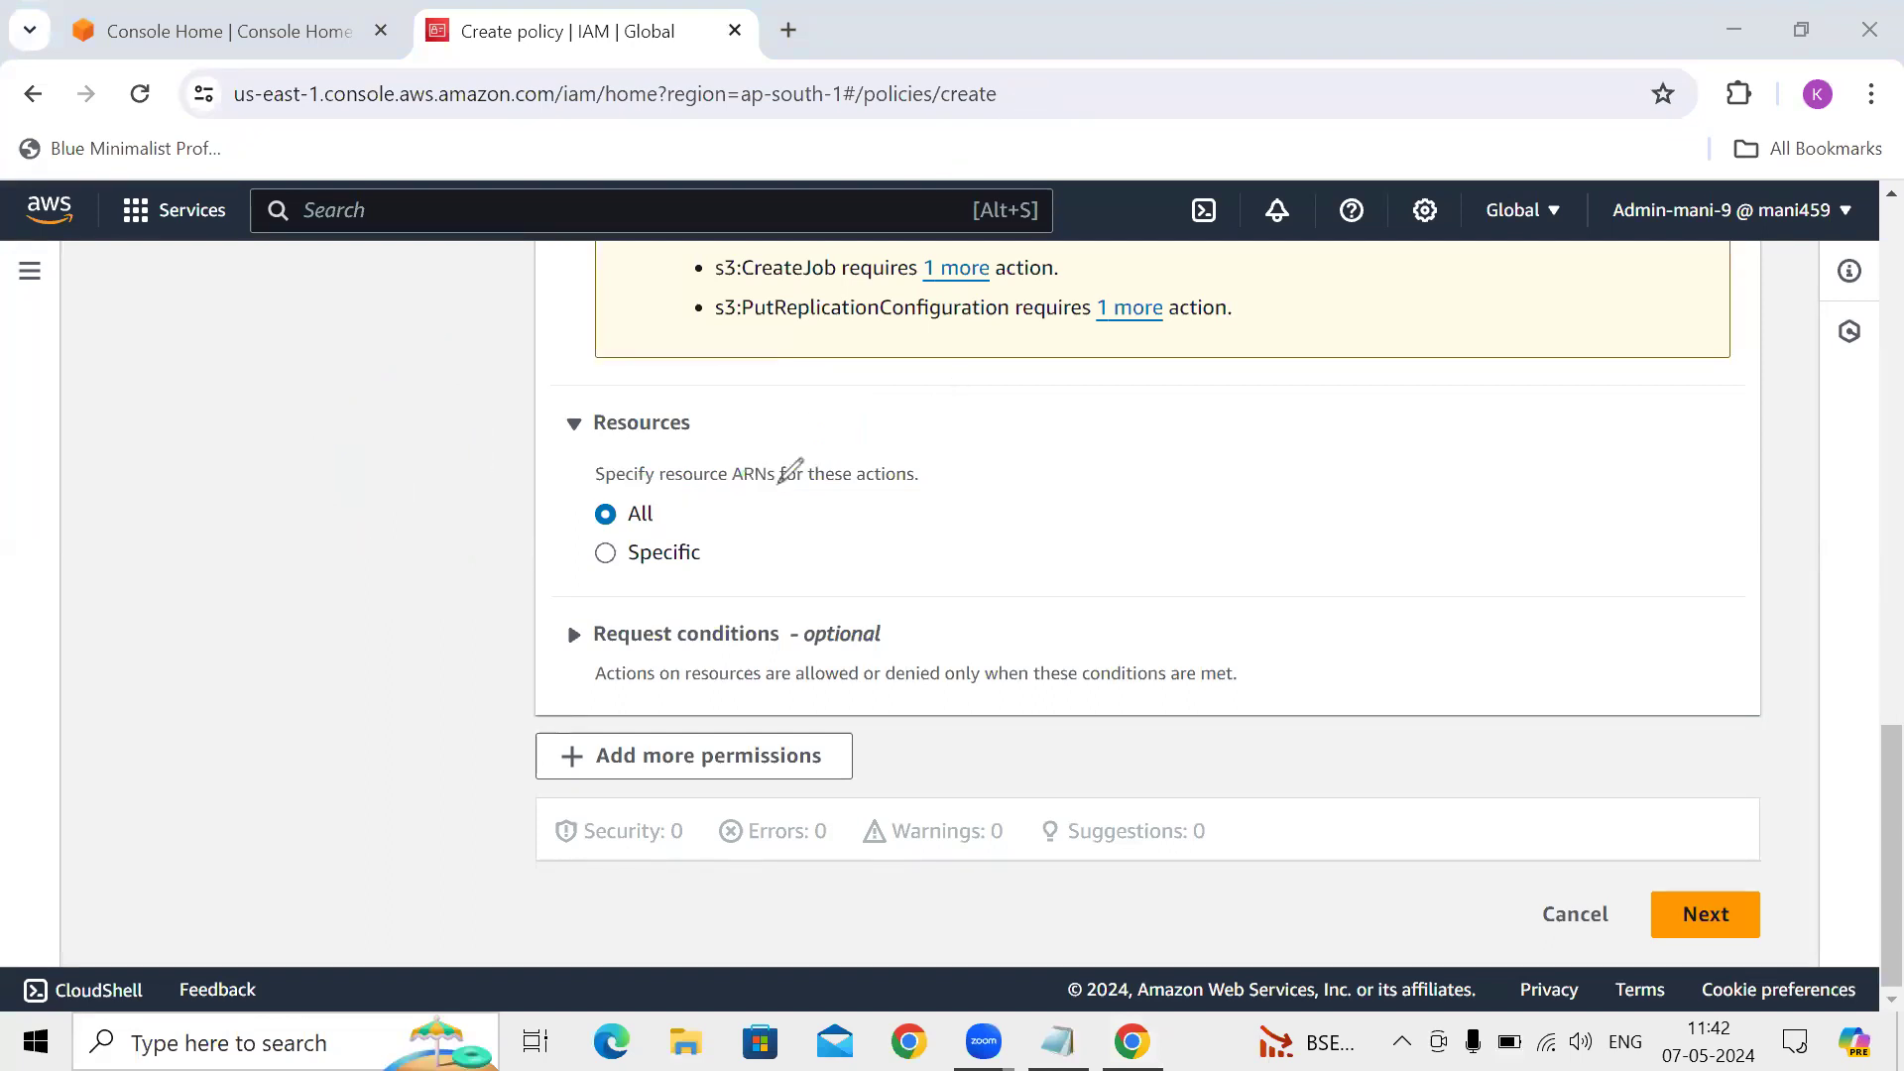
pyautogui.moveTo(943, 416)
pyautogui.mouseDown()
pyautogui.moveTo(982, 541)
pyautogui.moveTo(1103, 438)
pyautogui.moveTo(1155, 446)
pyautogui.moveTo(1133, 488)
pyautogui.mouseUp()
pyautogui.moveTo(1140, 421)
pyautogui.mouseDown()
pyautogui.moveTo(1157, 508)
pyautogui.moveTo(1254, 448)
pyautogui.moveTo(1255, 502)
pyautogui.moveTo(1228, 514)
pyautogui.mouseUp()
pyautogui.moveTo(1280, 405)
pyautogui.mouseDown()
pyautogui.moveTo(1140, 364)
pyautogui.moveTo(954, 380)
pyautogui.moveTo(1016, 584)
pyautogui.moveTo(1312, 528)
pyautogui.moveTo(1335, 410)
pyautogui.moveTo(1274, 399)
pyautogui.mouseUp()
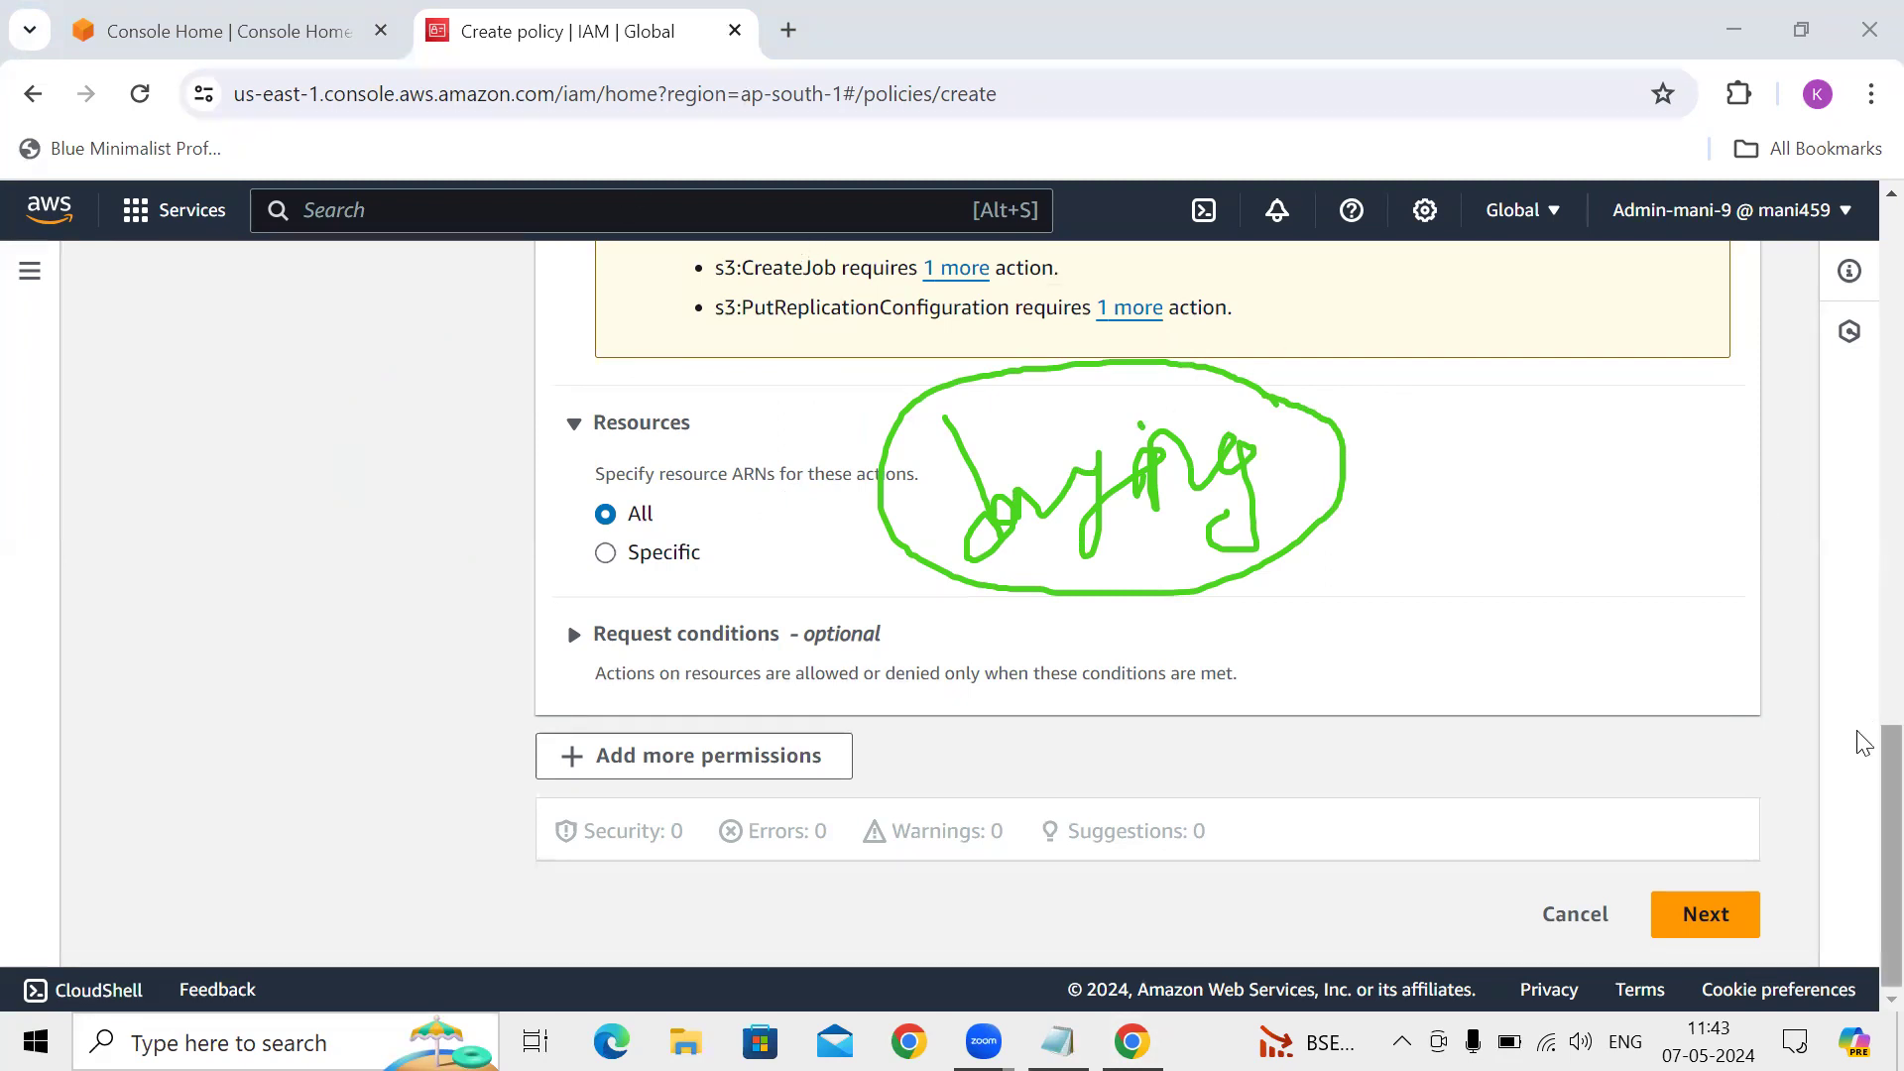
# Step: Check the statement shows Deny, all S3 actions (s3:*) and all resources, then scroll to Next
pyautogui.scroll(15, 1857, 595)
pyautogui.scroll(1, 1863, 458)
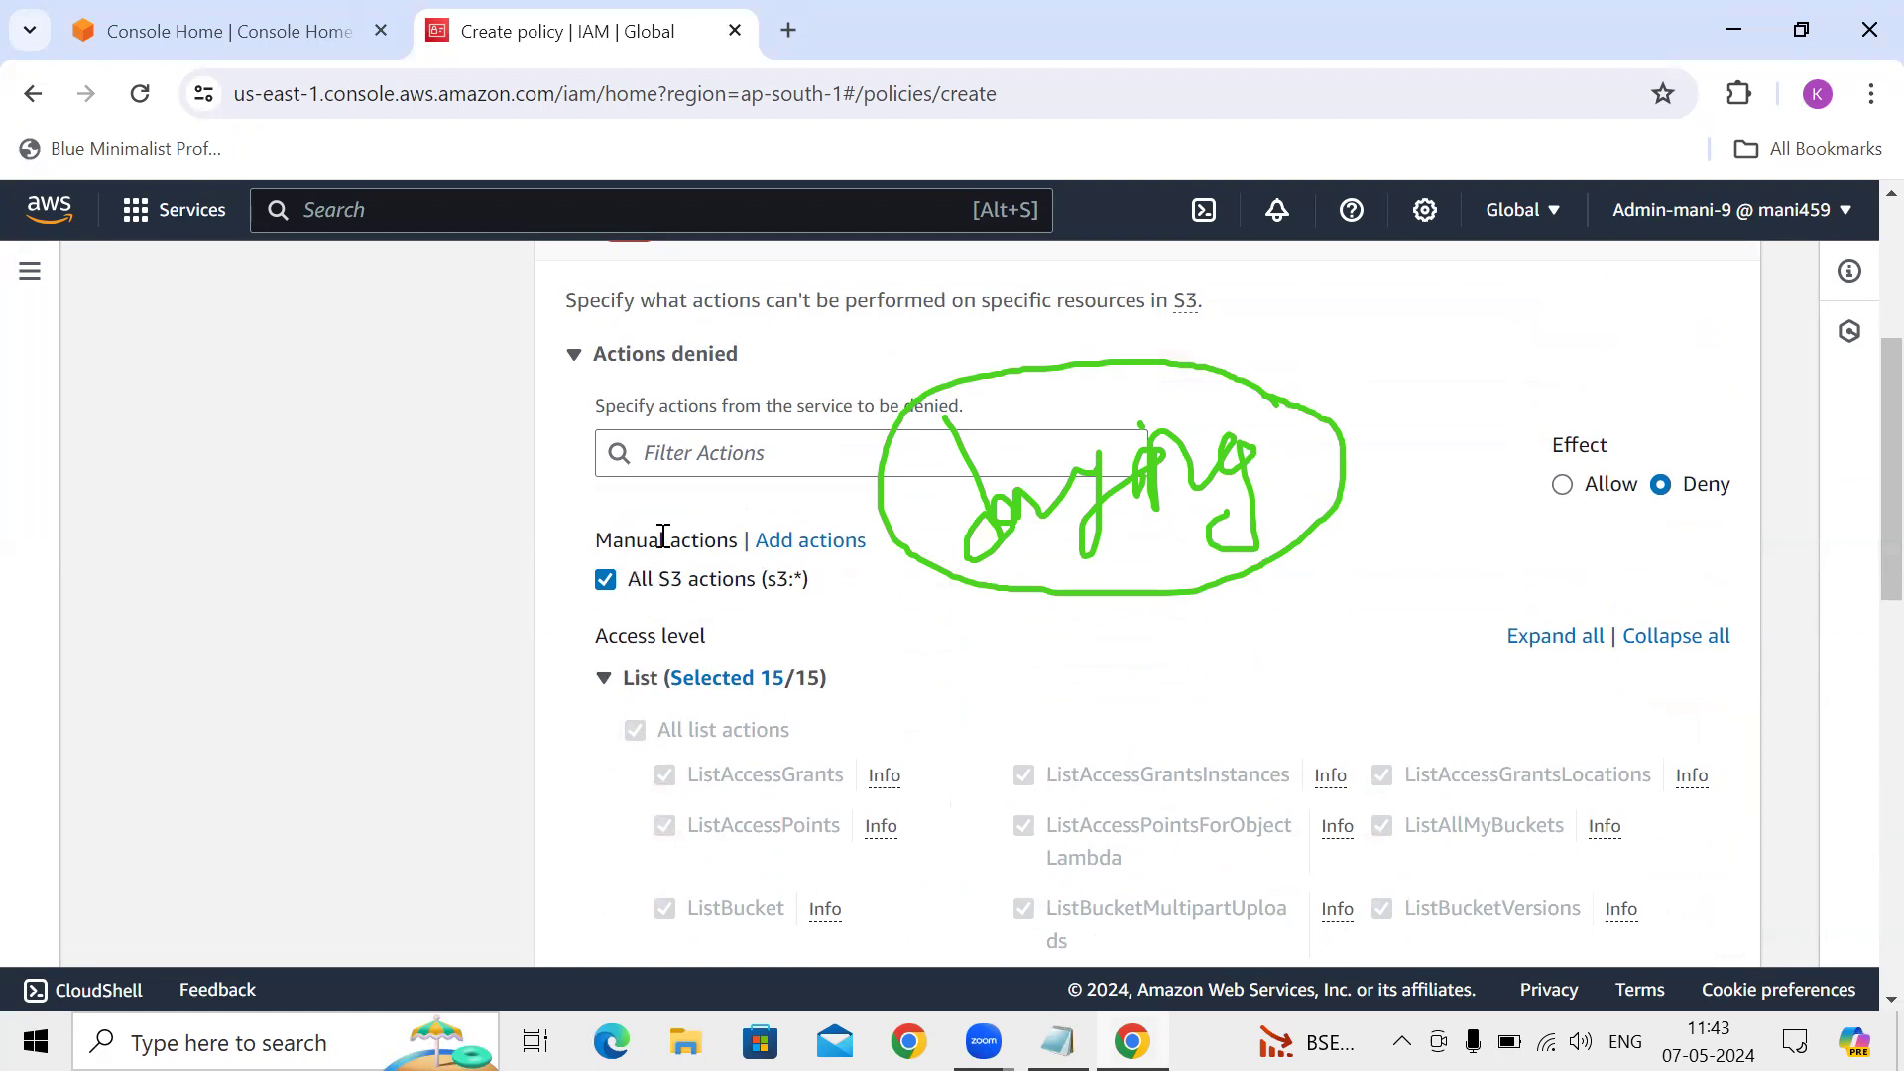
pyautogui.scroll(4, 749, 498)
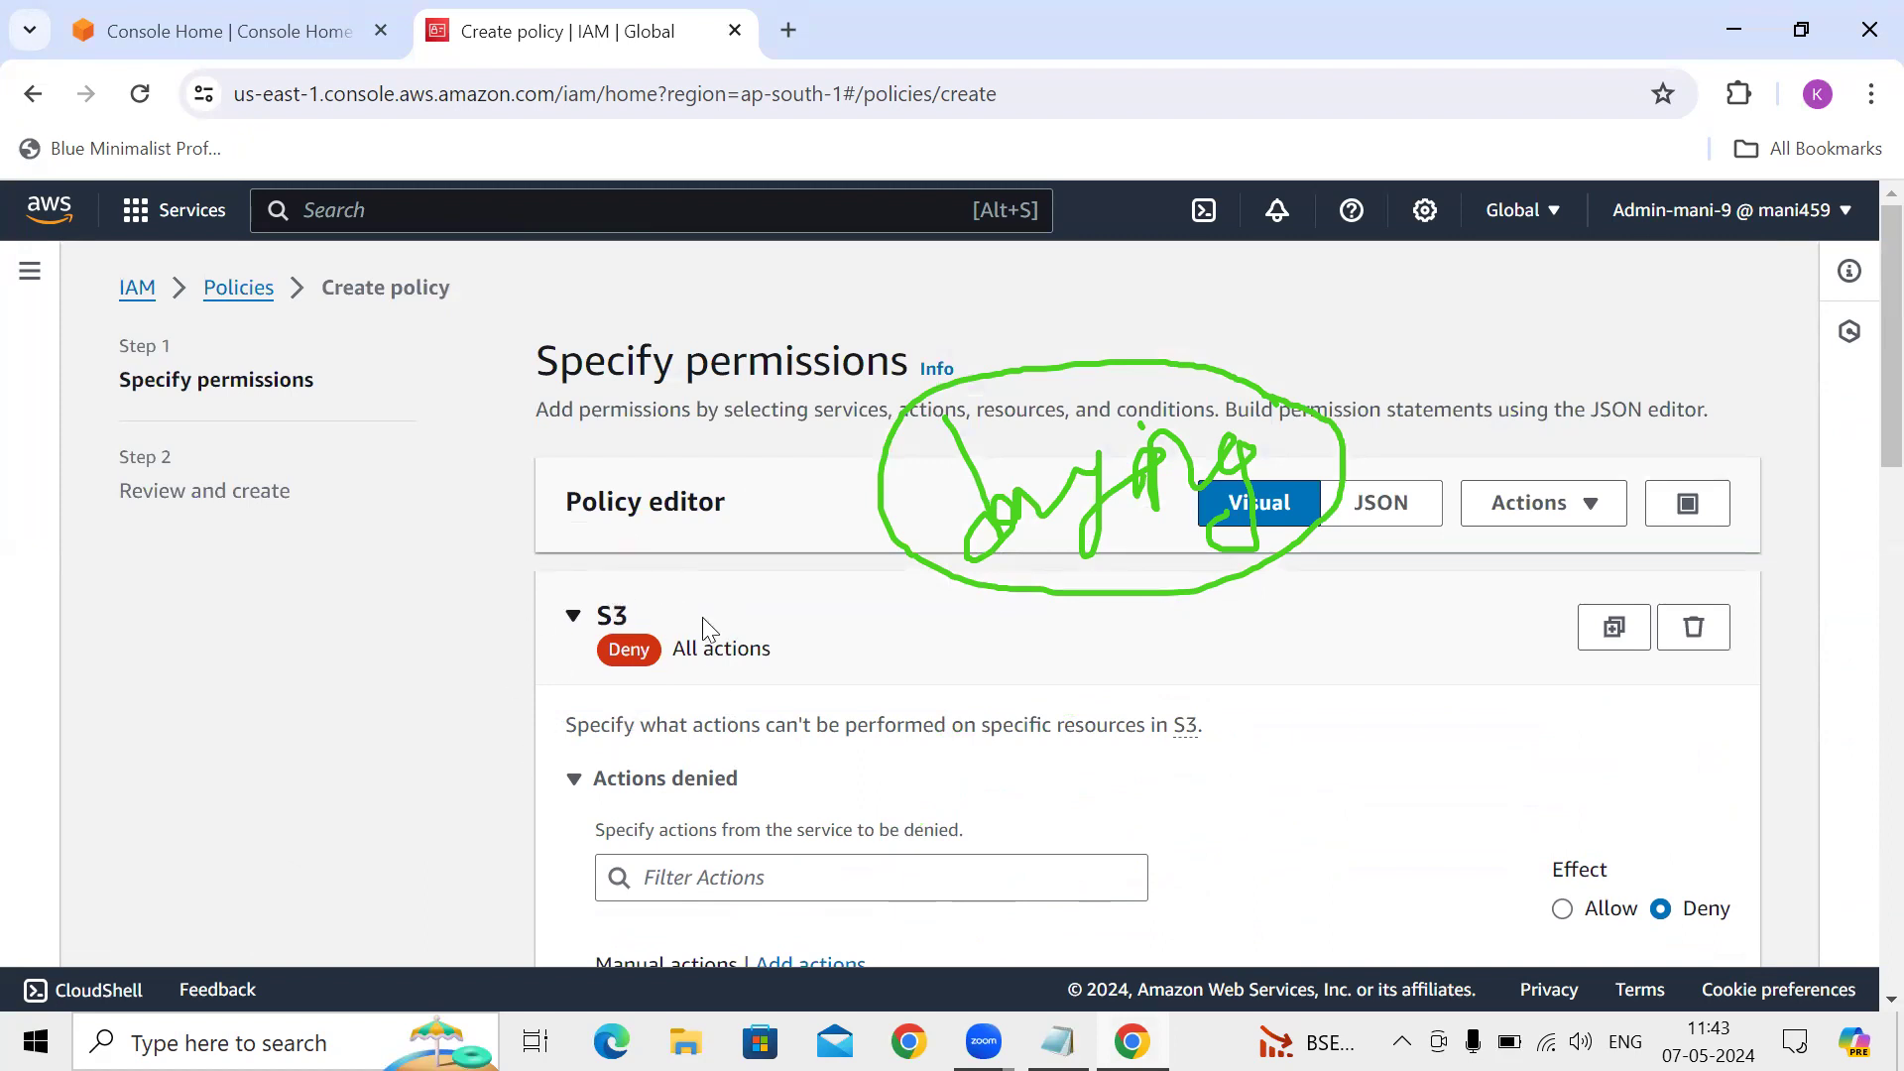
pyautogui.scroll(-3, 1857, 437)
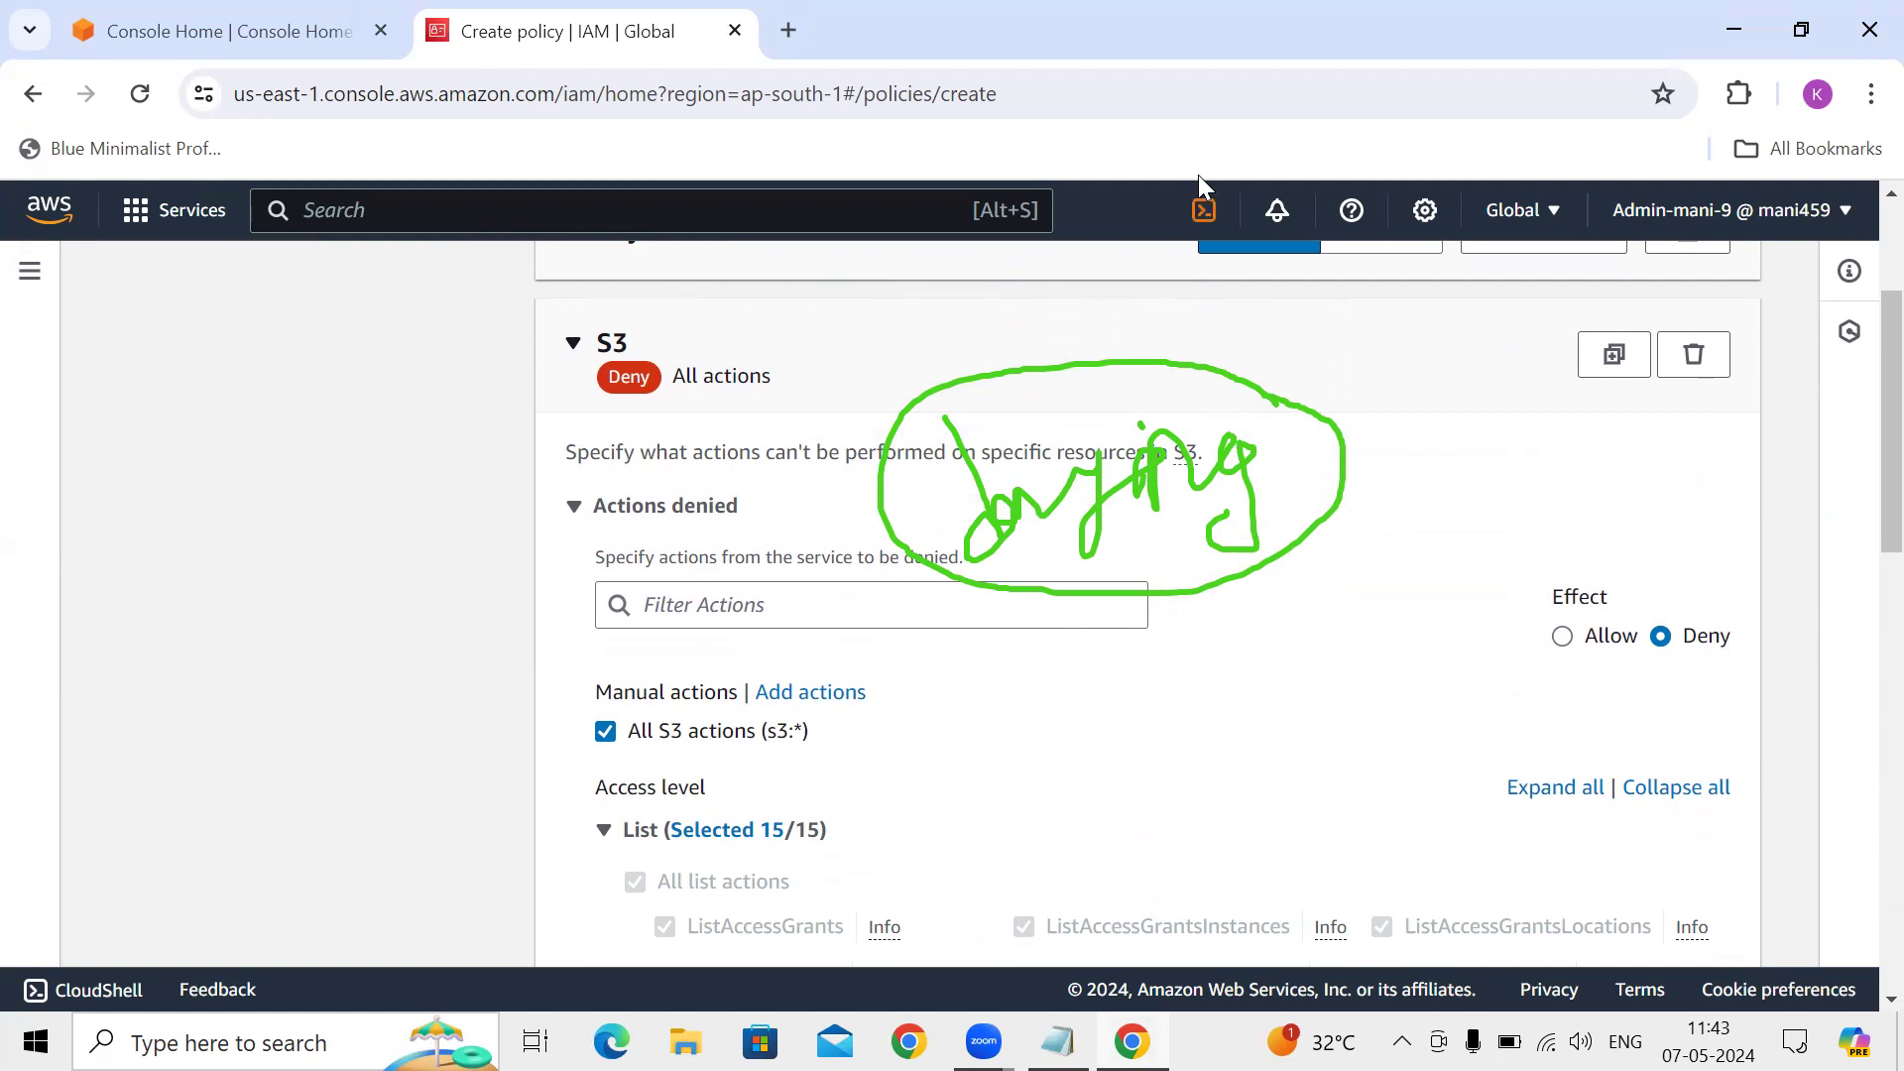
pyautogui.click(1299, 157)
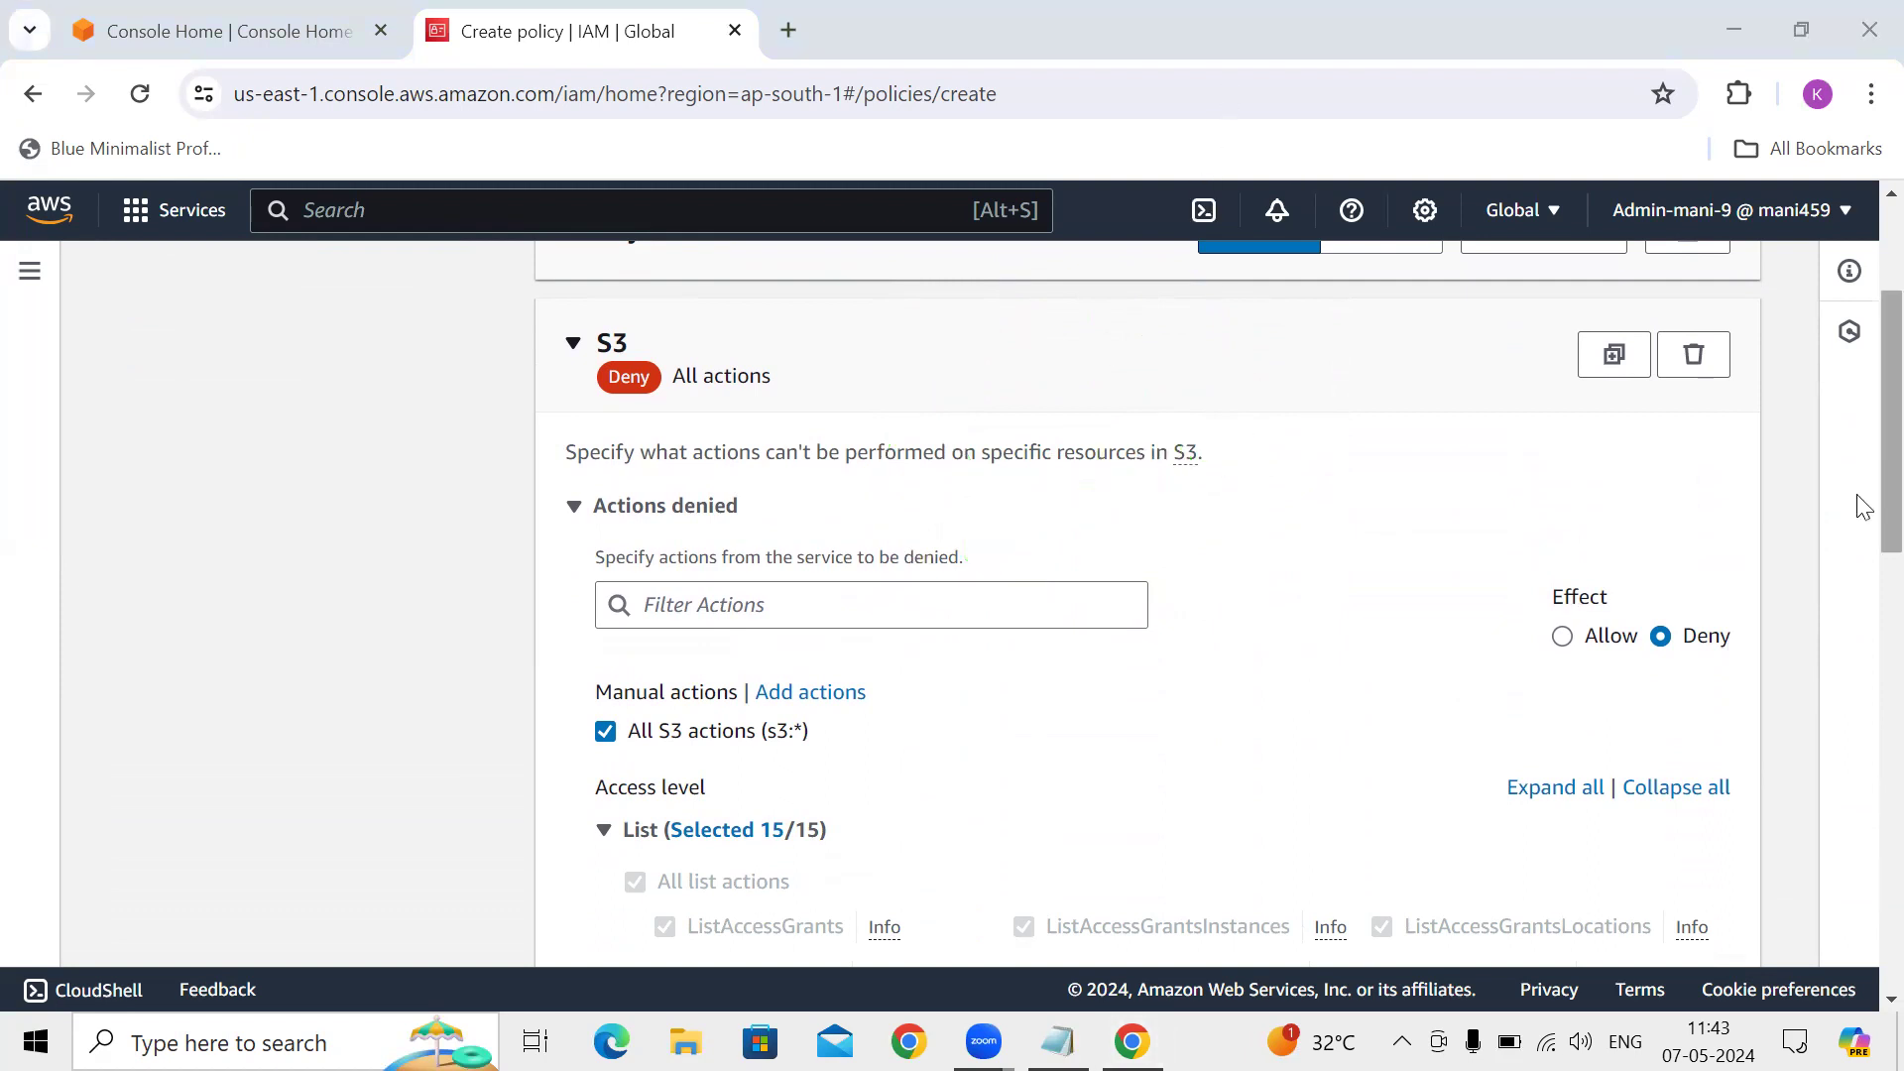
pyautogui.scroll(-10, 1862, 506)
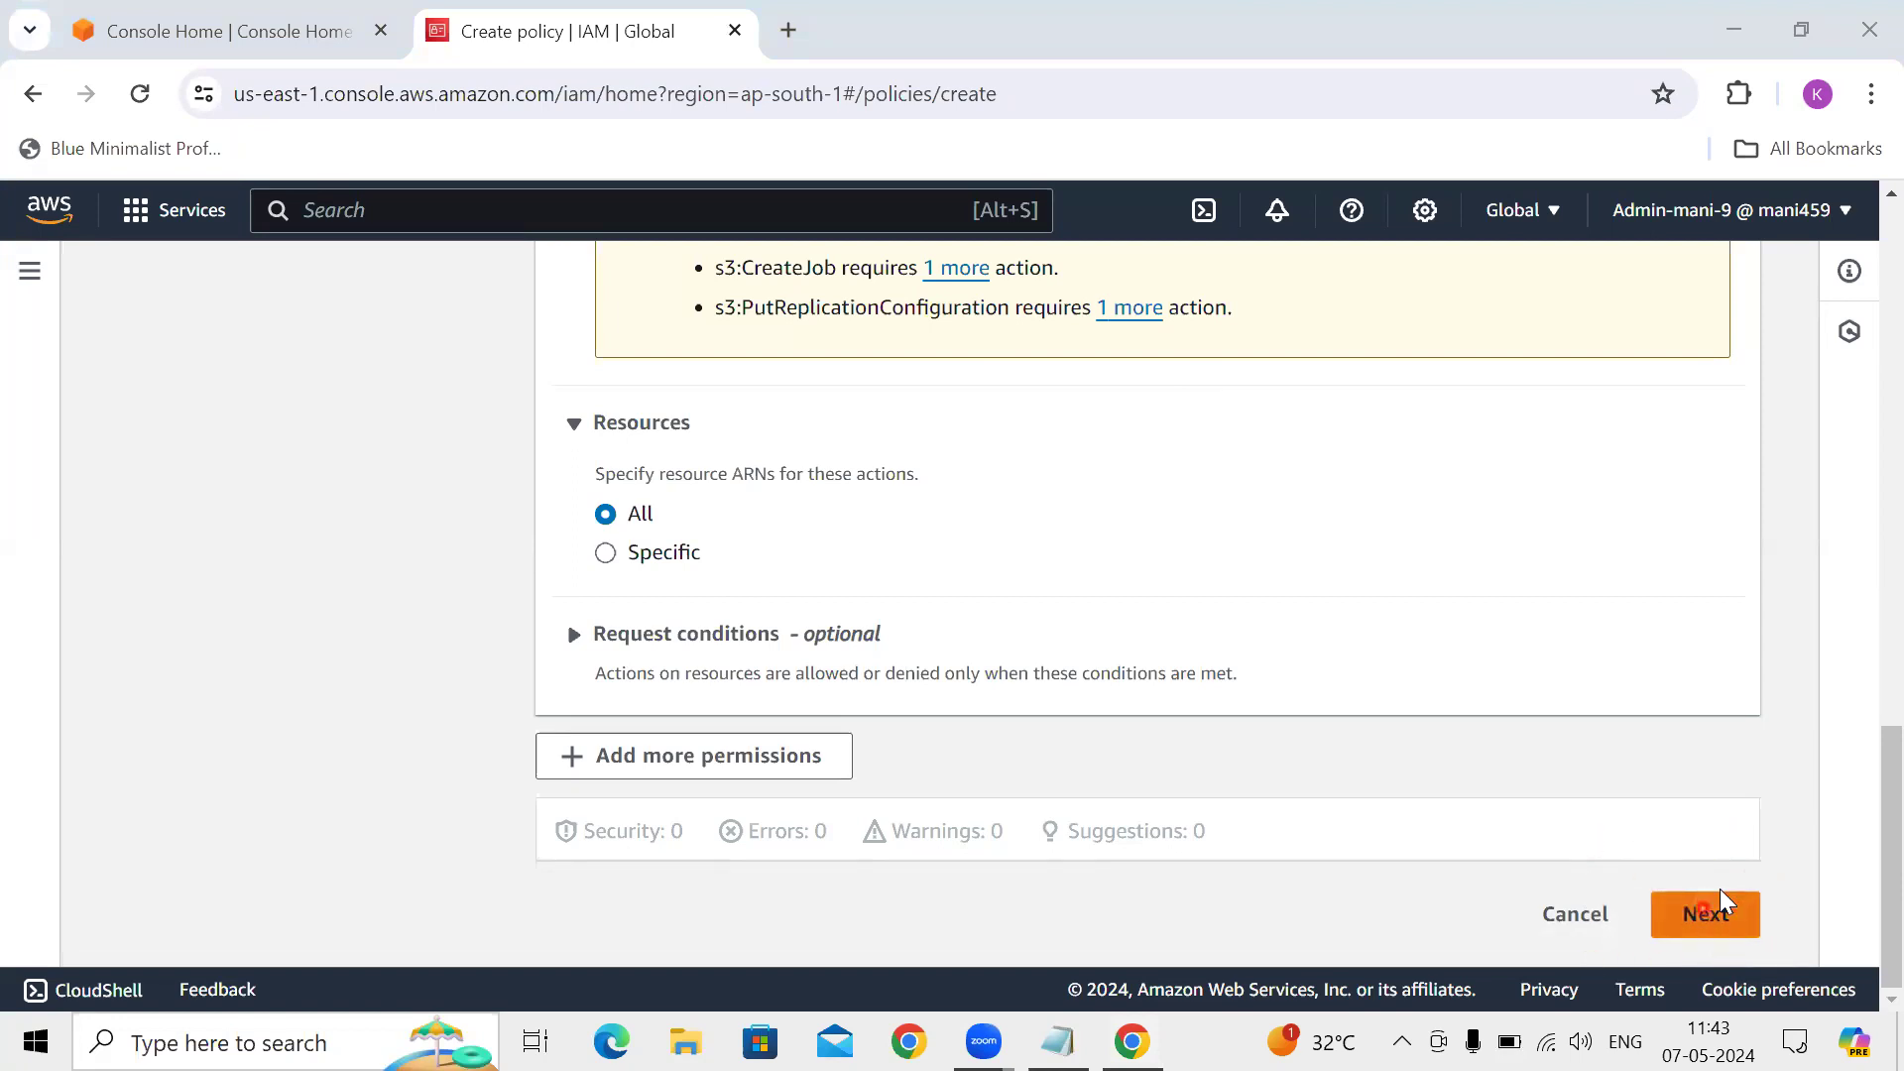
# Step: Move to the review step and name the policy s3denypolicy
pyautogui.click(1708, 913)
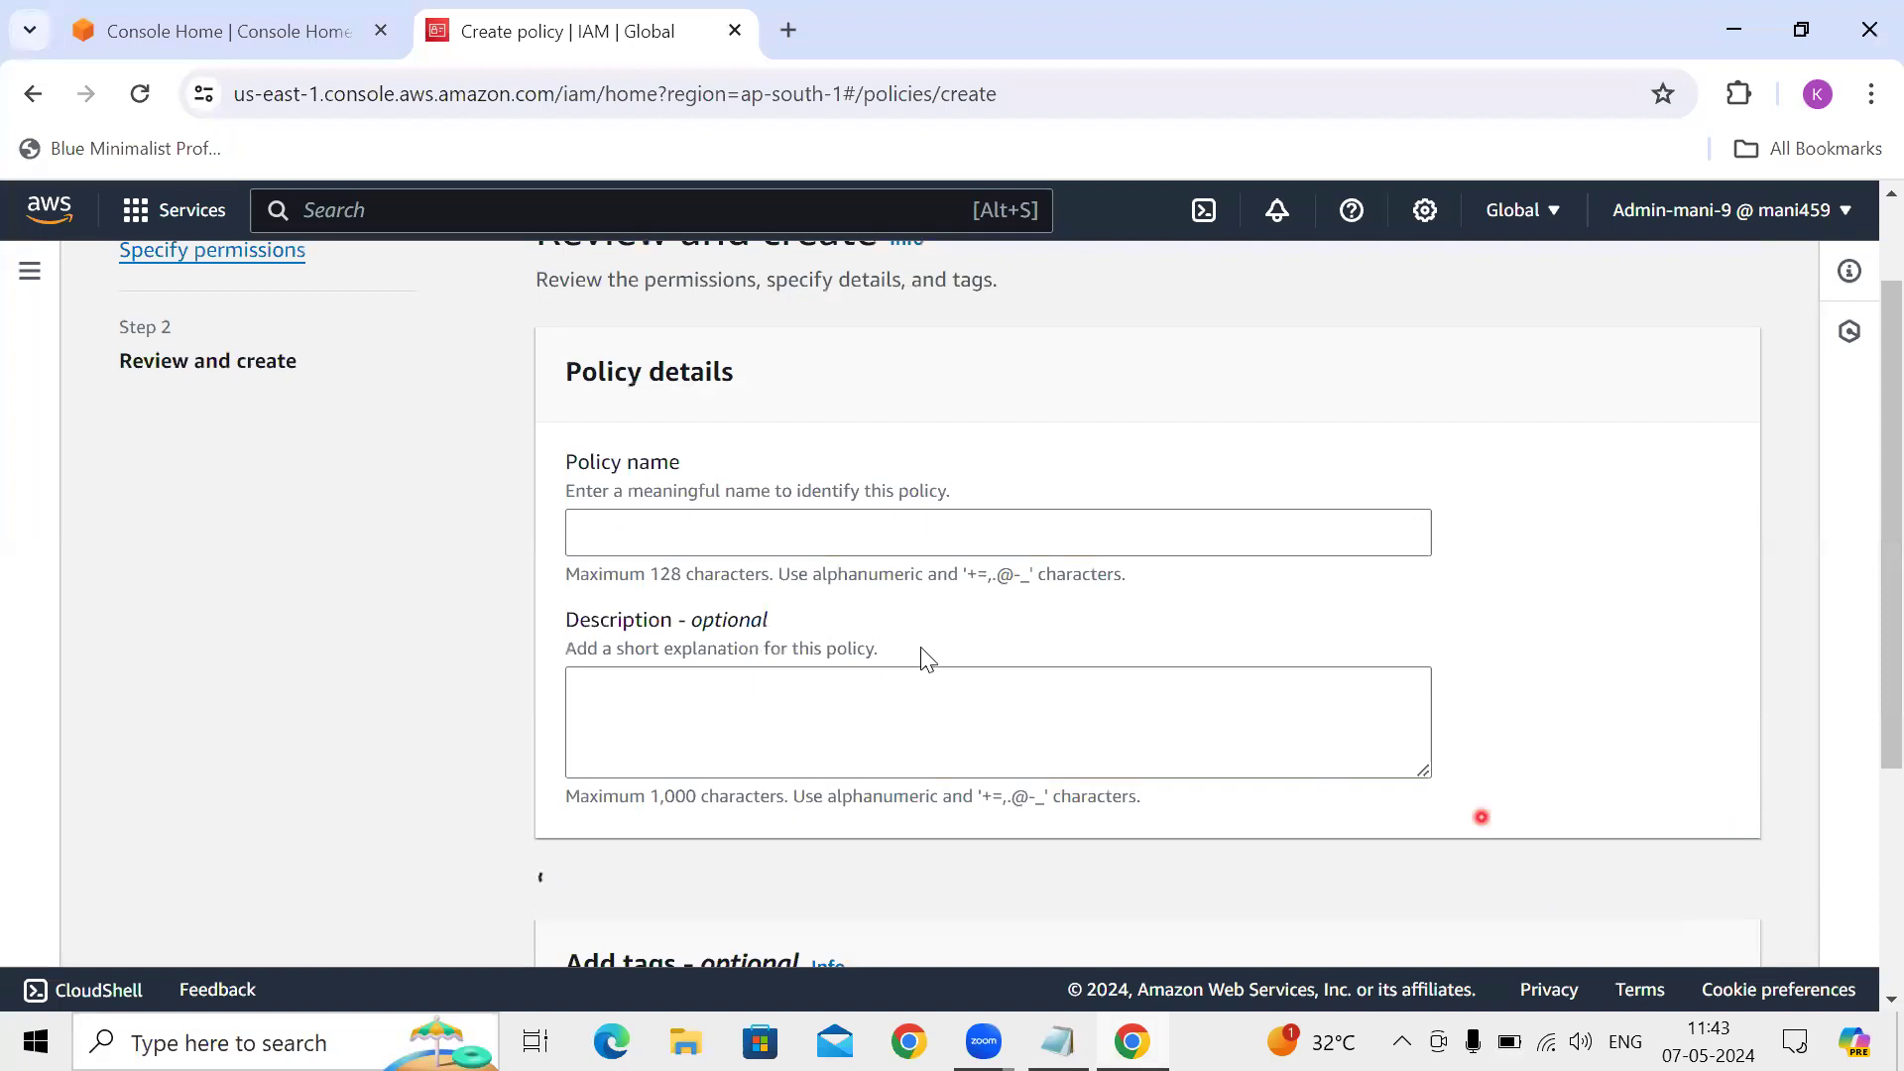
pyautogui.scroll(-3, 704, 536)
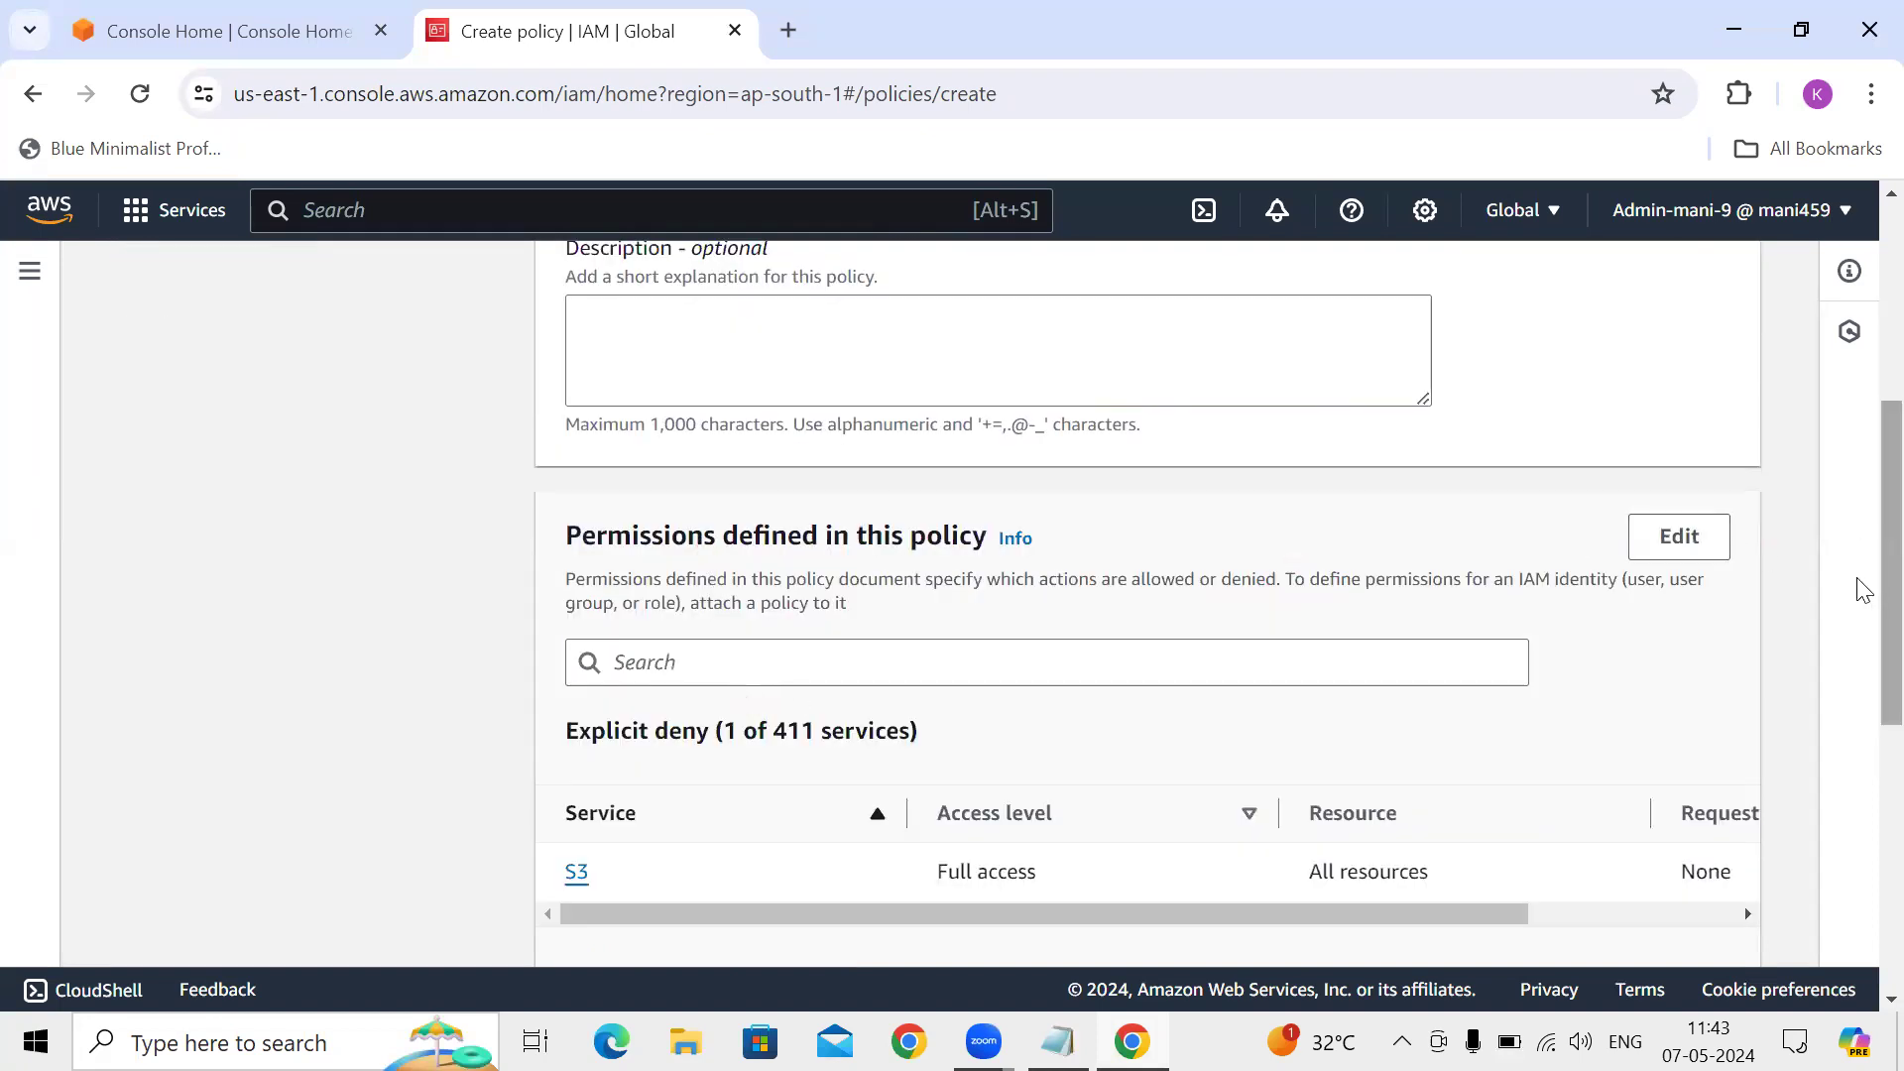
pyautogui.scroll(3, 1862, 451)
pyautogui.click(730, 662)
pyautogui.moveTo(556, 590); pyautogui.dragTo(701, 593)
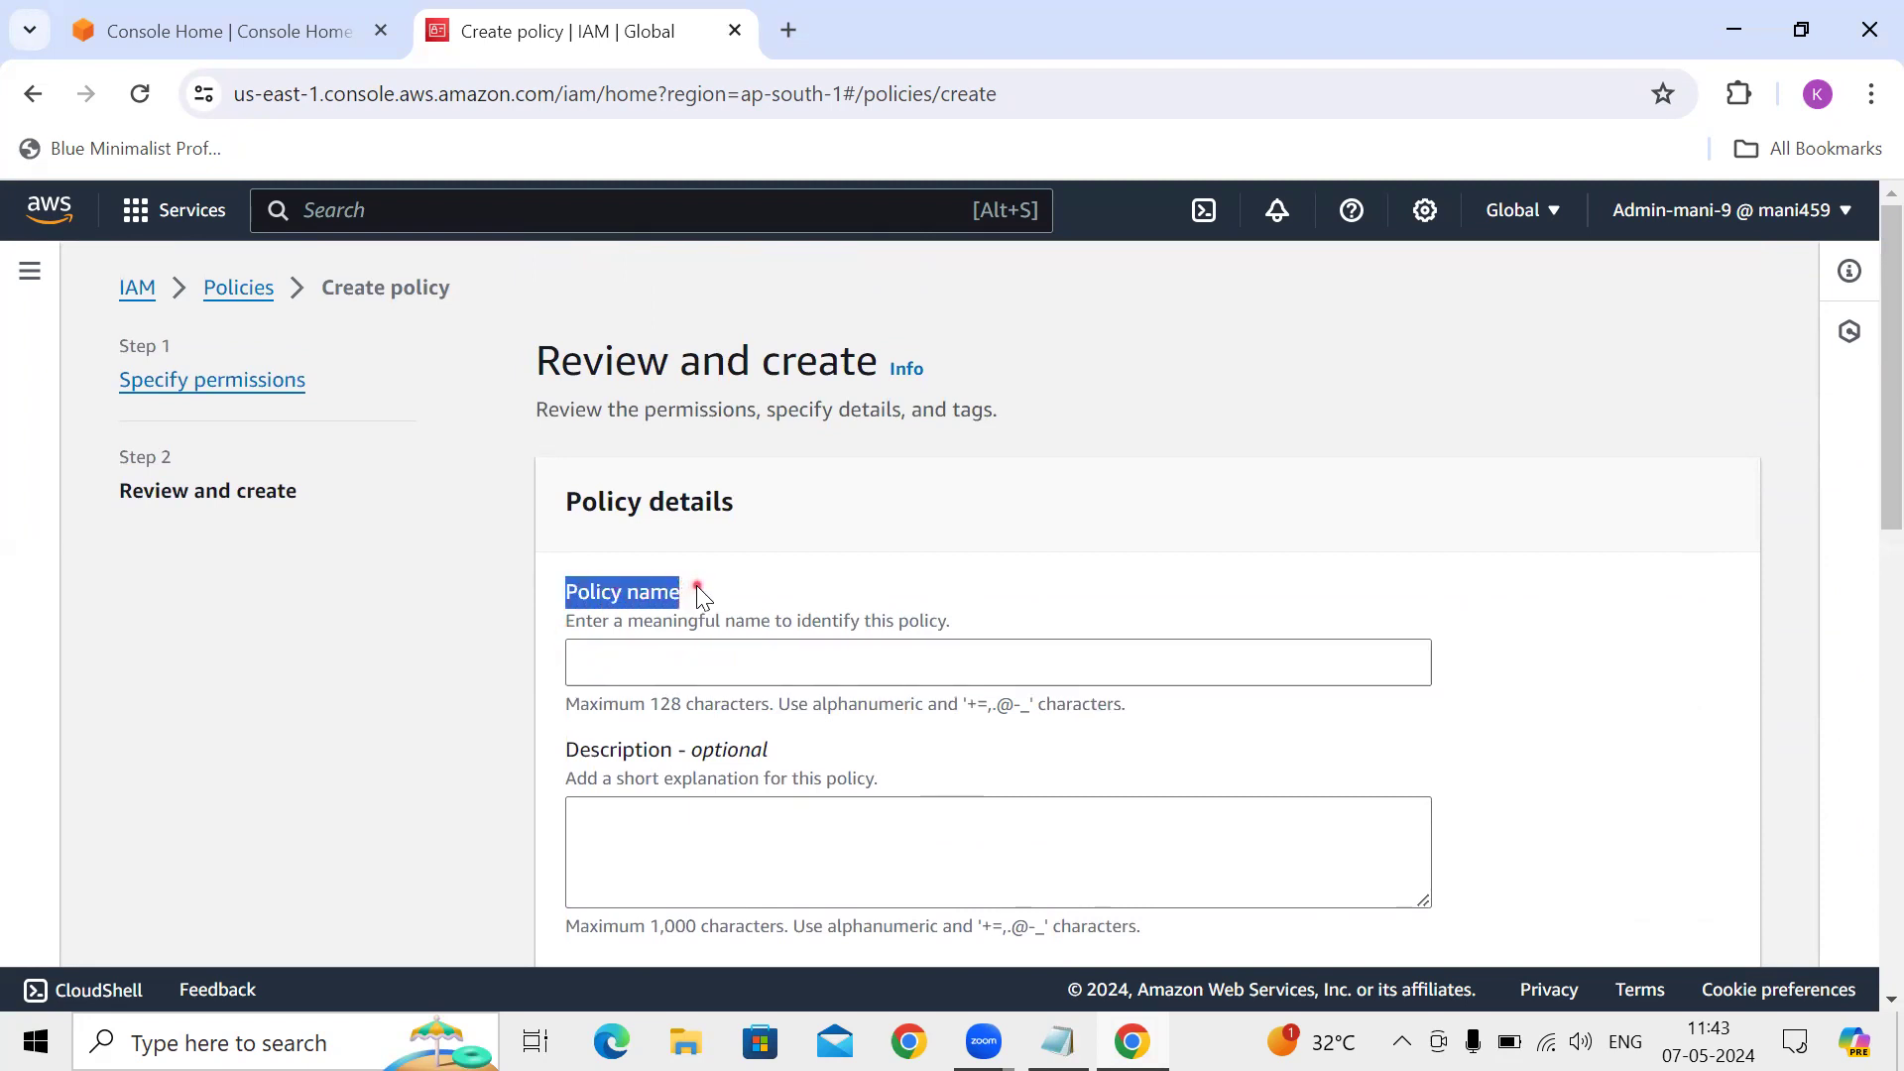
pyautogui.click(683, 663)
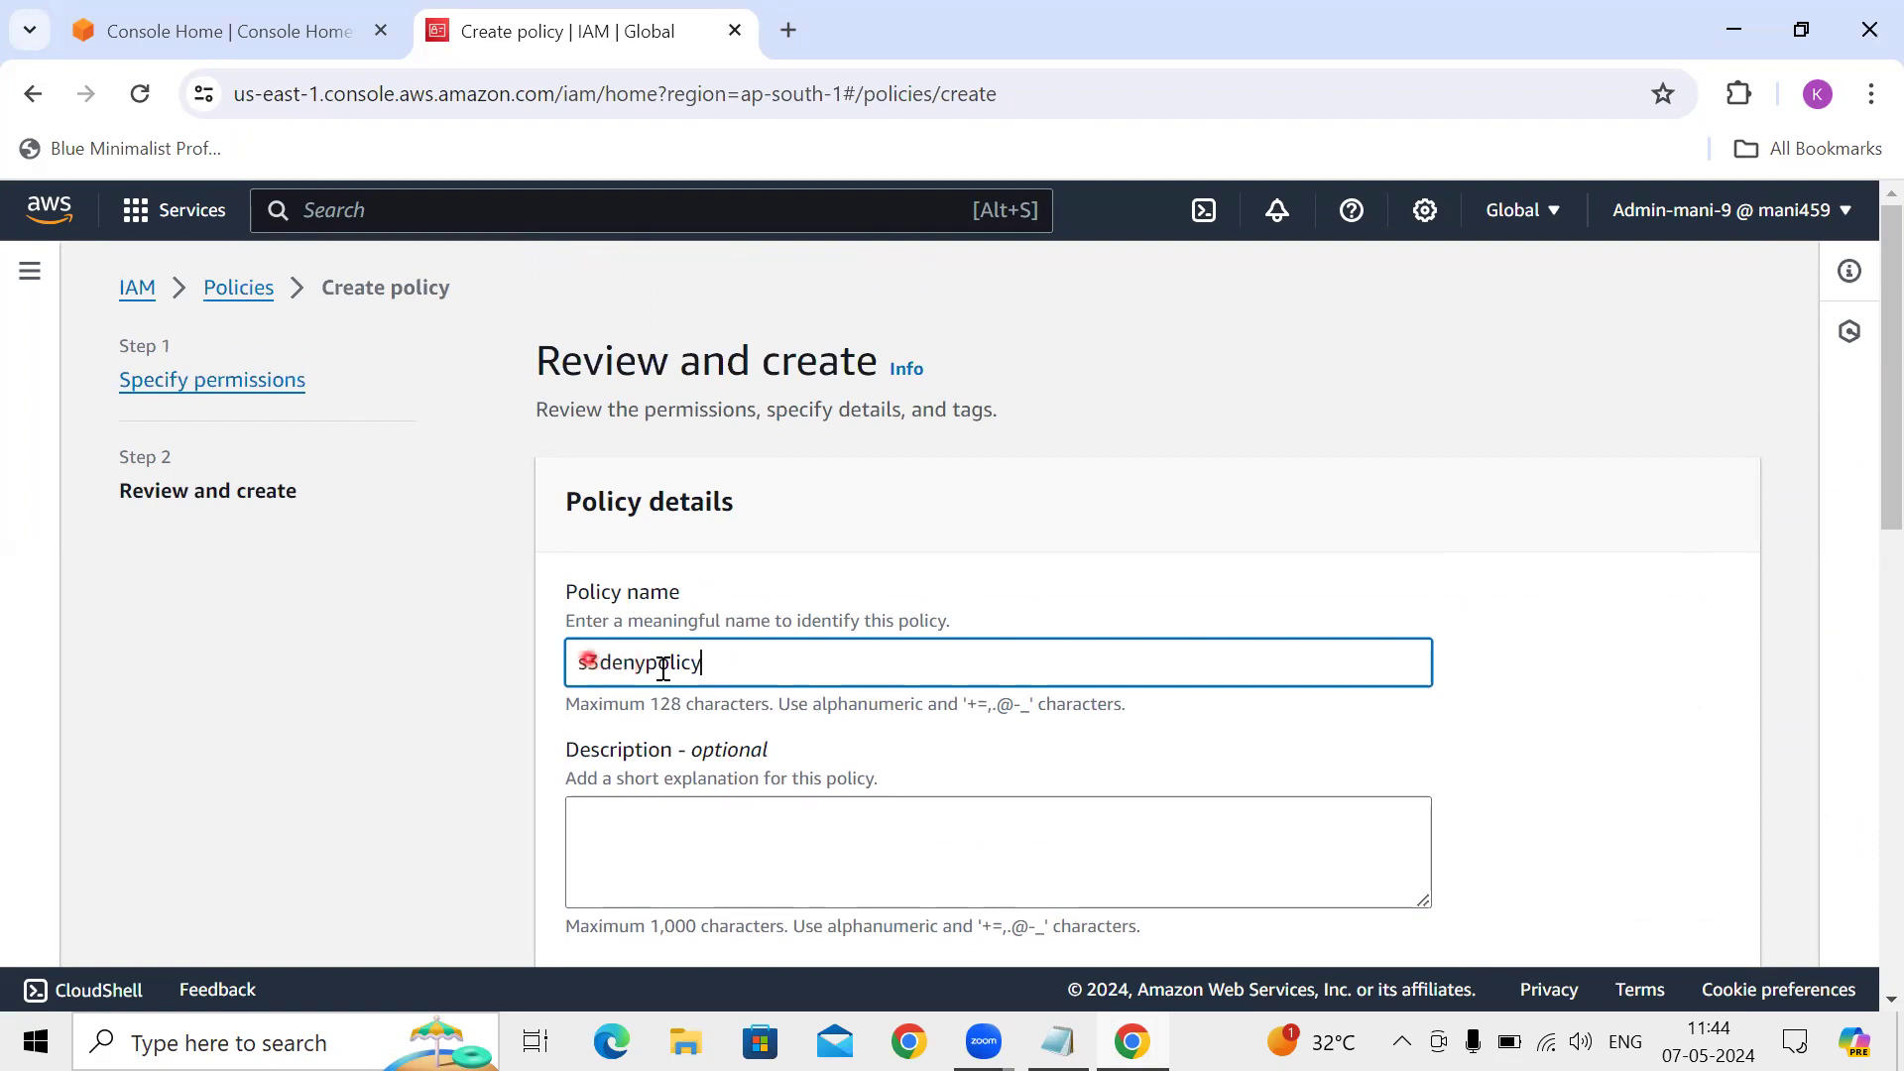
# Step: Review the optional description and the Permissions defined table showing the explicit S3 deny
pyautogui.scroll(-2, 1860, 416)
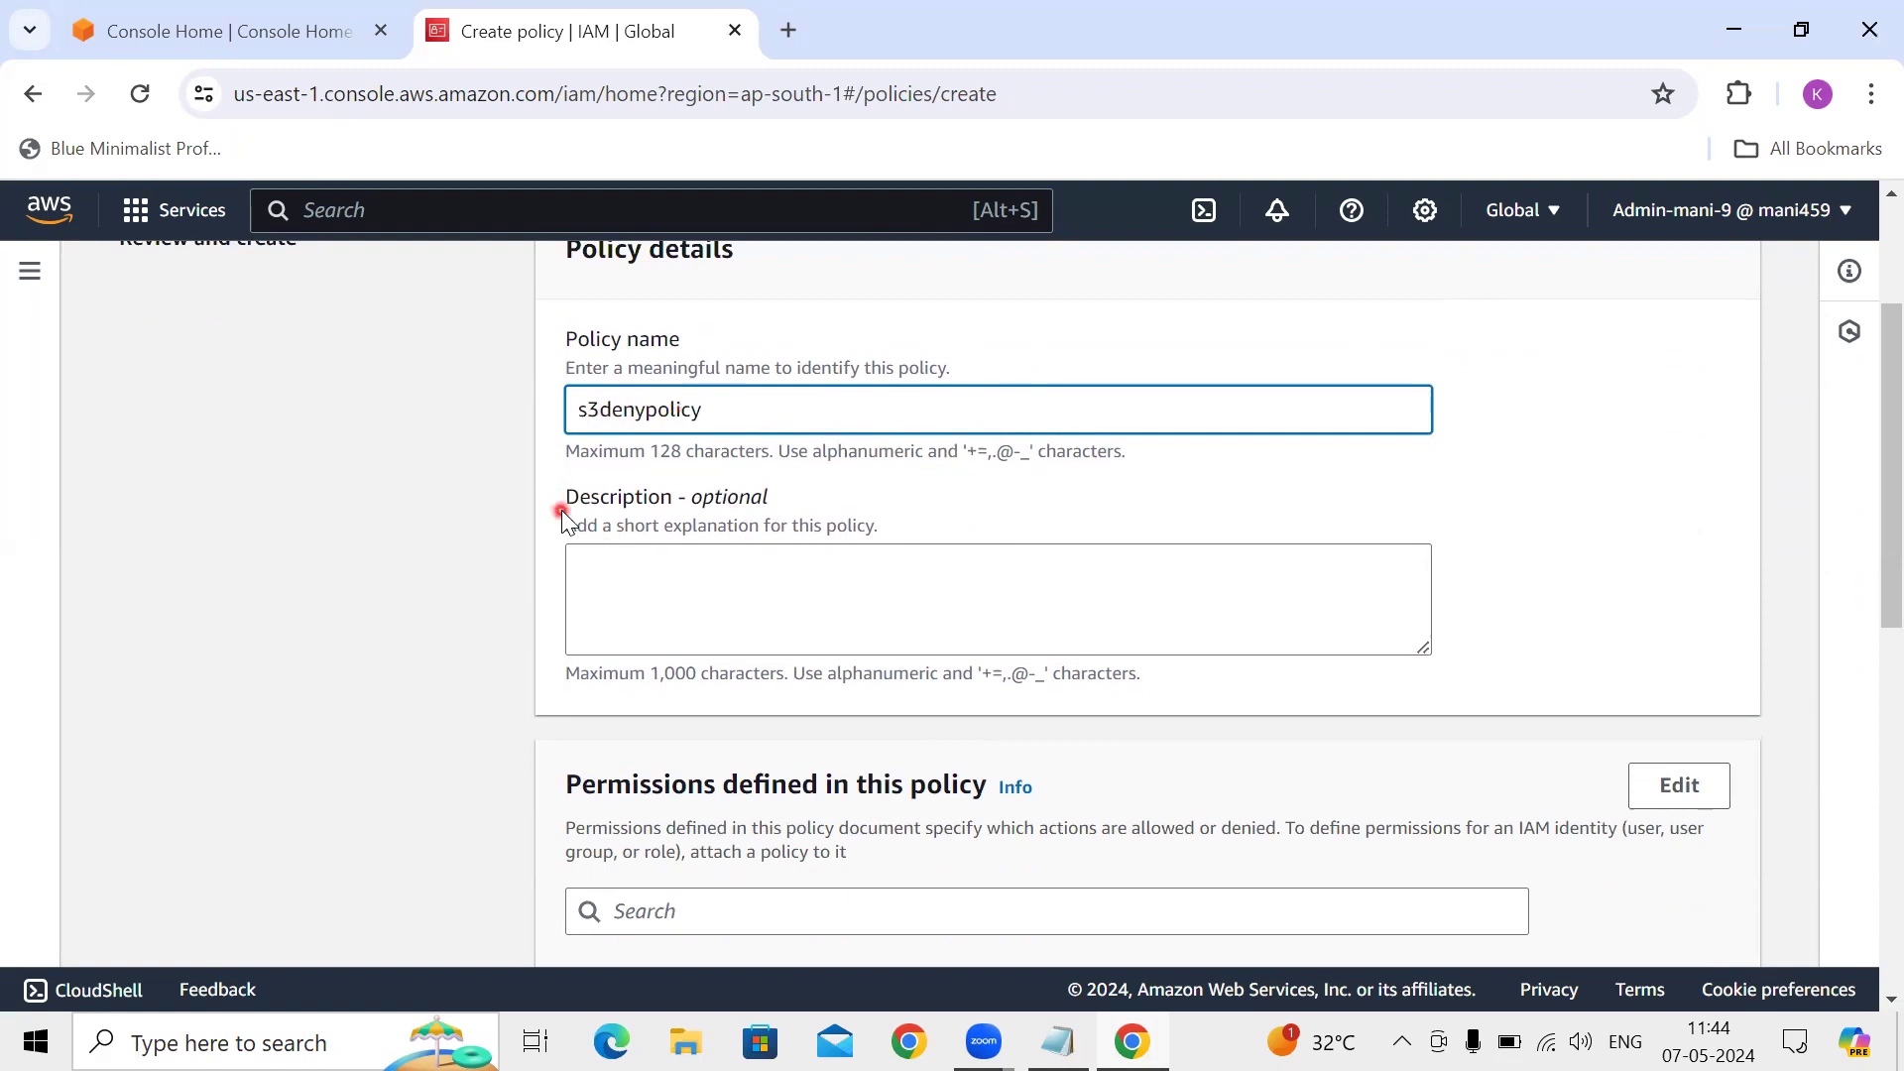
pyautogui.moveTo(576, 497); pyautogui.dragTo(770, 492)
pyautogui.click(605, 563)
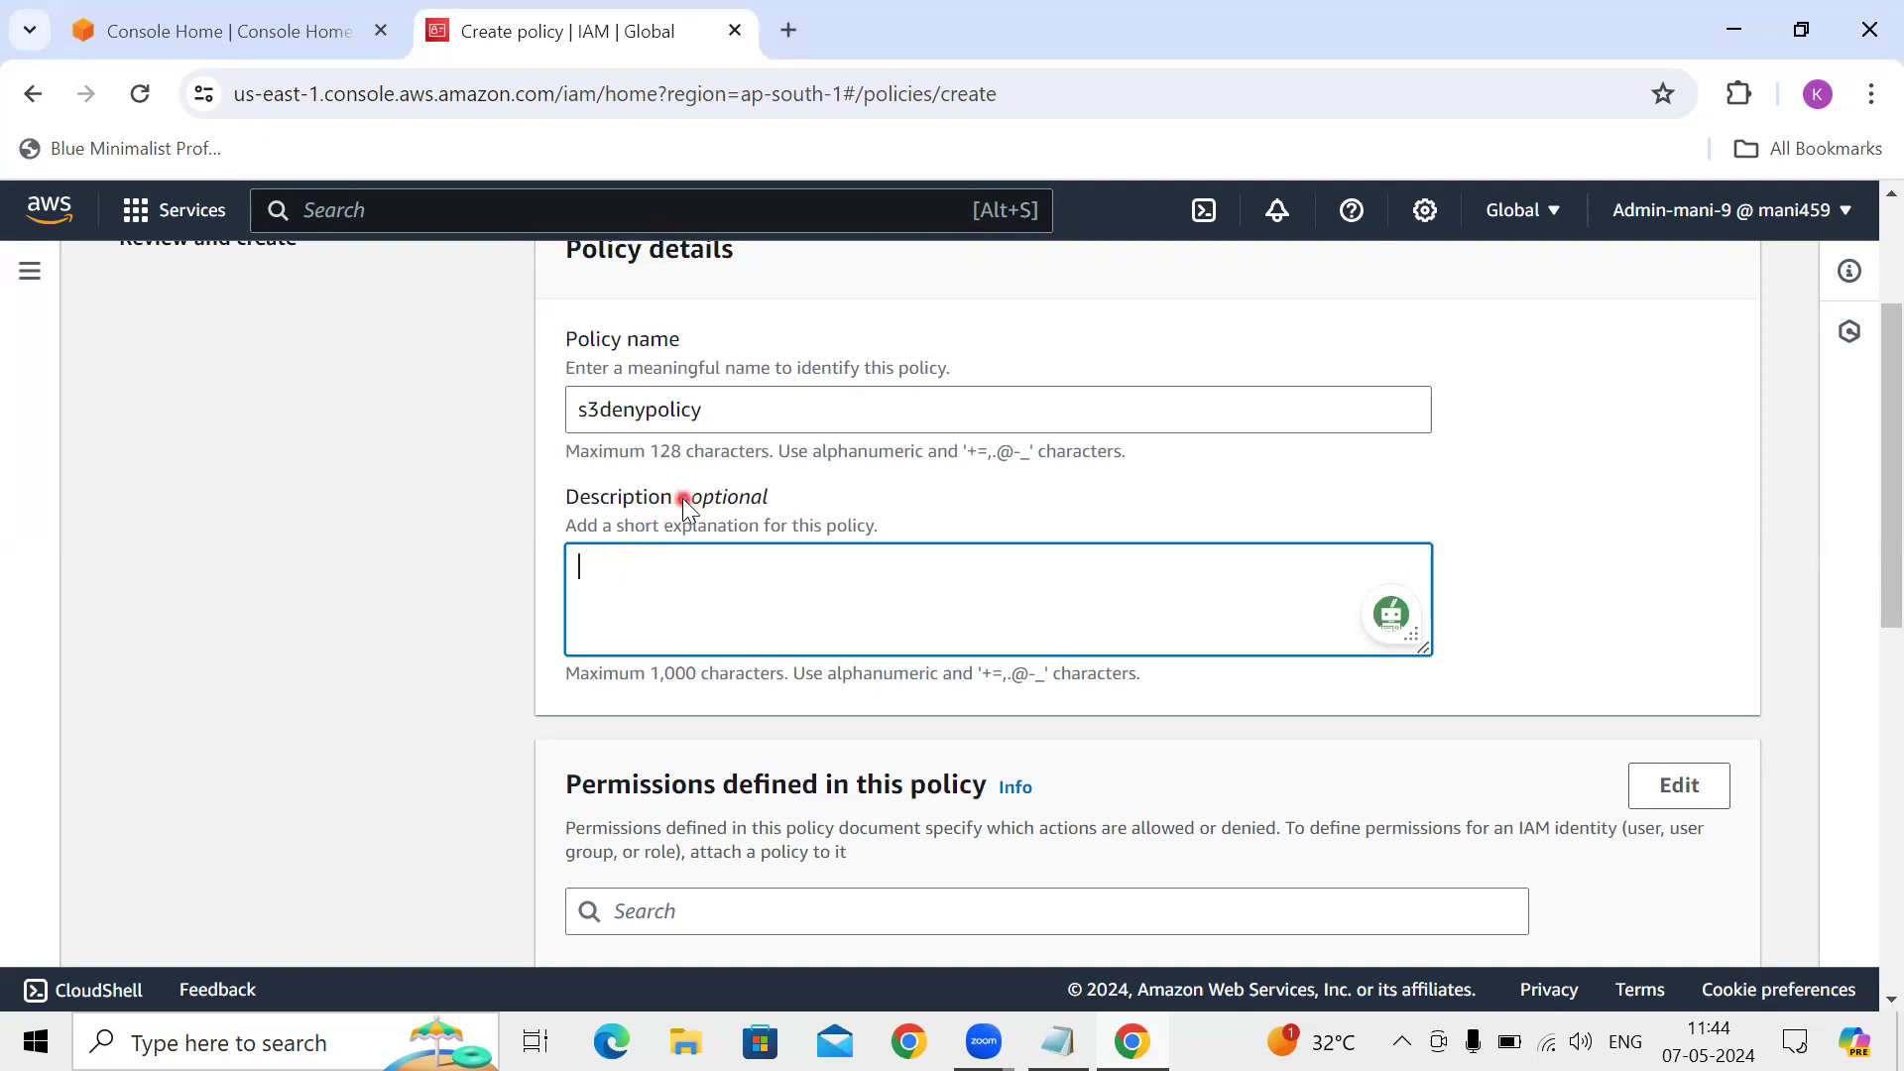
pyautogui.moveTo(692, 496); pyautogui.dragTo(782, 502)
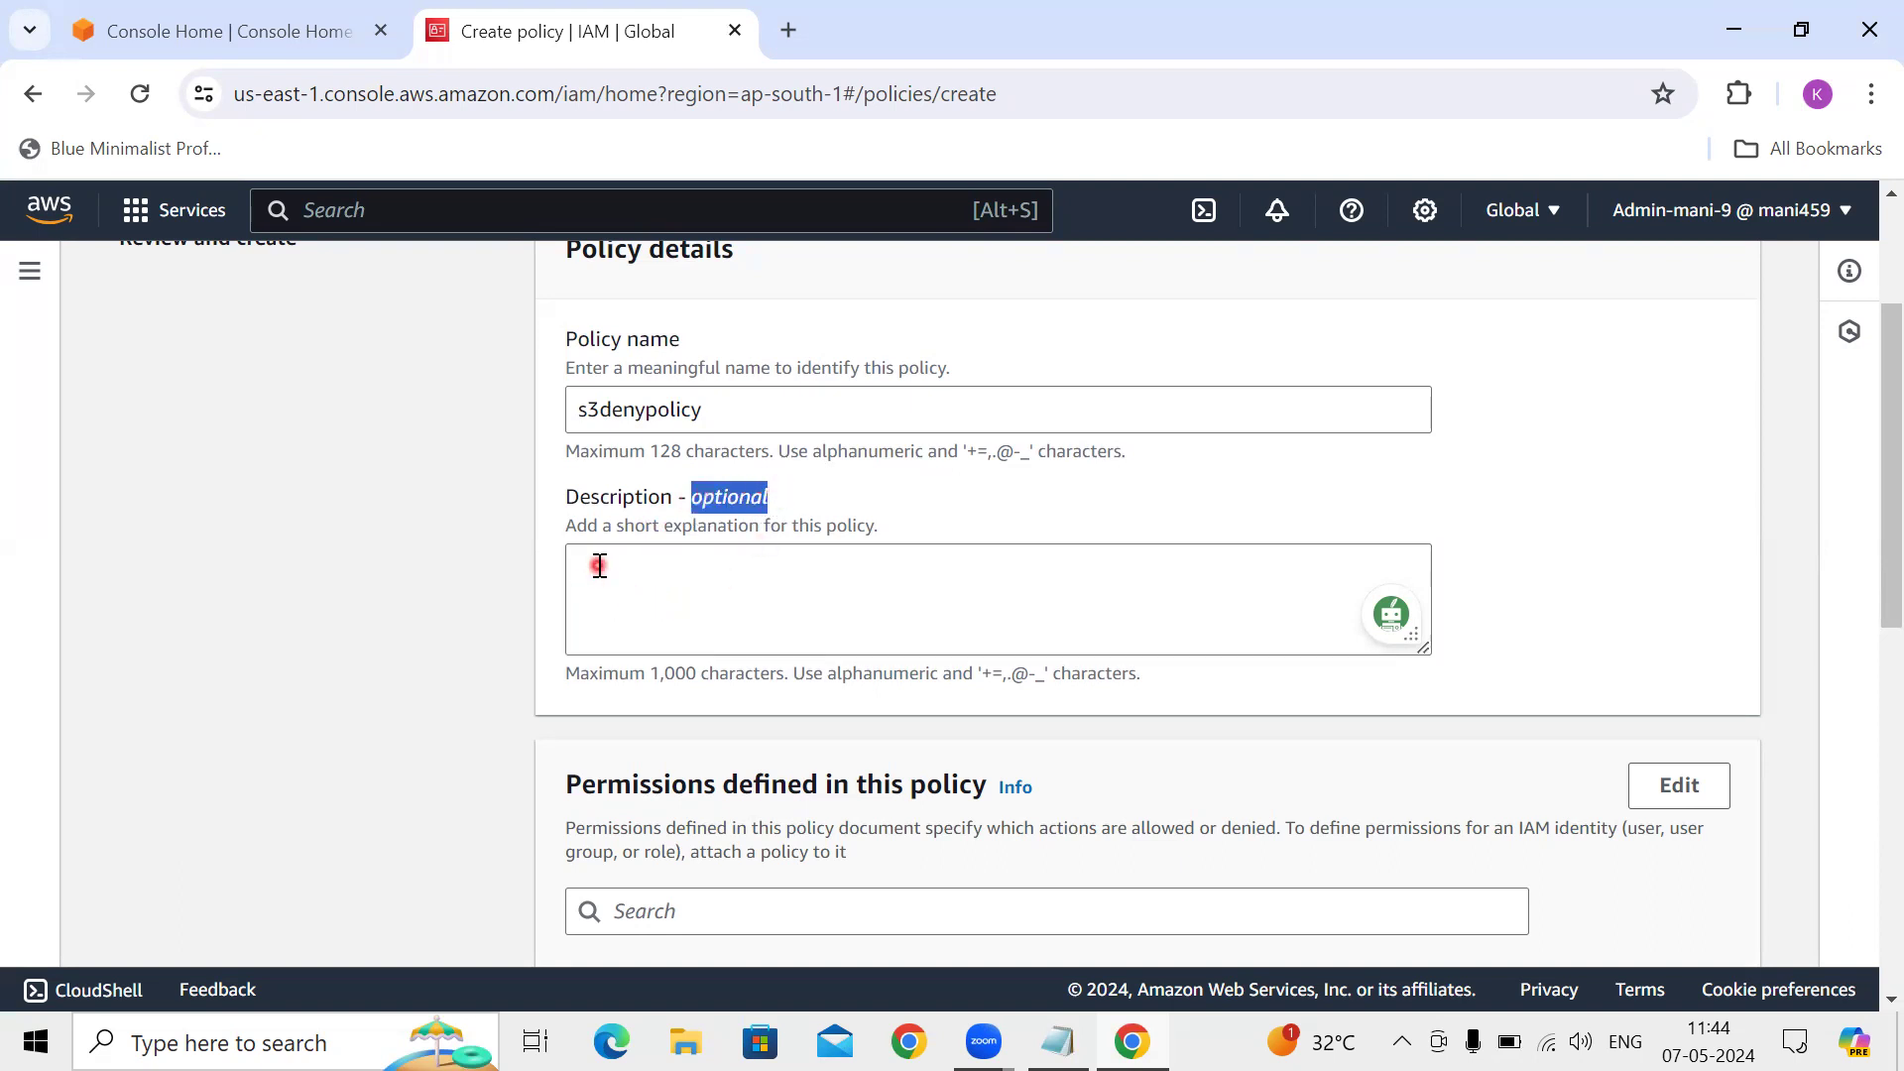
pyautogui.scroll(-2, 1857, 395)
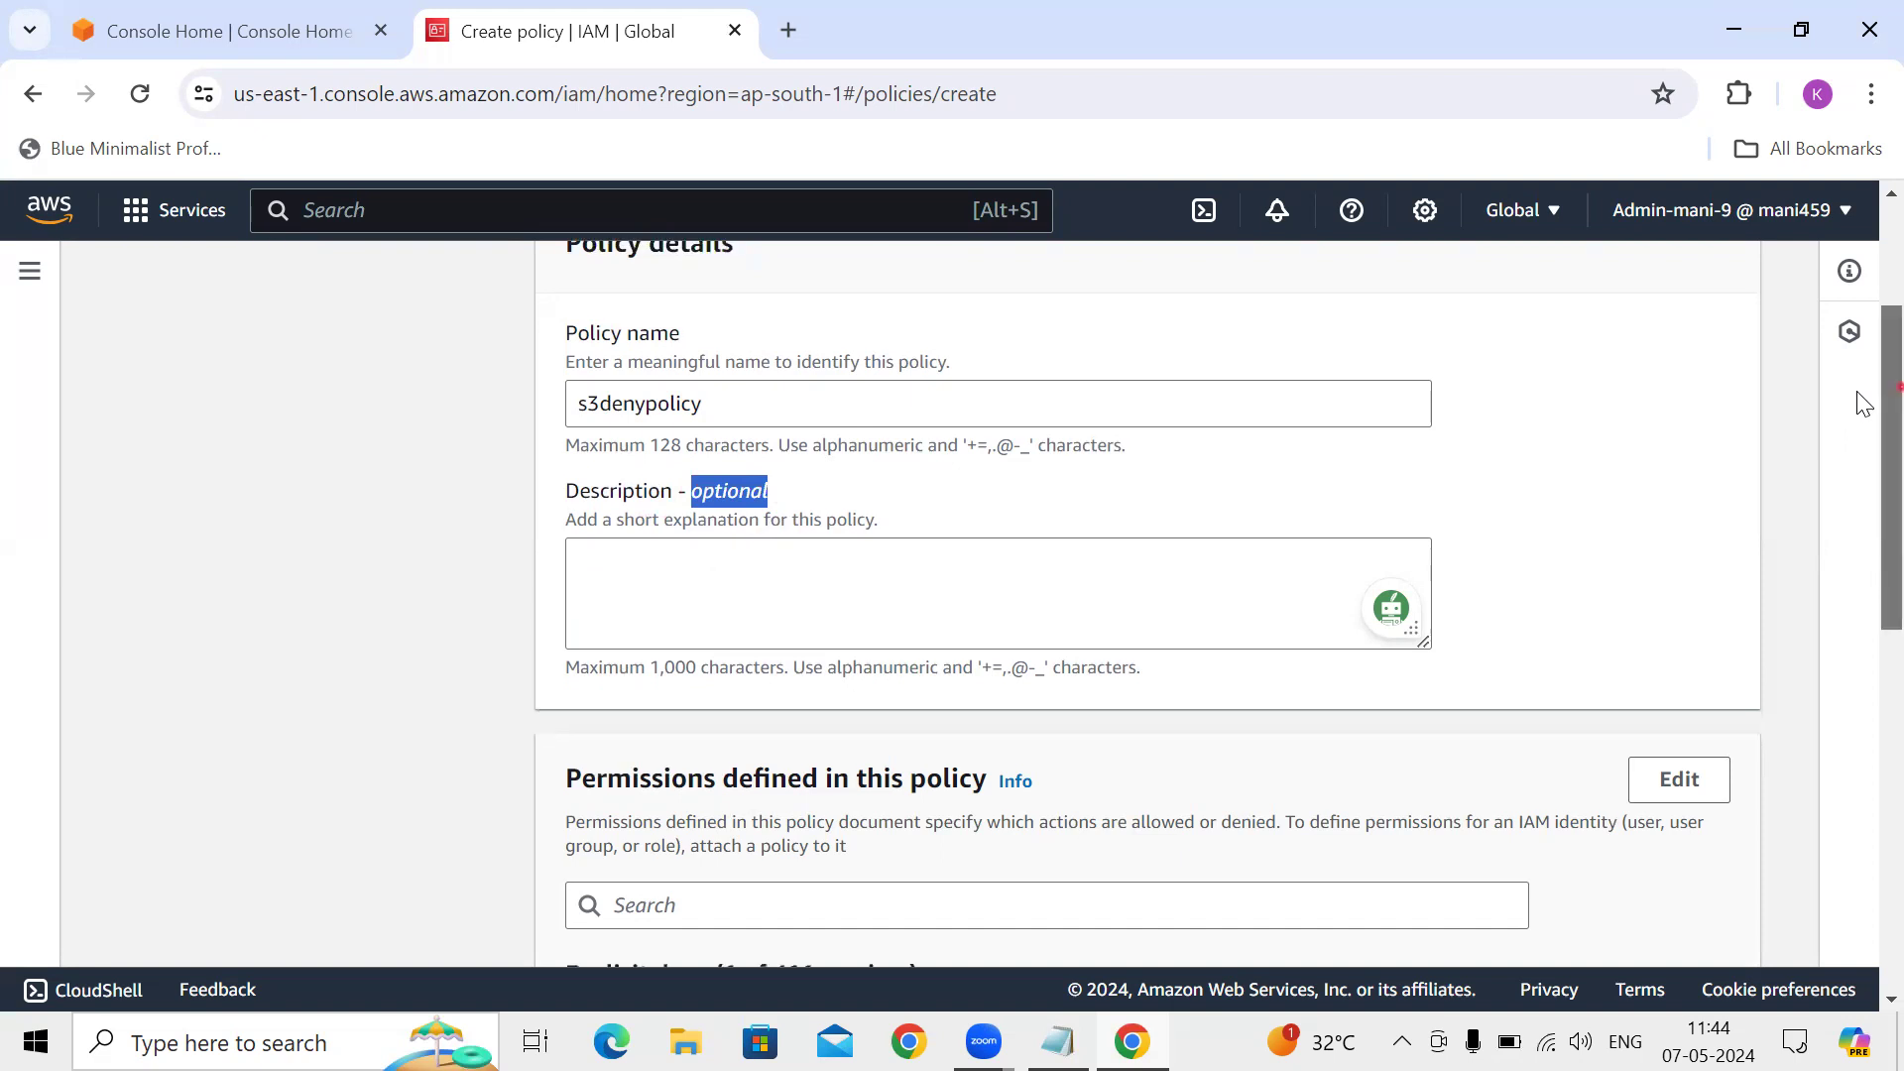
pyautogui.scroll(-3, 1863, 481)
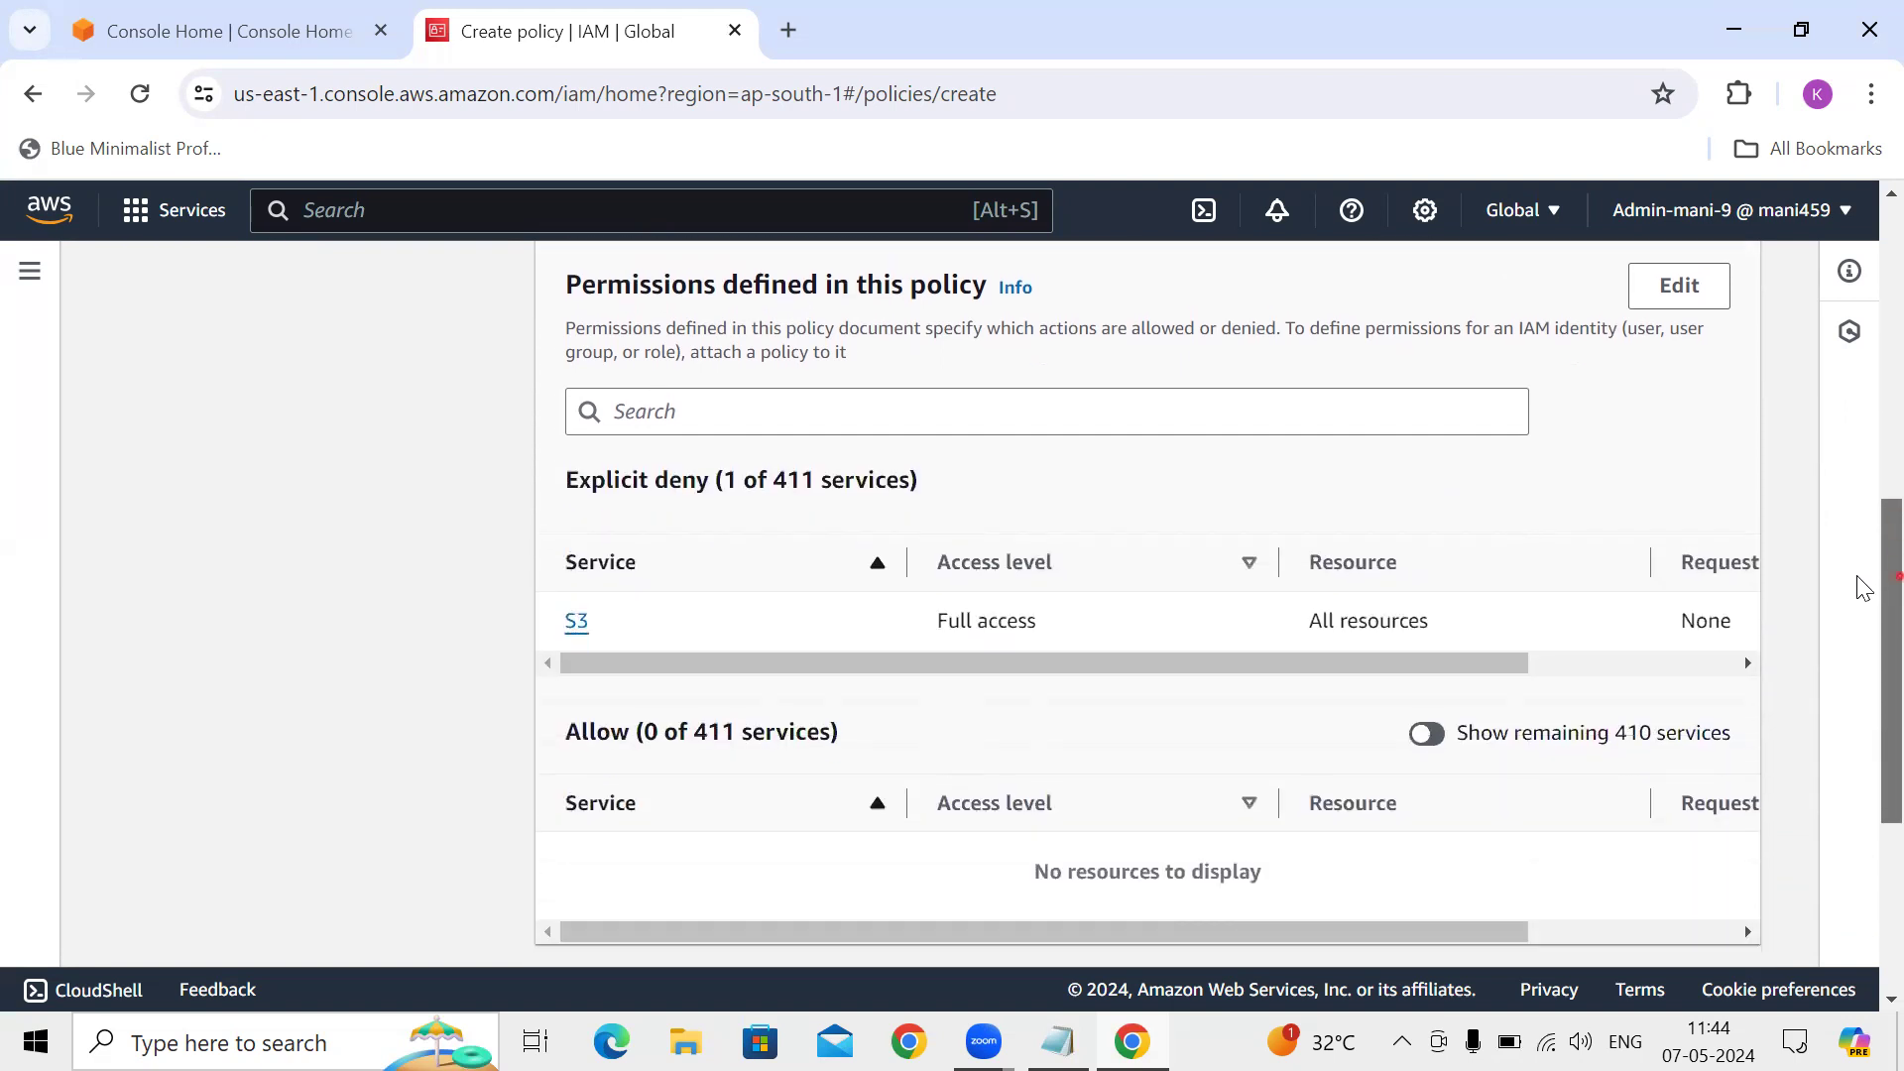
pyautogui.scroll(-1, 1862, 587)
pyautogui.scroll(-1, 1860, 656)
pyautogui.scroll(1, 1857, 635)
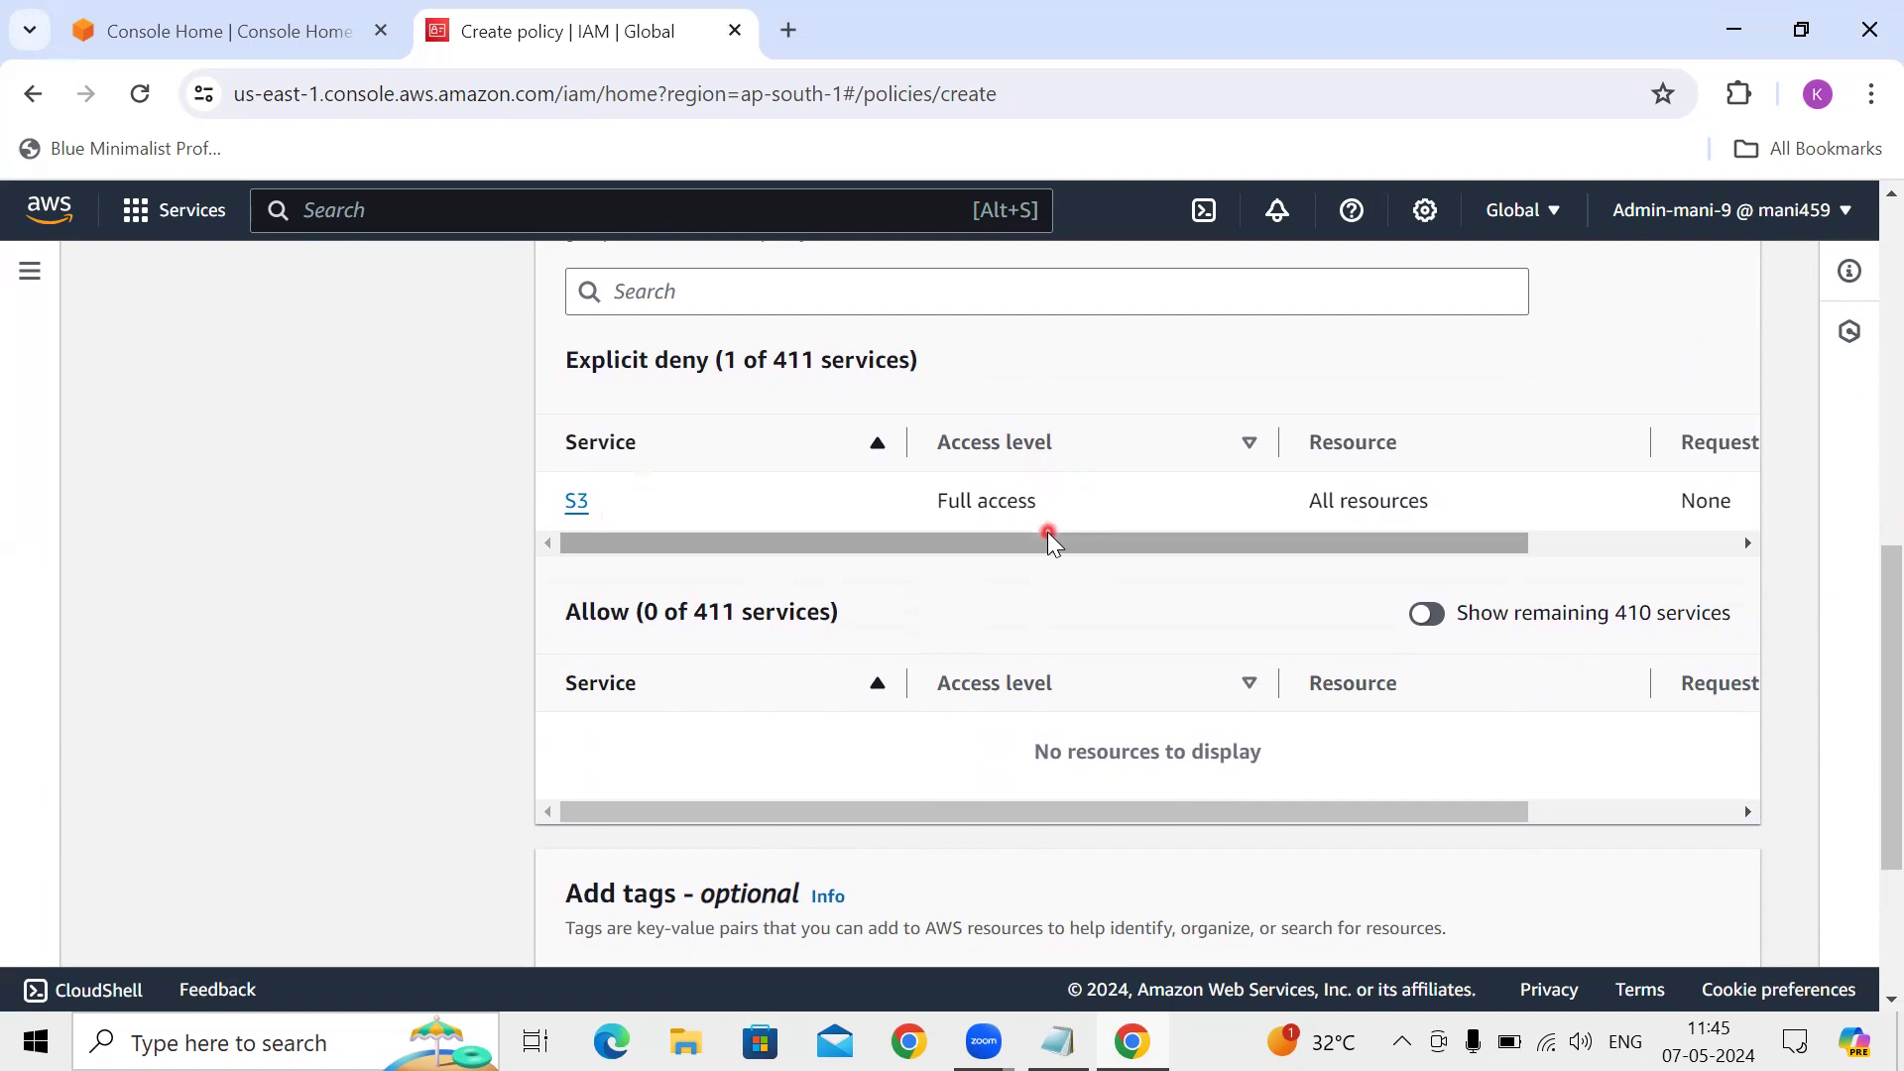
pyautogui.moveTo(1370, 547)
pyautogui.mouseDown()
pyautogui.moveTo(1610, 523)
pyautogui.moveTo(1354, 535)
pyautogui.mouseUp()
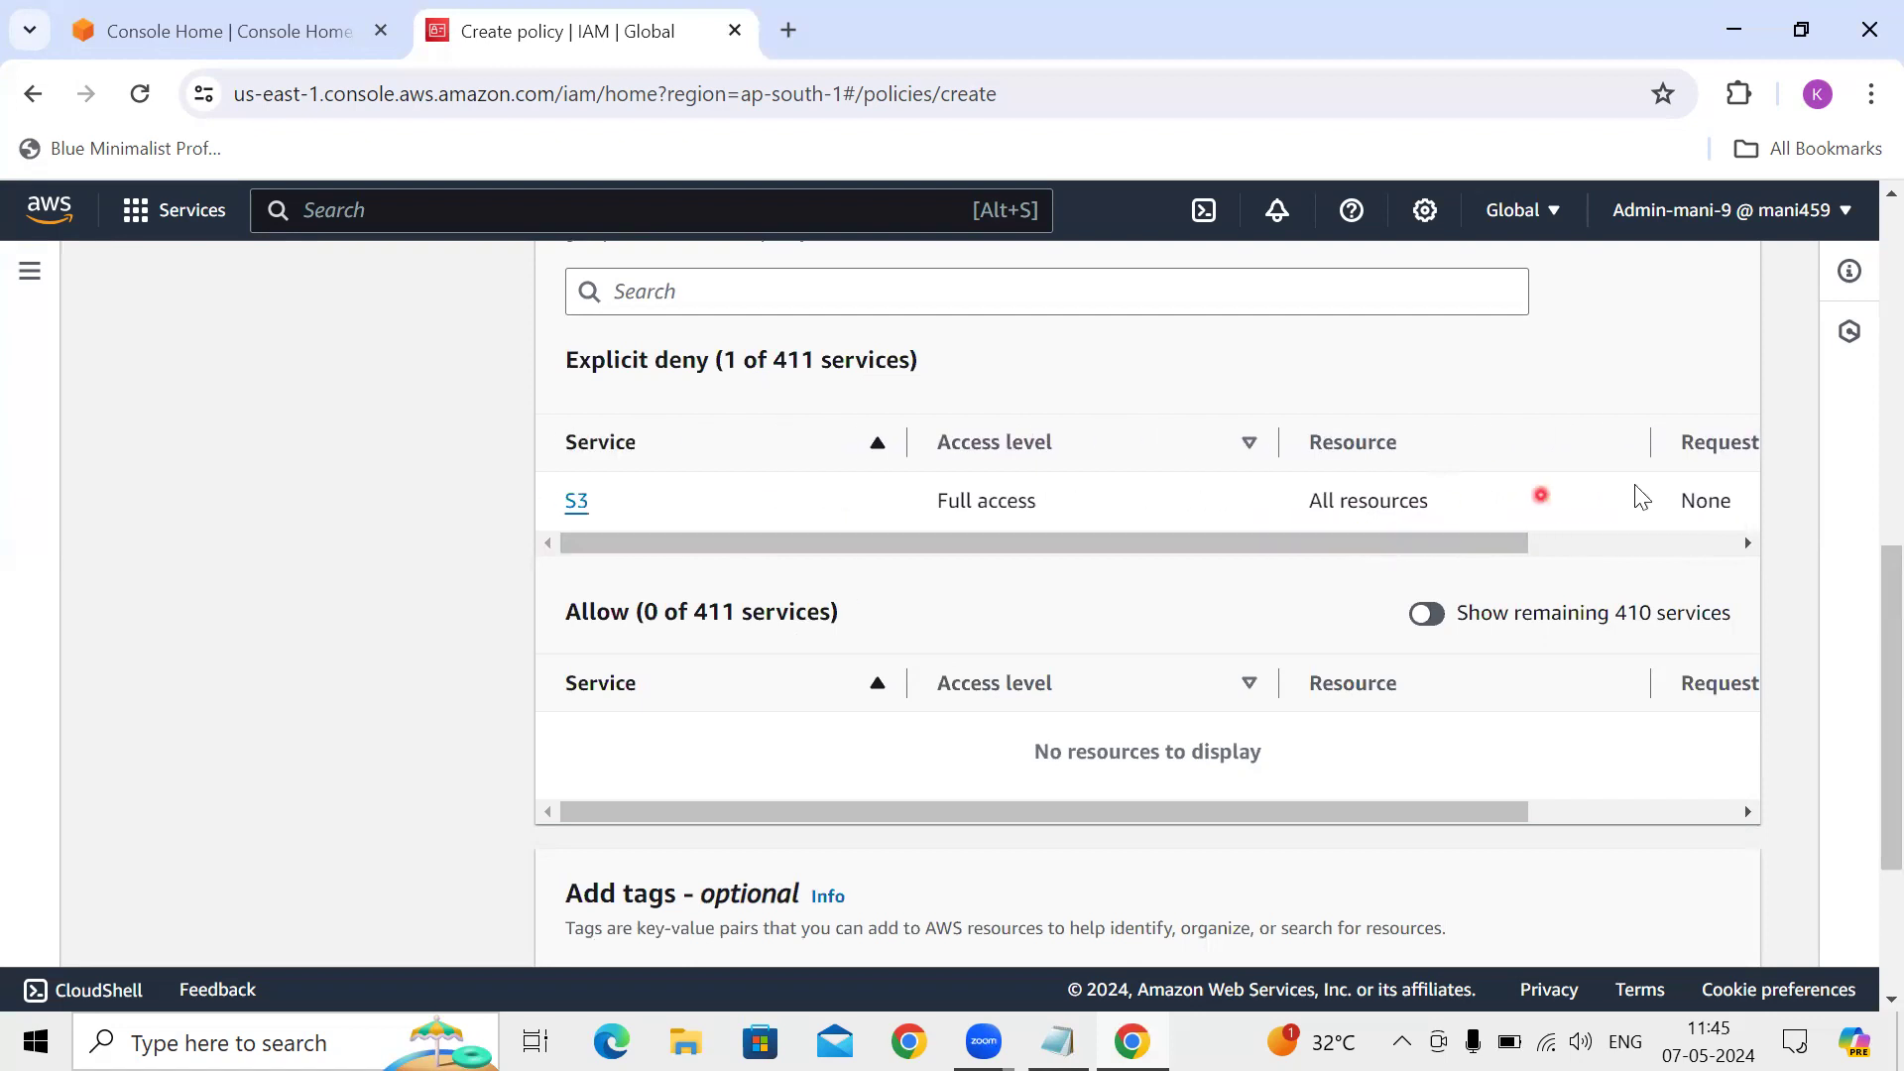
pyautogui.moveTo(1890, 571); pyautogui.dragTo(1857, 726)
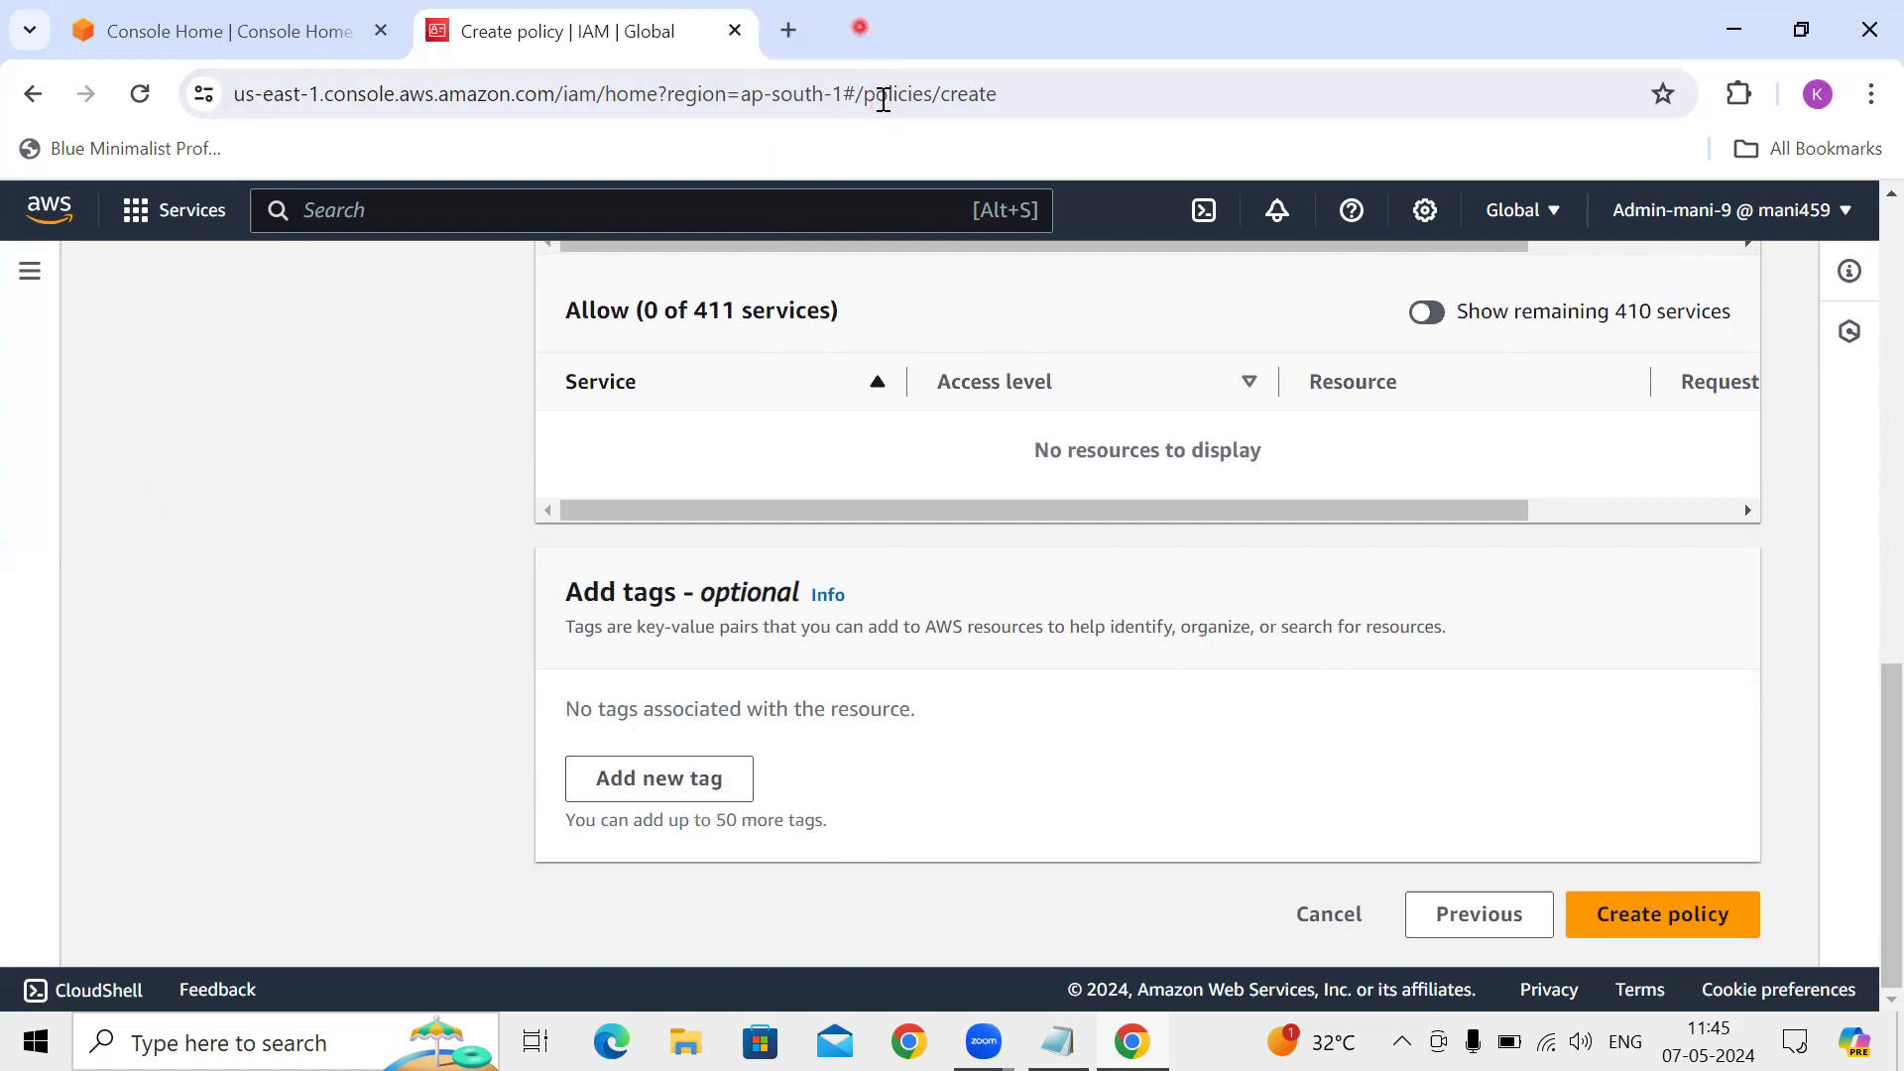
pyautogui.moveTo(93, 522); pyautogui.dragTo(129, 492)
pyautogui.moveTo(157, 424)
pyautogui.mouseDown()
pyautogui.moveTo(173, 466)
pyautogui.moveTo(234, 466)
pyautogui.mouseUp()
pyautogui.moveTo(270, 389); pyautogui.dragTo(289, 421)
pyautogui.click(300, 455)
pyautogui.moveTo(343, 349)
pyautogui.mouseDown()
pyautogui.moveTo(367, 382)
pyautogui.moveTo(426, 319)
pyautogui.moveTo(382, 451)
pyautogui.mouseUp()
pyautogui.moveTo(417, 271)
pyautogui.mouseDown()
pyautogui.moveTo(456, 402)
pyautogui.moveTo(458, 322)
pyautogui.mouseUp()
pyautogui.moveTo(474, 246); pyautogui.dragTo(507, 365)
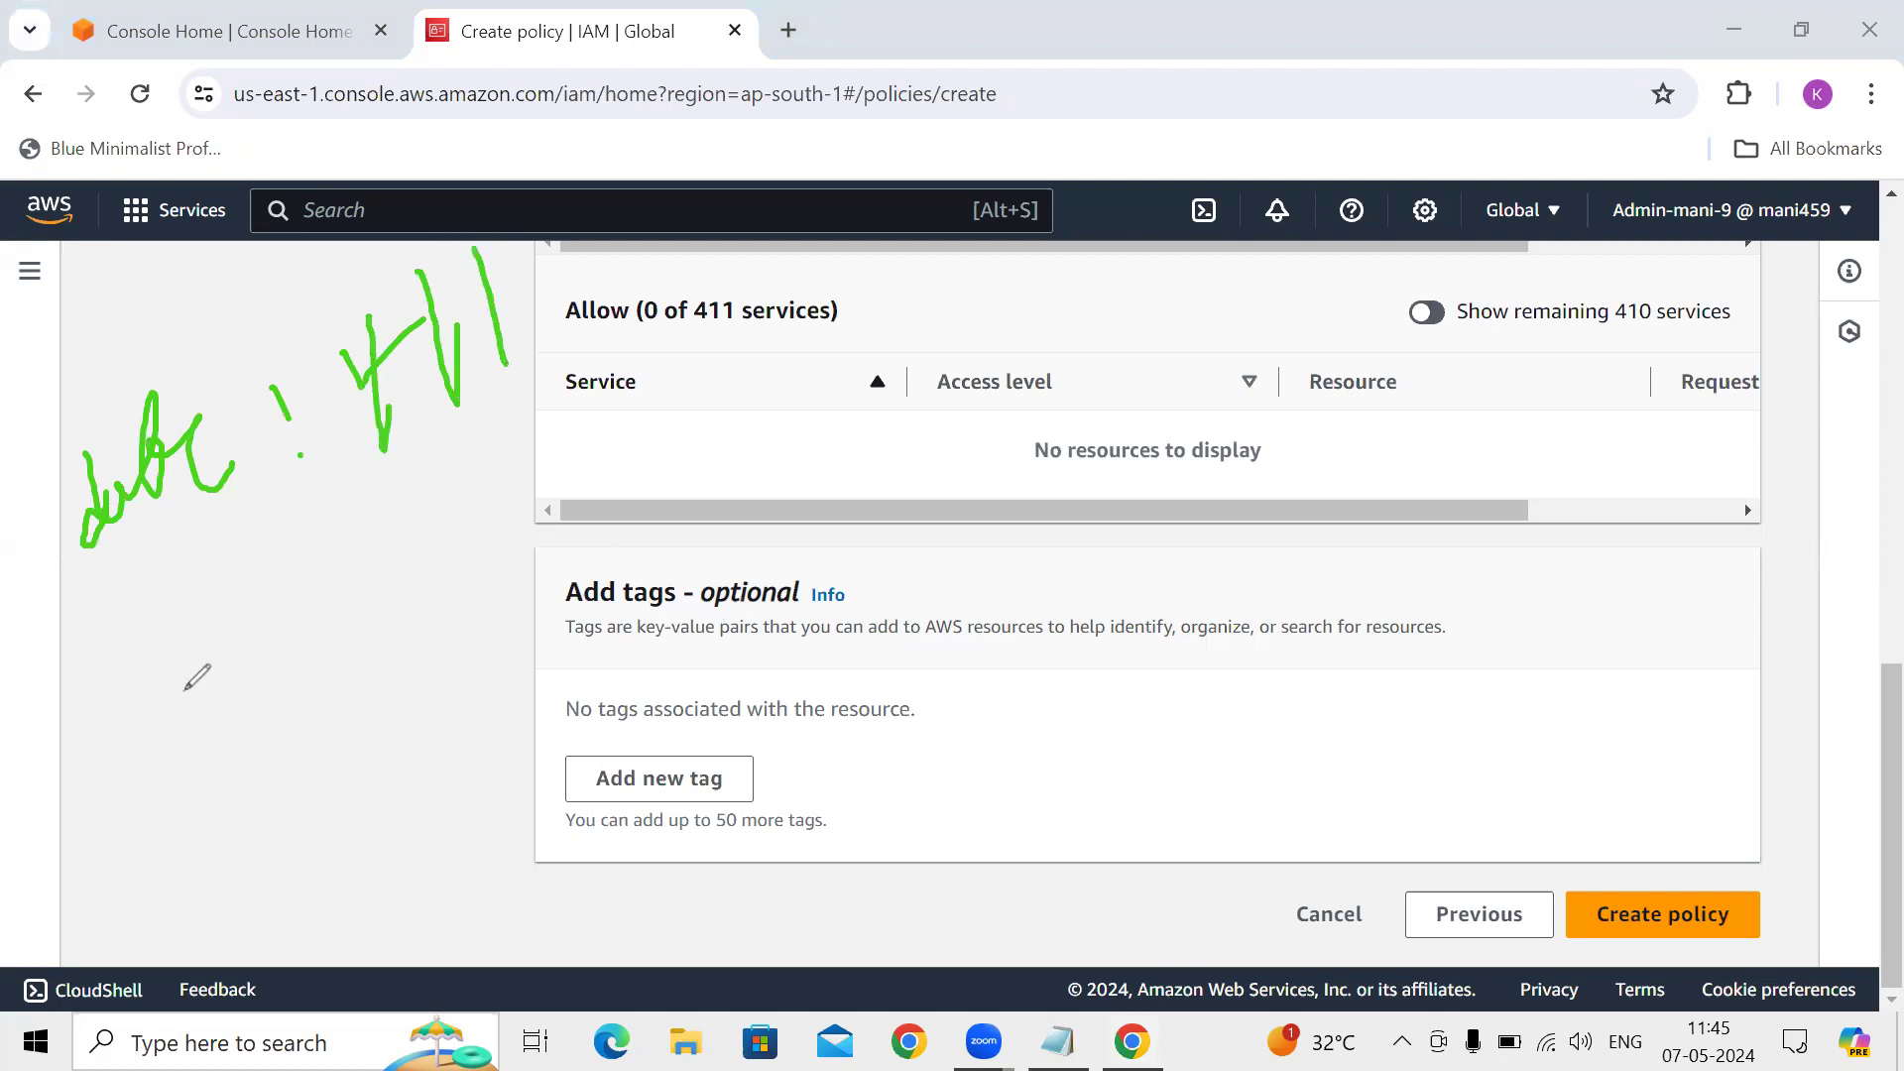
pyautogui.moveTo(130, 661); pyautogui.dragTo(140, 604)
pyautogui.moveTo(125, 588)
pyautogui.mouseDown()
pyautogui.moveTo(165, 616)
pyautogui.moveTo(260, 535)
pyautogui.moveTo(283, 575)
pyautogui.moveTo(302, 538)
pyautogui.mouseUp()
pyautogui.click(349, 516)
pyautogui.click(358, 553)
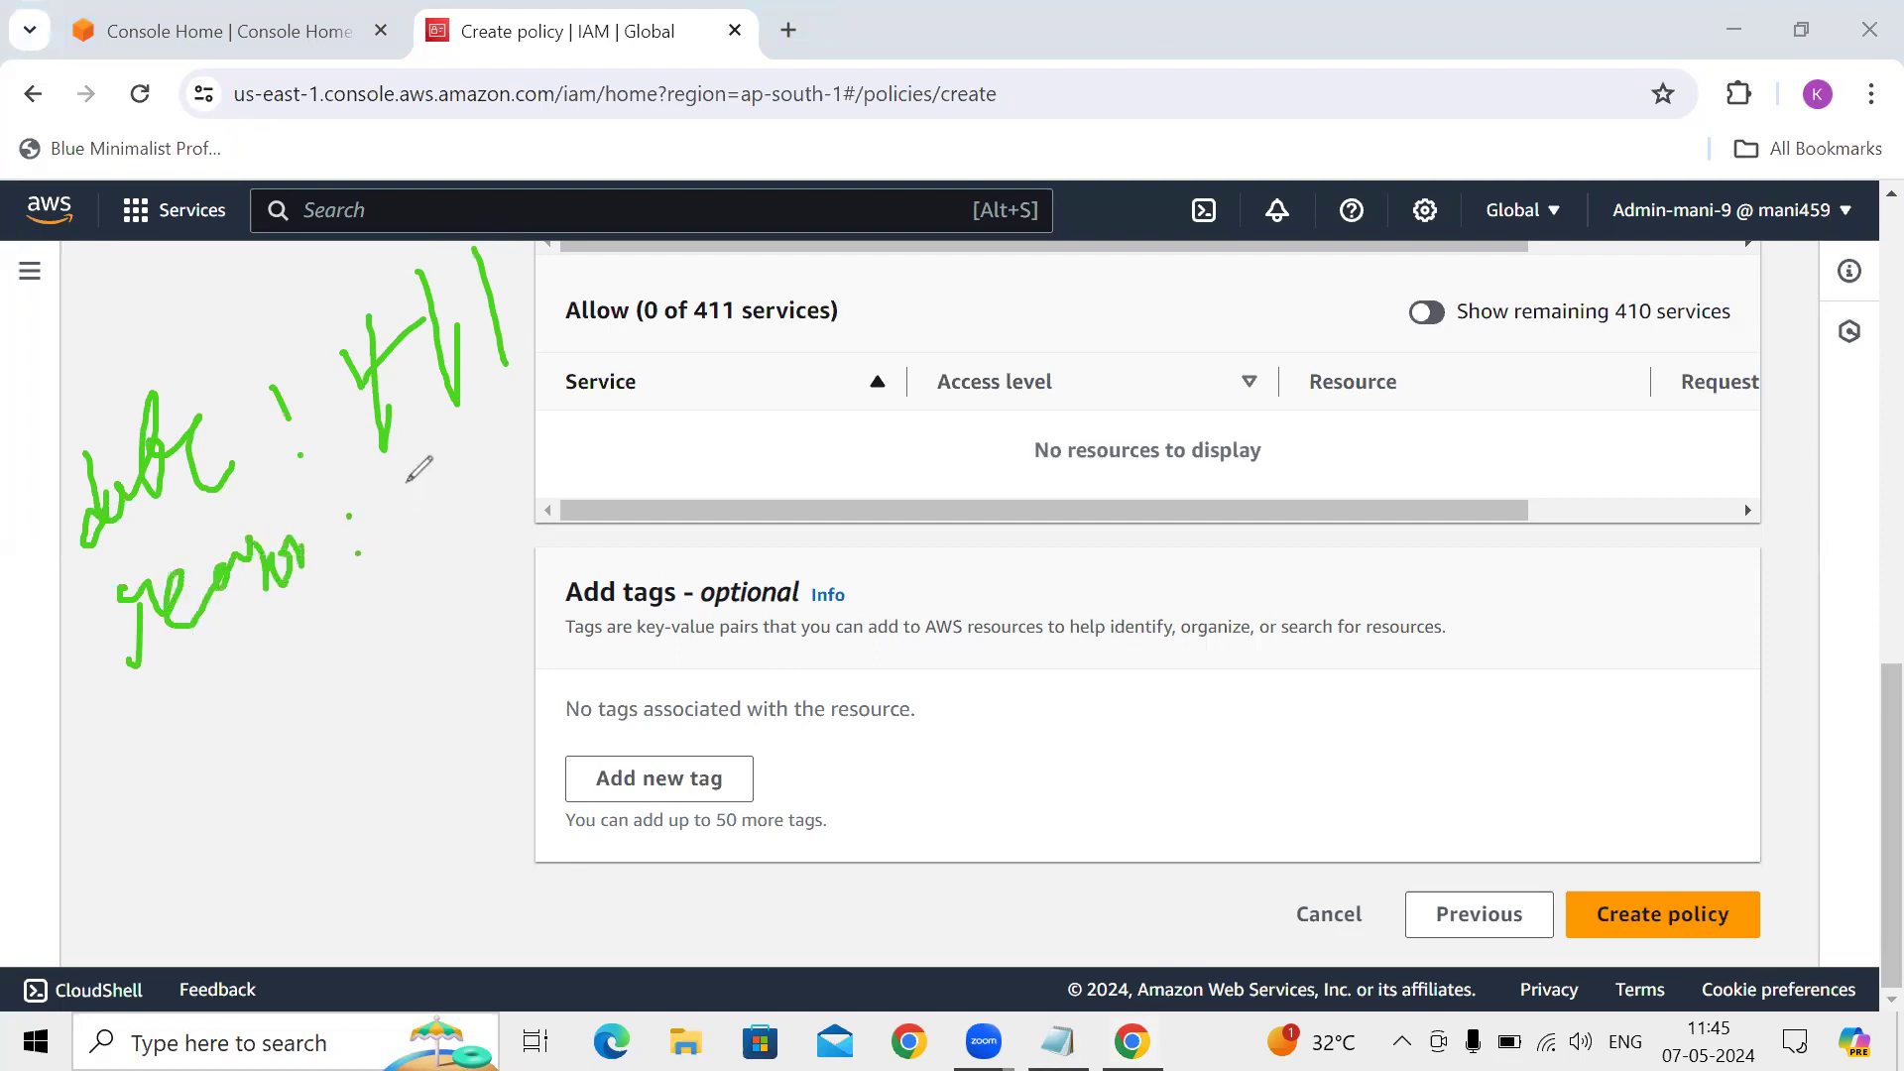
pyautogui.moveTo(406, 477)
pyautogui.mouseDown()
pyautogui.moveTo(460, 502)
pyautogui.moveTo(507, 405)
pyautogui.mouseUp()
pyautogui.moveTo(138, 735)
pyautogui.mouseDown()
pyautogui.moveTo(189, 667)
pyautogui.moveTo(238, 684)
pyautogui.moveTo(260, 654)
pyautogui.moveTo(310, 688)
pyautogui.mouseUp()
pyautogui.moveTo(373, 601); pyautogui.dragTo(375, 623)
pyautogui.click(389, 679)
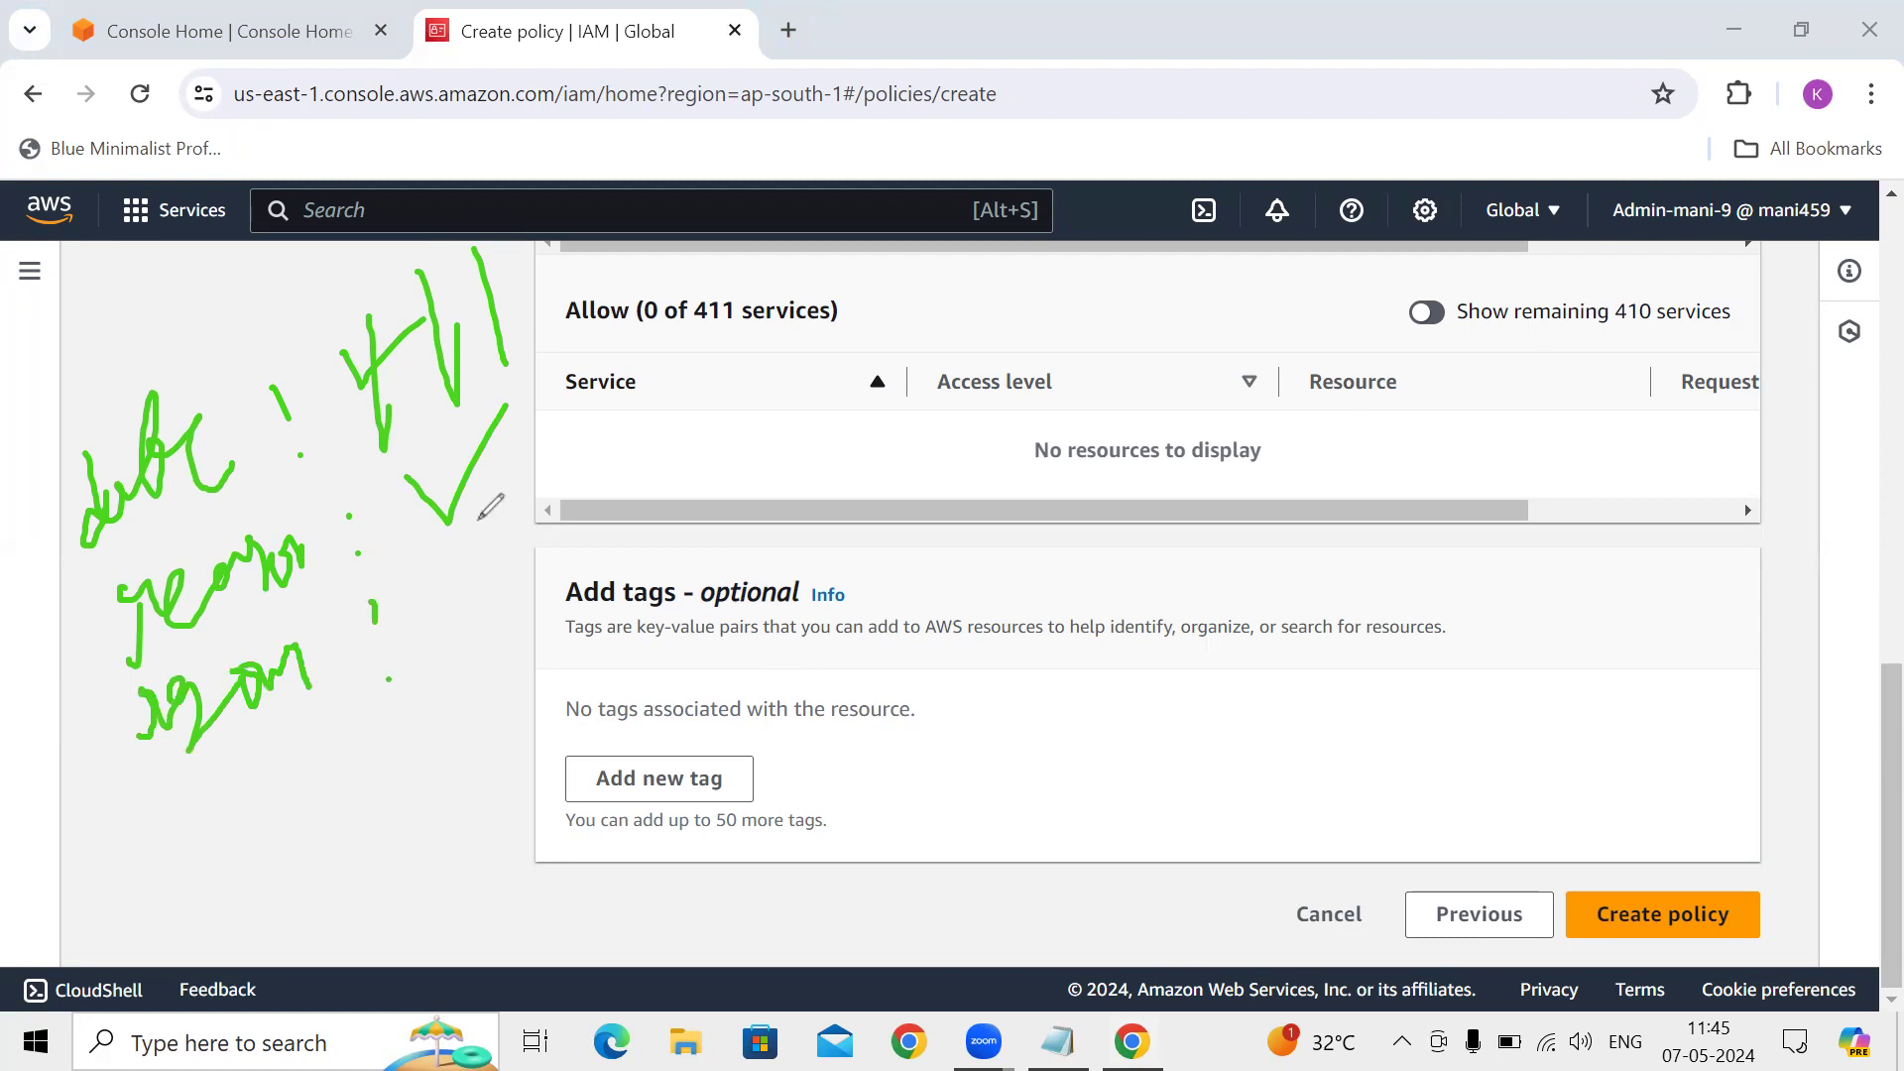
pyautogui.moveTo(438, 603)
pyautogui.mouseDown()
pyautogui.moveTo(486, 608)
pyautogui.moveTo(523, 503)
pyautogui.mouseUp()
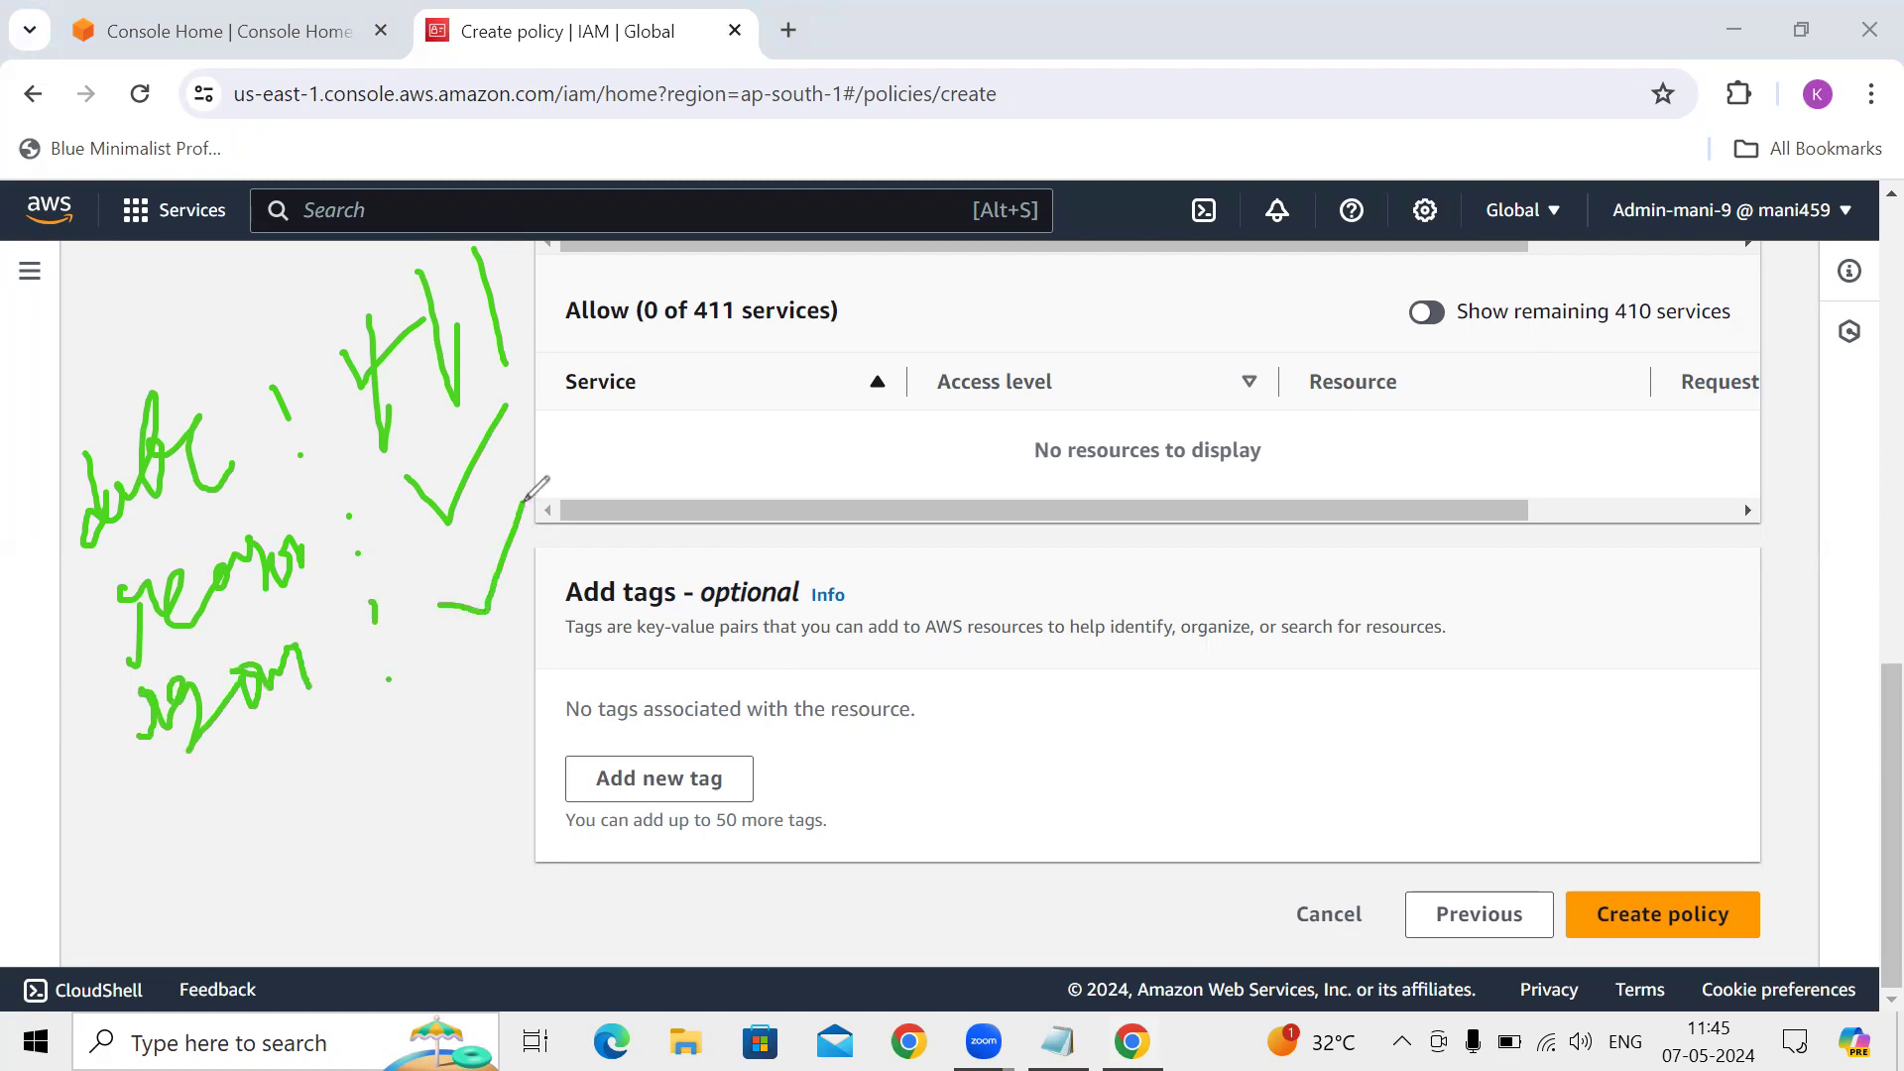
pyautogui.moveTo(226, 274)
pyautogui.mouseDown()
pyautogui.moveTo(42, 350)
pyautogui.moveTo(58, 580)
pyautogui.moveTo(190, 729)
pyautogui.moveTo(504, 684)
pyautogui.moveTo(574, 581)
pyautogui.moveTo(585, 377)
pyautogui.moveTo(534, 266)
pyautogui.moveTo(204, 256)
pyautogui.mouseUp()
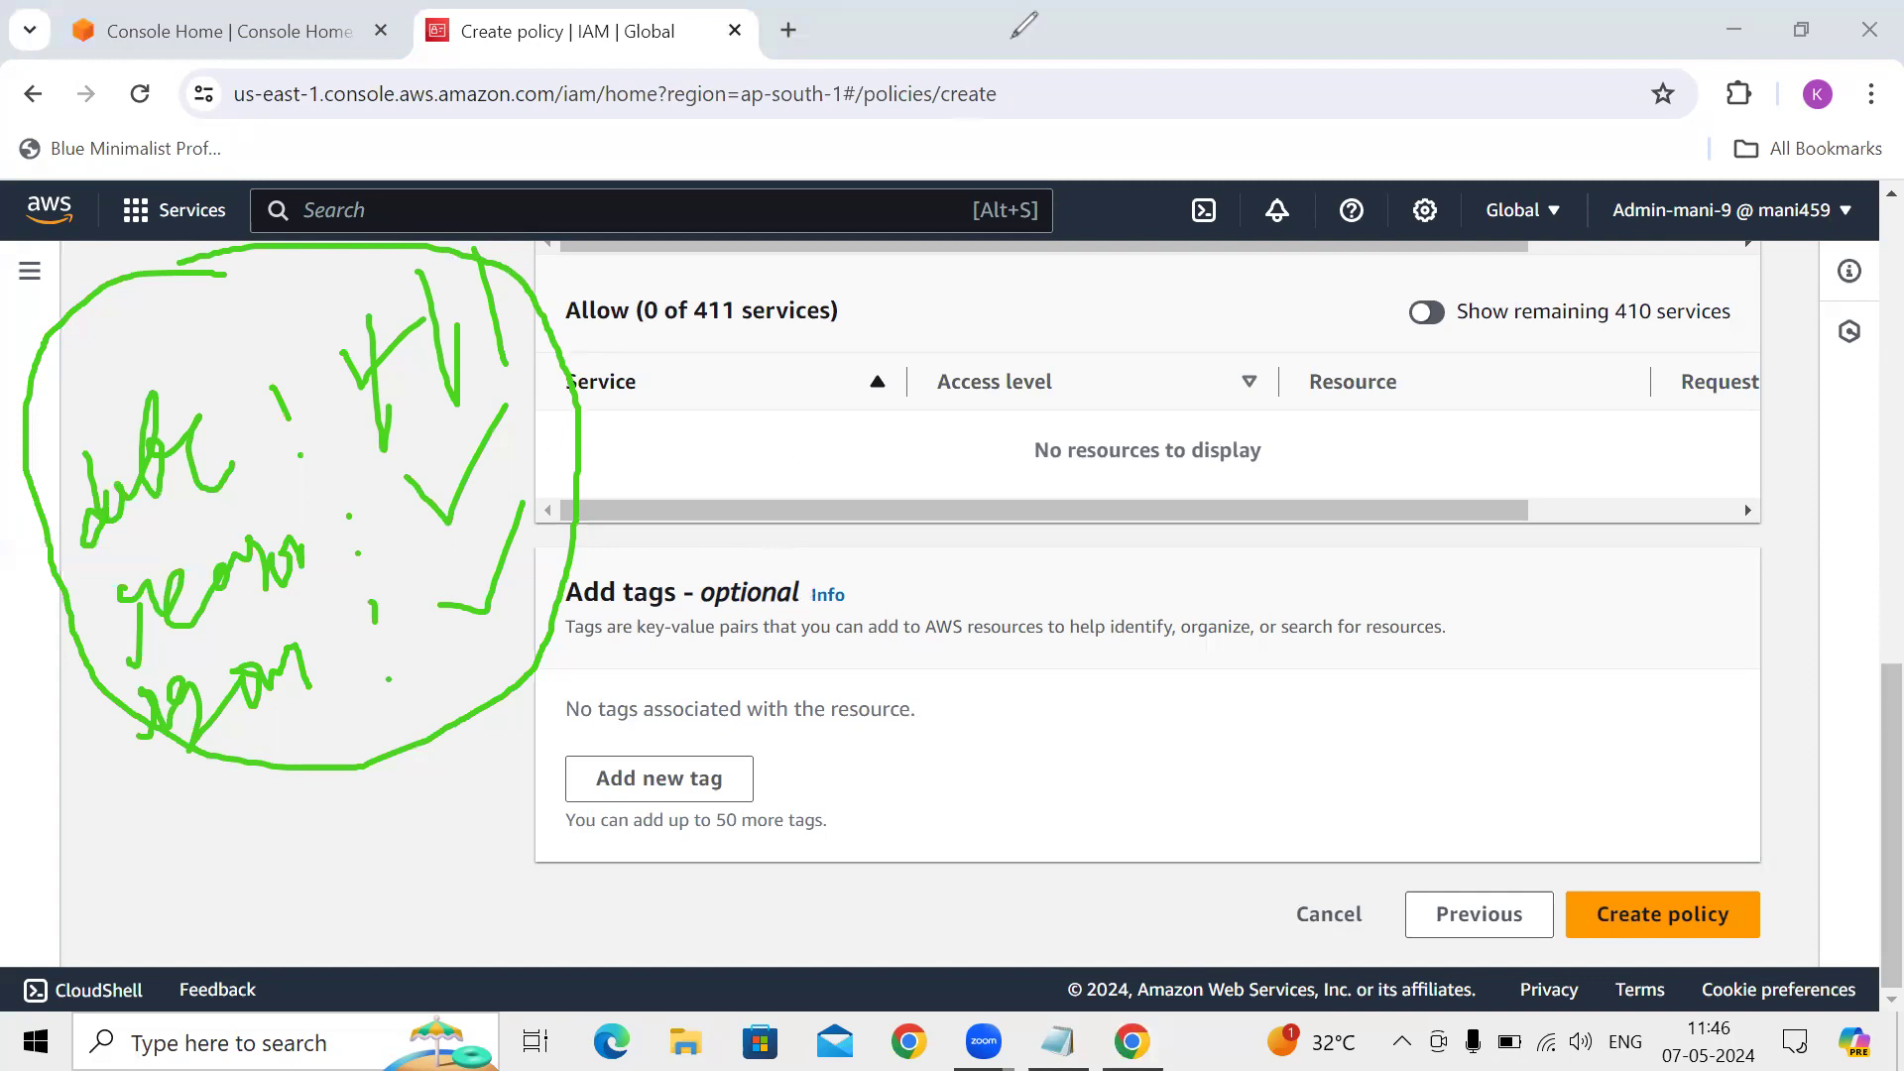
# Step: Create s3denypolicy, then filter policies by Customer managed type to find it listed
pyautogui.click(1257, 115)
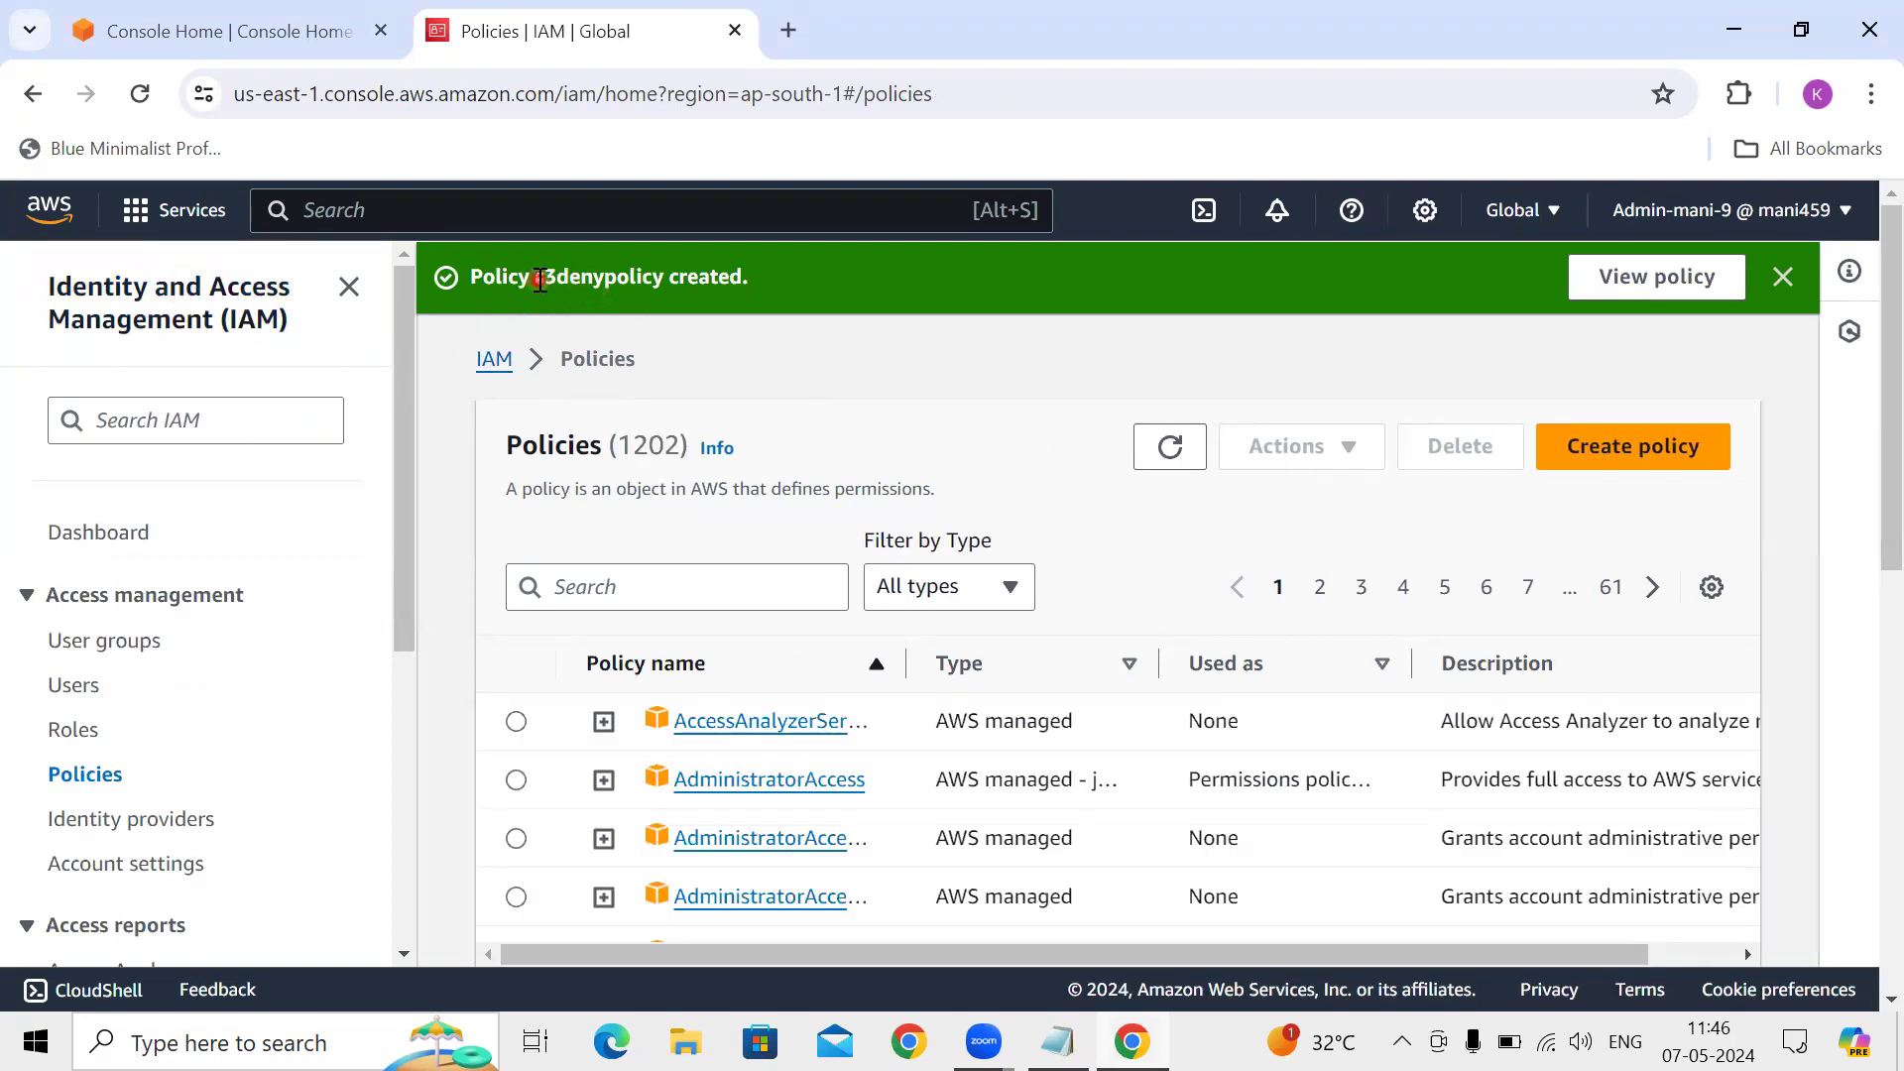
pyautogui.moveTo(535, 279); pyautogui.dragTo(746, 274)
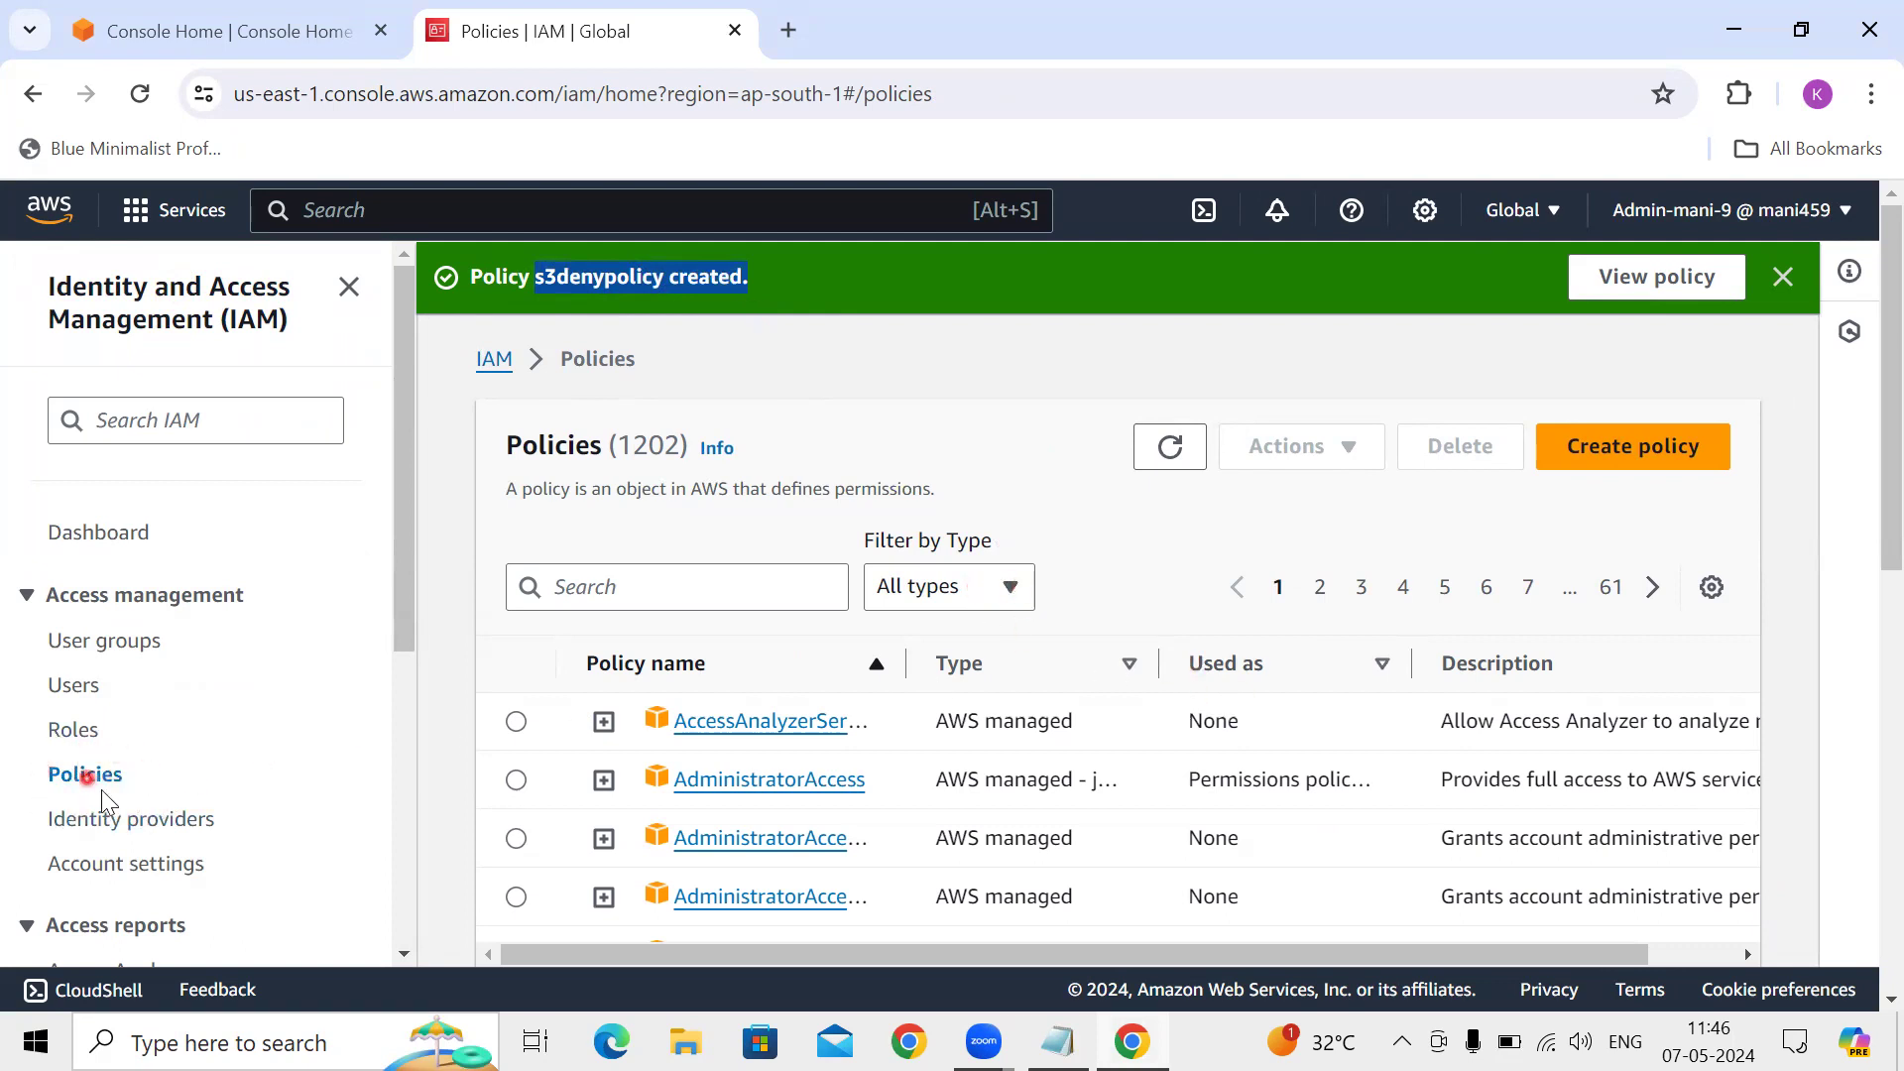
pyautogui.moveTo(863, 541); pyautogui.dragTo(1005, 527)
pyautogui.click(1009, 587)
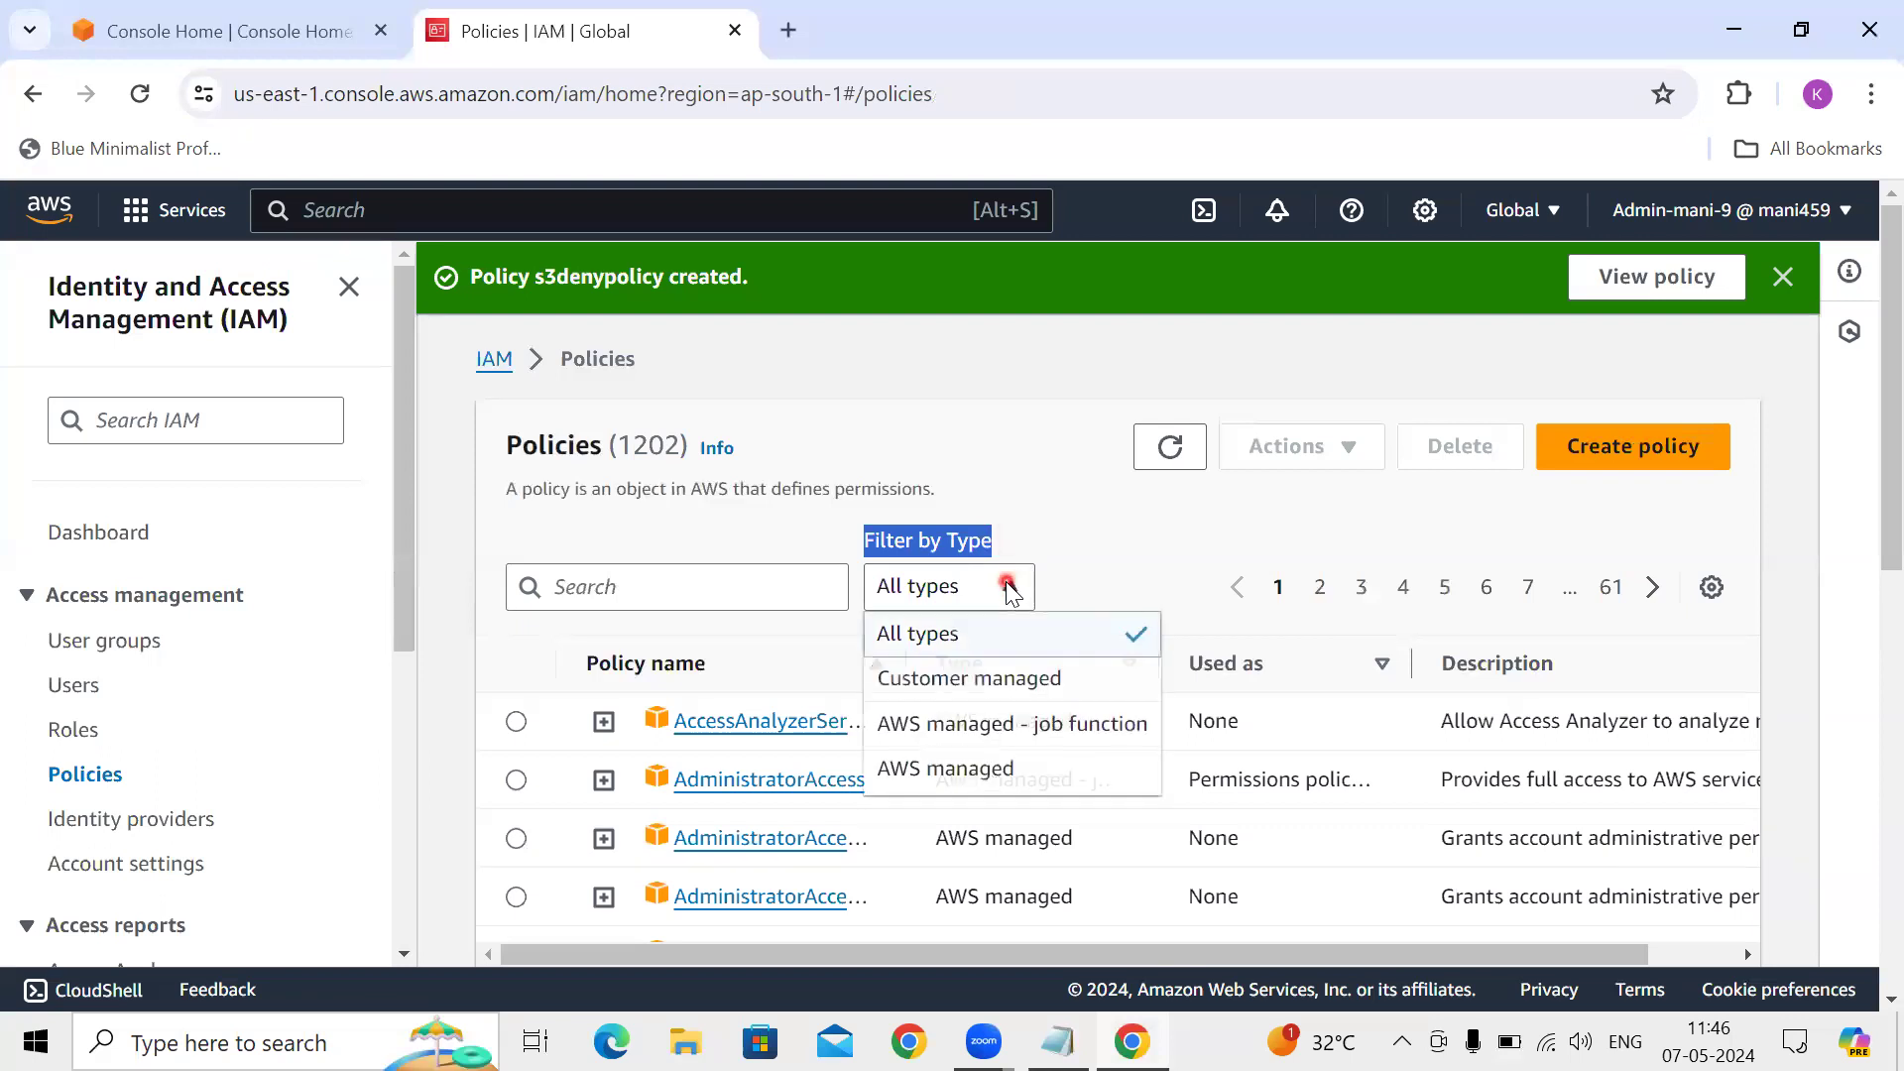
pyautogui.click(1016, 693)
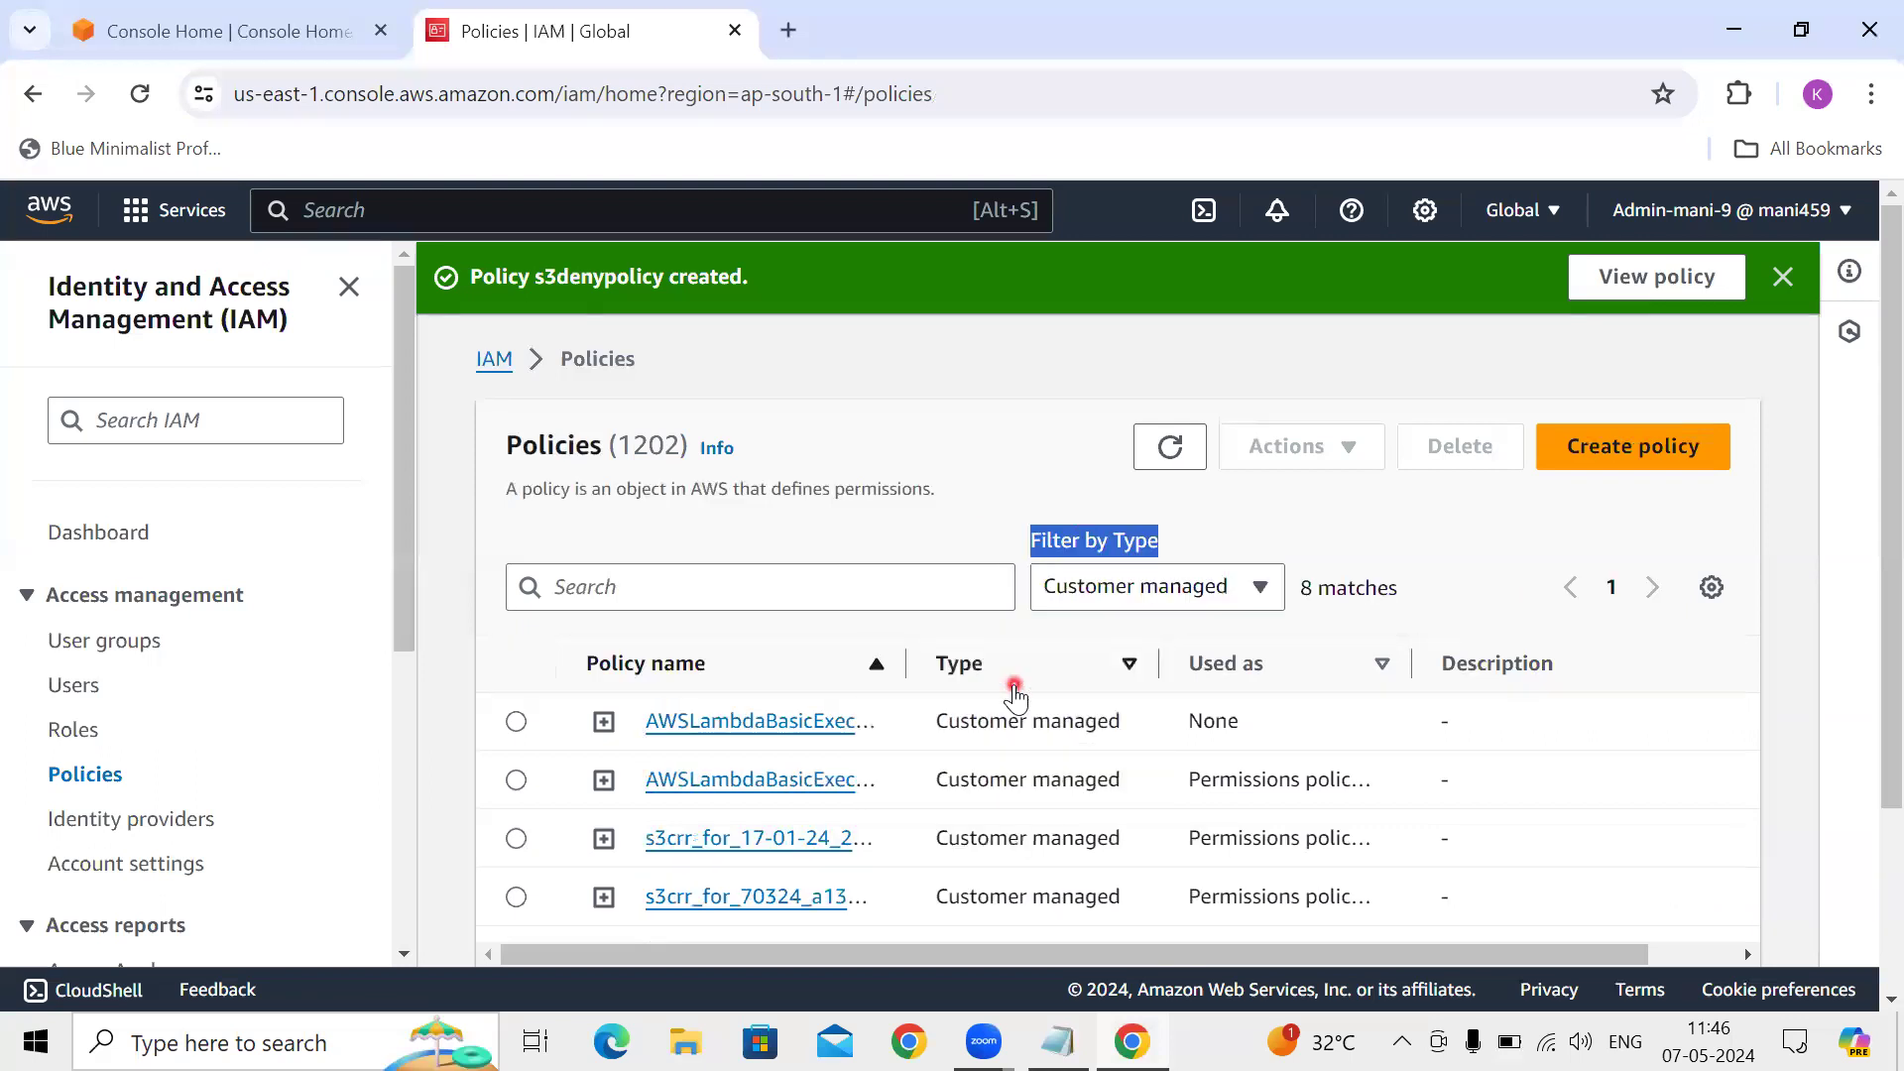
pyautogui.scroll(-5, 1863, 459)
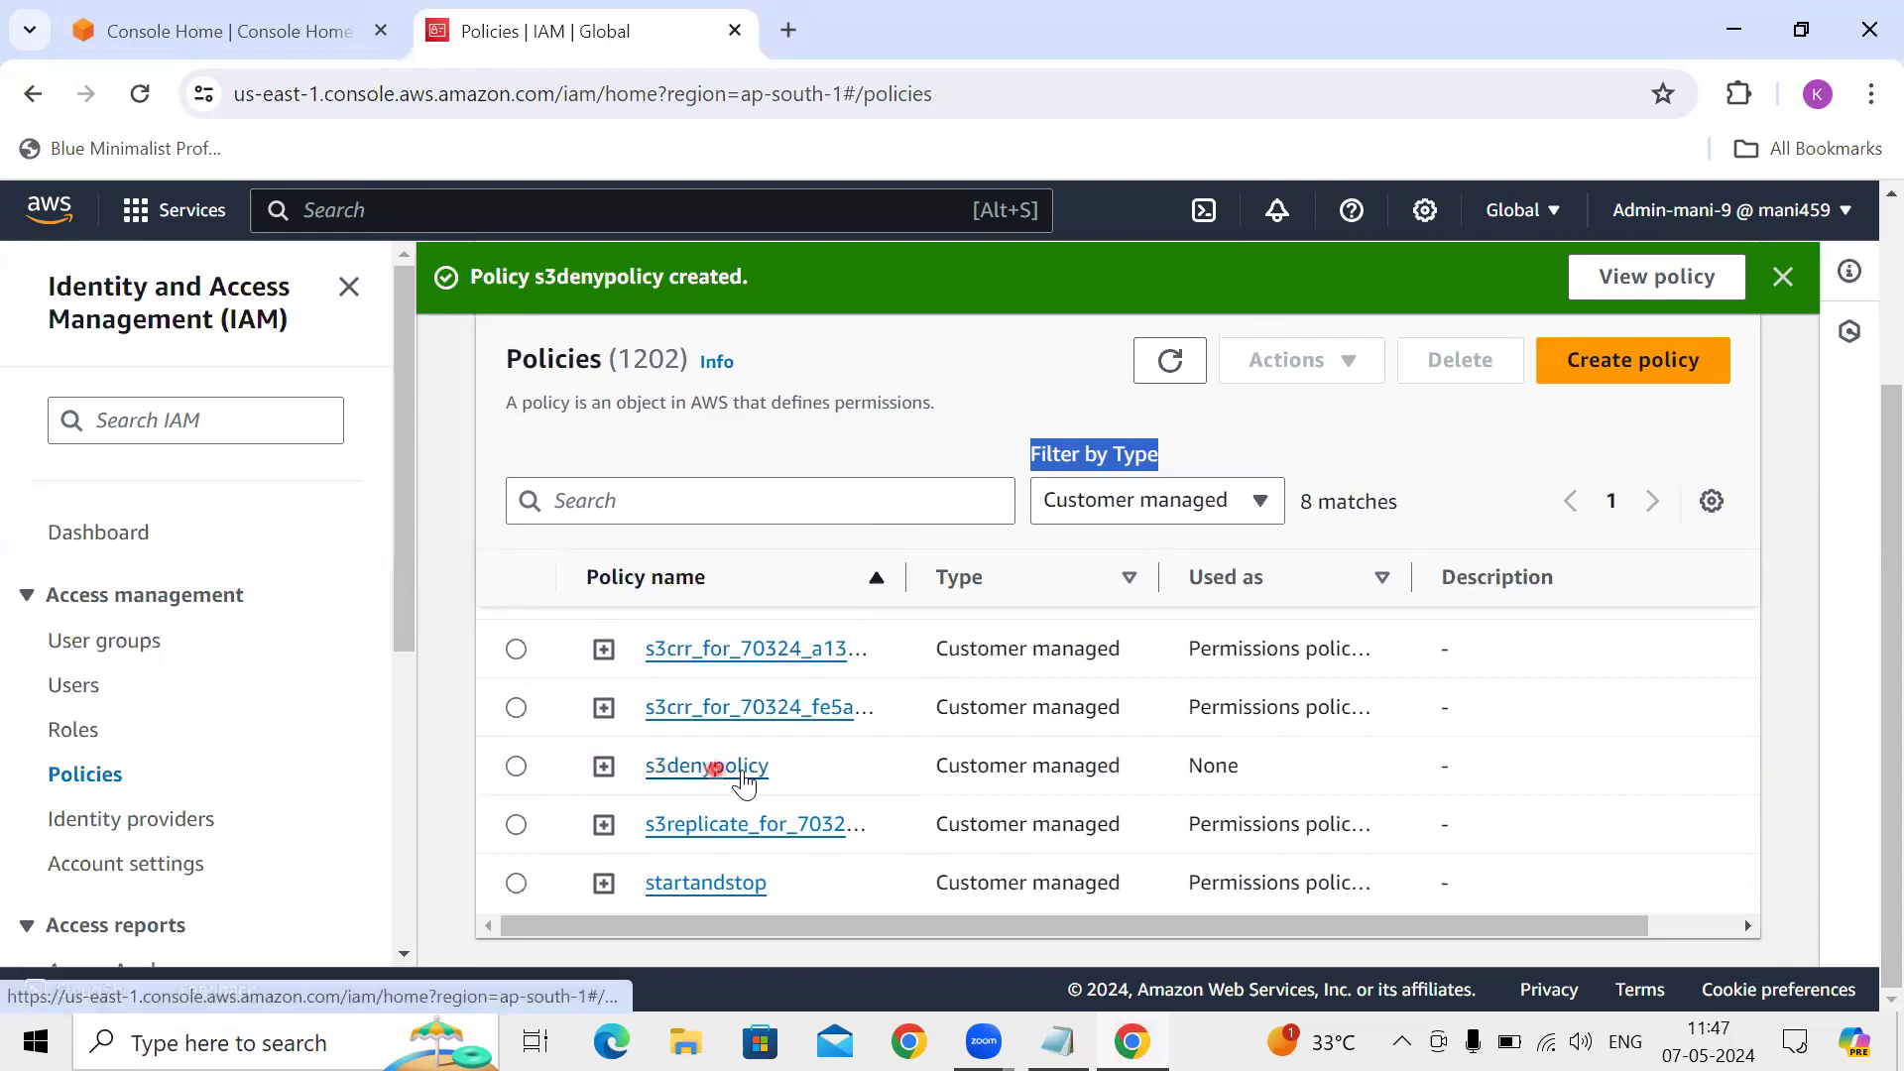
pyautogui.moveTo(805, 764)
pyautogui.mouseDown()
pyautogui.moveTo(526, 764)
pyautogui.moveTo(816, 756)
pyautogui.mouseUp()
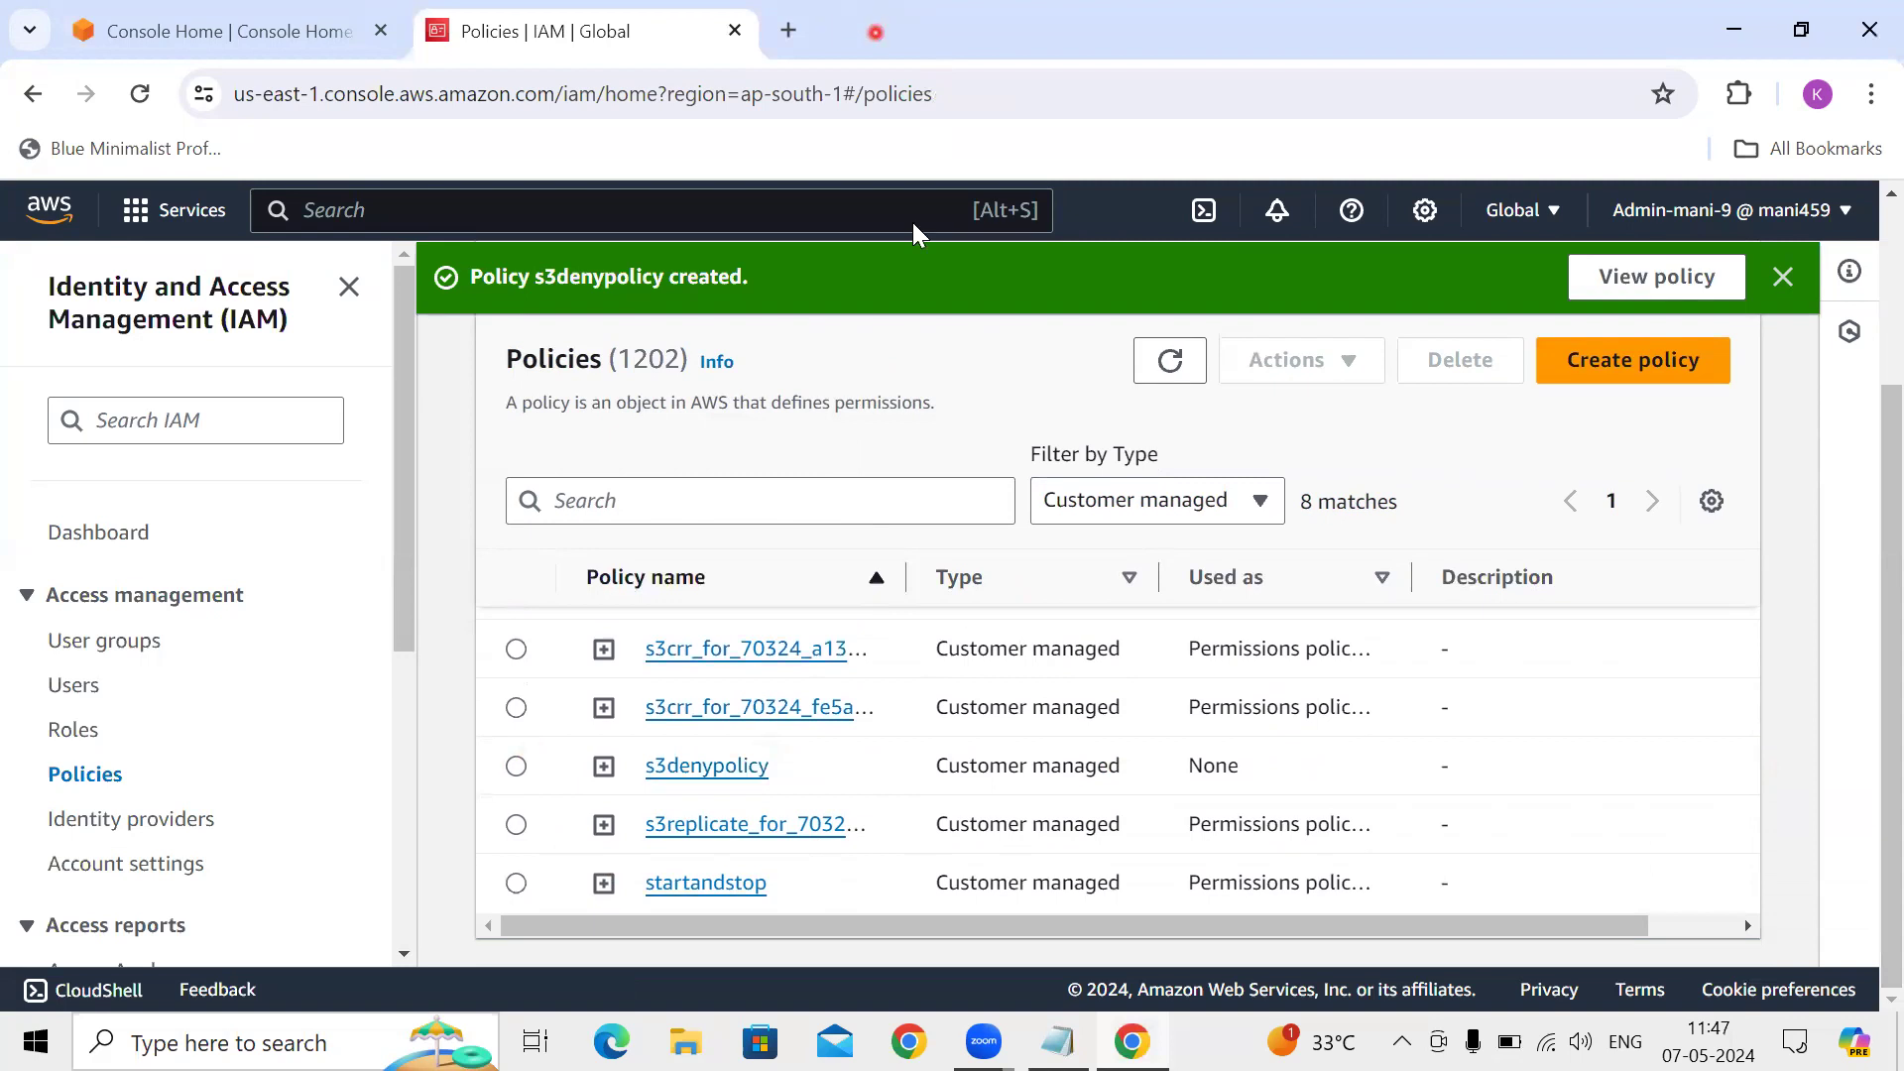
# Step: Annotate the policy list, linking a circled 'user' through 'policy' to s3denypolicy
pyautogui.moveTo(781, 766); pyautogui.dragTo(893, 707)
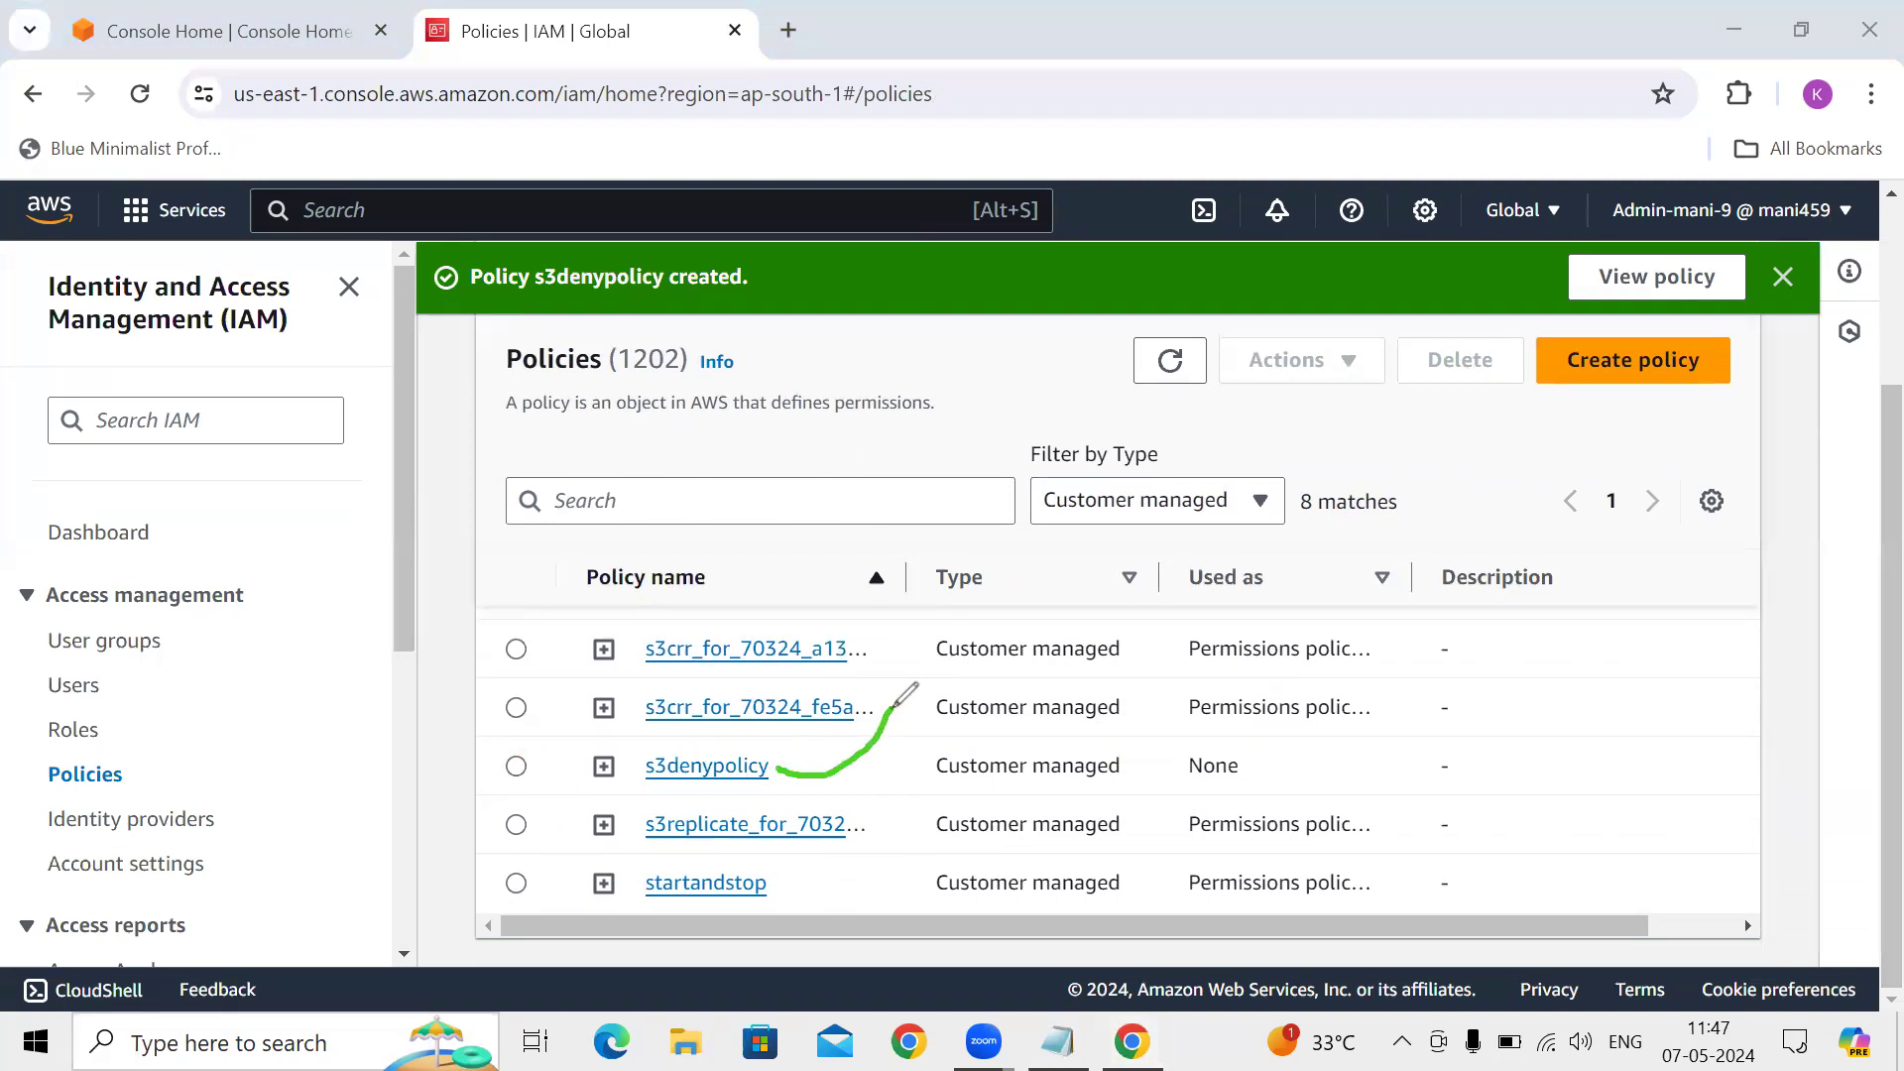
pyautogui.moveTo(1233, 468)
pyautogui.mouseDown()
pyautogui.moveTo(1061, 449)
pyautogui.moveTo(1026, 523)
pyautogui.moveTo(1130, 542)
pyautogui.moveTo(1230, 526)
pyautogui.moveTo(1251, 486)
pyautogui.moveTo(1236, 466)
pyautogui.mouseUp()
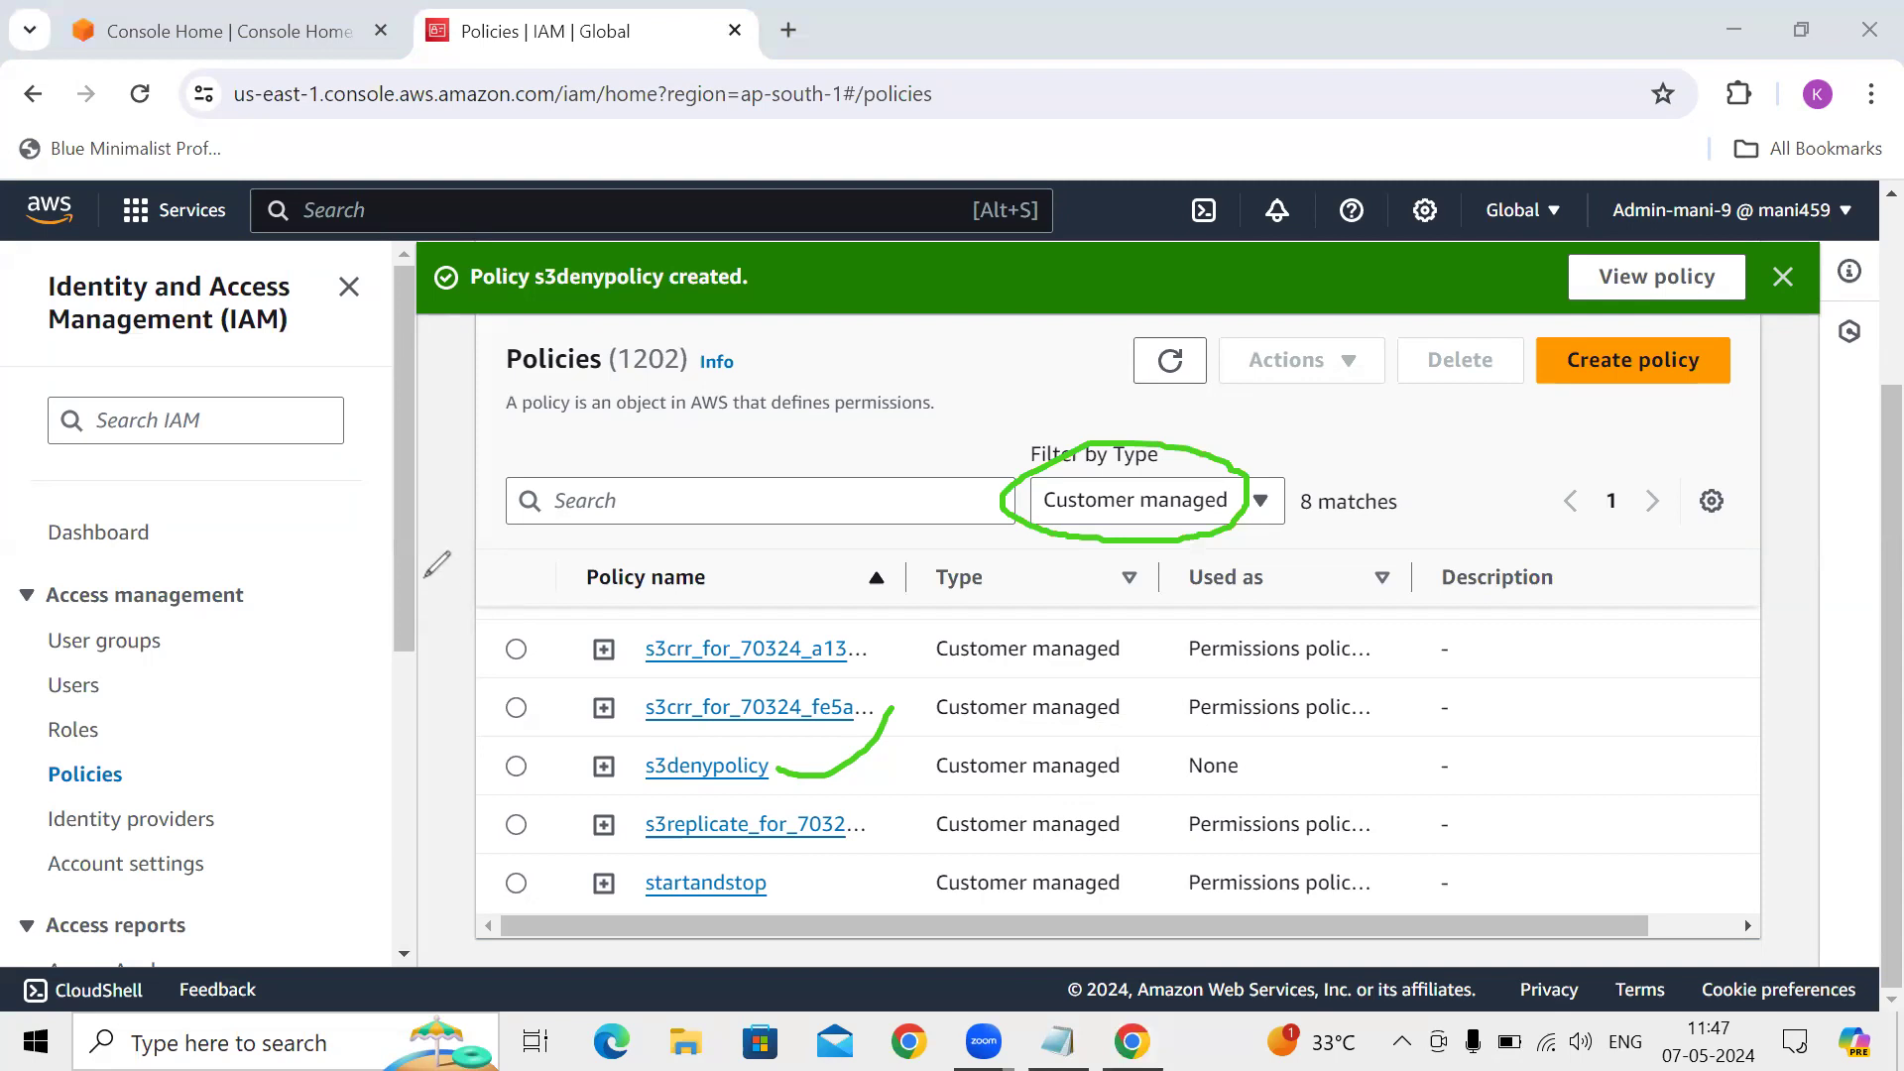
pyautogui.moveTo(288, 568)
pyautogui.mouseDown()
pyautogui.moveTo(296, 593)
pyautogui.moveTo(417, 495)
pyautogui.moveTo(461, 490)
pyautogui.moveTo(467, 544)
pyautogui.mouseUp()
pyautogui.moveTo(491, 452)
pyautogui.mouseDown()
pyautogui.moveTo(437, 424)
pyautogui.moveTo(263, 551)
pyautogui.moveTo(471, 565)
pyautogui.moveTo(457, 470)
pyautogui.moveTo(590, 454)
pyautogui.moveTo(595, 491)
pyautogui.mouseUp()
pyautogui.moveTo(790, 765)
pyautogui.mouseDown()
pyautogui.moveTo(855, 758)
pyautogui.moveTo(873, 547)
pyautogui.moveTo(786, 508)
pyautogui.mouseUp()
pyautogui.moveTo(684, 478)
pyautogui.mouseDown()
pyautogui.moveTo(657, 424)
pyautogui.moveTo(699, 436)
pyautogui.moveTo(738, 402)
pyautogui.moveTo(784, 406)
pyautogui.moveTo(798, 375)
pyautogui.moveTo(838, 466)
pyautogui.moveTo(831, 429)
pyautogui.mouseUp()
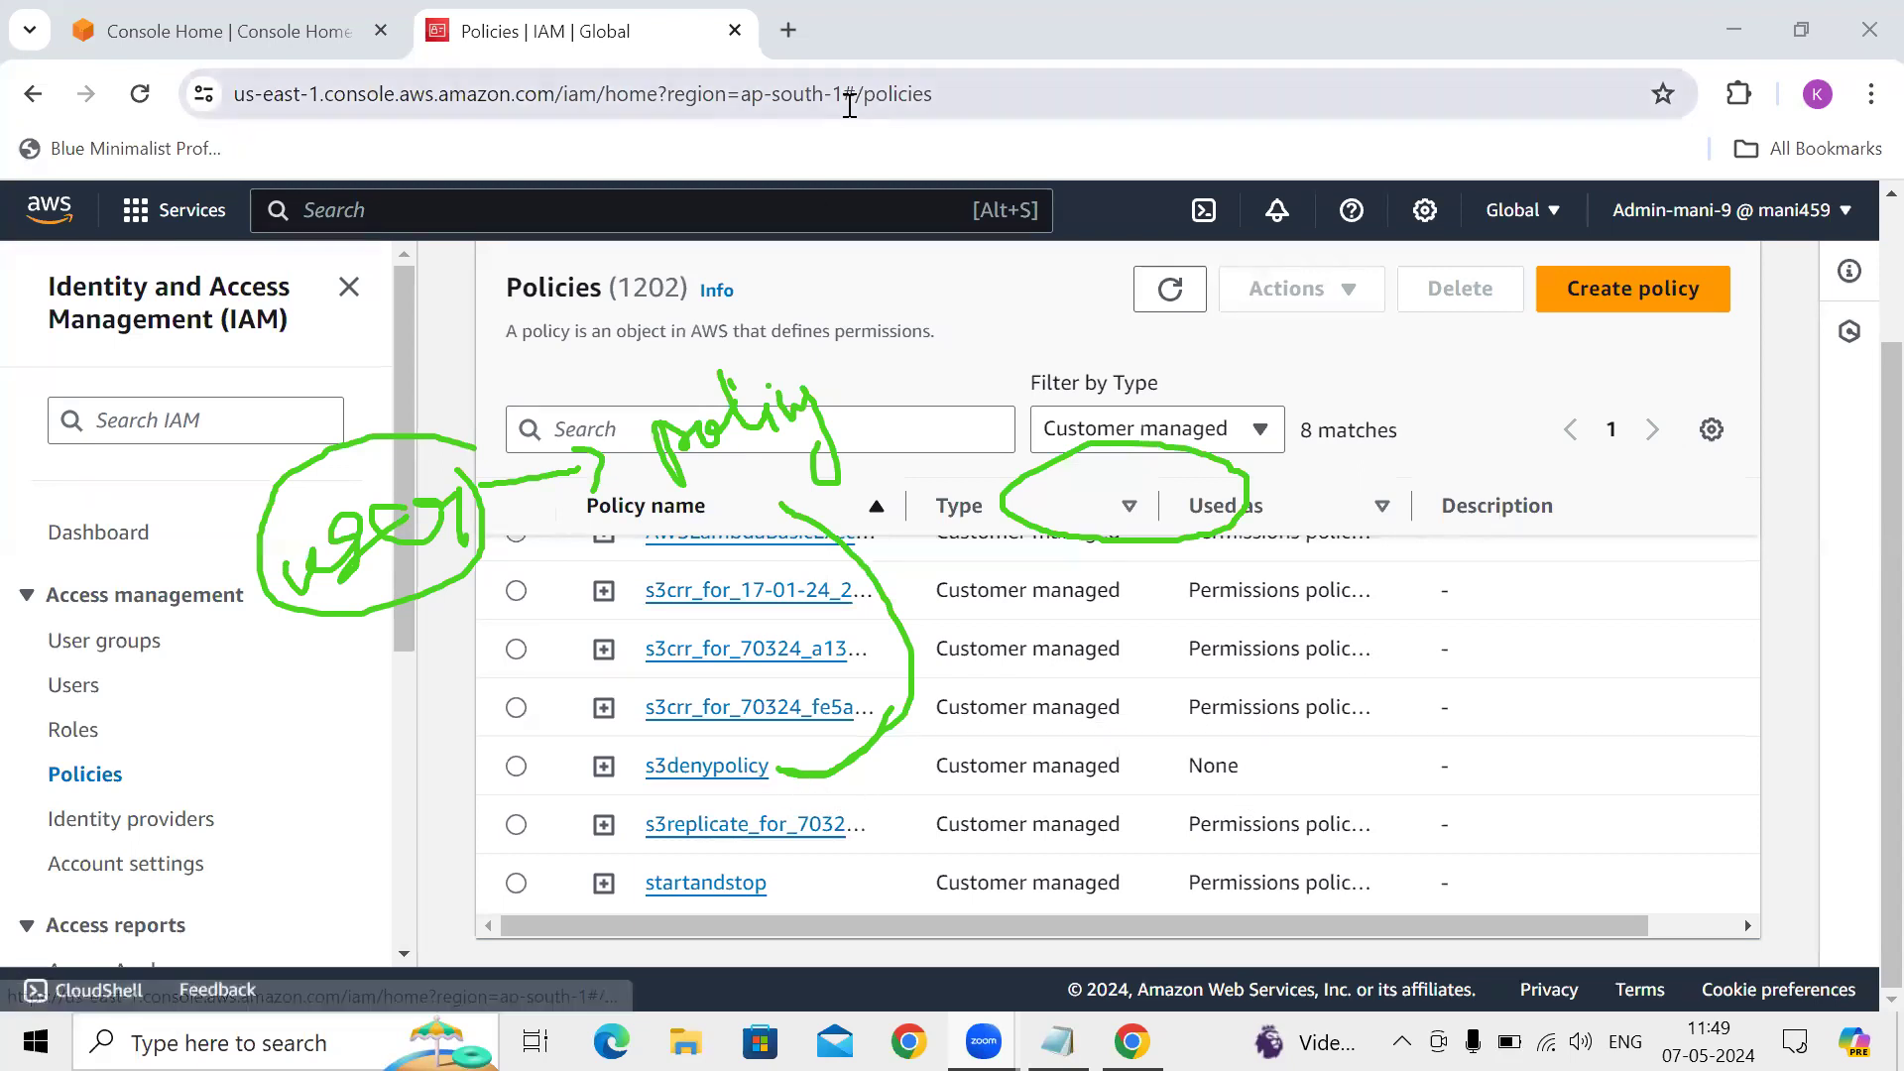
pyautogui.moveTo(781, 766)
pyautogui.mouseDown()
pyautogui.moveTo(907, 716)
pyautogui.moveTo(910, 541)
pyautogui.moveTo(774, 439)
pyautogui.moveTo(838, 455)
pyautogui.mouseUp()
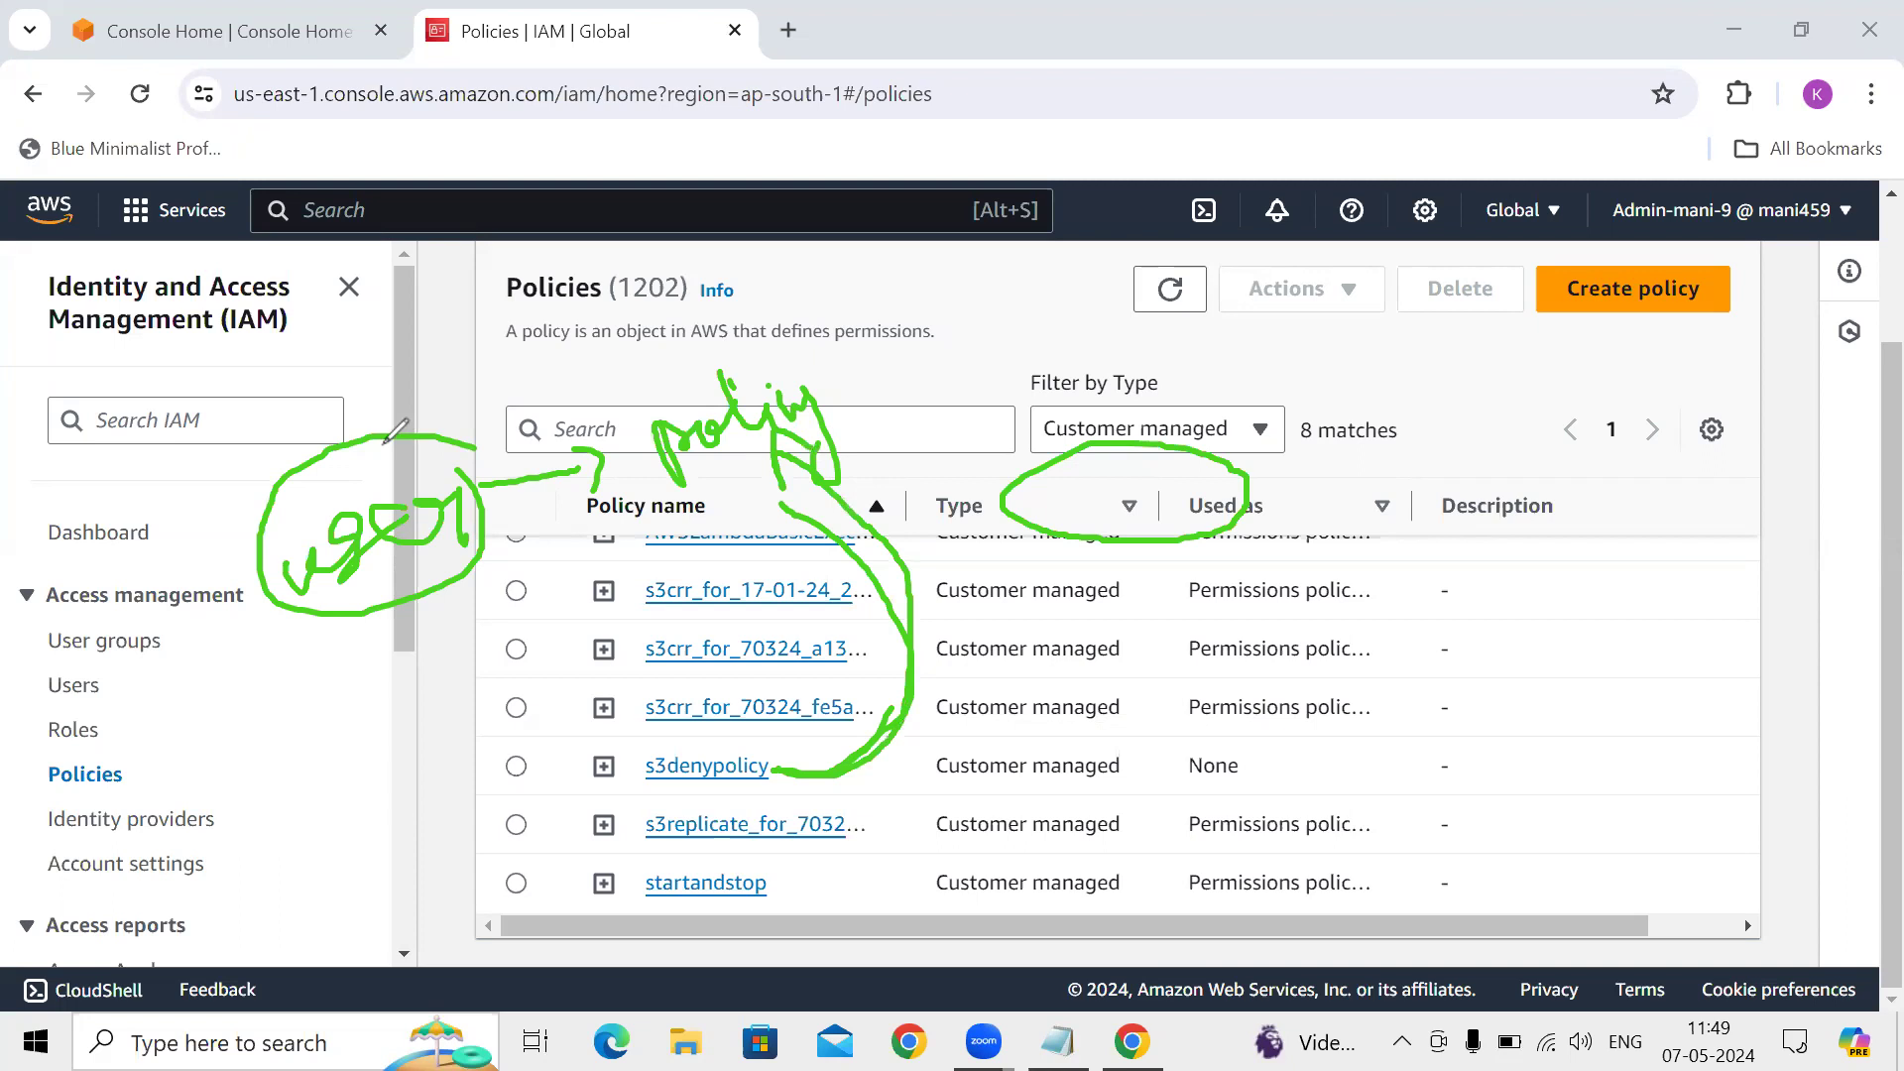
pyautogui.moveTo(417, 444); pyautogui.dragTo(443, 361)
pyautogui.moveTo(775, 769)
pyautogui.mouseDown()
pyautogui.moveTo(809, 774)
pyautogui.moveTo(907, 719)
pyautogui.moveTo(883, 520)
pyautogui.moveTo(819, 465)
pyautogui.mouseUp()
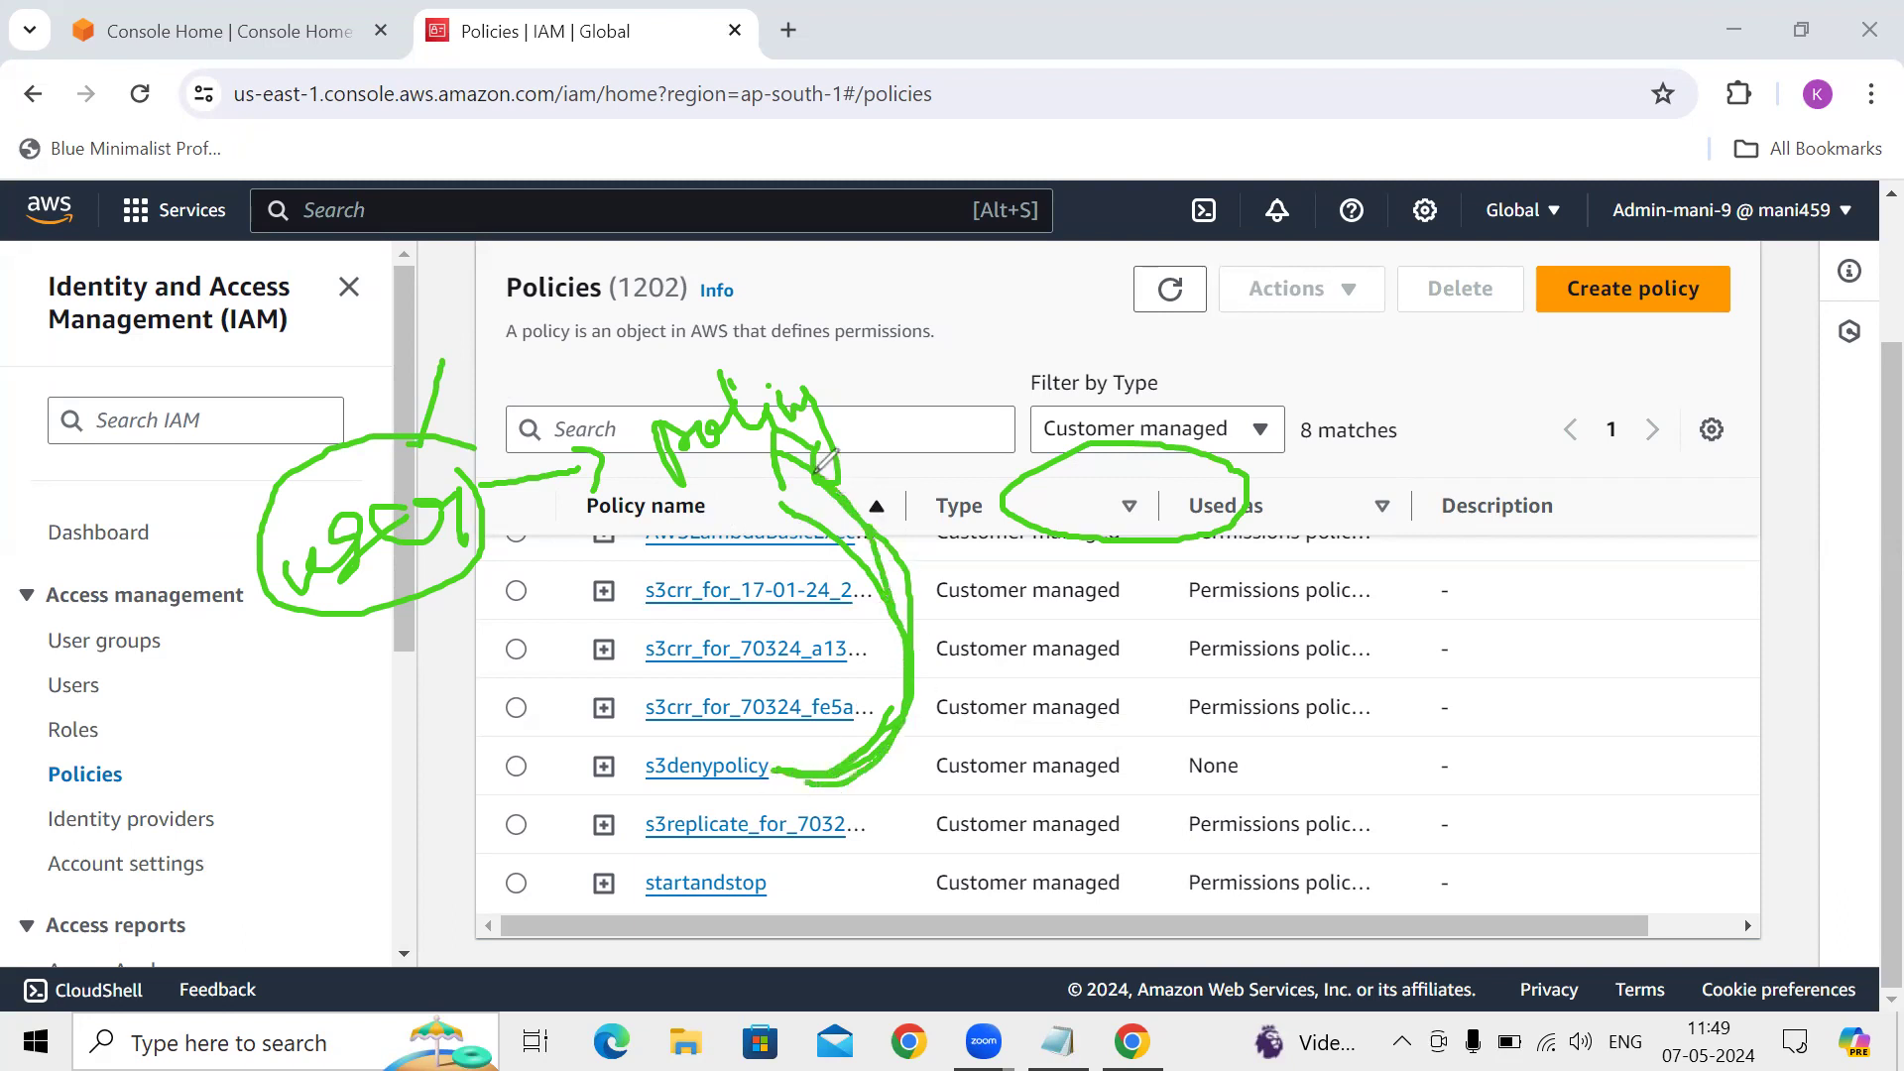
pyautogui.moveTo(859, 403); pyautogui.dragTo(947, 393)
pyautogui.moveTo(982, 330)
pyautogui.mouseDown()
pyautogui.moveTo(983, 391)
pyautogui.moveTo(1049, 394)
pyautogui.moveTo(1047, 363)
pyautogui.moveTo(1094, 417)
pyautogui.moveTo(1118, 344)
pyautogui.moveTo(1168, 387)
pyautogui.mouseUp()
pyautogui.moveTo(356, 473)
pyautogui.mouseDown()
pyautogui.moveTo(436, 402)
pyautogui.moveTo(487, 306)
pyautogui.mouseUp()
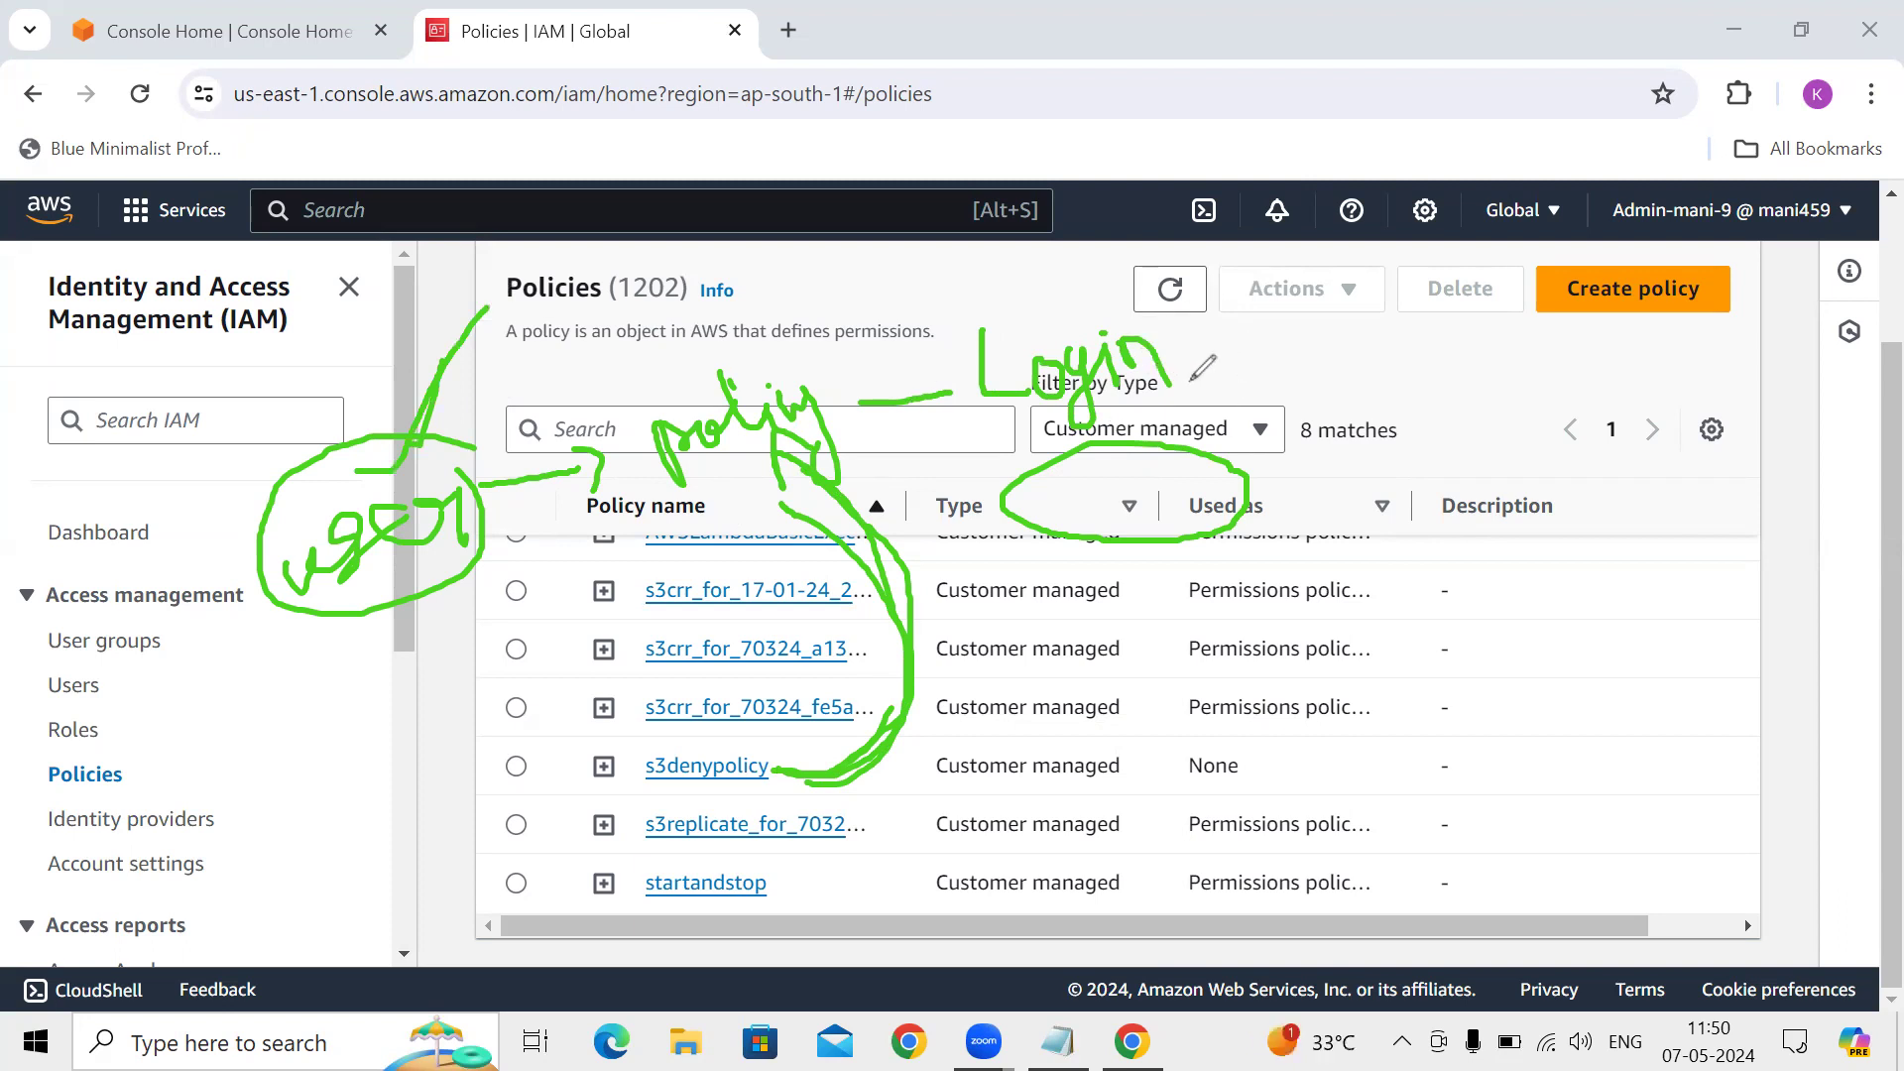
pyautogui.moveTo(1191, 381); pyautogui.dragTo(1278, 368)
pyautogui.moveTo(1294, 290)
pyautogui.mouseDown()
pyautogui.moveTo(1309, 375)
pyautogui.moveTo(1312, 320)
pyautogui.moveTo(1413, 345)
pyautogui.moveTo(1480, 327)
pyautogui.moveTo(1557, 386)
pyautogui.mouseUp()
pyautogui.moveTo(1577, 322)
pyautogui.mouseDown()
pyautogui.moveTo(1626, 337)
pyautogui.moveTo(1638, 375)
pyautogui.moveTo(1686, 342)
pyautogui.moveTo(1698, 362)
pyautogui.mouseUp()
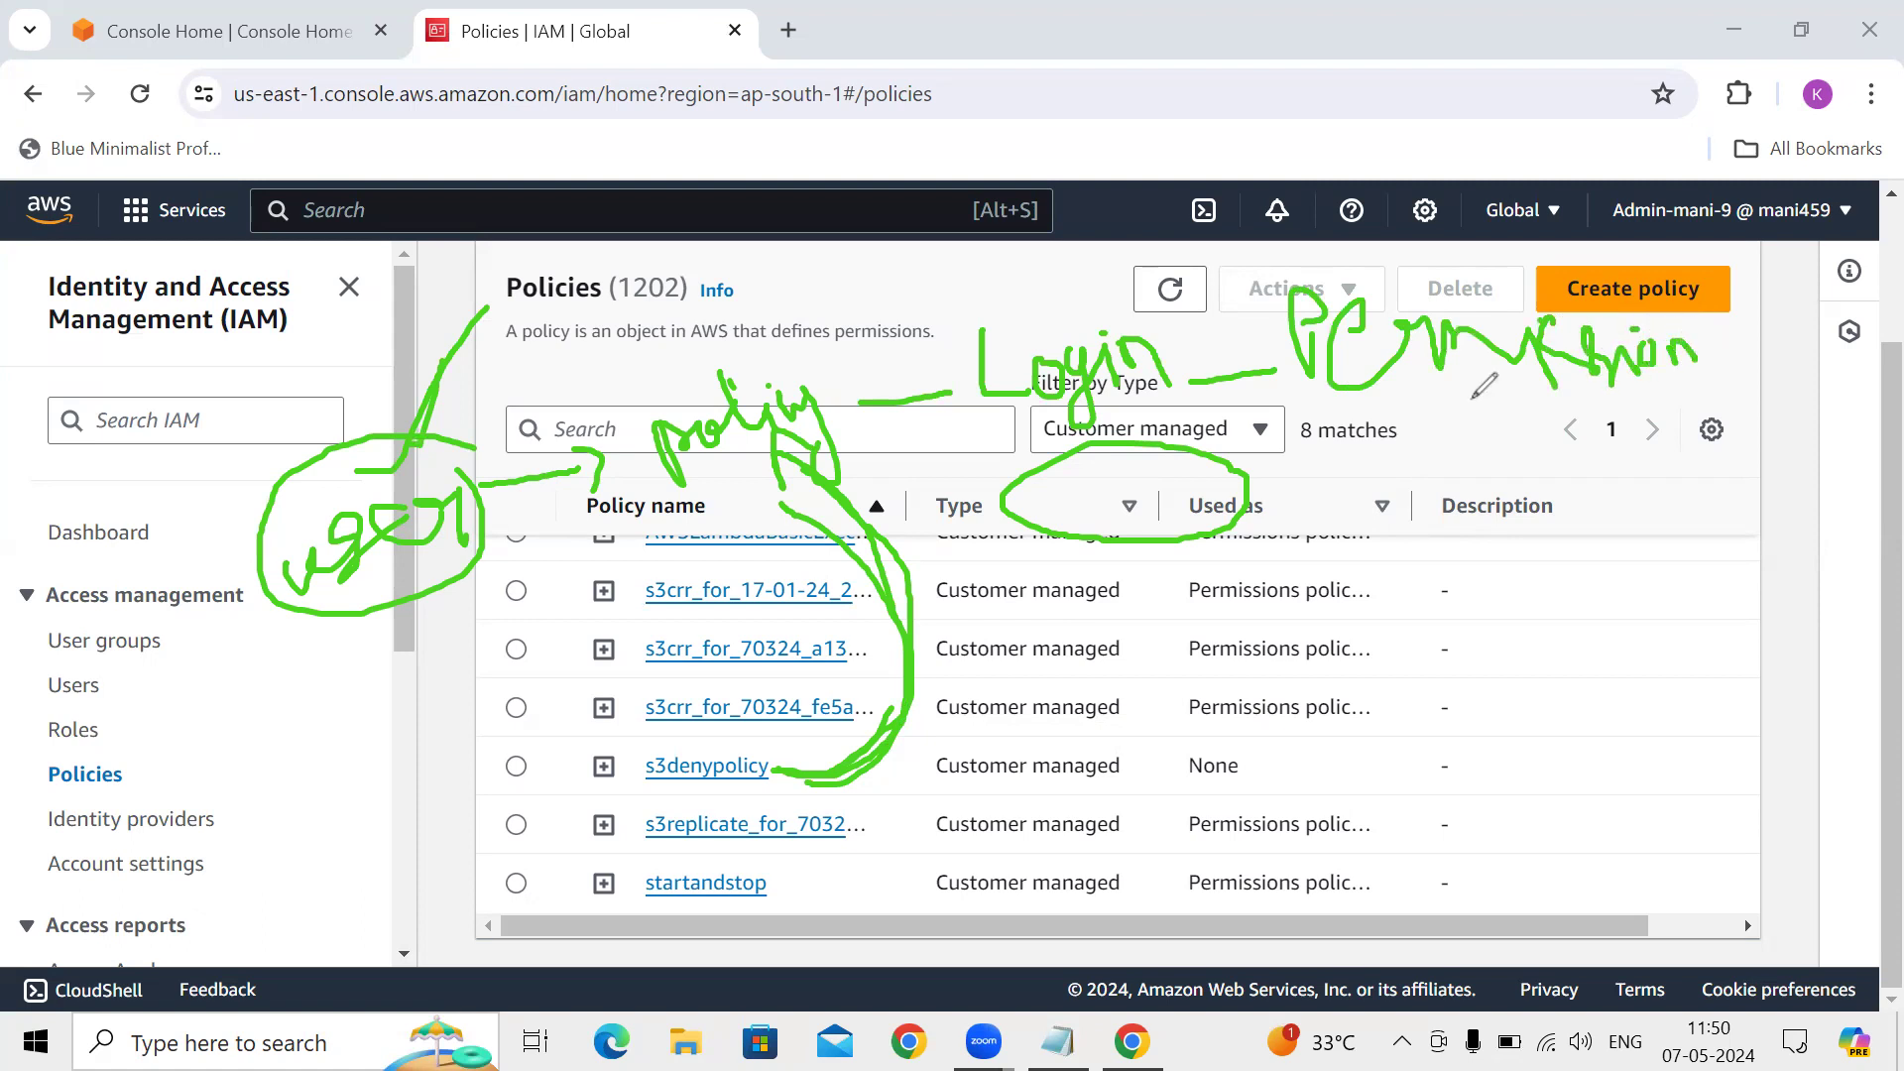
pyautogui.moveTo(772, 320)
pyautogui.mouseDown()
pyautogui.moveTo(685, 316)
pyautogui.moveTo(640, 437)
pyautogui.moveTo(794, 488)
pyautogui.moveTo(846, 351)
pyautogui.moveTo(775, 319)
pyautogui.mouseUp()
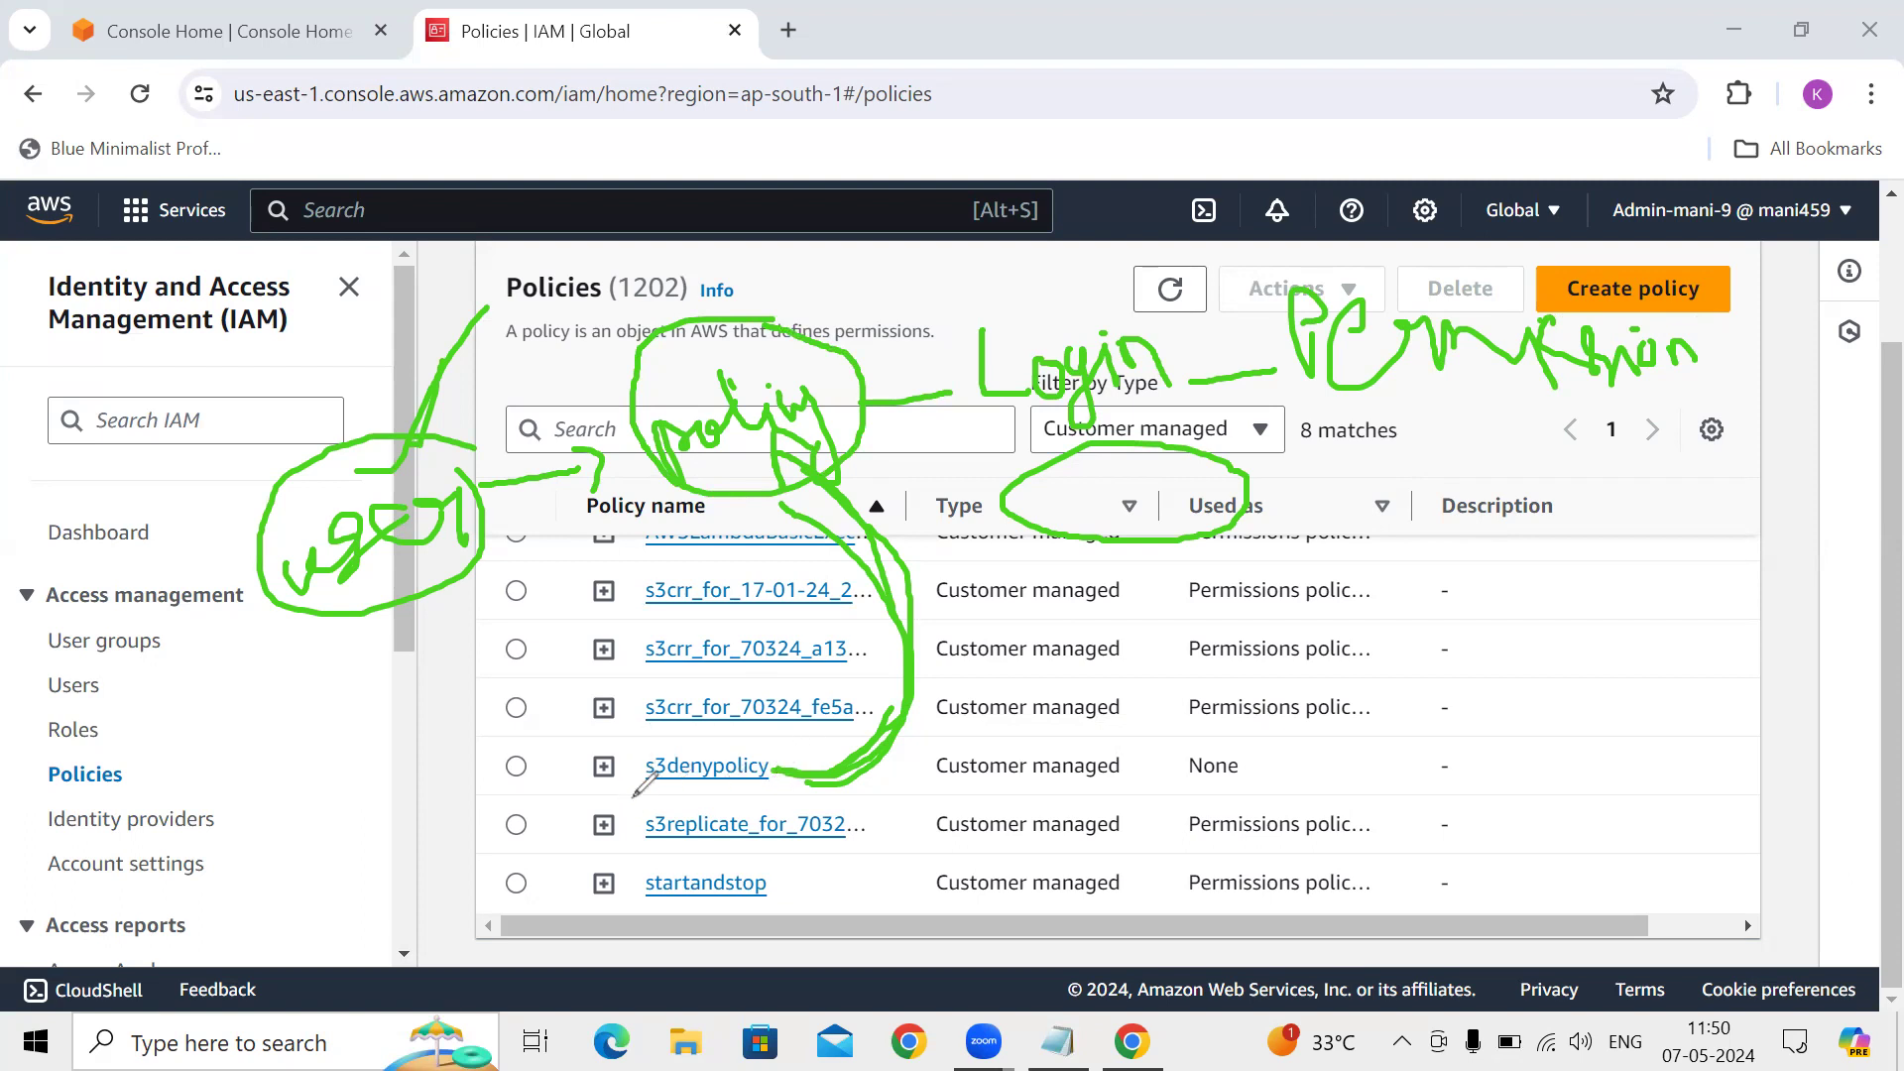
pyautogui.moveTo(646, 776)
pyautogui.mouseDown()
pyautogui.moveTo(476, 781)
pyautogui.moveTo(460, 749)
pyautogui.moveTo(456, 783)
pyautogui.mouseUp()
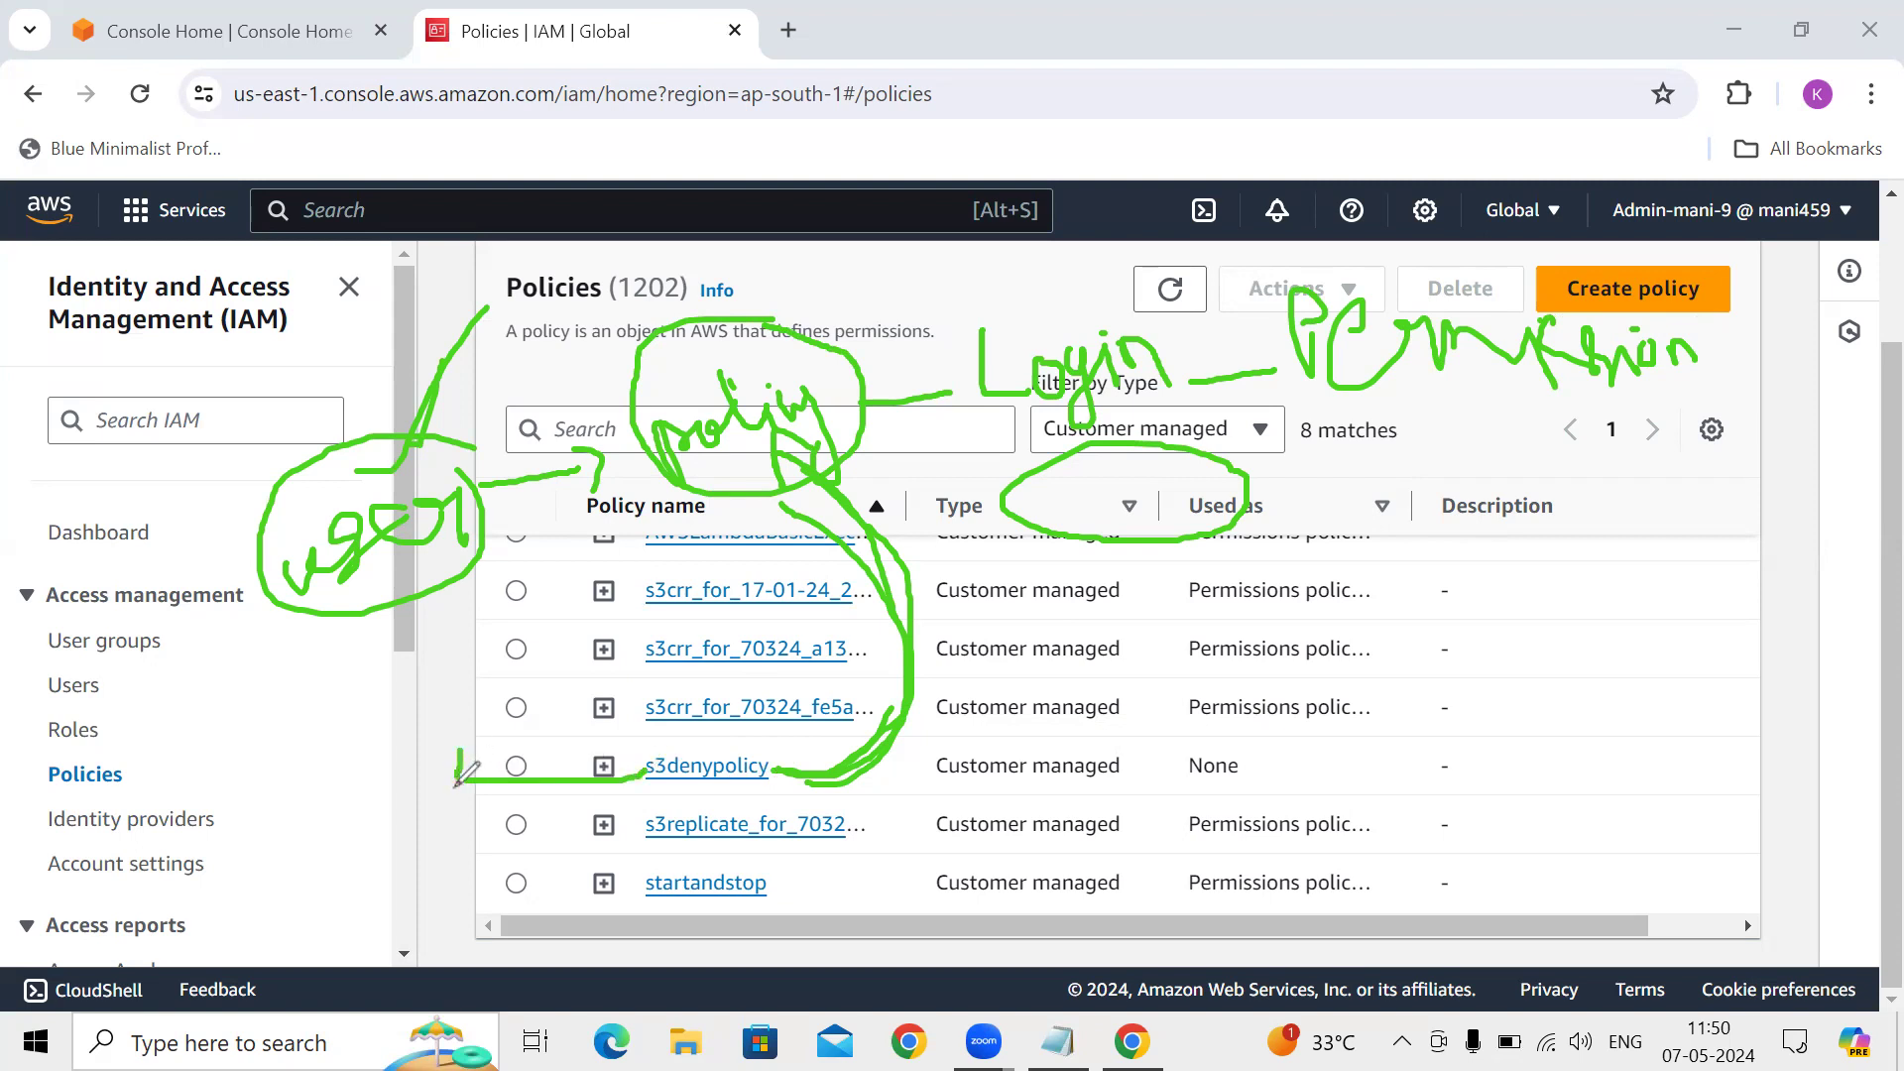
pyautogui.moveTo(265, 754)
pyautogui.mouseDown()
pyautogui.moveTo(294, 829)
pyautogui.moveTo(260, 833)
pyautogui.moveTo(327, 786)
pyautogui.moveTo(325, 805)
pyautogui.moveTo(361, 800)
pyautogui.moveTo(383, 751)
pyautogui.moveTo(393, 851)
pyautogui.moveTo(386, 798)
pyautogui.mouseUp()
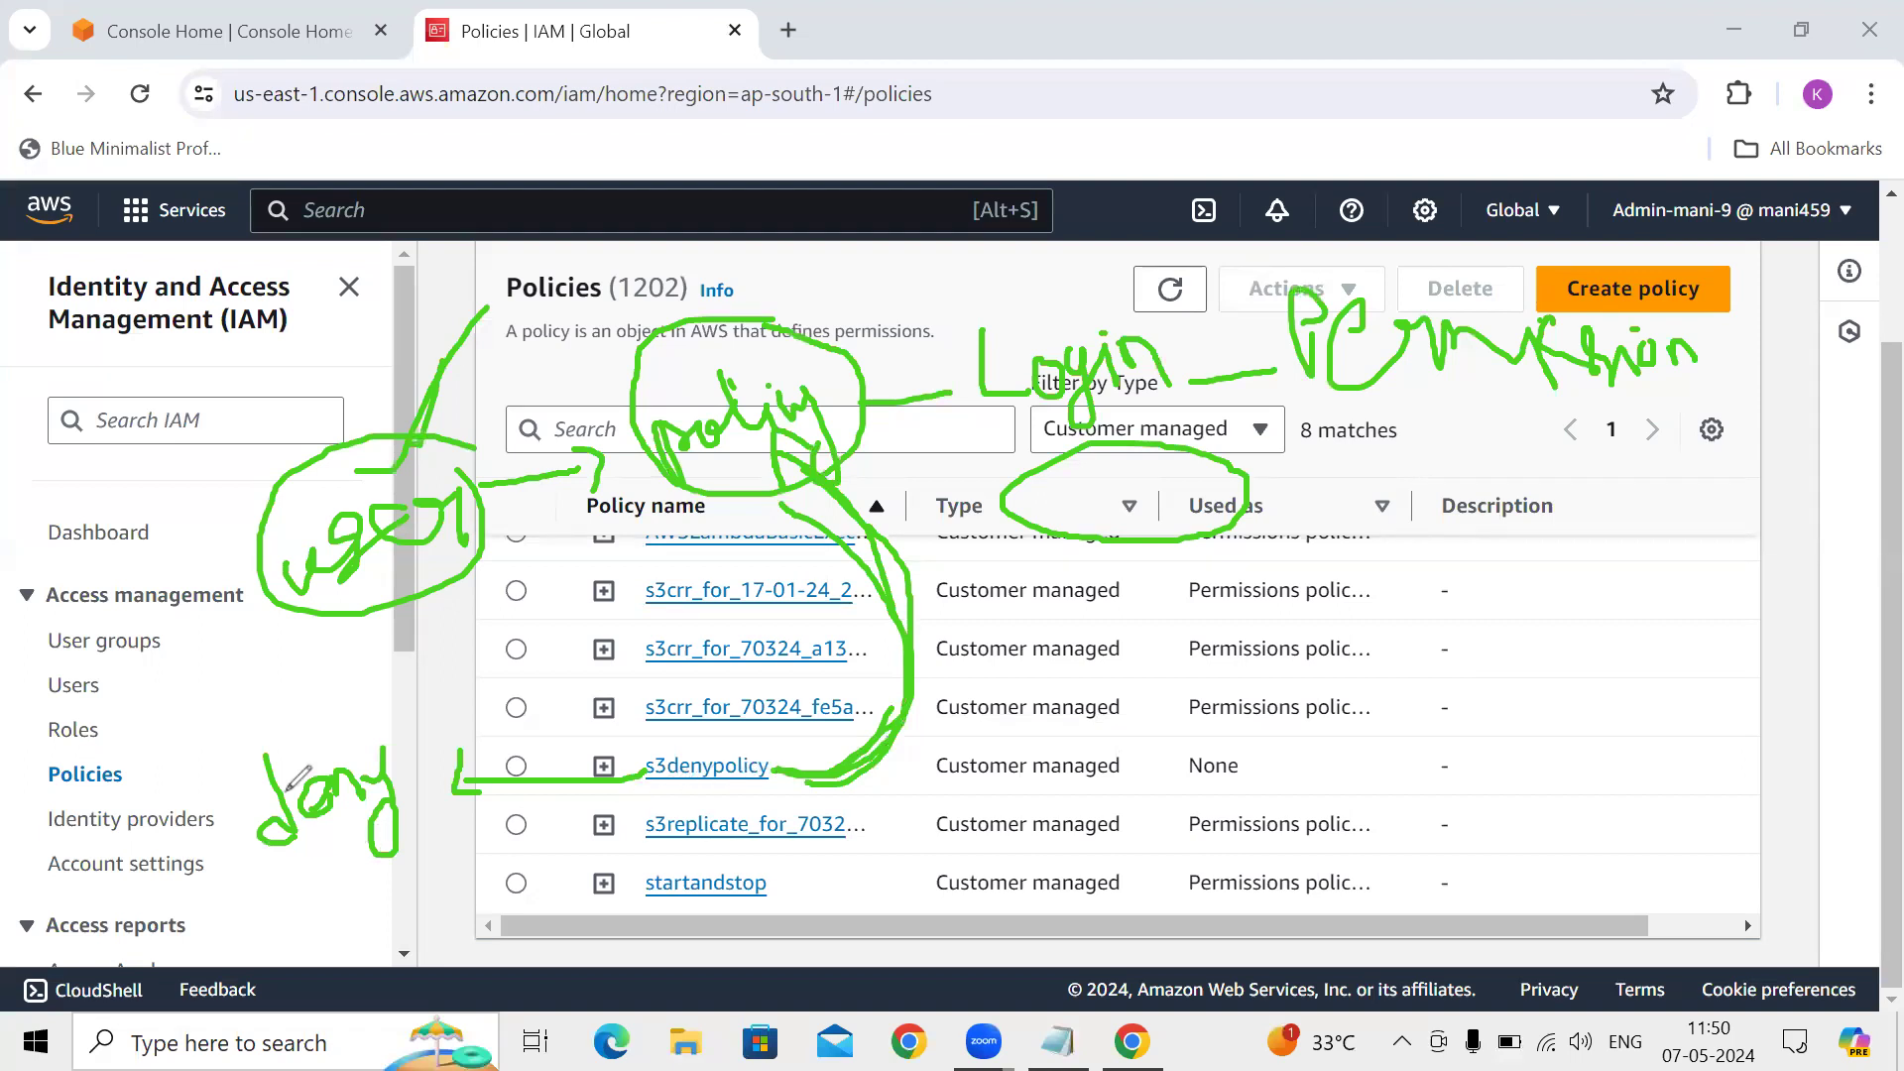
pyautogui.moveTo(293, 720)
pyautogui.mouseDown()
pyautogui.moveTo(306, 734)
pyautogui.moveTo(322, 694)
pyautogui.moveTo(347, 739)
pyautogui.mouseUp()
pyautogui.moveTo(316, 672)
pyautogui.mouseDown()
pyautogui.moveTo(292, 673)
pyautogui.moveTo(292, 758)
pyautogui.moveTo(367, 694)
pyautogui.moveTo(319, 679)
pyautogui.mouseUp()
pyautogui.moveTo(304, 753)
pyautogui.mouseDown()
pyautogui.moveTo(260, 768)
pyautogui.moveTo(283, 863)
pyautogui.moveTo(412, 813)
pyautogui.moveTo(386, 732)
pyautogui.moveTo(289, 753)
pyautogui.mouseUp()
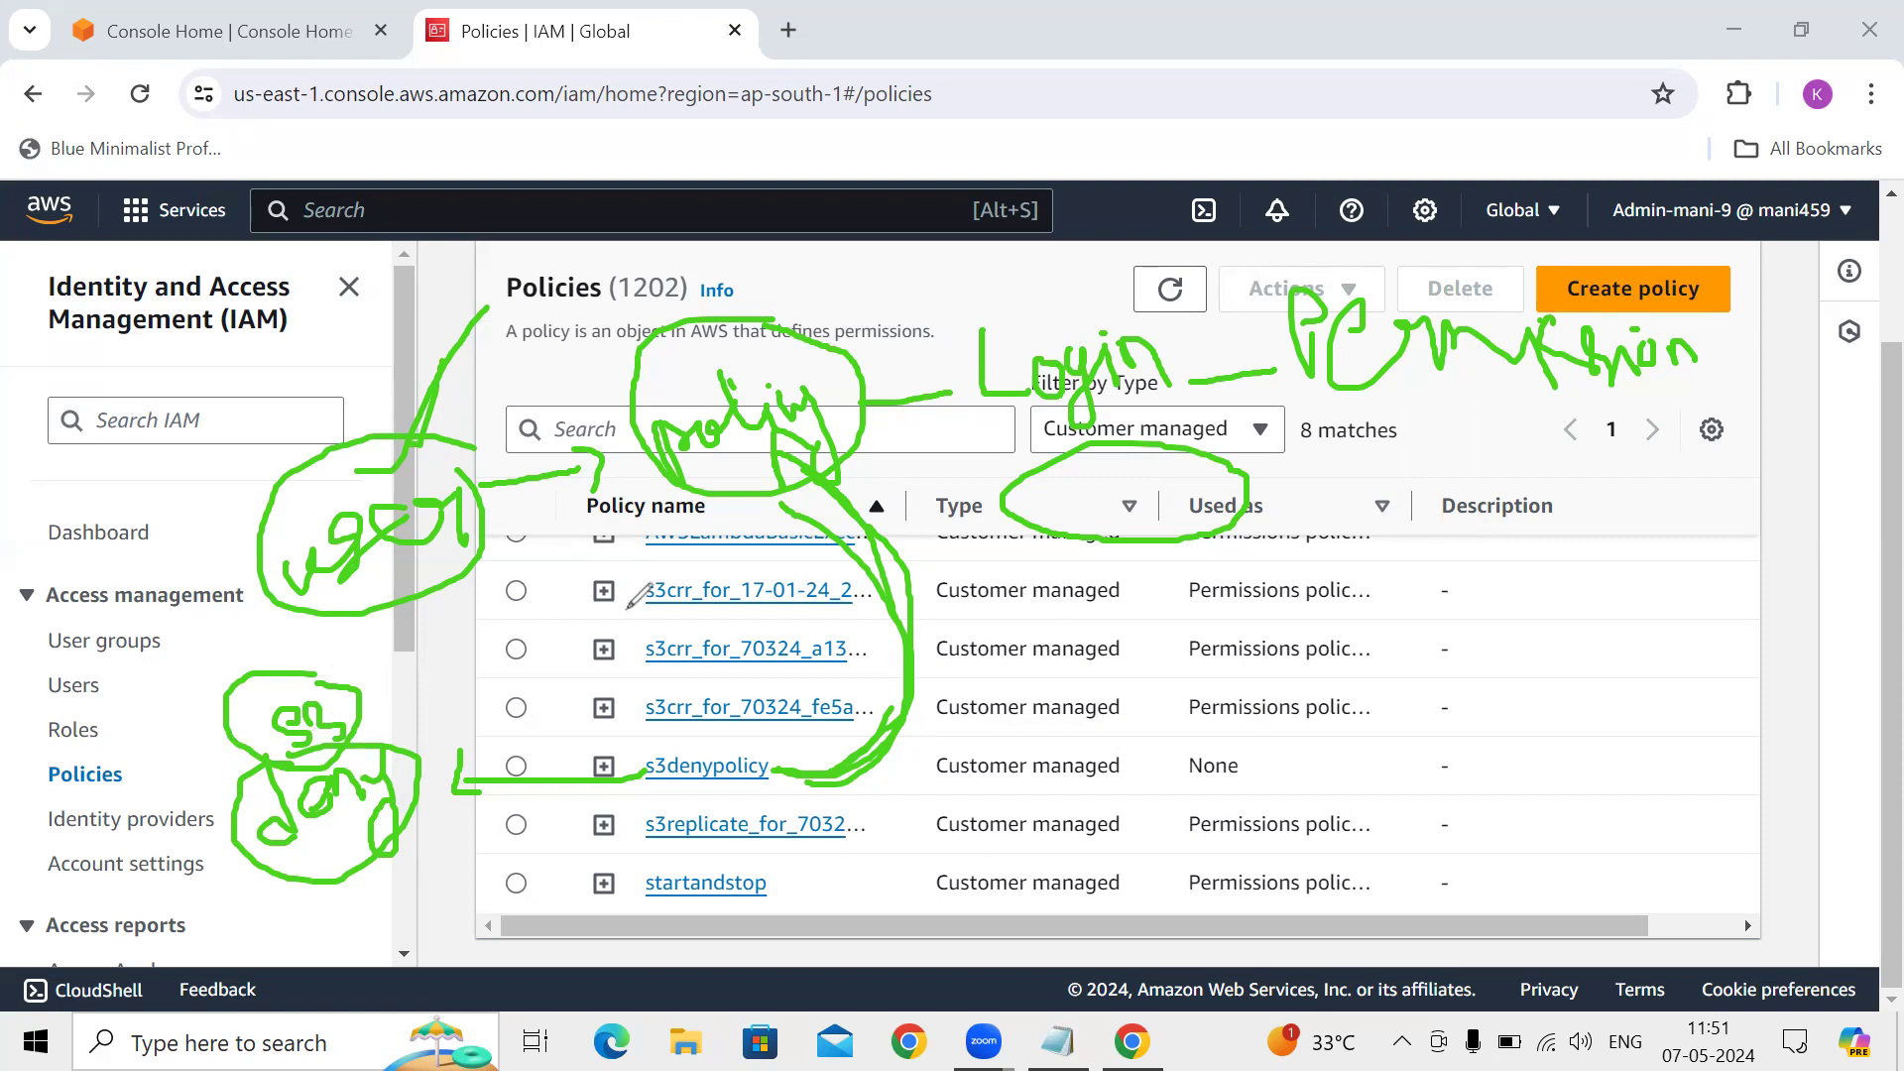
pyautogui.moveTo(307, 939)
pyautogui.mouseDown()
pyautogui.moveTo(292, 873)
pyautogui.moveTo(332, 947)
pyautogui.moveTo(317, 892)
pyautogui.moveTo(352, 868)
pyautogui.moveTo(353, 934)
pyautogui.mouseUp()
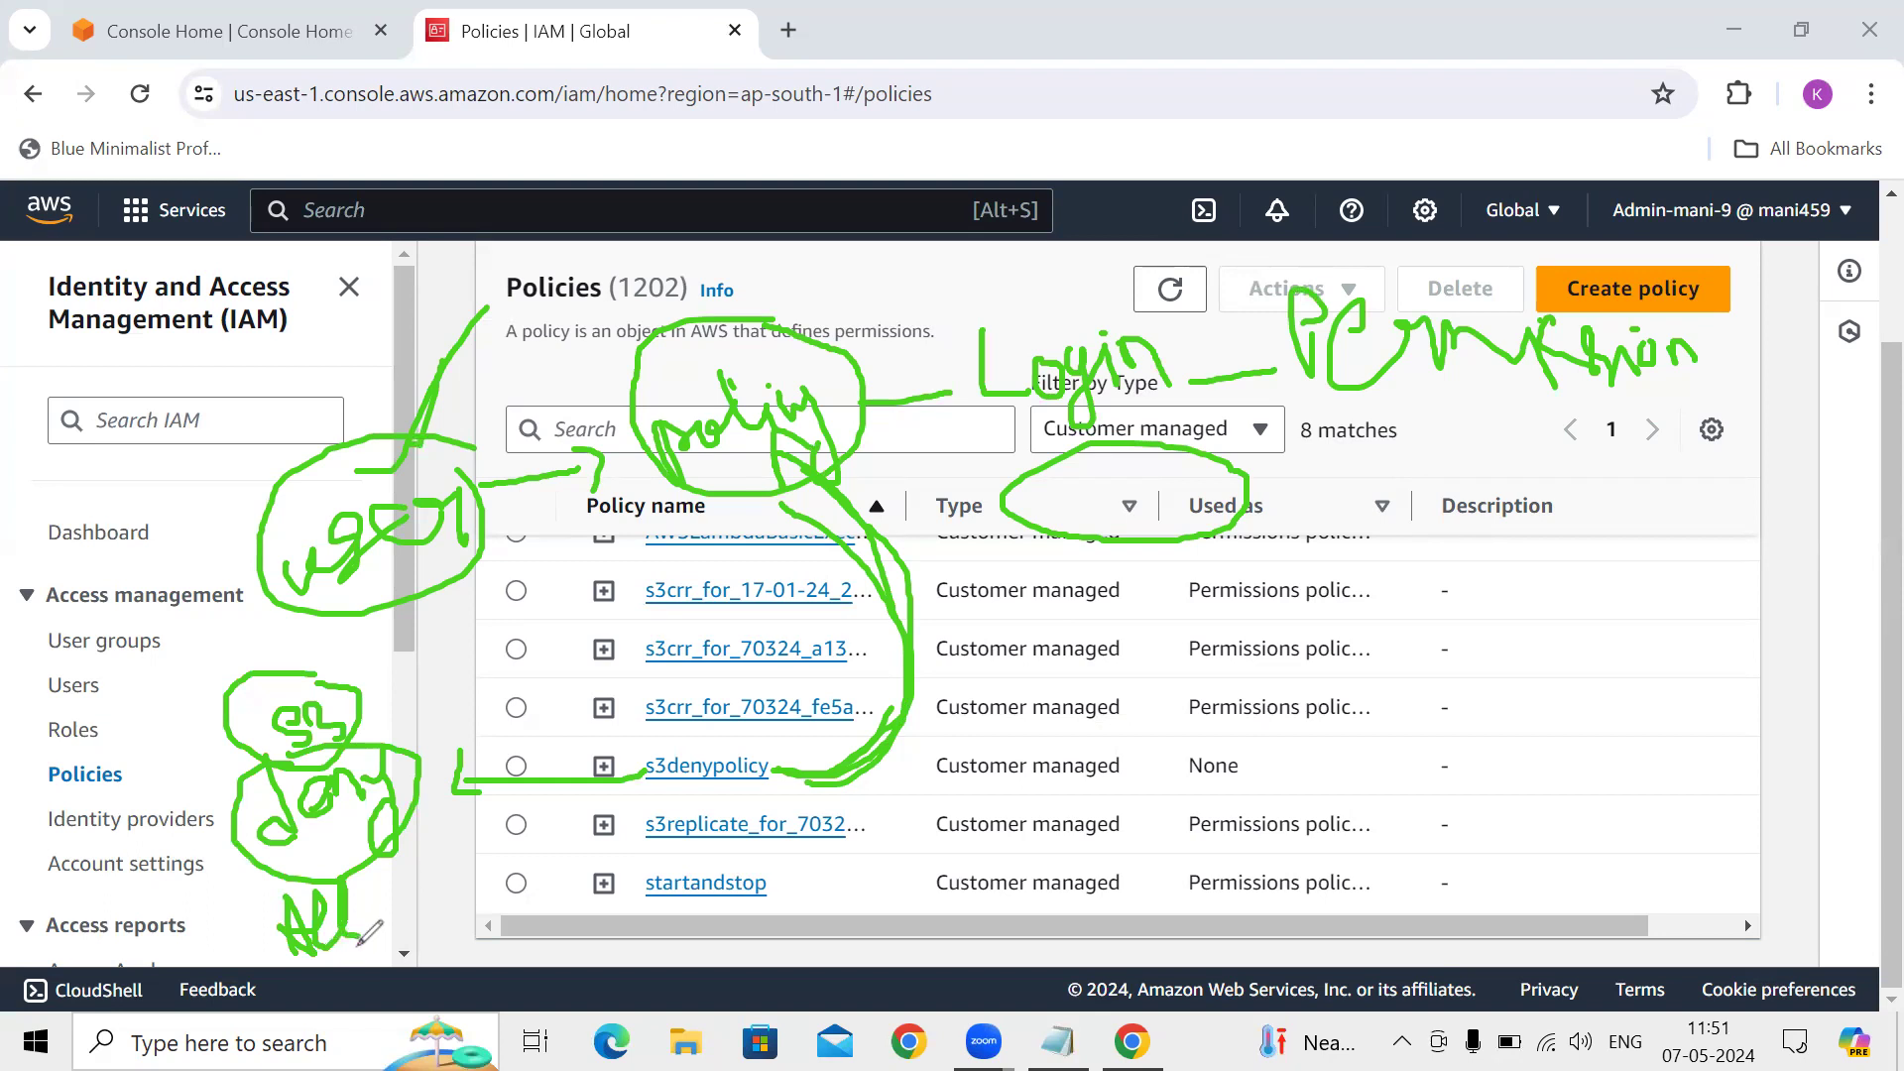
pyautogui.moveTo(373, 942); pyautogui.dragTo(398, 879)
pyautogui.moveTo(325, 715)
pyautogui.mouseDown()
pyautogui.moveTo(377, 732)
pyautogui.moveTo(412, 654)
pyautogui.mouseUp()
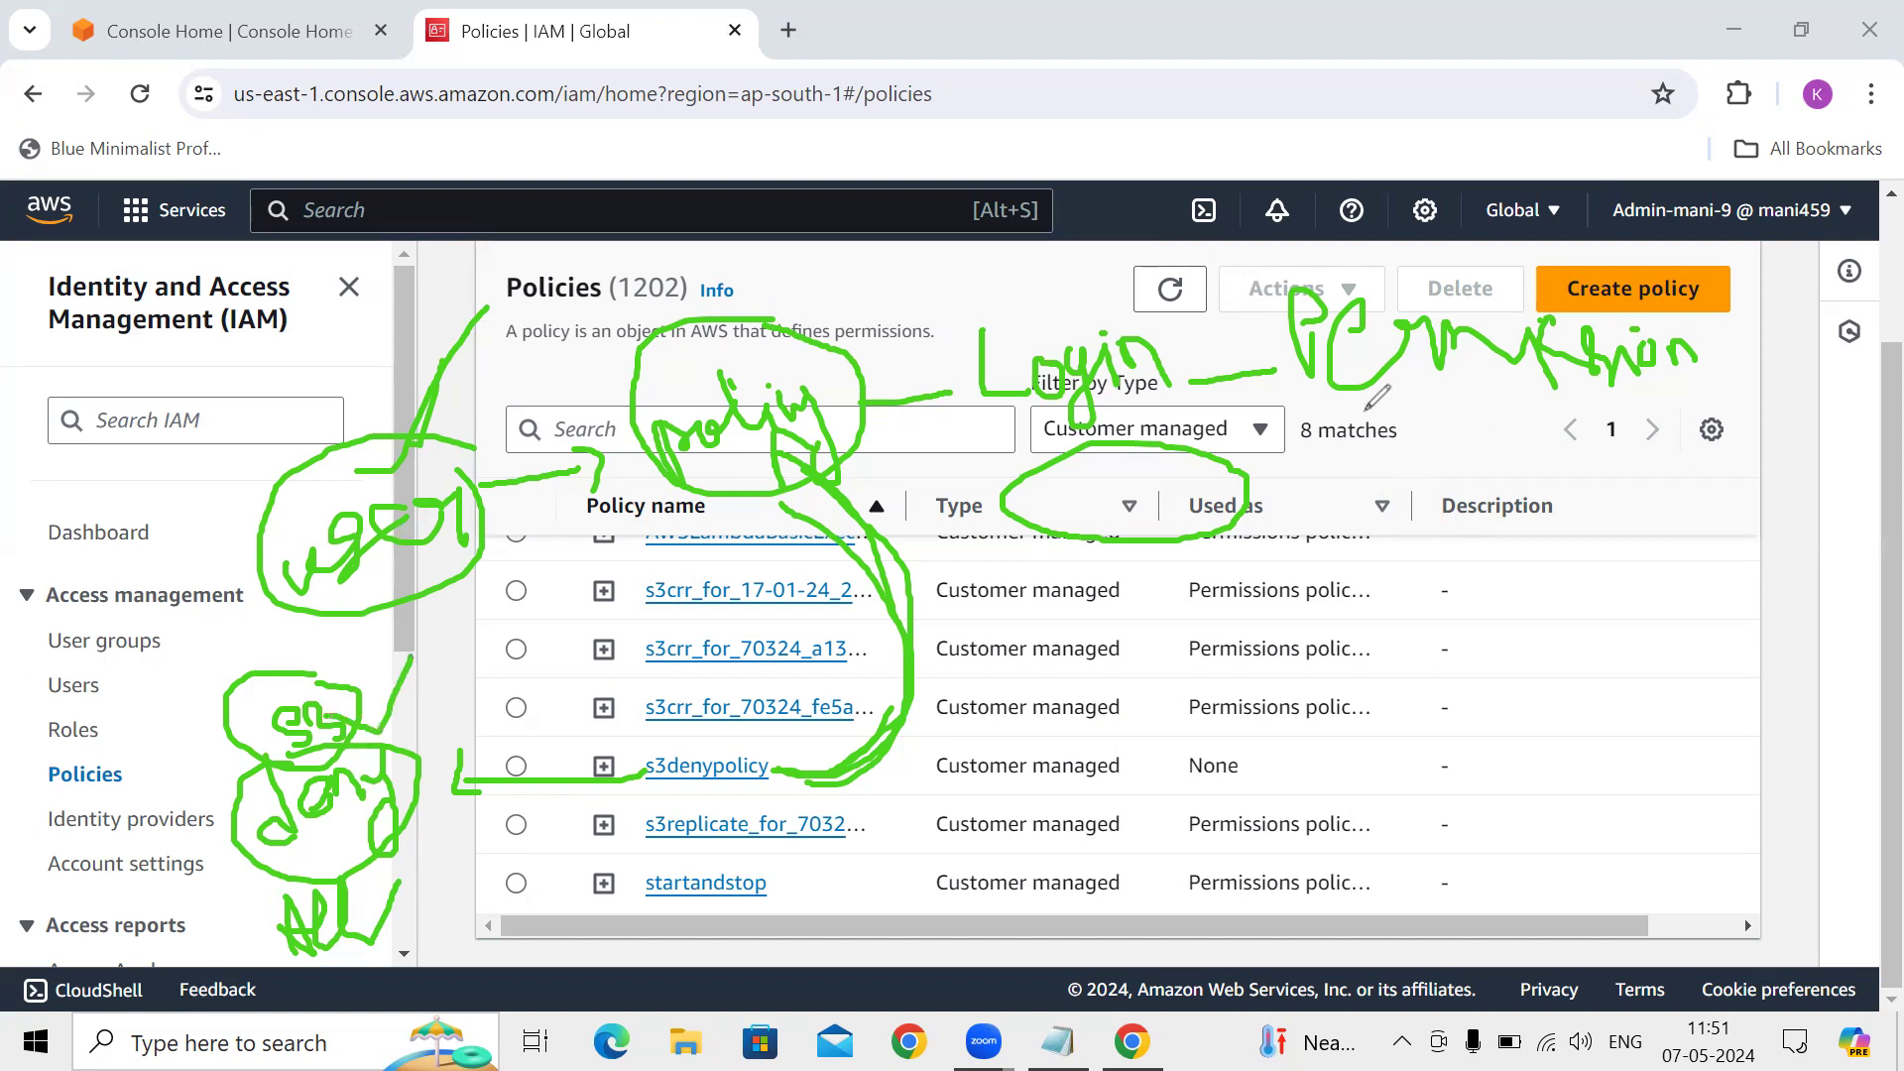
pyautogui.moveTo(1307, 406); pyautogui.dragTo(1676, 374)
pyautogui.moveTo(1495, 401); pyautogui.dragTo(1517, 491)
pyautogui.moveTo(1509, 405)
pyautogui.mouseDown()
pyautogui.moveTo(1542, 552)
pyautogui.moveTo(1571, 575)
pyautogui.moveTo(1571, 513)
pyautogui.mouseUp()
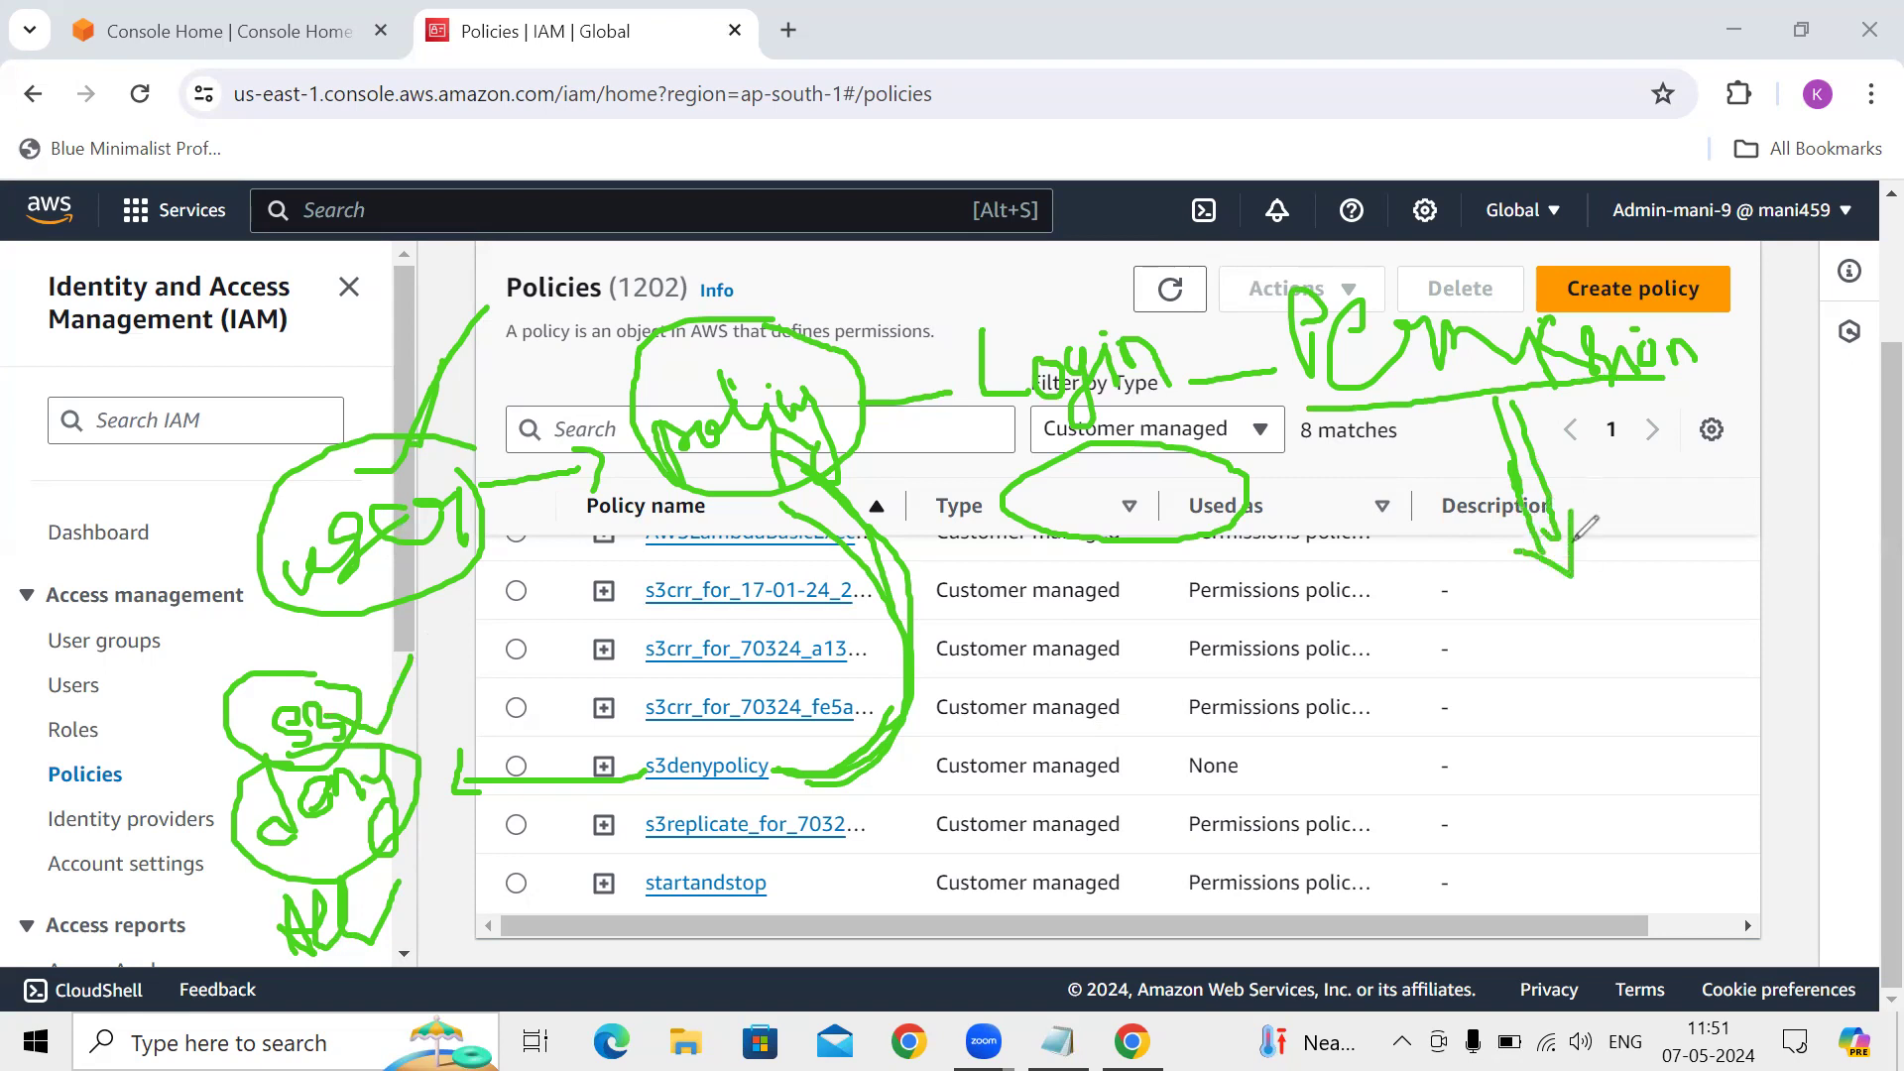
pyautogui.moveTo(1558, 597)
pyautogui.mouseDown()
pyautogui.moveTo(1632, 610)
pyautogui.moveTo(1597, 516)
pyautogui.moveTo(1627, 496)
pyautogui.moveTo(1675, 568)
pyautogui.moveTo(1716, 511)
pyautogui.moveTo(1745, 525)
pyautogui.moveTo(1738, 486)
pyautogui.mouseUp()
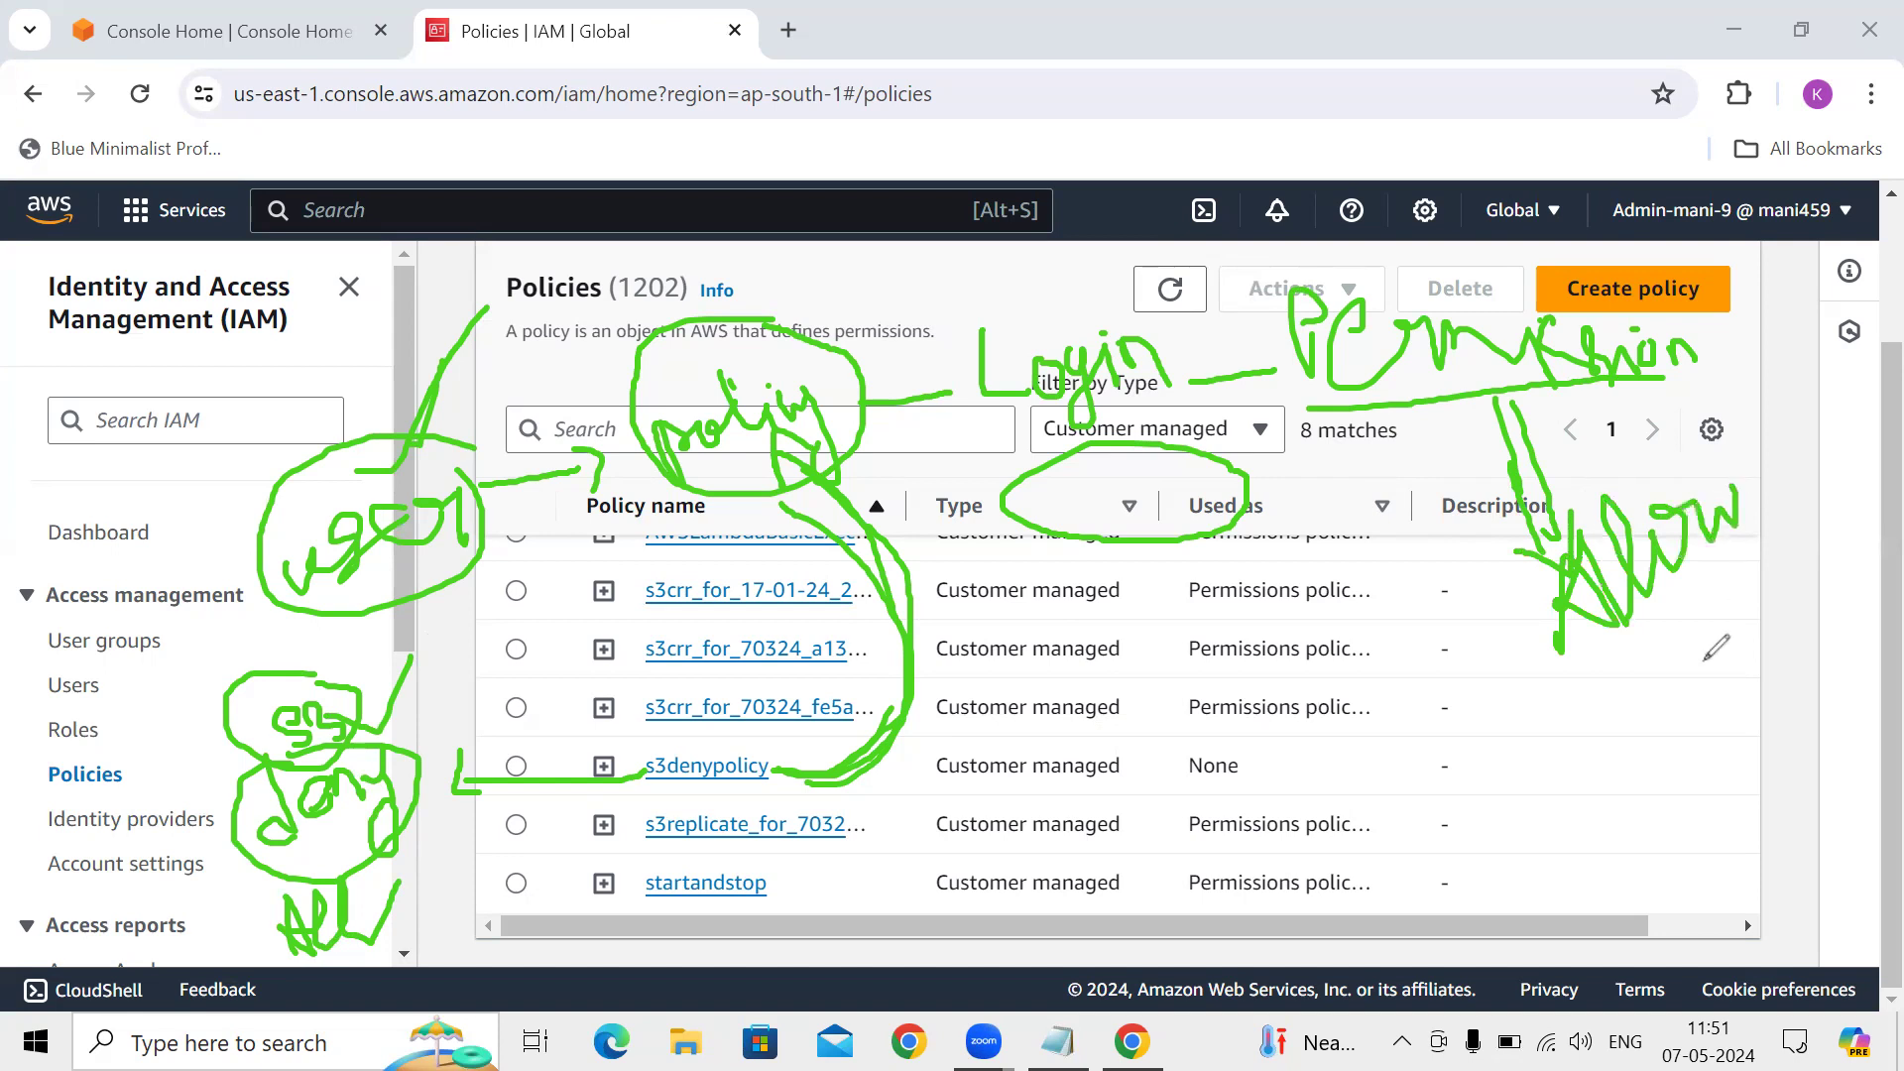
pyautogui.moveTo(1560, 707)
pyautogui.mouseDown()
pyautogui.moveTo(1557, 778)
pyautogui.moveTo(1622, 739)
pyautogui.moveTo(1599, 759)
pyautogui.moveTo(1686, 739)
pyautogui.moveTo(1715, 694)
pyautogui.moveTo(1697, 784)
pyautogui.mouseUp()
pyautogui.moveTo(241, 622)
pyautogui.mouseDown()
pyautogui.moveTo(743, 494)
pyautogui.moveTo(1155, 456)
pyautogui.moveTo(1669, 367)
pyautogui.mouseUp()
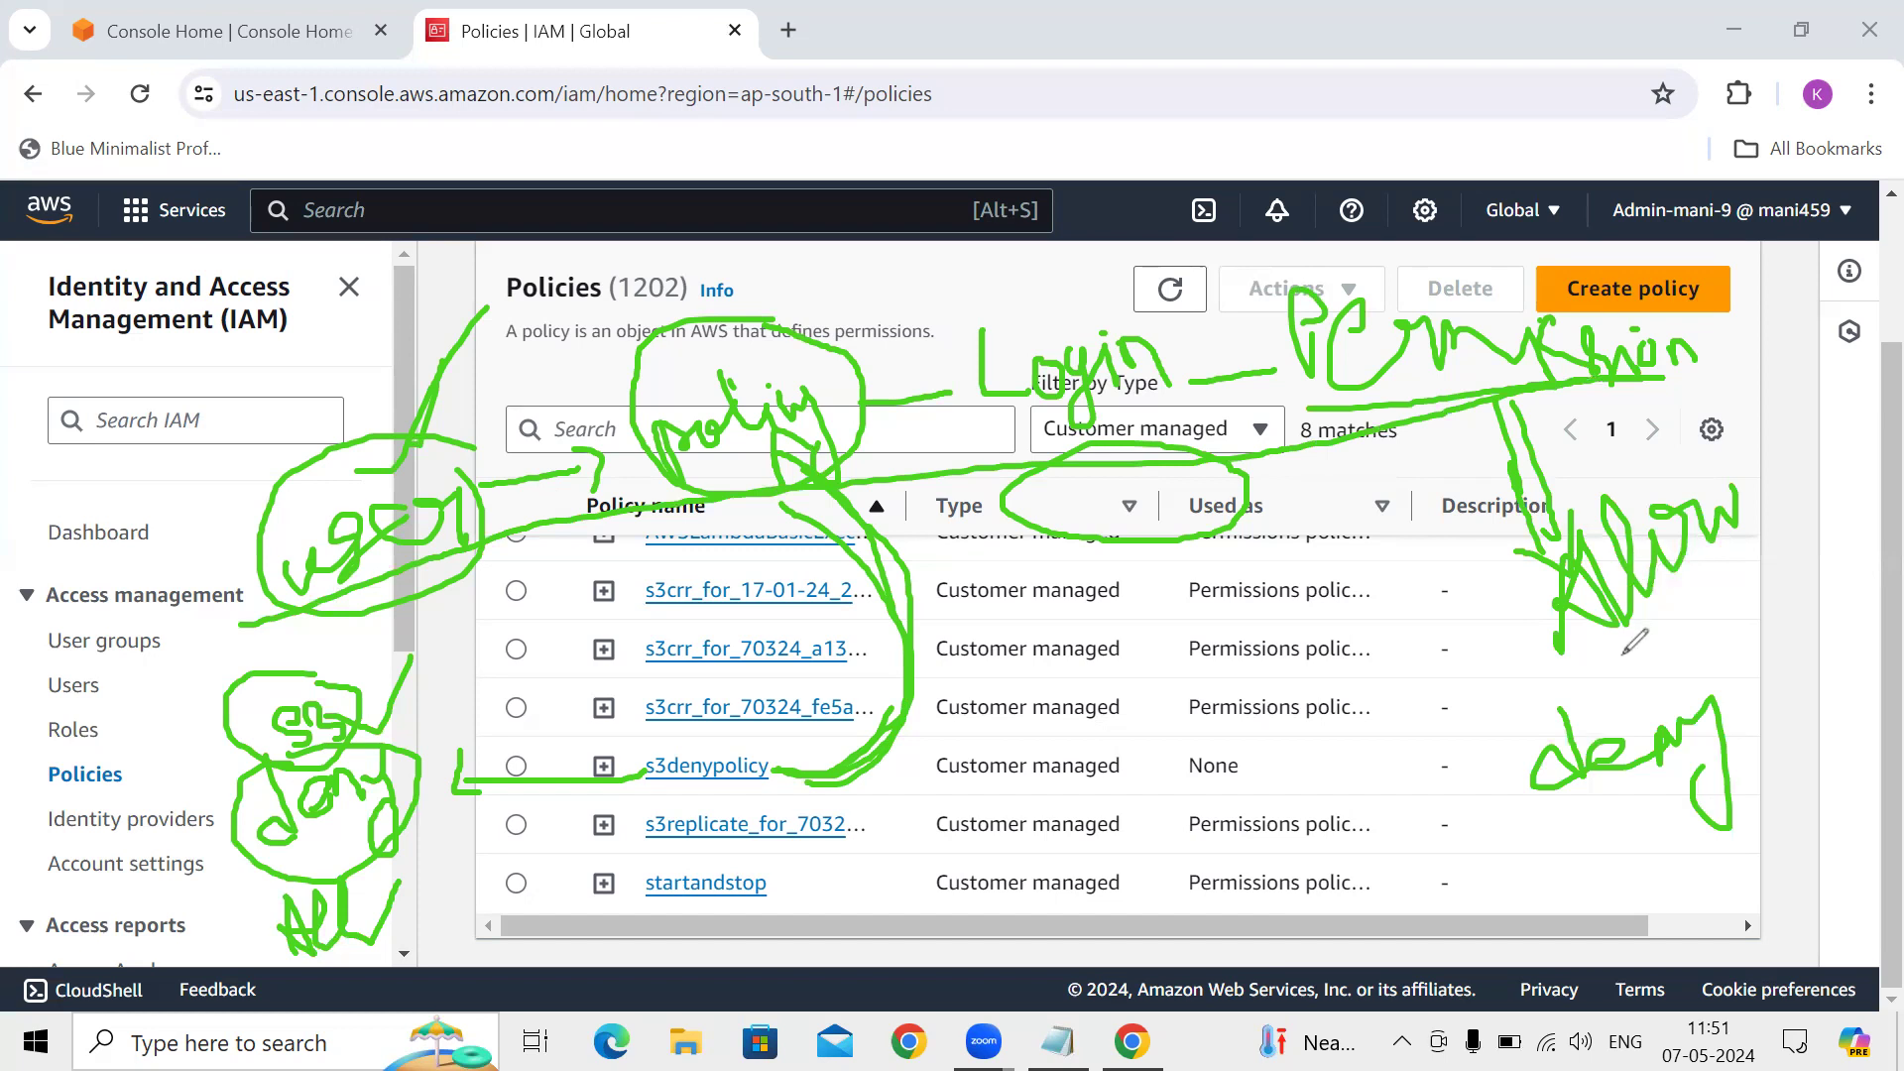
pyautogui.moveTo(1536, 750); pyautogui.dragTo(1708, 762)
pyautogui.moveTo(1581, 892)
pyautogui.mouseDown()
pyautogui.moveTo(1641, 890)
pyautogui.moveTo(1627, 873)
pyautogui.moveTo(1674, 818)
pyautogui.mouseUp()
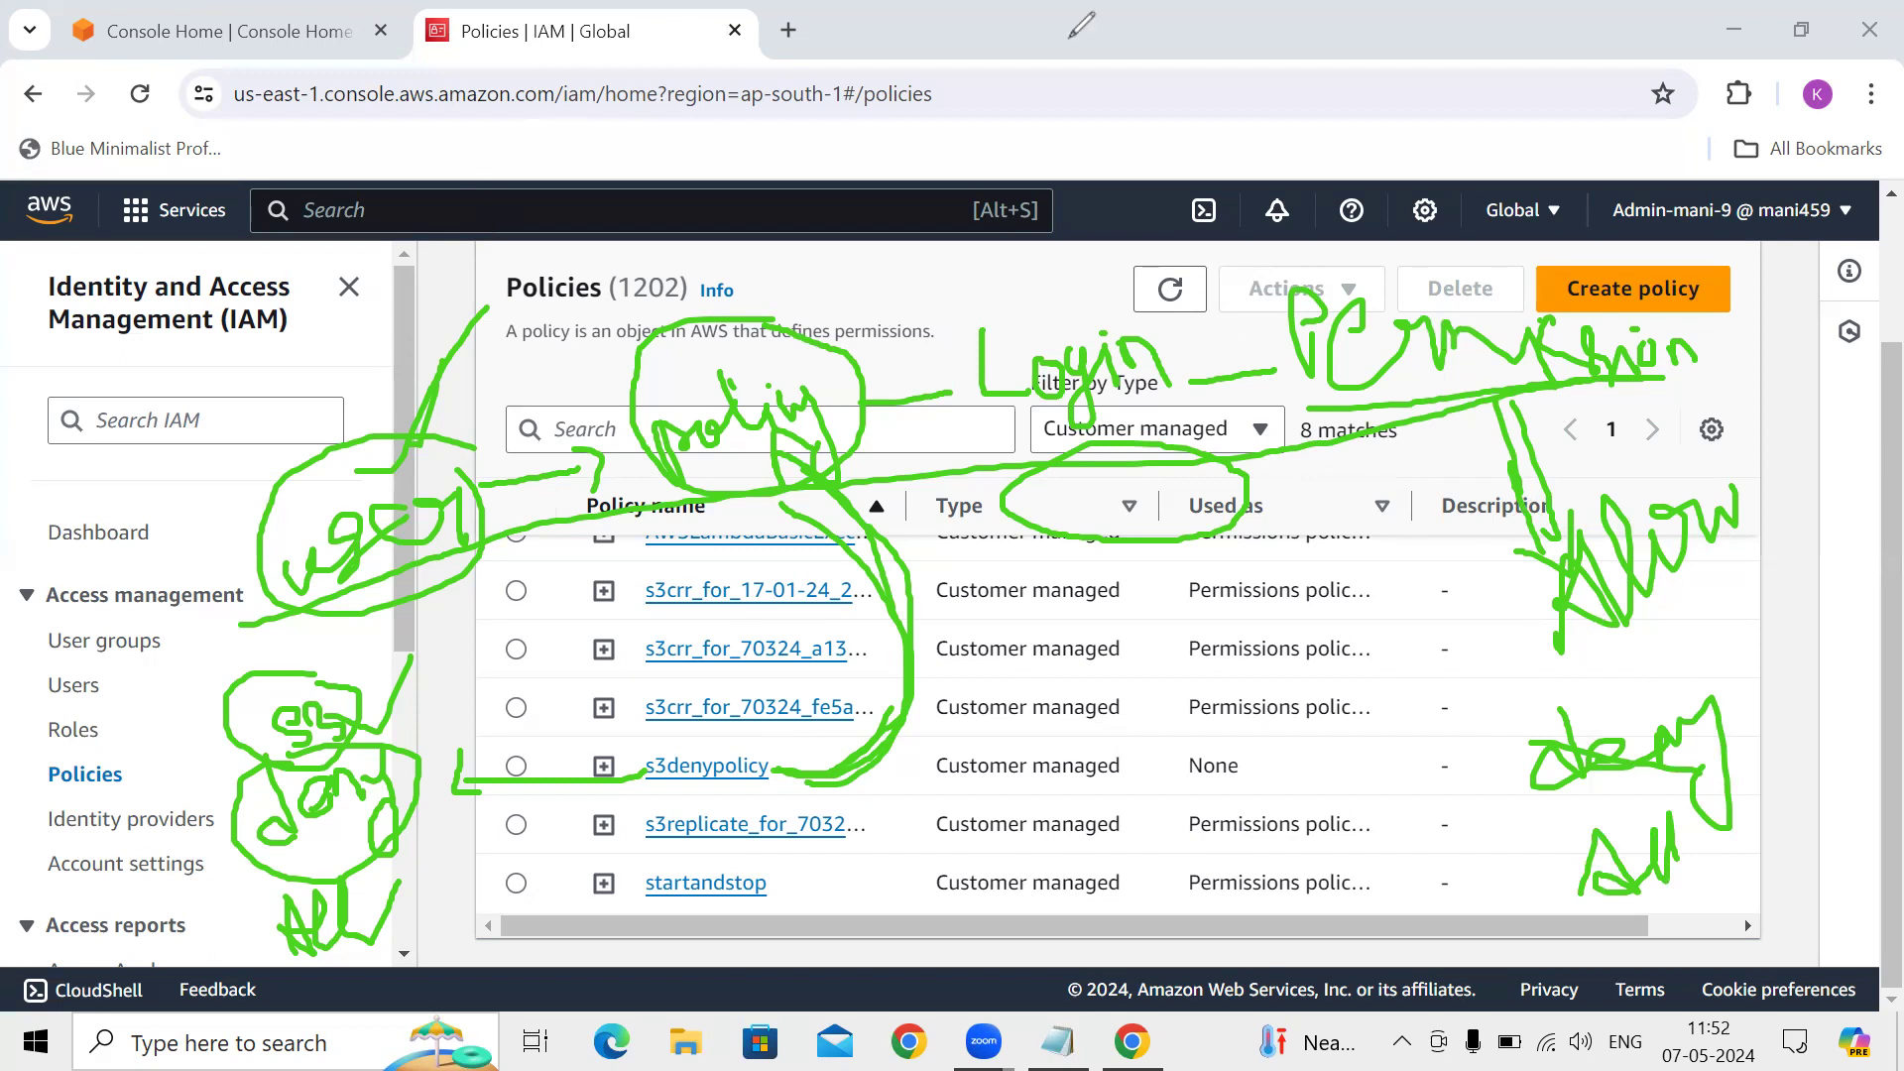
# Step: Clear all the annotation ink and go to the Users list
pyautogui.click(1256, 153)
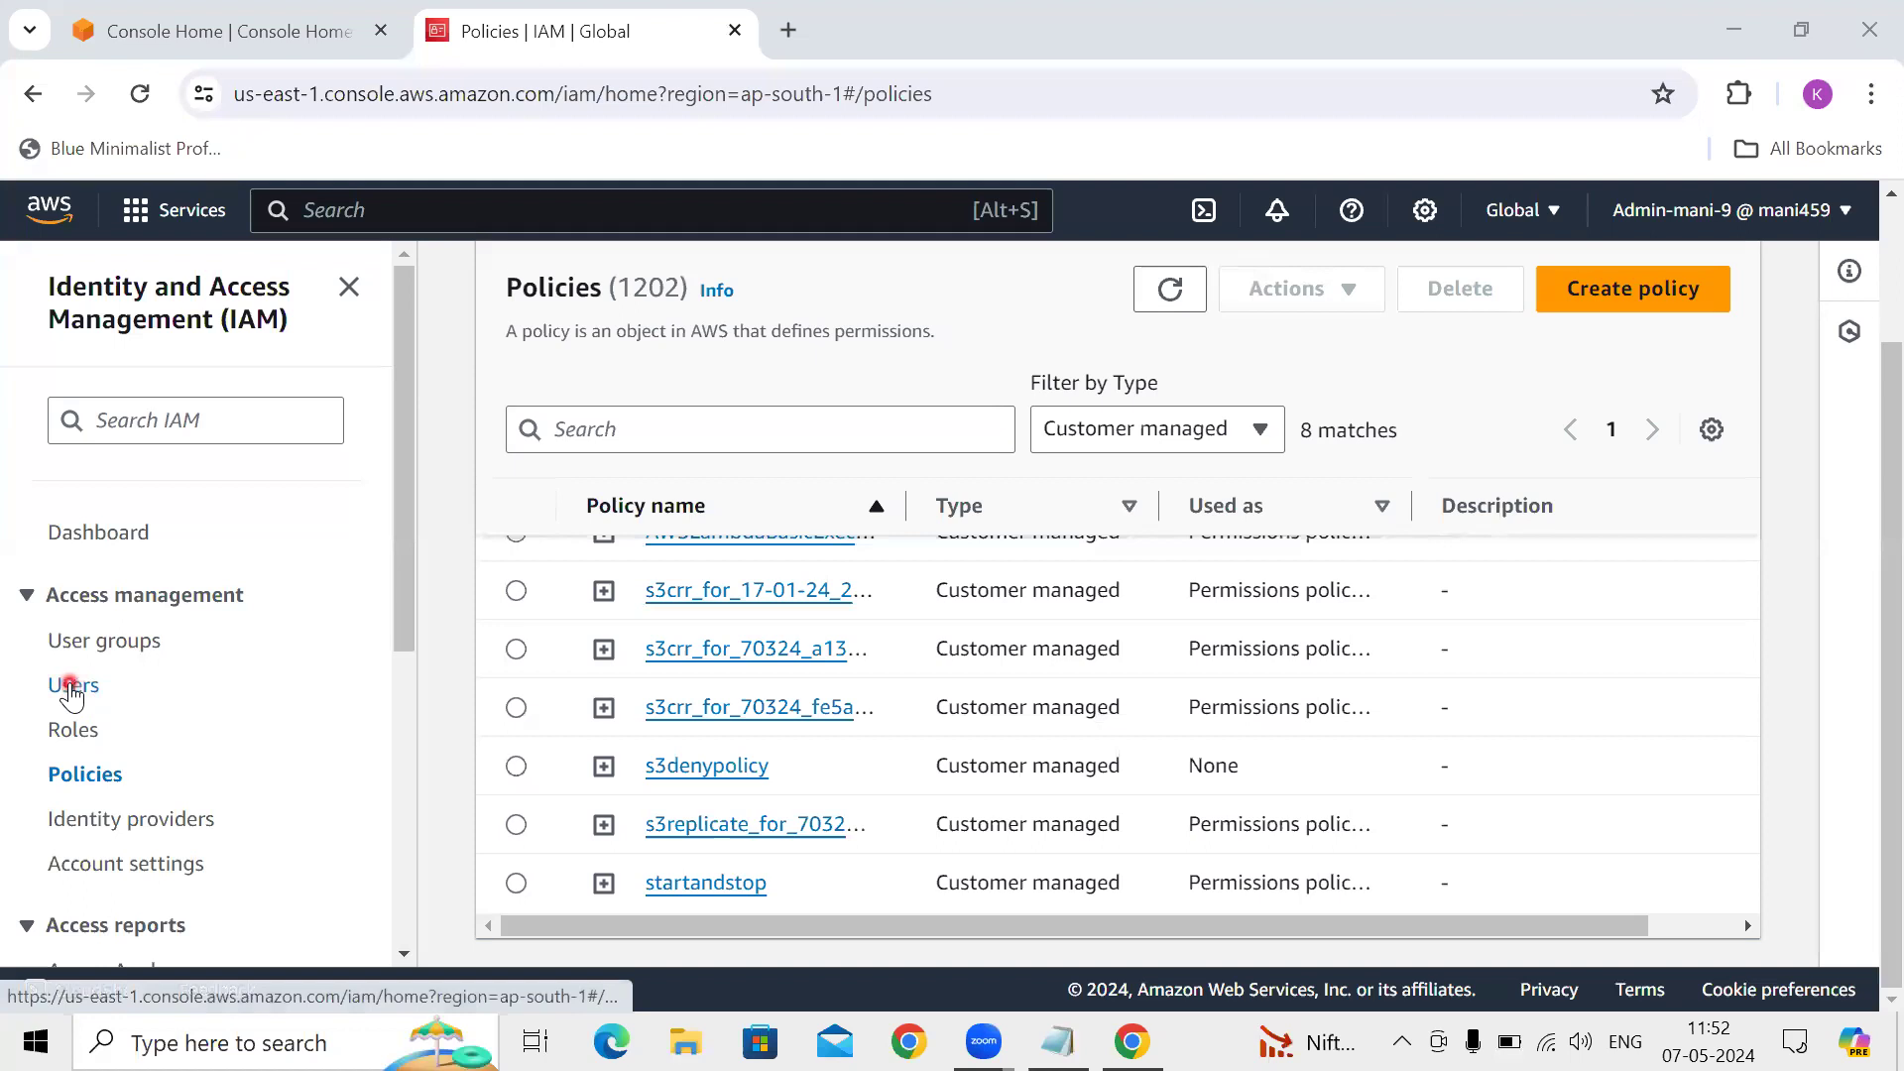
pyautogui.click(71, 687)
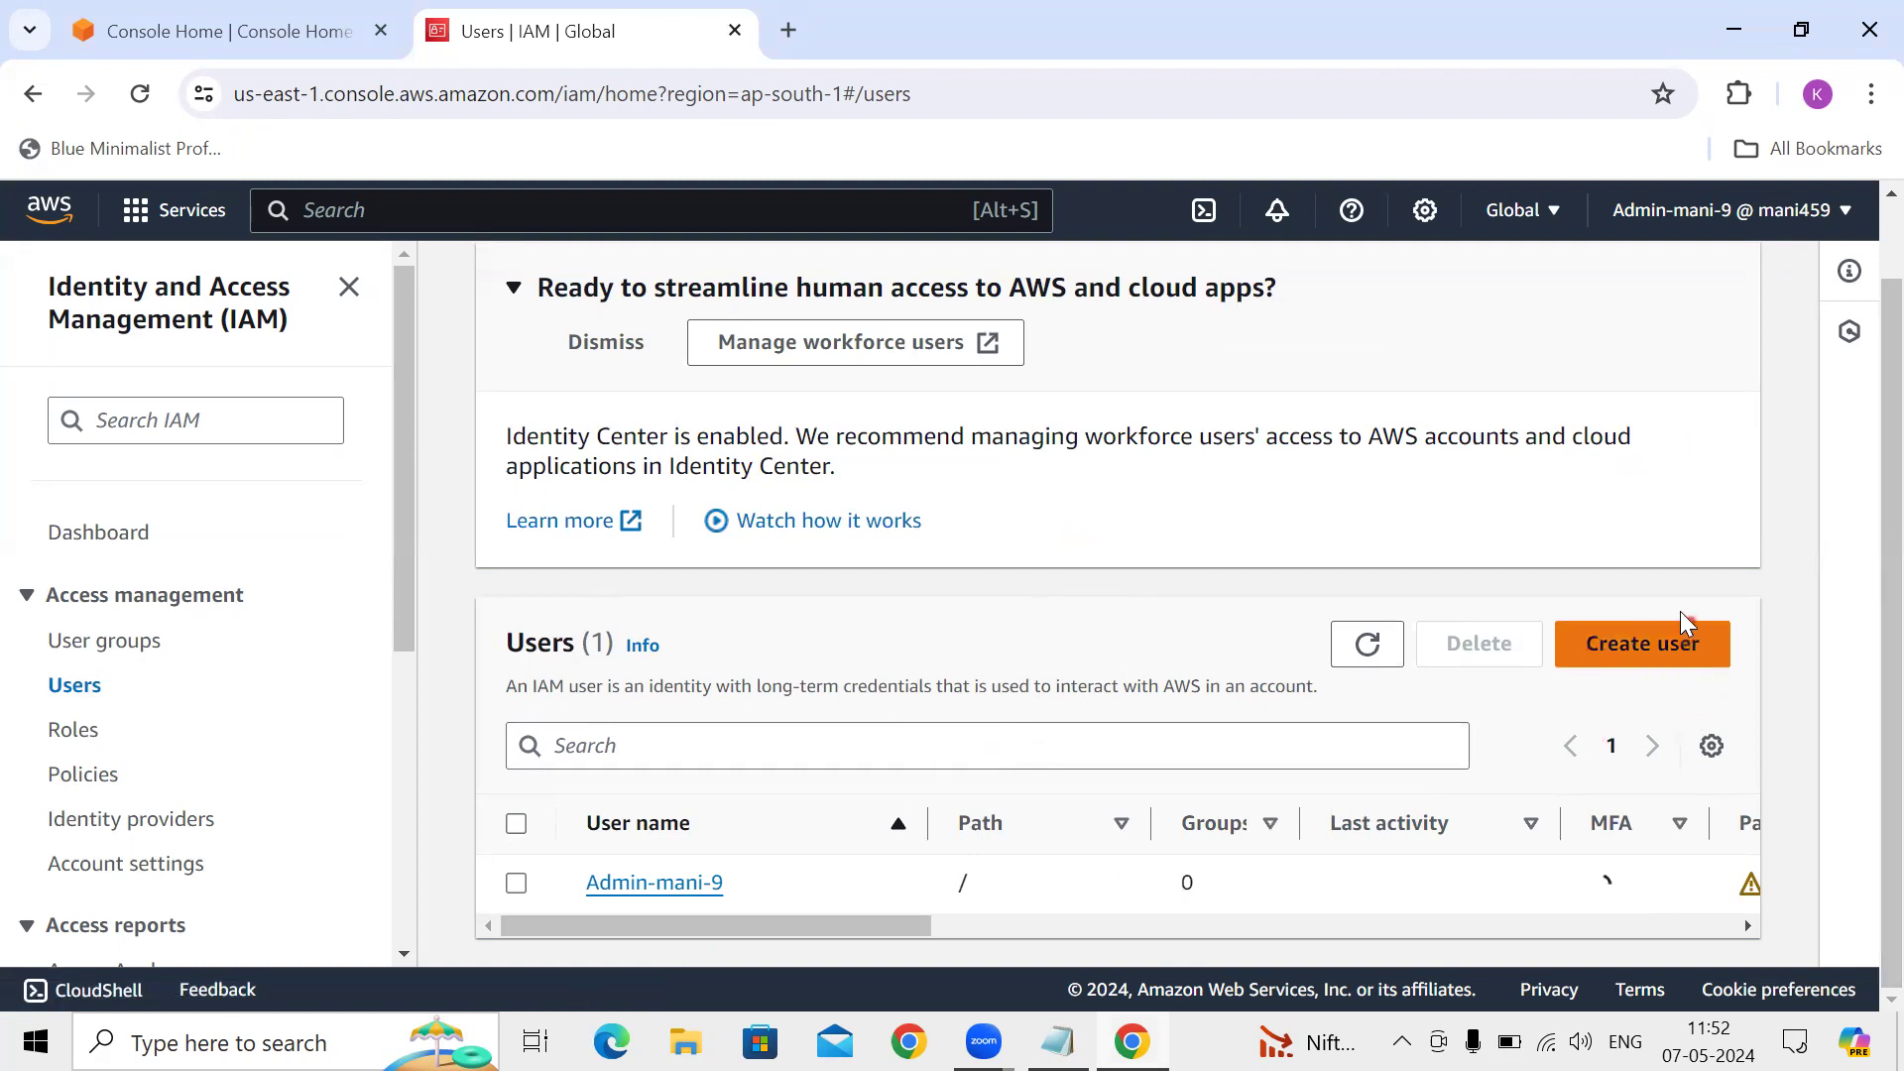
# Step: Start a new user and enter the user name s3denyuser, fixing the typo
pyautogui.click(1654, 659)
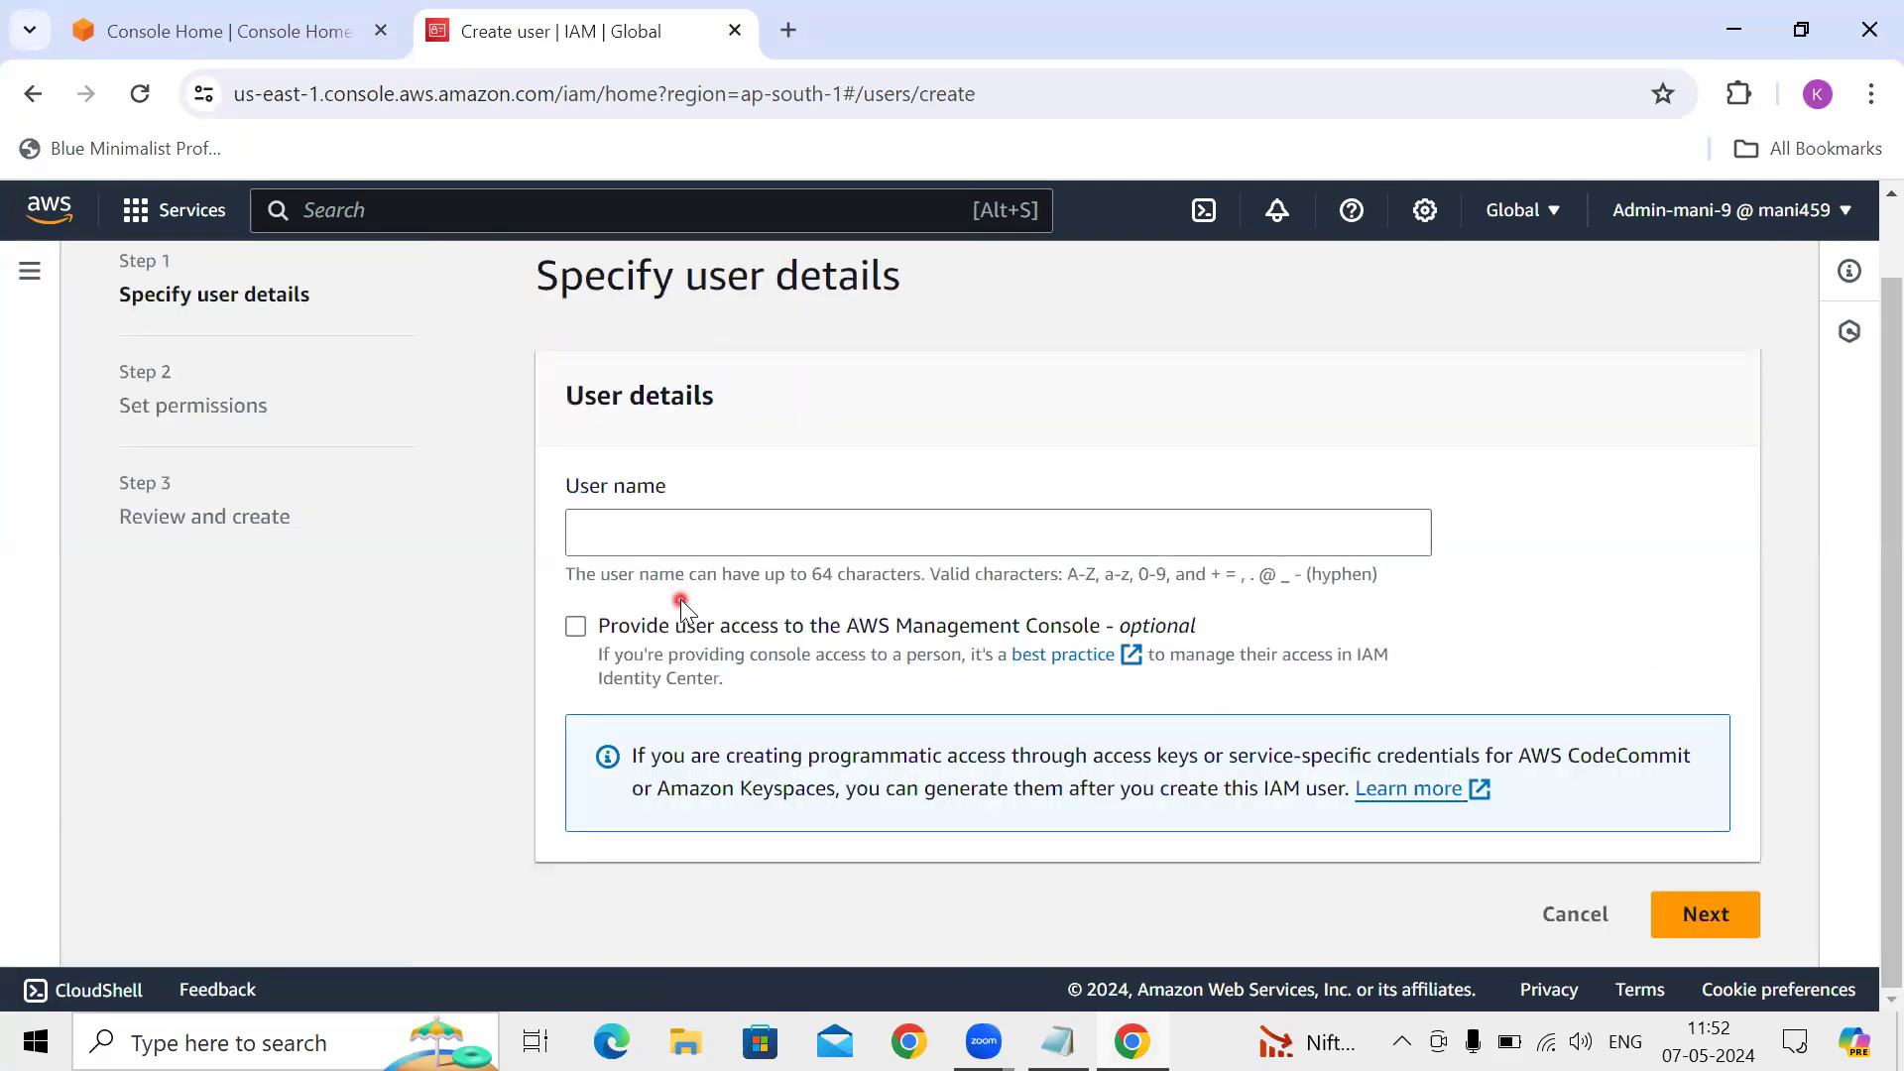
pyautogui.click(647, 540)
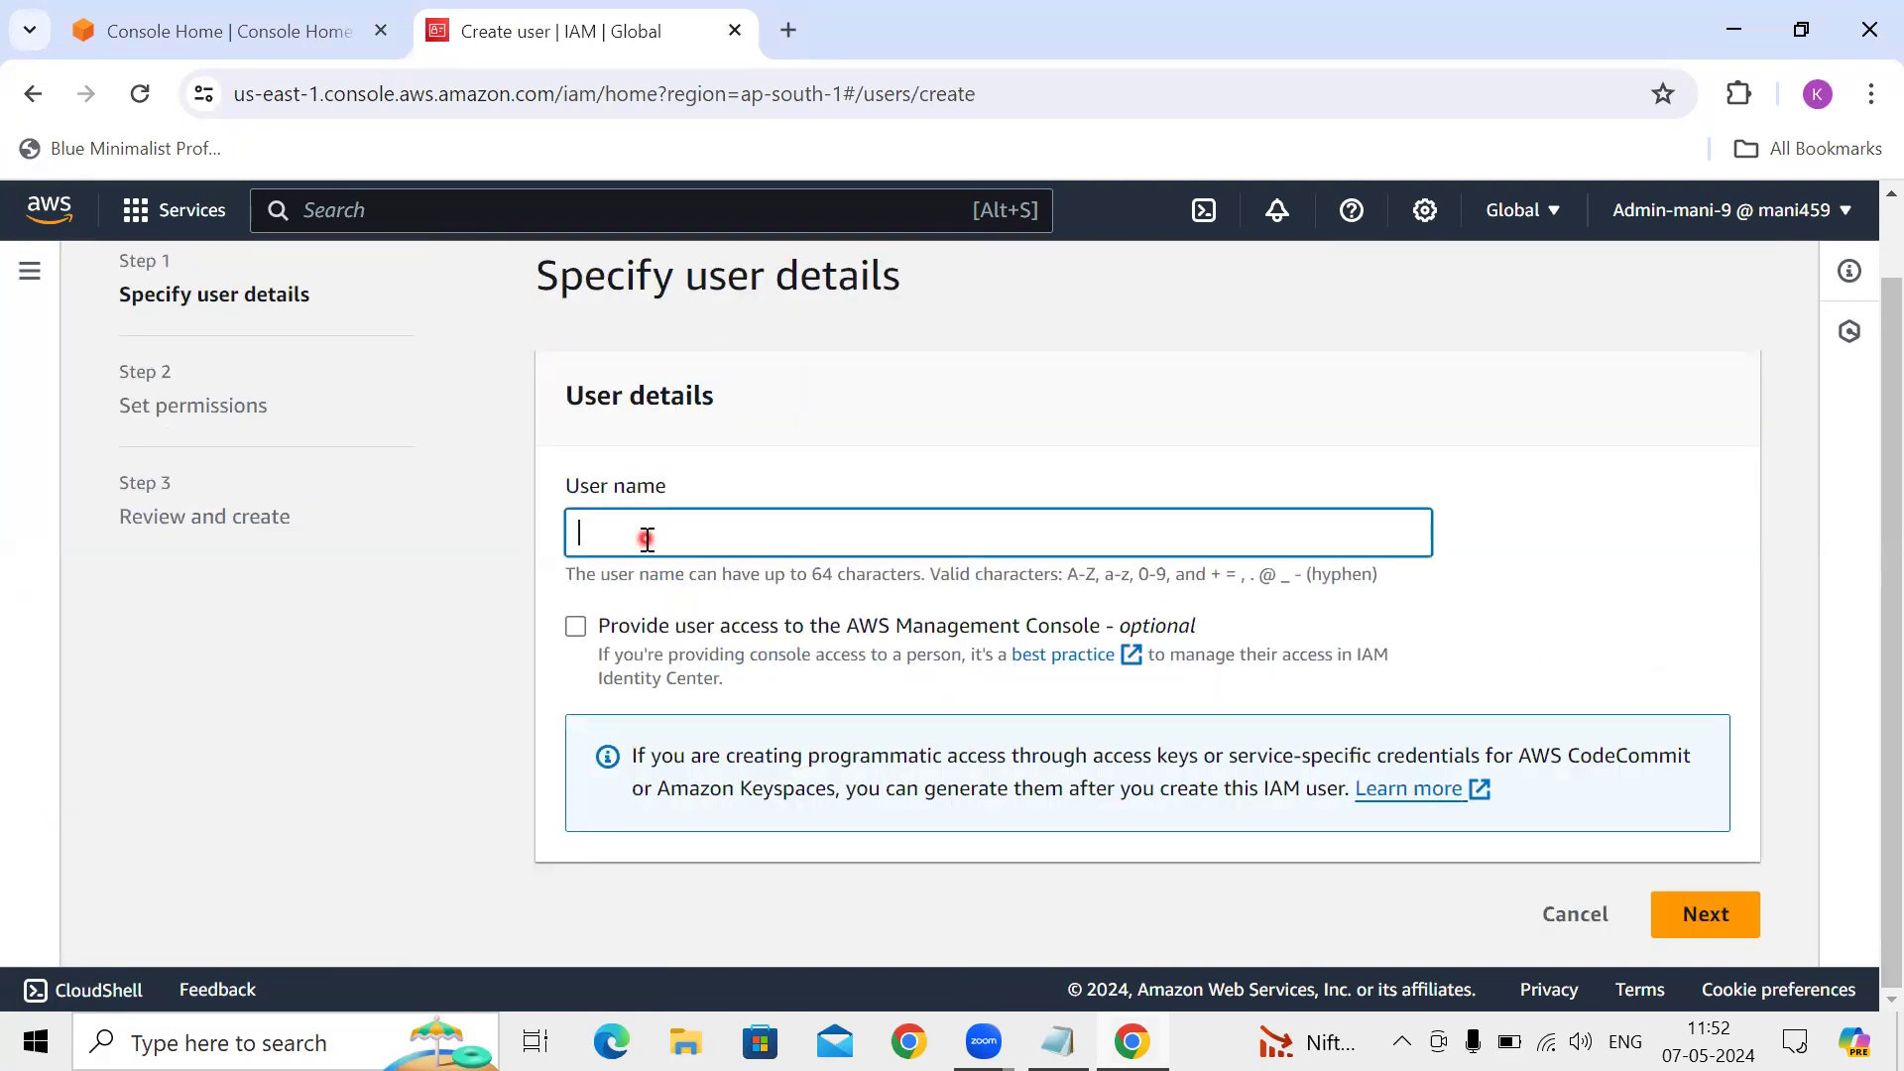
pyautogui.write('s3denyusey')
pyautogui.press('BackSpace')
pyautogui.write('r')
pyautogui.moveTo(581, 536); pyautogui.dragTo(688, 534)
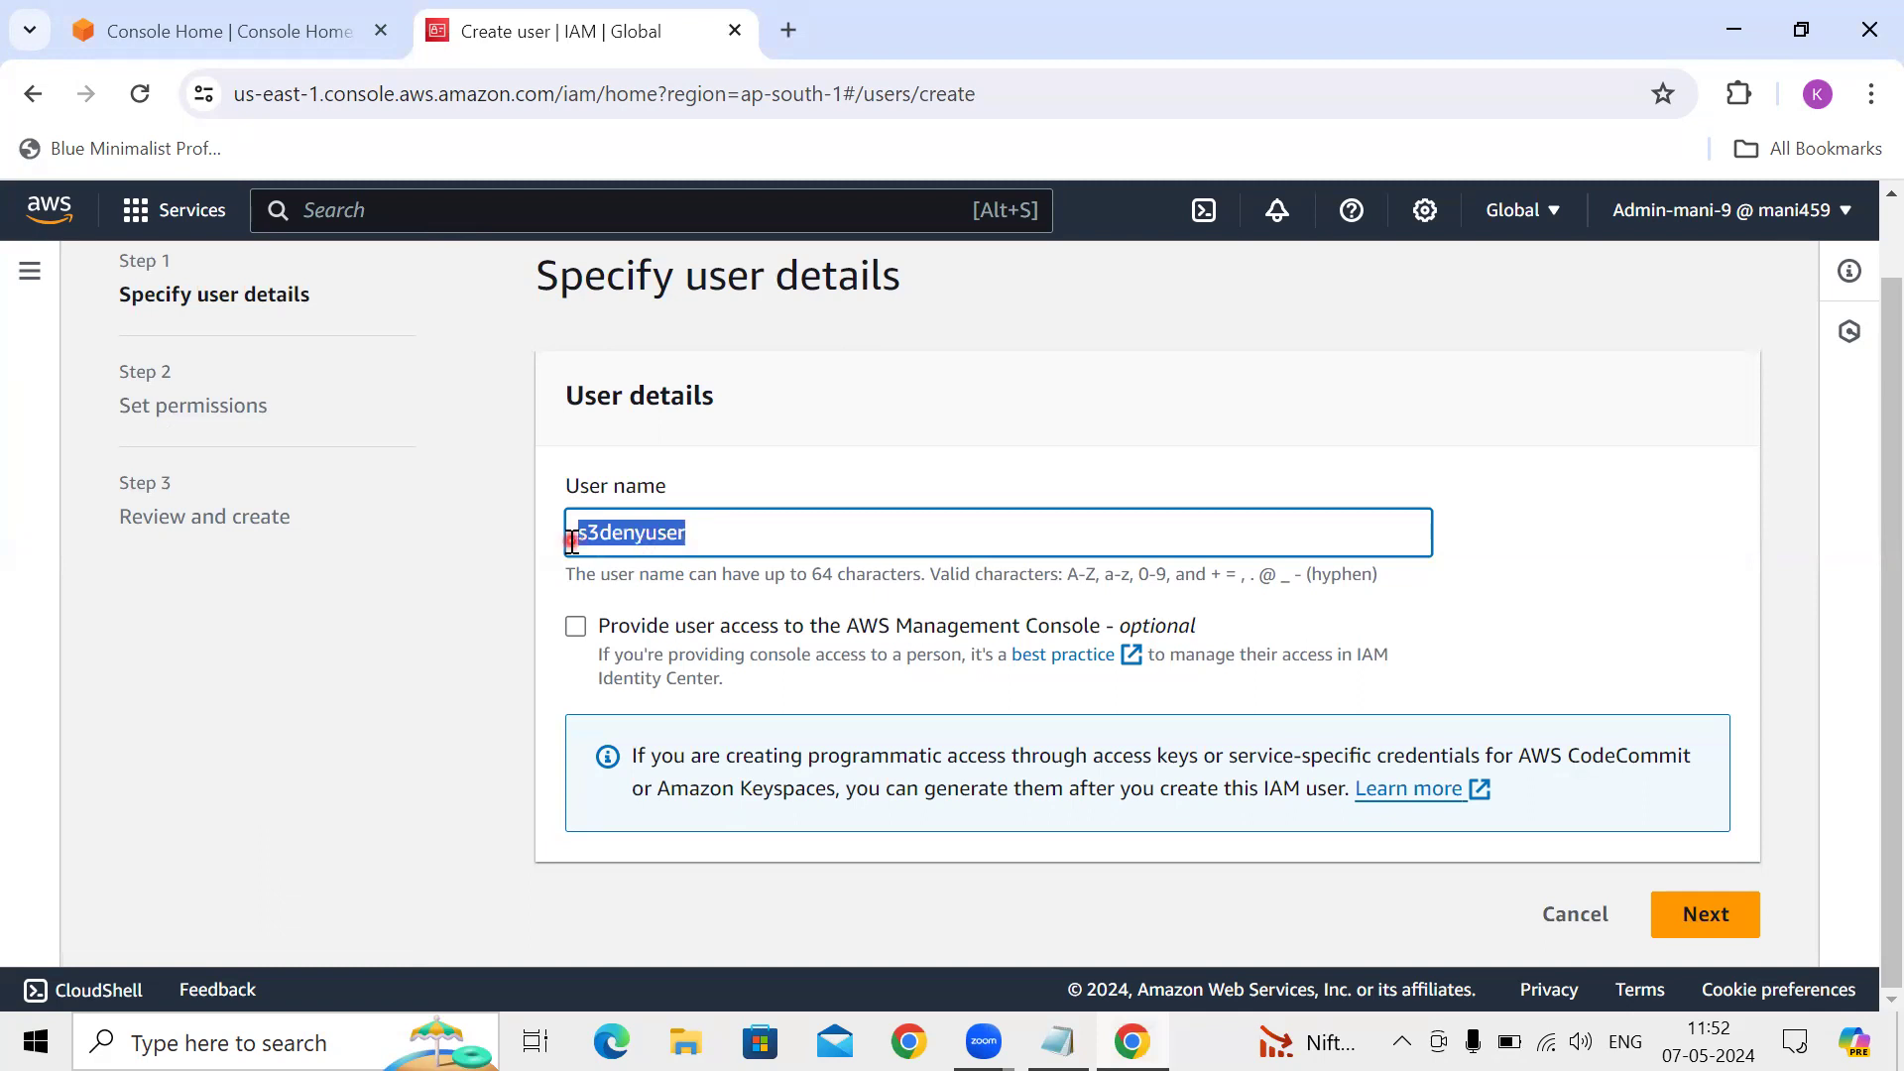
pyautogui.moveTo(578, 534); pyautogui.dragTo(466, 563)
pyautogui.click(466, 563)
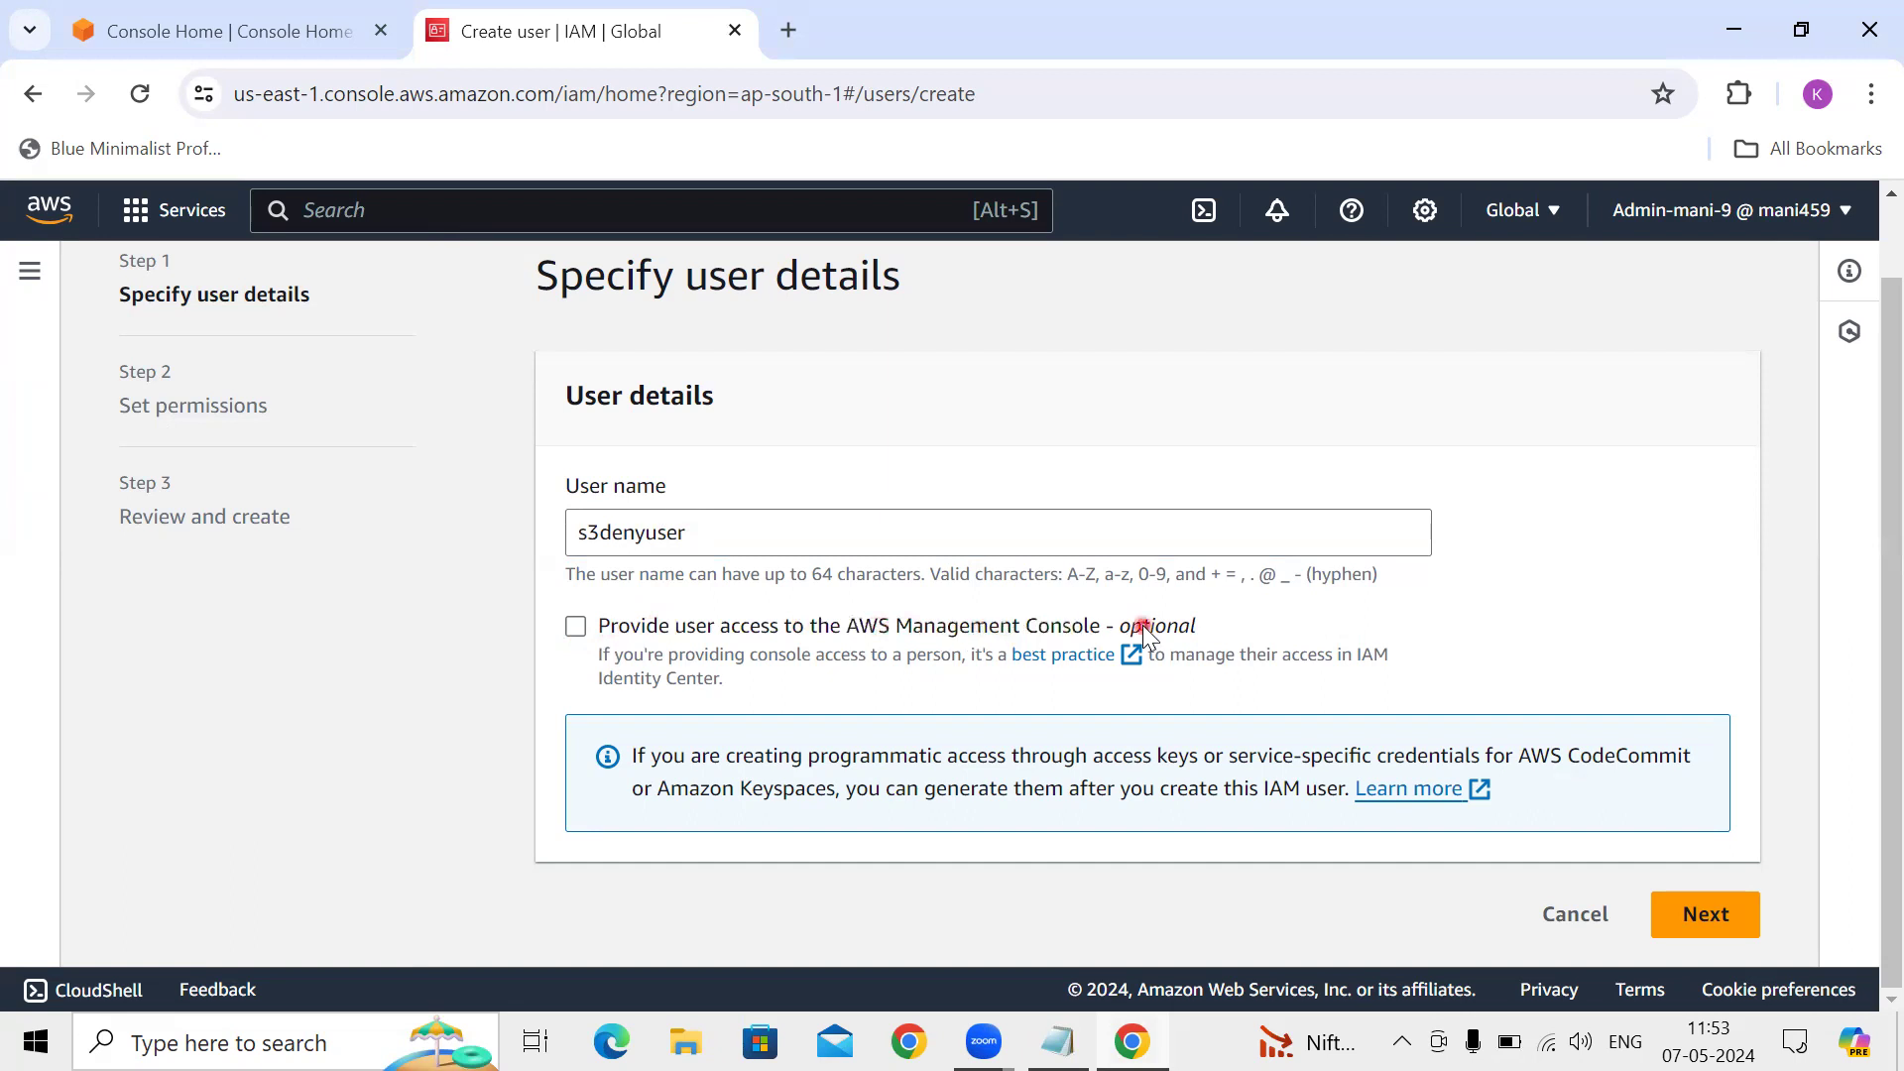
# Step: Tick Management Console access for s3denyuser and choose 'I want to create an IAM user'
pyautogui.click(574, 626)
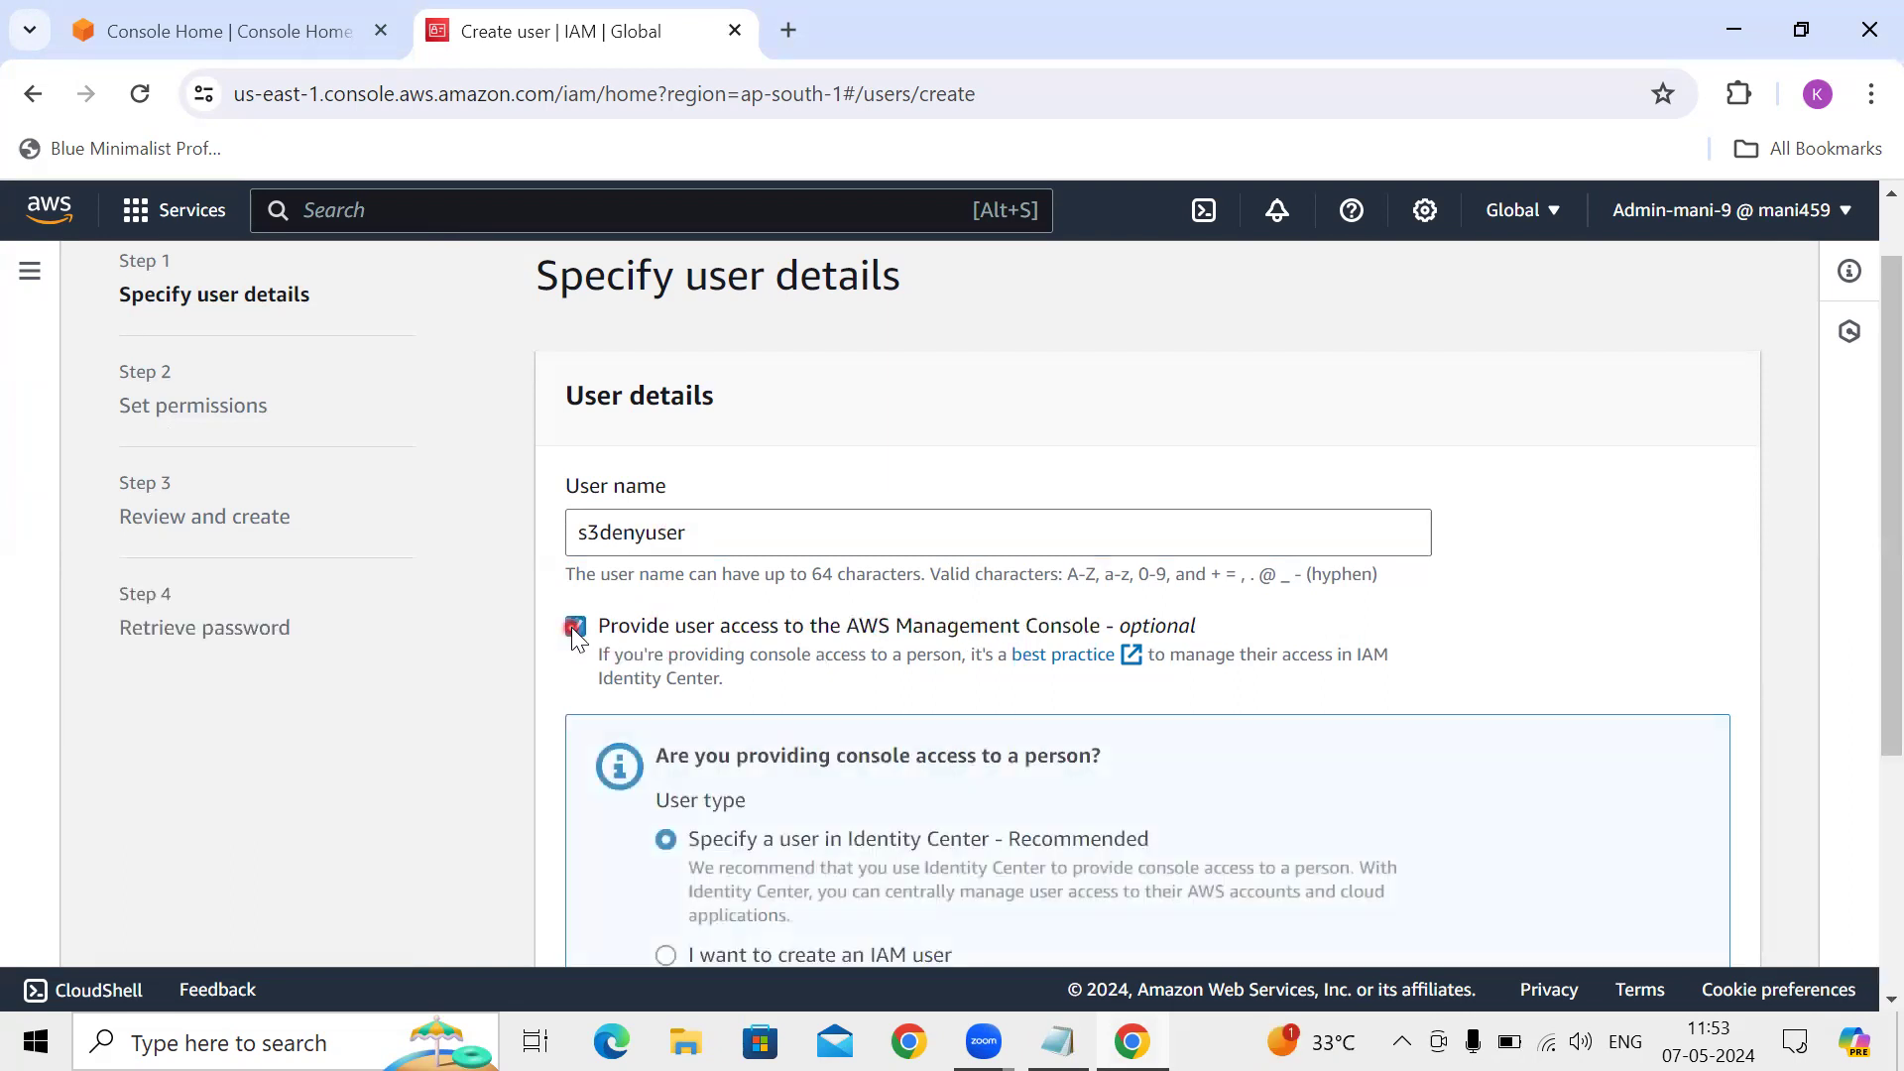
pyautogui.scroll(-3, 1859, 595)
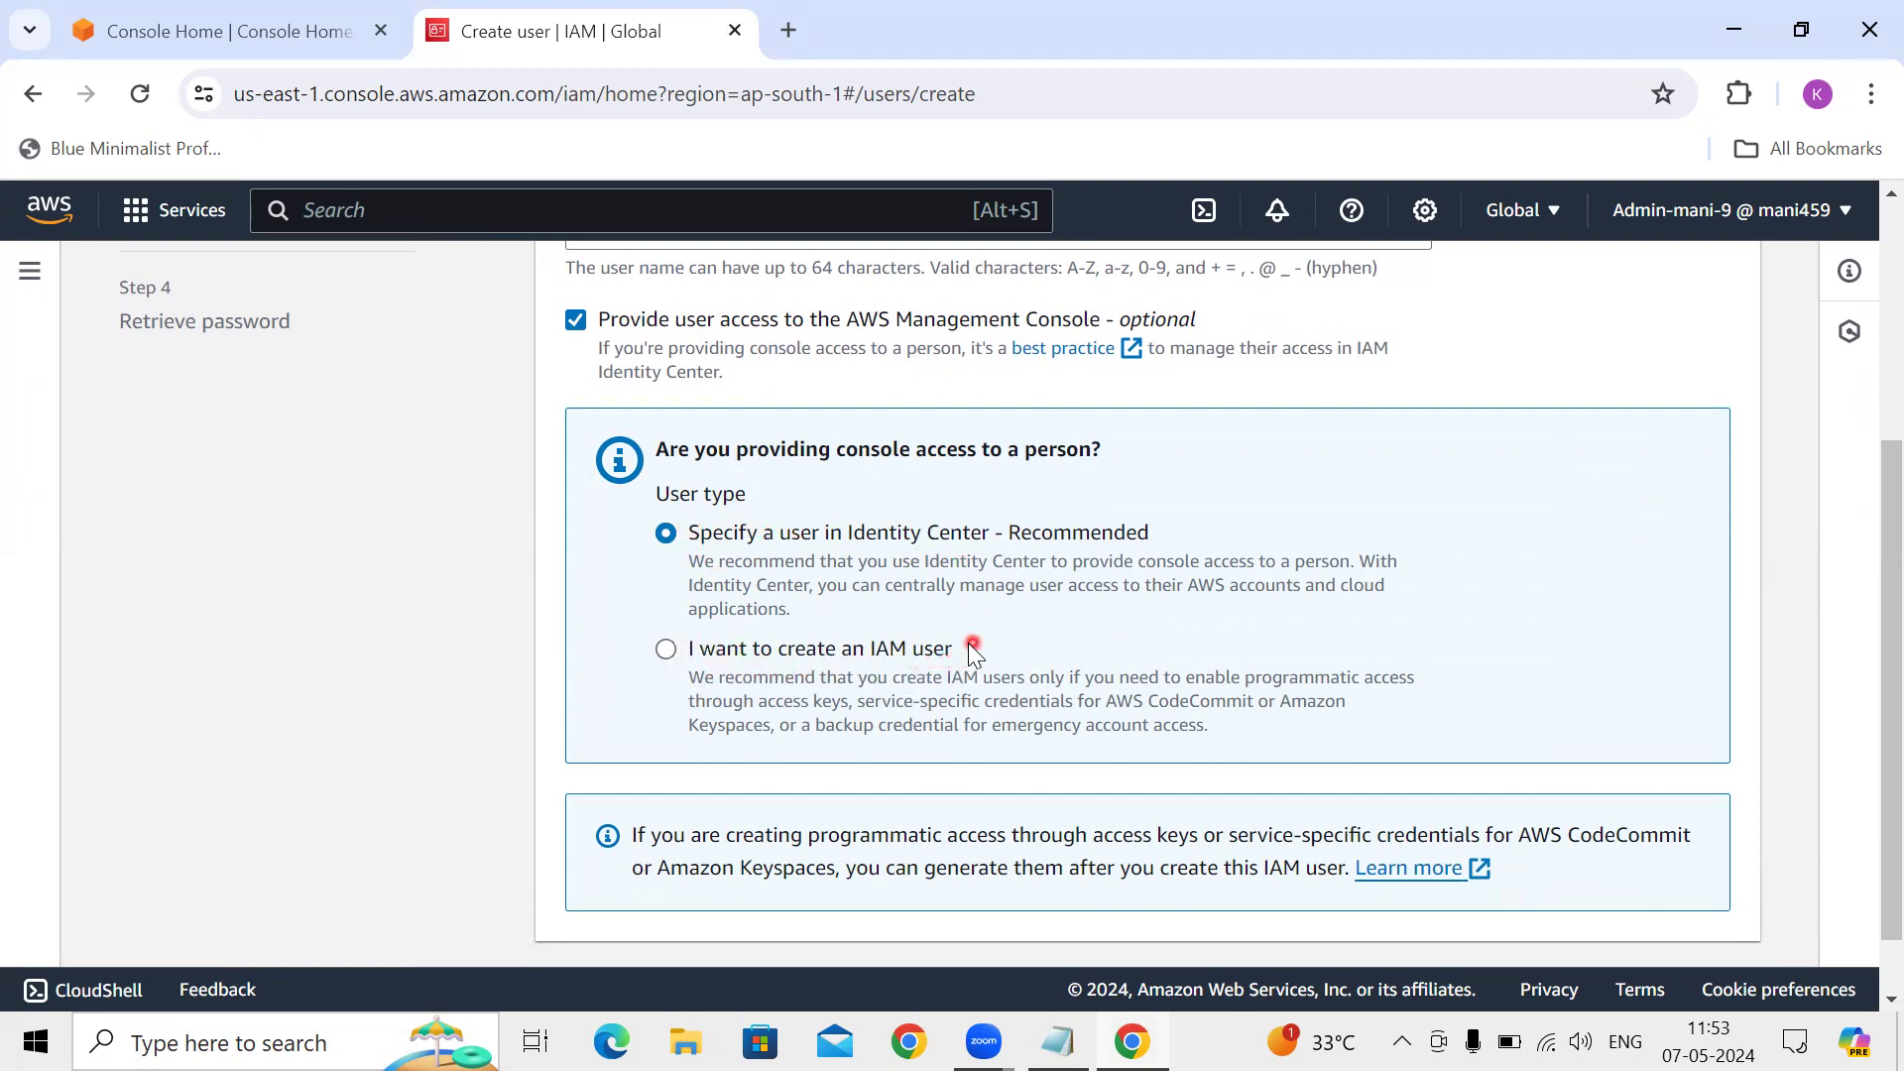
pyautogui.click(668, 651)
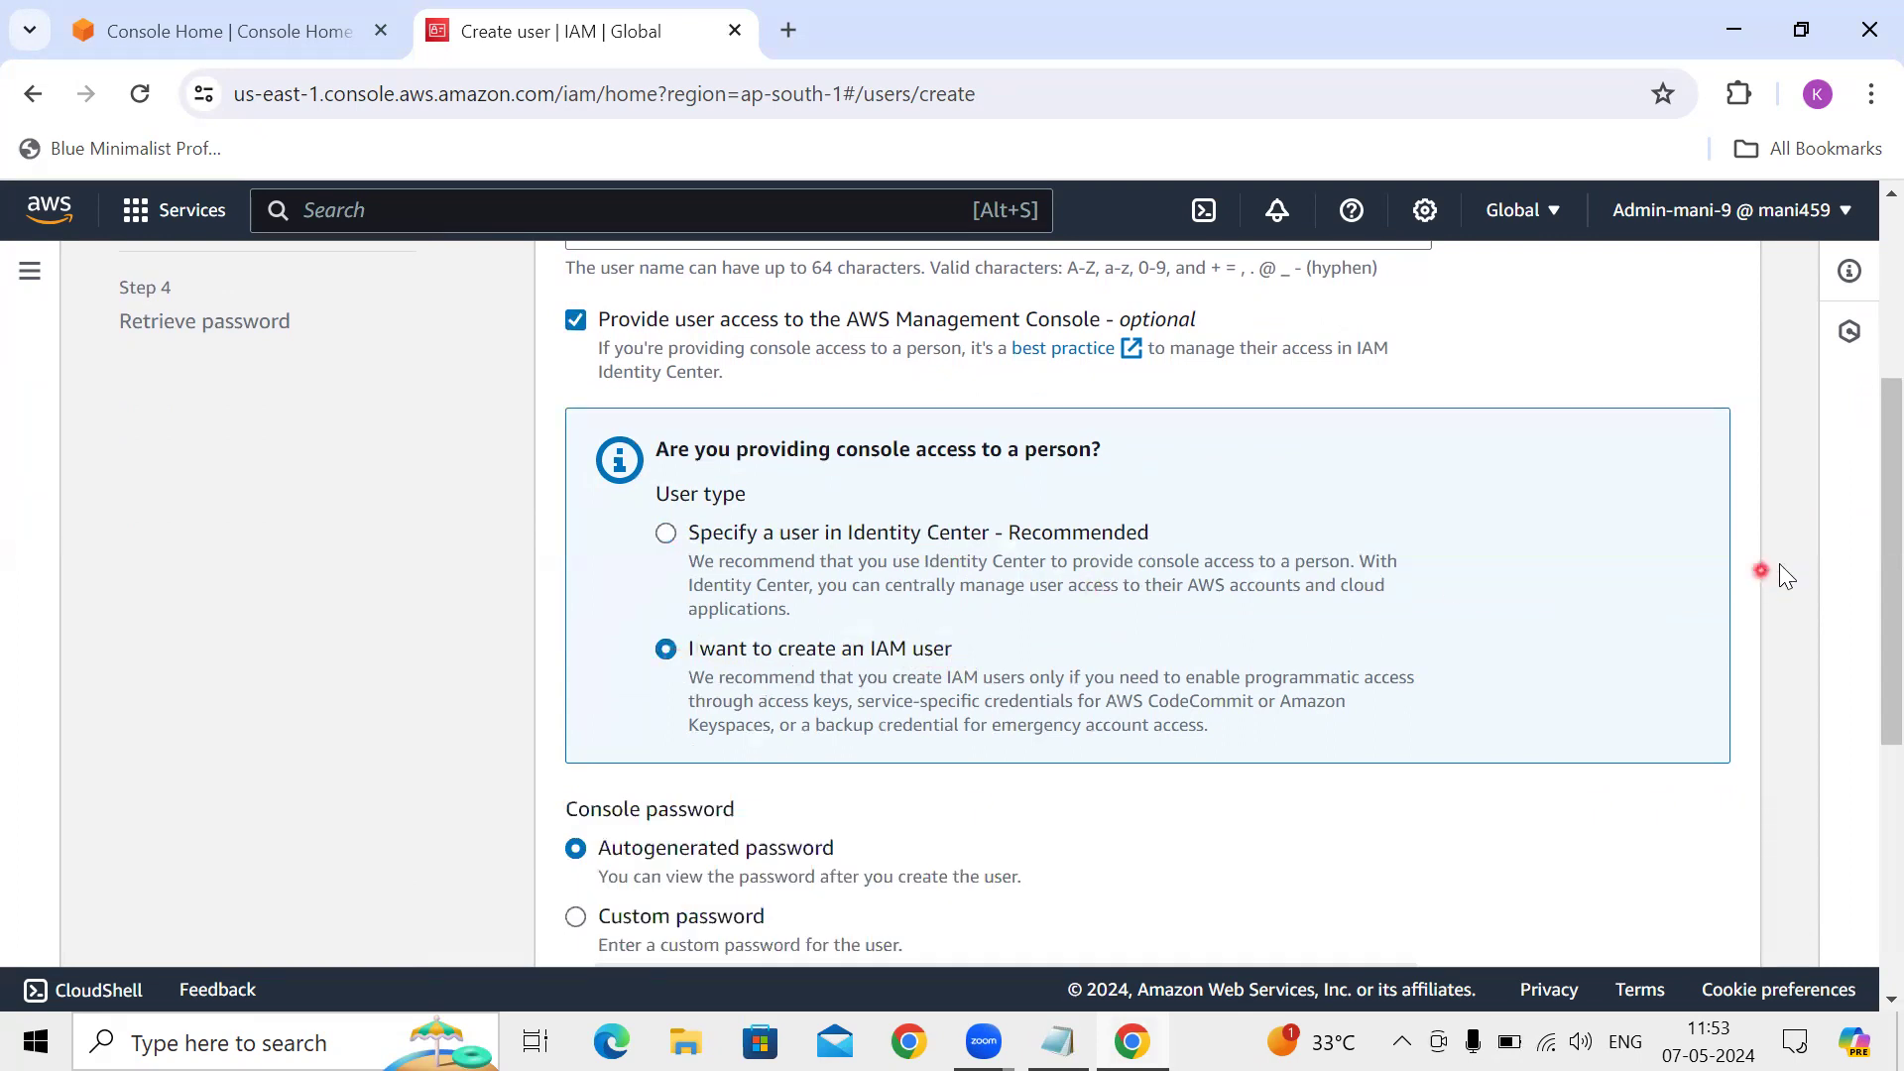
pyautogui.scroll(-3, 1858, 463)
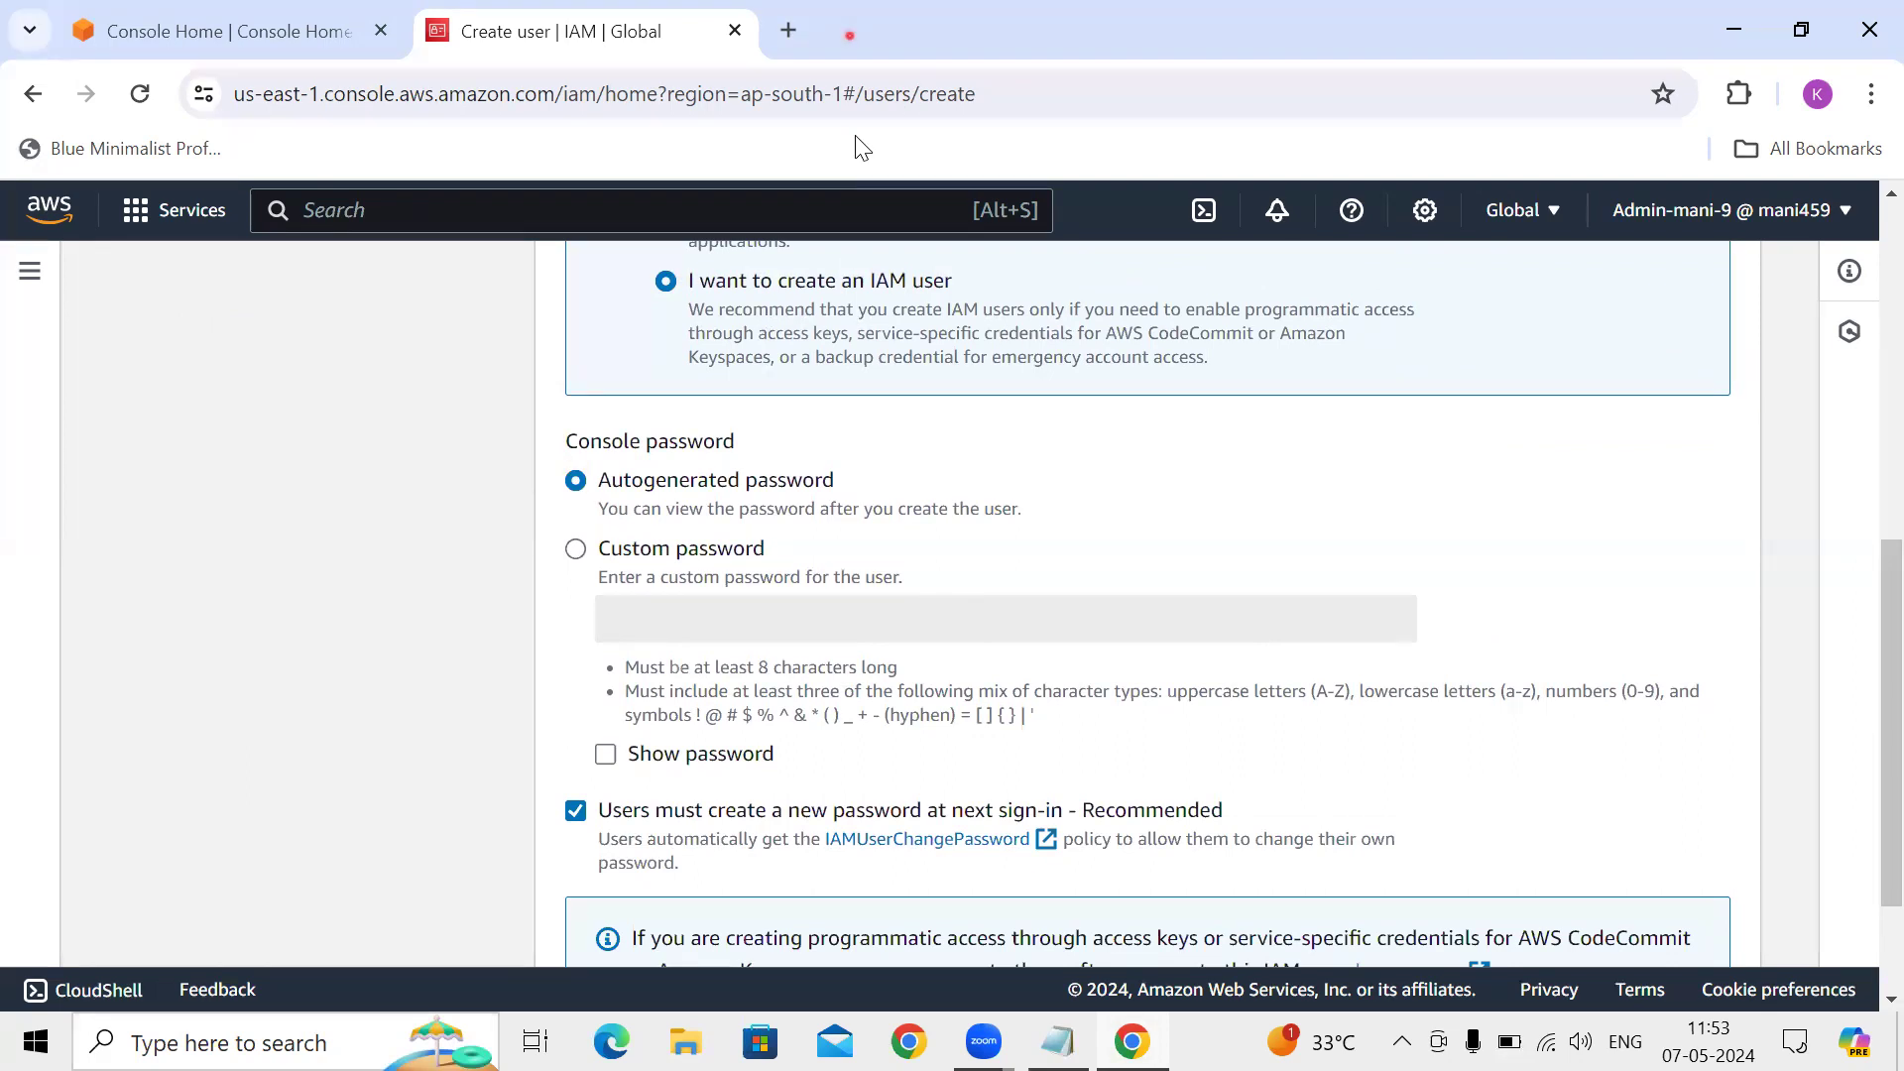
pyautogui.moveTo(691, 453)
pyautogui.mouseDown()
pyautogui.moveTo(551, 476)
pyautogui.moveTo(628, 504)
pyautogui.moveTo(897, 501)
pyautogui.moveTo(867, 467)
pyautogui.moveTo(706, 449)
pyautogui.mouseUp()
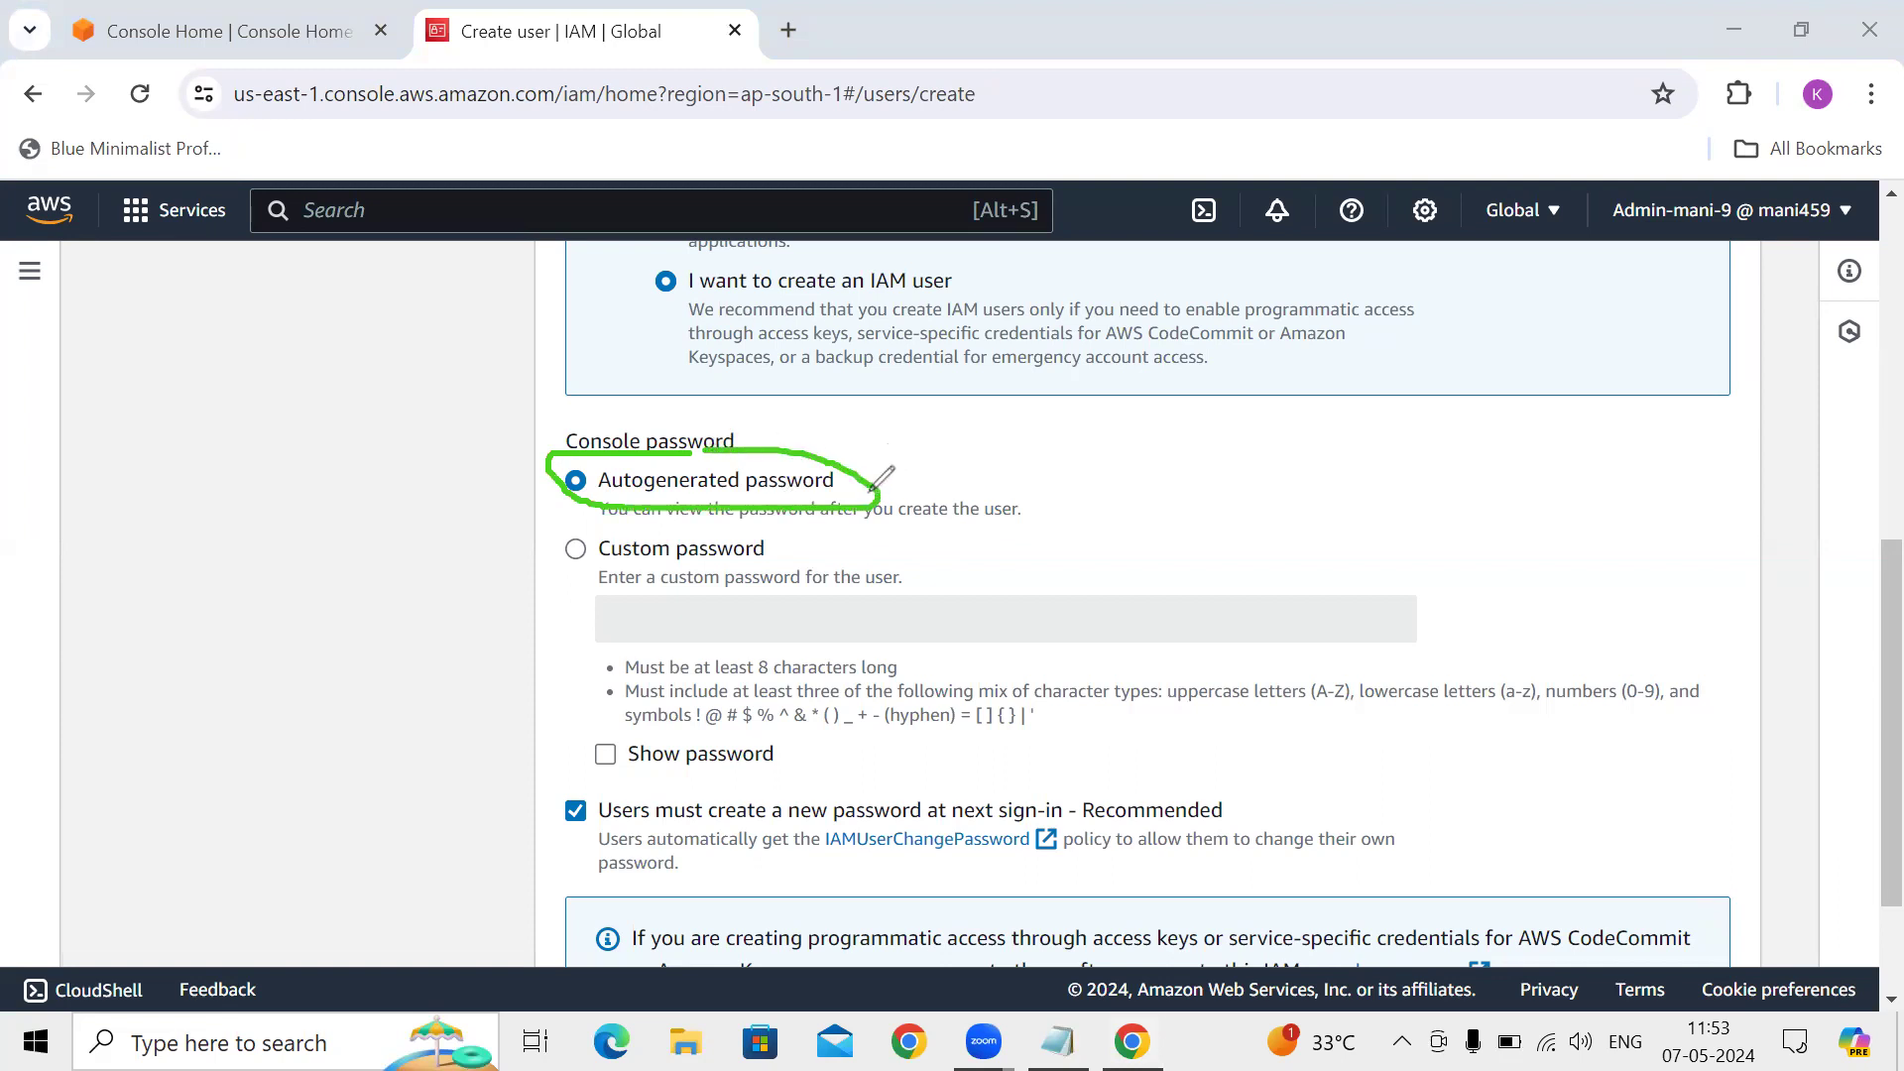
pyautogui.moveTo(879, 464)
pyautogui.mouseDown()
pyautogui.moveTo(936, 426)
pyautogui.moveTo(932, 474)
pyautogui.moveTo(1011, 428)
pyautogui.moveTo(1003, 369)
pyautogui.moveTo(1028, 465)
pyautogui.moveTo(1139, 430)
pyautogui.moveTo(1158, 451)
pyautogui.moveTo(1186, 413)
pyautogui.moveTo(1245, 397)
pyautogui.moveTo(1319, 415)
pyautogui.moveTo(1329, 387)
pyautogui.moveTo(1398, 409)
pyautogui.moveTo(1377, 413)
pyautogui.mouseUp()
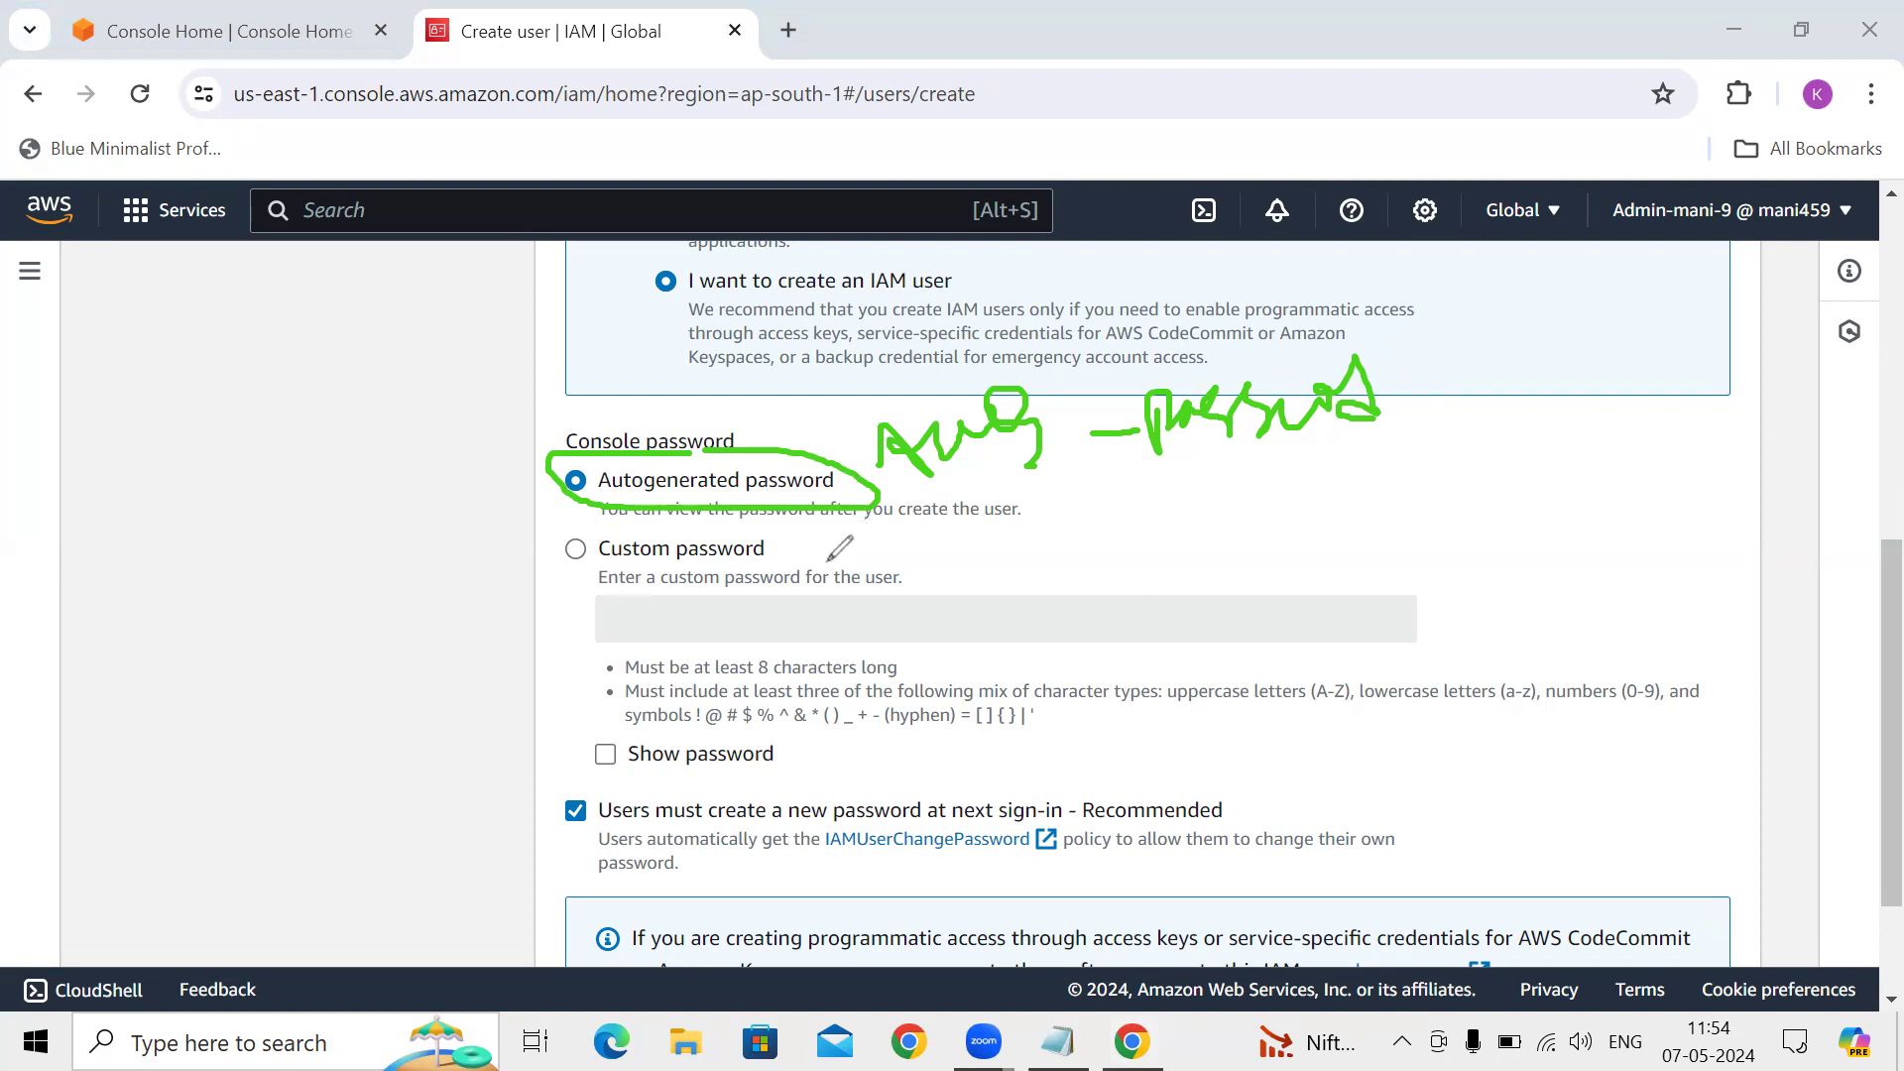
pyautogui.moveTo(554, 528)
pyautogui.mouseDown()
pyautogui.moveTo(841, 601)
pyautogui.moveTo(764, 518)
pyautogui.moveTo(635, 532)
pyautogui.mouseUp()
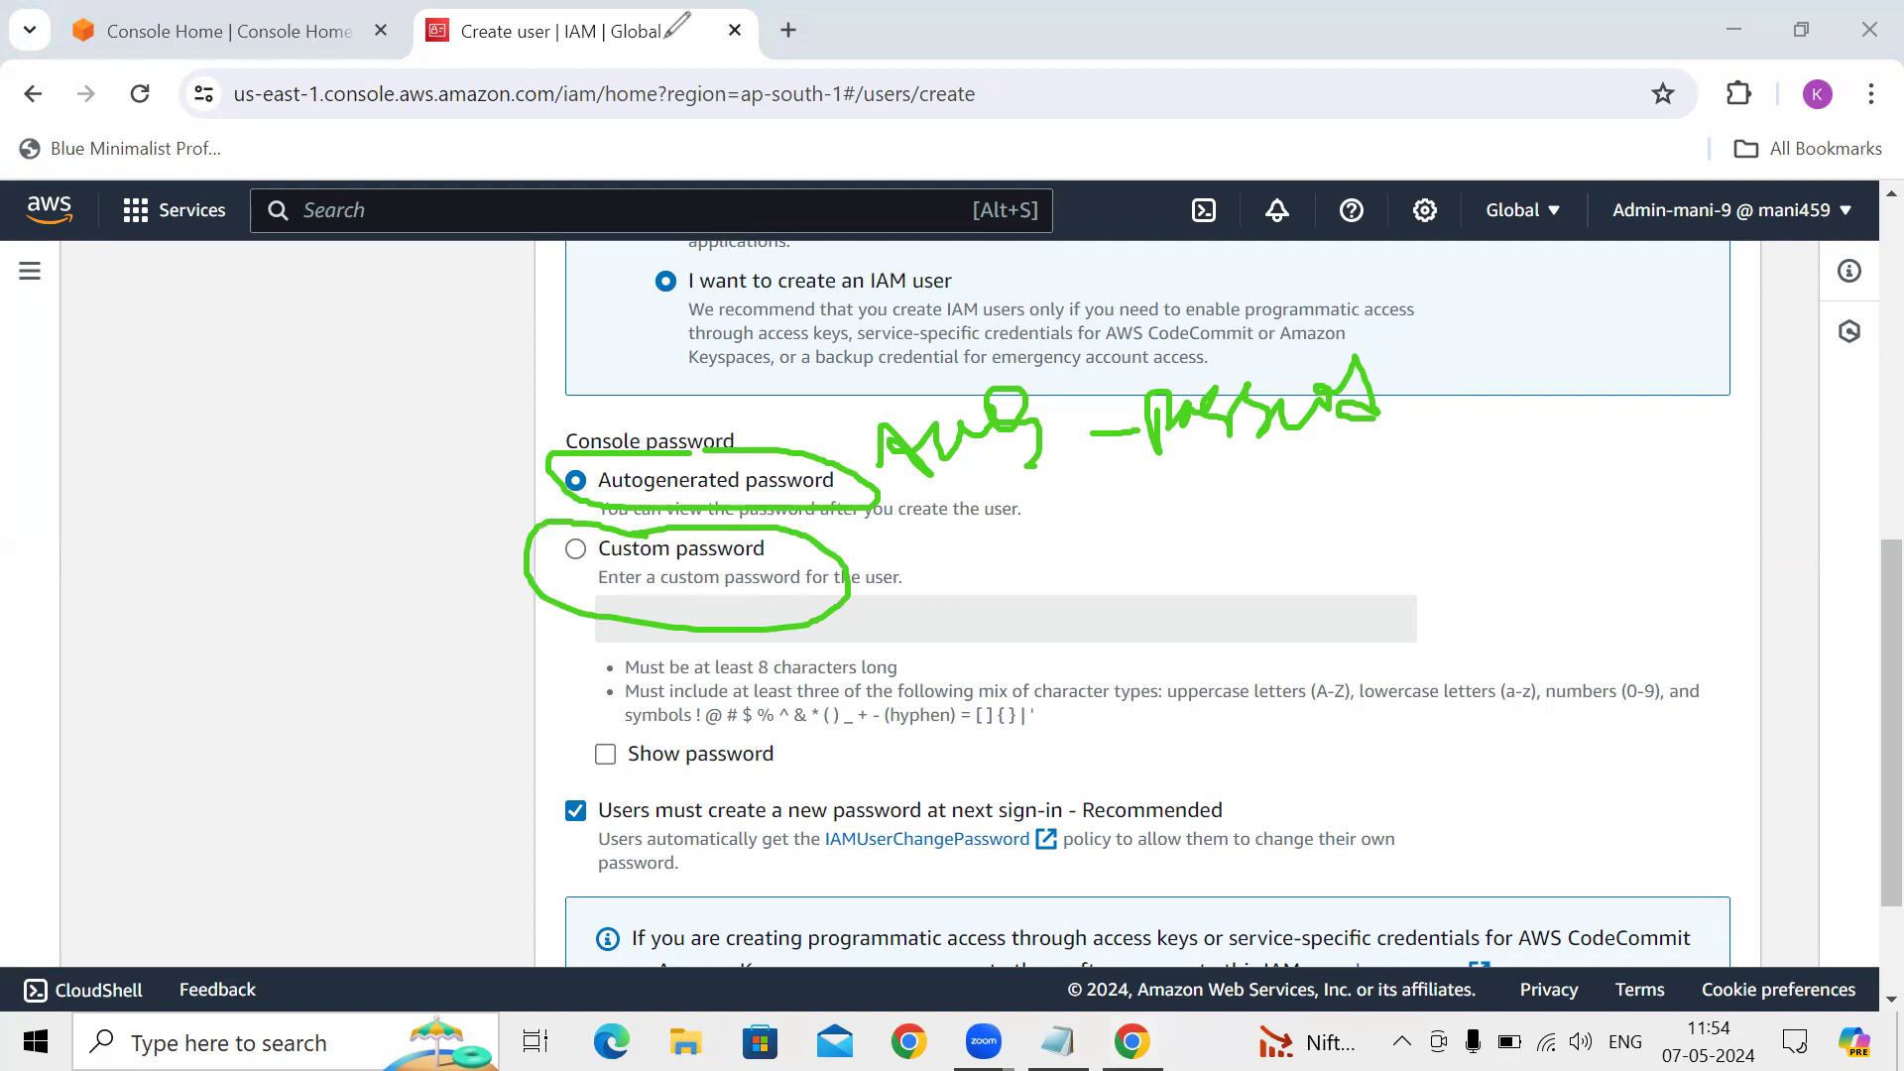
pyautogui.click(1031, 370)
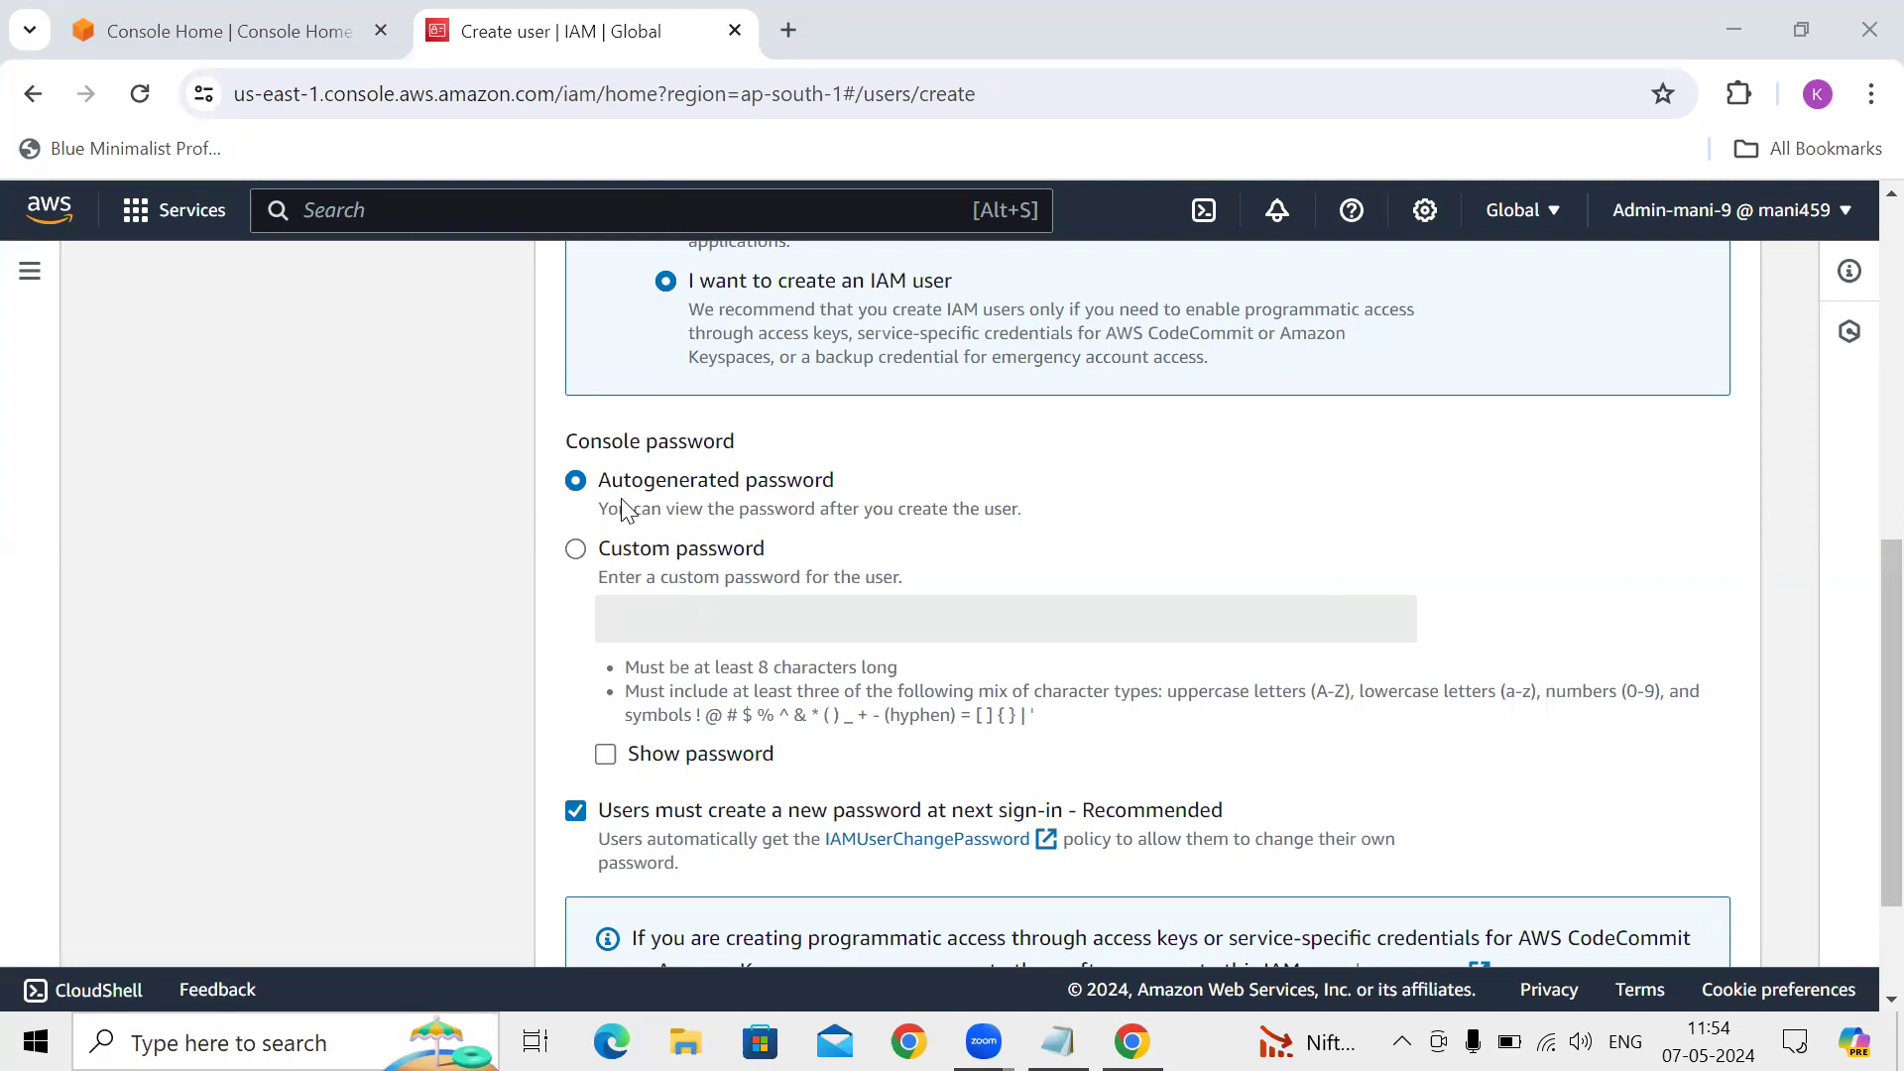
# Step: Choose Custom password and type the user's console password, checking the password requirements
pyautogui.click(576, 550)
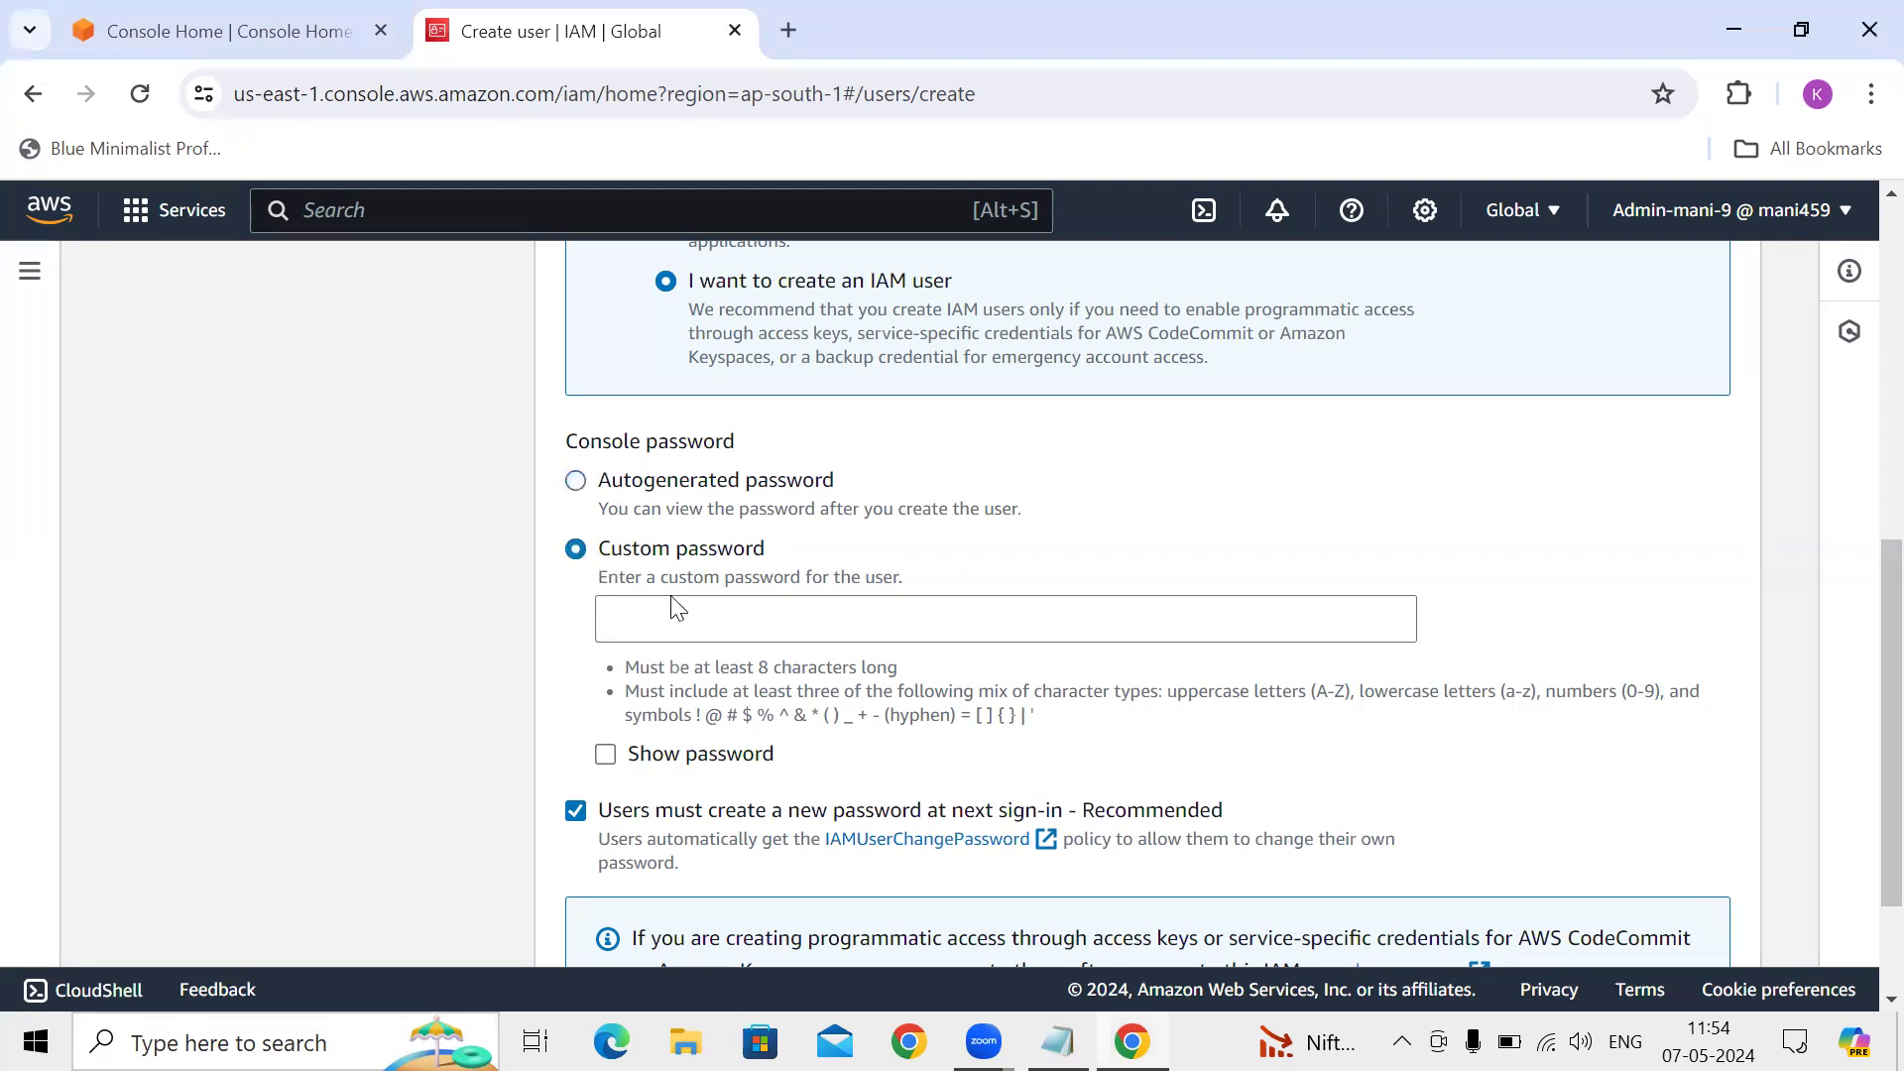
pyautogui.click(693, 619)
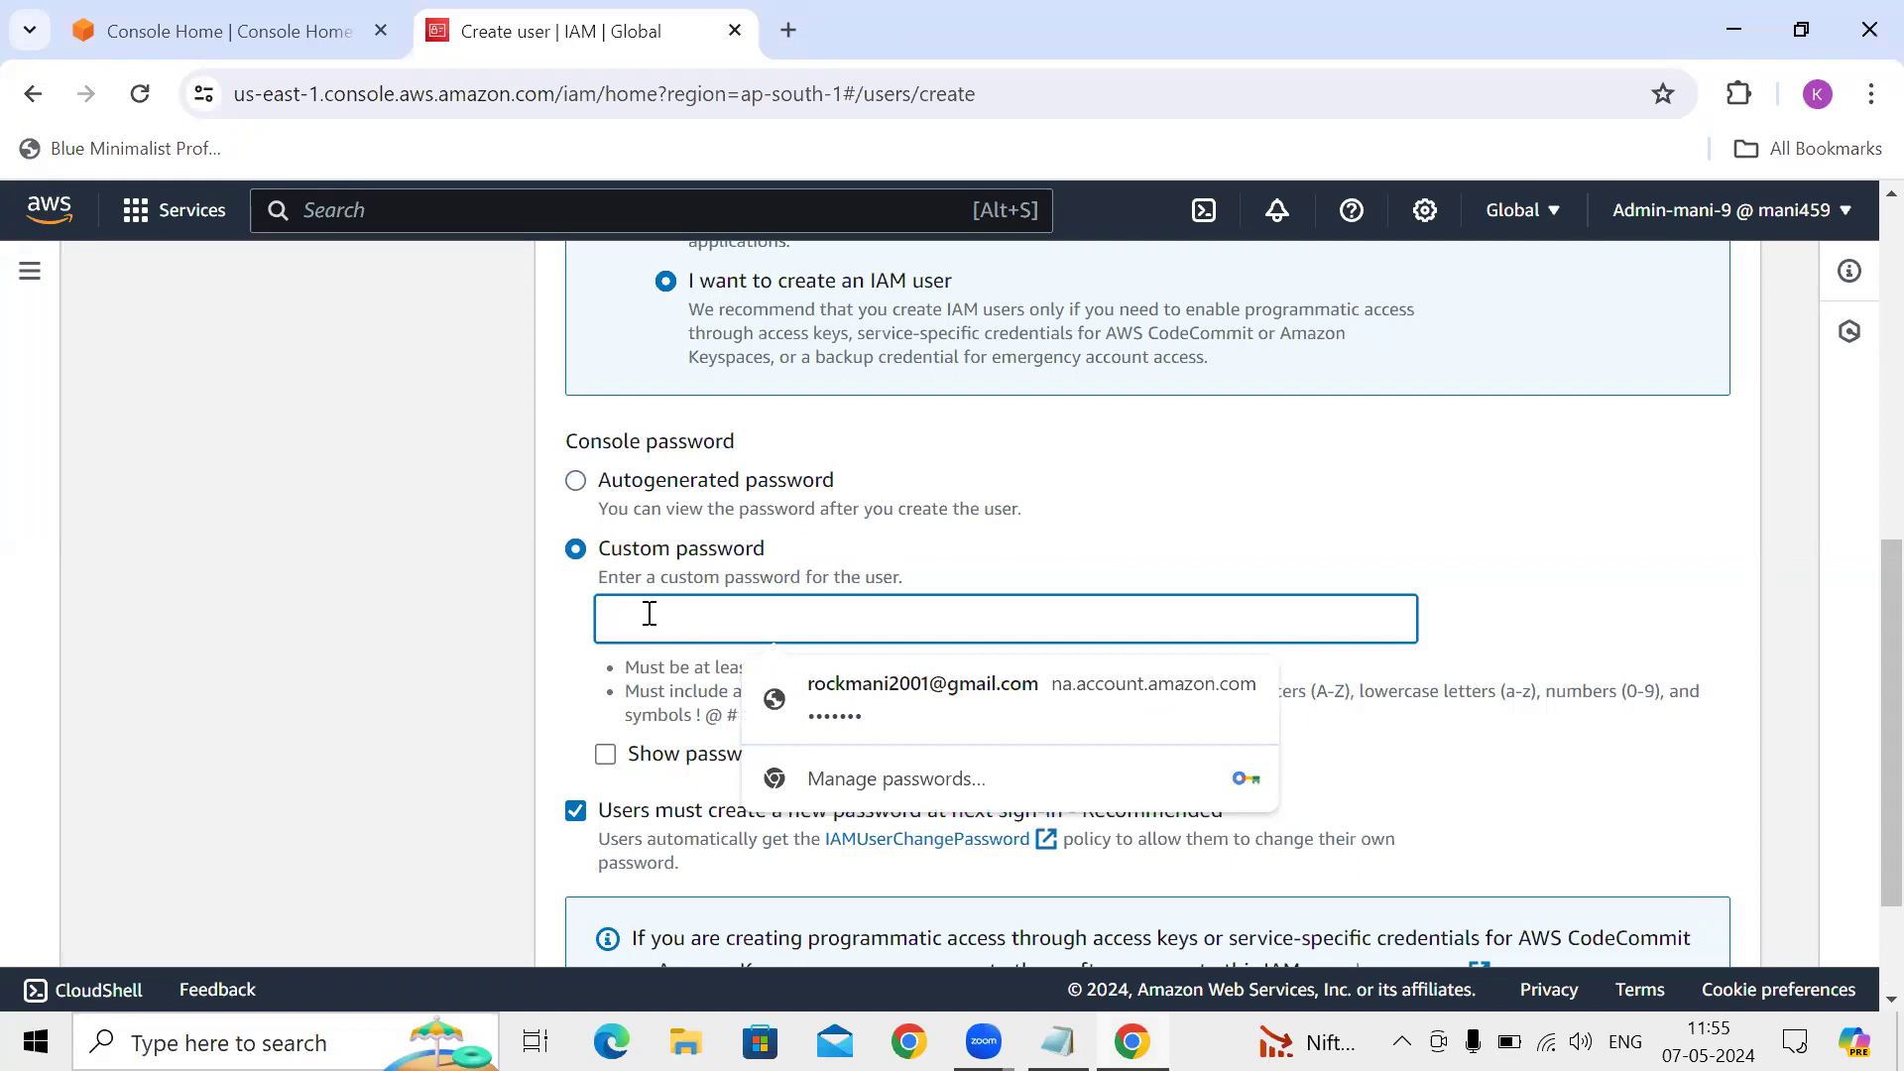
pyautogui.moveTo(622, 664); pyautogui.dragTo(1076, 740)
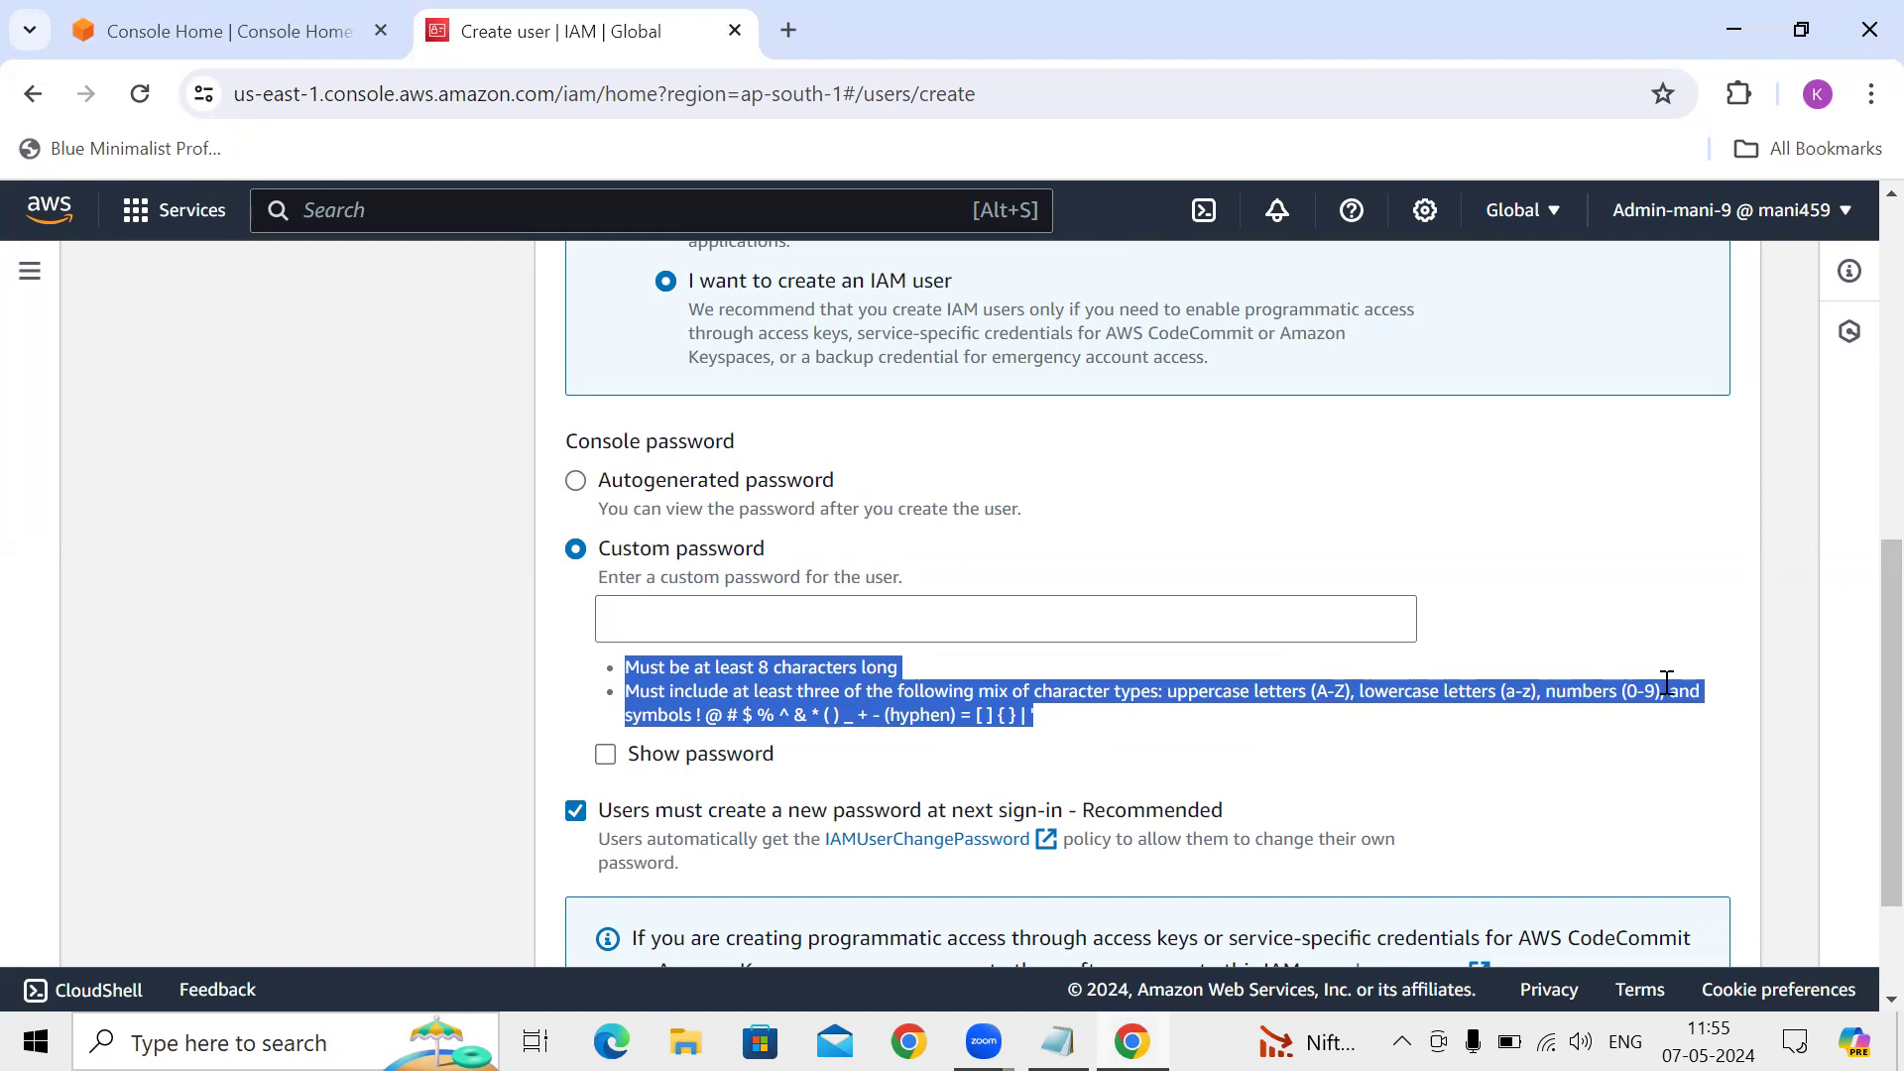
pyautogui.click(810, 620)
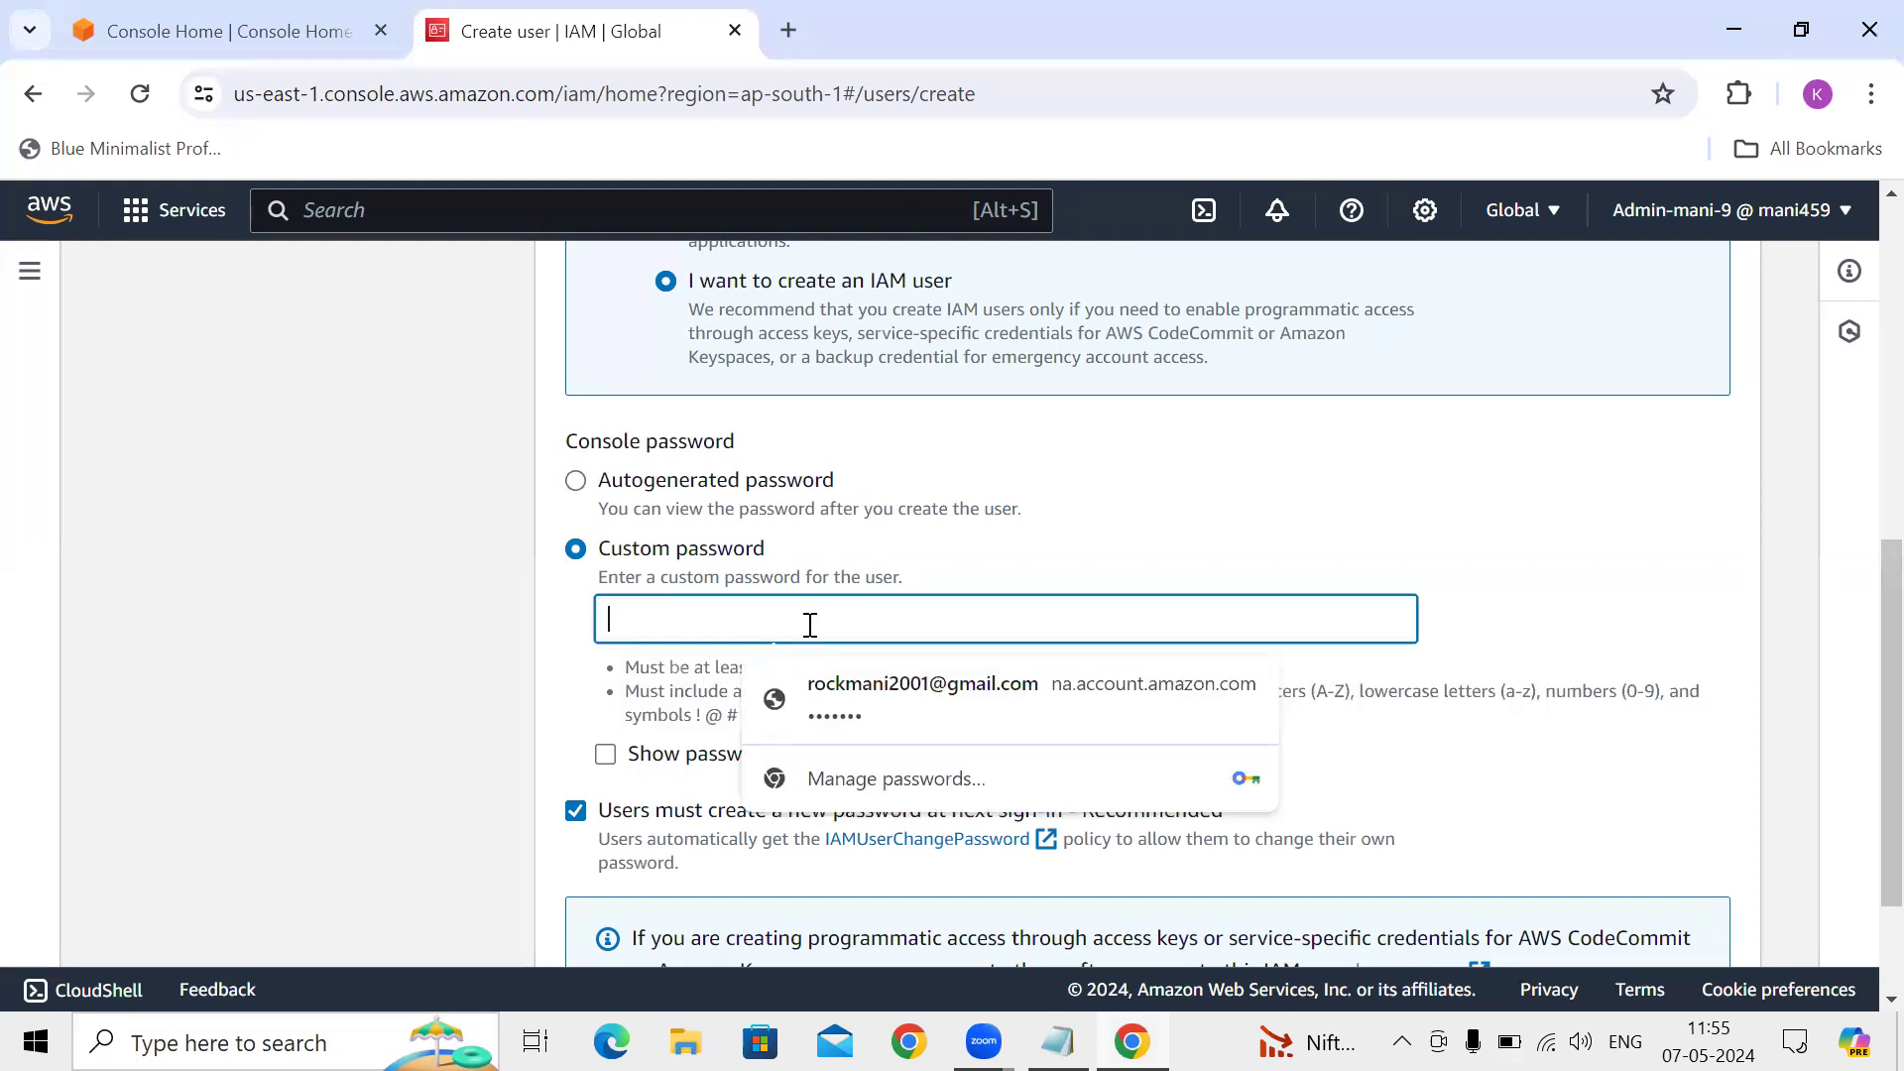
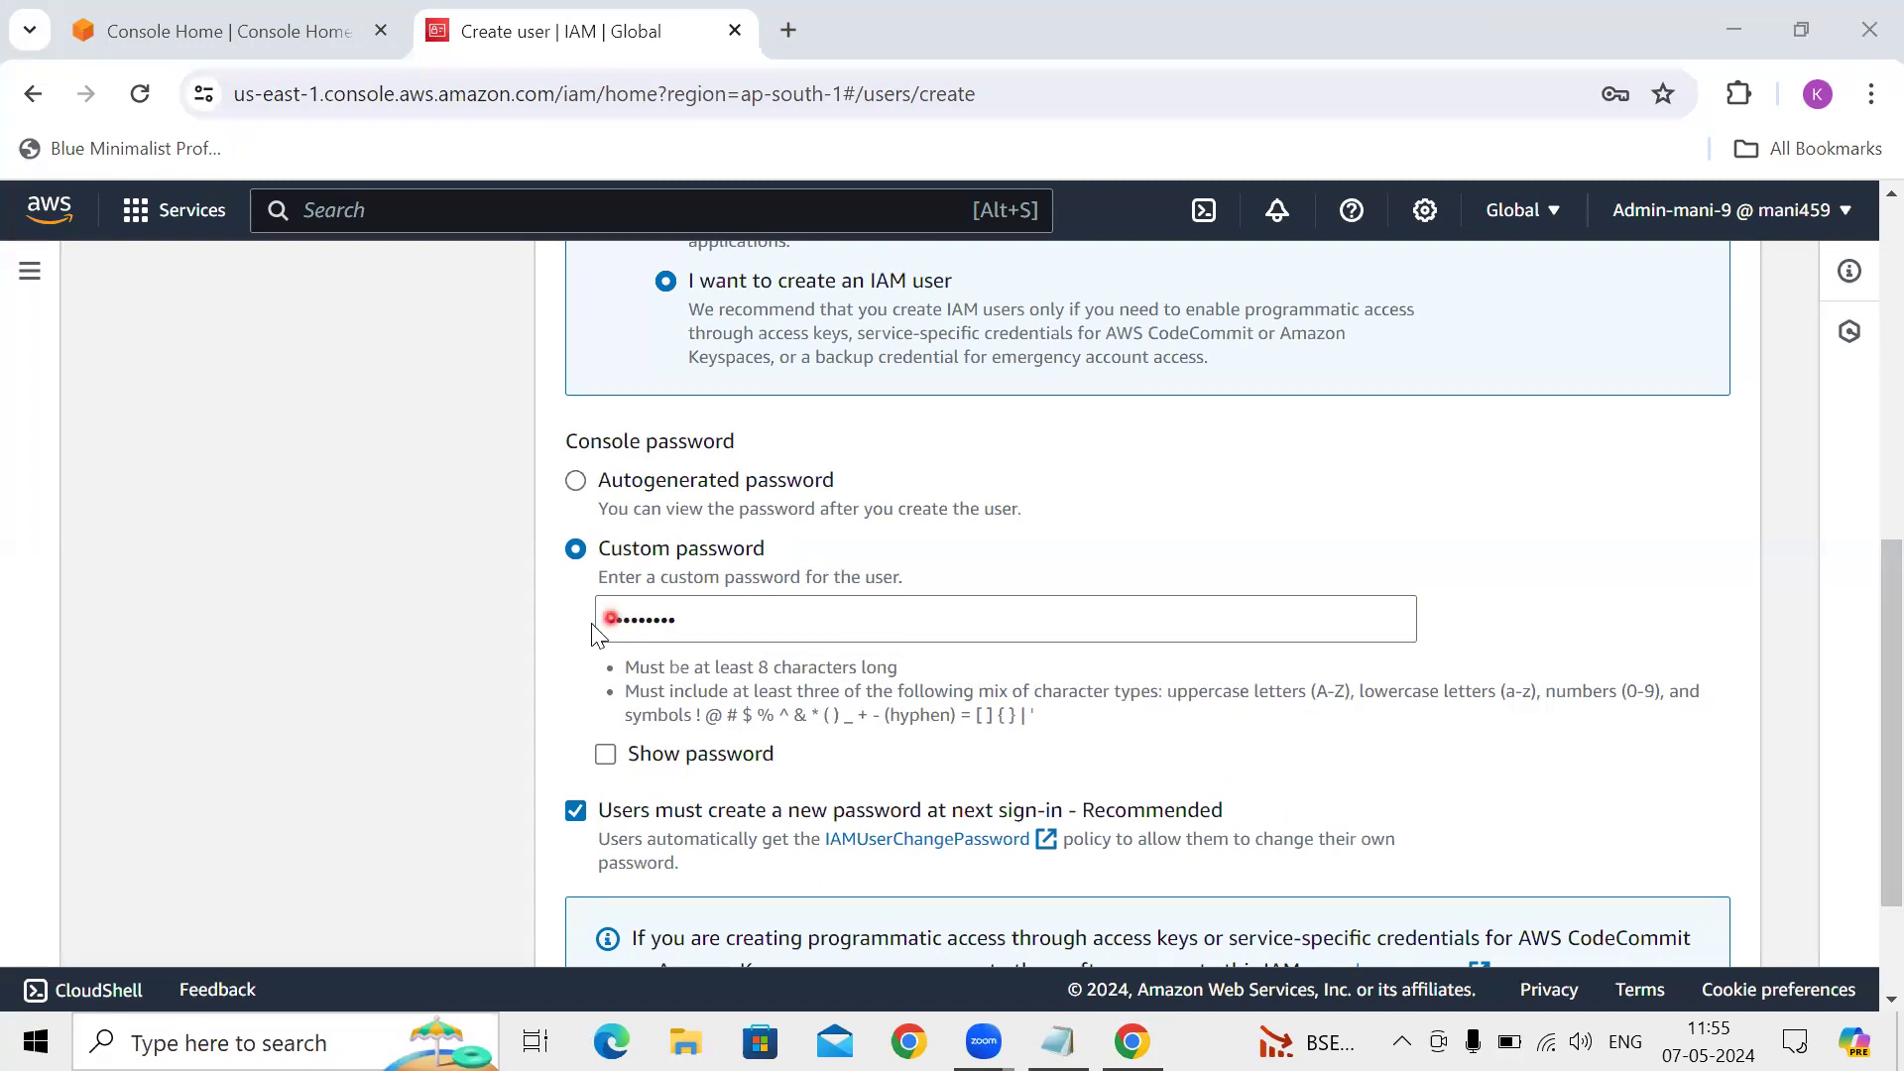
pyautogui.click(684, 621)
pyautogui.scroll(7, 730, 593)
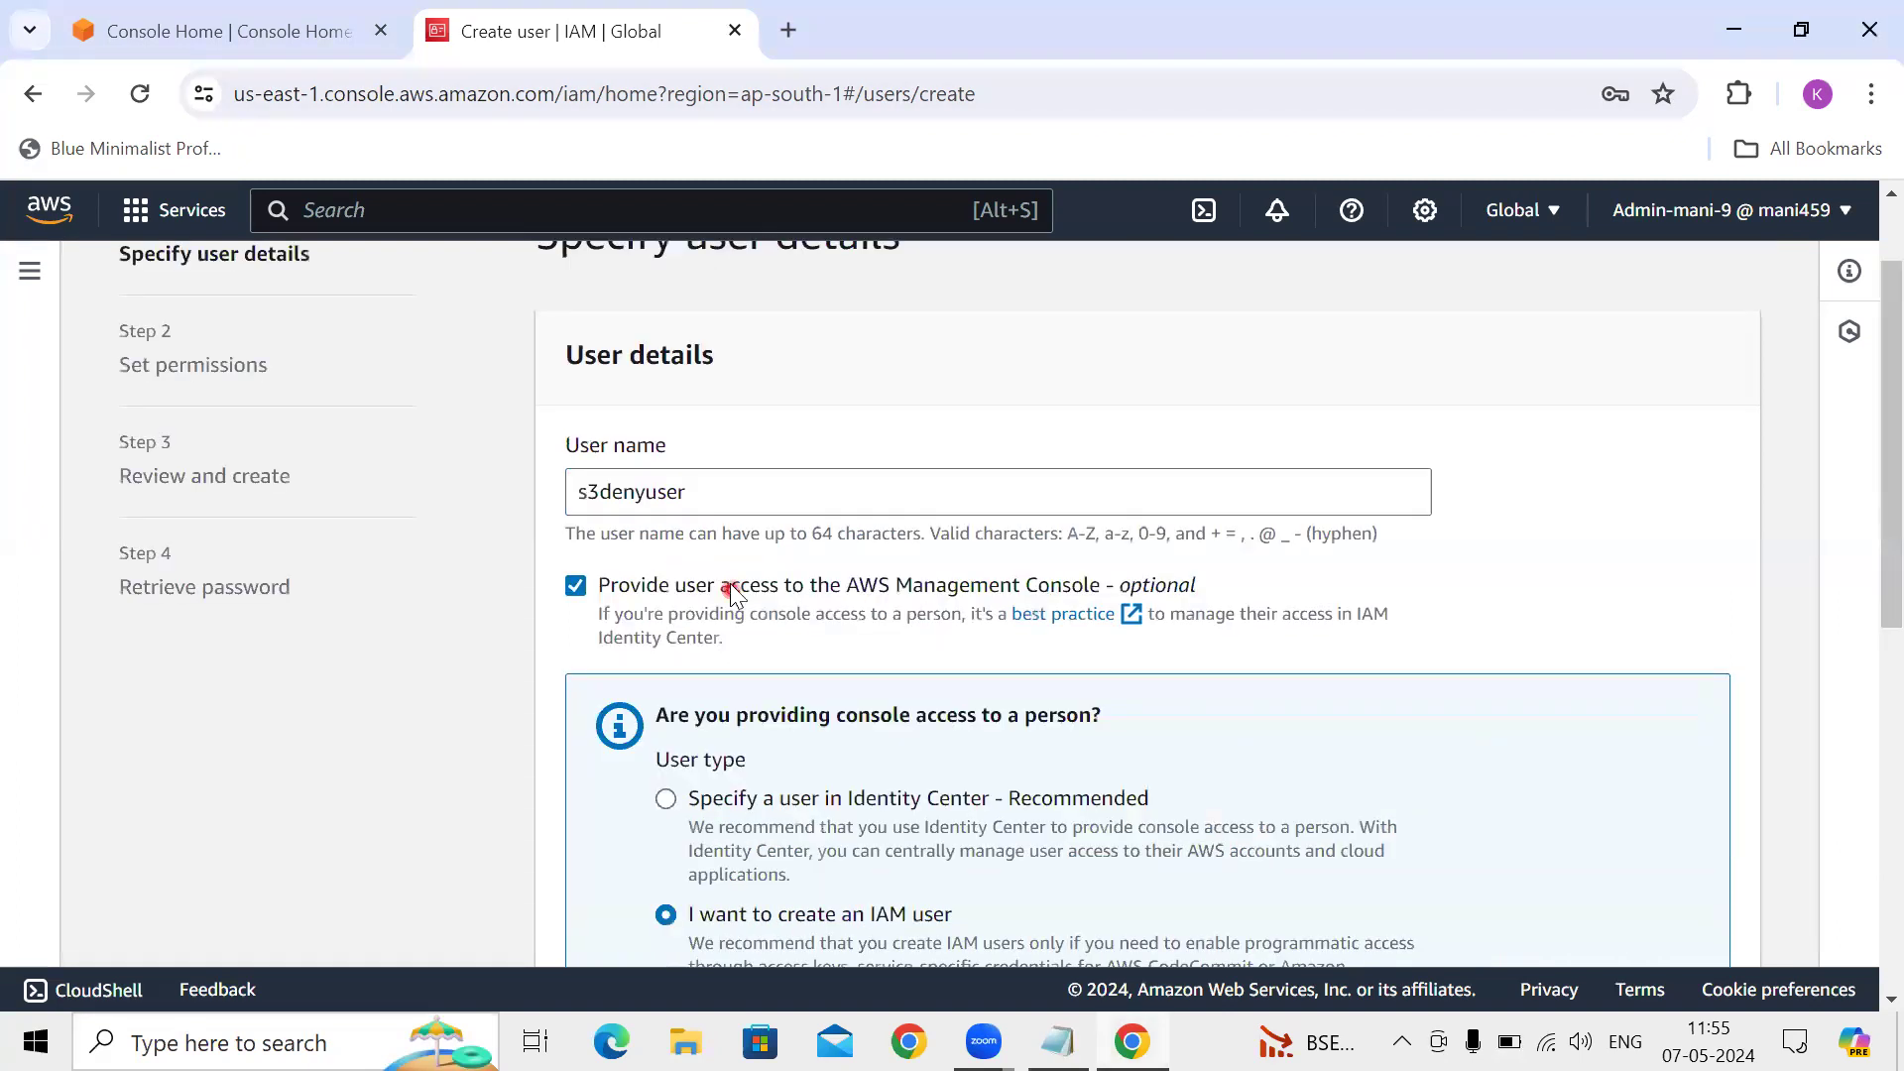
pyautogui.moveTo(558, 623); pyautogui.dragTo(754, 681)
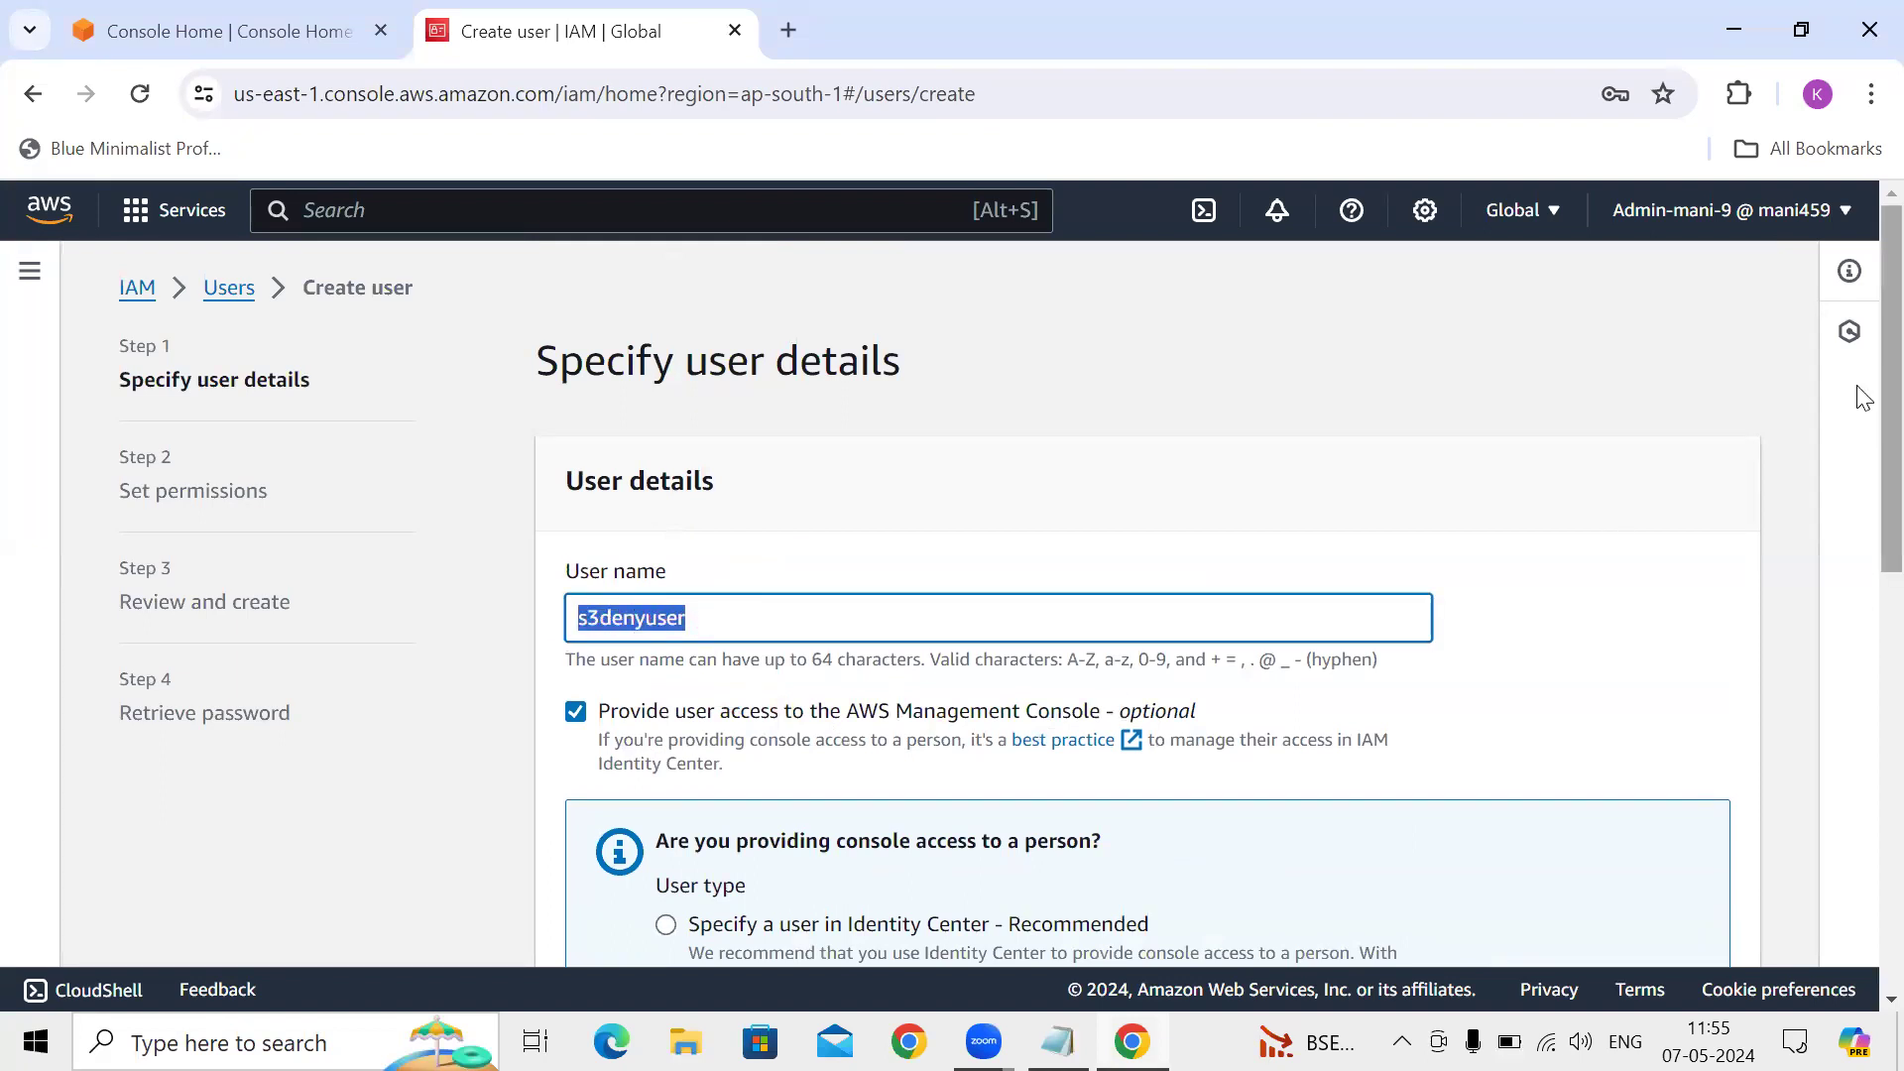
pyautogui.scroll(-7, 1860, 446)
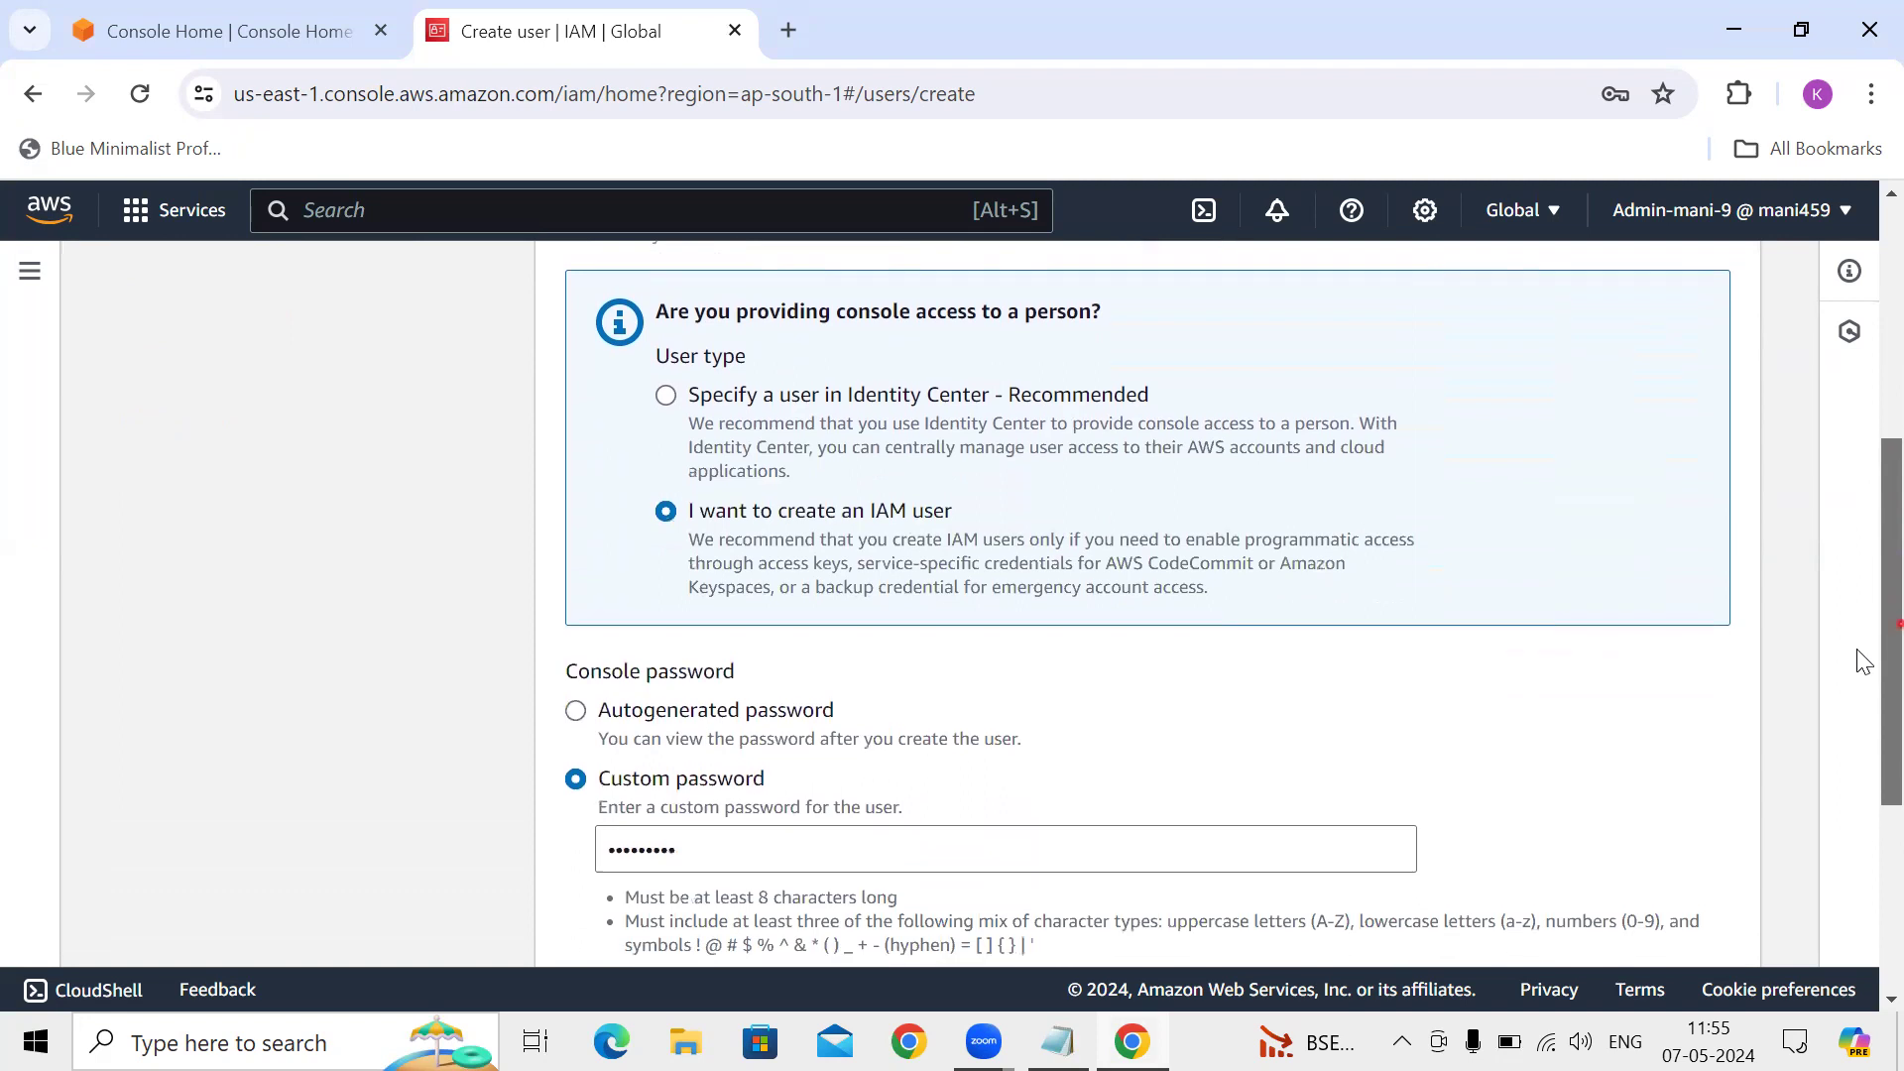
pyautogui.scroll(-1, 1863, 731)
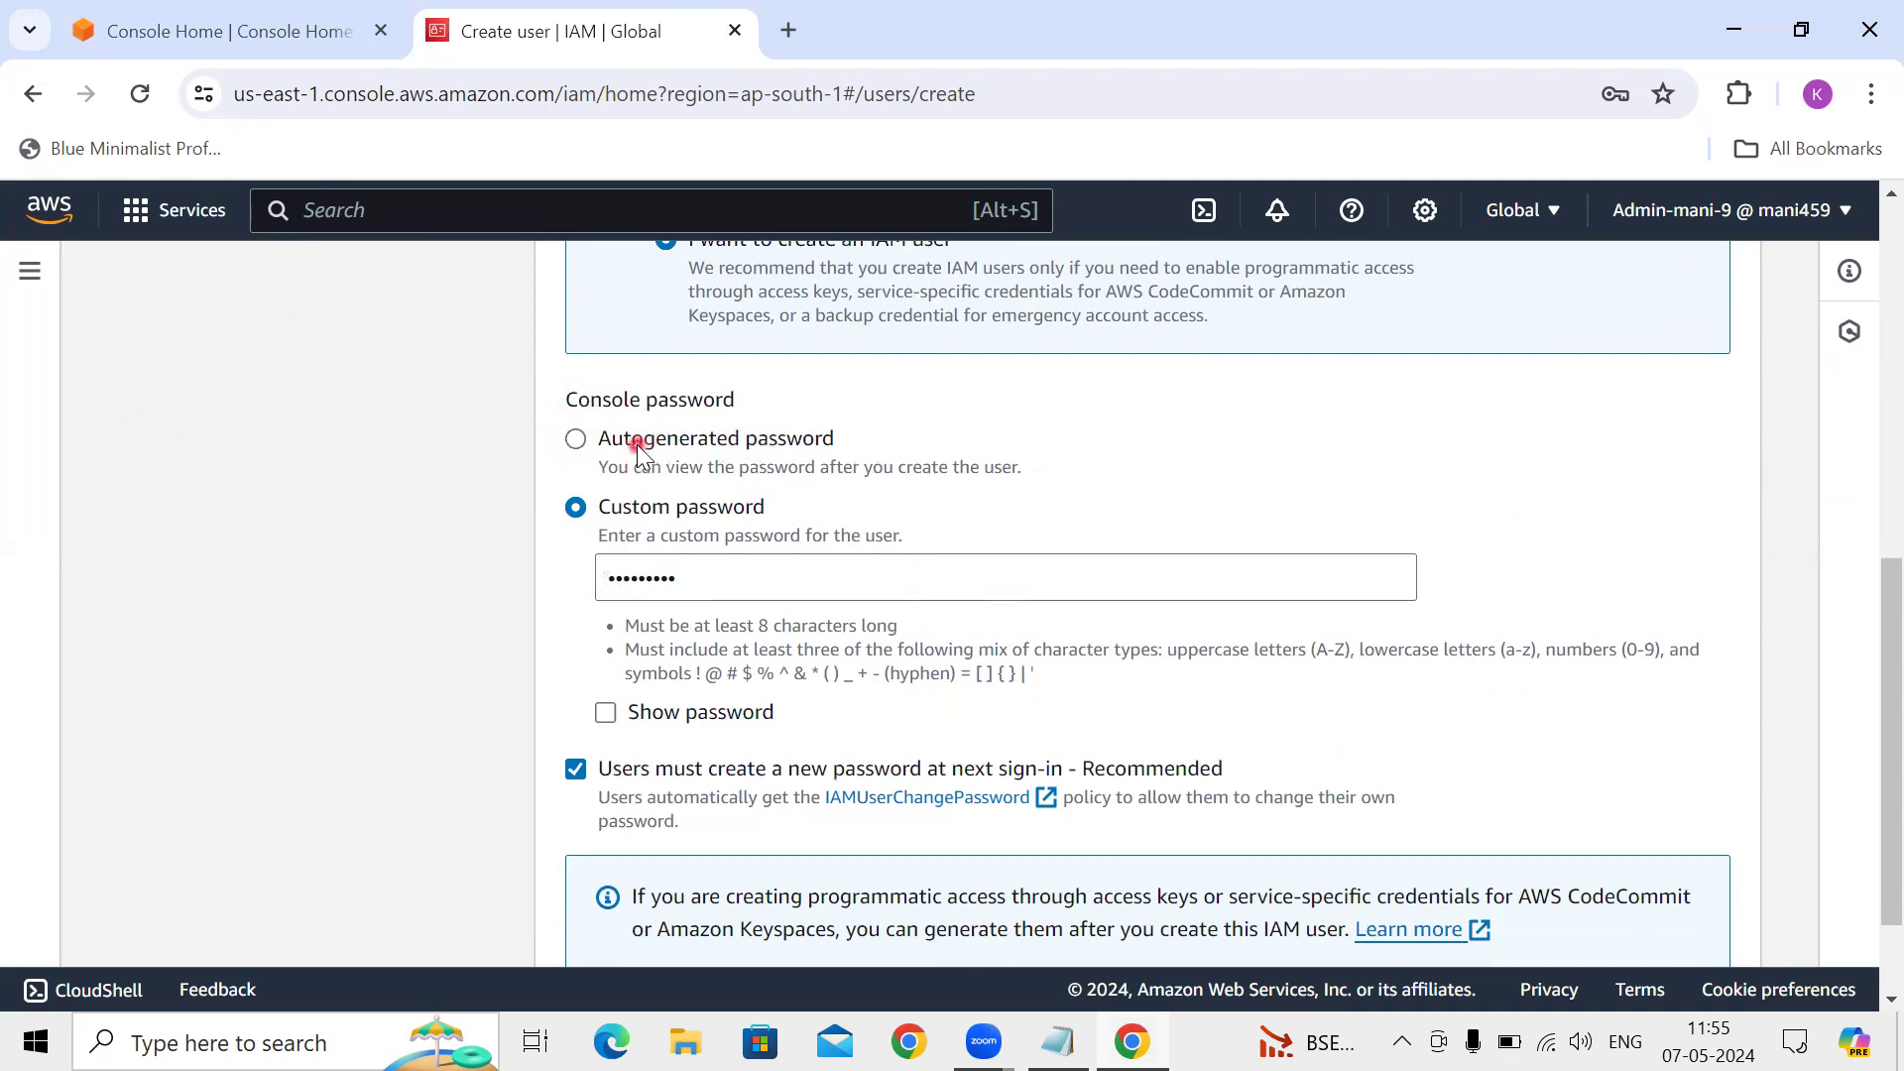
pyautogui.scroll(-1, 1865, 689)
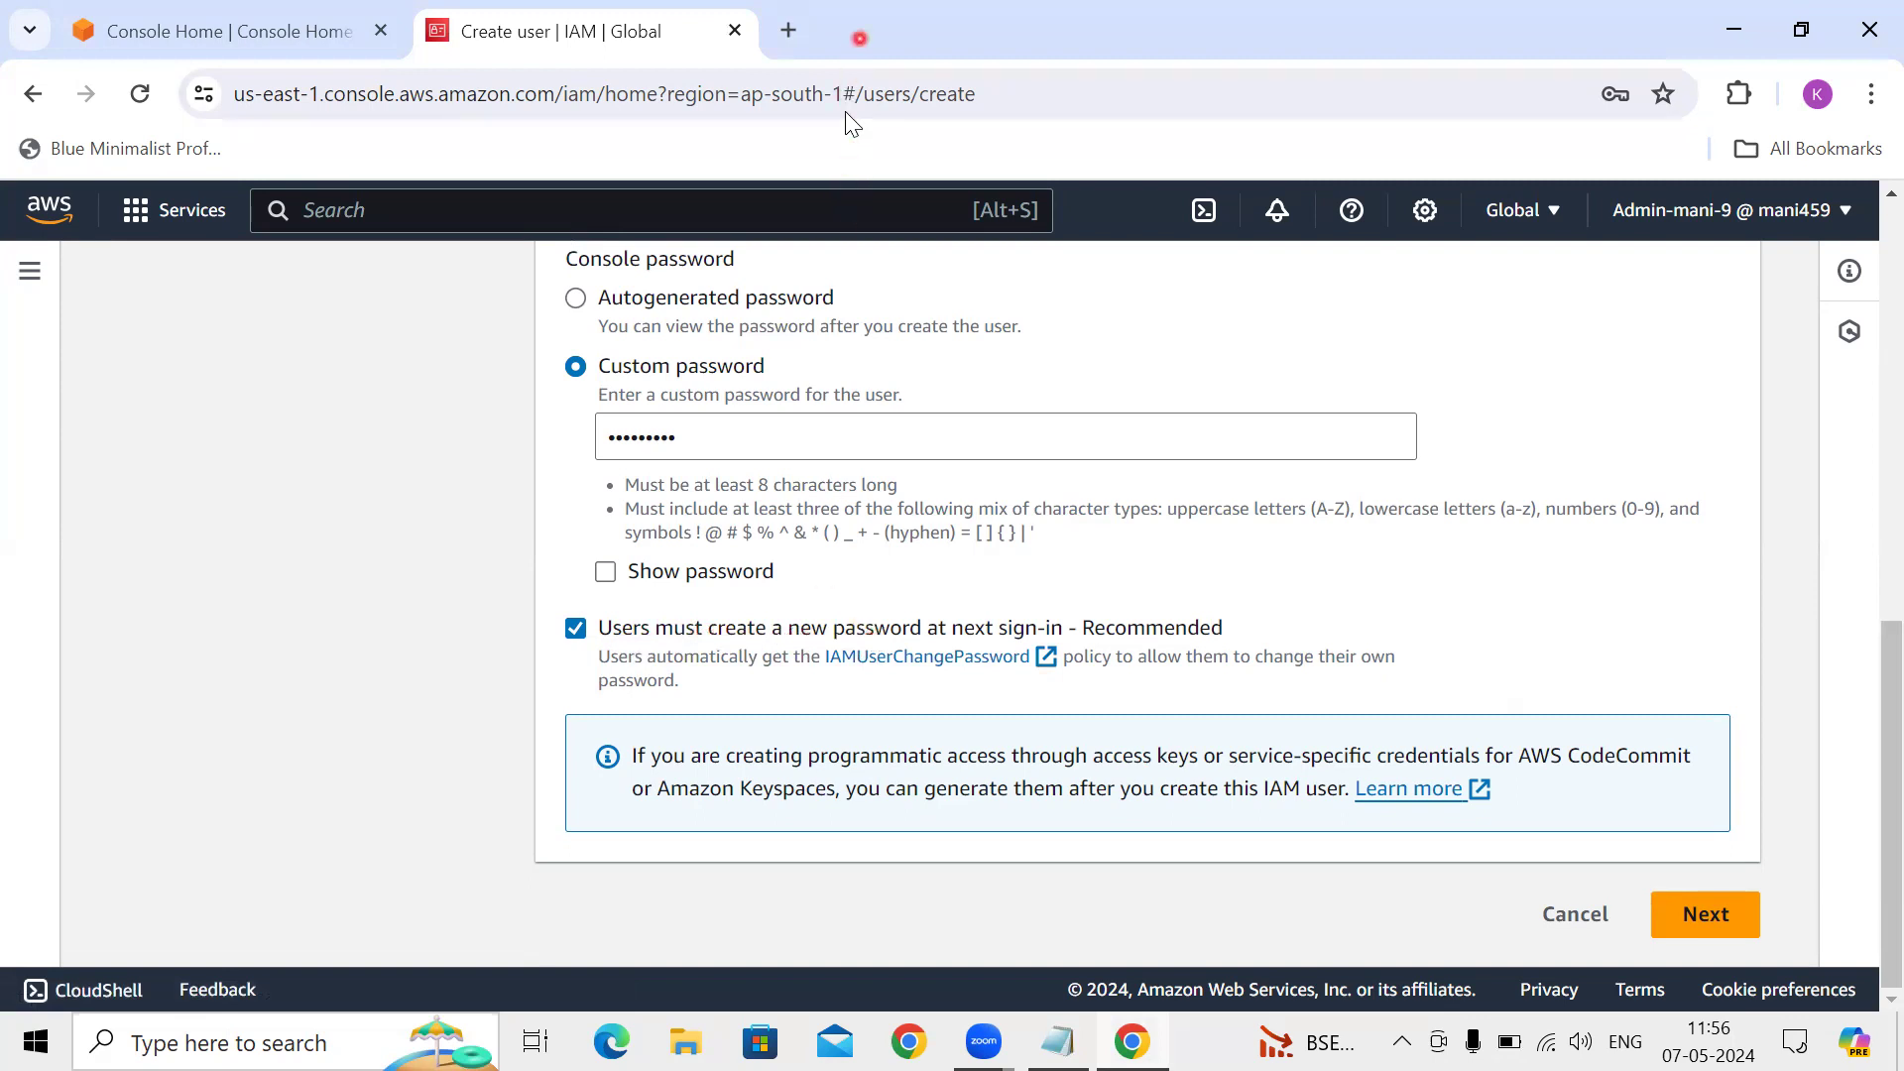
pyautogui.click(661, 347)
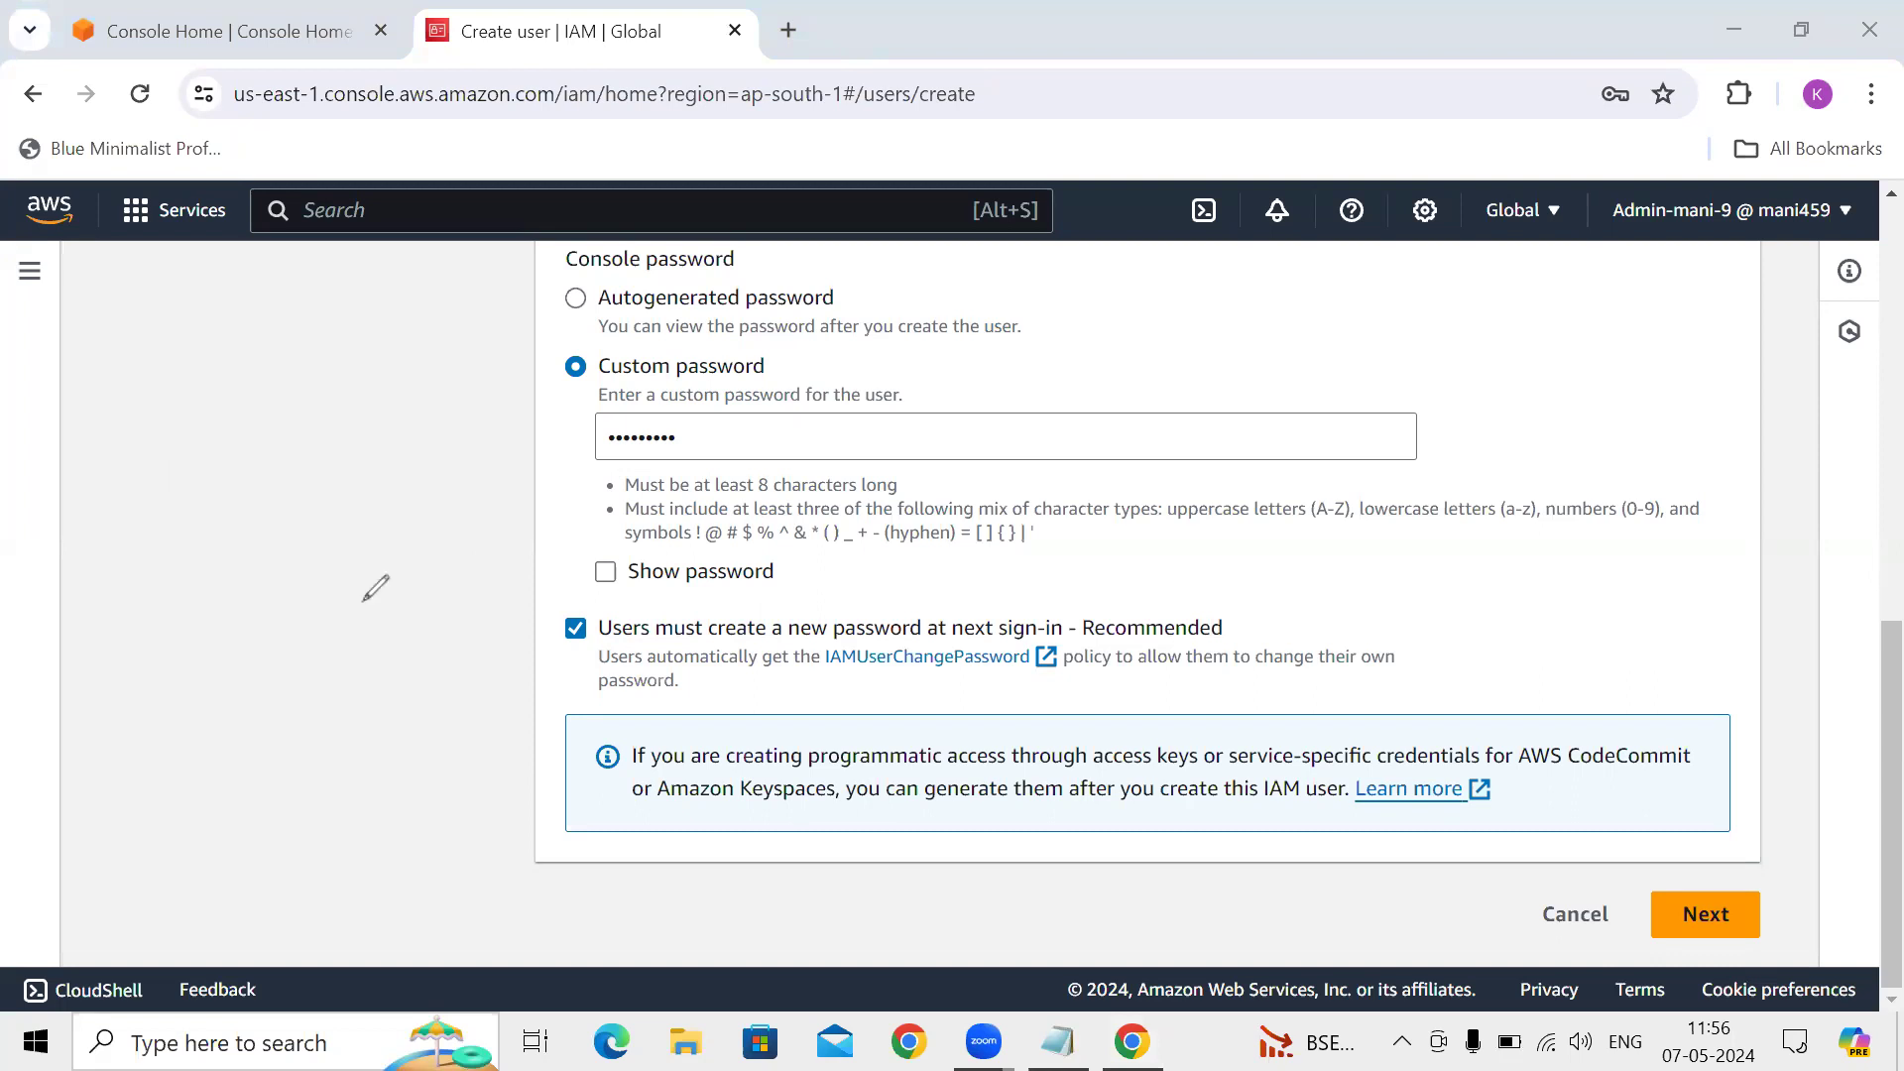
pyautogui.moveTo(166, 466)
pyautogui.mouseDown()
pyautogui.moveTo(226, 432)
pyautogui.moveTo(208, 343)
pyautogui.moveTo(278, 402)
pyautogui.moveTo(396, 366)
pyautogui.moveTo(406, 418)
pyautogui.mouseUp()
pyautogui.moveTo(363, 333)
pyautogui.mouseDown()
pyautogui.moveTo(452, 335)
pyautogui.moveTo(466, 385)
pyautogui.mouseUp()
pyautogui.moveTo(135, 515)
pyautogui.mouseDown()
pyautogui.moveTo(259, 444)
pyautogui.moveTo(474, 391)
pyautogui.mouseUp()
pyautogui.moveTo(128, 607)
pyautogui.mouseDown()
pyautogui.moveTo(139, 702)
pyautogui.moveTo(164, 729)
pyautogui.moveTo(119, 598)
pyautogui.moveTo(83, 605)
pyautogui.moveTo(154, 567)
pyautogui.moveTo(118, 599)
pyautogui.mouseUp()
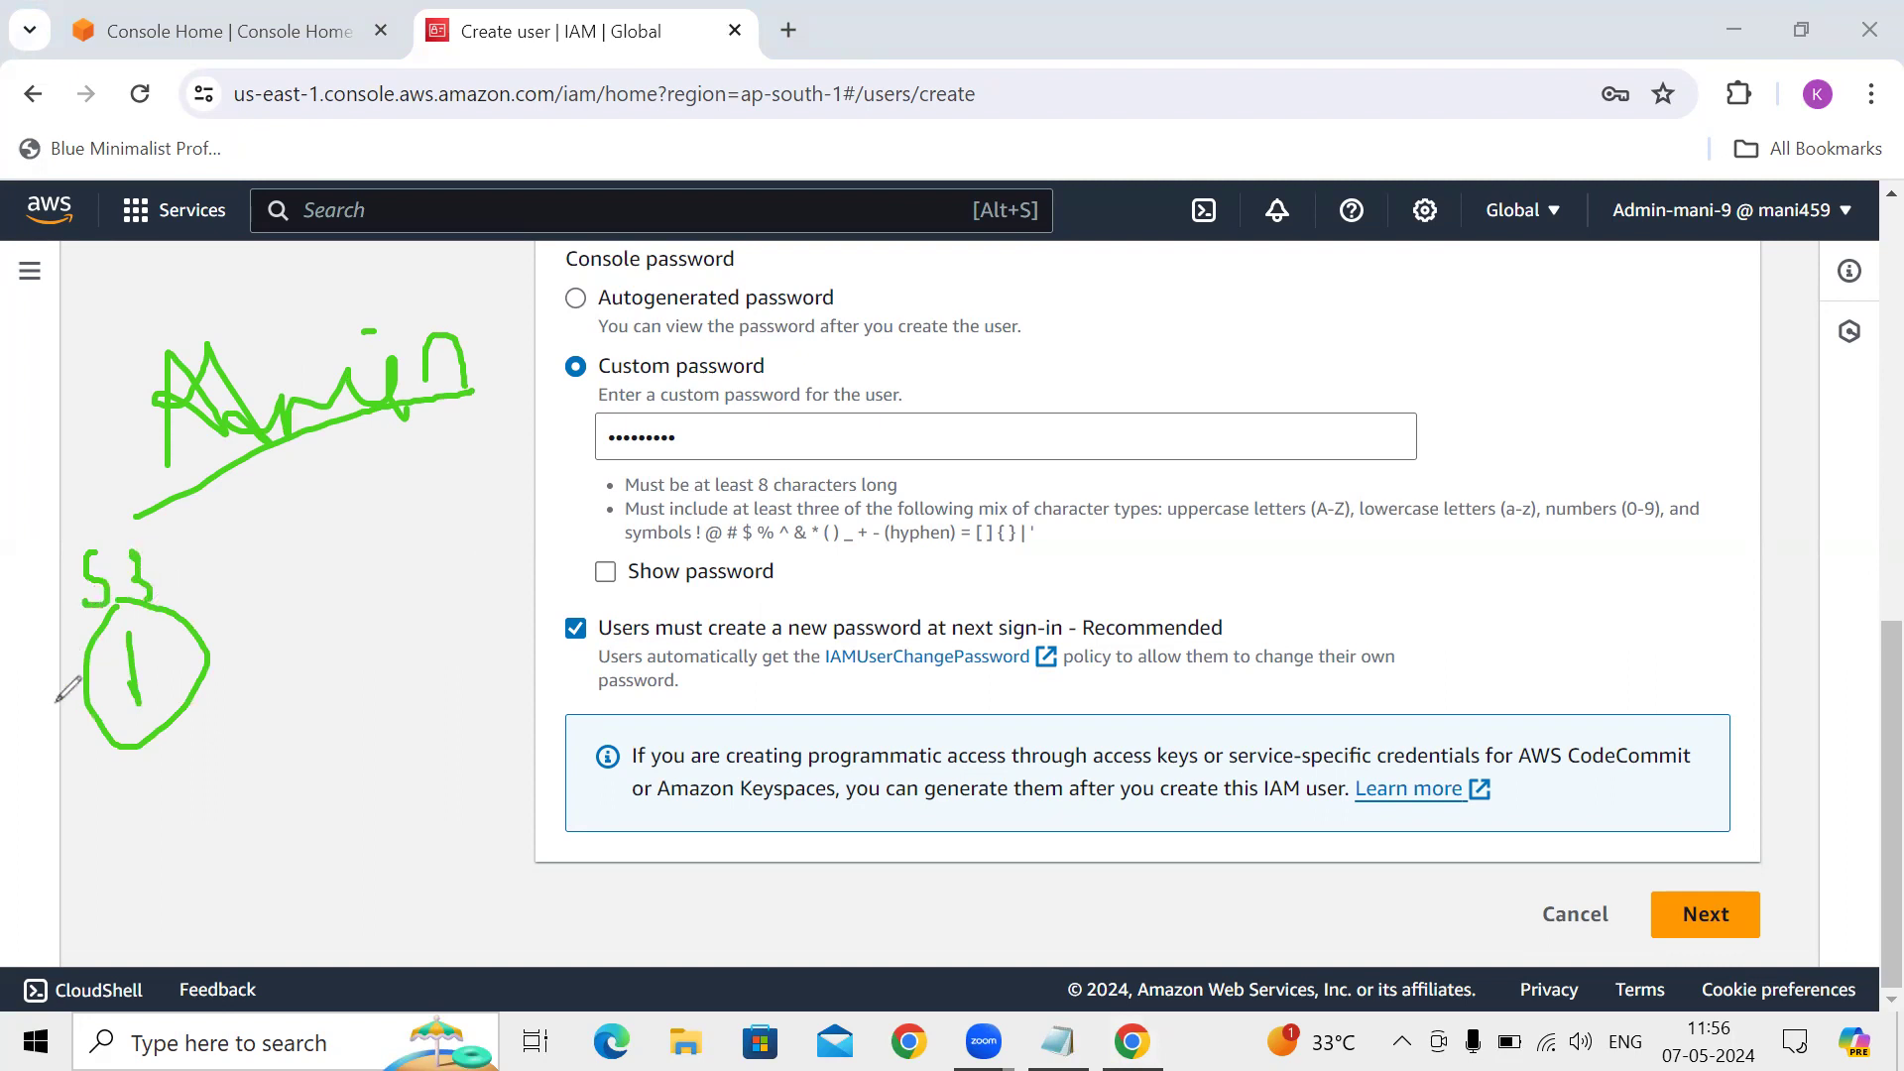
pyautogui.moveTo(166, 563)
pyautogui.mouseDown()
pyautogui.moveTo(218, 518)
pyautogui.moveTo(230, 573)
pyautogui.moveTo(219, 541)
pyautogui.mouseUp()
pyautogui.moveTo(567, 411)
pyautogui.mouseDown()
pyautogui.moveTo(716, 449)
pyautogui.moveTo(619, 393)
pyautogui.mouseUp()
pyautogui.moveTo(254, 529)
pyautogui.mouseDown()
pyautogui.moveTo(287, 536)
pyautogui.moveTo(312, 498)
pyautogui.moveTo(323, 523)
pyautogui.mouseUp()
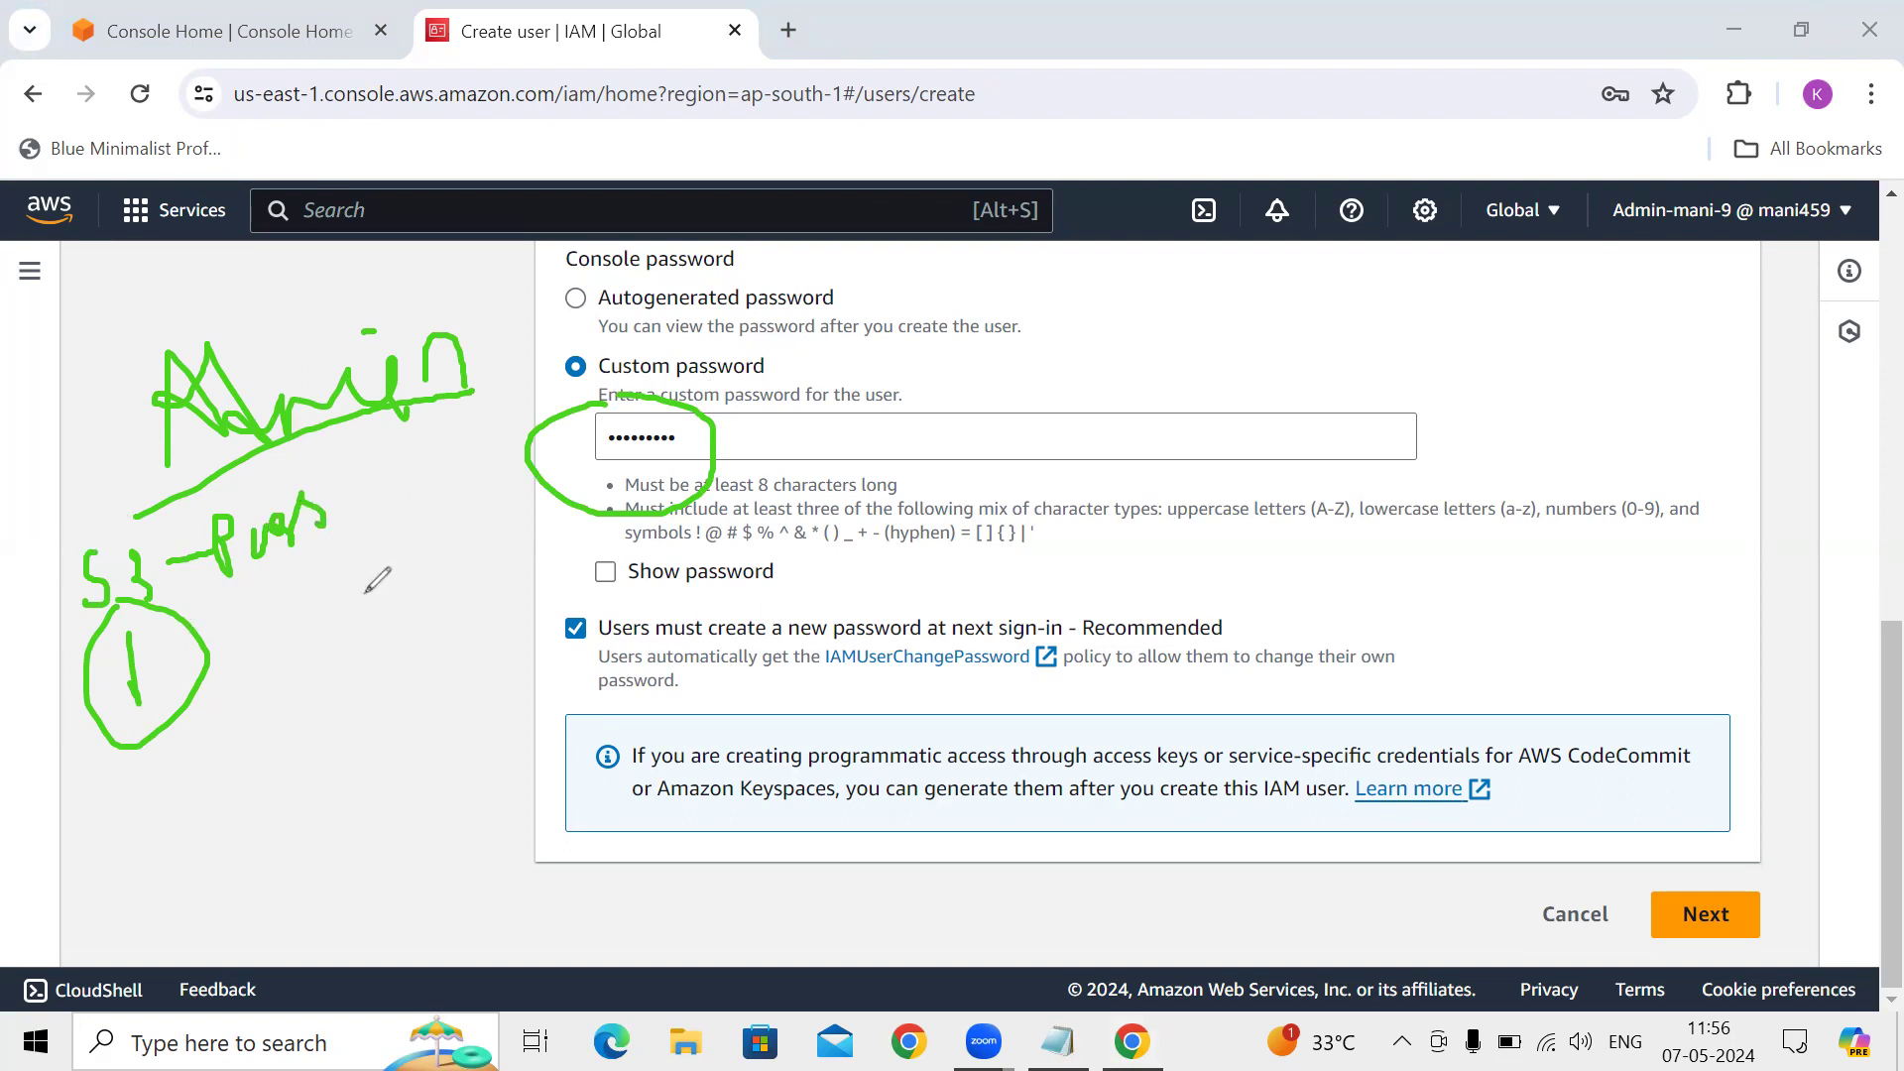
pyautogui.moveTo(354, 451)
pyautogui.mouseDown()
pyautogui.moveTo(182, 460)
pyautogui.moveTo(12, 655)
pyautogui.moveTo(115, 783)
pyautogui.moveTo(341, 695)
pyautogui.moveTo(390, 524)
pyautogui.moveTo(347, 463)
pyautogui.mouseUp()
pyautogui.moveTo(253, 645); pyautogui.dragTo(394, 725)
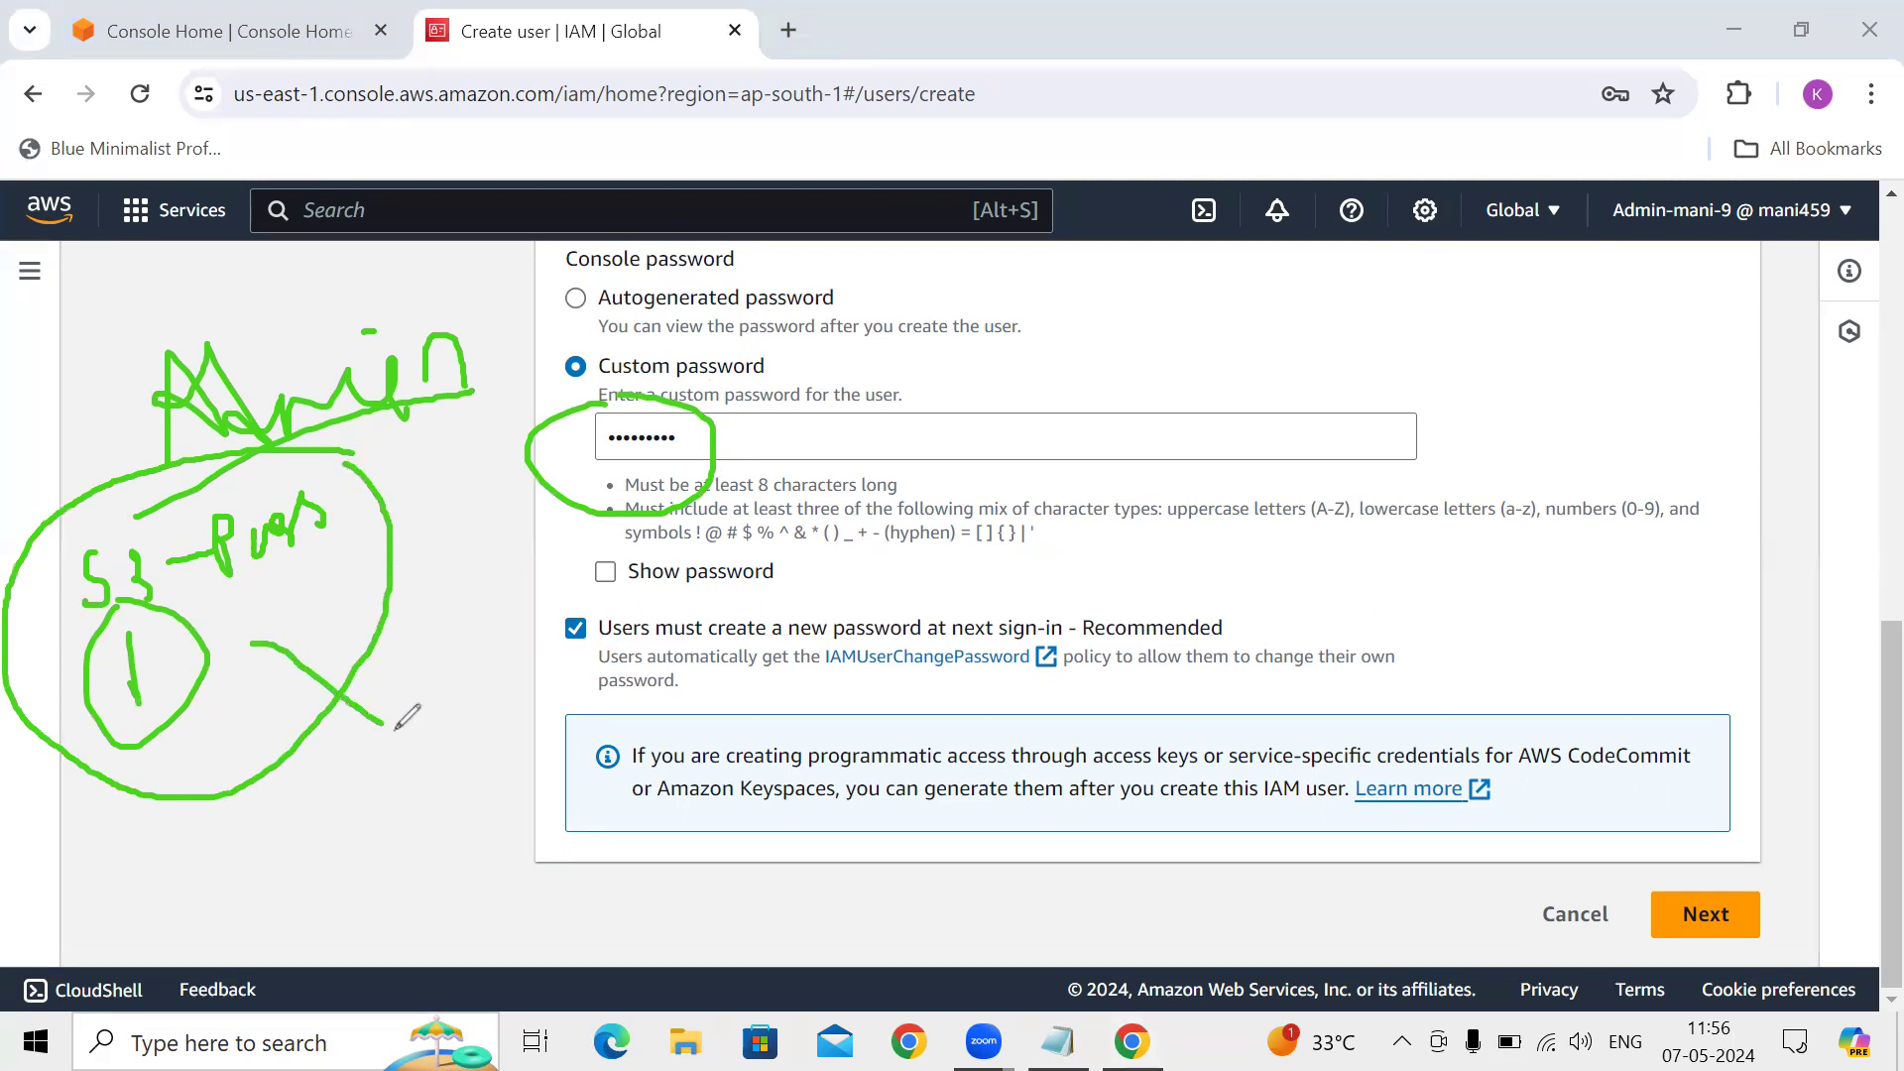
pyautogui.moveTo(285, 612)
pyautogui.mouseDown()
pyautogui.moveTo(400, 738)
pyautogui.moveTo(400, 692)
pyautogui.mouseUp()
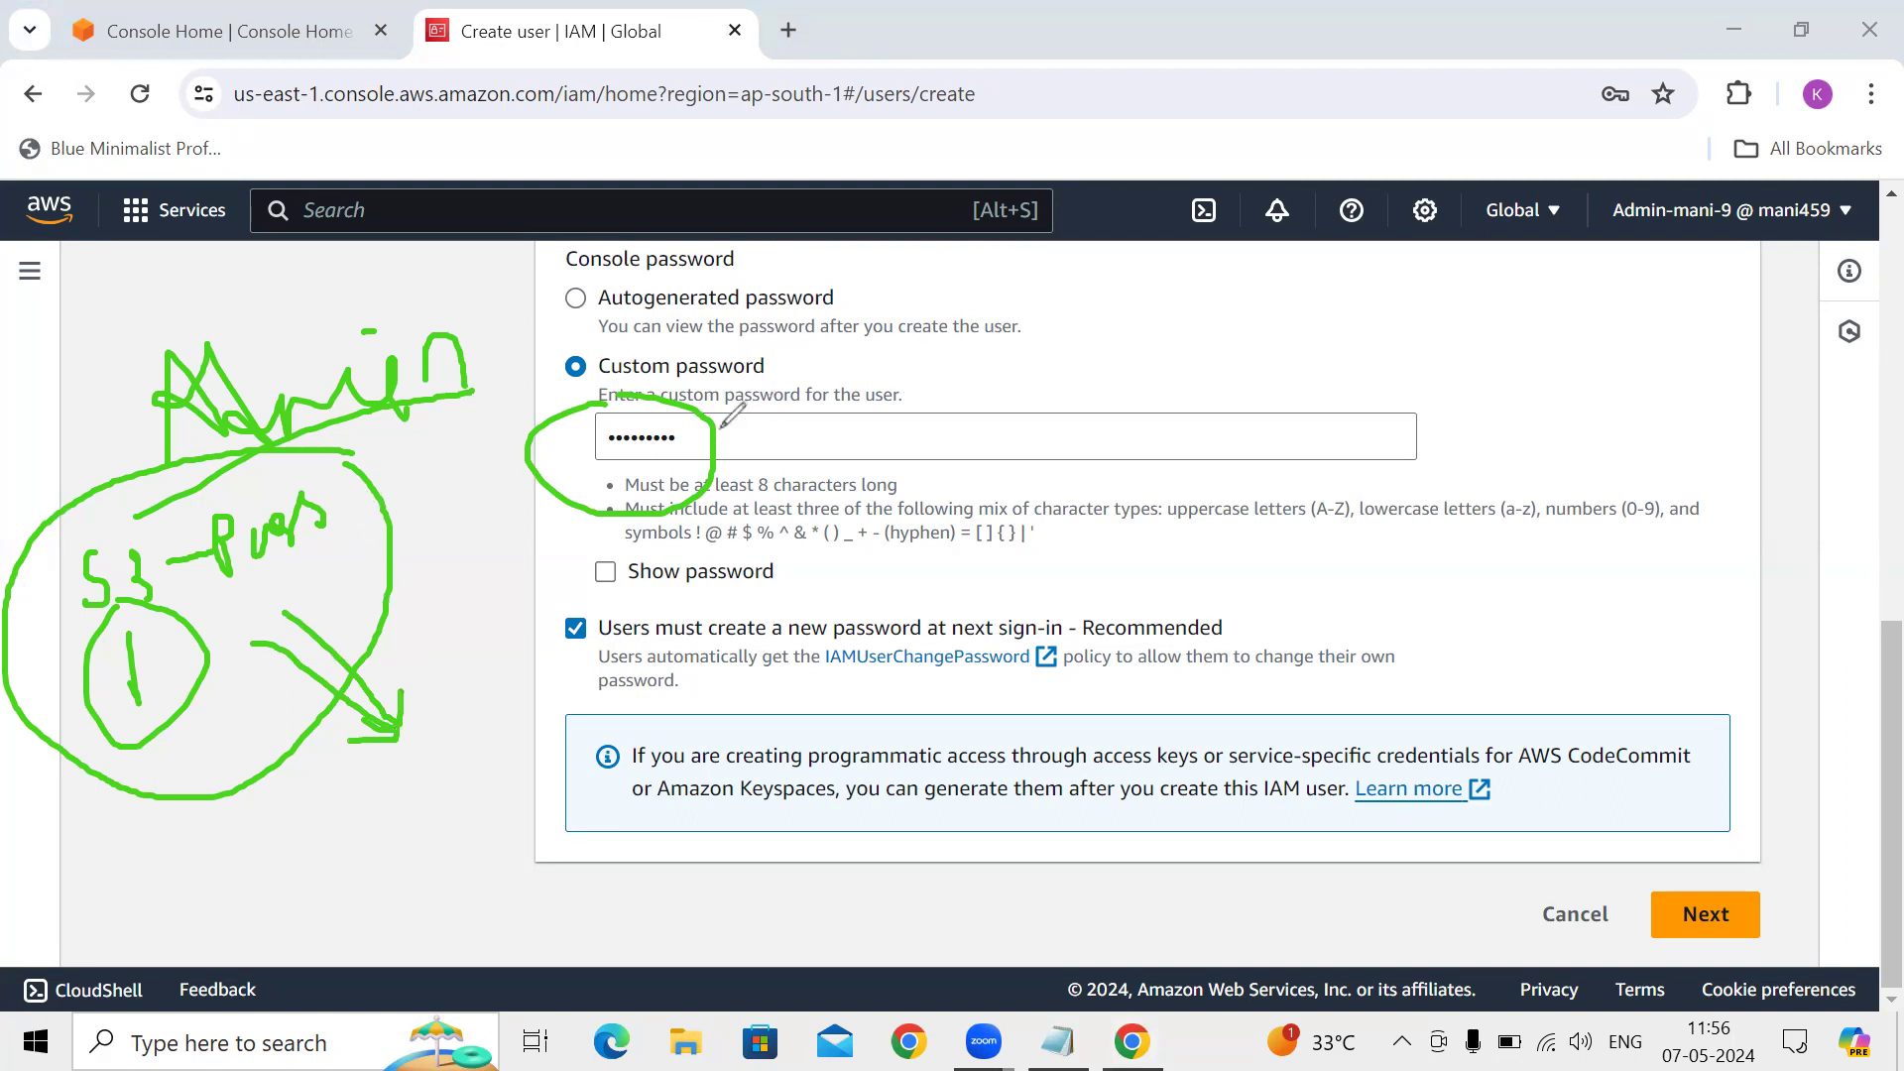
pyautogui.moveTo(281, 878)
pyautogui.mouseDown()
pyautogui.moveTo(310, 829)
pyautogui.moveTo(342, 871)
pyautogui.moveTo(384, 804)
pyautogui.moveTo(411, 853)
pyautogui.mouseUp()
pyautogui.moveTo(394, 790)
pyautogui.mouseDown()
pyautogui.moveTo(243, 806)
pyautogui.moveTo(347, 942)
pyautogui.moveTo(448, 838)
pyautogui.moveTo(402, 790)
pyautogui.mouseUp()
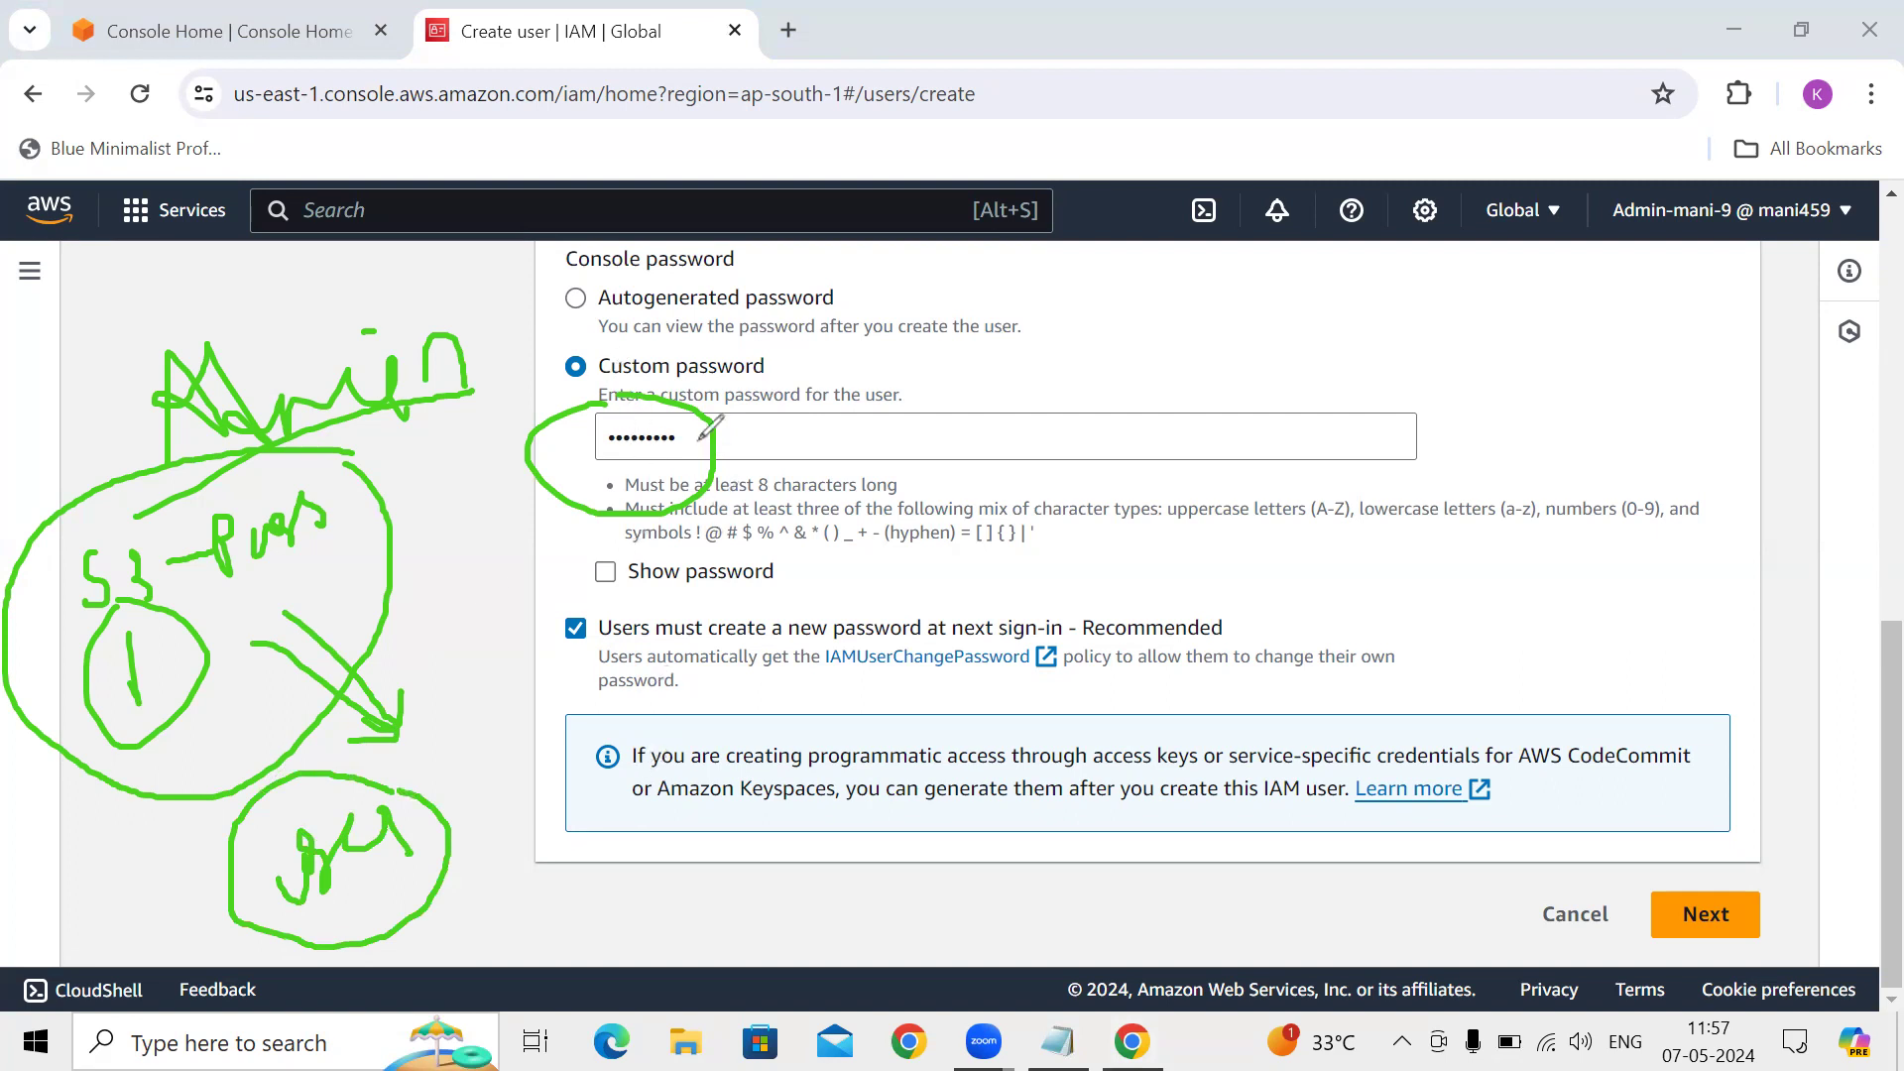
pyautogui.moveTo(417, 808)
pyautogui.mouseDown()
pyautogui.moveTo(445, 824)
pyautogui.moveTo(472, 704)
pyautogui.moveTo(481, 750)
pyautogui.mouseUp()
pyautogui.moveTo(402, 815)
pyautogui.mouseDown()
pyautogui.moveTo(448, 822)
pyautogui.moveTo(494, 720)
pyautogui.moveTo(464, 754)
pyautogui.mouseUp()
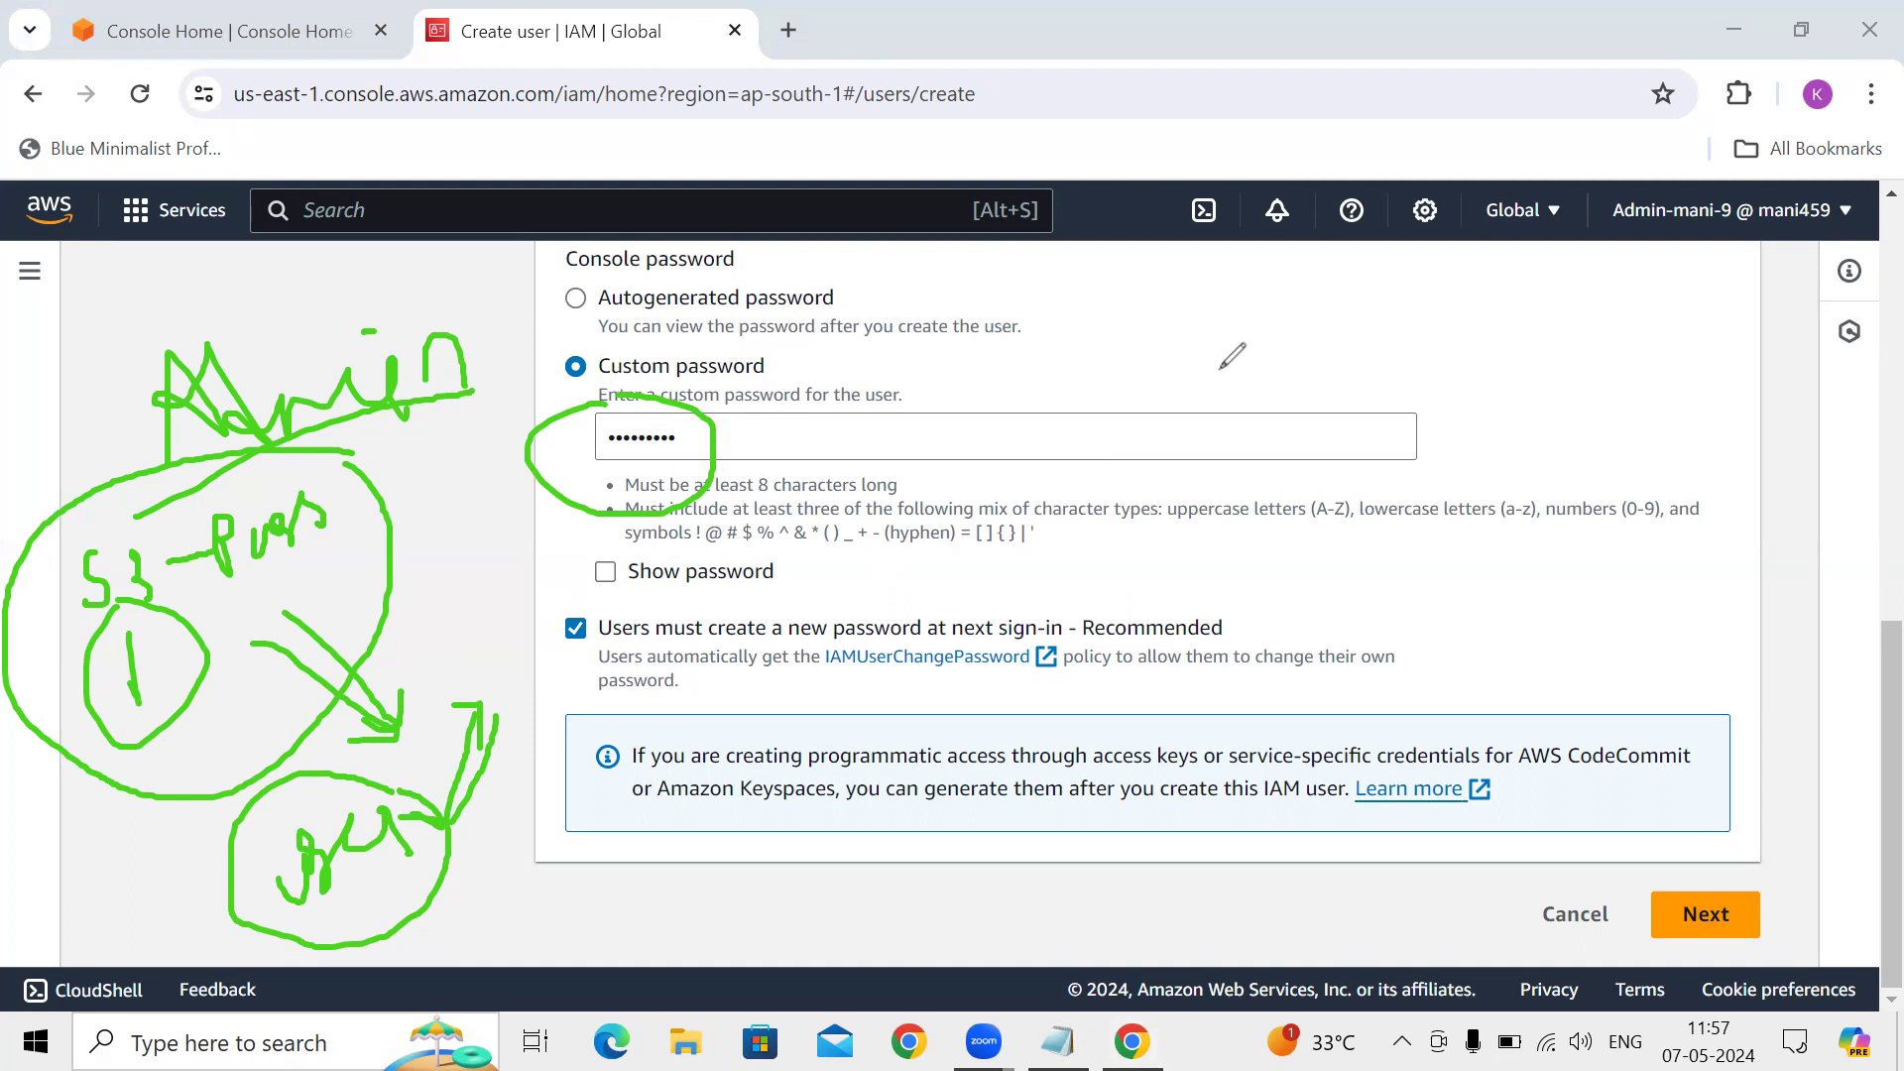
pyautogui.moveTo(1276, 354)
pyautogui.mouseDown()
pyautogui.moveTo(1307, 337)
pyautogui.moveTo(1474, 352)
pyautogui.moveTo(1483, 393)
pyautogui.mouseUp()
pyautogui.moveTo(1307, 464)
pyautogui.mouseDown()
pyautogui.moveTo(1331, 501)
pyautogui.moveTo(1374, 478)
pyautogui.moveTo(1503, 474)
pyautogui.moveTo(1547, 444)
pyautogui.moveTo(1607, 481)
pyautogui.mouseUp()
pyautogui.moveTo(1560, 324)
pyautogui.mouseDown()
pyautogui.moveTo(1389, 282)
pyautogui.moveTo(1369, 595)
pyautogui.moveTo(1561, 325)
pyautogui.mouseUp()
pyautogui.moveTo(1453, 288); pyautogui.dragTo(1559, 329)
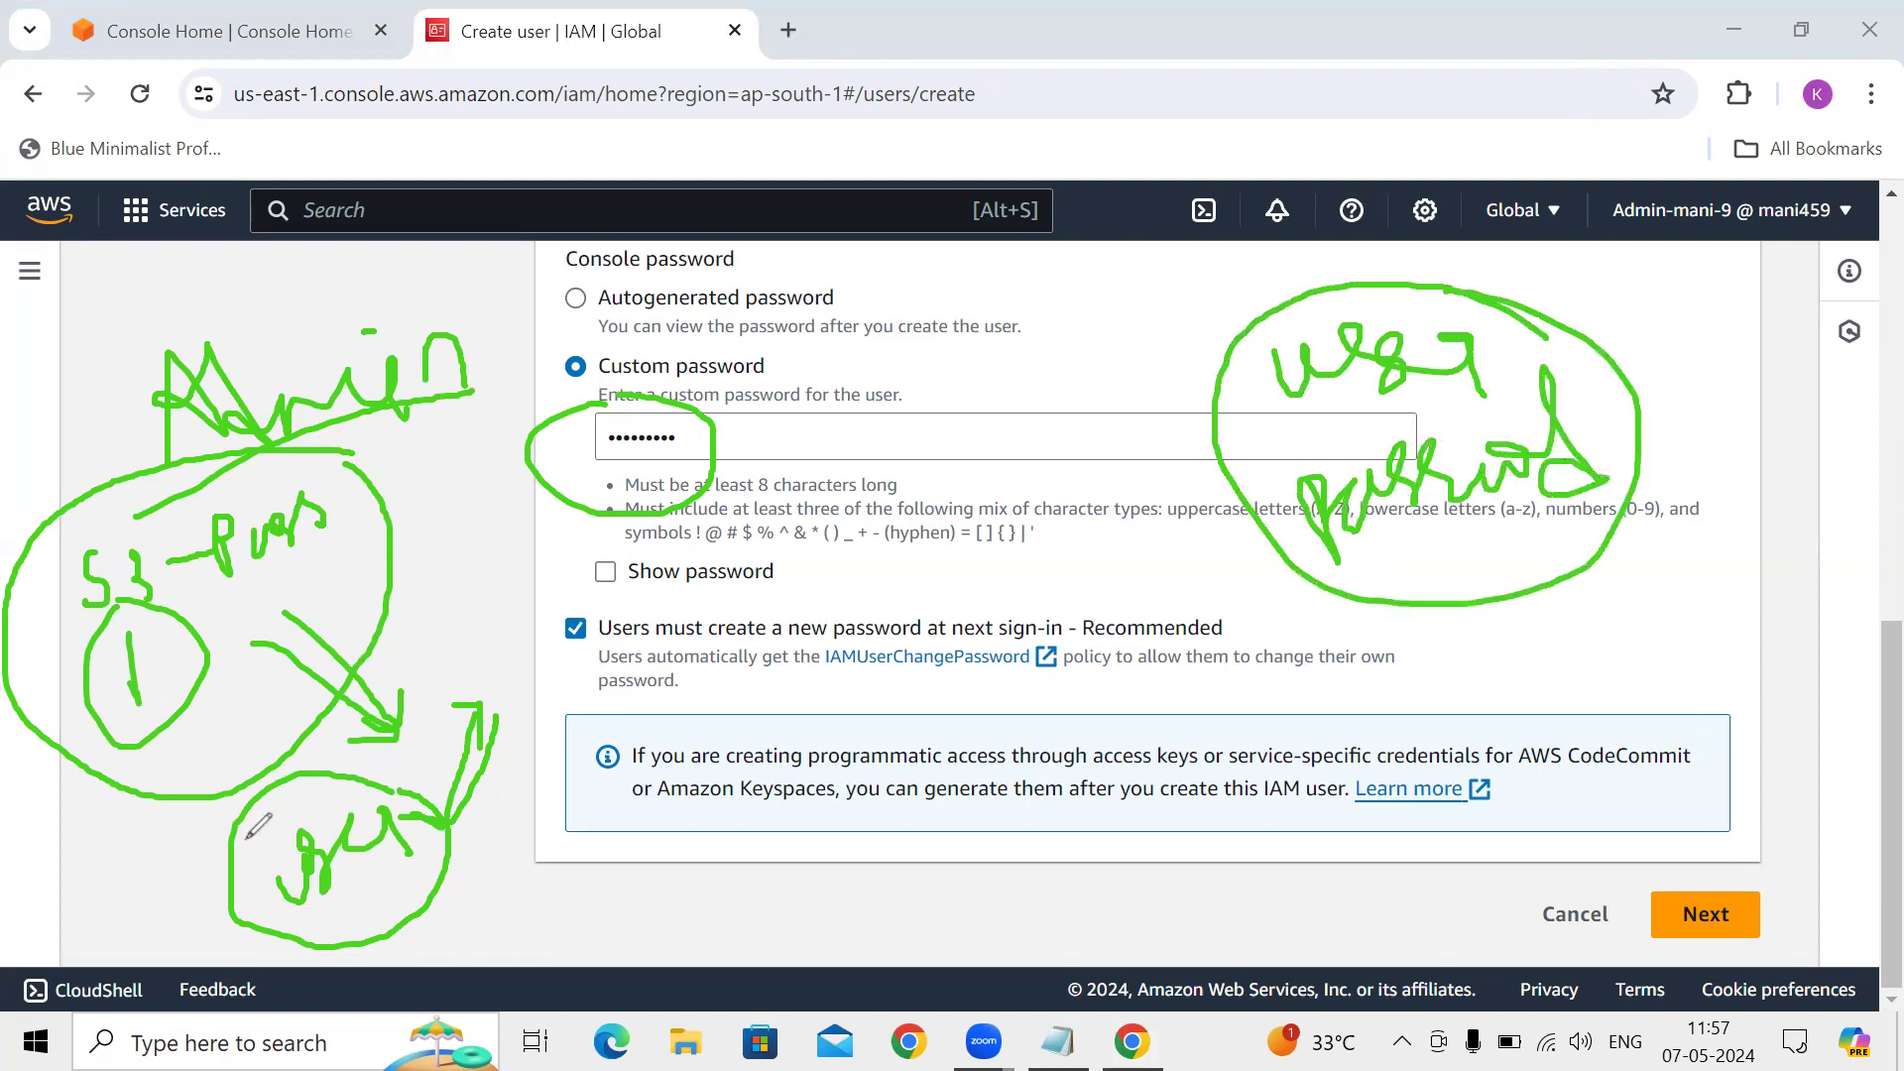
pyautogui.moveTo(318, 790)
pyautogui.mouseDown()
pyautogui.moveTo(243, 823)
pyautogui.moveTo(367, 927)
pyautogui.moveTo(471, 803)
pyautogui.moveTo(332, 784)
pyautogui.mouseUp()
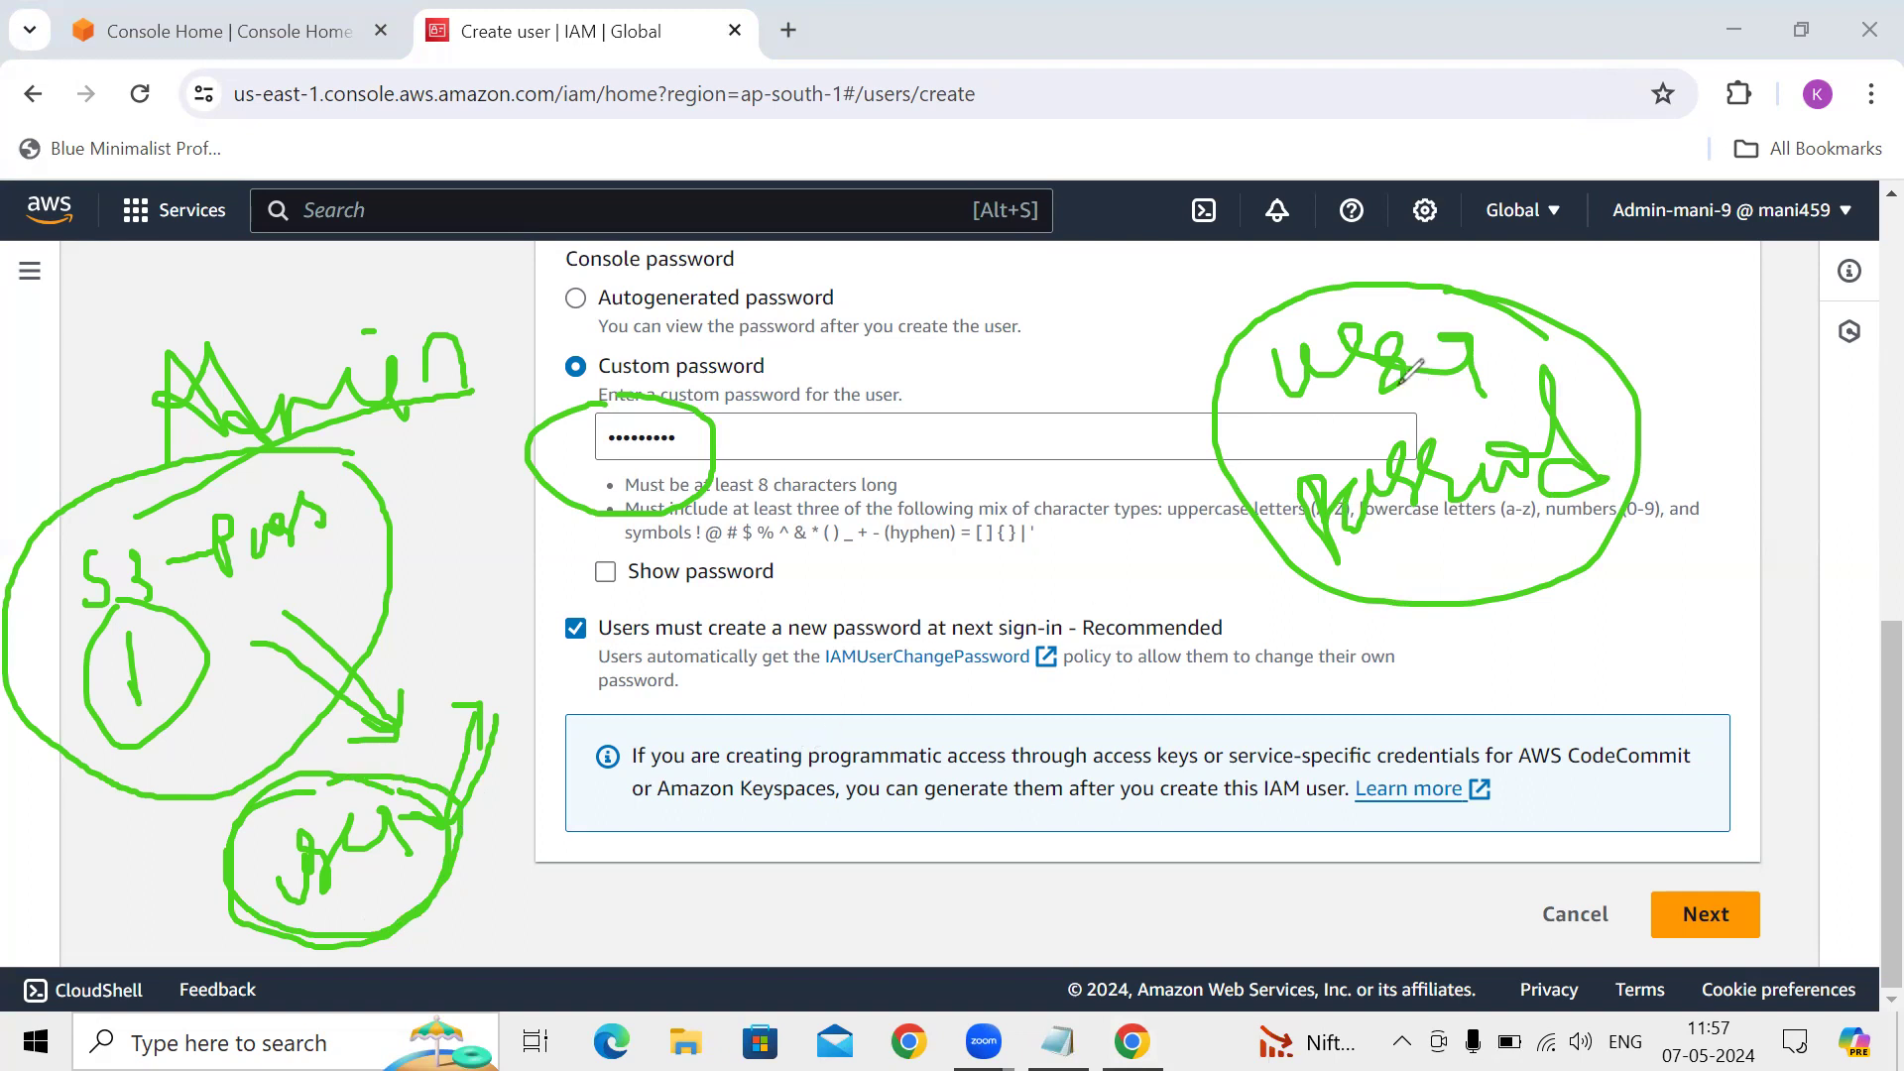
pyautogui.moveTo(1497, 358)
pyautogui.mouseDown()
pyautogui.moveTo(1548, 371)
pyautogui.moveTo(1592, 442)
pyautogui.moveTo(1654, 454)
pyautogui.moveTo(1686, 379)
pyautogui.mouseUp()
pyautogui.moveTo(571, 599)
pyautogui.mouseDown()
pyautogui.moveTo(555, 672)
pyautogui.moveTo(607, 595)
pyautogui.moveTo(573, 596)
pyautogui.mouseUp()
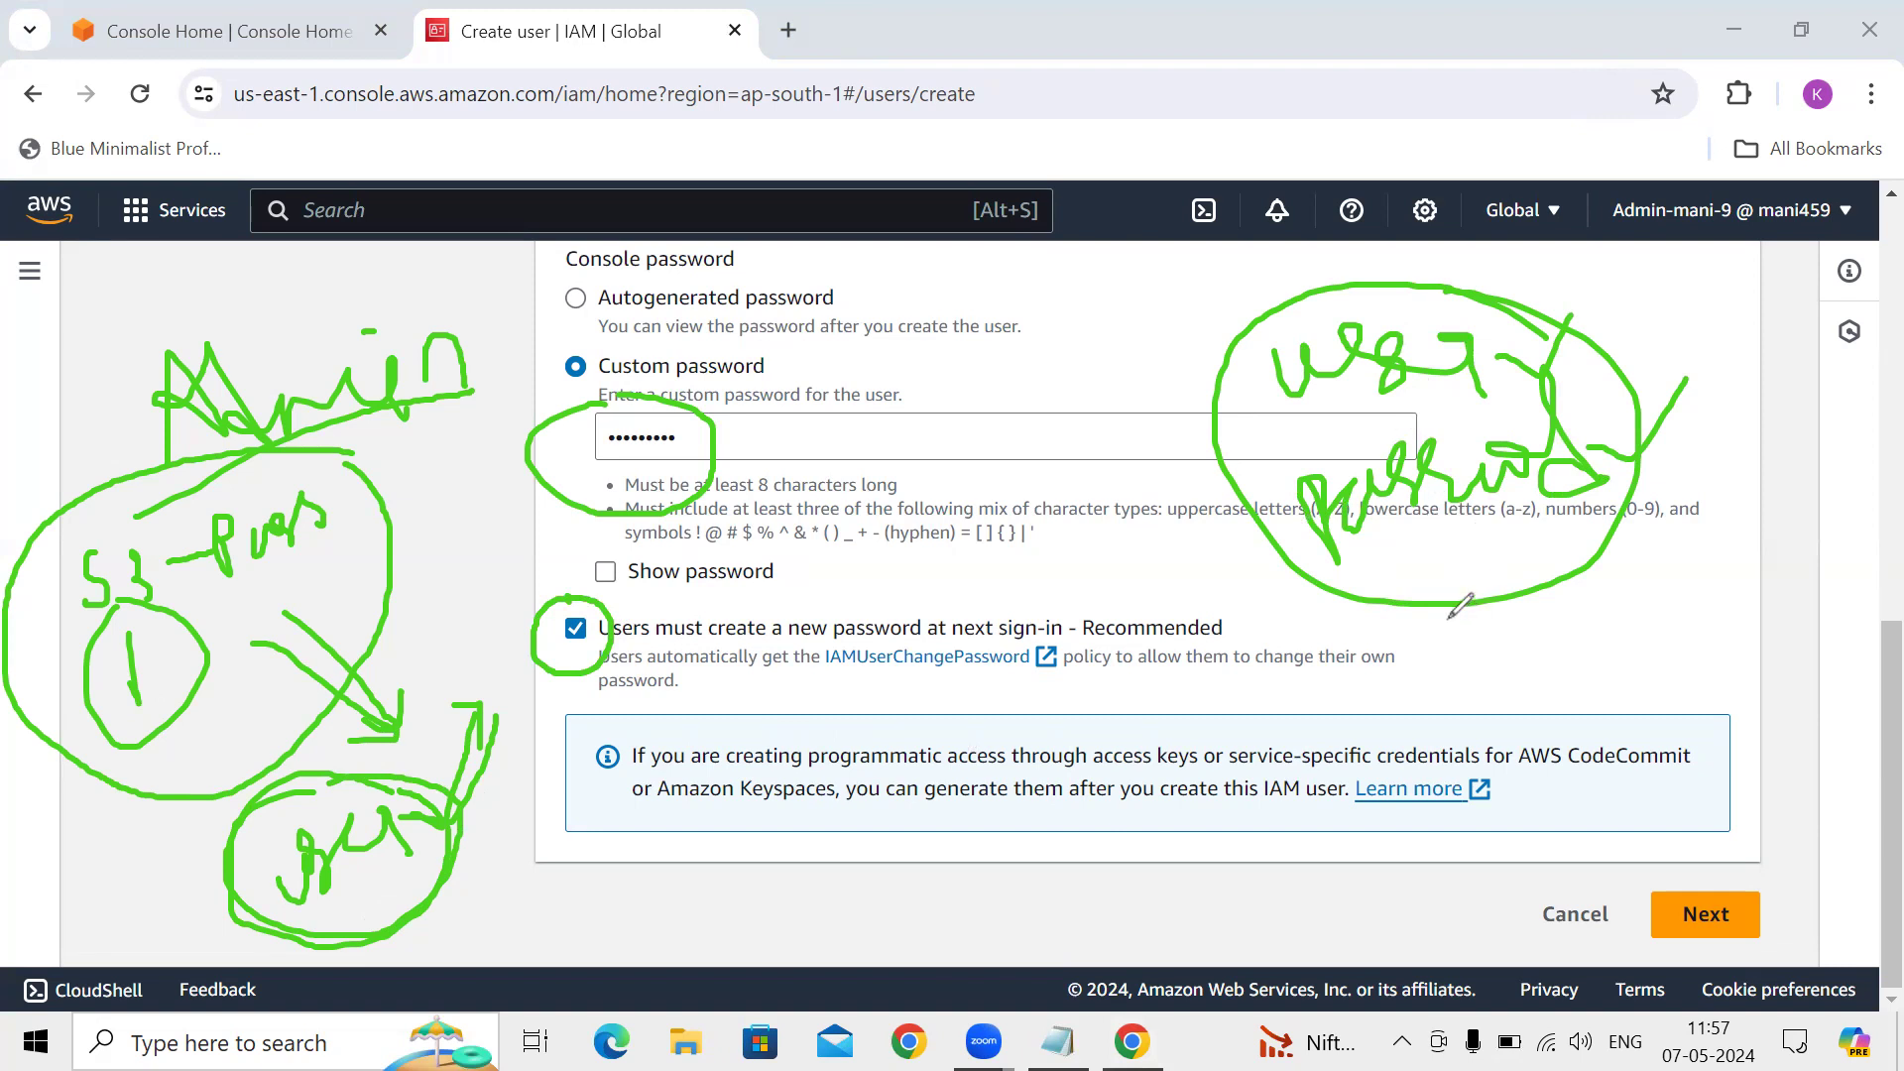
pyautogui.moveTo(1411, 628)
pyautogui.mouseDown()
pyautogui.moveTo(1453, 682)
pyautogui.moveTo(1492, 660)
pyautogui.moveTo(1499, 674)
pyautogui.moveTo(1489, 635)
pyautogui.moveTo(1575, 632)
pyautogui.moveTo(1741, 555)
pyautogui.moveTo(1733, 504)
pyautogui.moveTo(1747, 523)
pyautogui.moveTo(1785, 501)
pyautogui.moveTo(1822, 427)
pyautogui.moveTo(1801, 389)
pyautogui.moveTo(1827, 439)
pyautogui.mouseUp()
pyautogui.moveTo(1552, 327); pyautogui.dragTo(1581, 486)
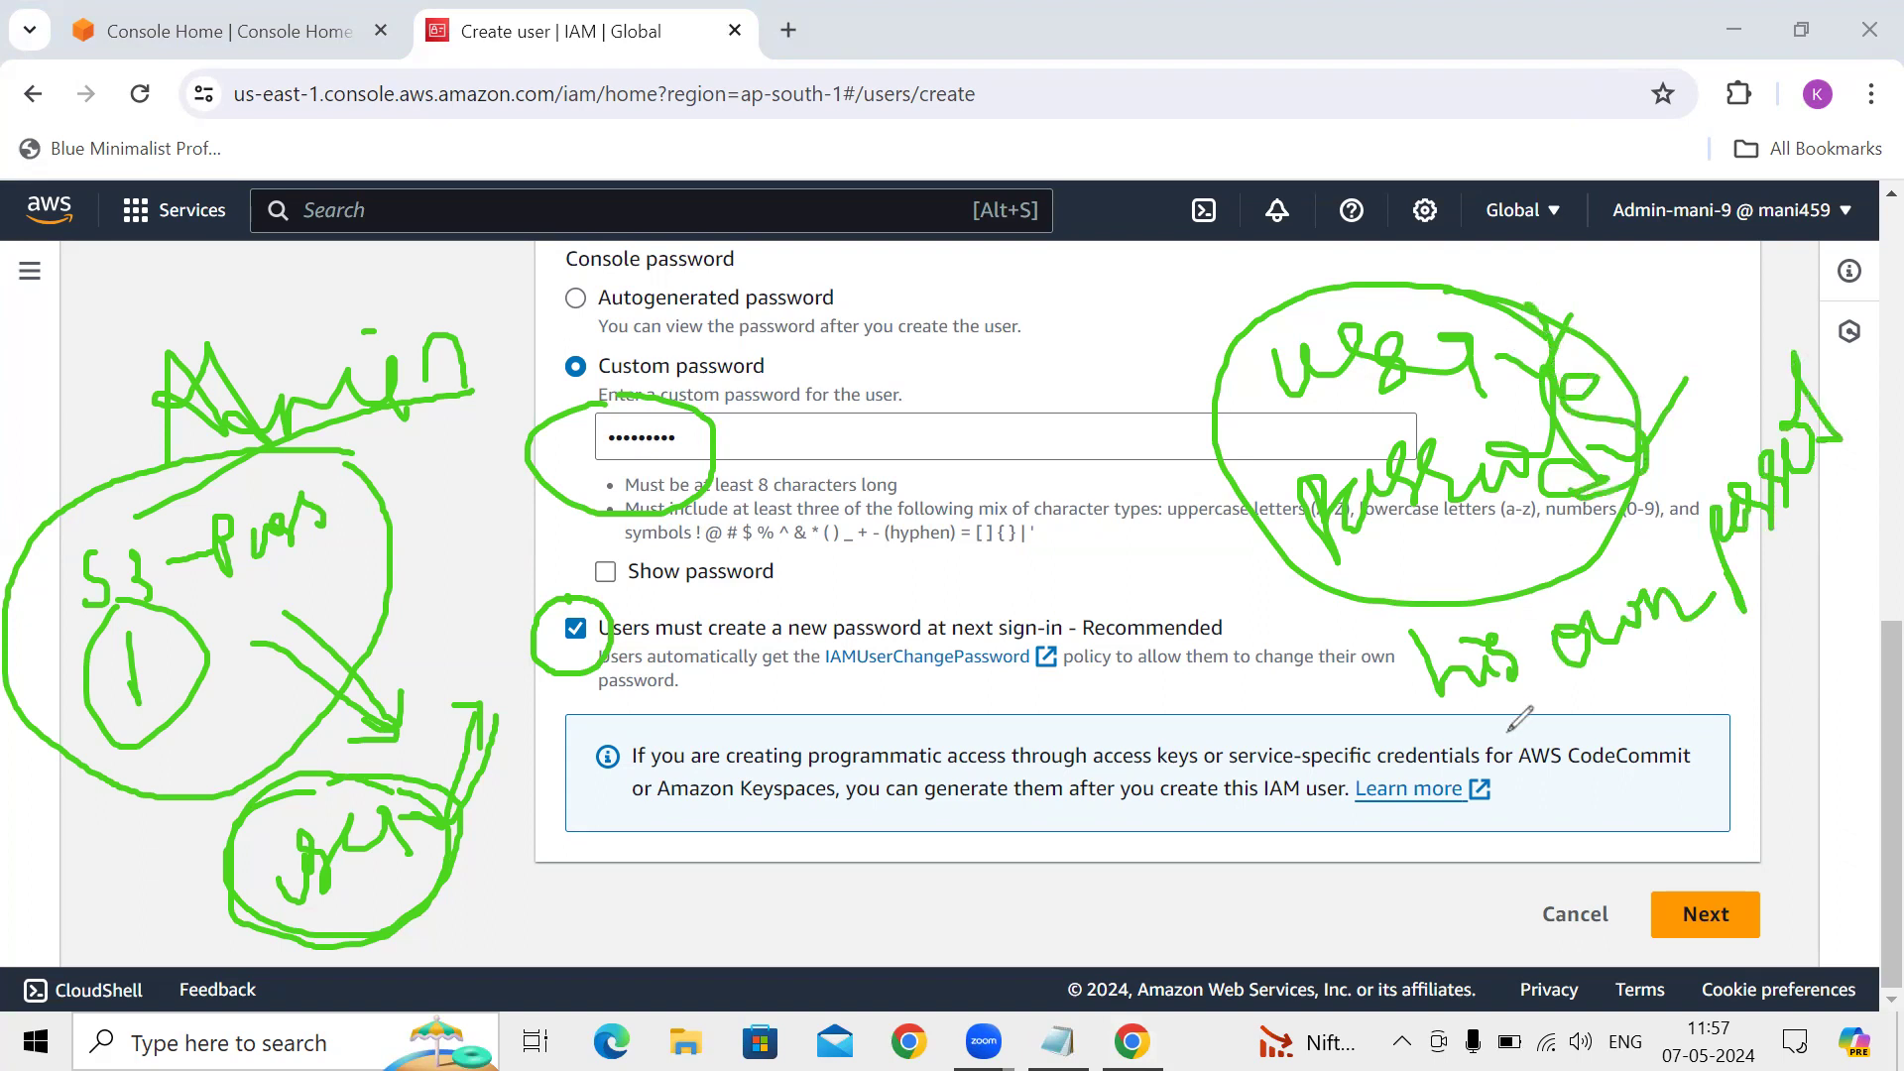
pyautogui.moveTo(1172, 312)
pyautogui.mouseDown()
pyautogui.moveTo(1156, 278)
pyautogui.moveTo(1200, 233)
pyautogui.moveTo(1230, 263)
pyautogui.mouseUp()
pyautogui.moveTo(1268, 834)
pyautogui.mouseDown()
pyautogui.moveTo(1309, 838)
pyautogui.moveTo(1301, 873)
pyautogui.moveTo(1295, 794)
pyautogui.moveTo(1349, 744)
pyautogui.moveTo(1340, 767)
pyautogui.mouseUp()
pyautogui.moveTo(698, 363)
pyautogui.mouseDown()
pyautogui.moveTo(530, 414)
pyautogui.moveTo(740, 327)
pyautogui.moveTo(675, 521)
pyautogui.moveTo(563, 389)
pyautogui.moveTo(678, 521)
pyautogui.moveTo(610, 342)
pyautogui.moveTo(719, 511)
pyautogui.moveTo(651, 346)
pyautogui.moveTo(593, 455)
pyautogui.mouseUp()
pyautogui.moveTo(1473, 610)
pyautogui.mouseDown()
pyautogui.moveTo(1394, 607)
pyautogui.moveTo(1483, 738)
pyautogui.moveTo(1884, 560)
pyautogui.moveTo(1850, 333)
pyautogui.moveTo(1522, 593)
pyautogui.moveTo(1448, 609)
pyautogui.mouseUp()
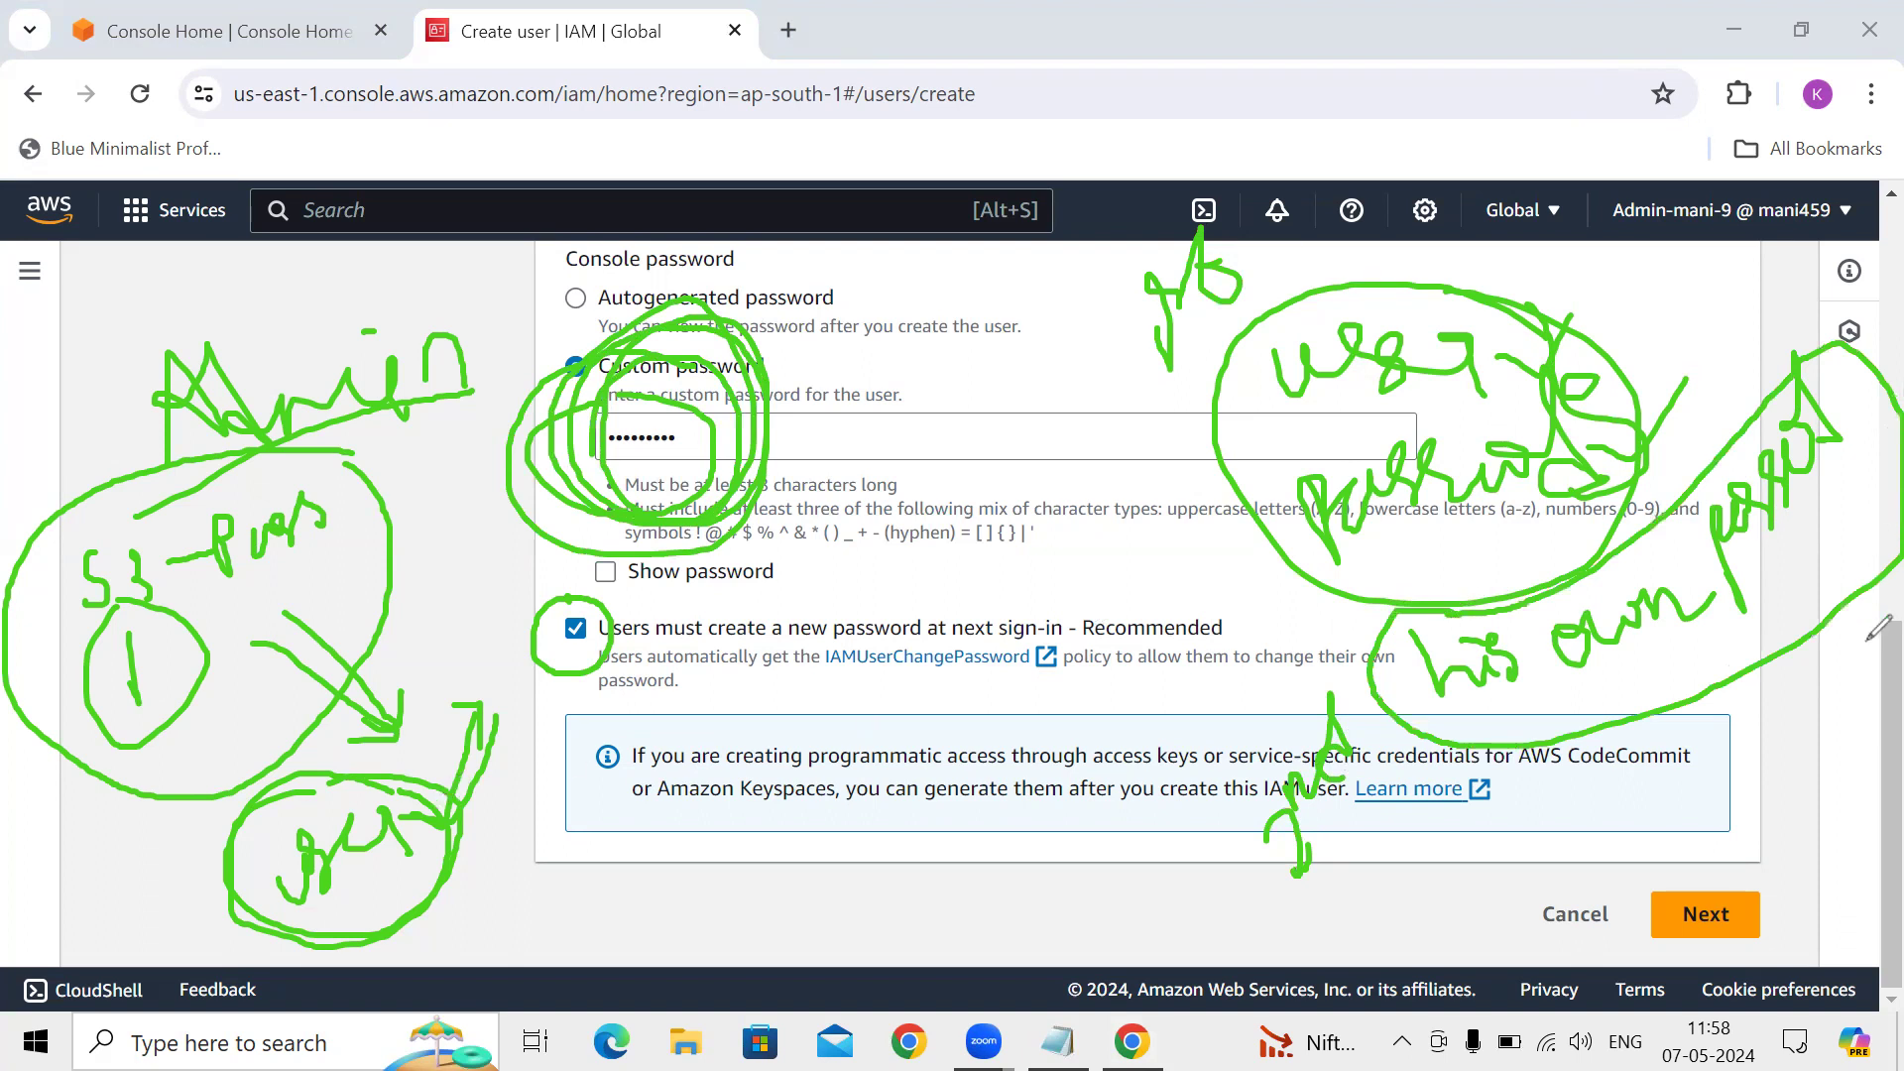
pyautogui.moveTo(423, 805)
pyautogui.mouseDown()
pyautogui.moveTo(458, 806)
pyautogui.moveTo(485, 645)
pyautogui.mouseUp()
pyautogui.moveTo(1537, 725)
pyautogui.mouseDown()
pyautogui.moveTo(1748, 595)
pyautogui.moveTo(1817, 500)
pyautogui.mouseUp()
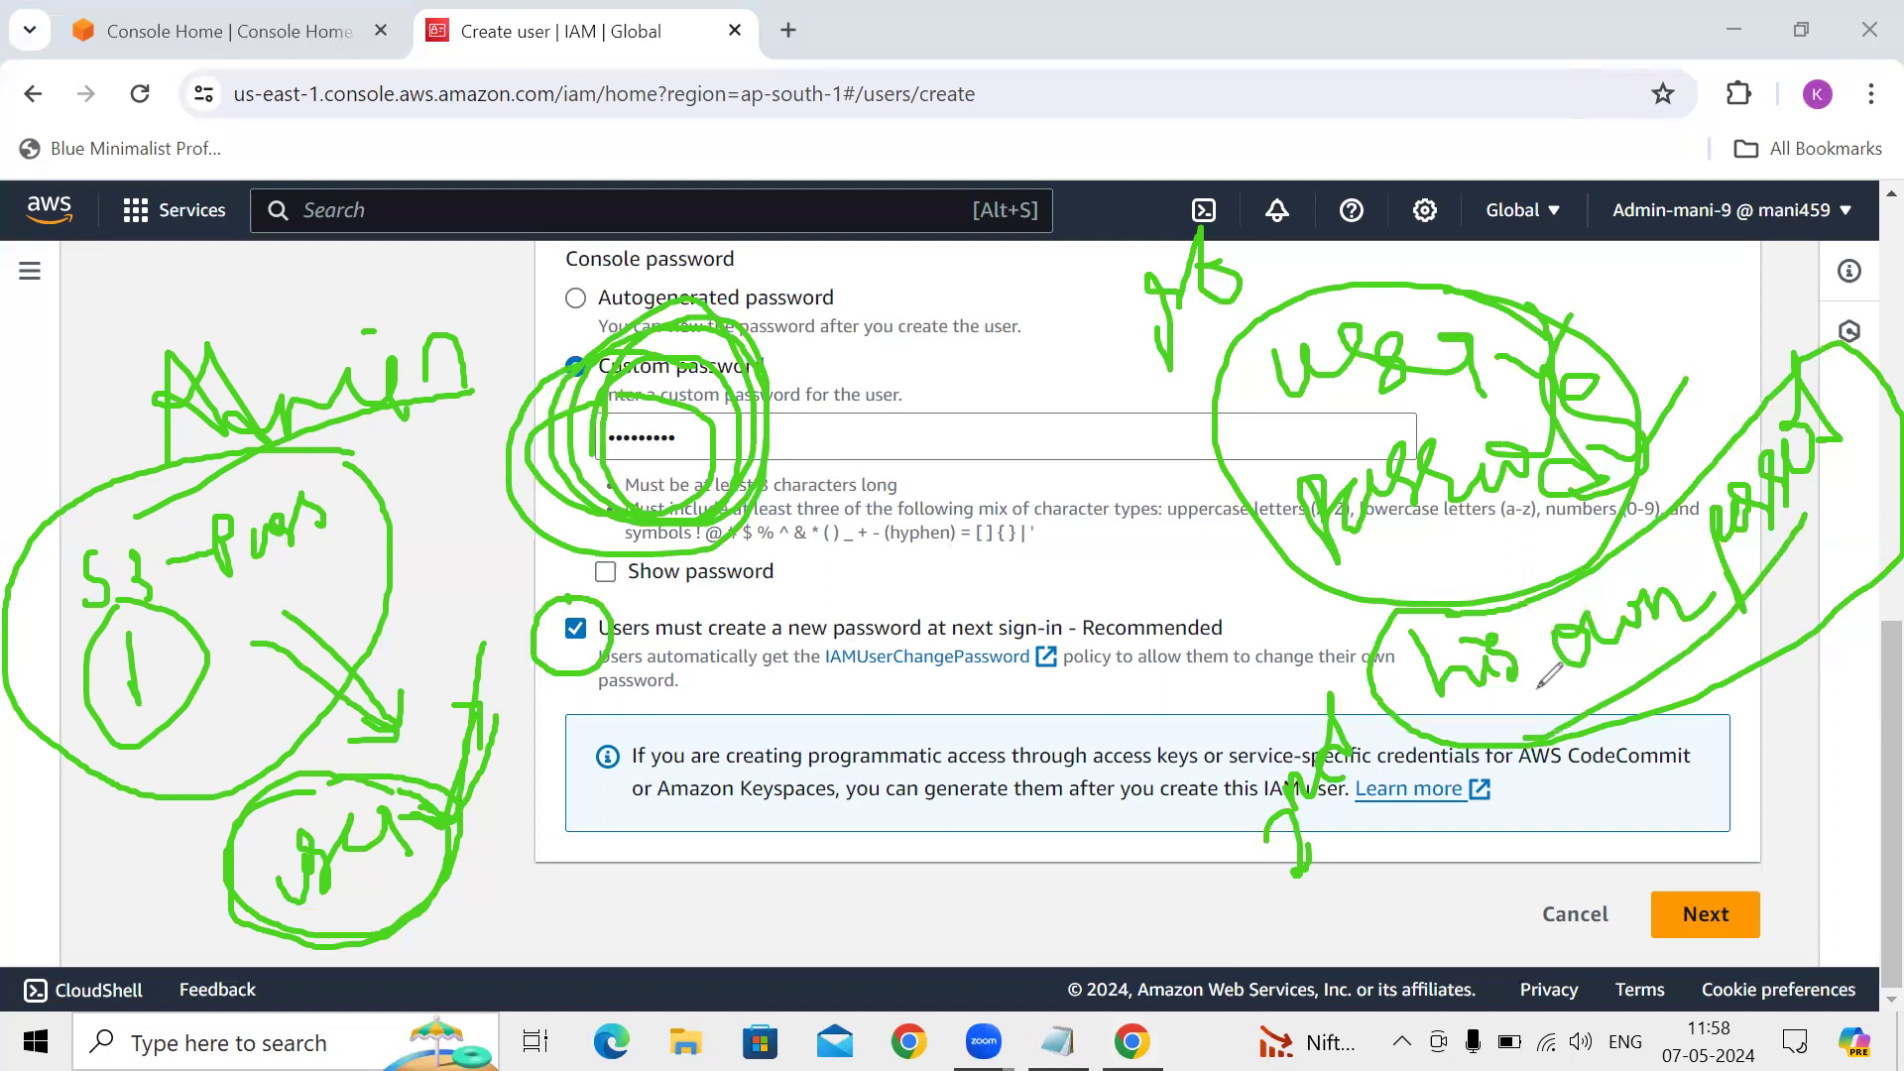
pyautogui.moveTo(1255, 379)
pyautogui.mouseDown()
pyautogui.moveTo(1076, 555)
pyautogui.moveTo(1173, 660)
pyautogui.mouseUp()
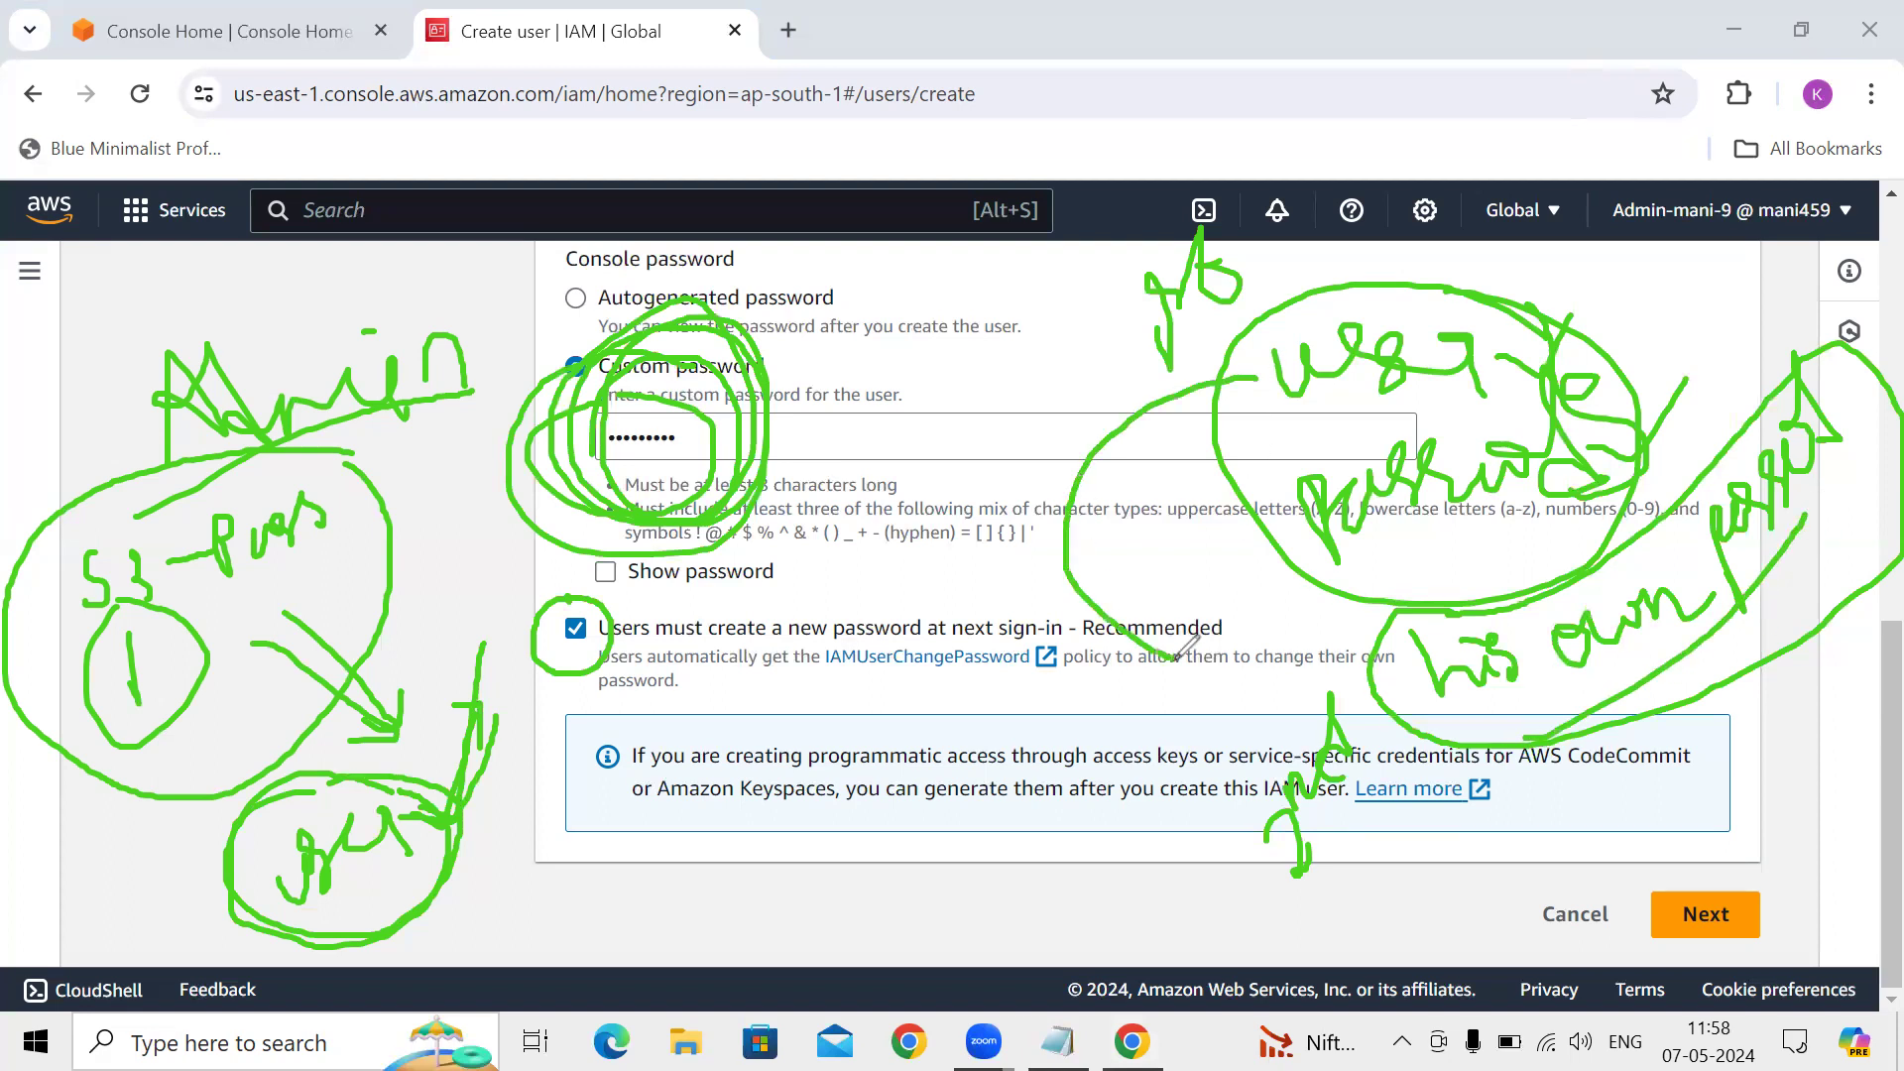
pyautogui.moveTo(1428, 692)
pyautogui.mouseDown()
pyautogui.moveTo(1384, 752)
pyautogui.moveTo(1177, 680)
pyautogui.moveTo(1202, 666)
pyautogui.moveTo(1073, 616)
pyautogui.moveTo(1101, 702)
pyautogui.moveTo(1198, 702)
pyautogui.mouseUp()
pyautogui.moveTo(1424, 411)
pyautogui.mouseDown()
pyautogui.moveTo(1300, 506)
pyautogui.moveTo(1530, 550)
pyautogui.moveTo(1660, 398)
pyautogui.moveTo(1473, 421)
pyautogui.moveTo(1420, 585)
pyautogui.mouseUp()
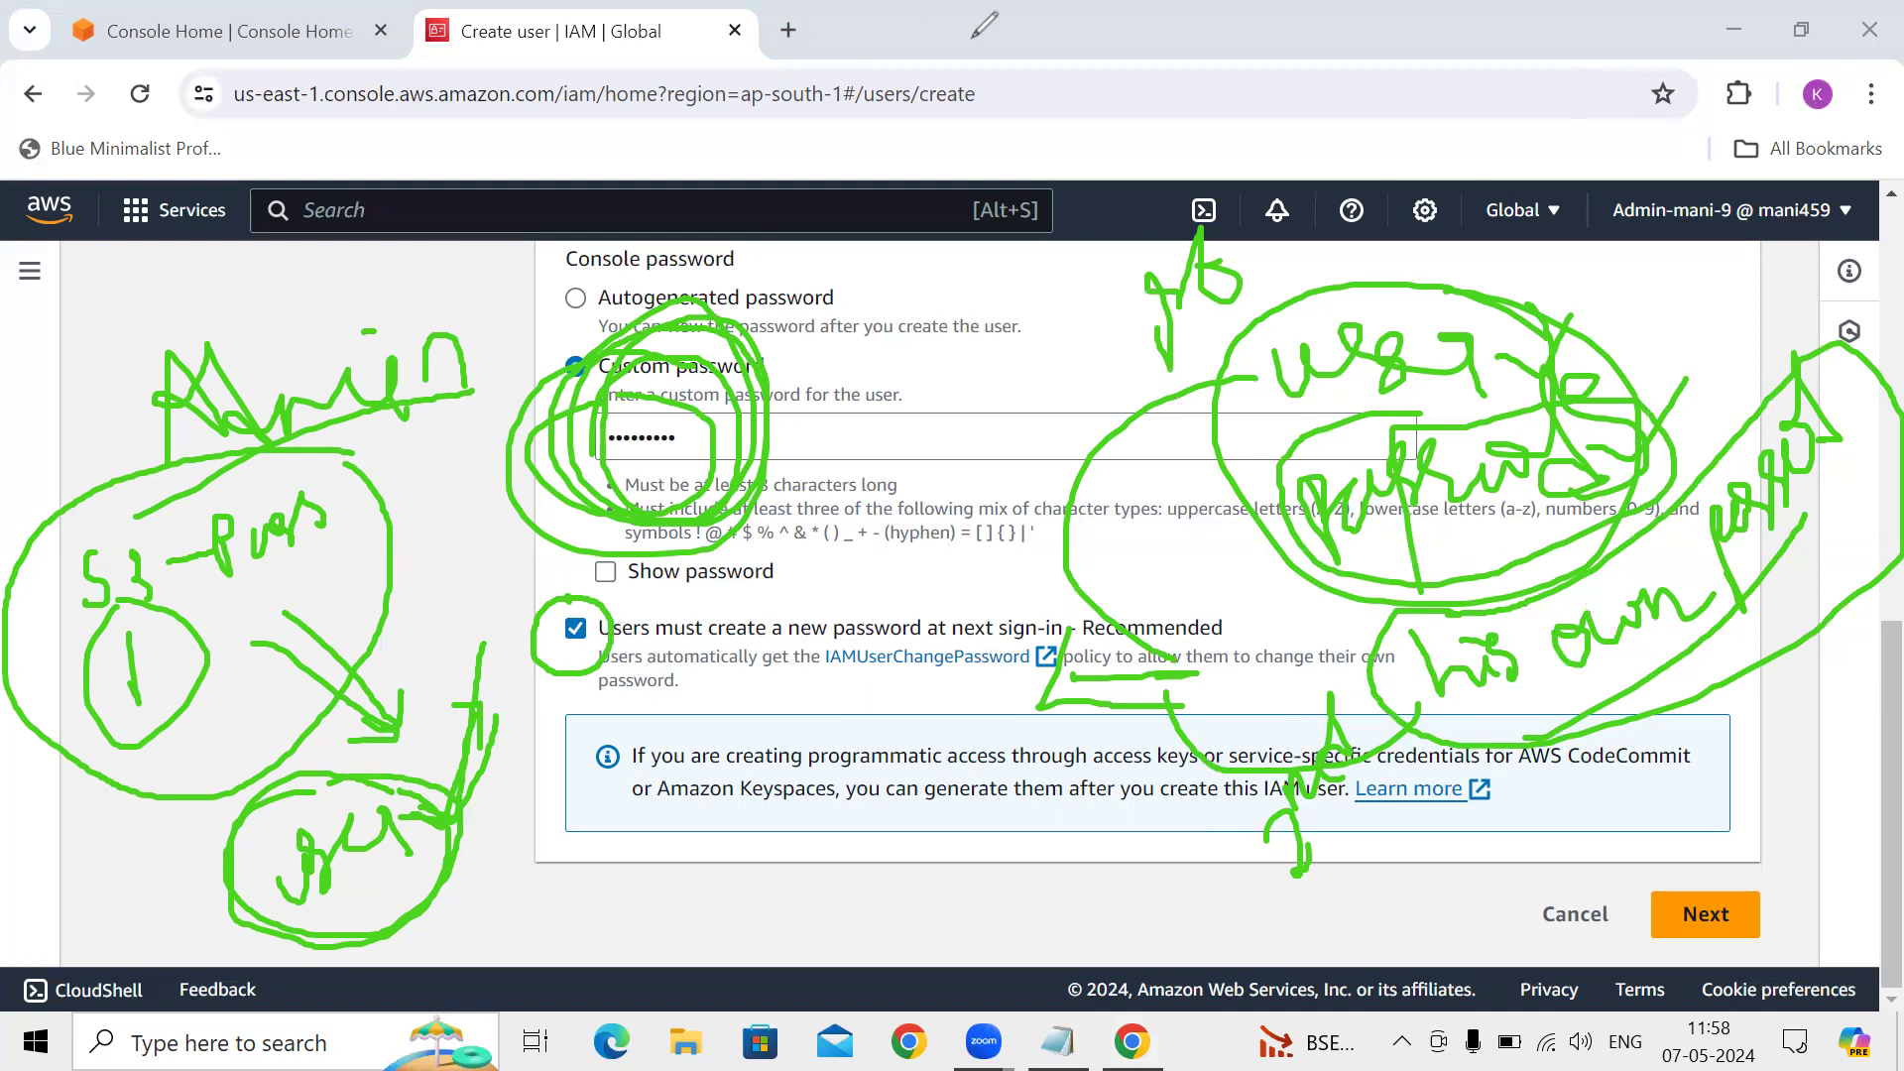
# Step: Turn off the forced password reset at next sign-in and continue to permissions
pyautogui.click(665, 255)
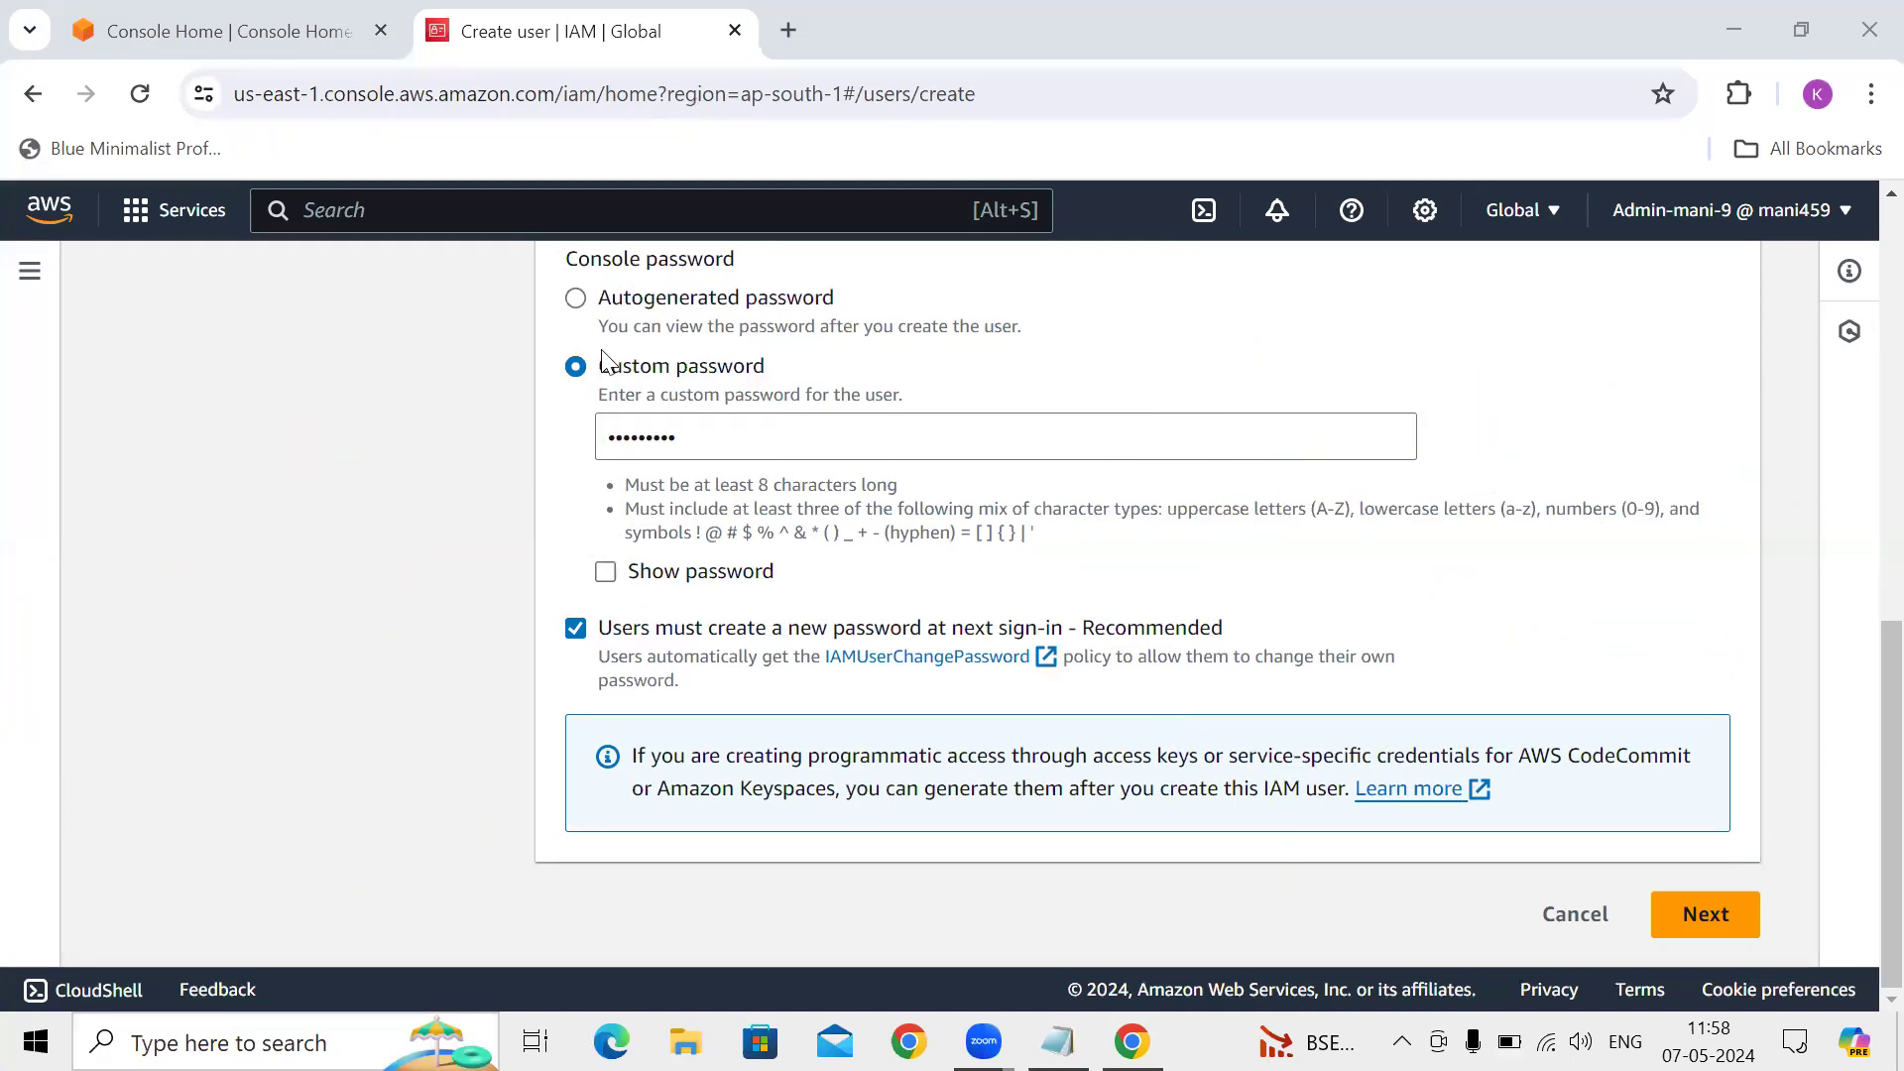
pyautogui.click(575, 629)
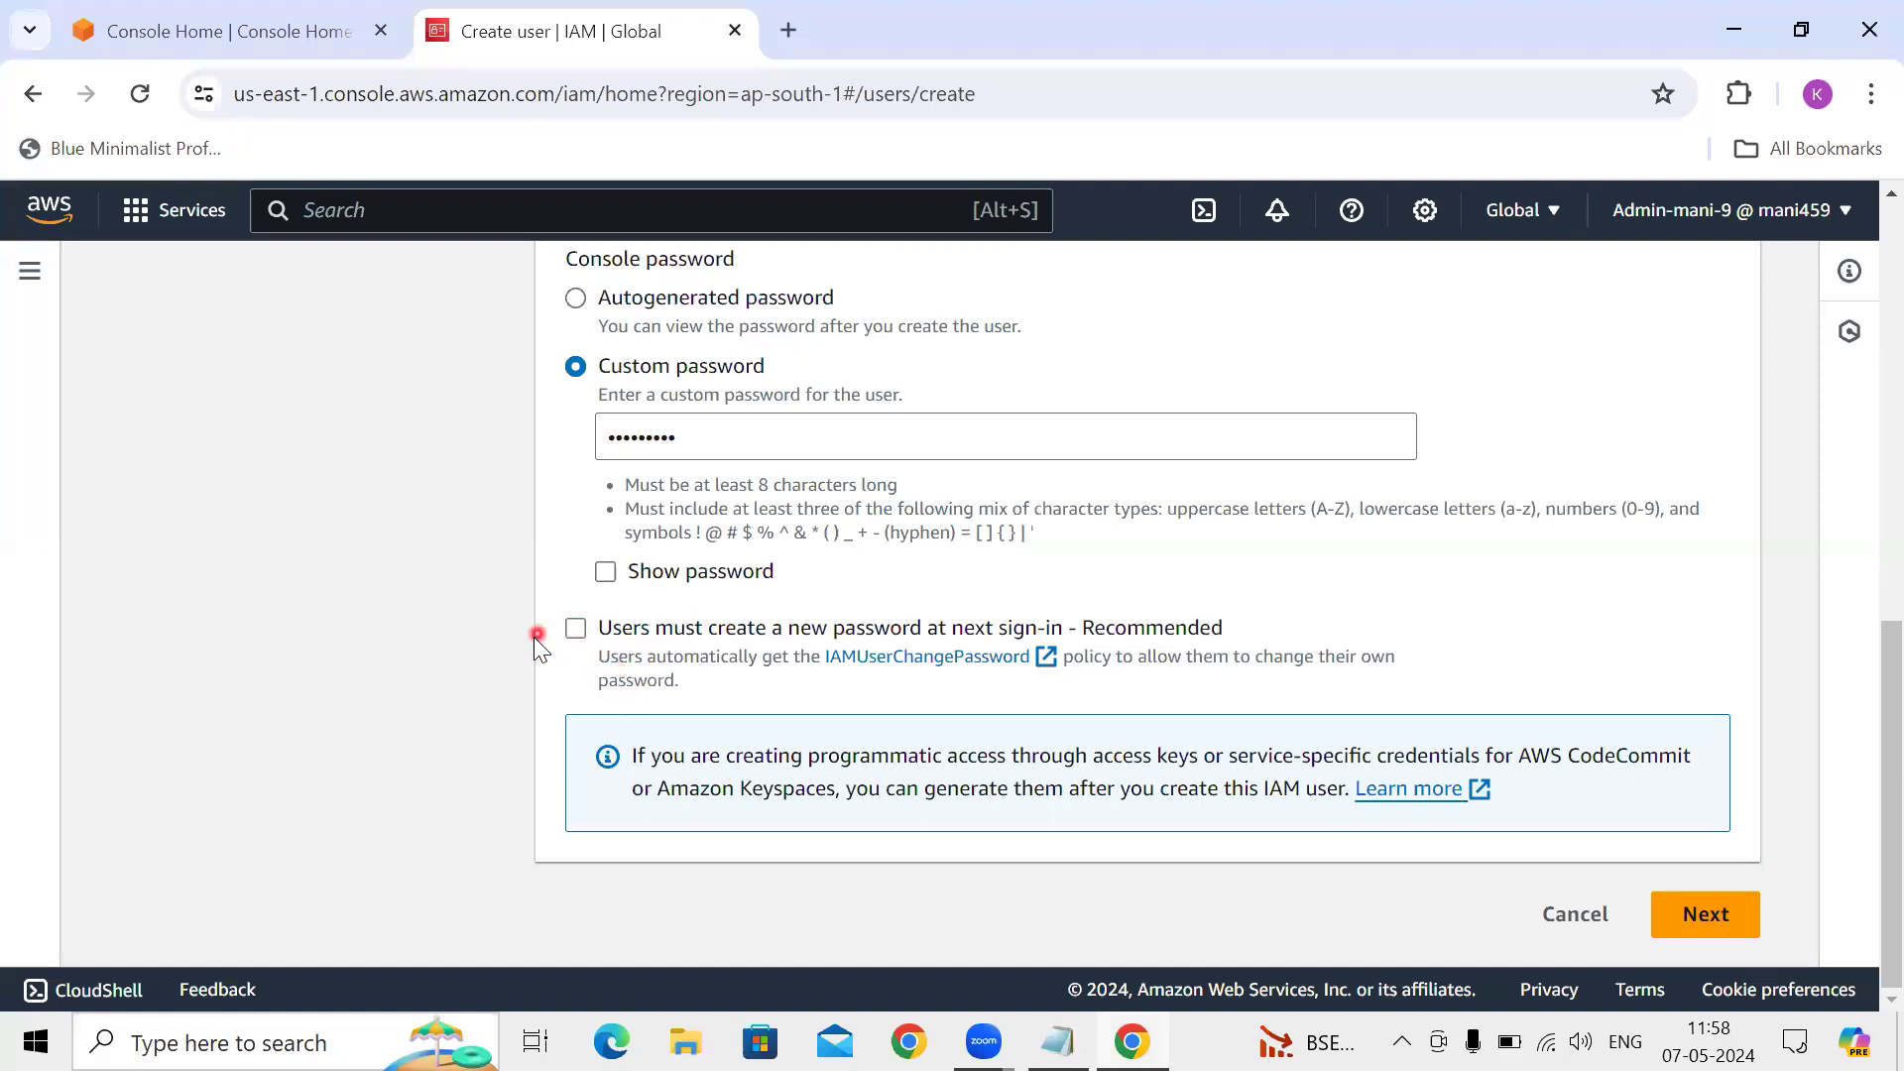
pyautogui.click(1673, 905)
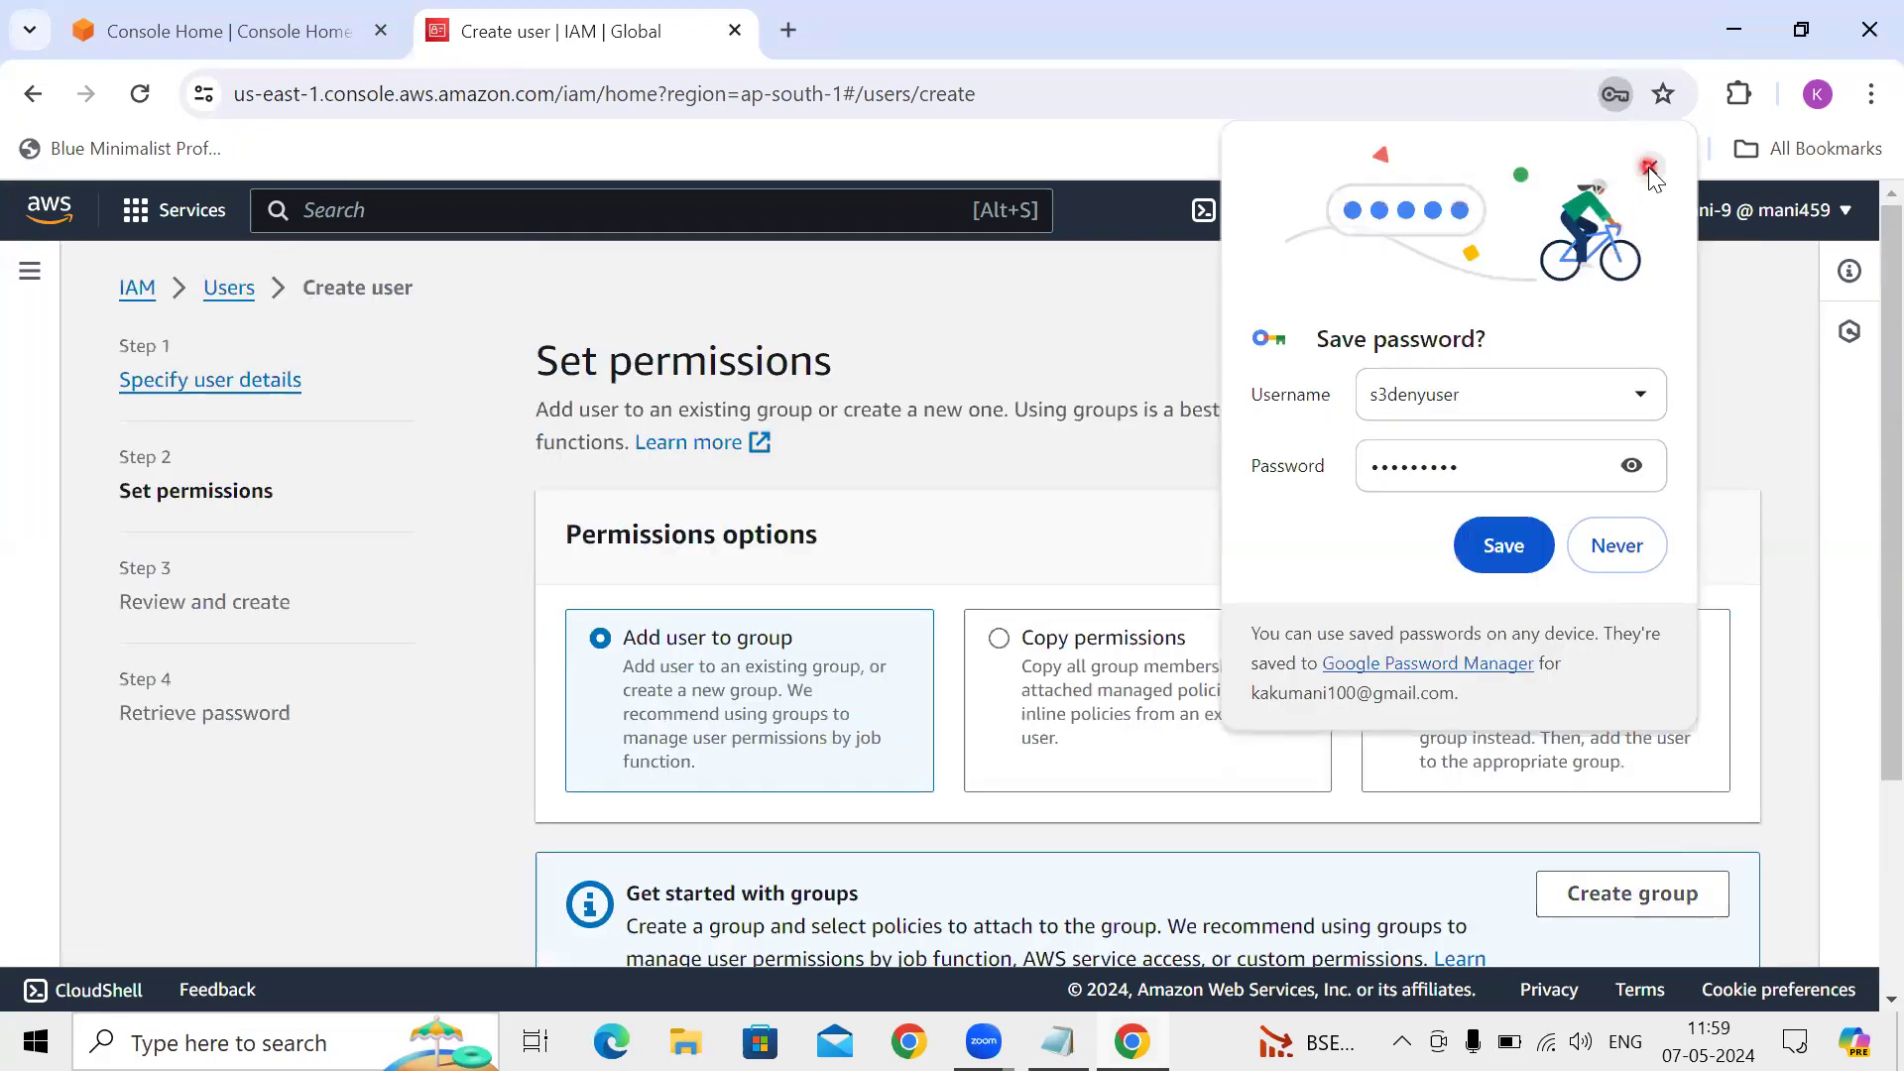
pyautogui.click(1649, 169)
pyautogui.scroll(-1, 1857, 565)
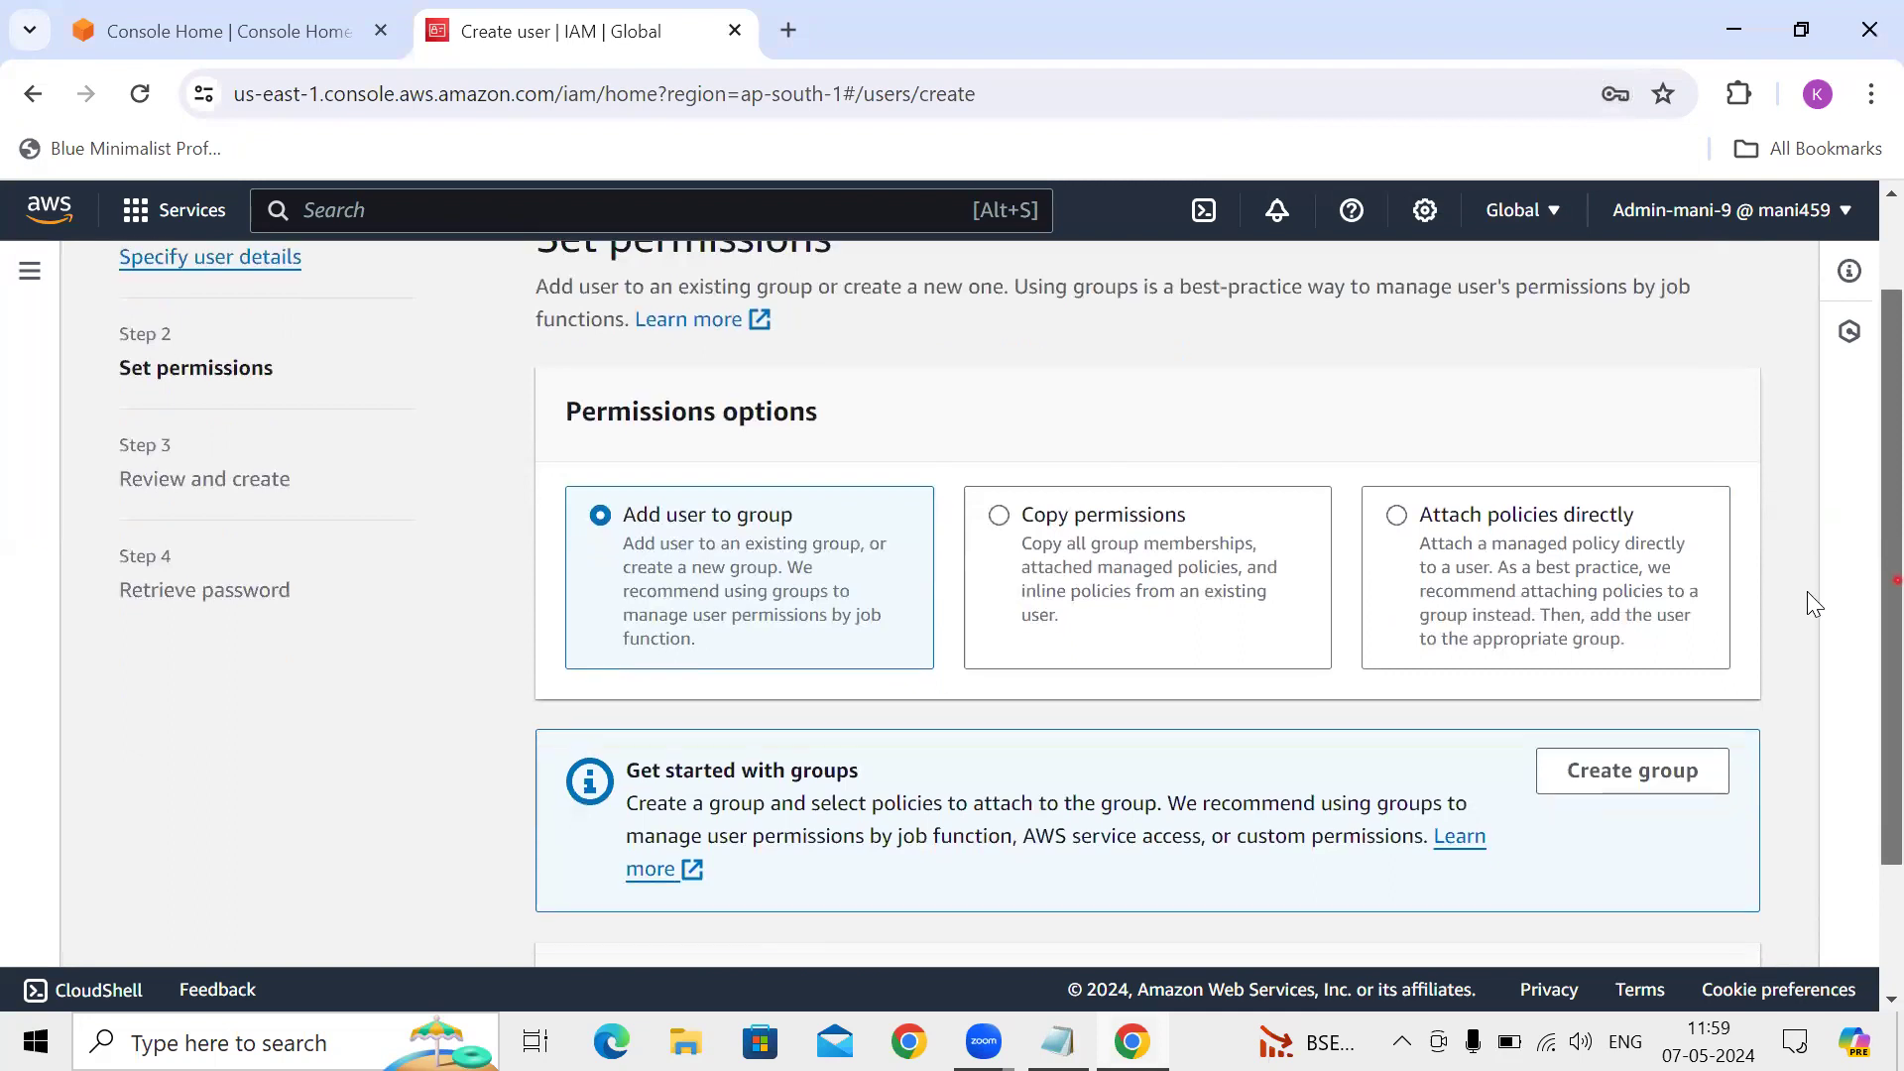
# Step: Pick Attach policies directly over adding to a group or copying permissions
pyautogui.moveTo(559, 408); pyautogui.dragTo(855, 422)
pyautogui.moveTo(621, 516); pyautogui.dragTo(767, 522)
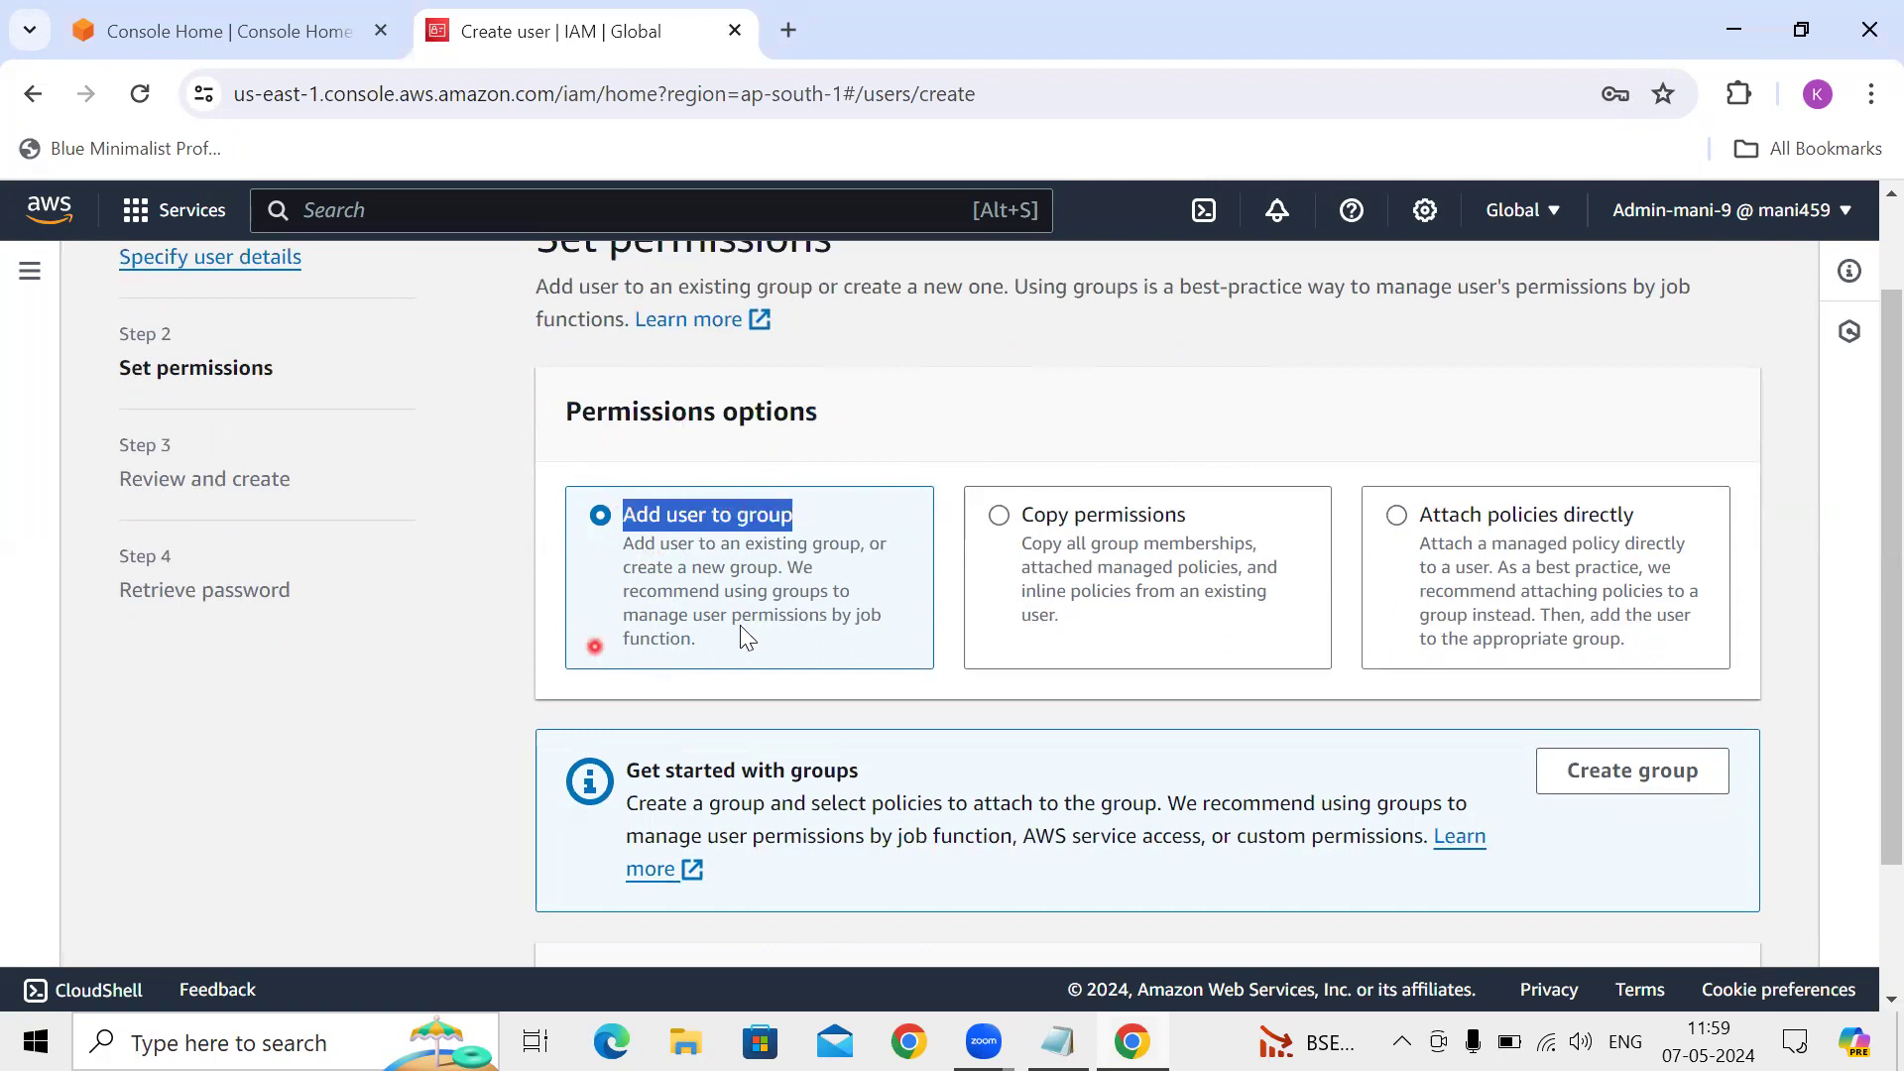
pyautogui.moveTo(1022, 515); pyautogui.dragTo(1185, 491)
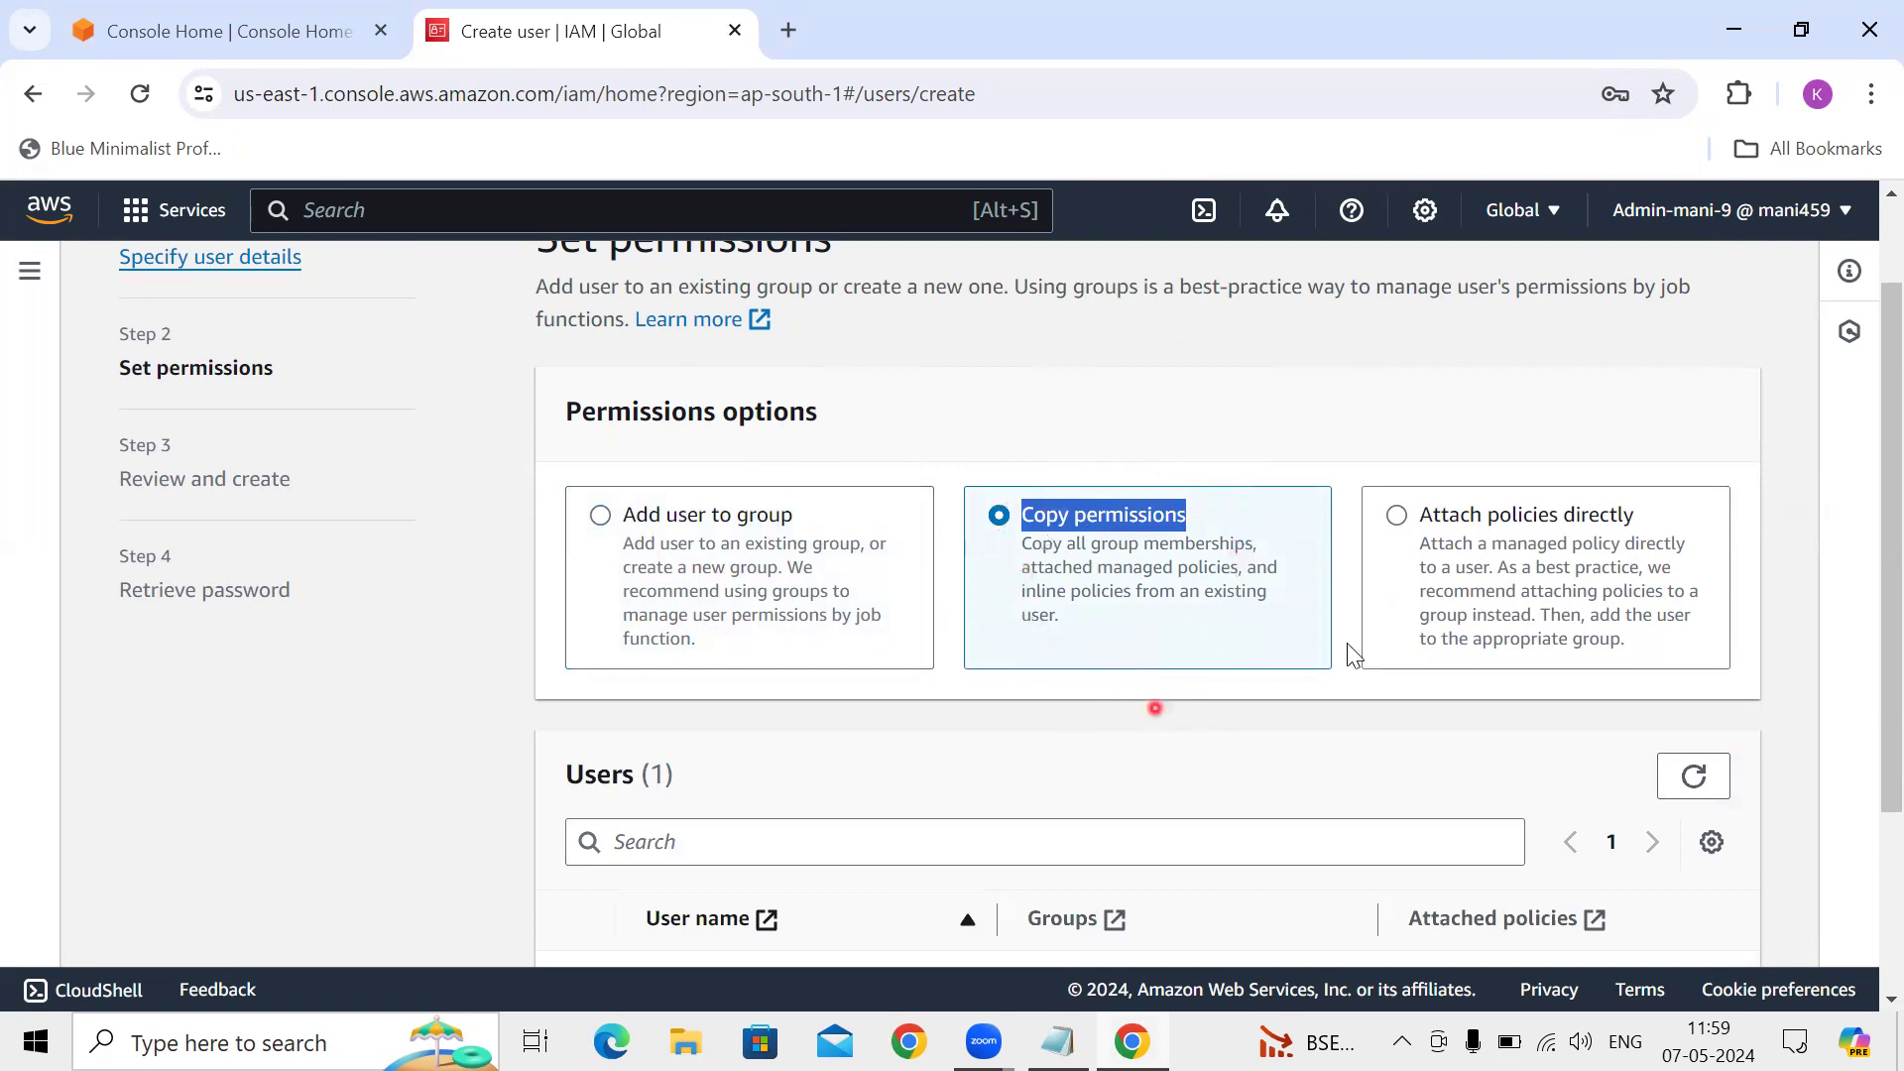
pyautogui.moveTo(1425, 515); pyautogui.dragTo(1676, 527)
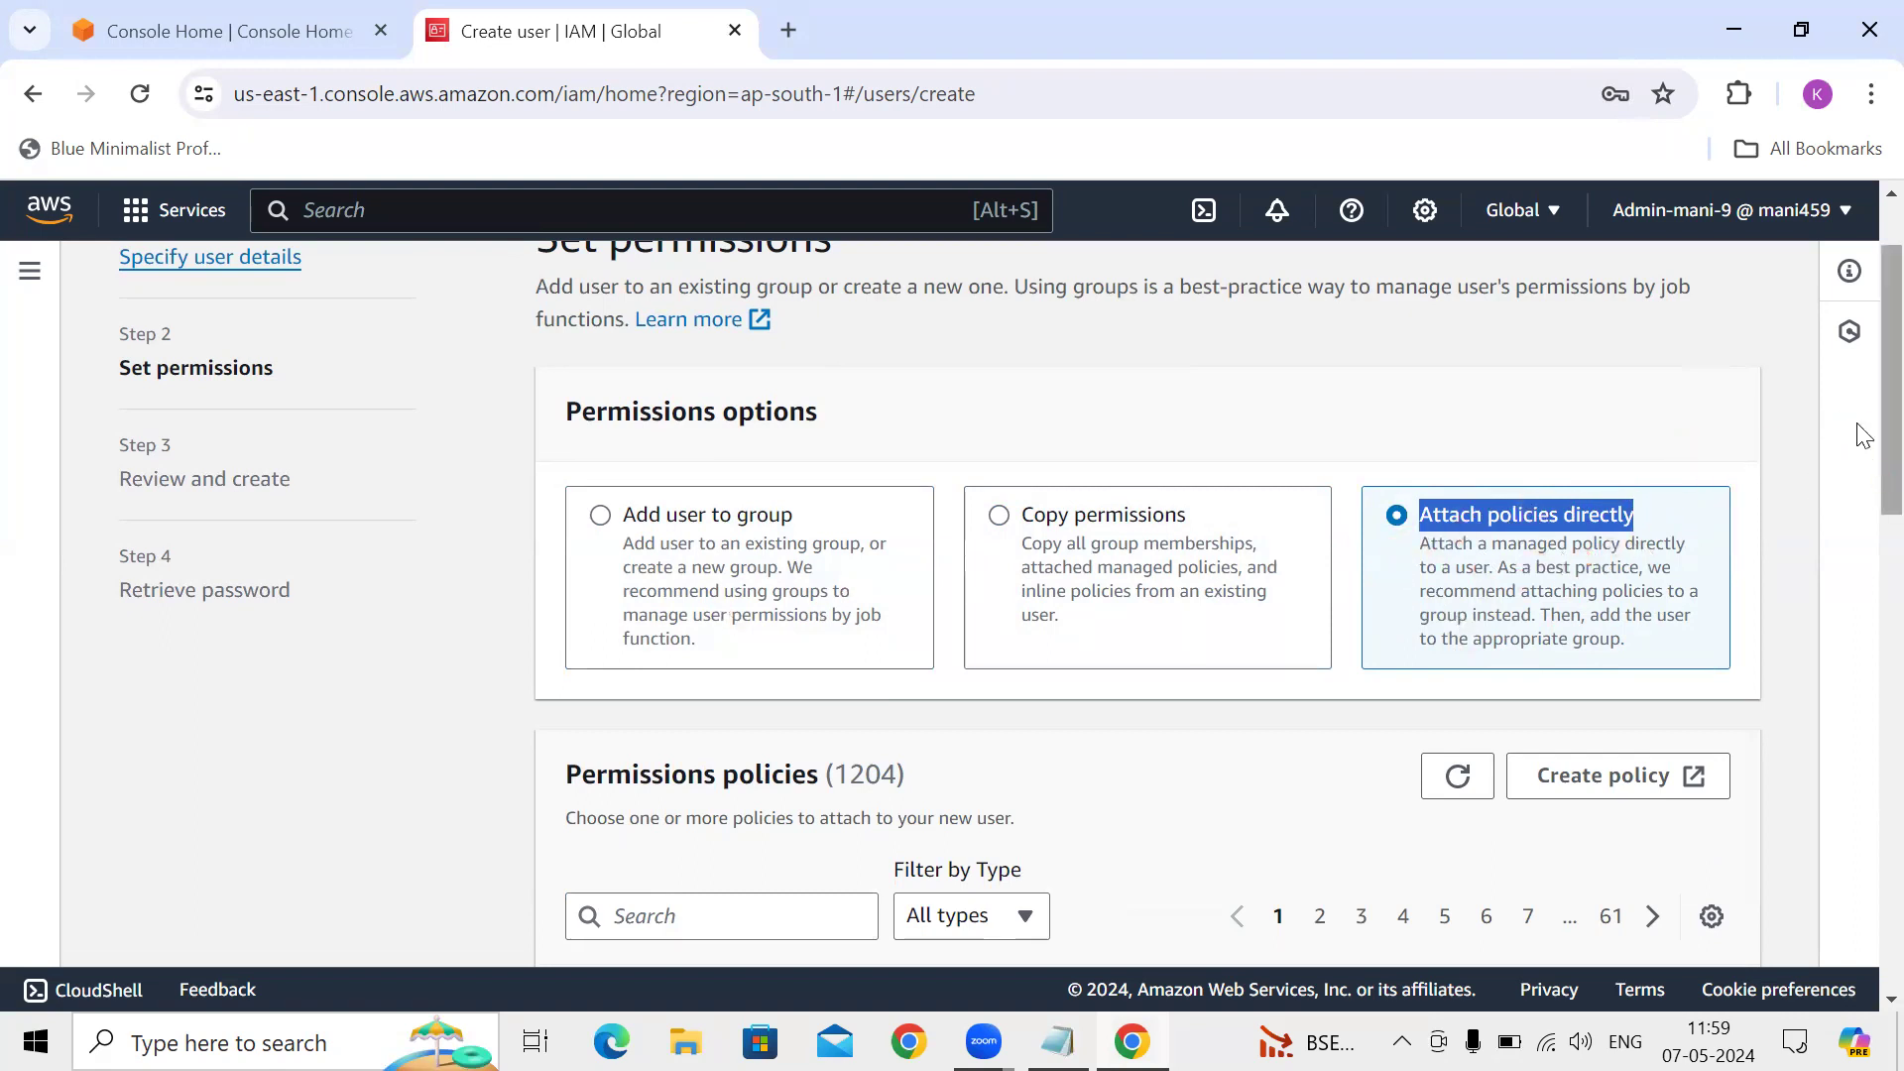
pyautogui.scroll(-4, 1859, 436)
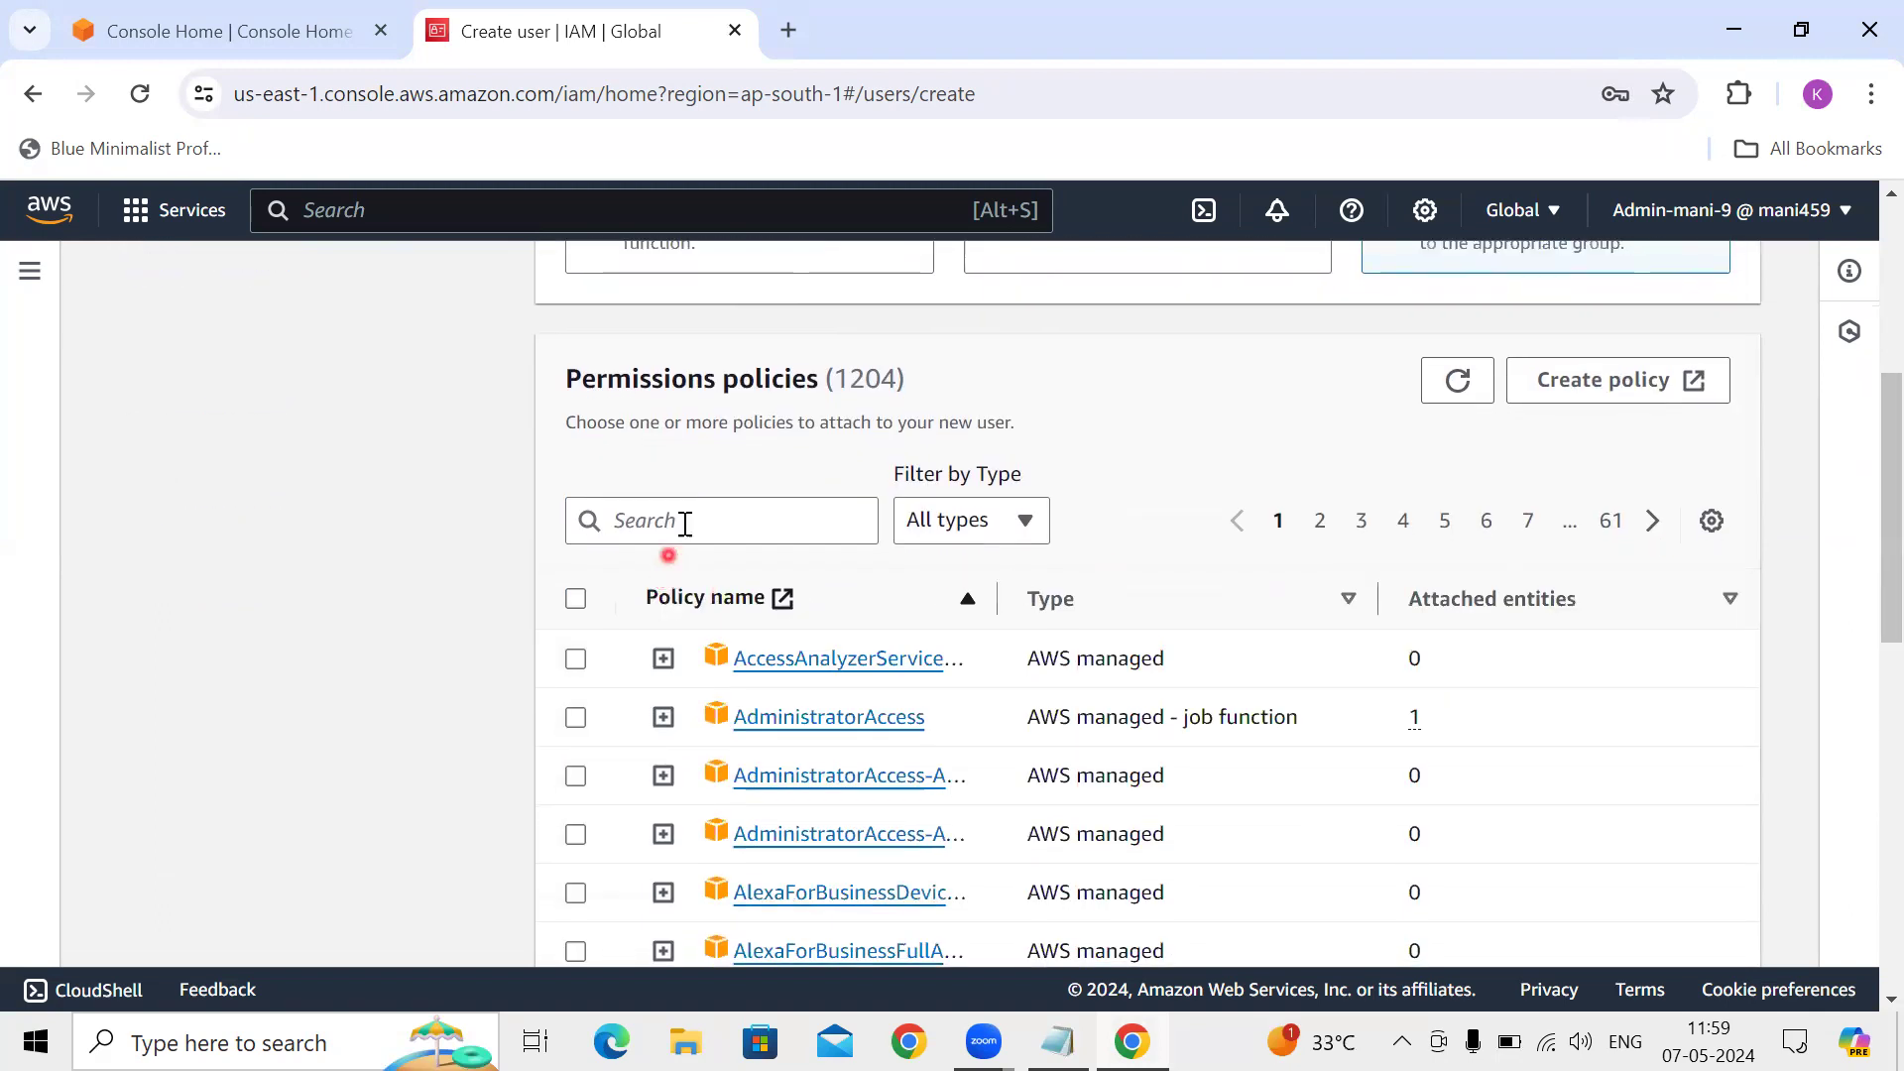
pyautogui.click(684, 522)
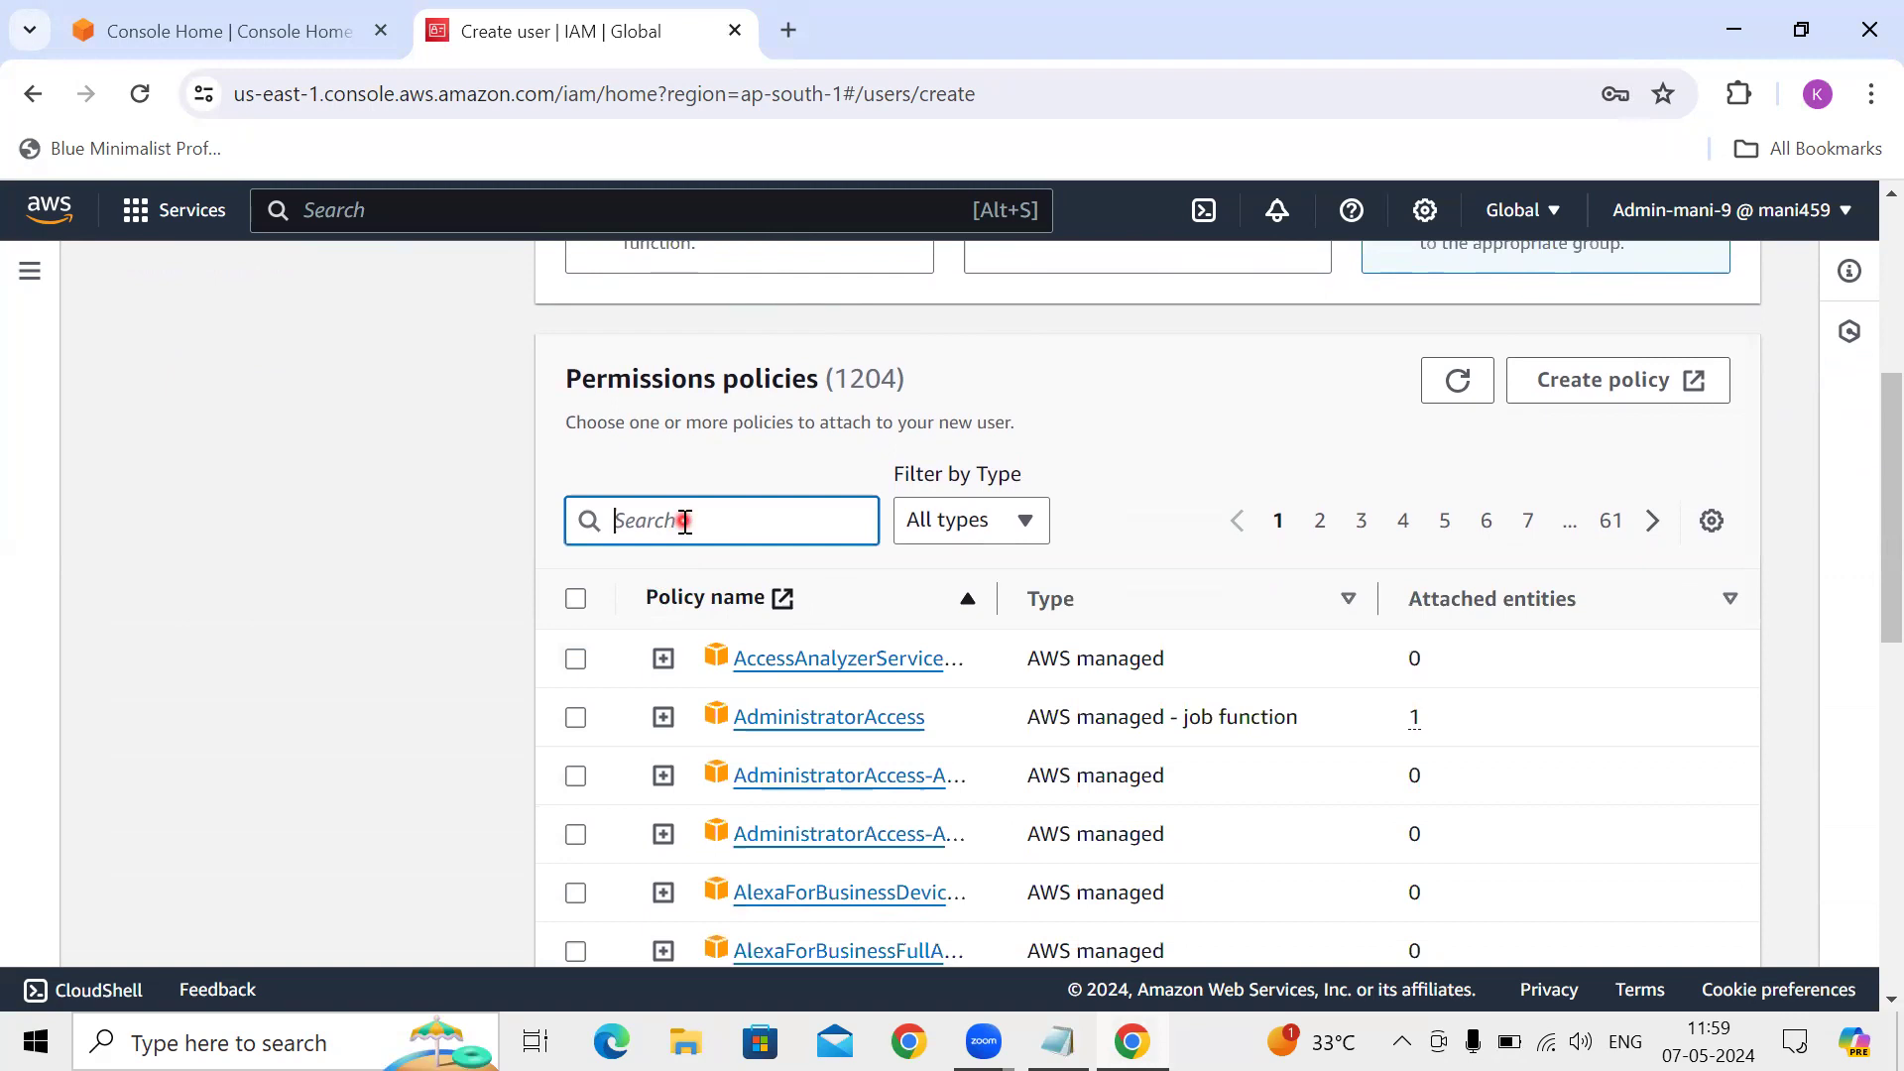
pyautogui.write('s3full')
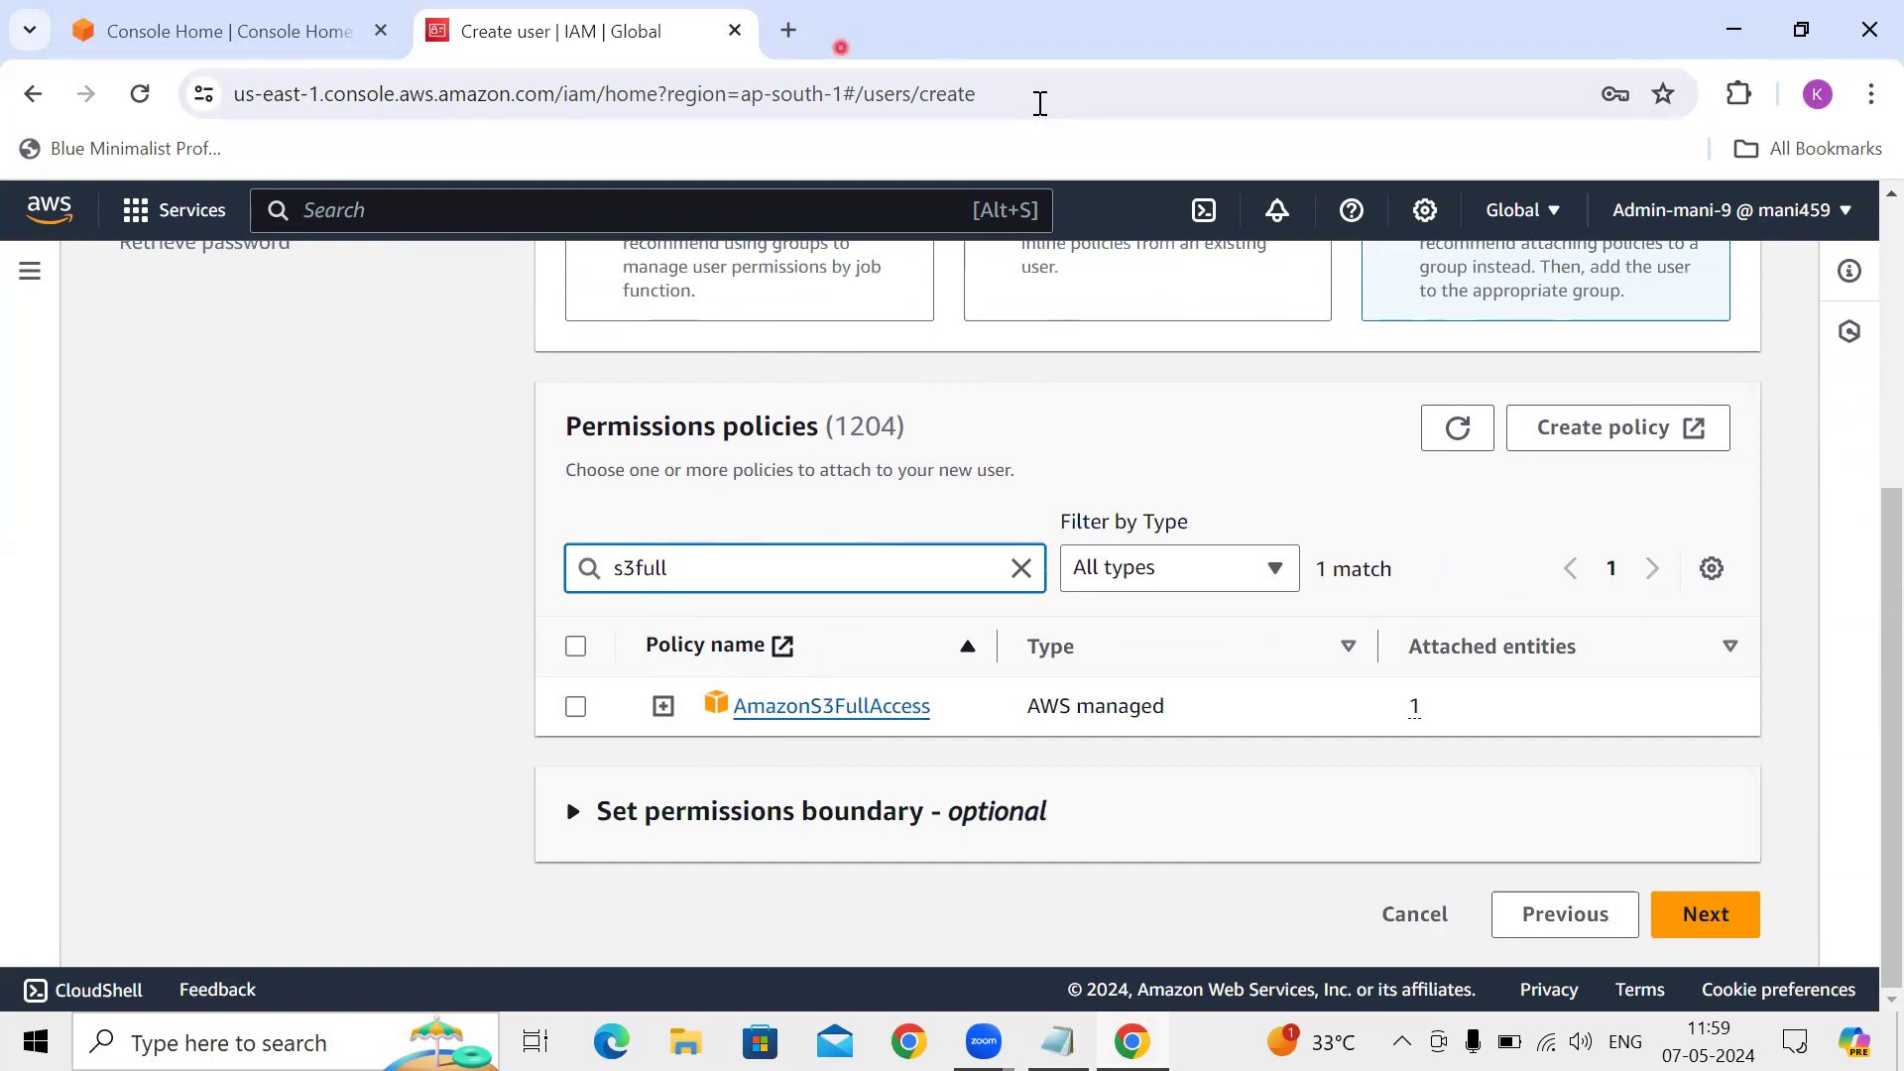
pyautogui.moveTo(949, 656); pyautogui.dragTo(658, 647)
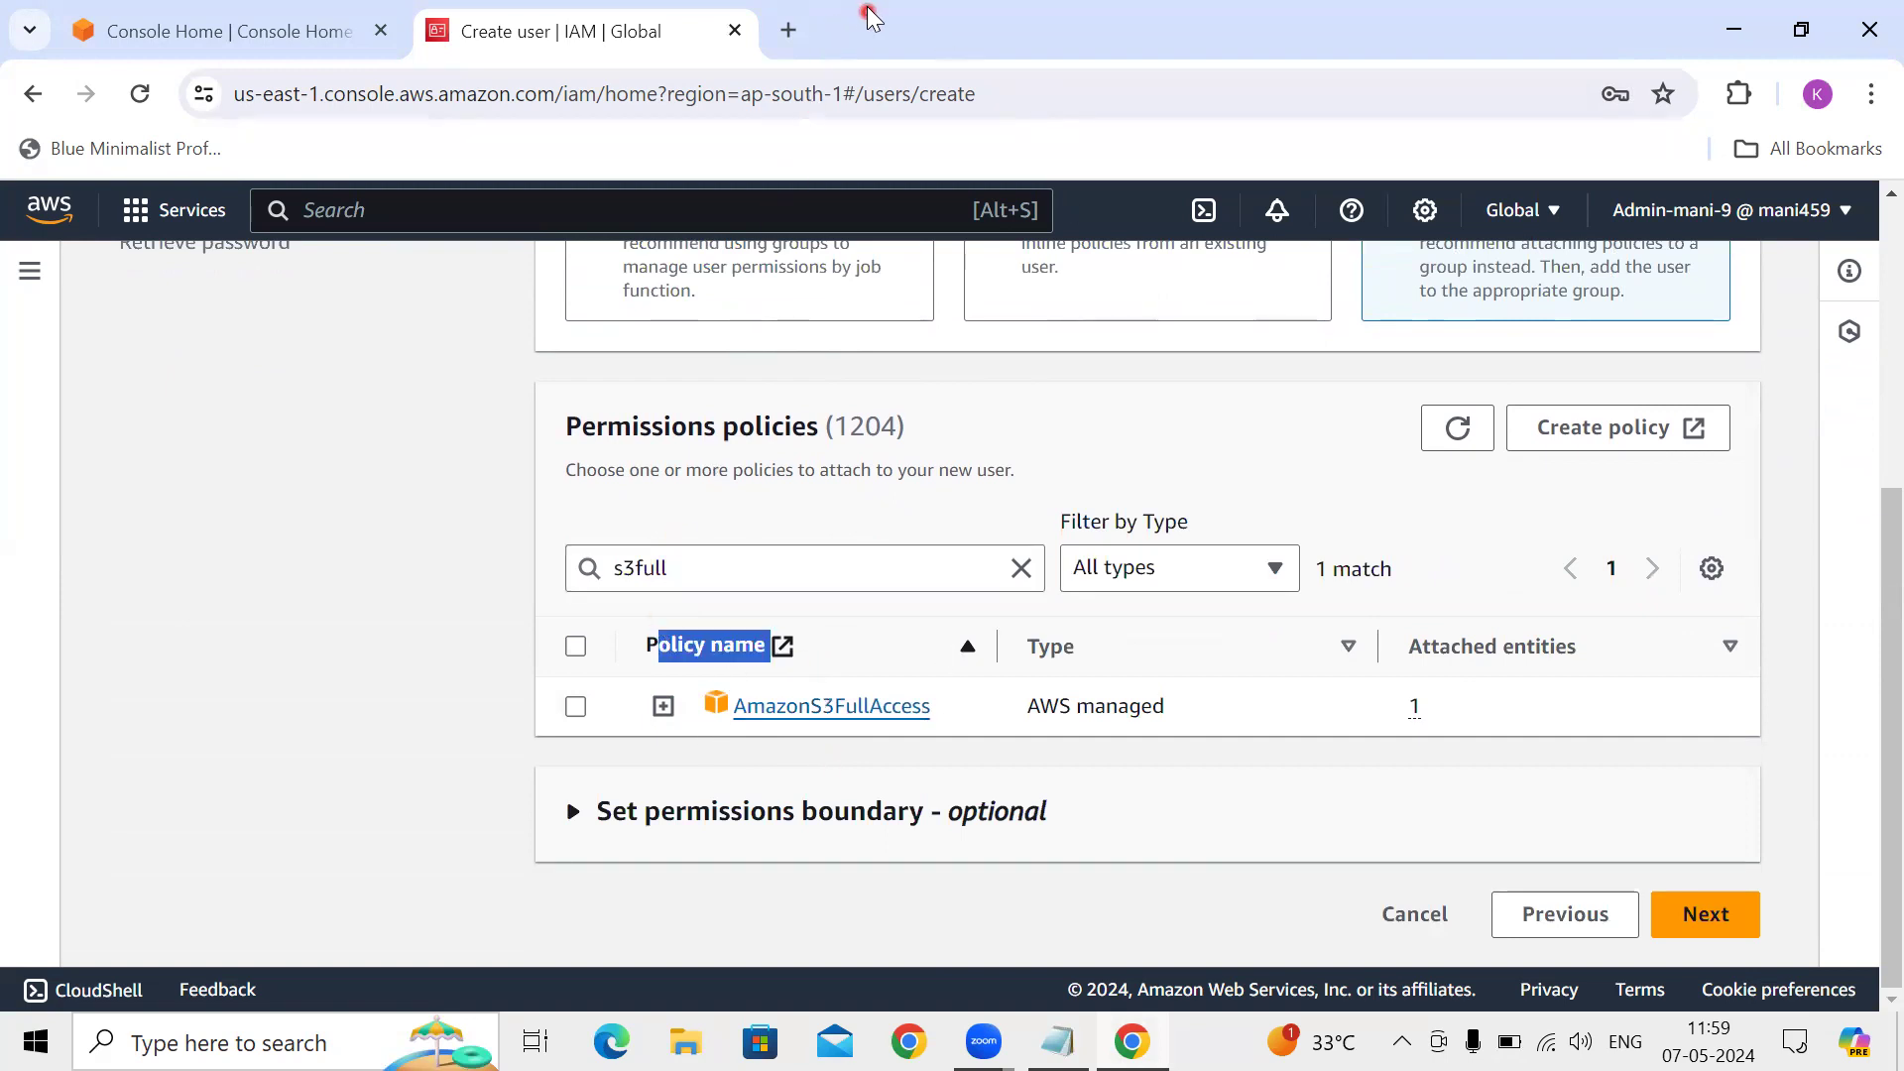
pyautogui.moveTo(911, 661)
pyautogui.mouseDown()
pyautogui.moveTo(660, 712)
pyautogui.moveTo(843, 767)
pyautogui.moveTo(954, 751)
pyautogui.moveTo(903, 662)
pyautogui.mouseUp()
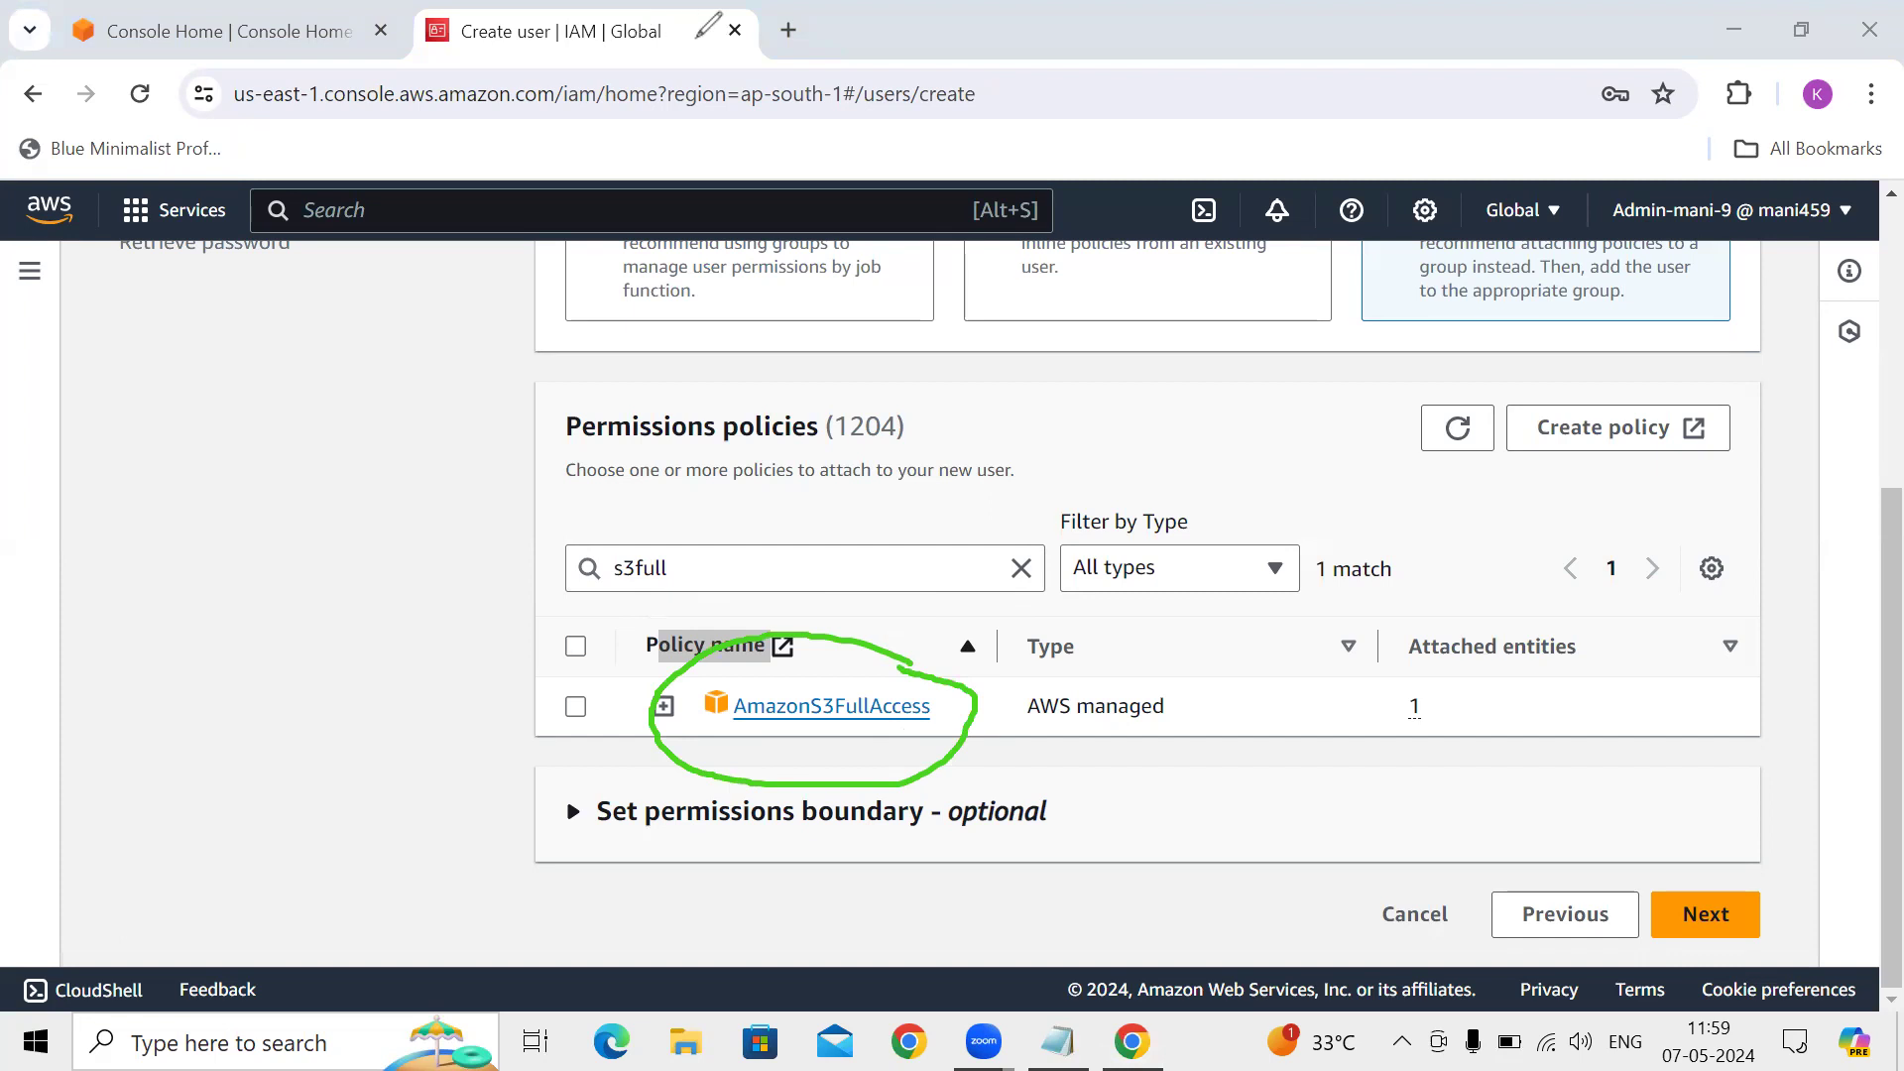
pyautogui.click(1022, 568)
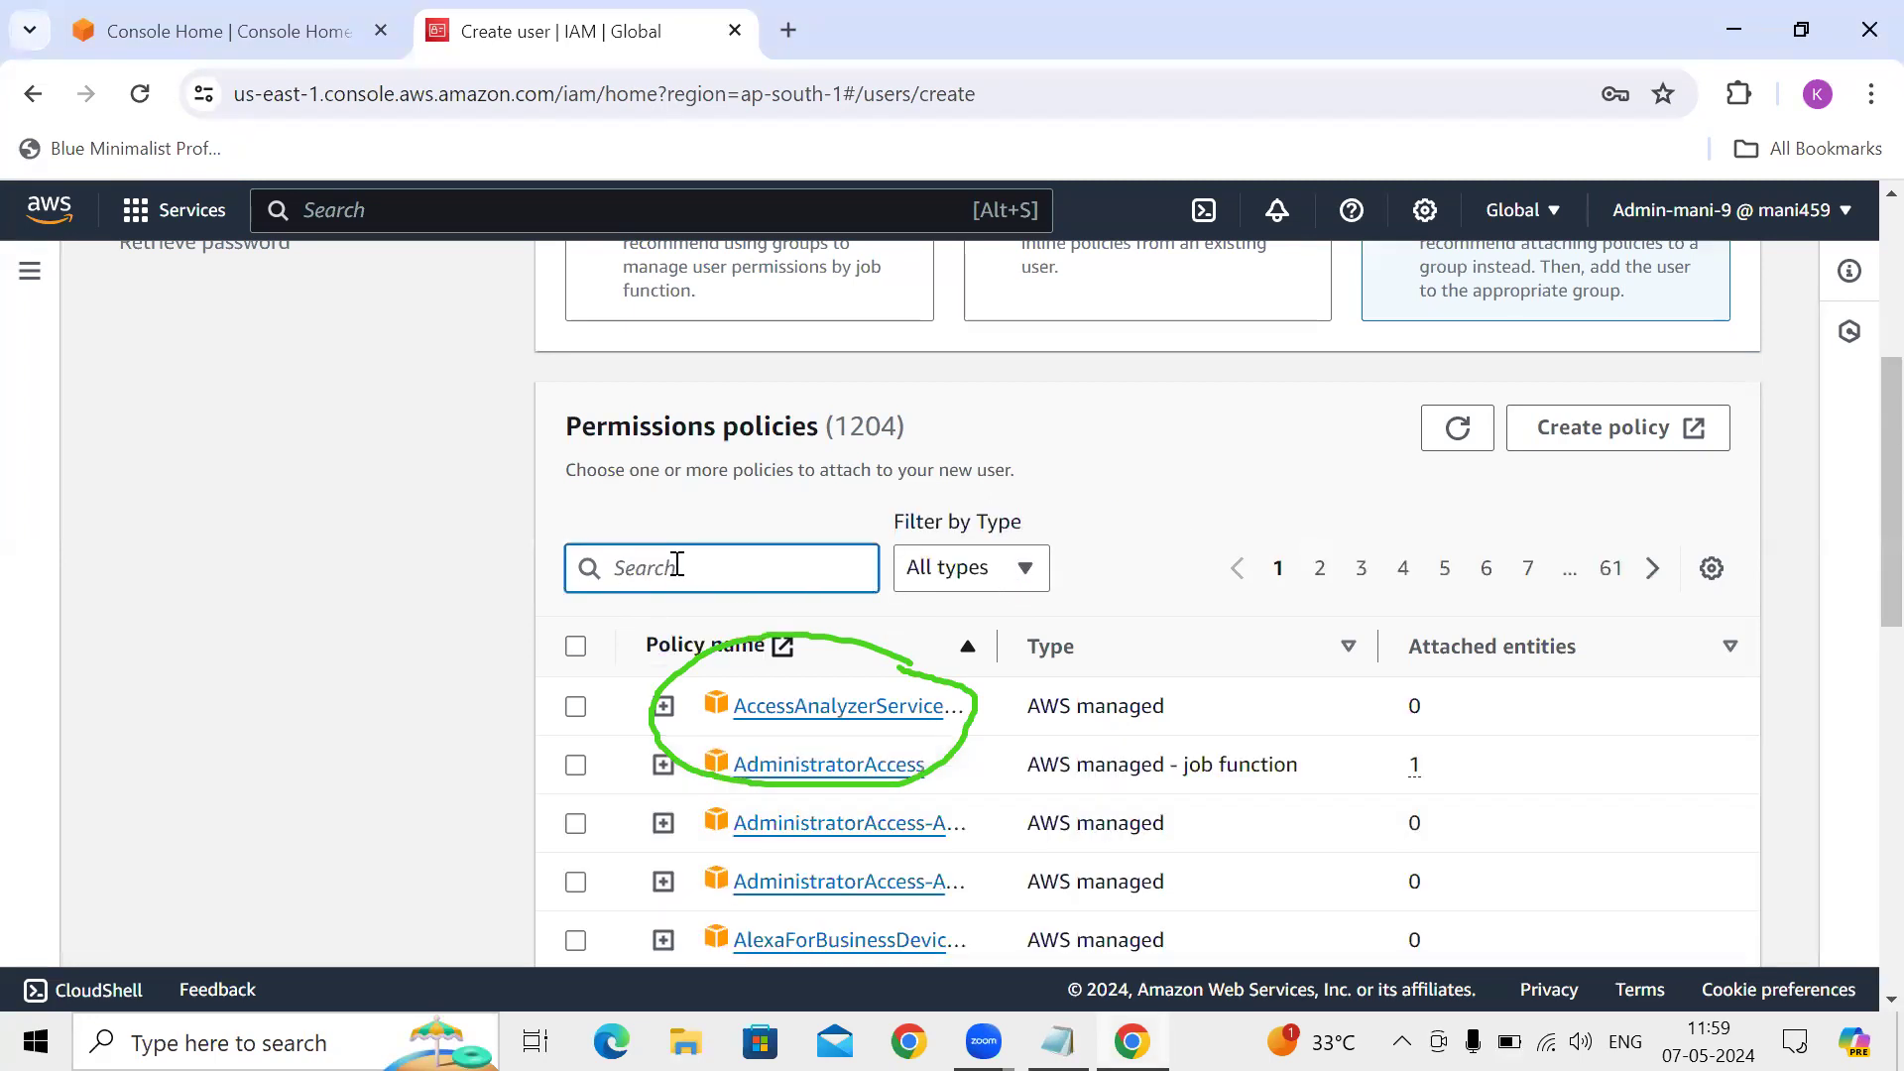
pyautogui.write('ec2')
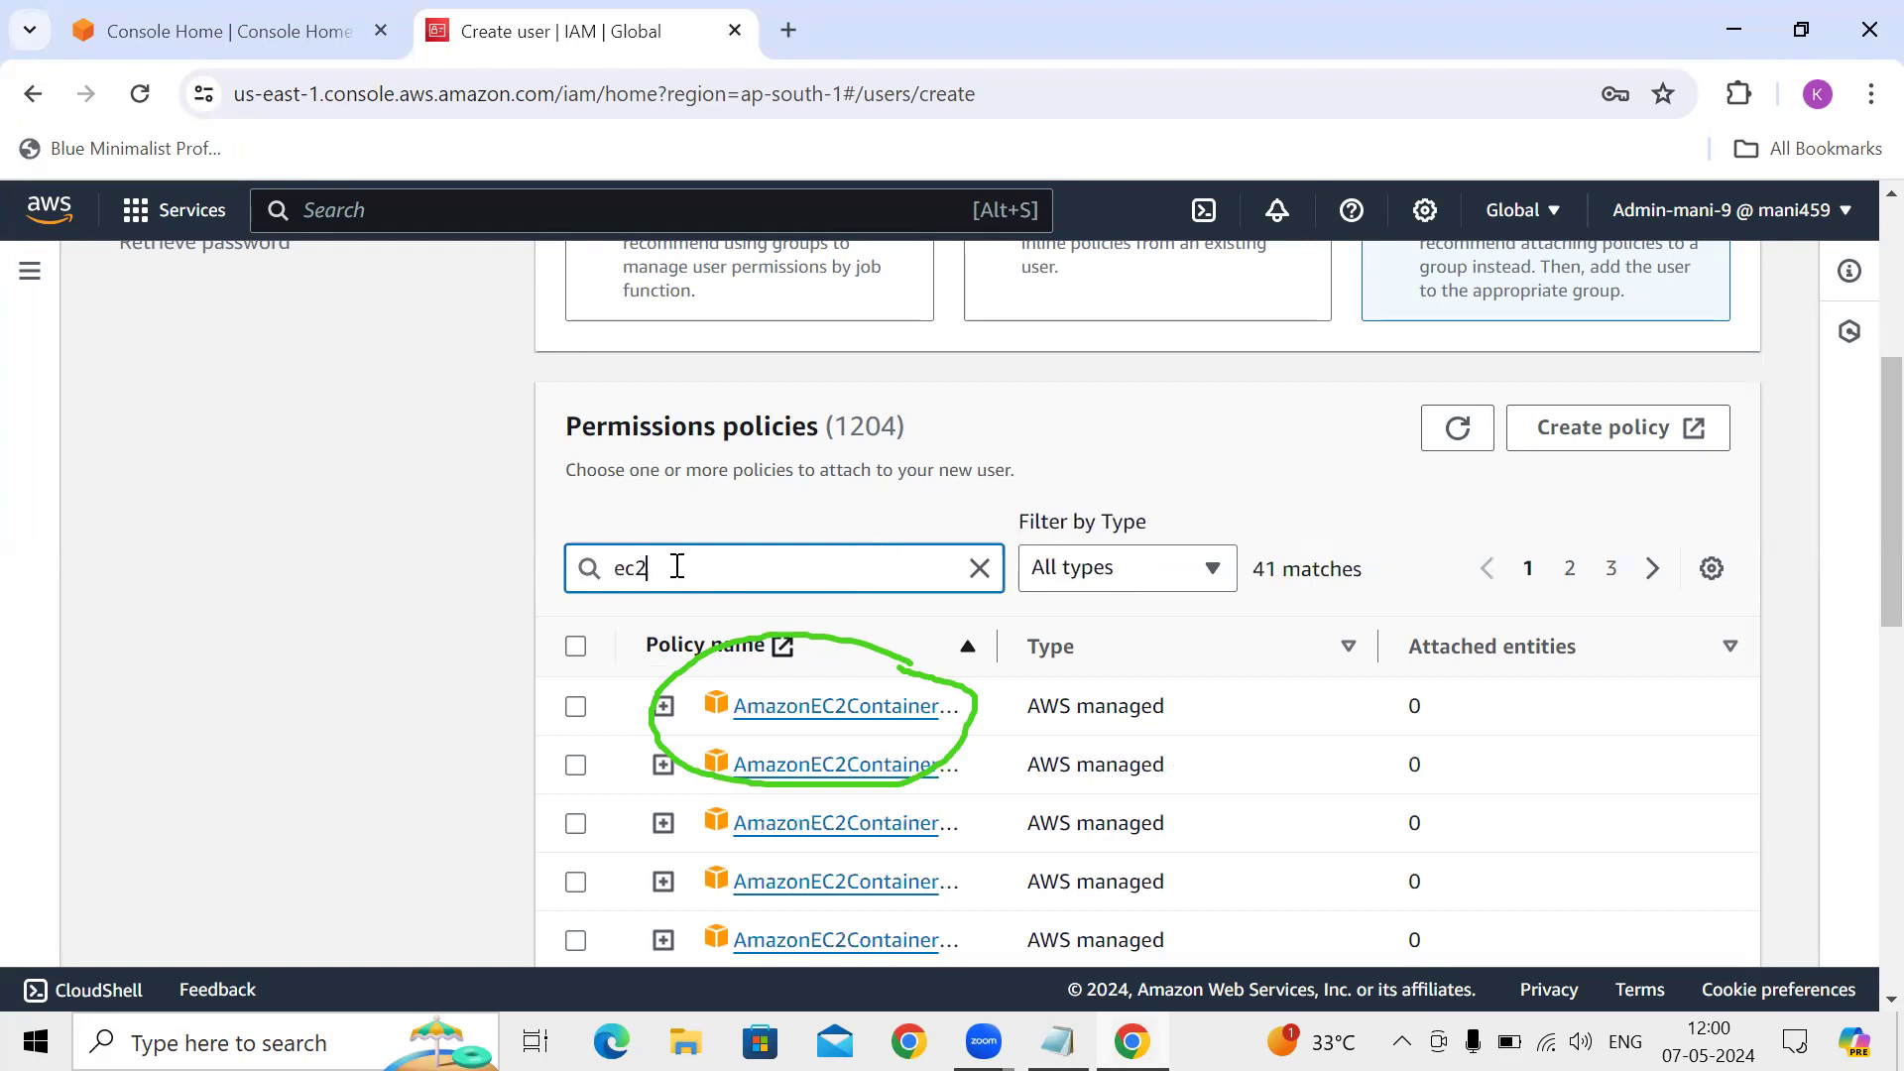
pyautogui.write('full')
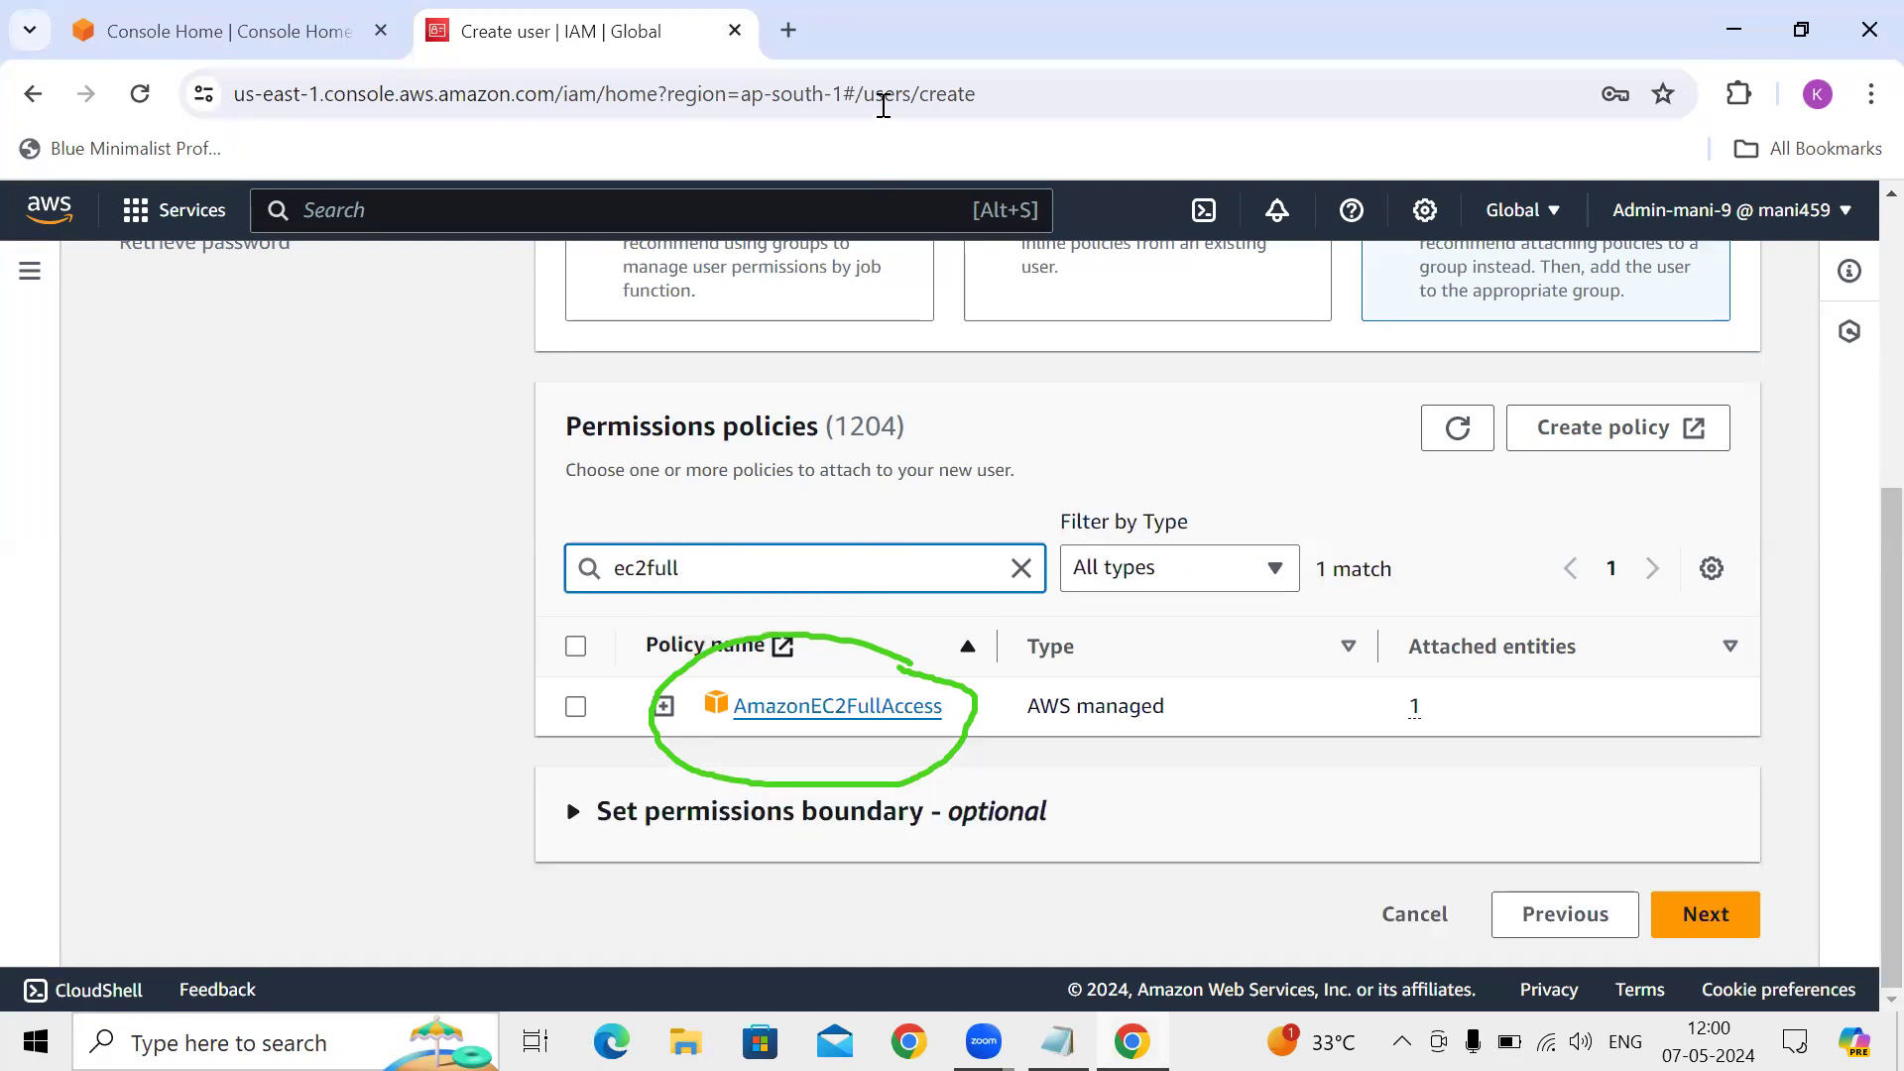
pyautogui.moveTo(873, 636)
pyautogui.mouseDown()
pyautogui.moveTo(731, 609)
pyautogui.moveTo(699, 784)
pyautogui.moveTo(815, 799)
pyautogui.moveTo(805, 815)
pyautogui.moveTo(962, 734)
pyautogui.moveTo(952, 665)
pyautogui.moveTo(845, 641)
pyautogui.moveTo(729, 709)
pyautogui.moveTo(772, 773)
pyautogui.moveTo(932, 758)
pyautogui.moveTo(957, 712)
pyautogui.moveTo(937, 659)
pyautogui.moveTo(843, 640)
pyautogui.mouseUp()
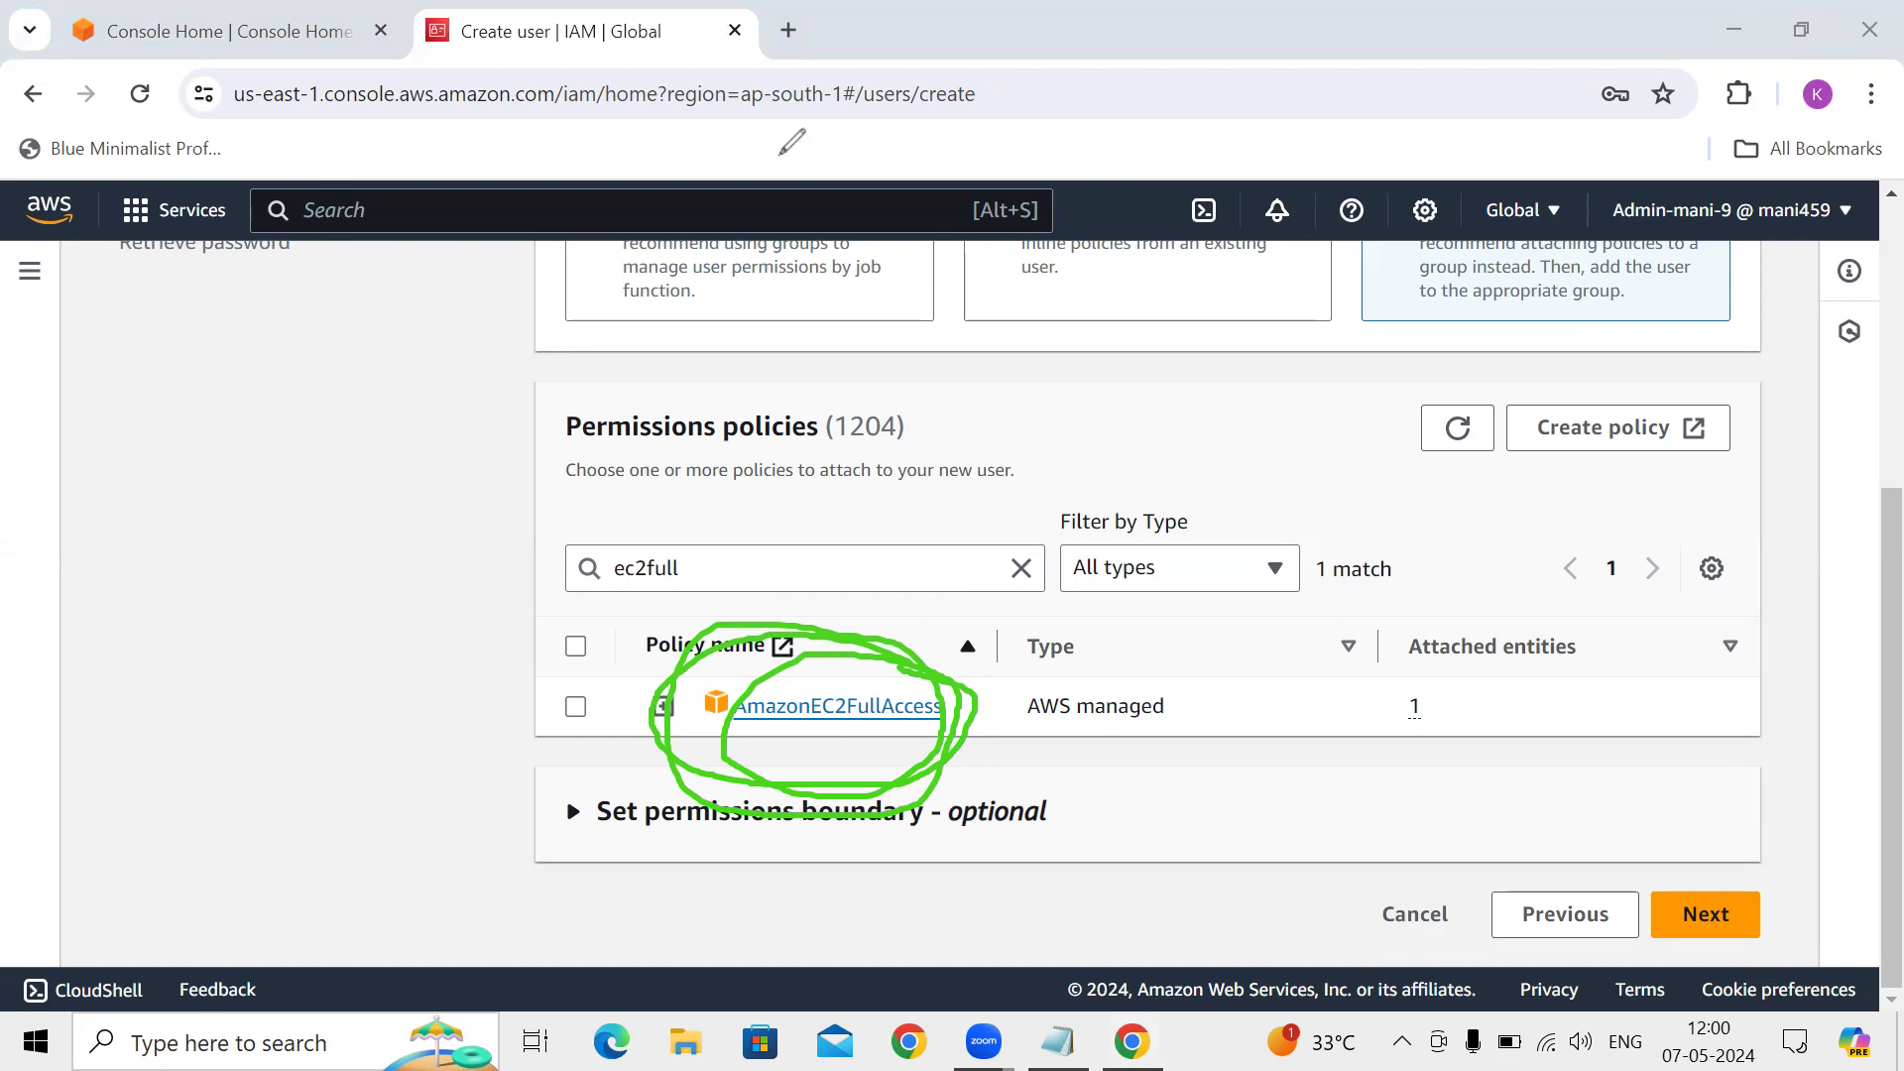
pyautogui.click(1020, 568)
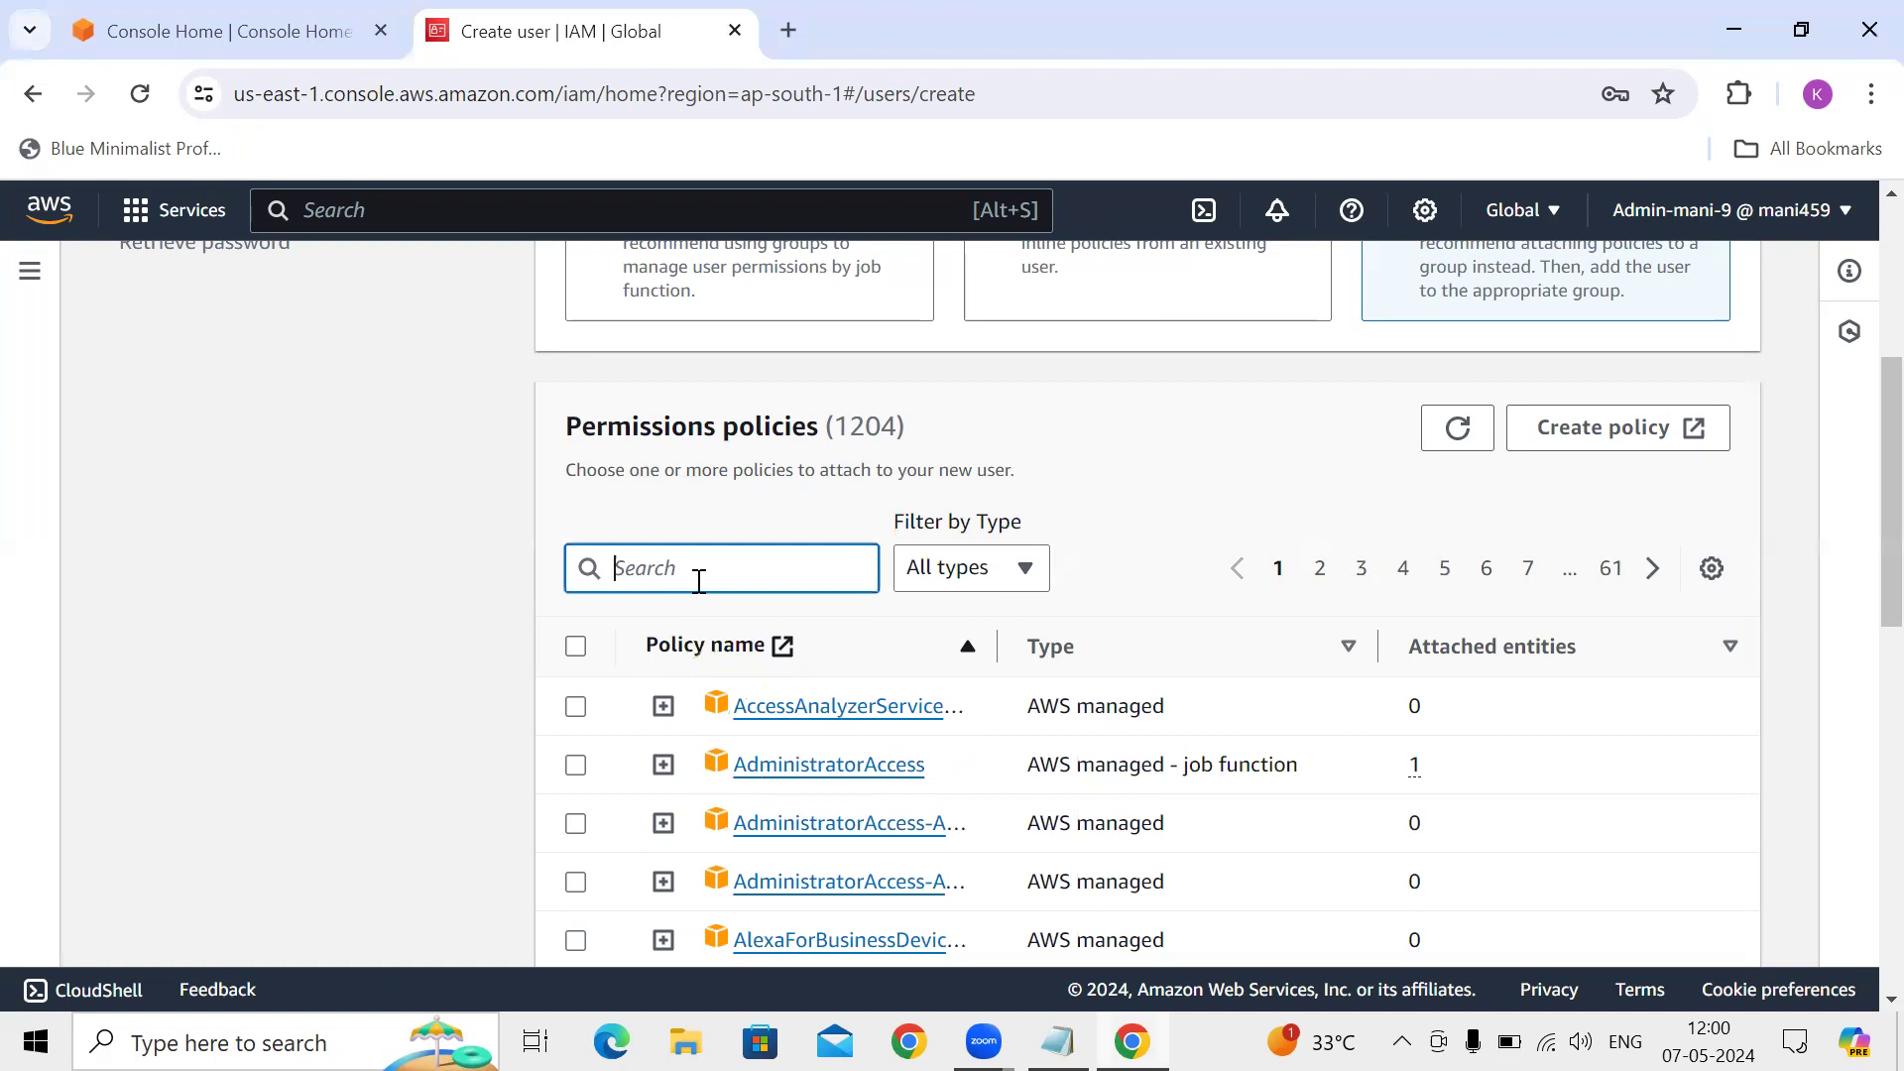
# Step: Search 's3deny' and tick s3denypolicy to attach it to the new user
pyautogui.write('s')
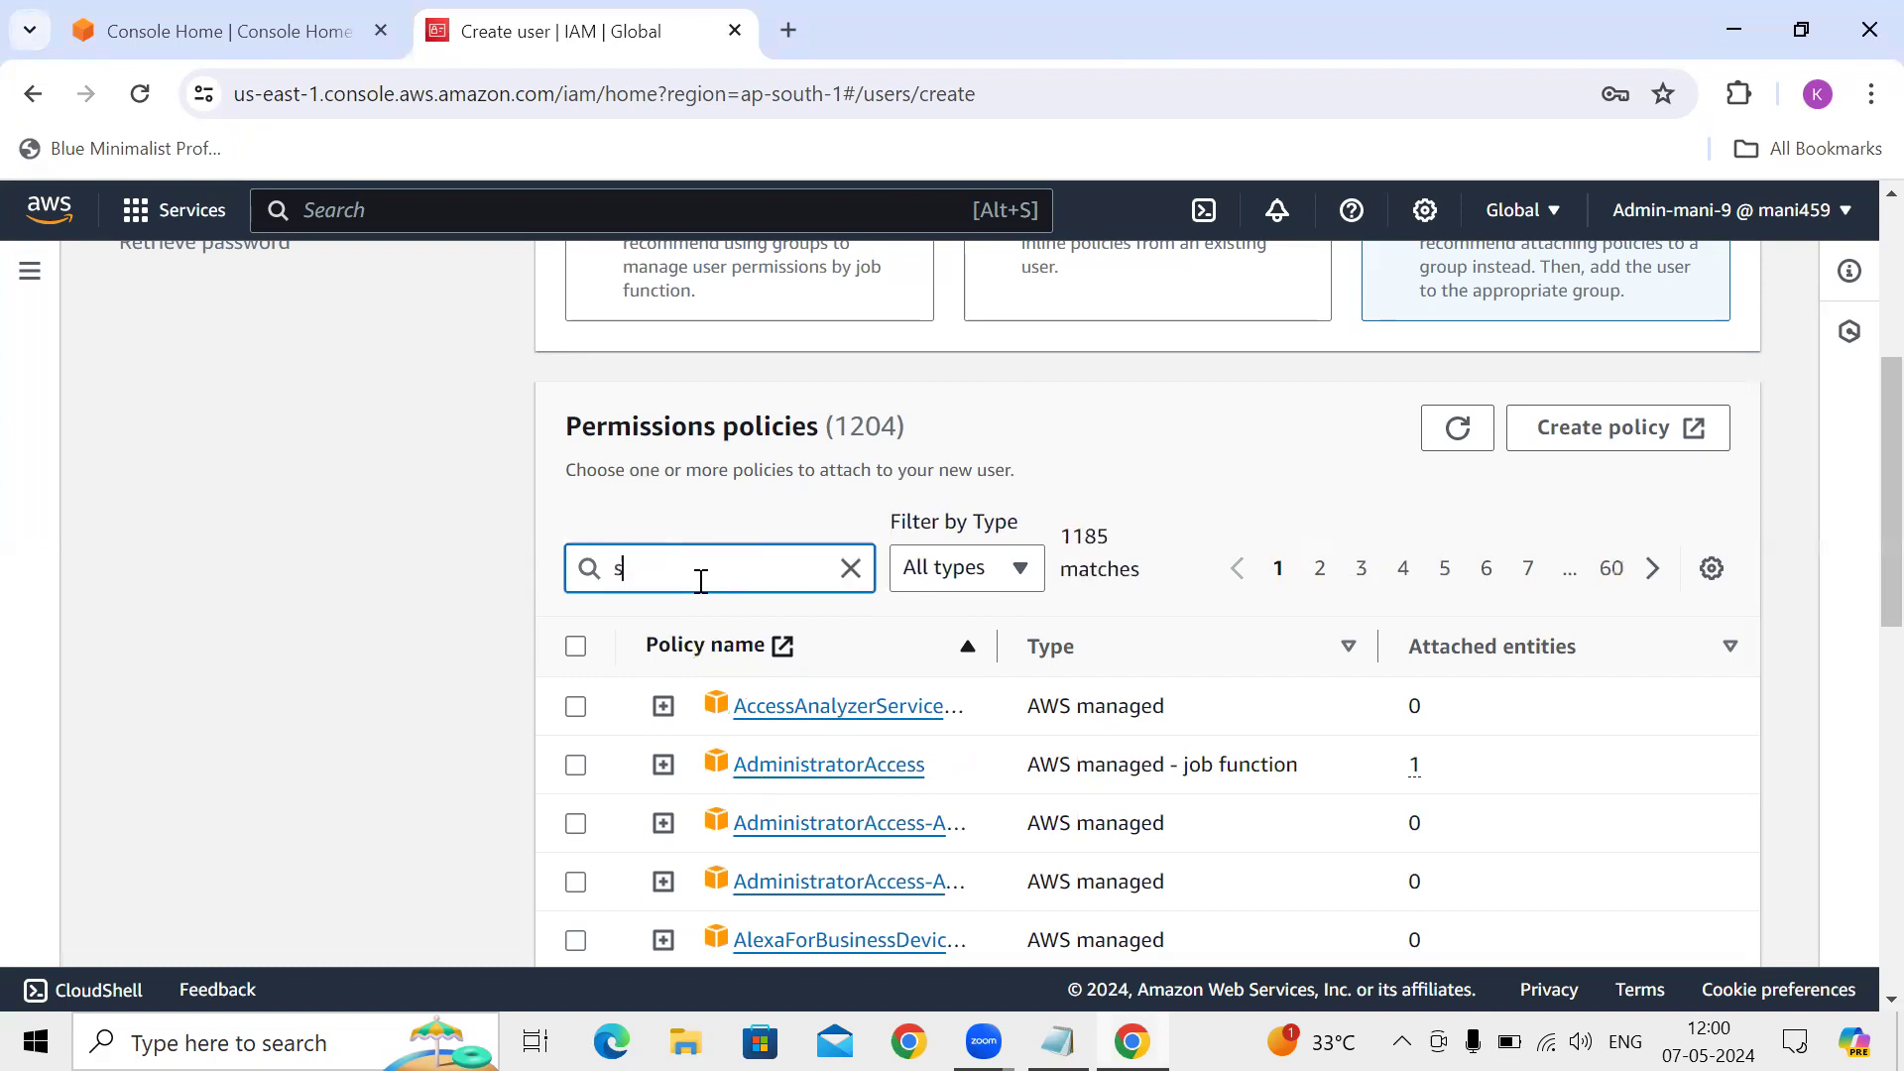
pyautogui.write('3de')
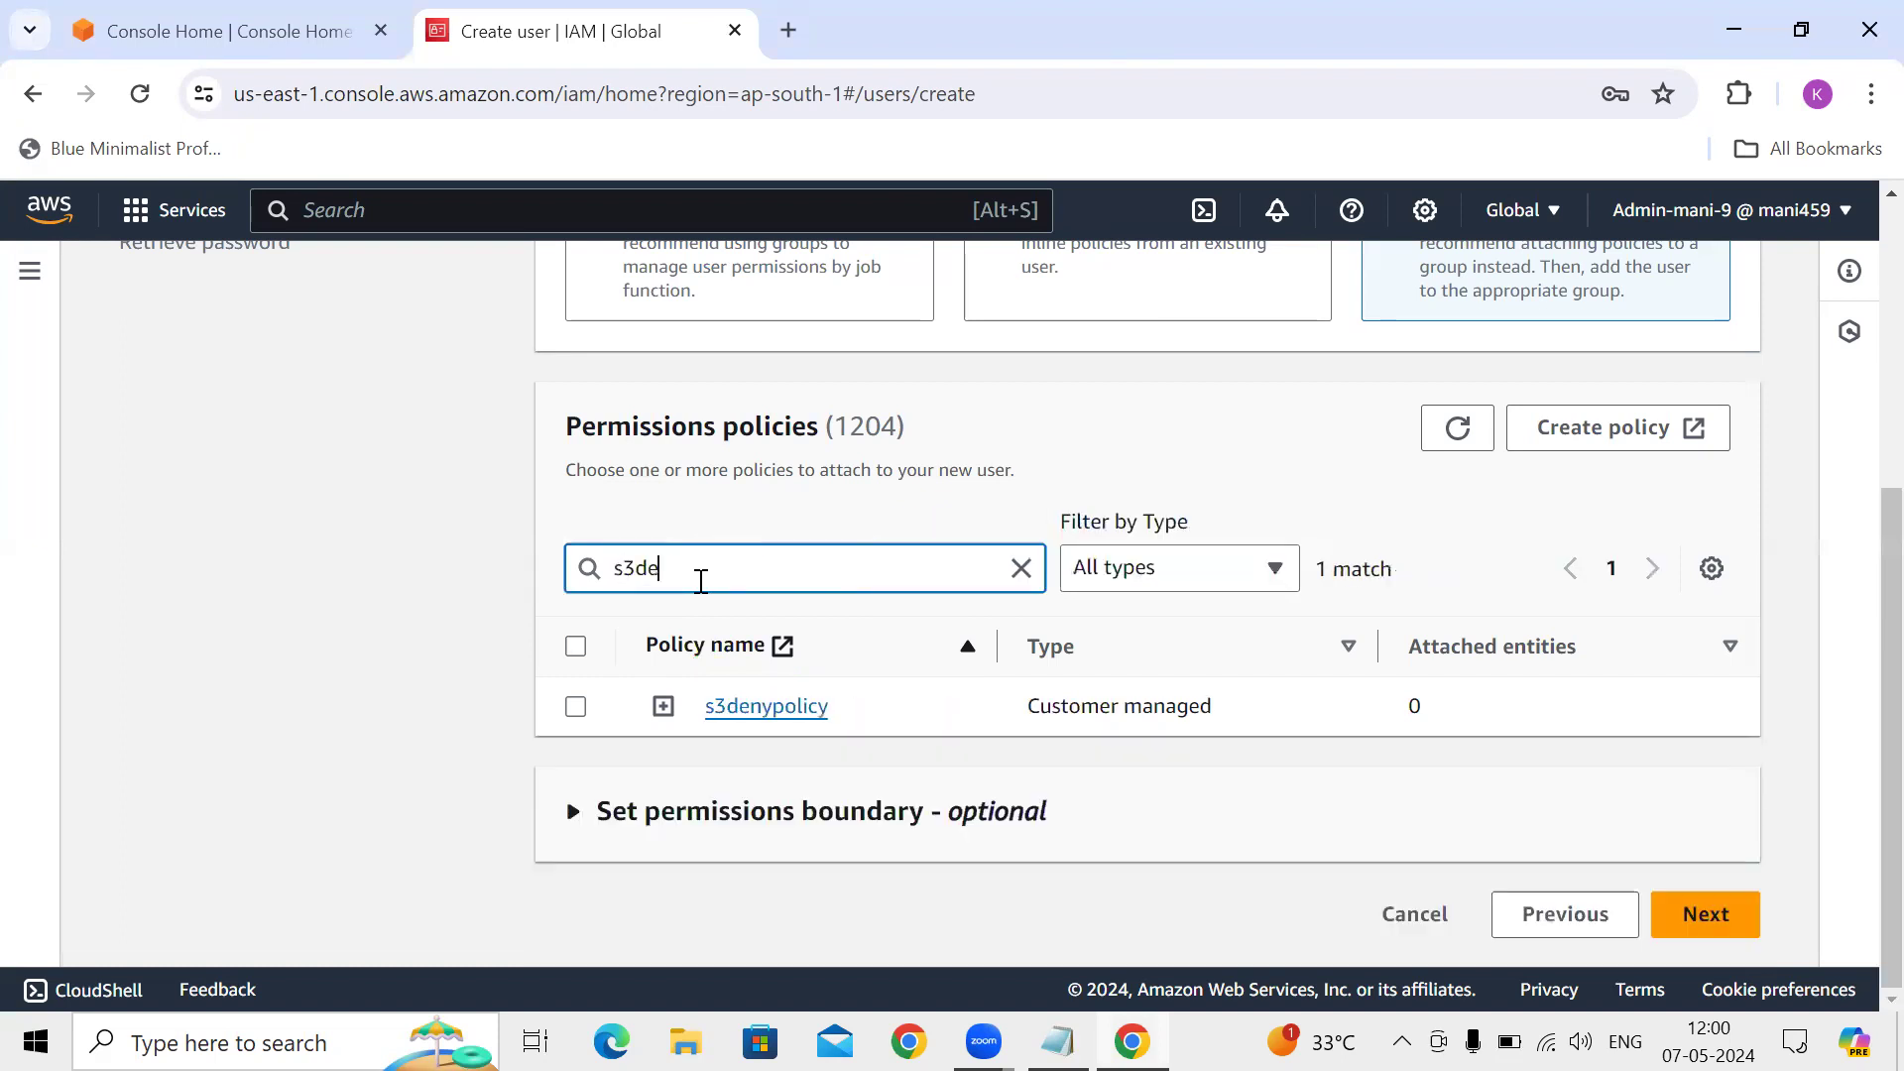
pyautogui.write('ny')
pyautogui.moveTo(843, 687)
pyautogui.mouseDown()
pyautogui.moveTo(667, 705)
pyautogui.moveTo(744, 781)
pyautogui.moveTo(848, 759)
pyautogui.moveTo(877, 699)
pyautogui.moveTo(843, 687)
pyautogui.mouseUp()
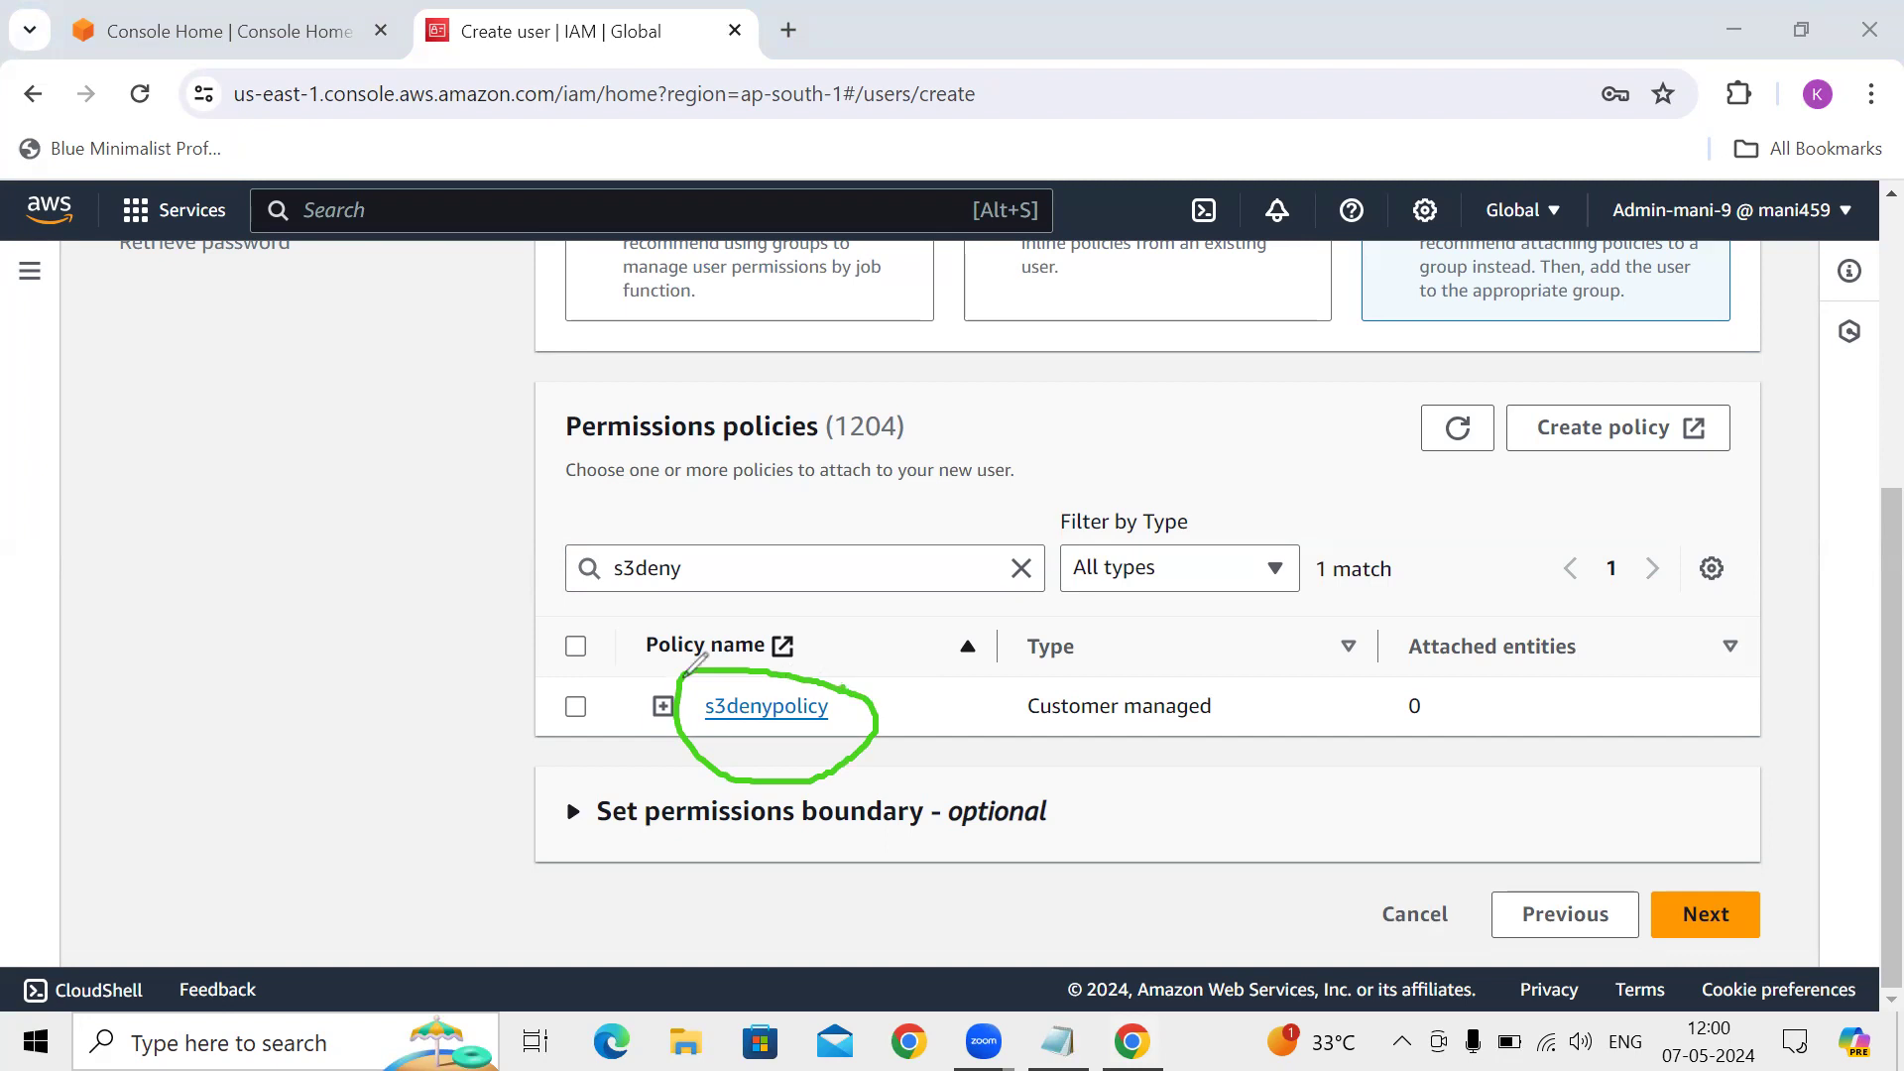
pyautogui.click(575, 706)
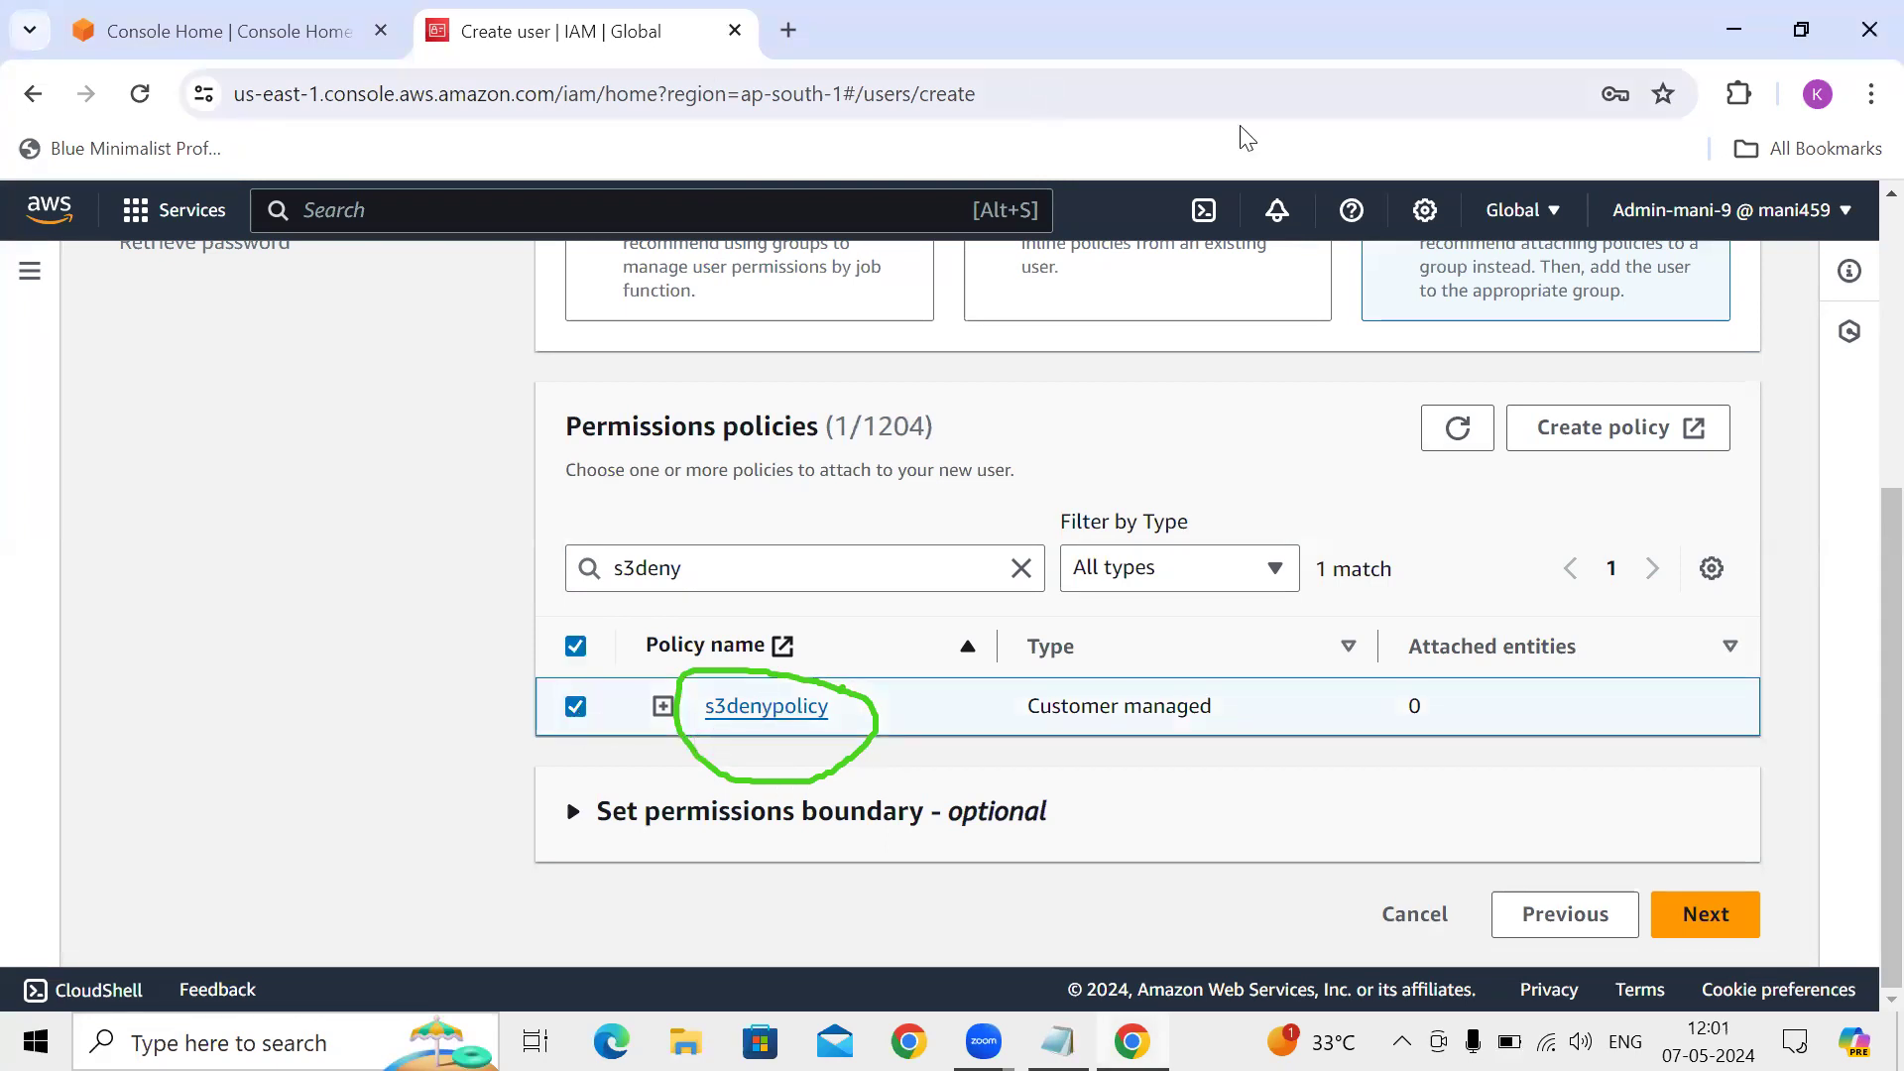
pyautogui.click(1002, 163)
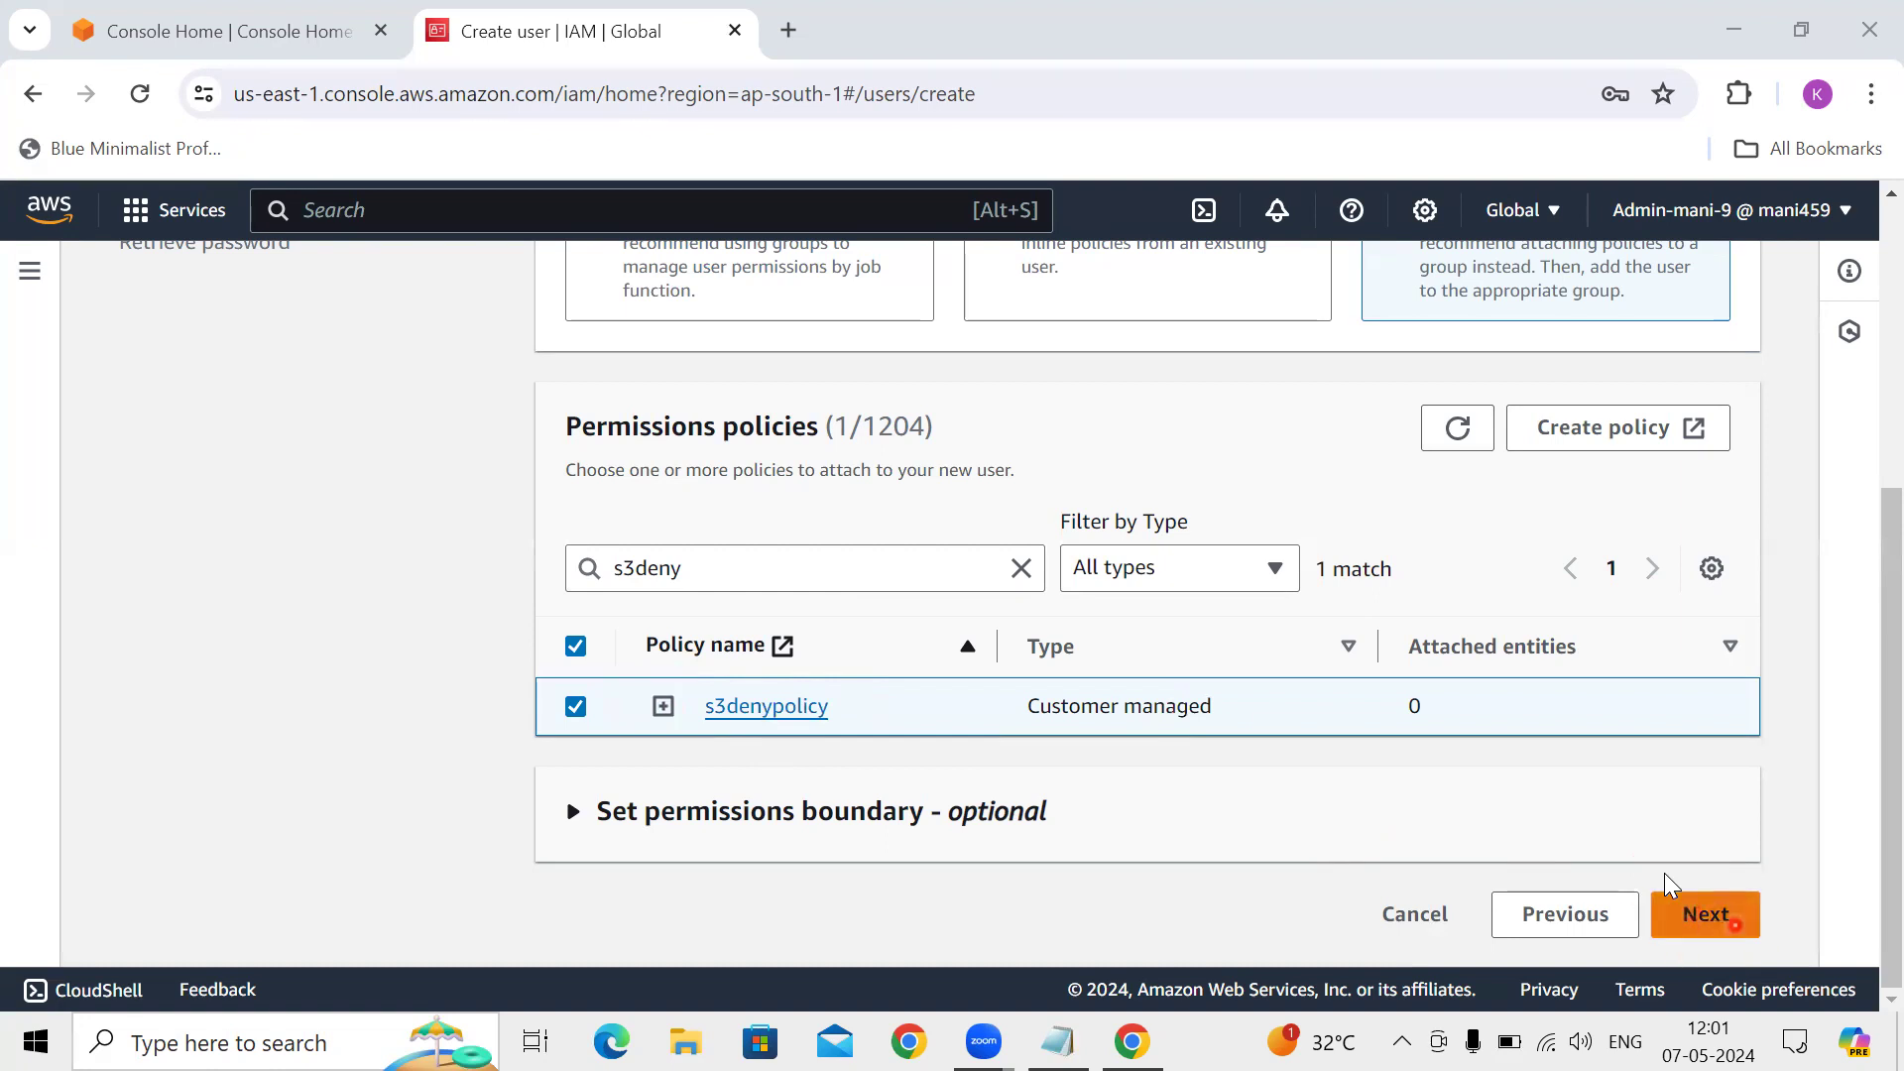
# Step: On the review page, check user name s3denyuser, custom password type, and no required password reset
pyautogui.click(1735, 922)
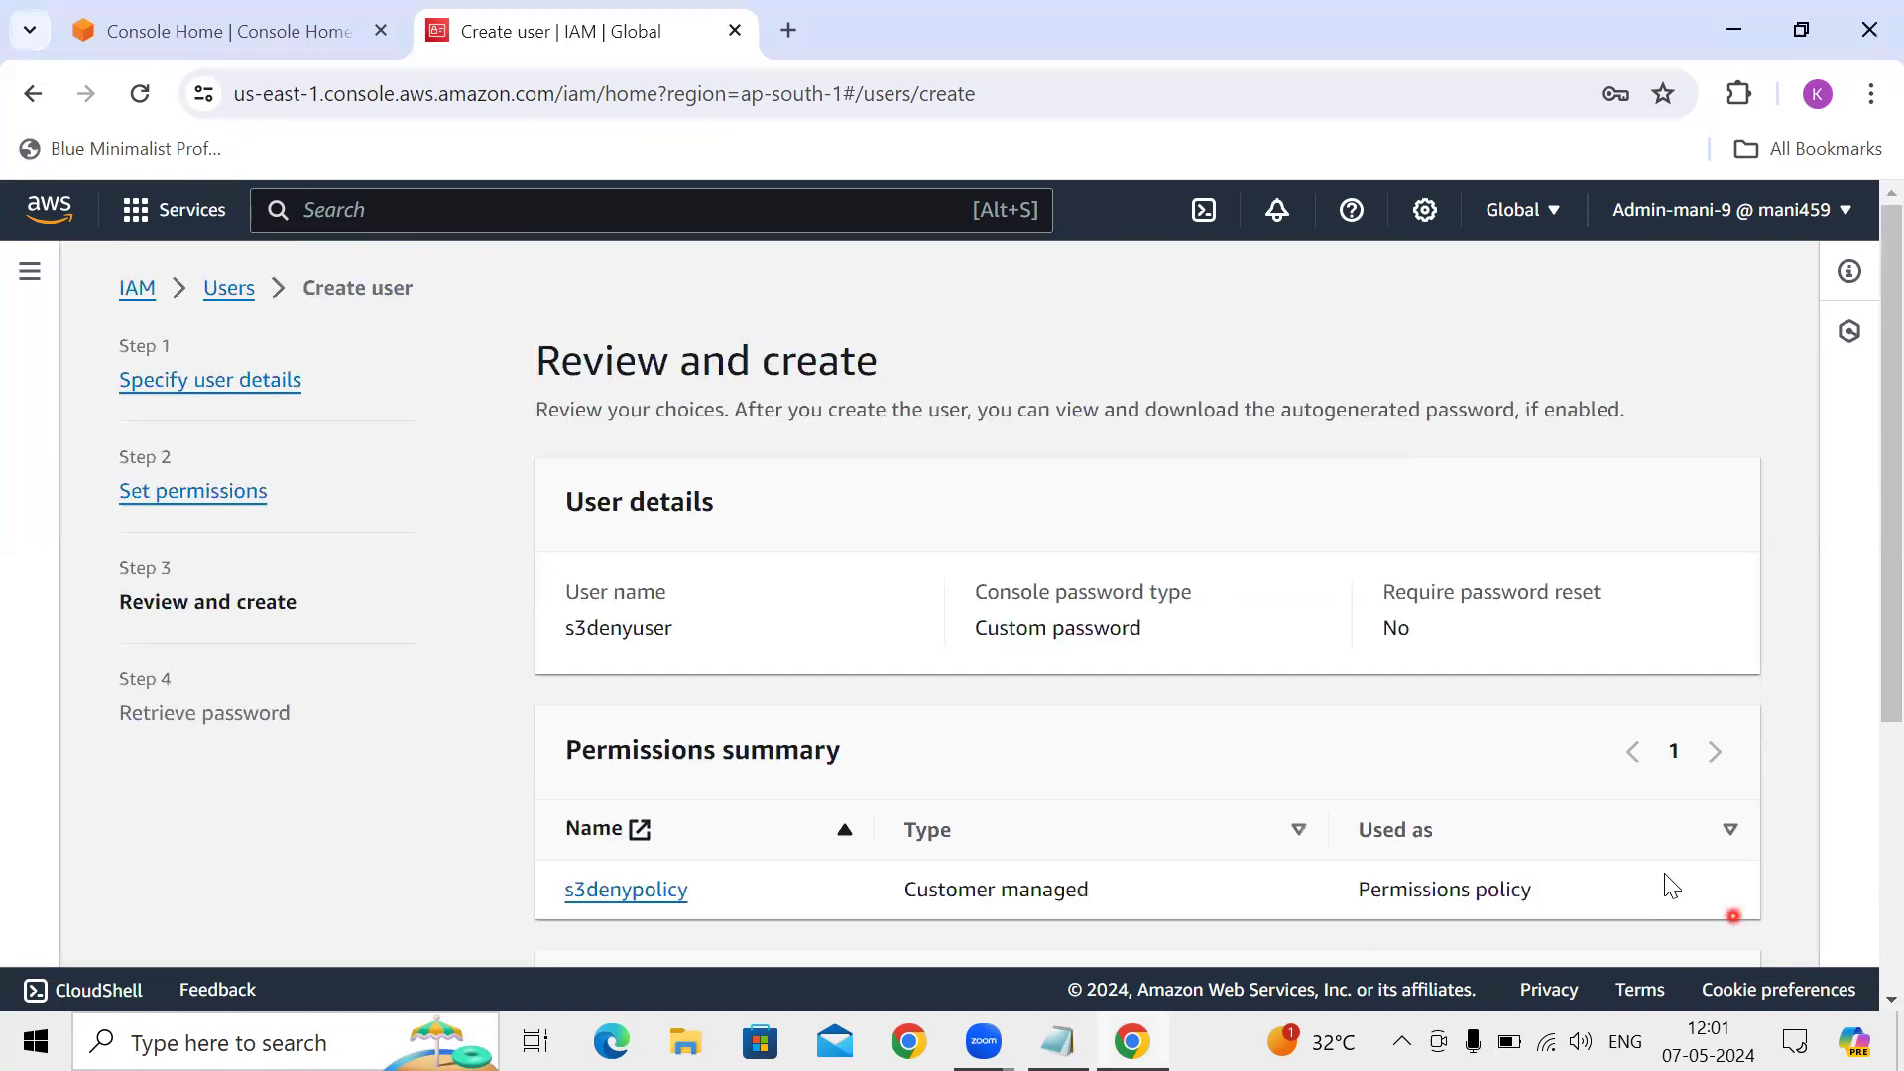
pyautogui.scroll(-4, 1860, 595)
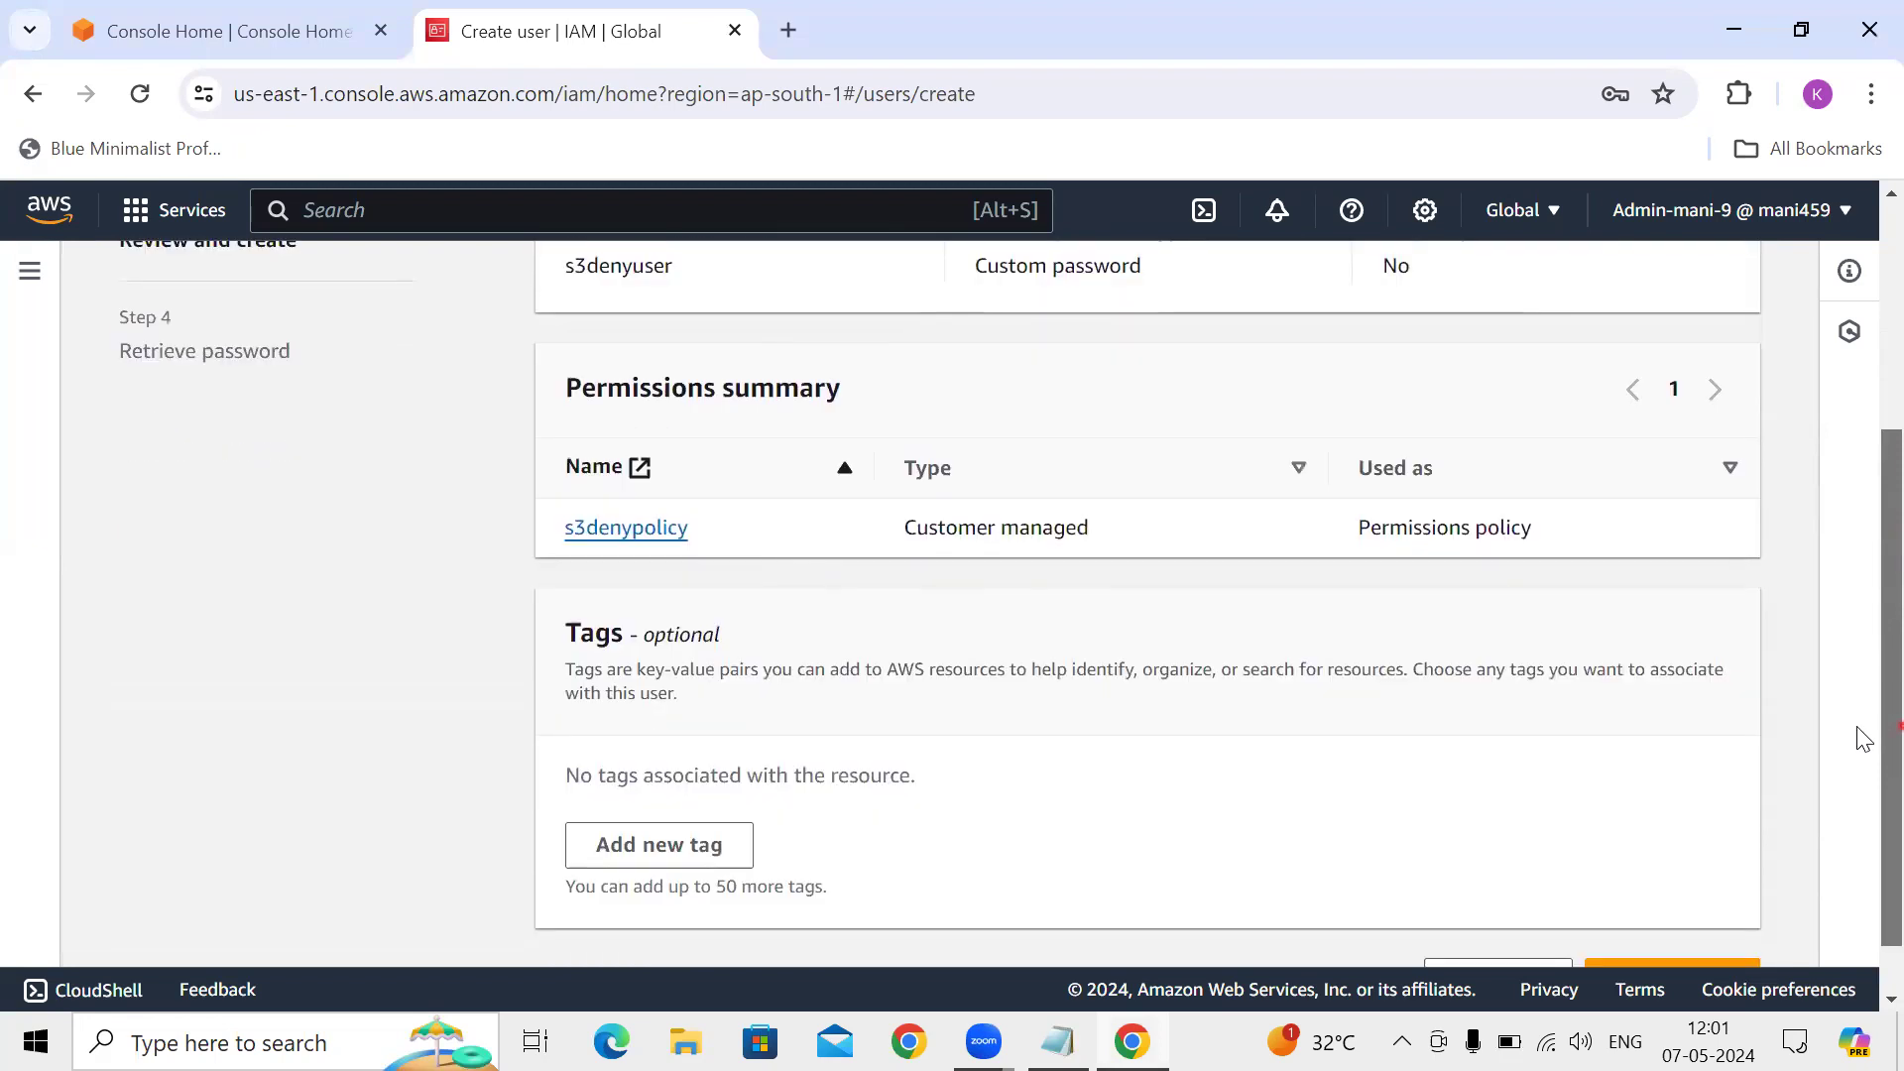
pyautogui.scroll(3, 1862, 694)
pyautogui.moveTo(661, 507); pyautogui.dragTo(710, 556)
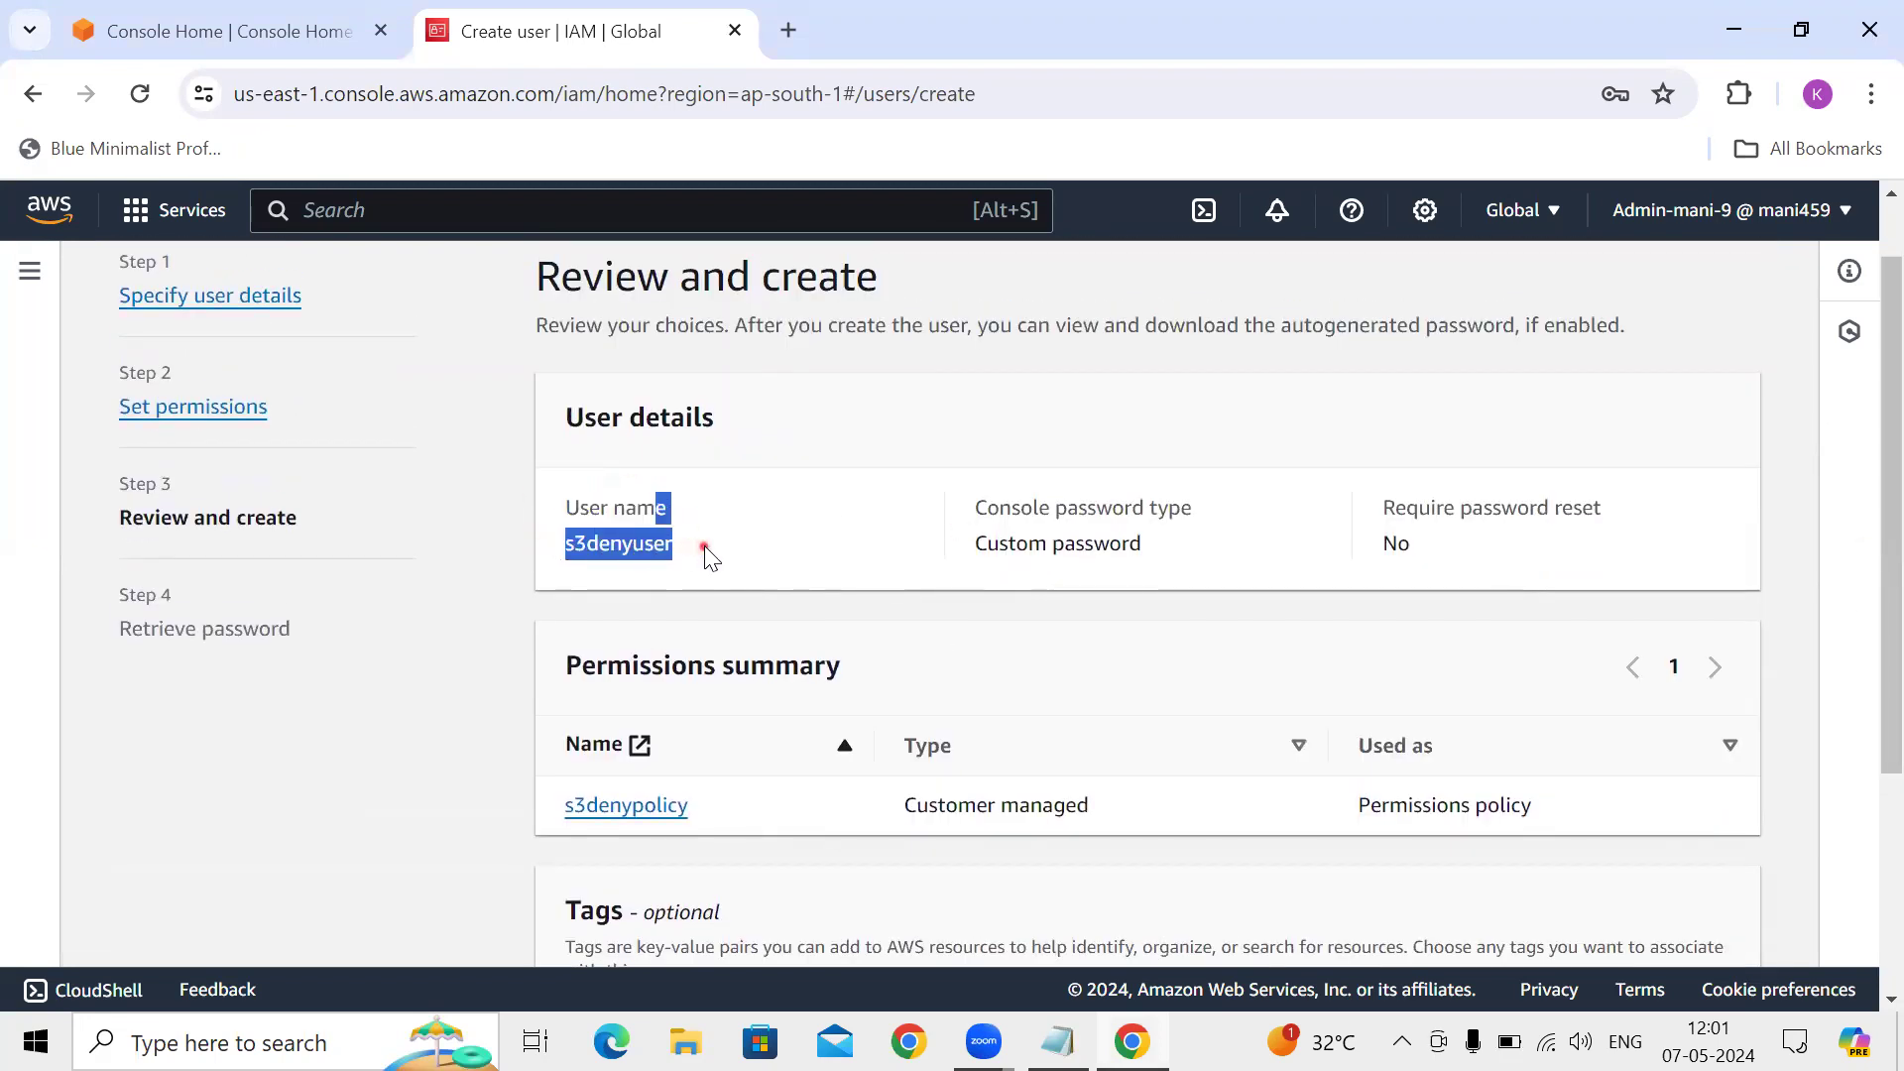
pyautogui.click(981, 545)
pyautogui.moveTo(982, 544); pyautogui.dragTo(1187, 557)
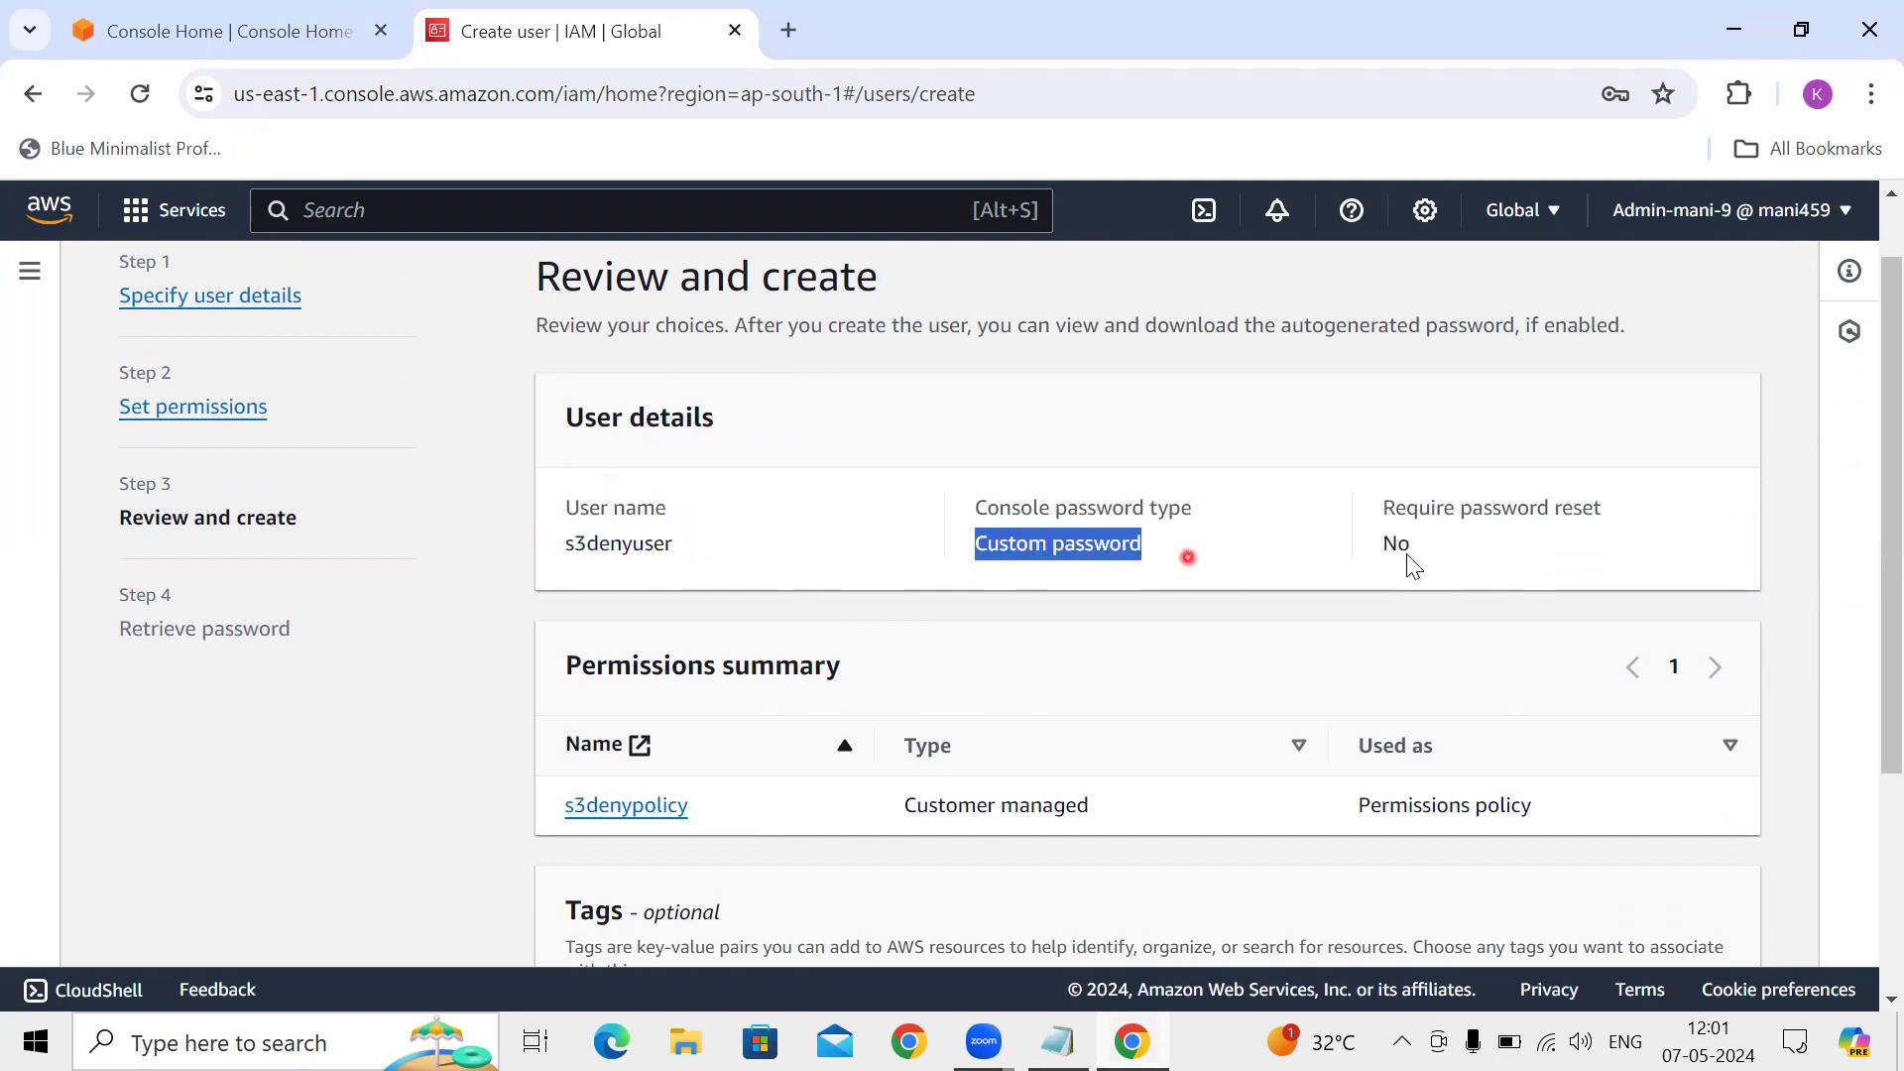
pyautogui.moveTo(1445, 557); pyautogui.dragTo(1380, 547)
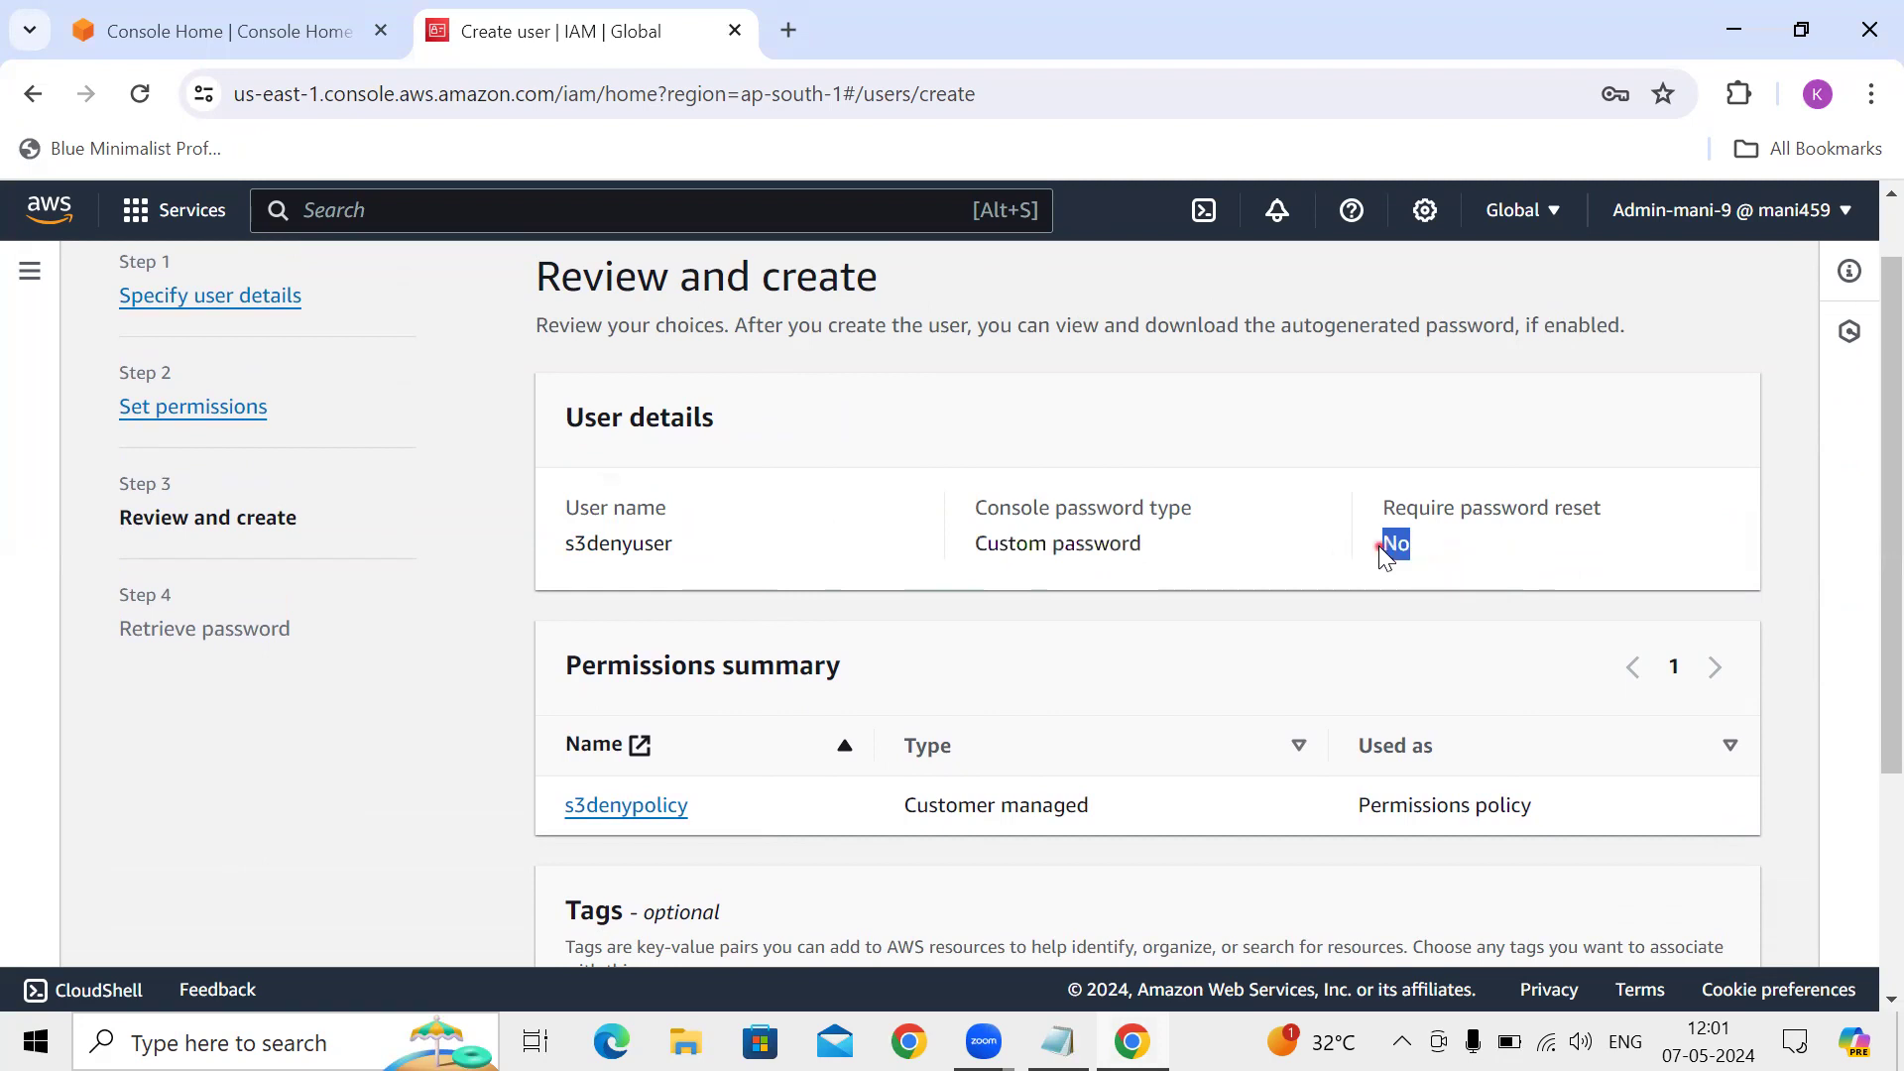
# Step: Create s3denyuser with s3denypolicy attached and reach the success confirmation
pyautogui.scroll(-3, 1858, 476)
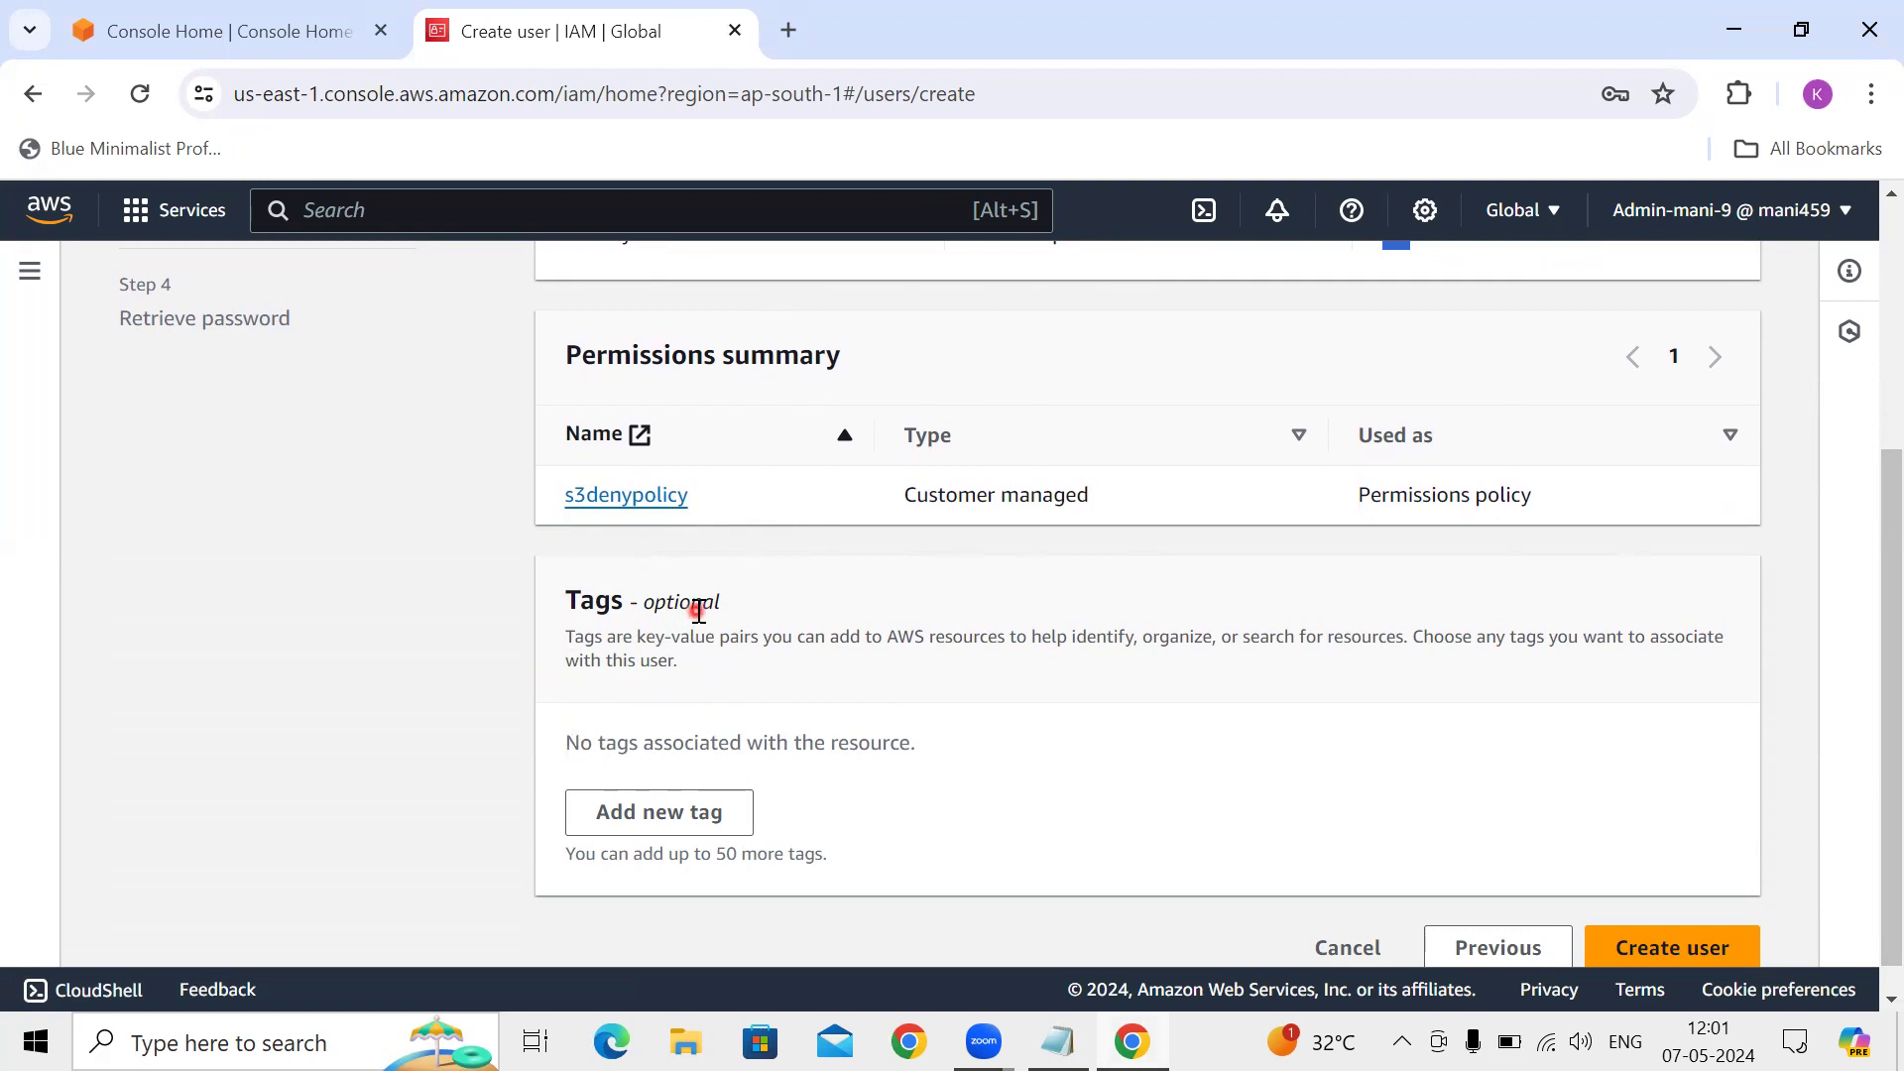
pyautogui.scroll(-1, 698, 612)
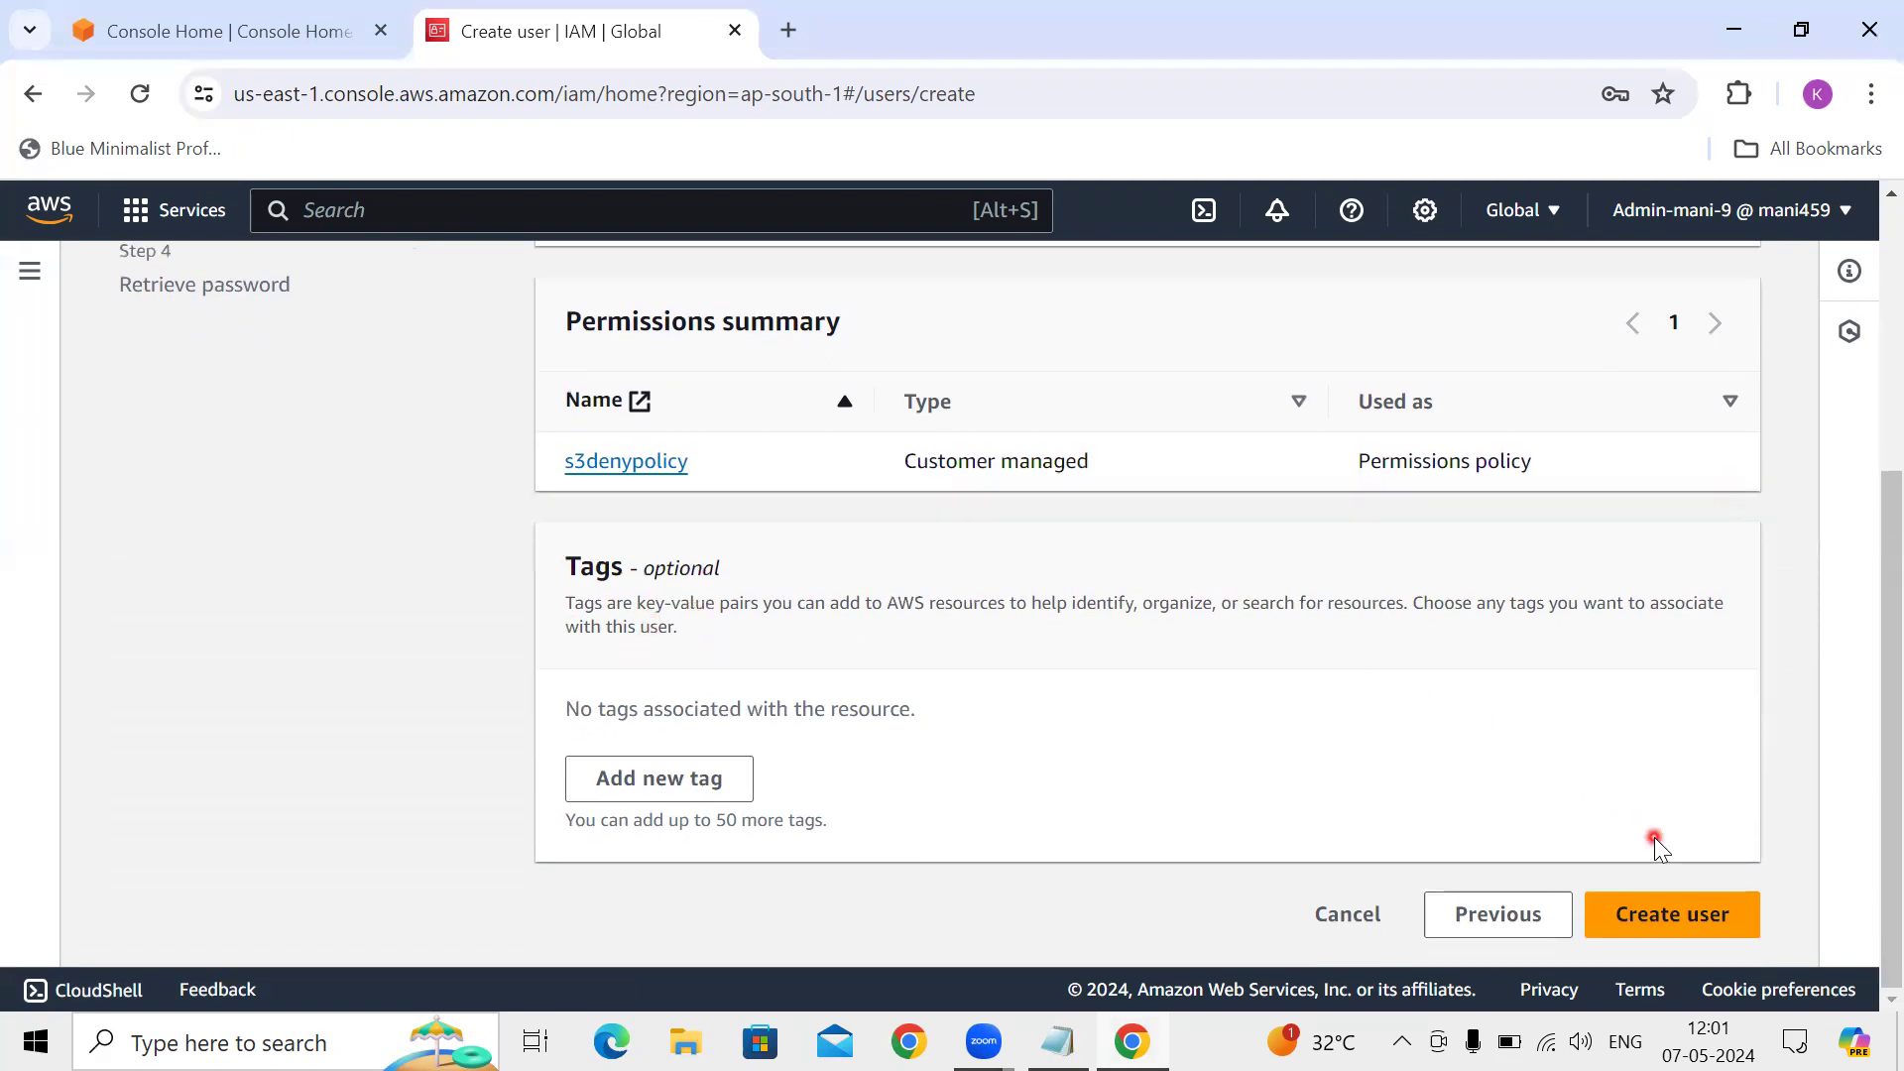
pyautogui.click(1682, 891)
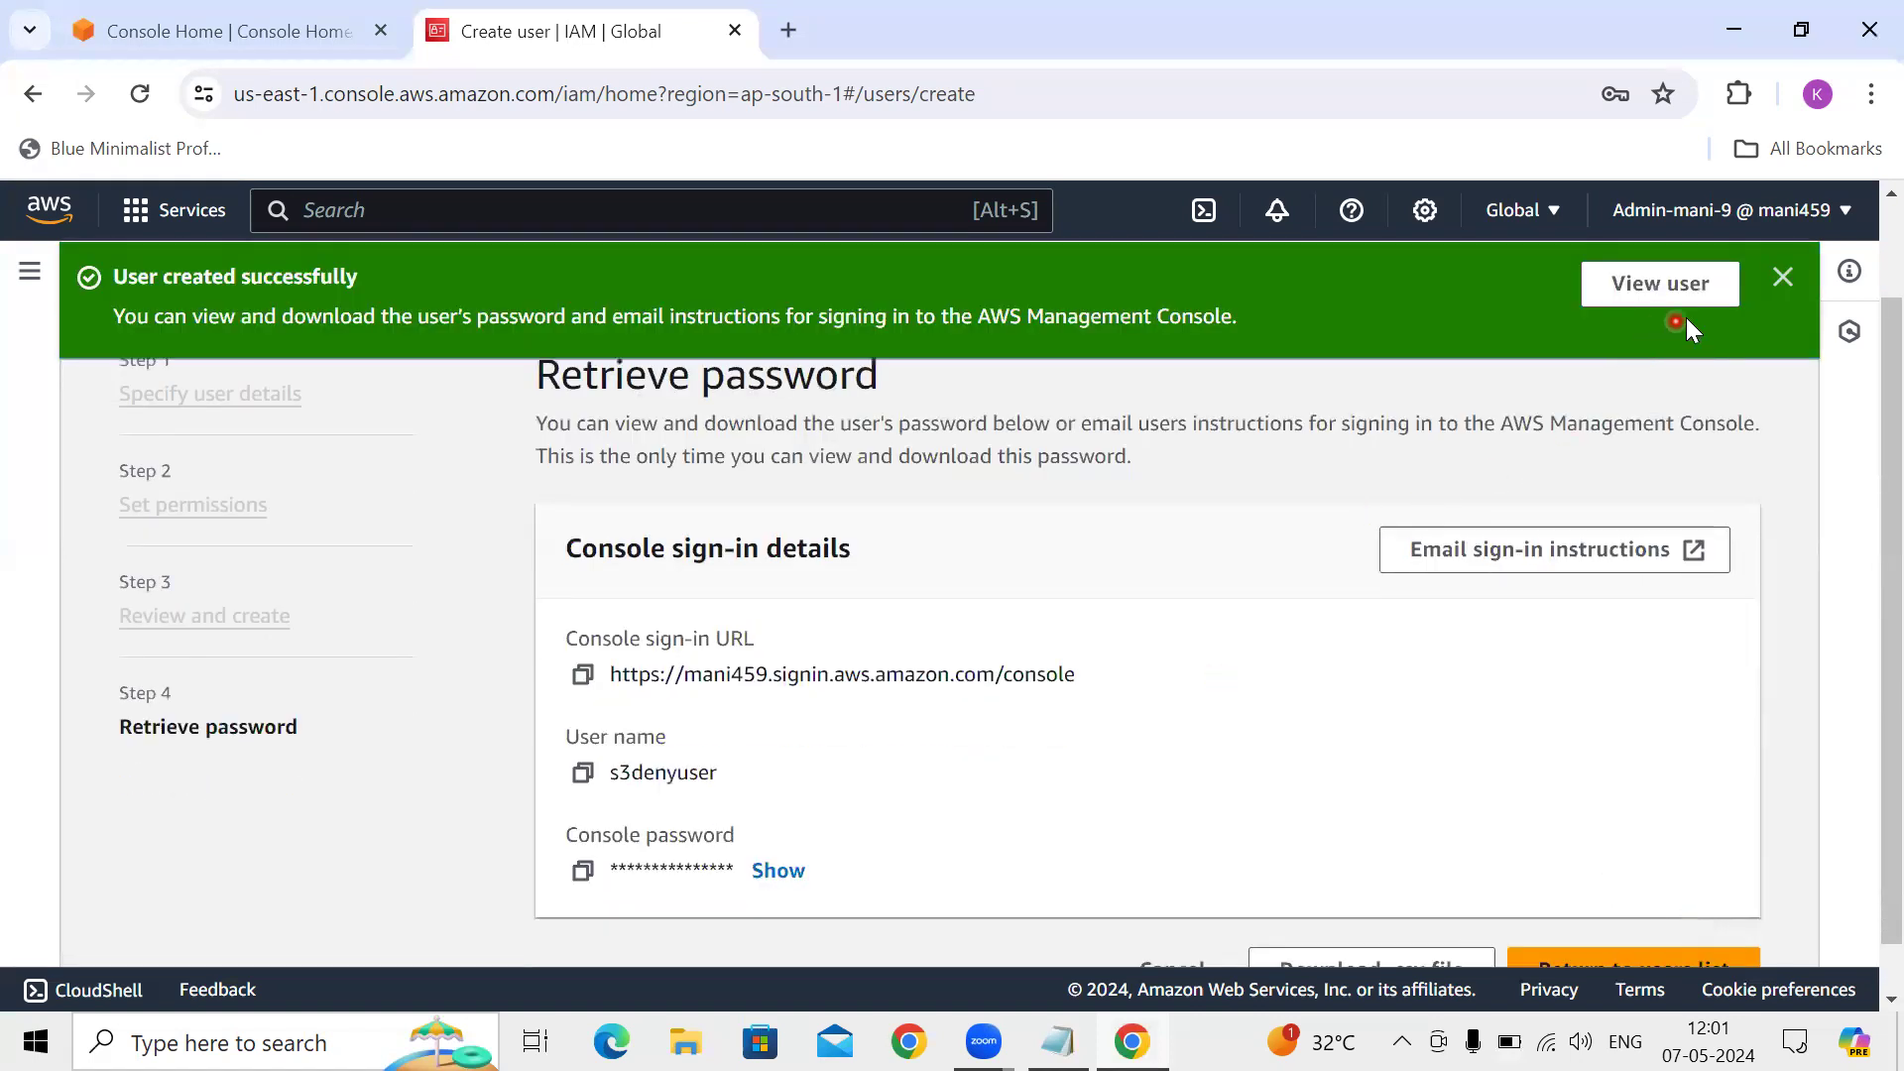
pyautogui.scroll(-1, 1863, 466)
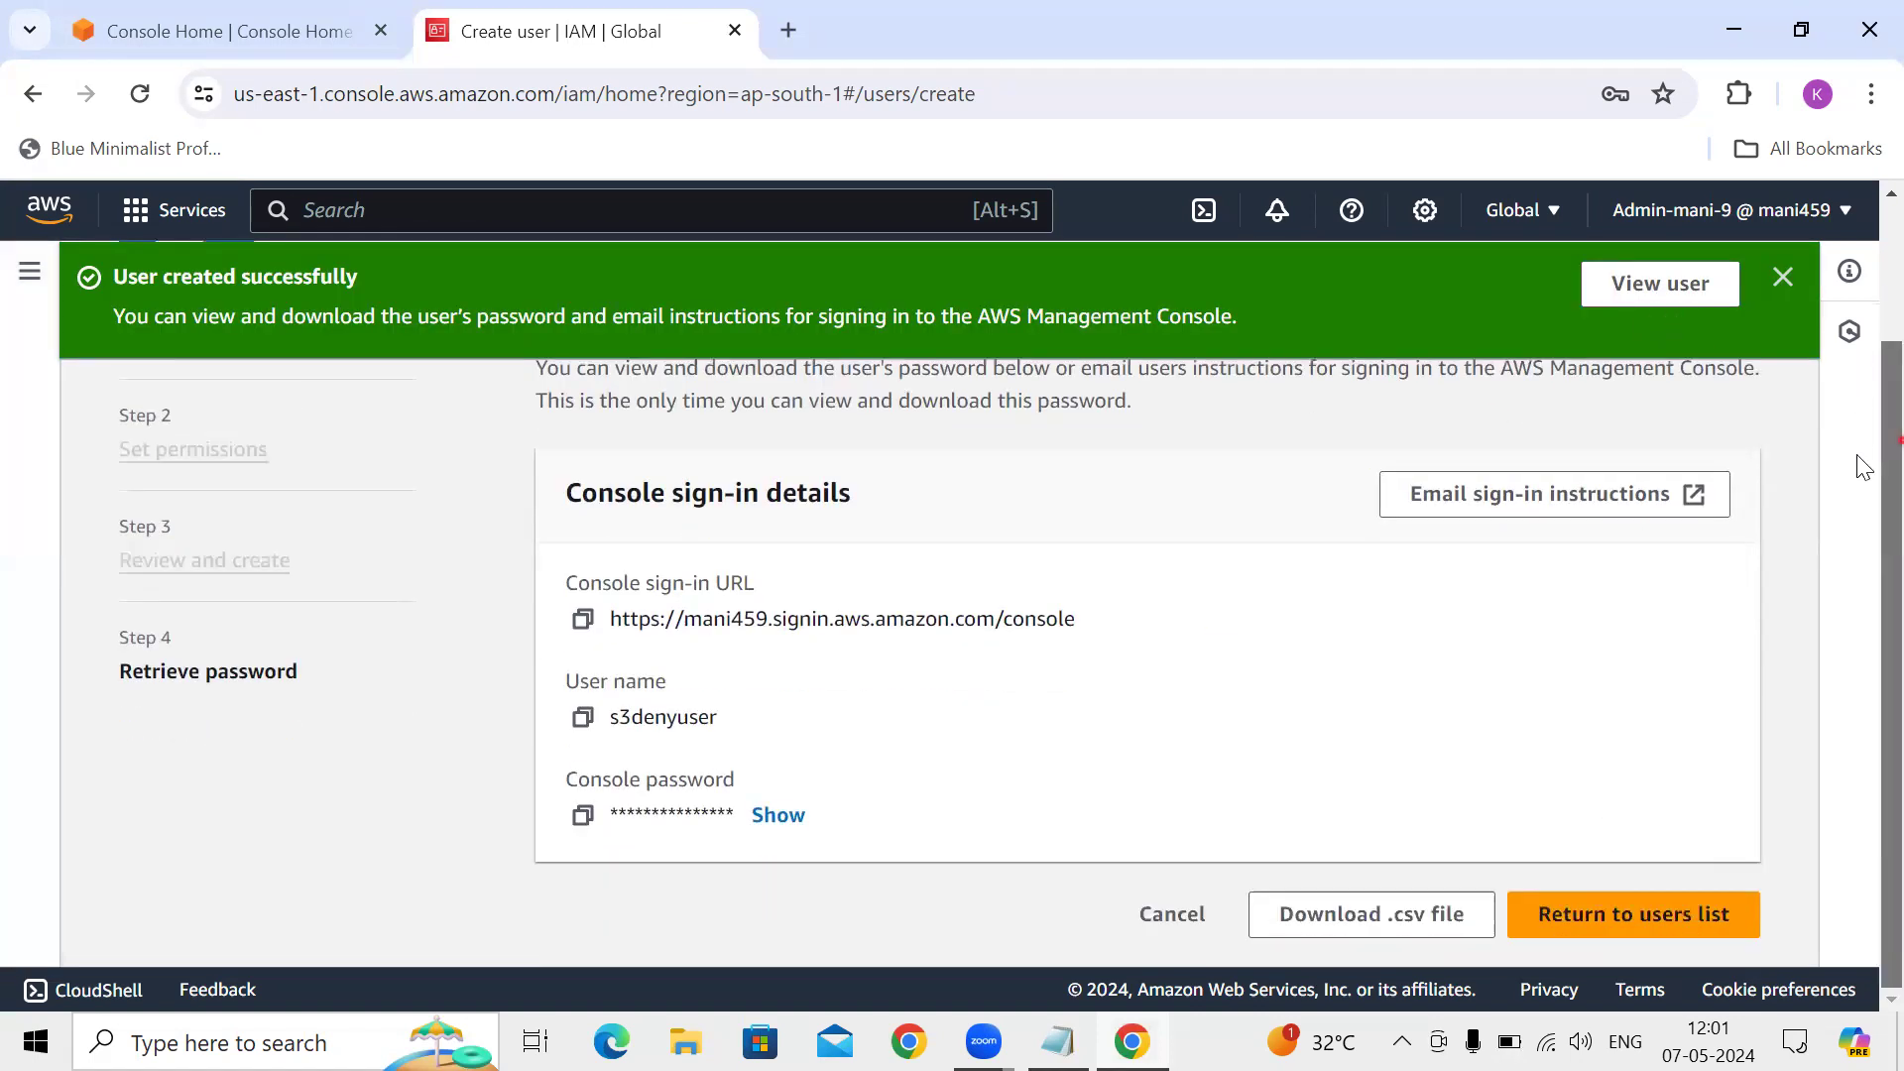
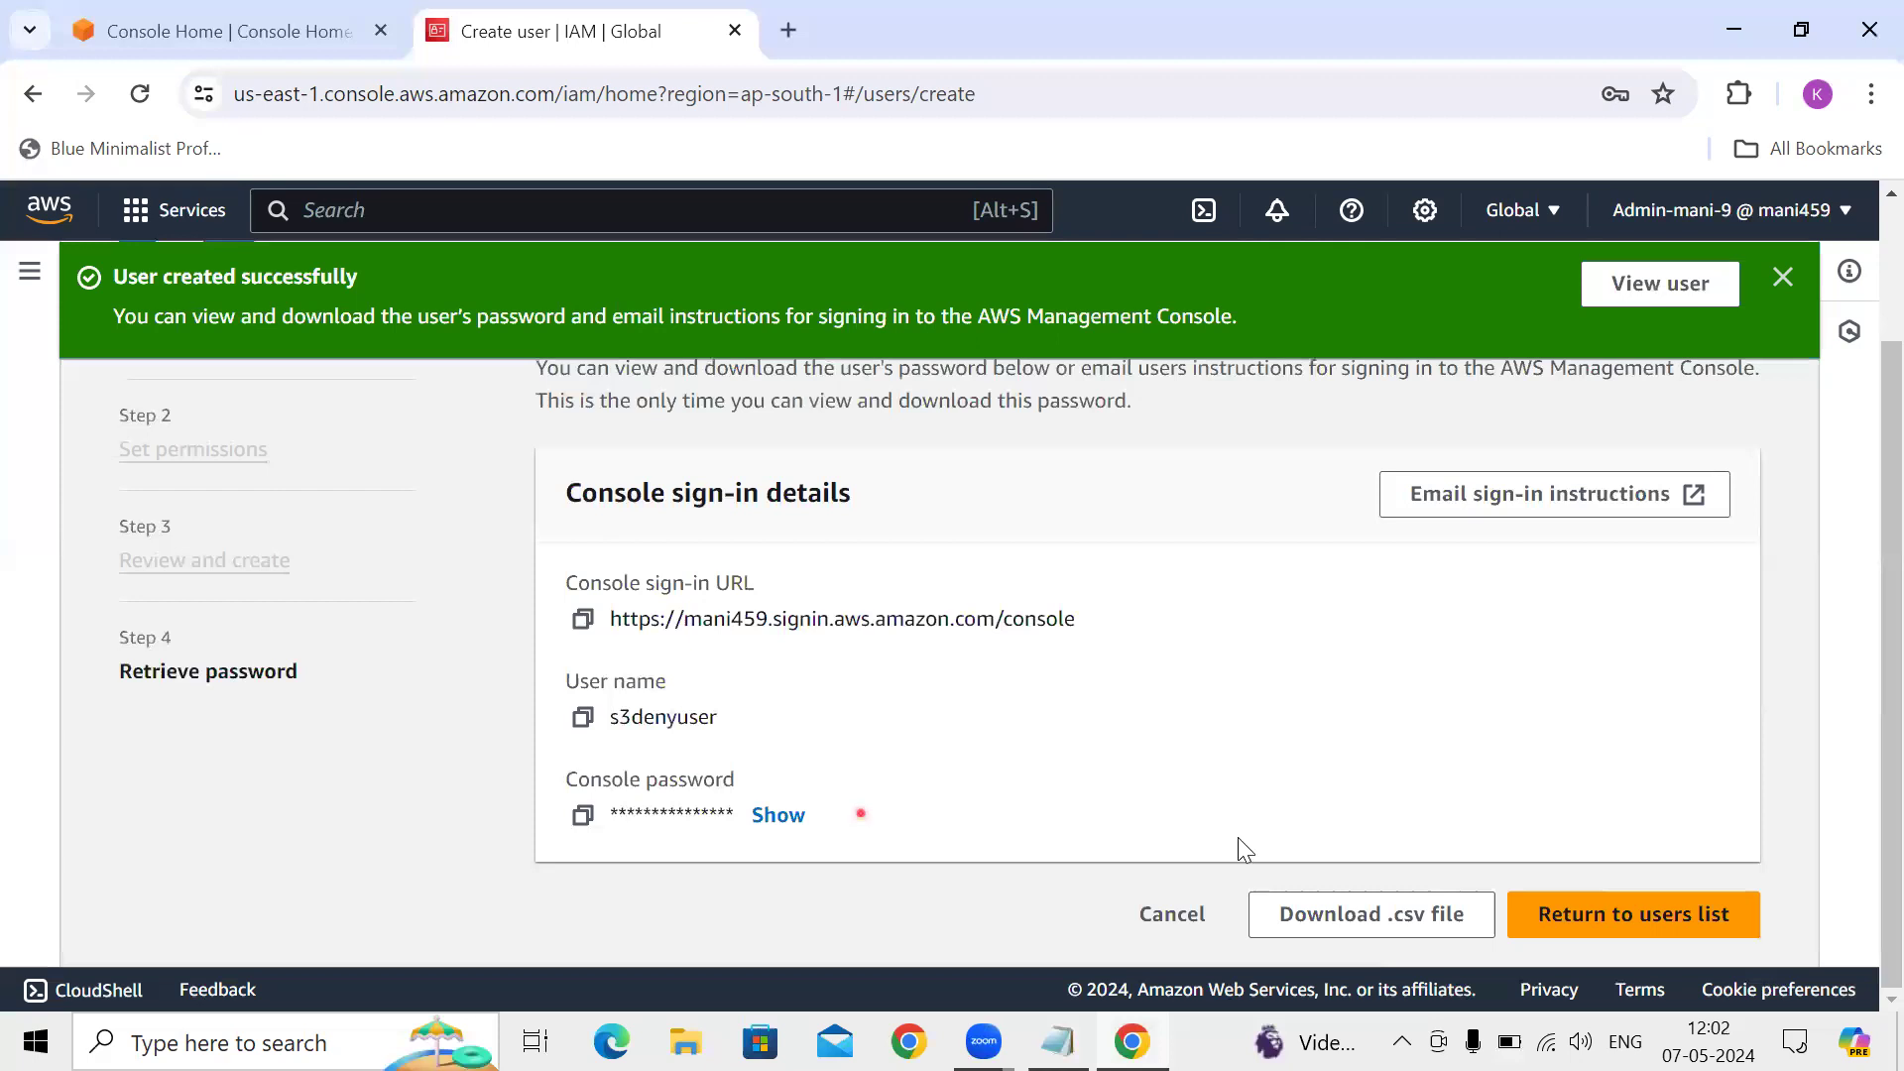
# Step: In a new incognito window, go to aws.amazon.com/console/ and choose Log back in
pyautogui.click(1871, 94)
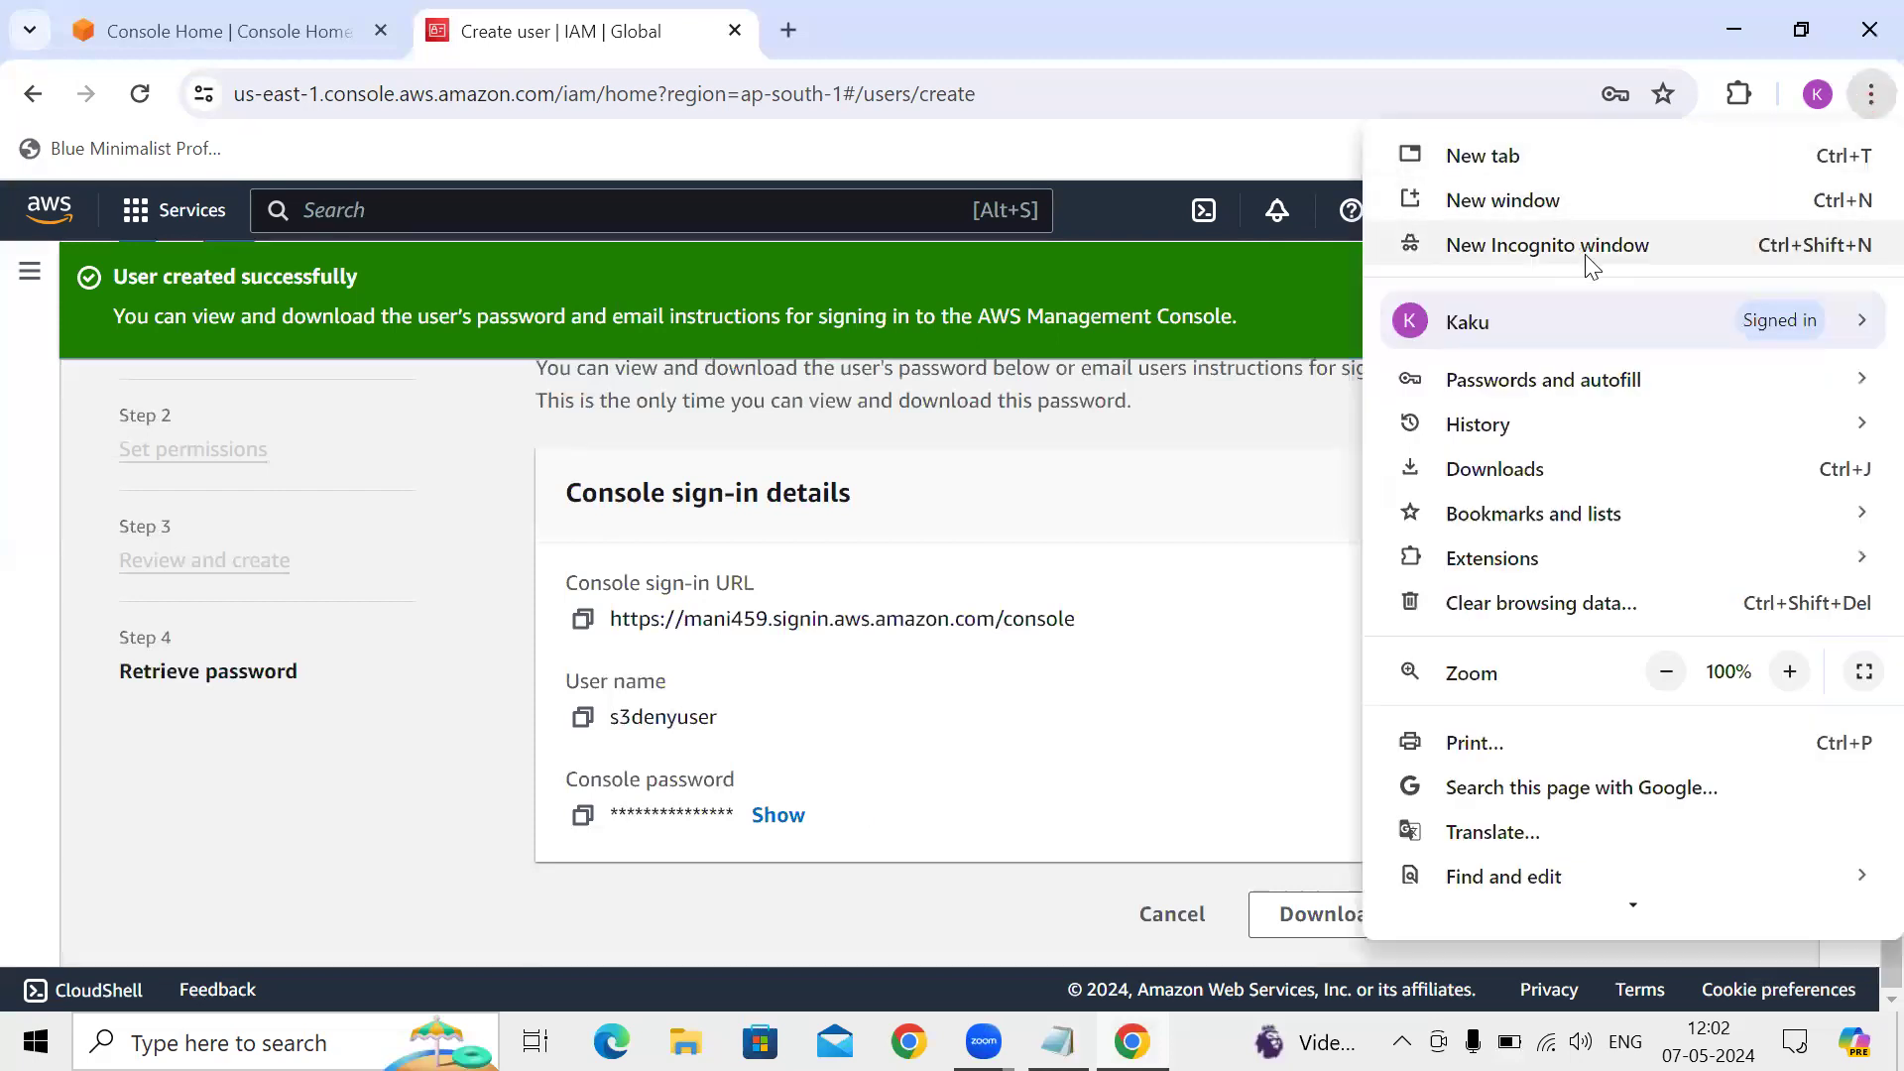
pyautogui.click(1547, 245)
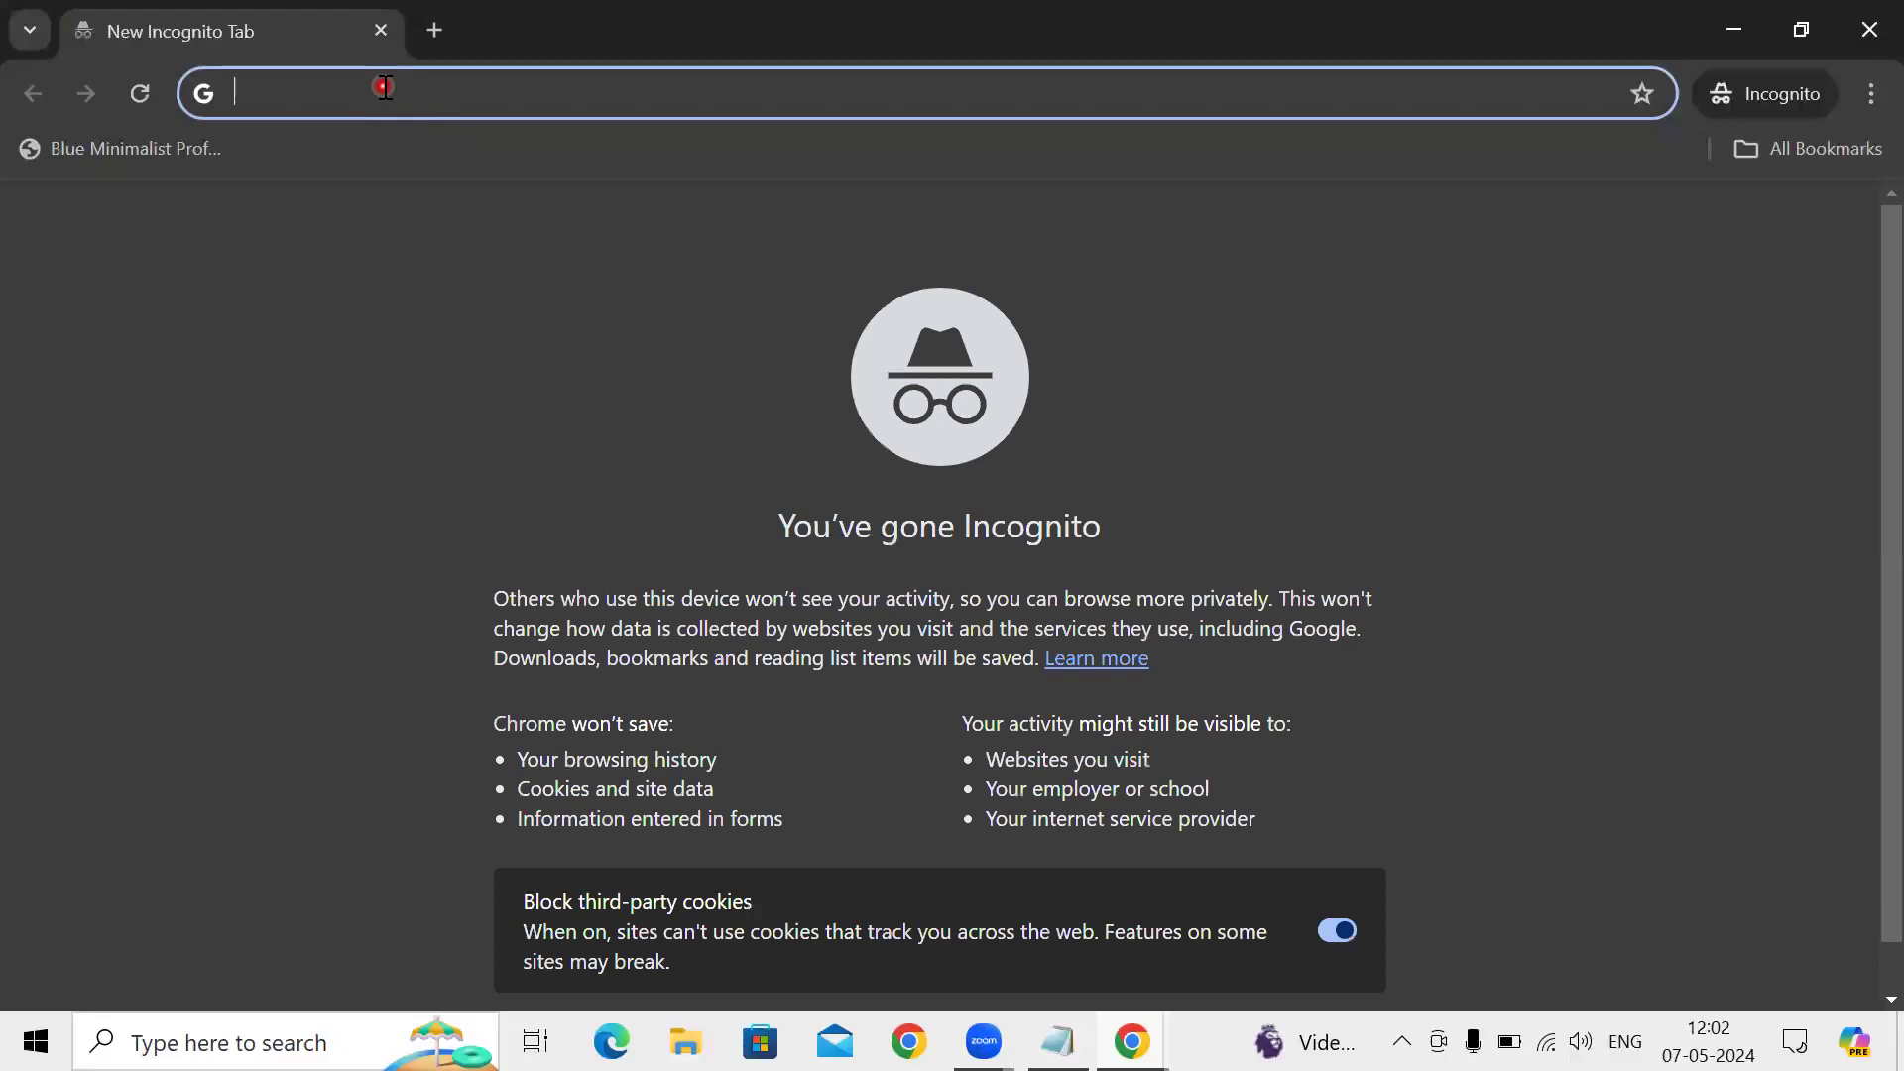
pyautogui.write('aws')
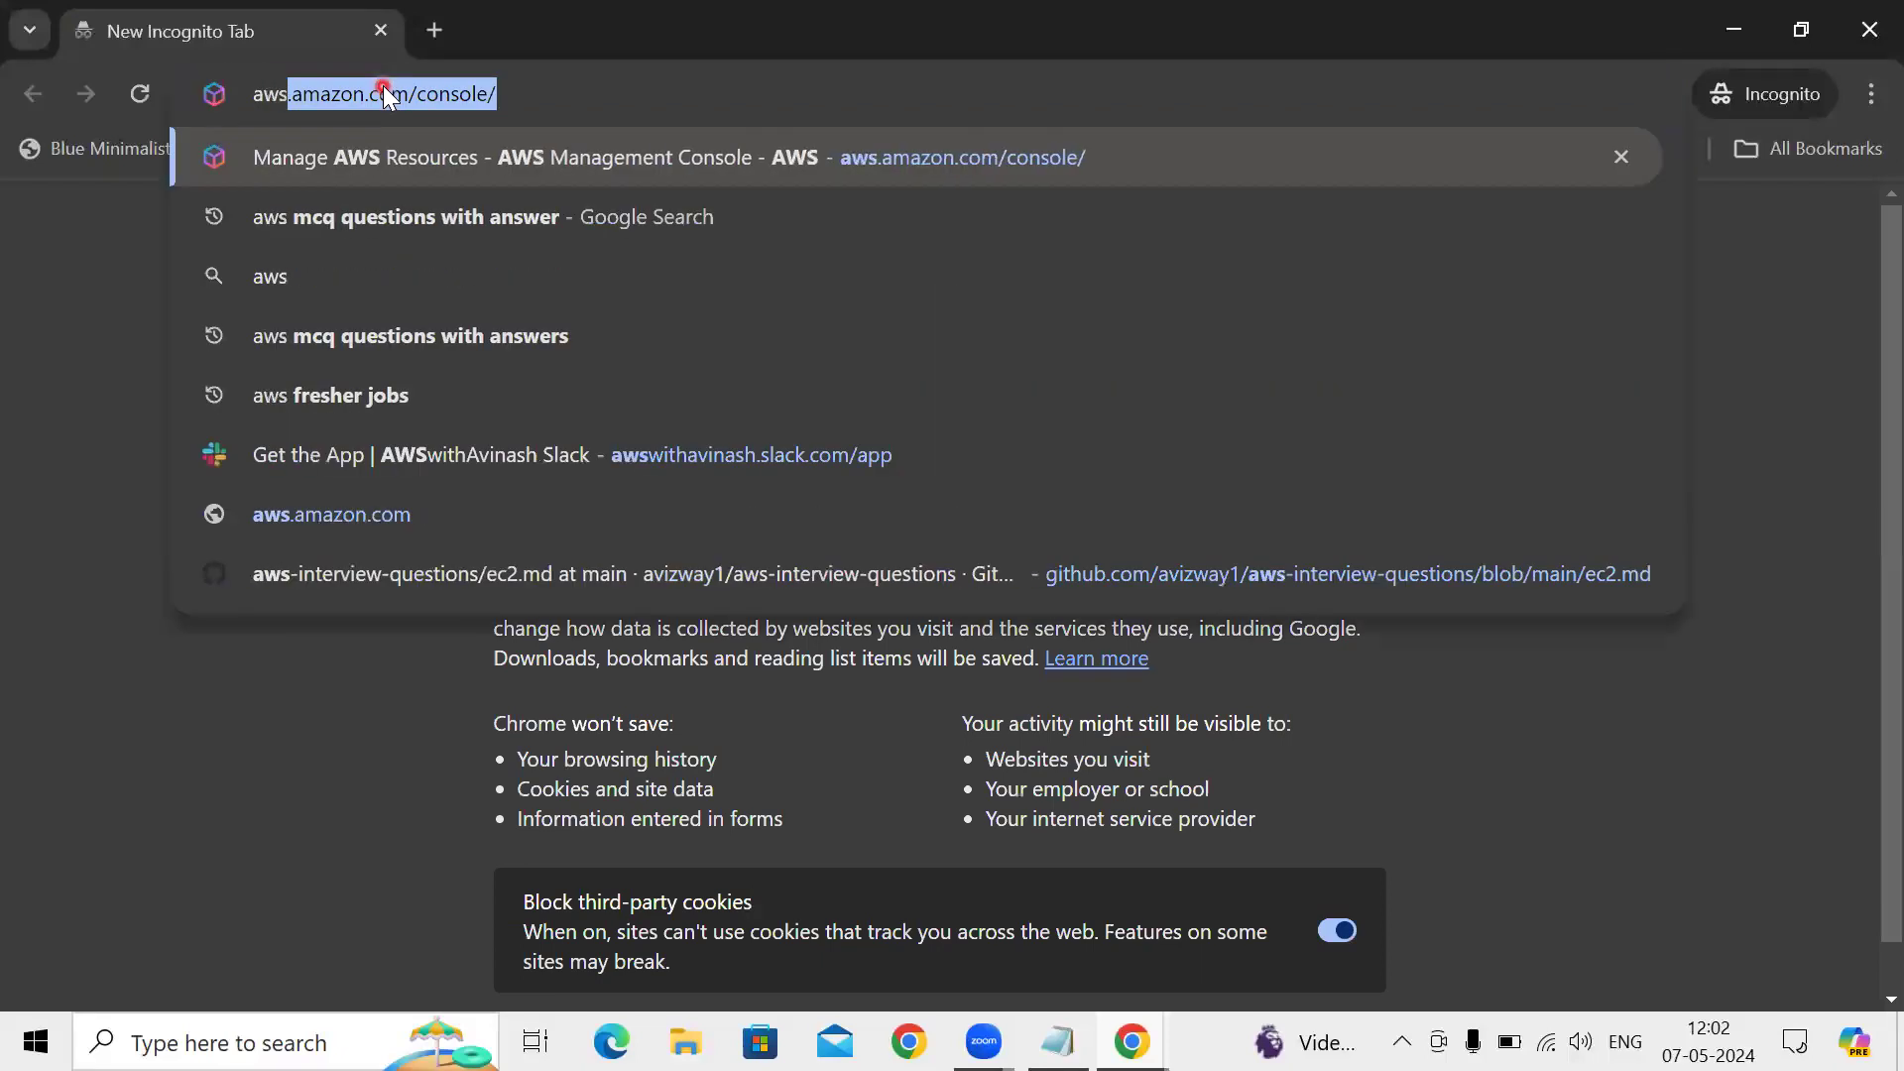
pyautogui.press('Return')
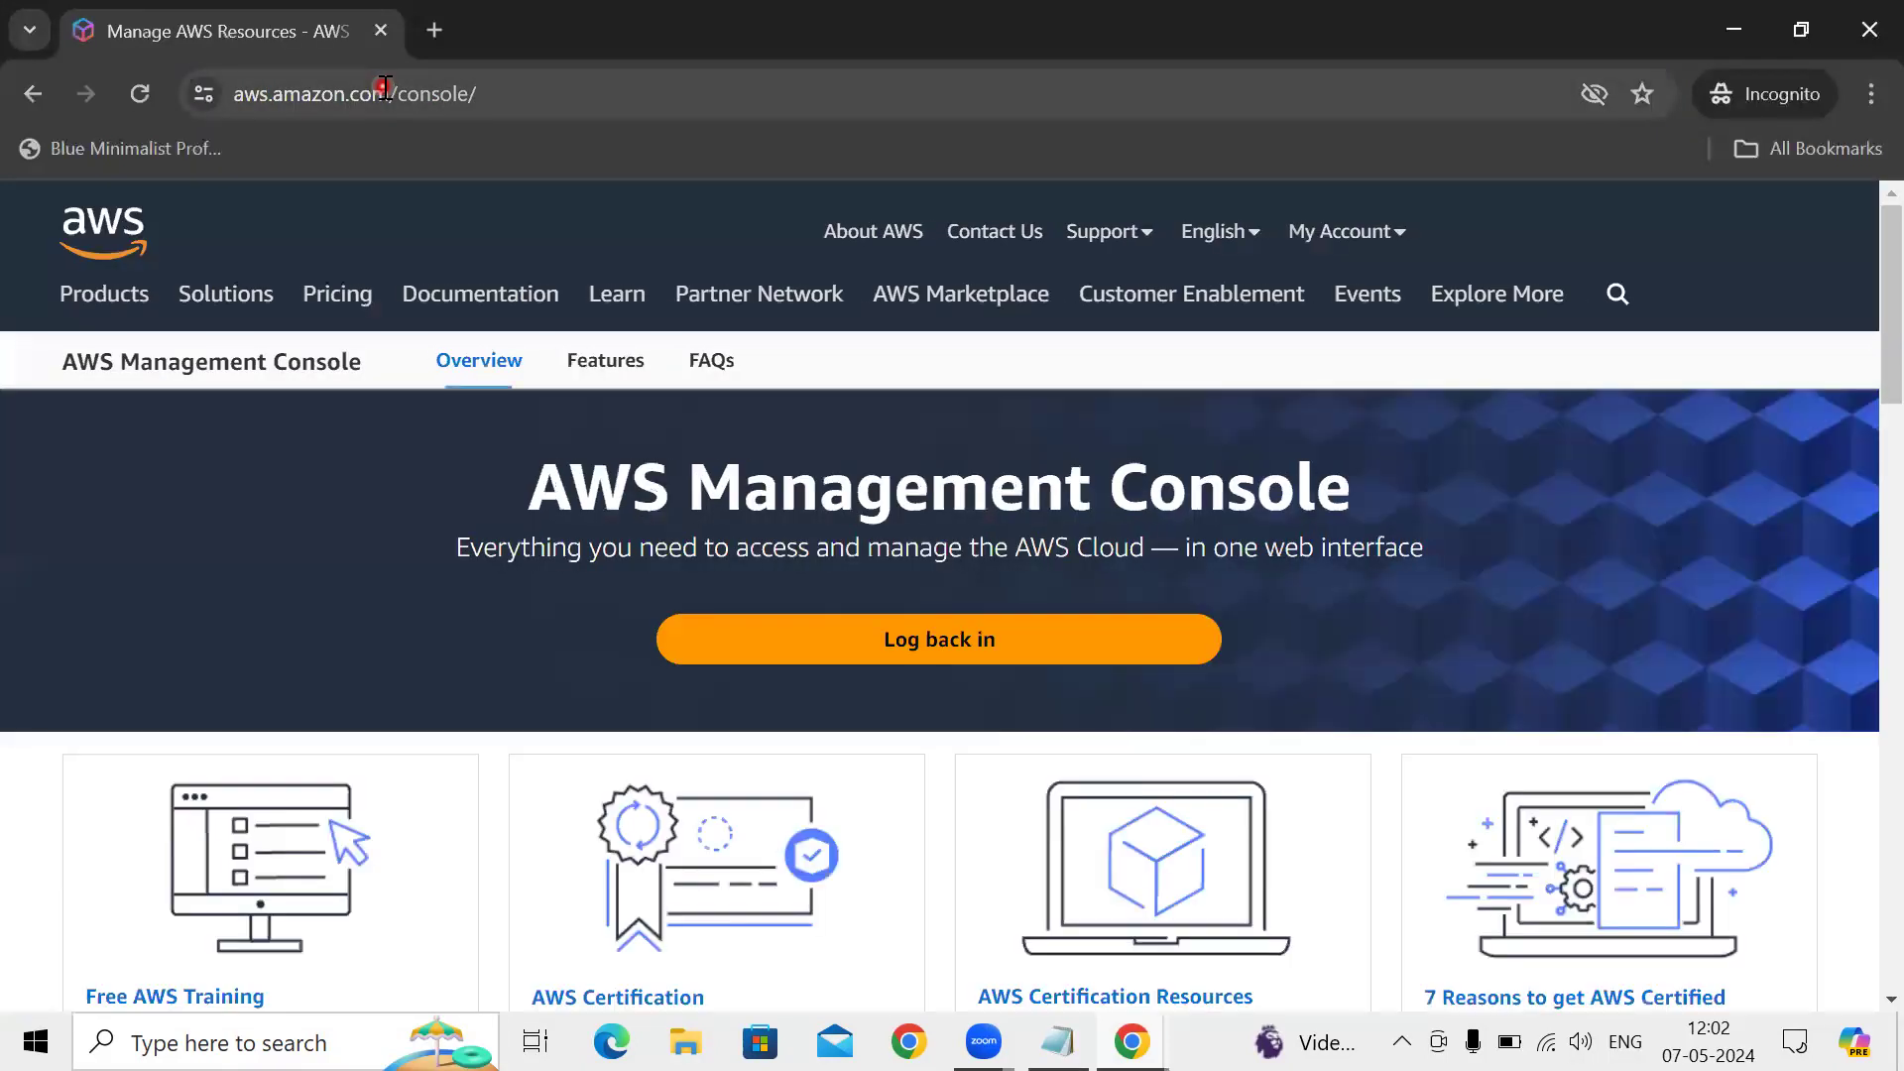
pyautogui.click(1476, 247)
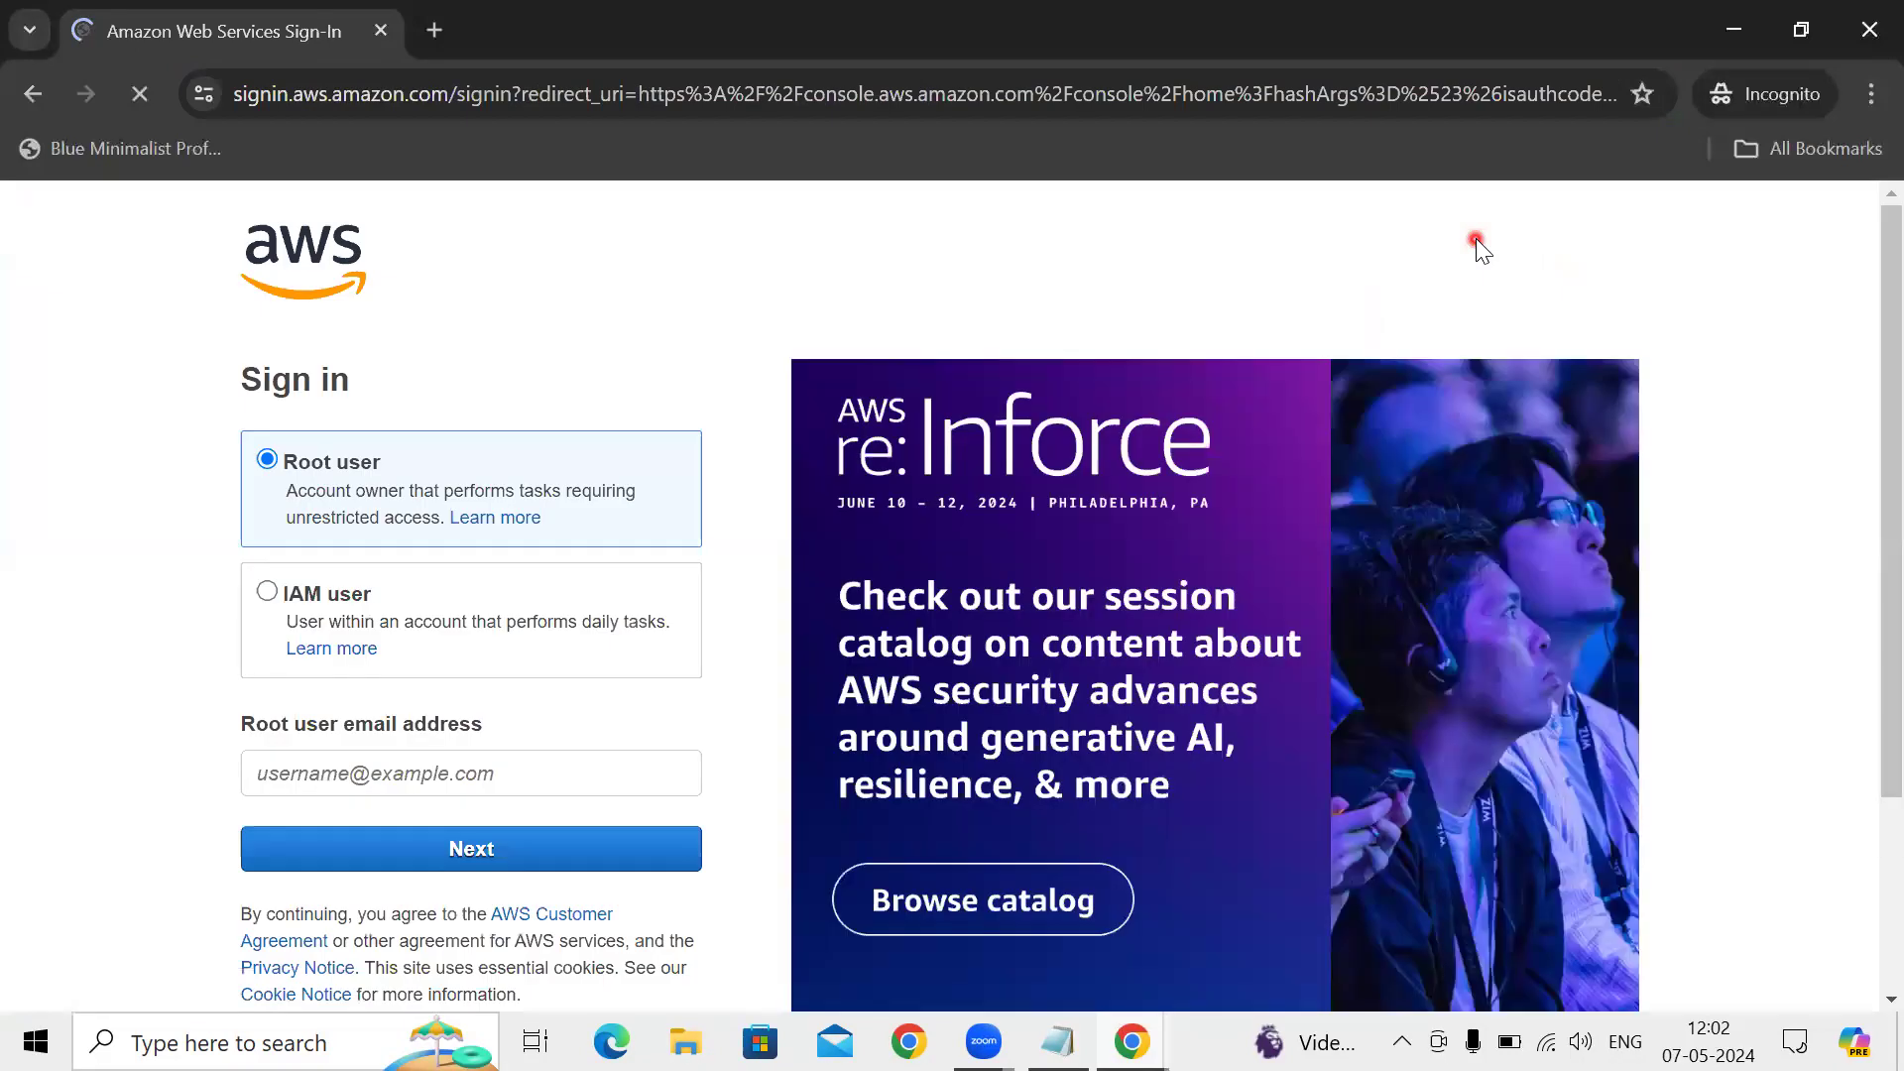
# Step: Choose IAM user sign-in, enter the account alias, and continue to the user name field
pyautogui.click(348, 619)
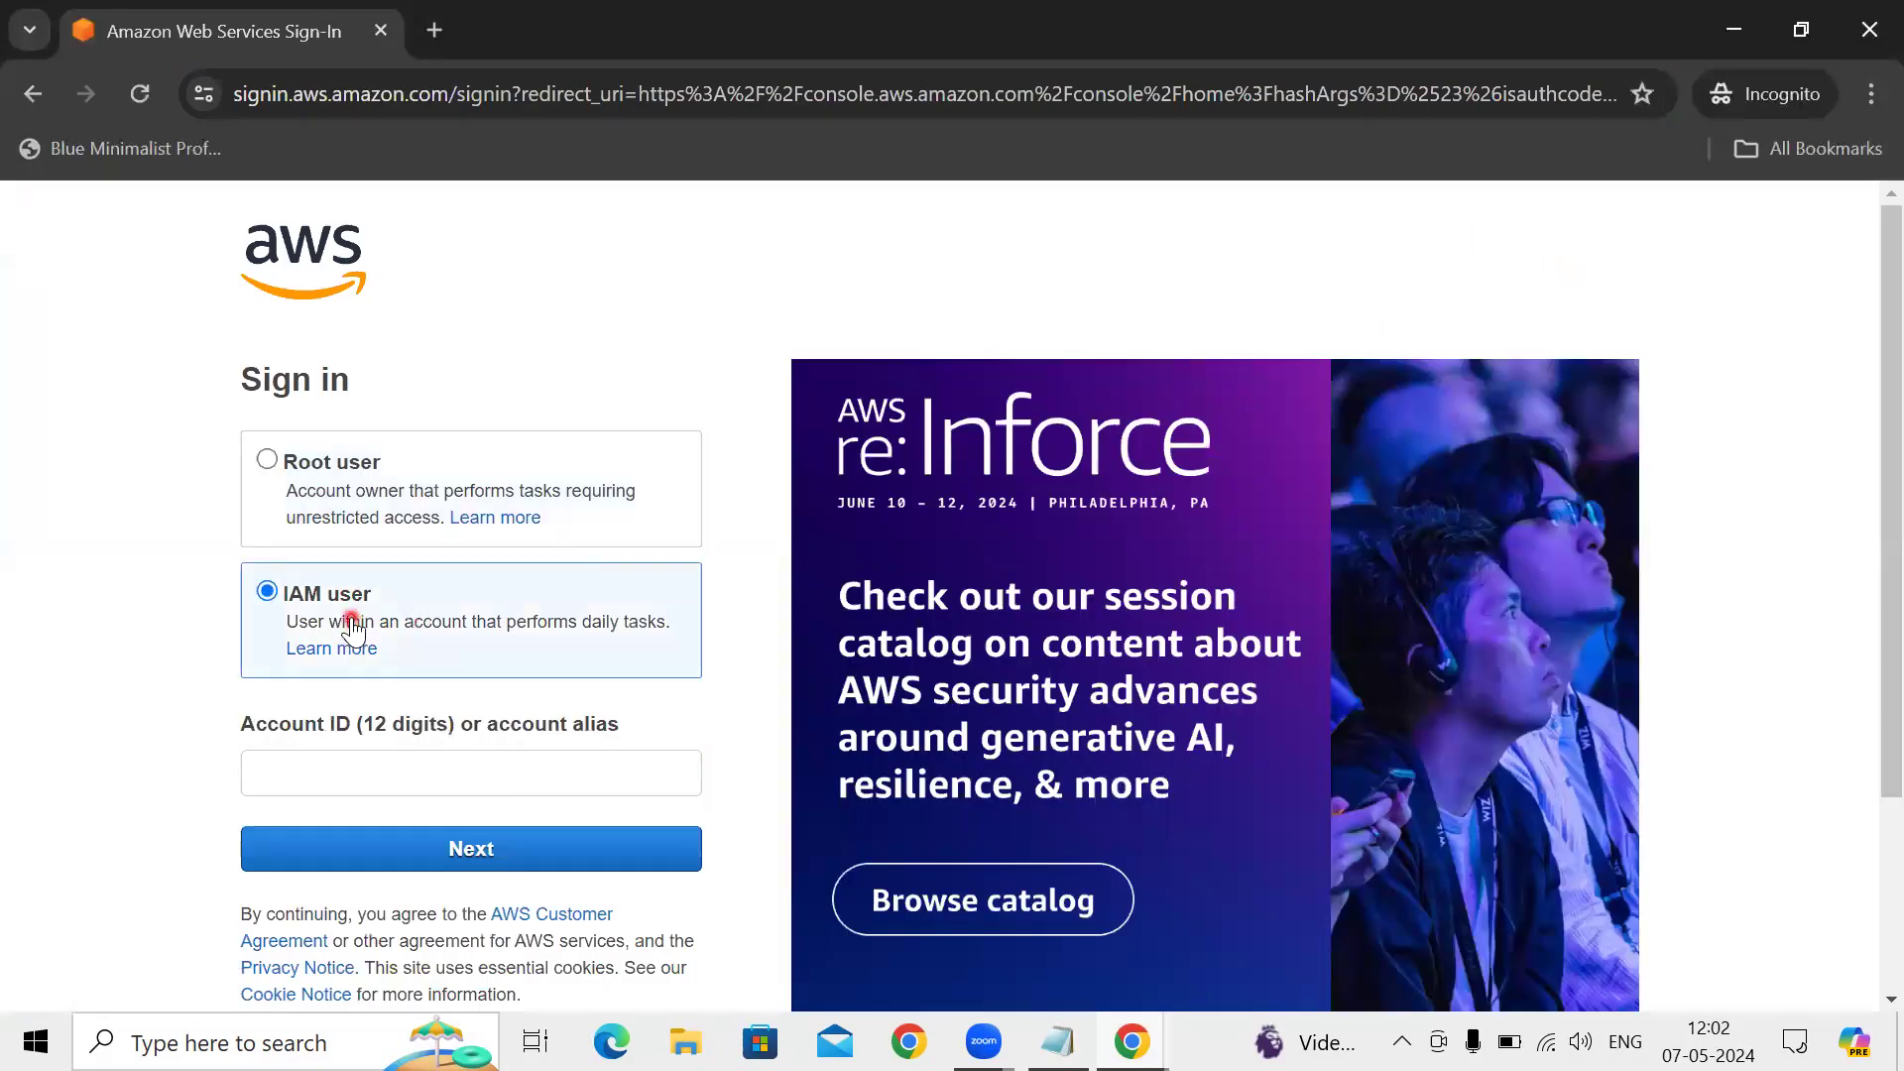
pyautogui.click(469, 774)
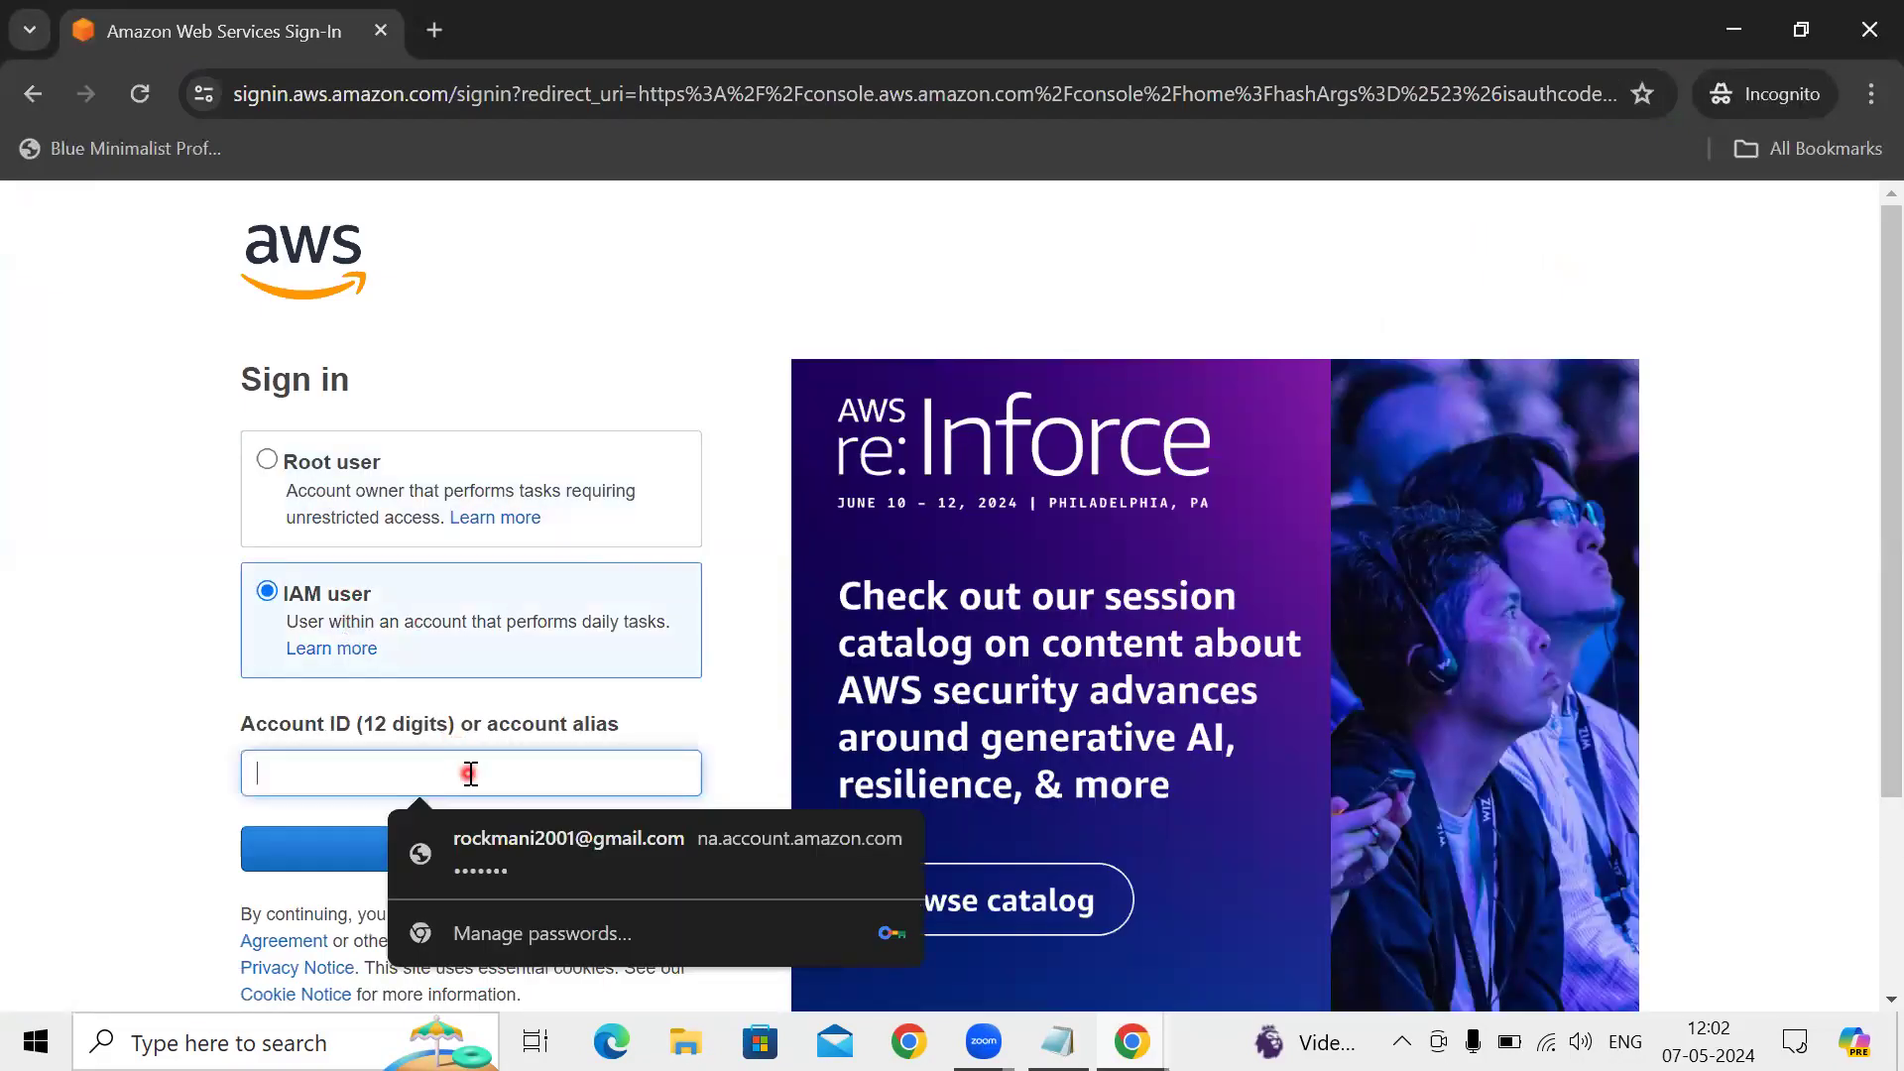
pyautogui.write('mani4')
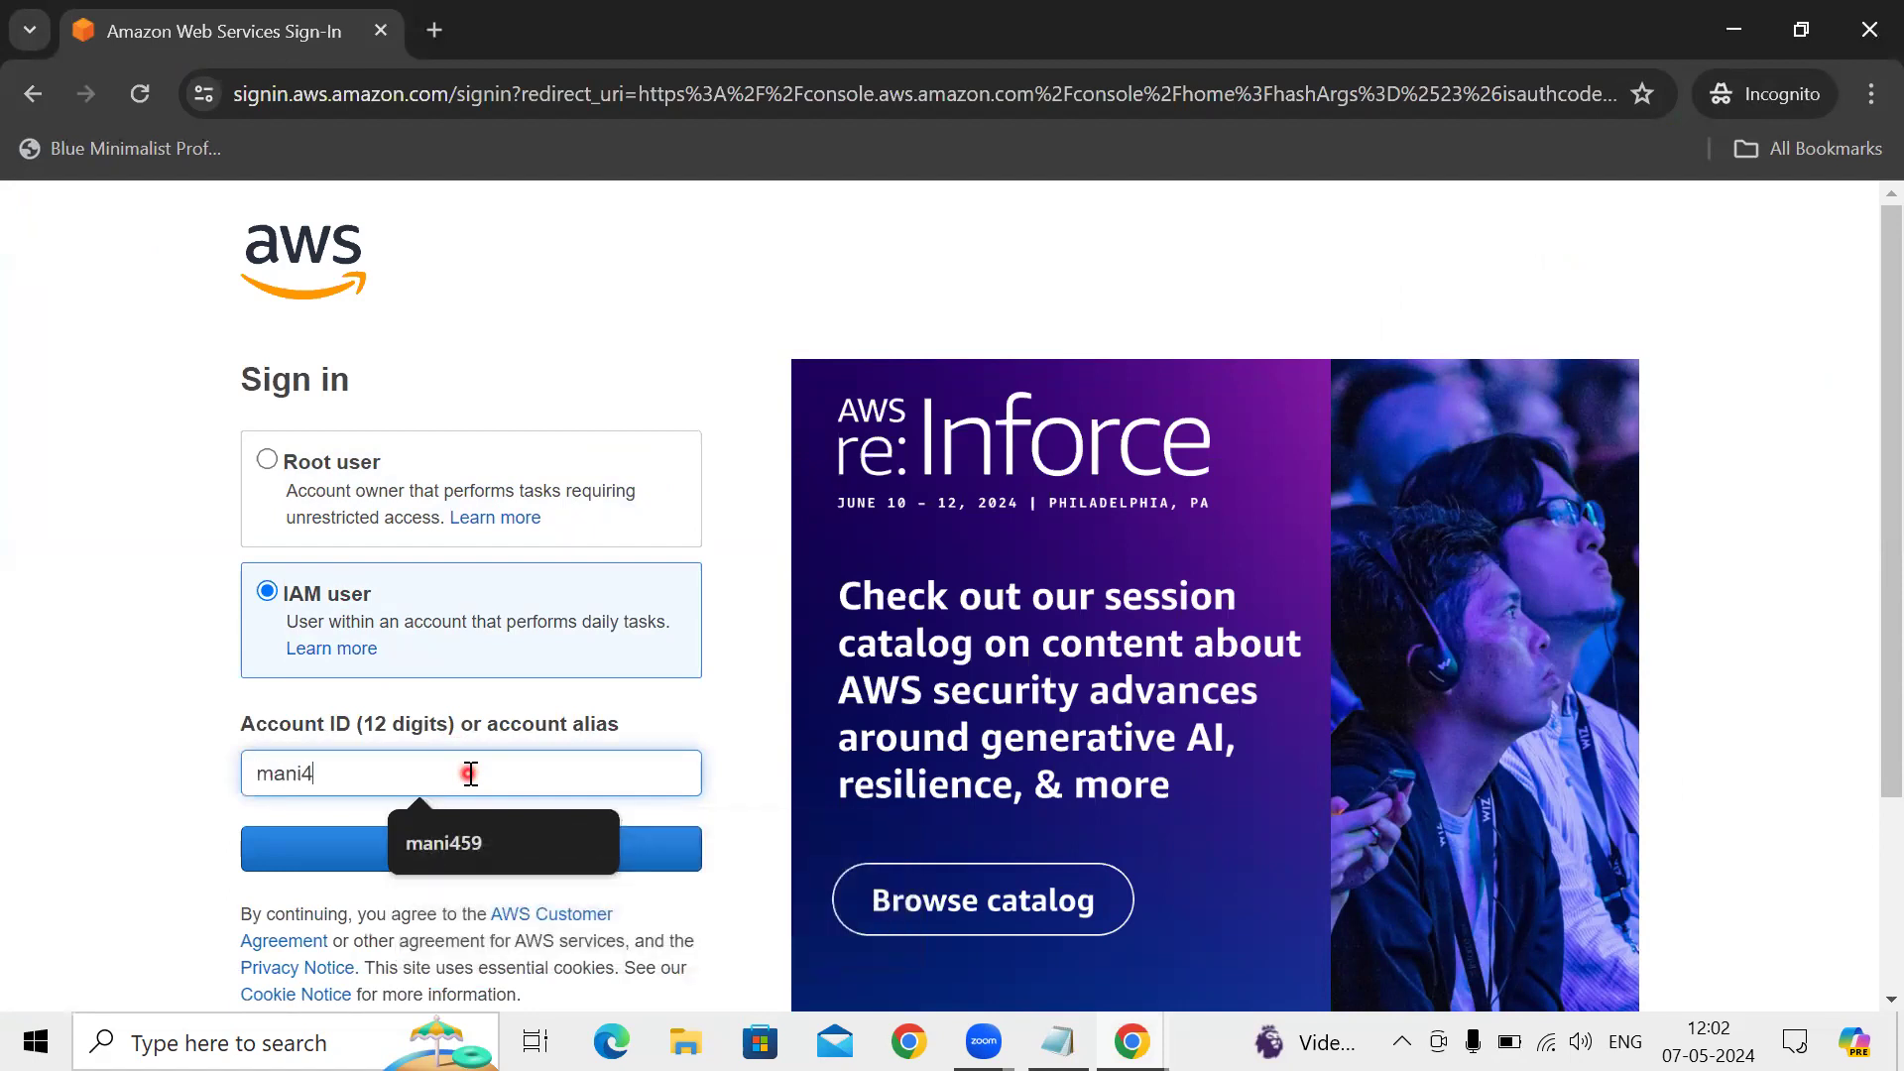
pyautogui.write('59')
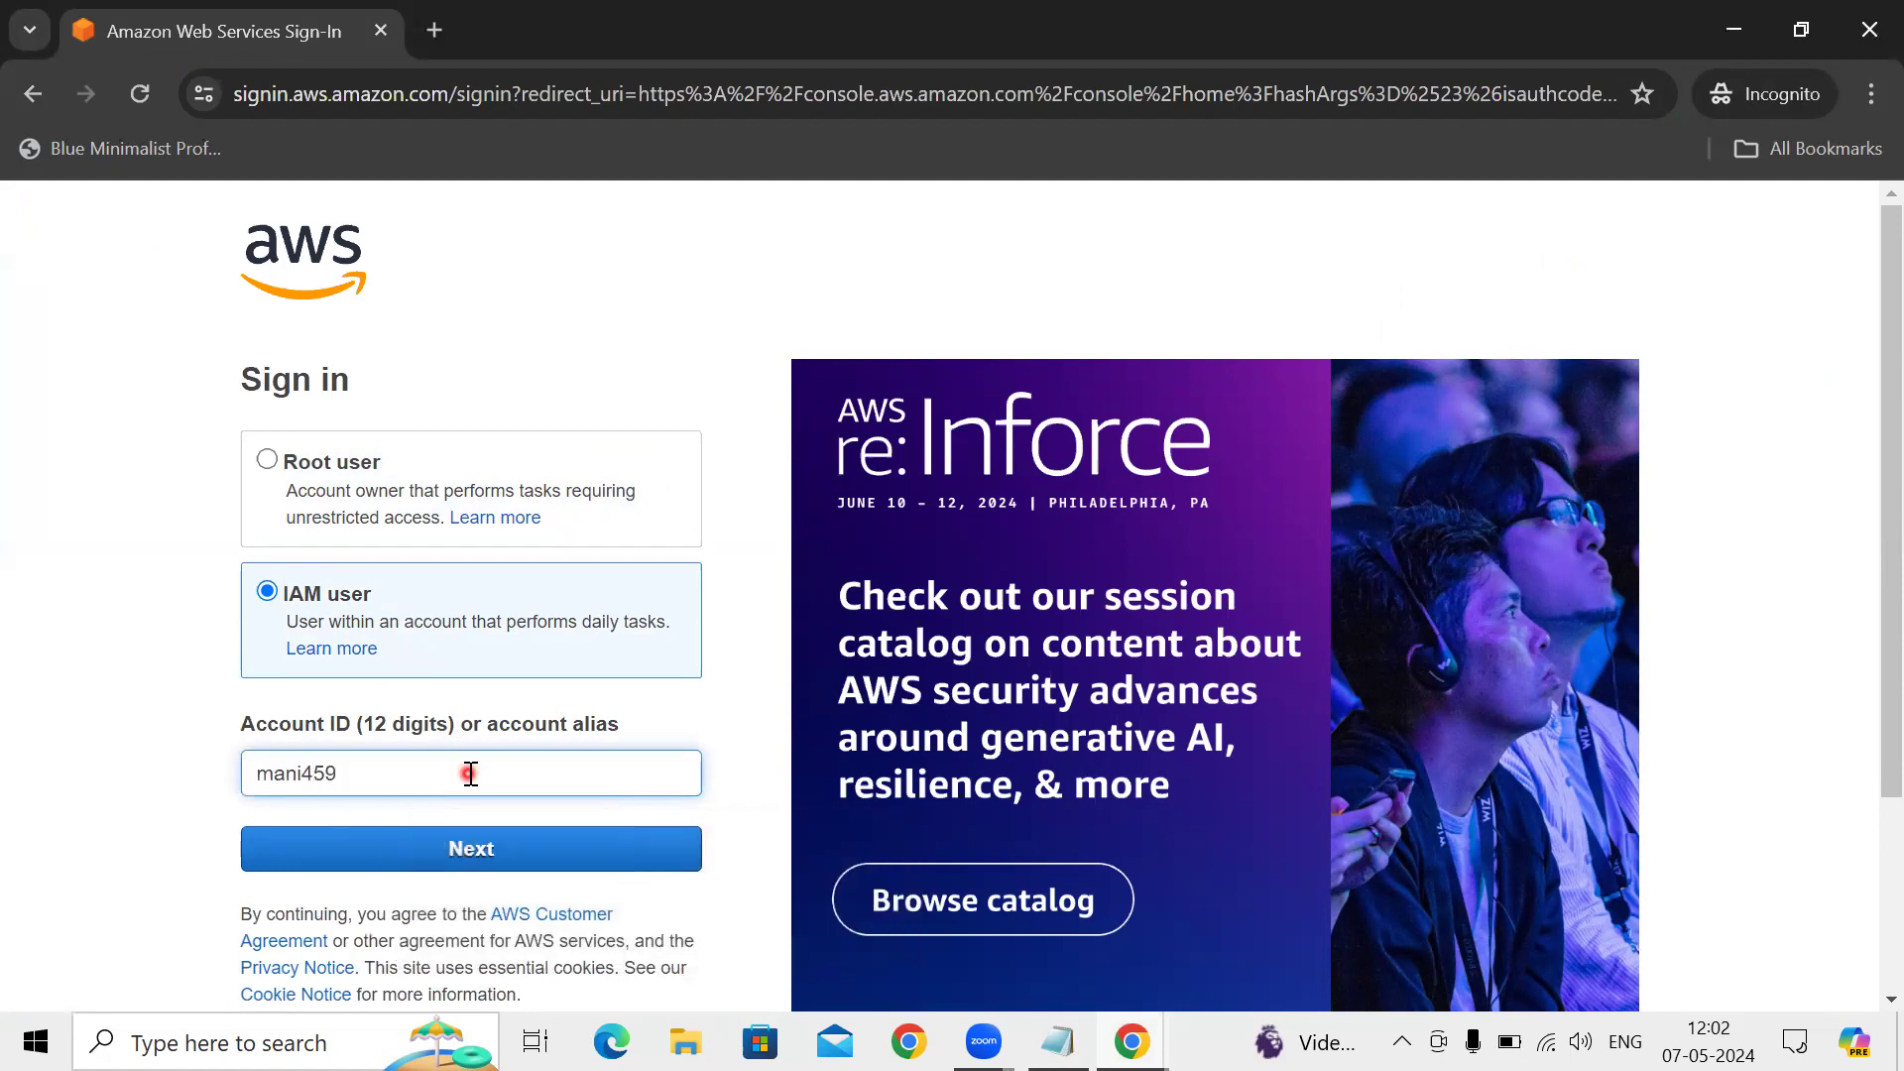
pyautogui.click(446, 851)
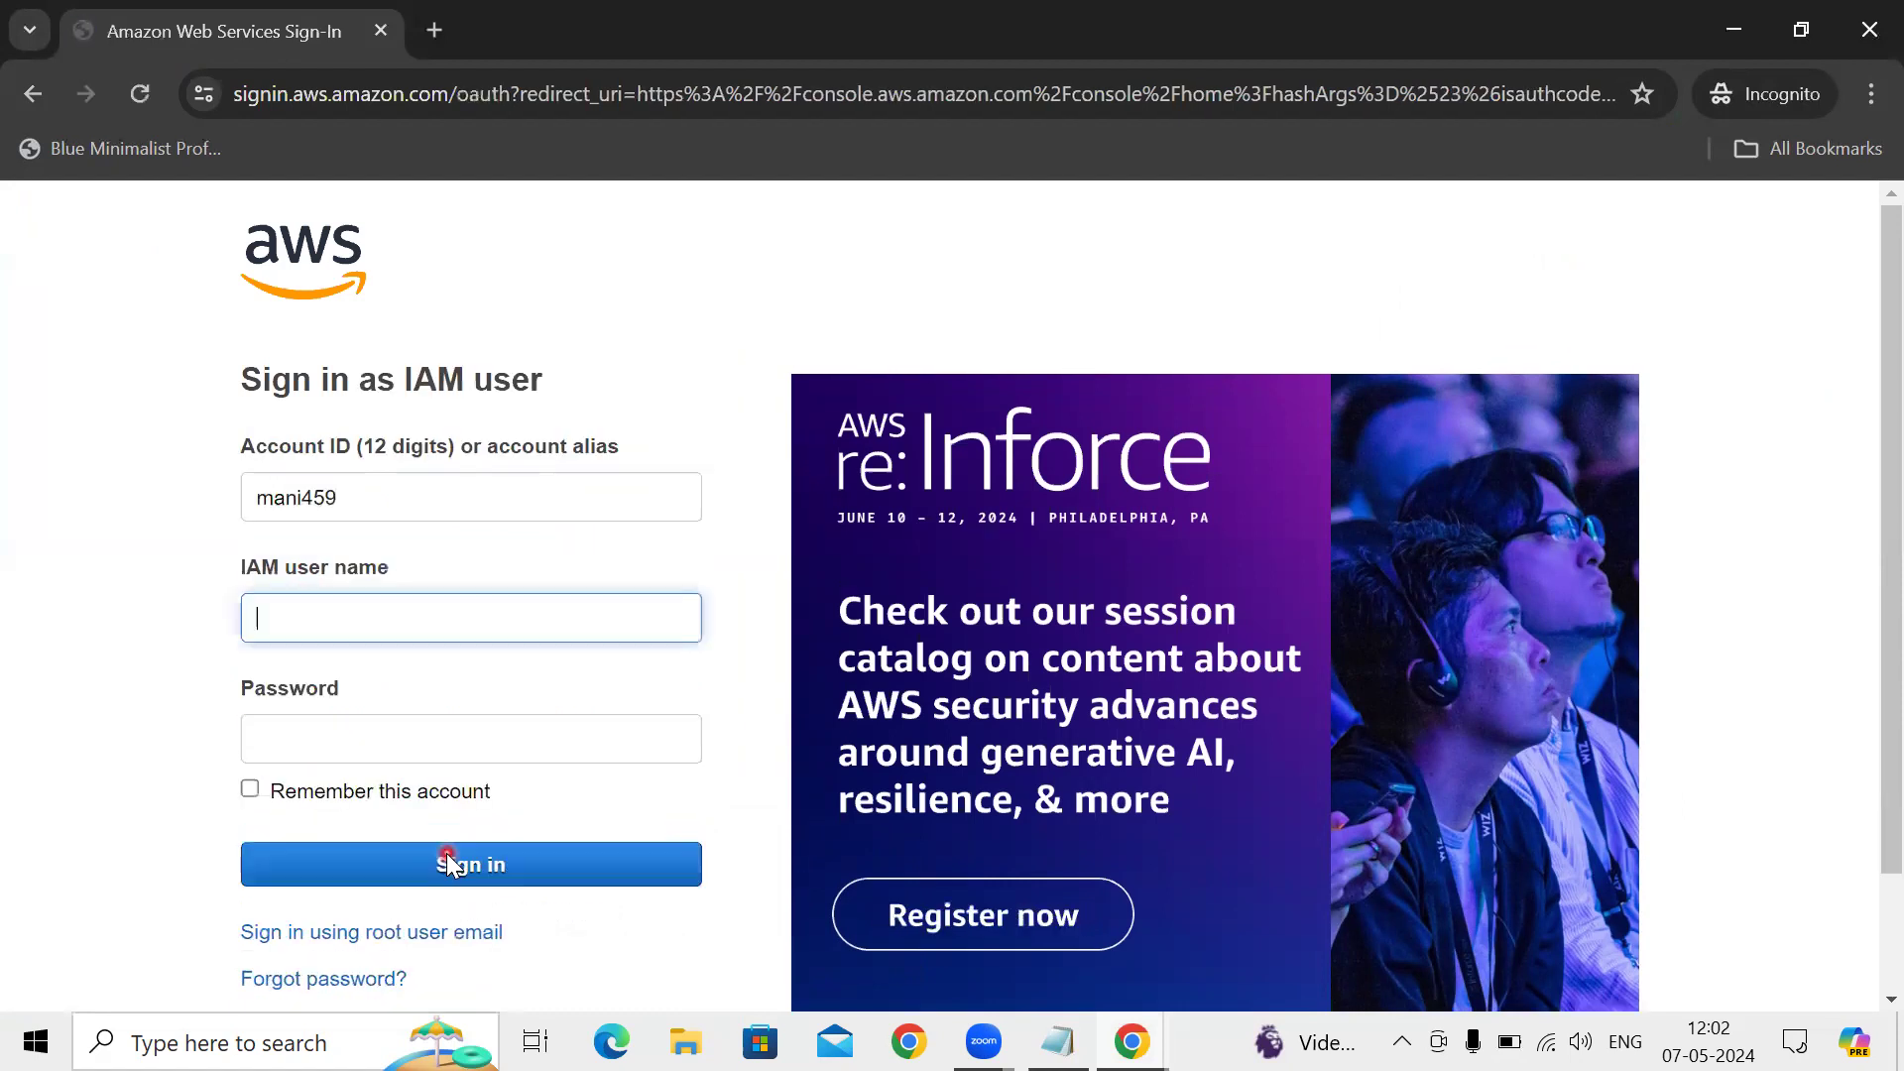
pyautogui.click(420, 619)
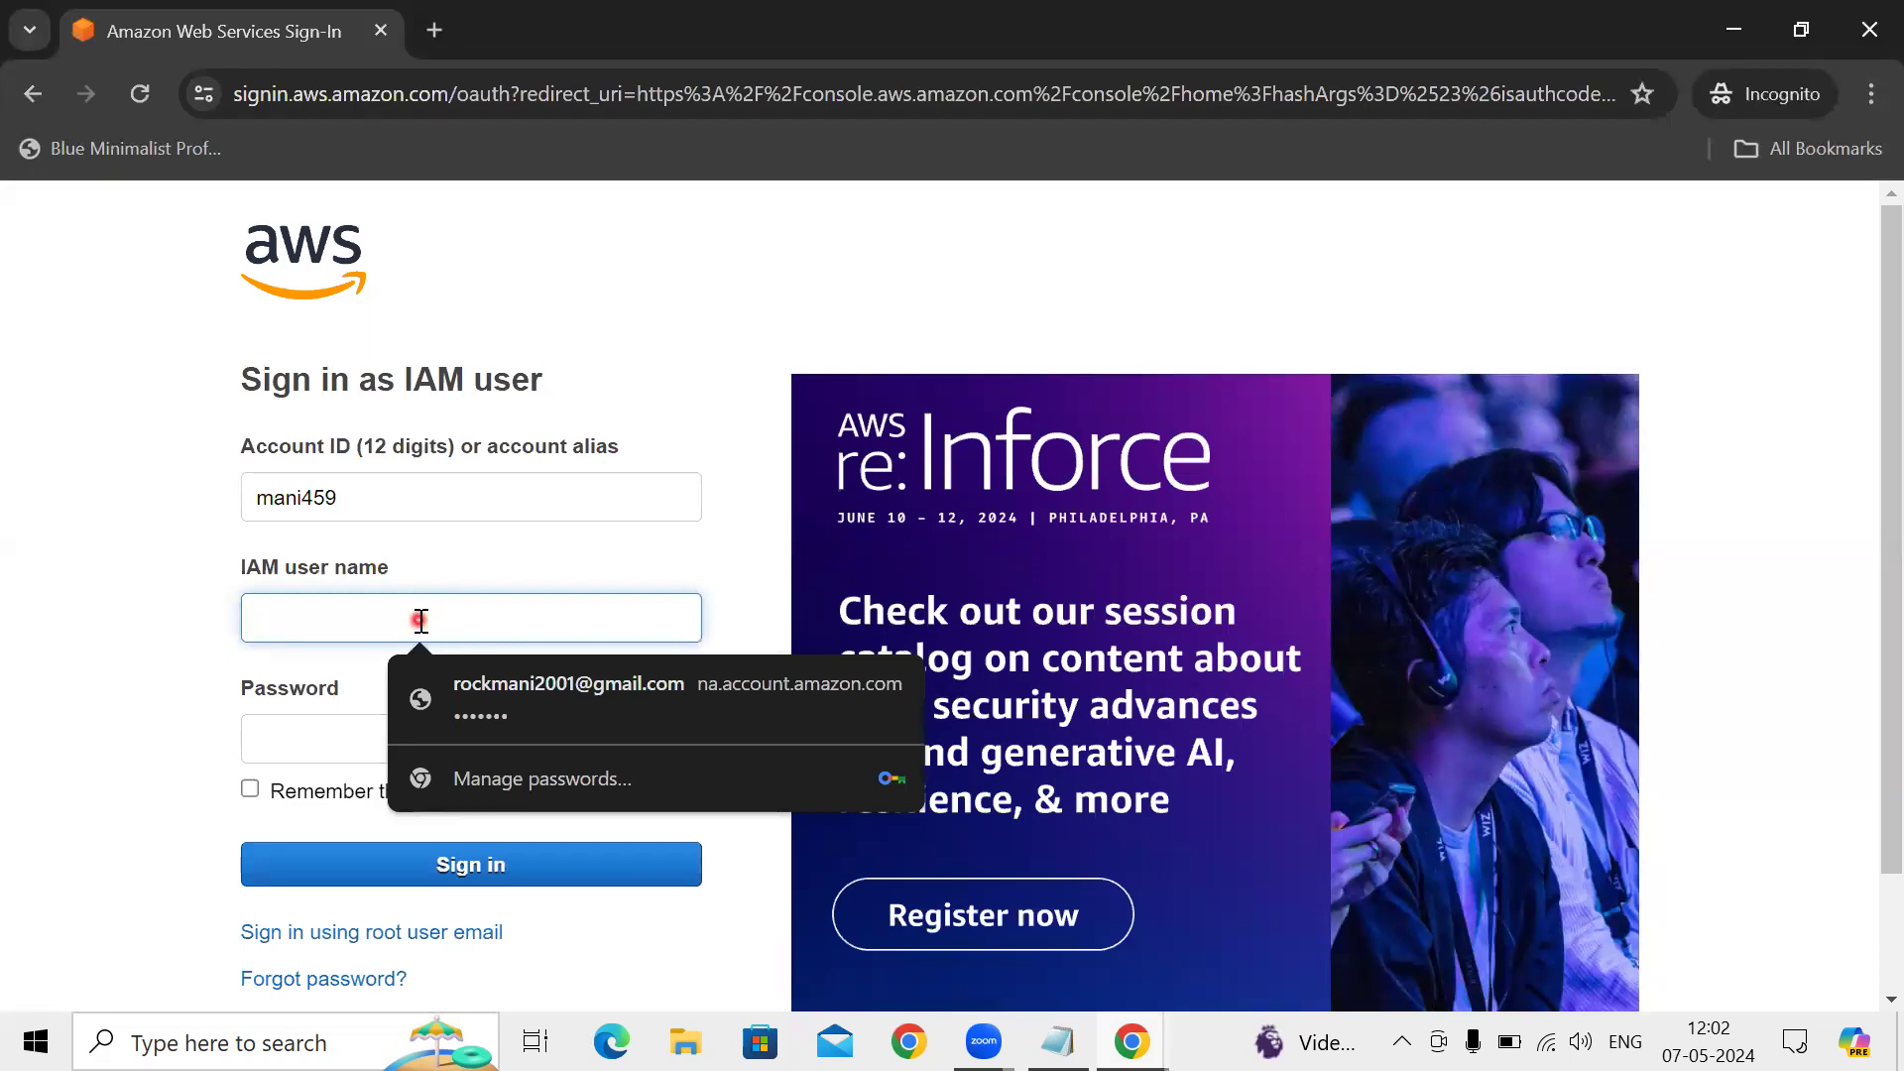
pyautogui.click(1132, 1041)
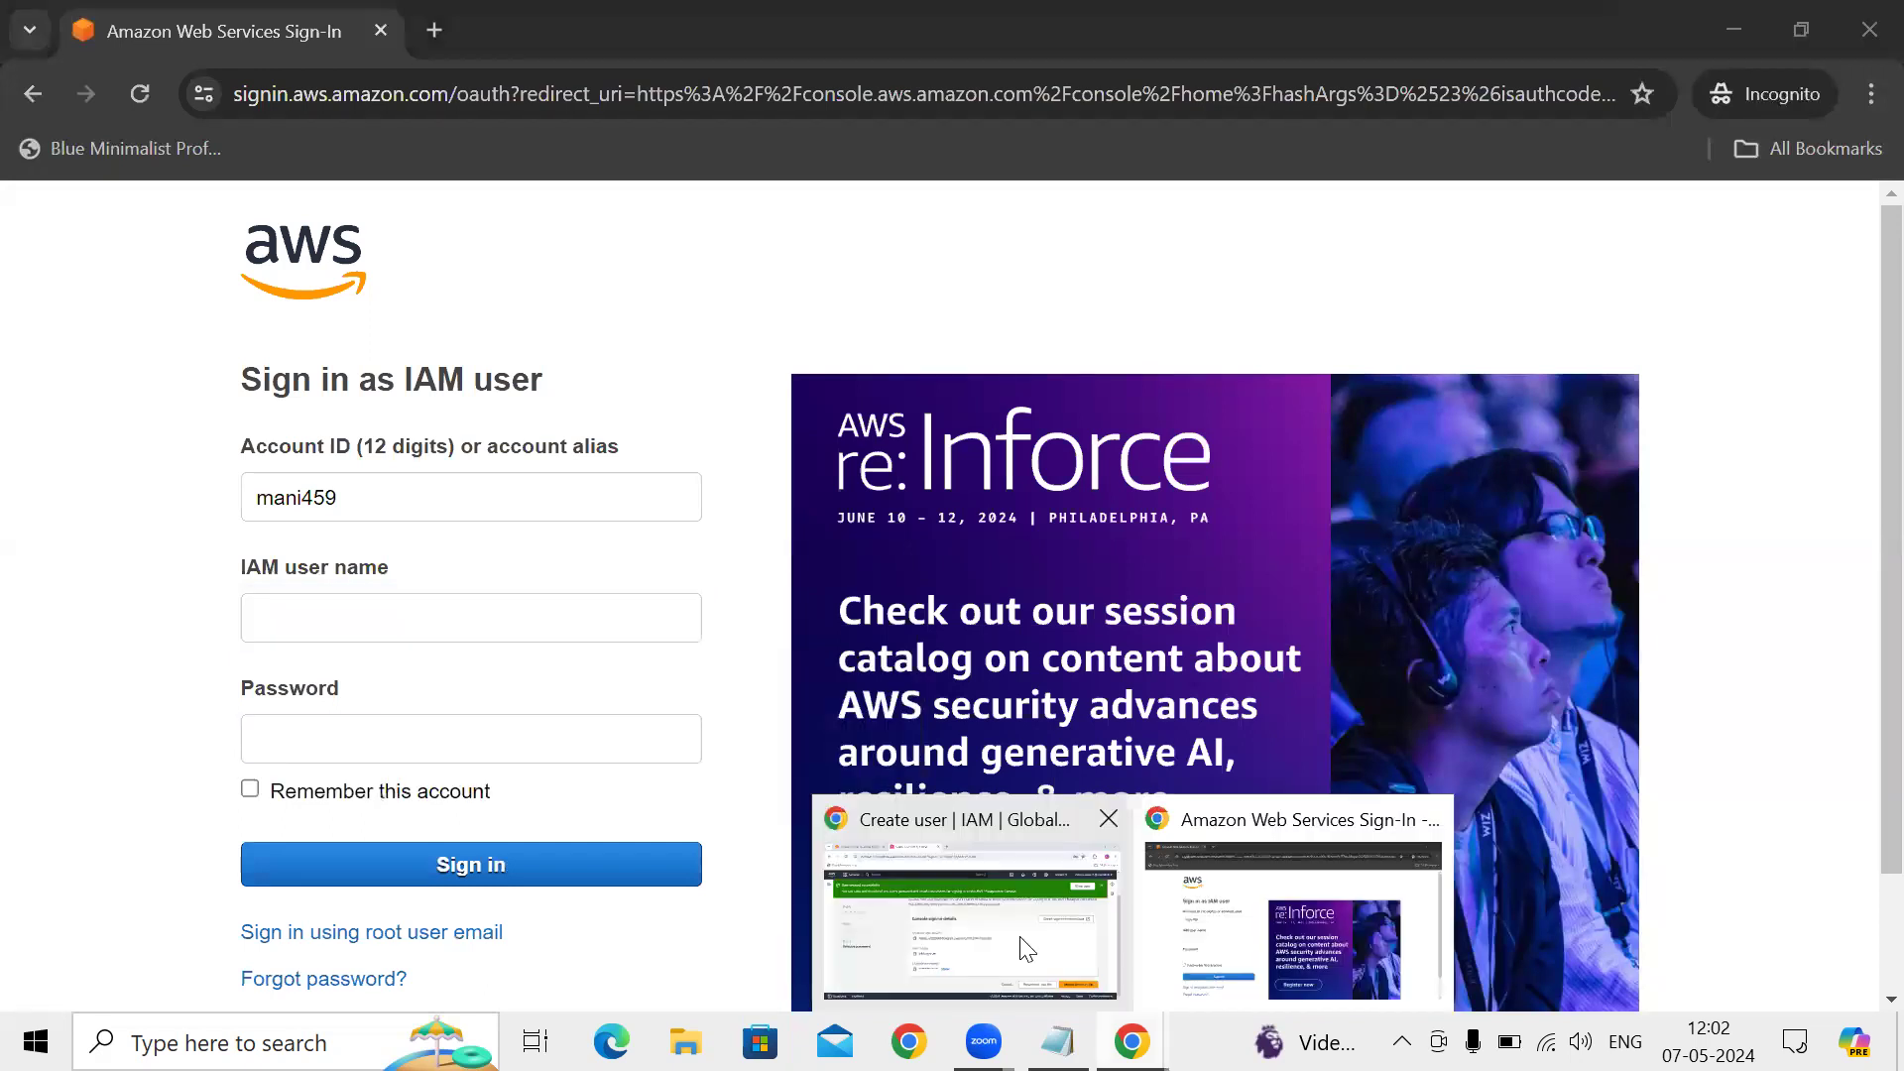
# Step: Copy the user name s3denyuser from the confirmation page into the sign-in user name field
pyautogui.click(1026, 949)
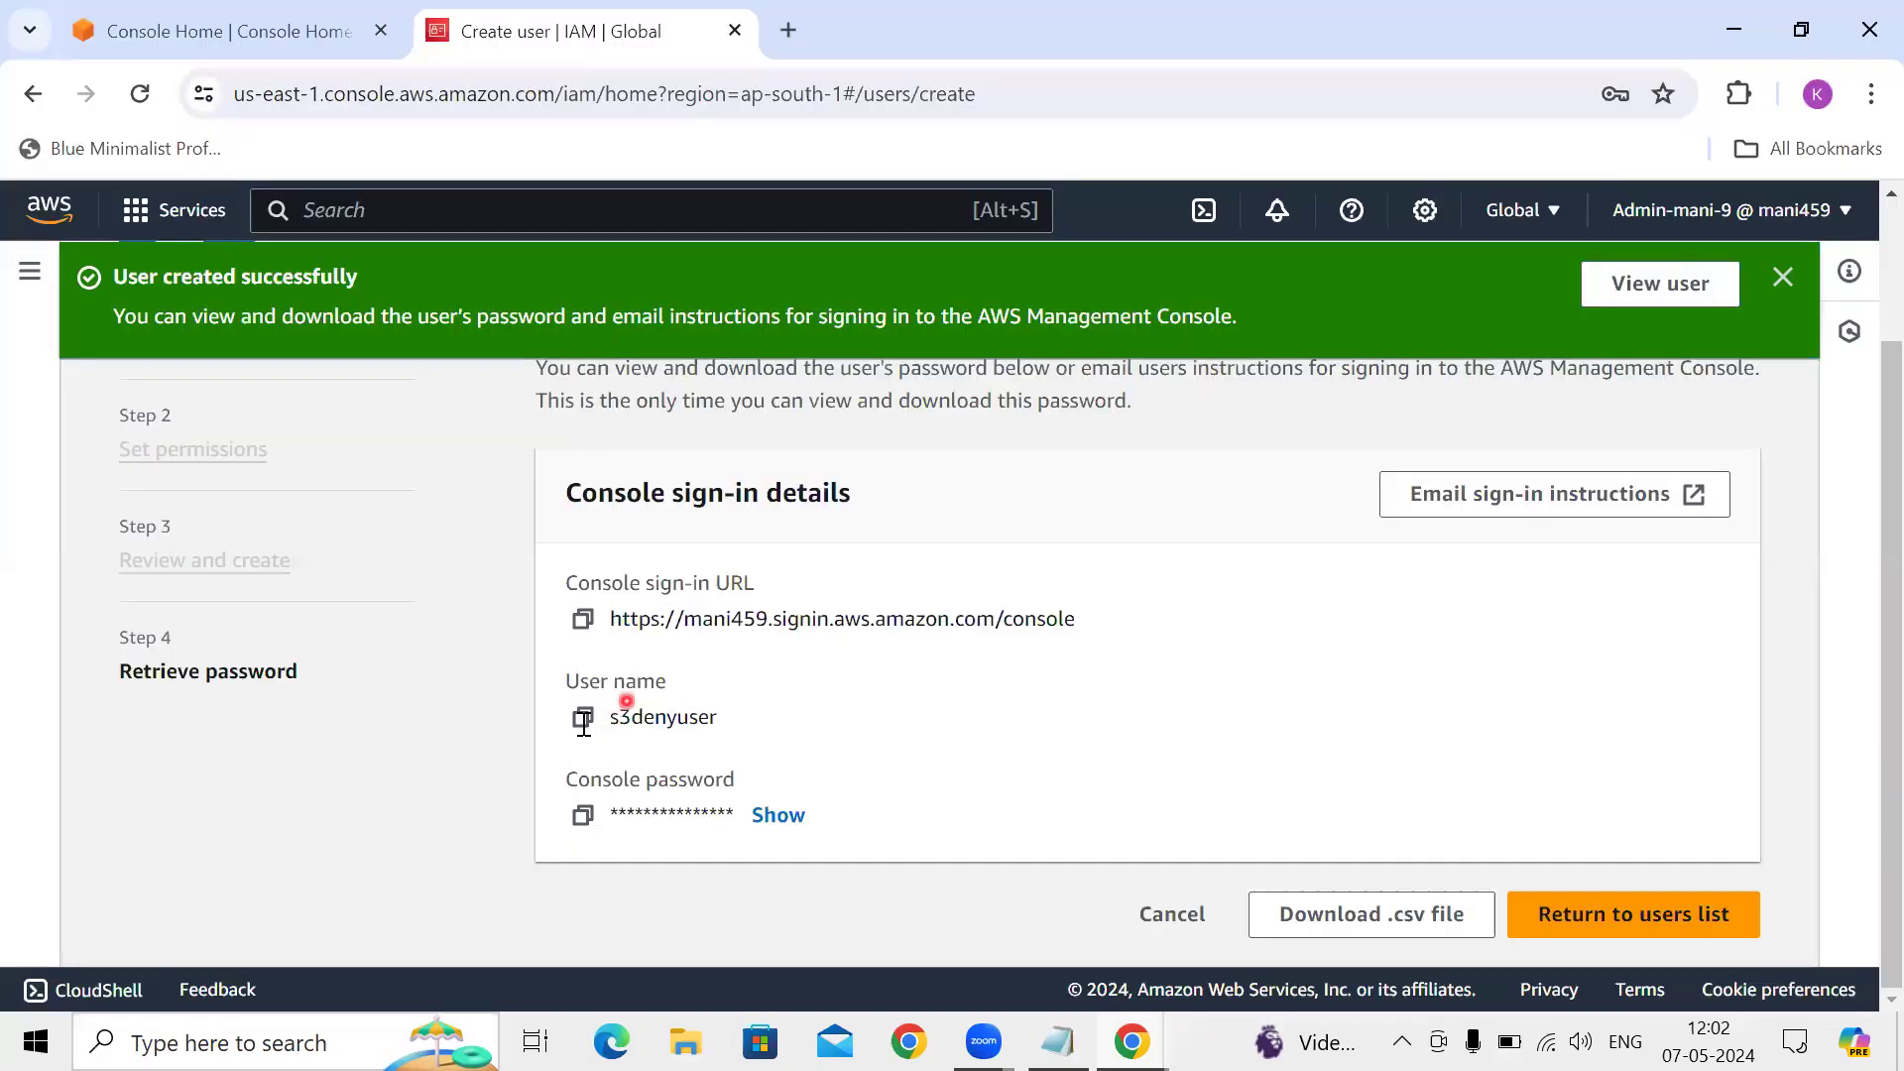
pyautogui.click(583, 719)
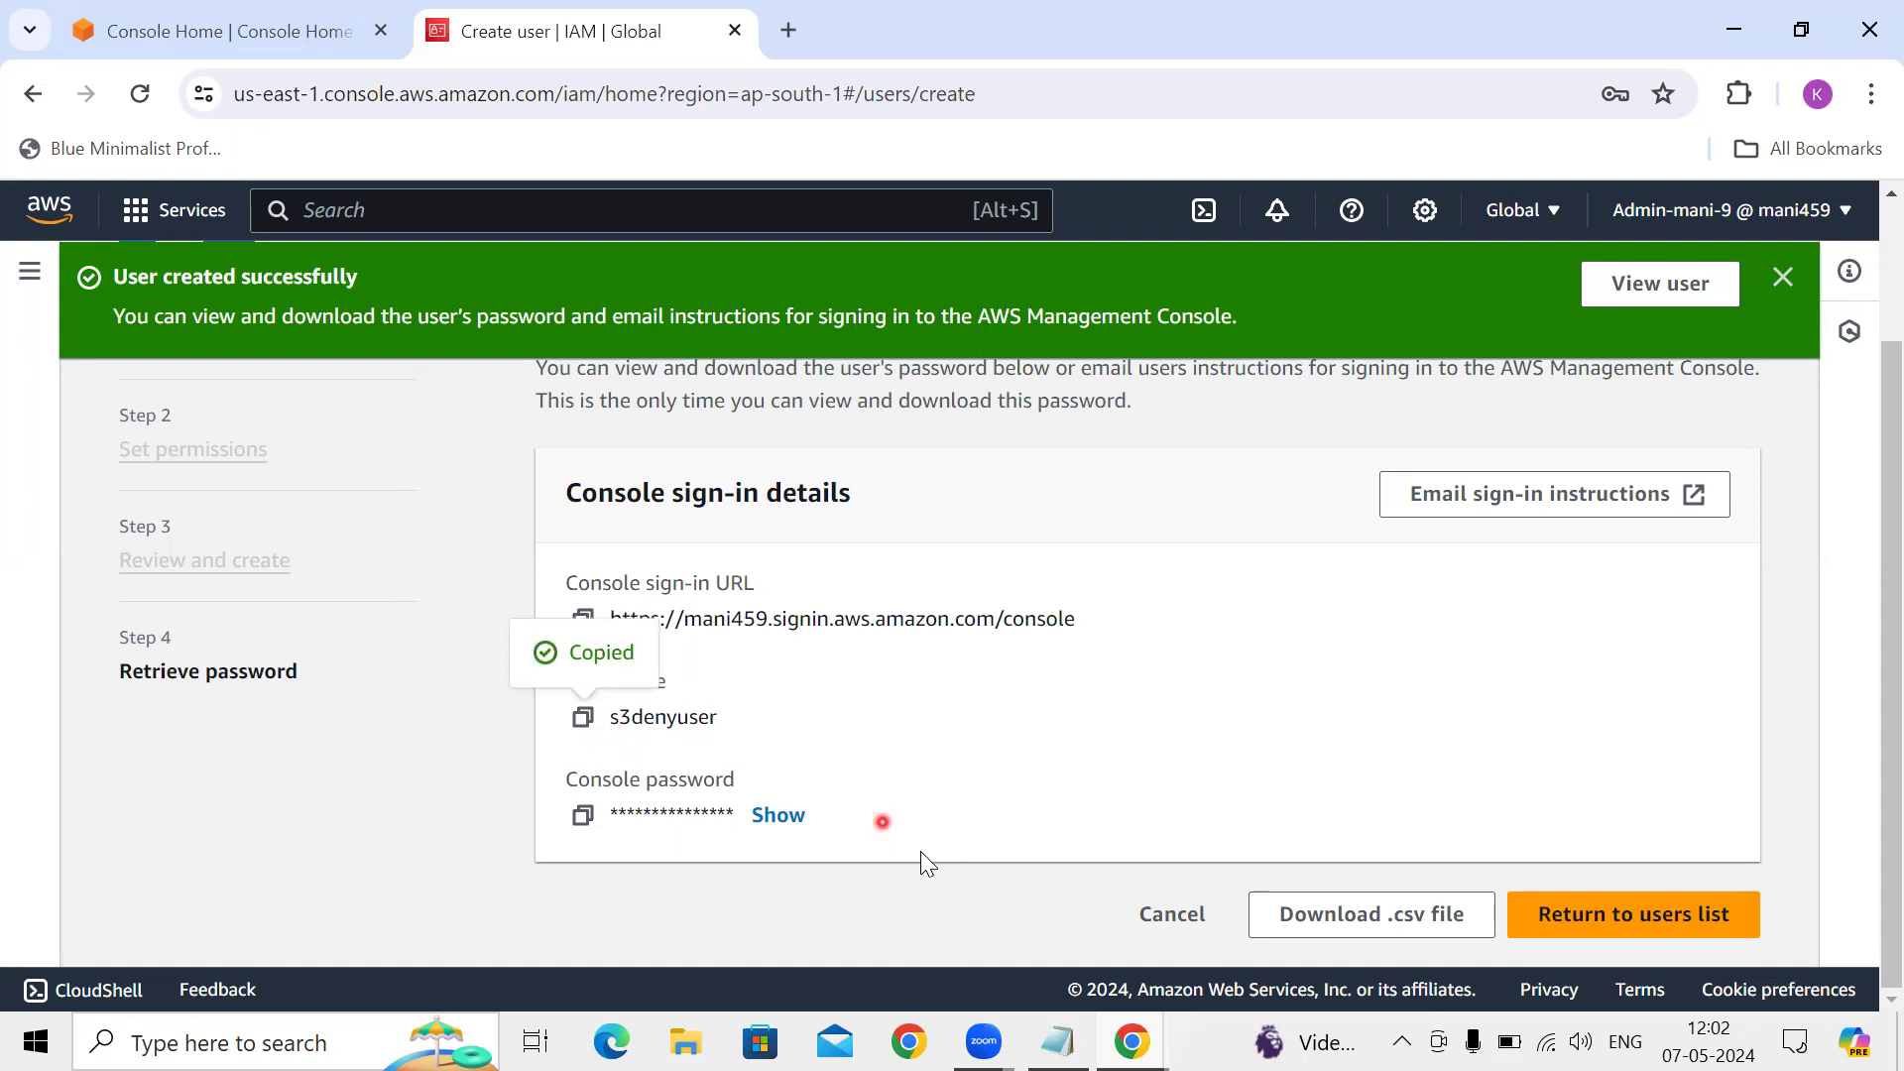
pyautogui.moveTo(1131, 1042)
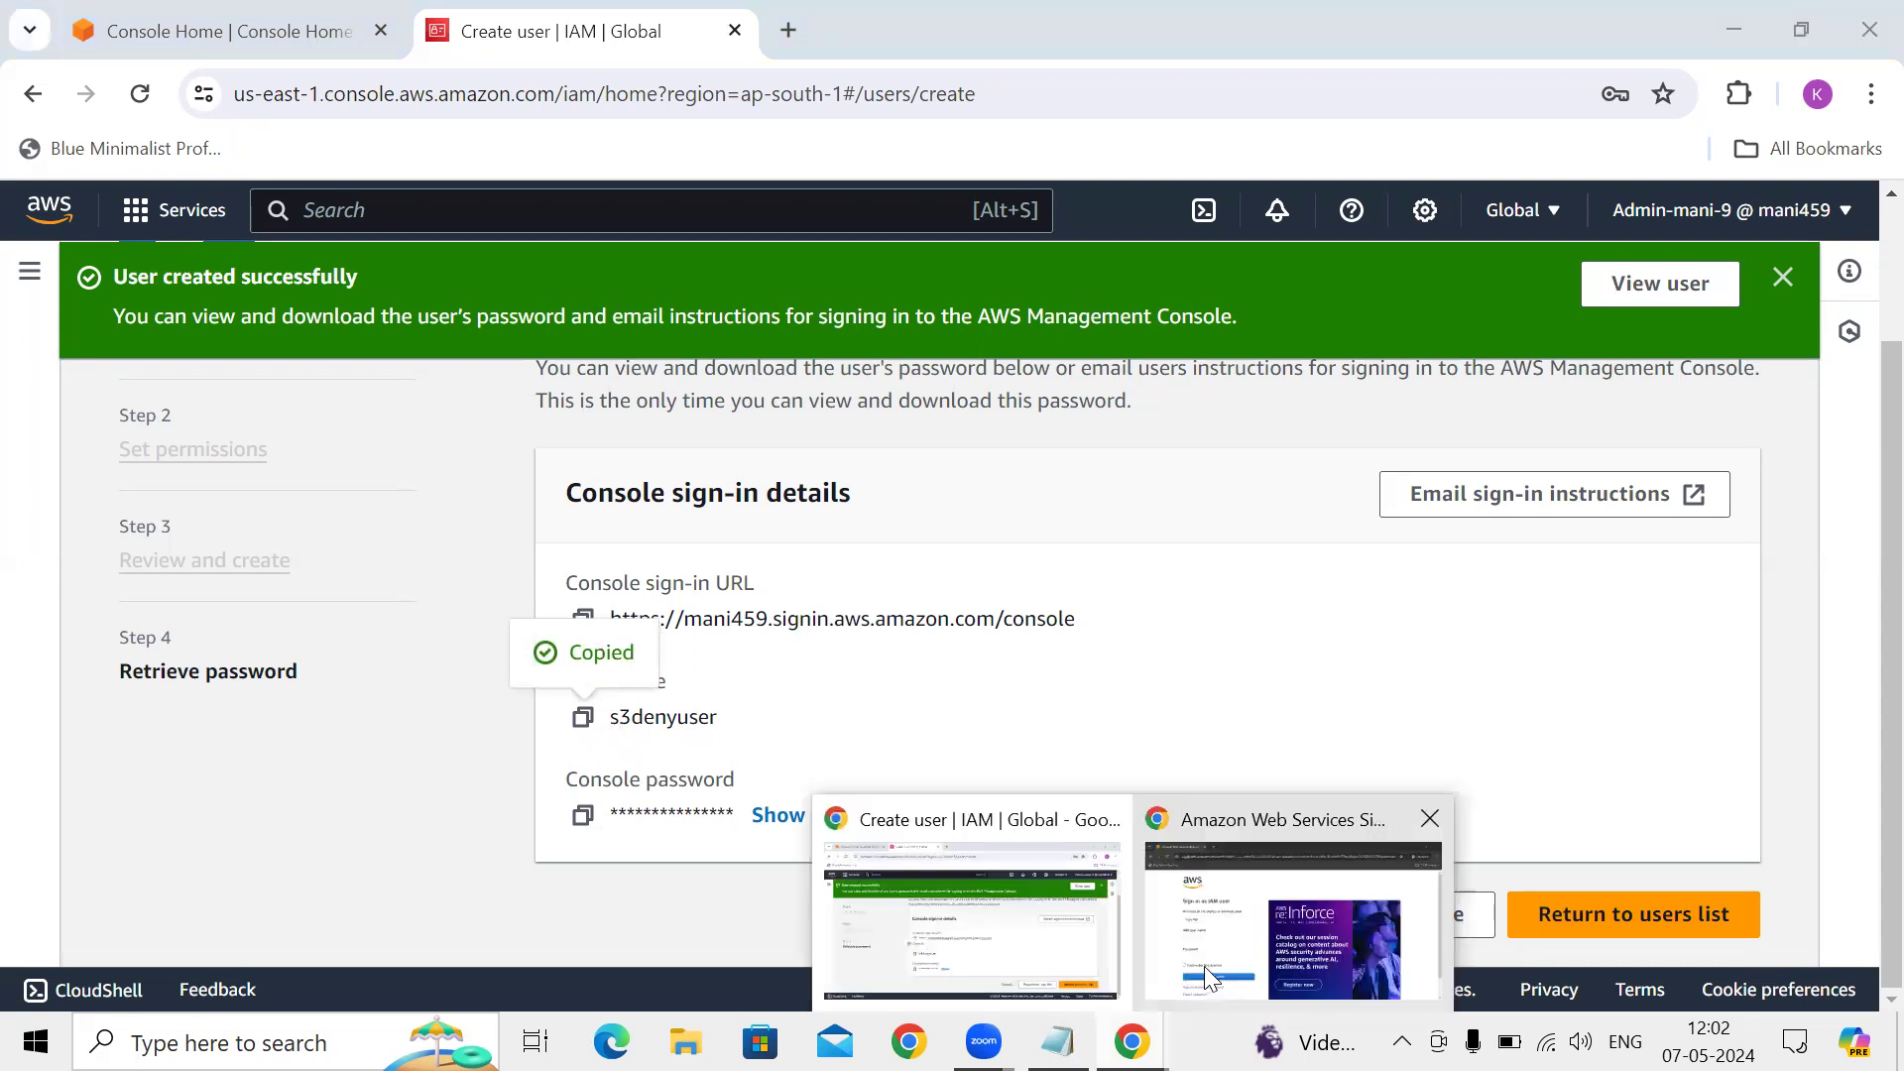
pyautogui.click(334, 625)
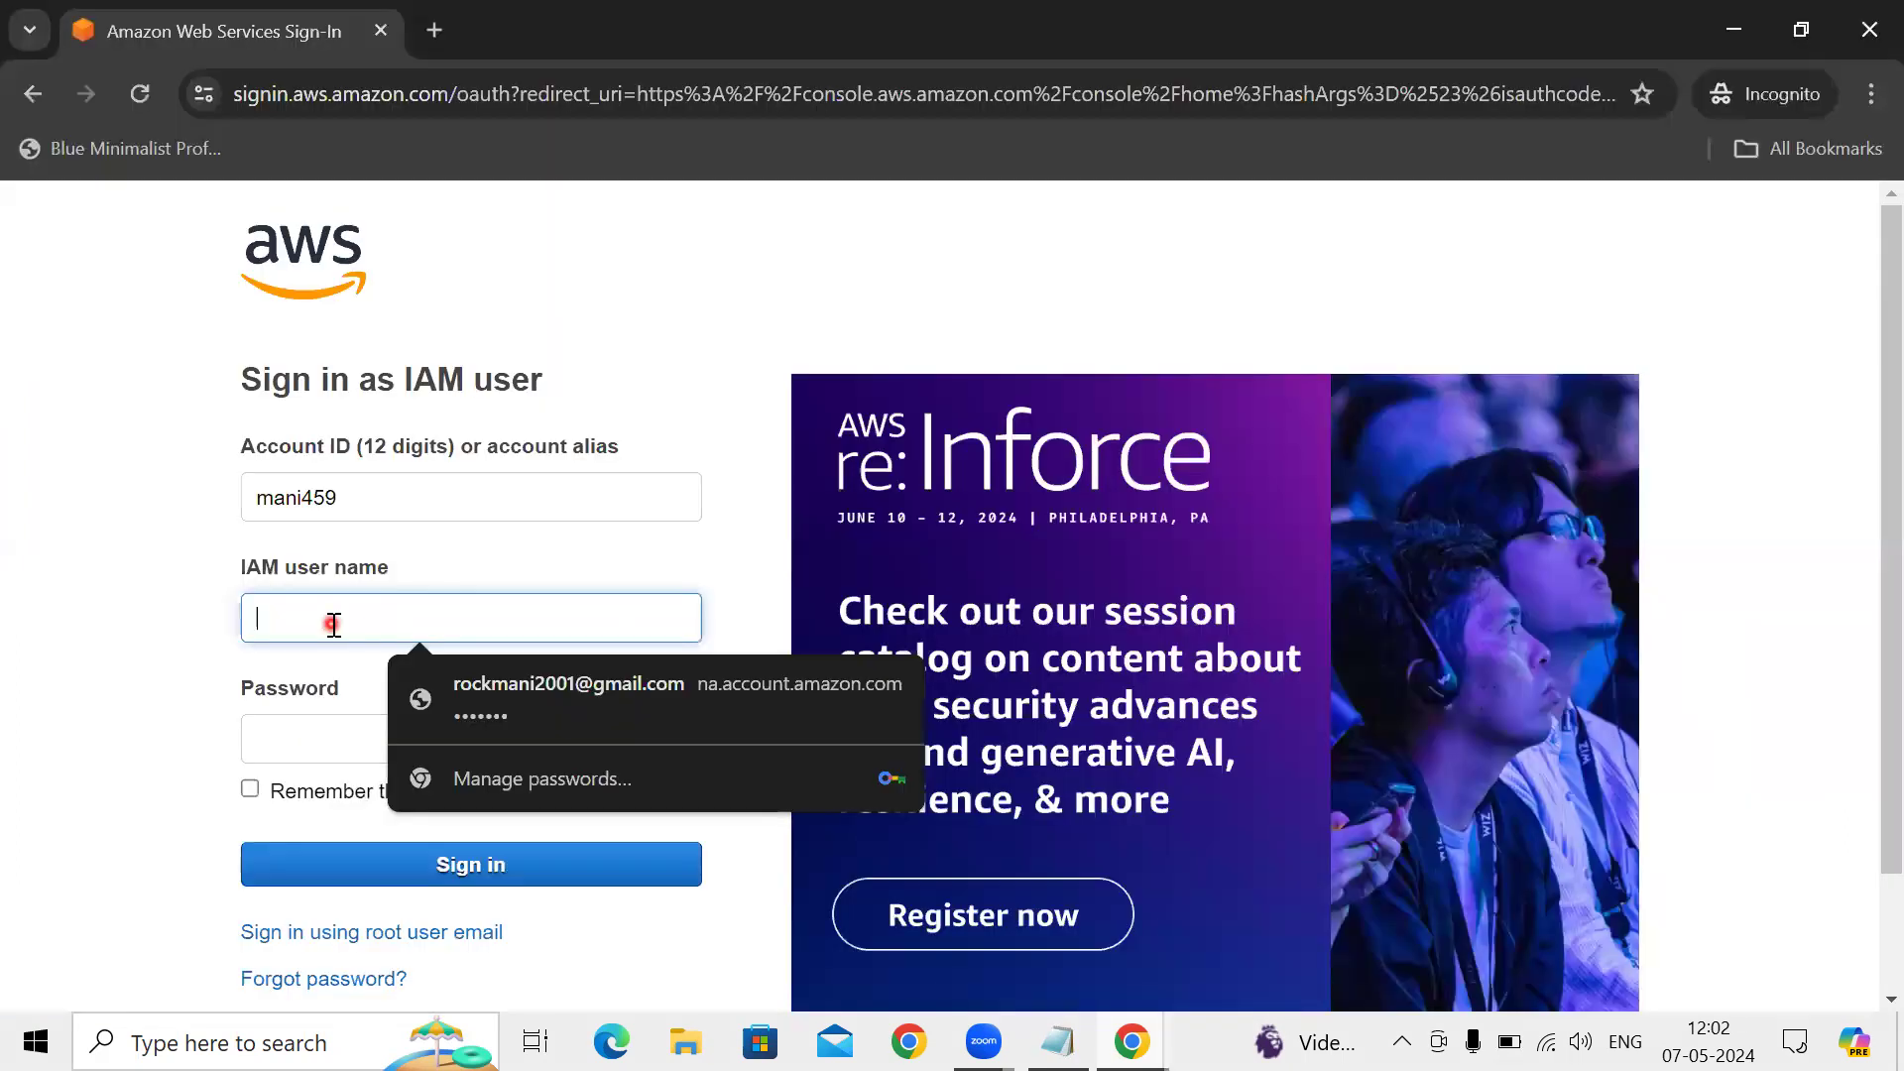
pyautogui.hotkey('ctrl', 'v')
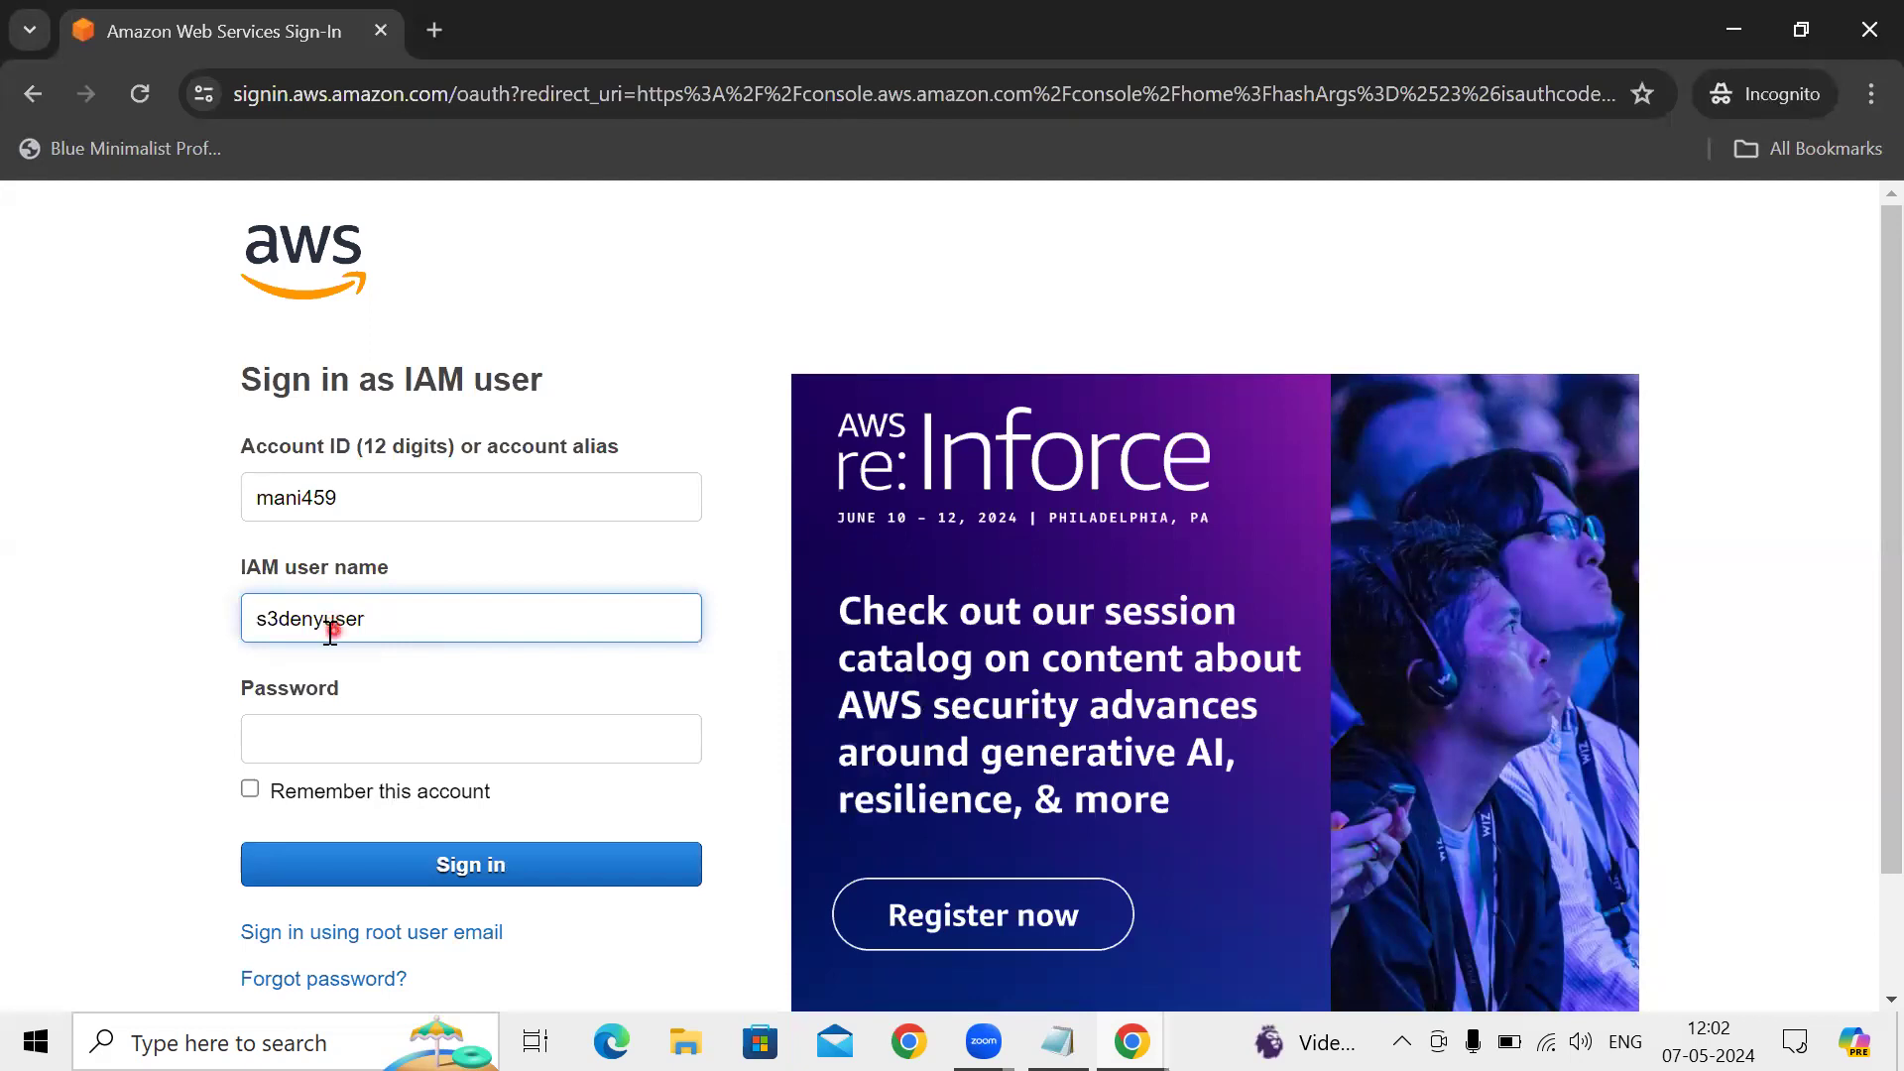
pyautogui.moveTo(264, 615); pyautogui.dragTo(381, 627)
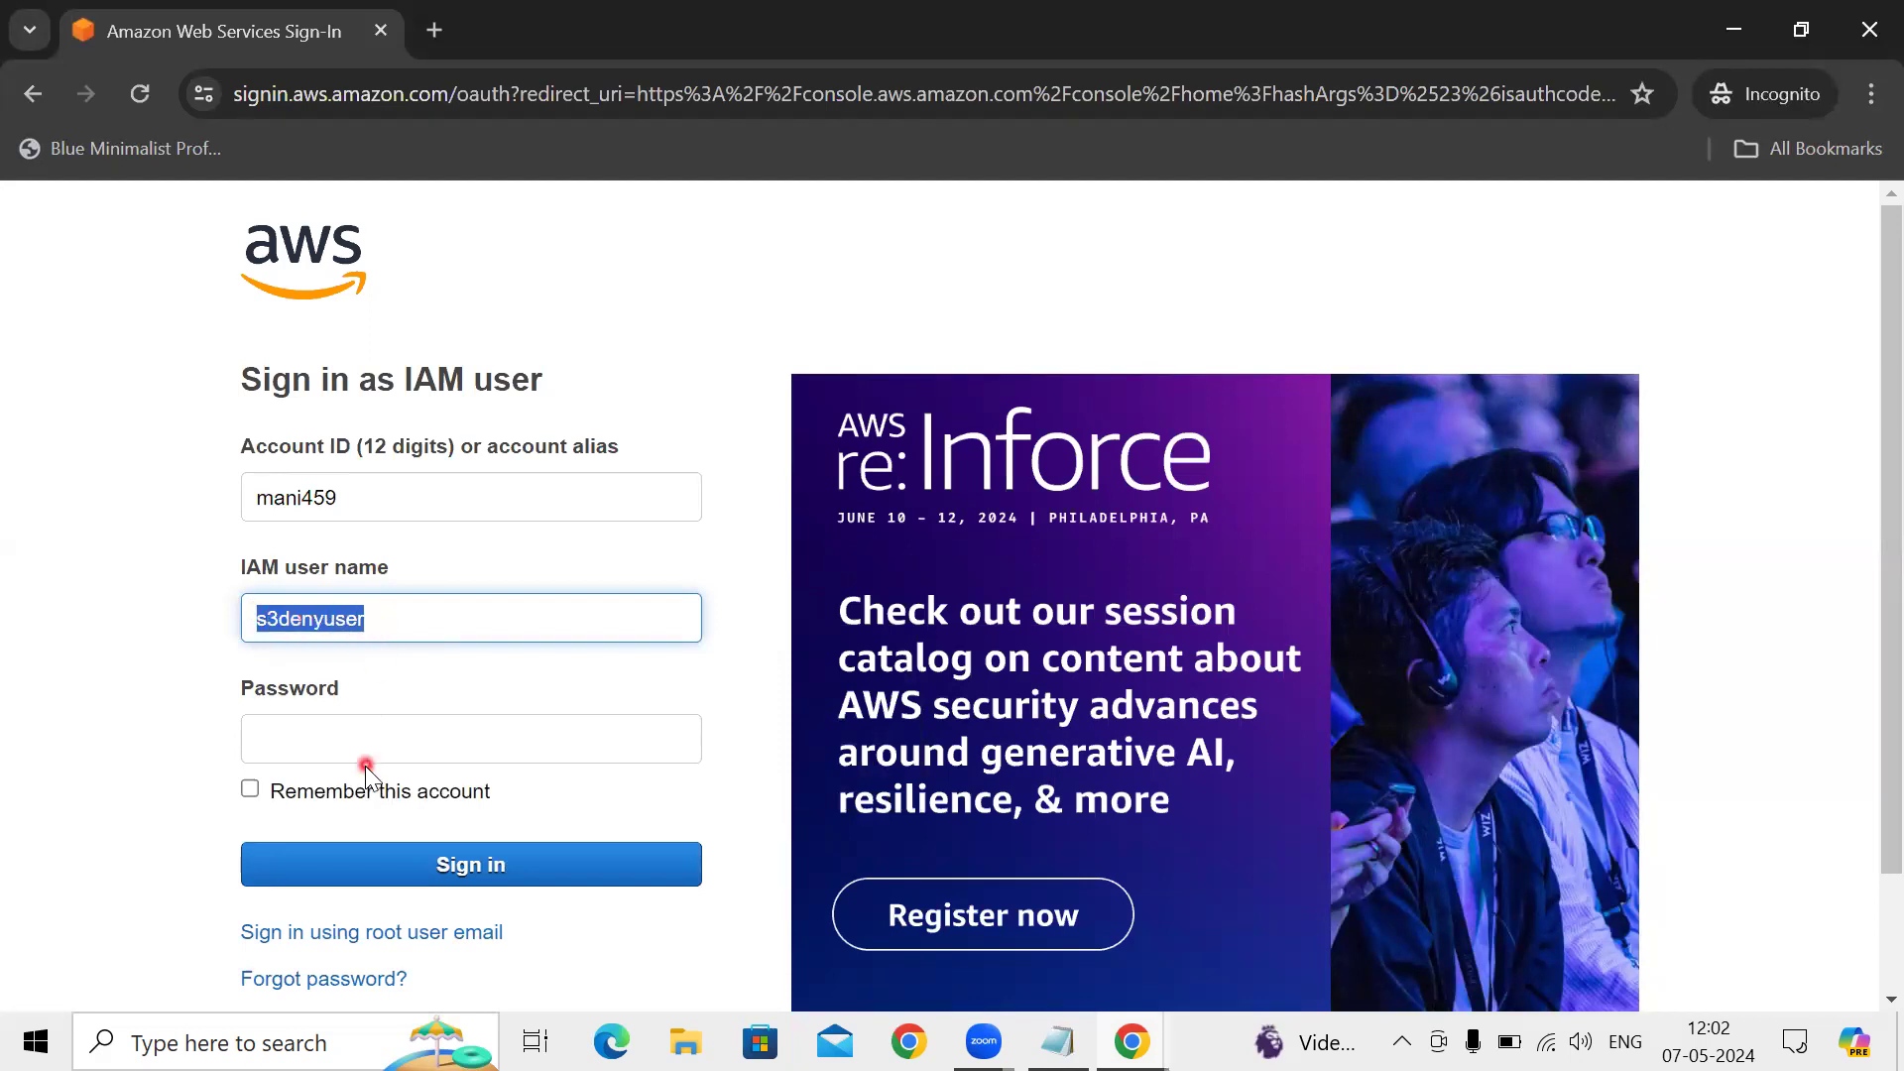
pyautogui.click(364, 739)
pyautogui.hotkey('ctrl', 'v')
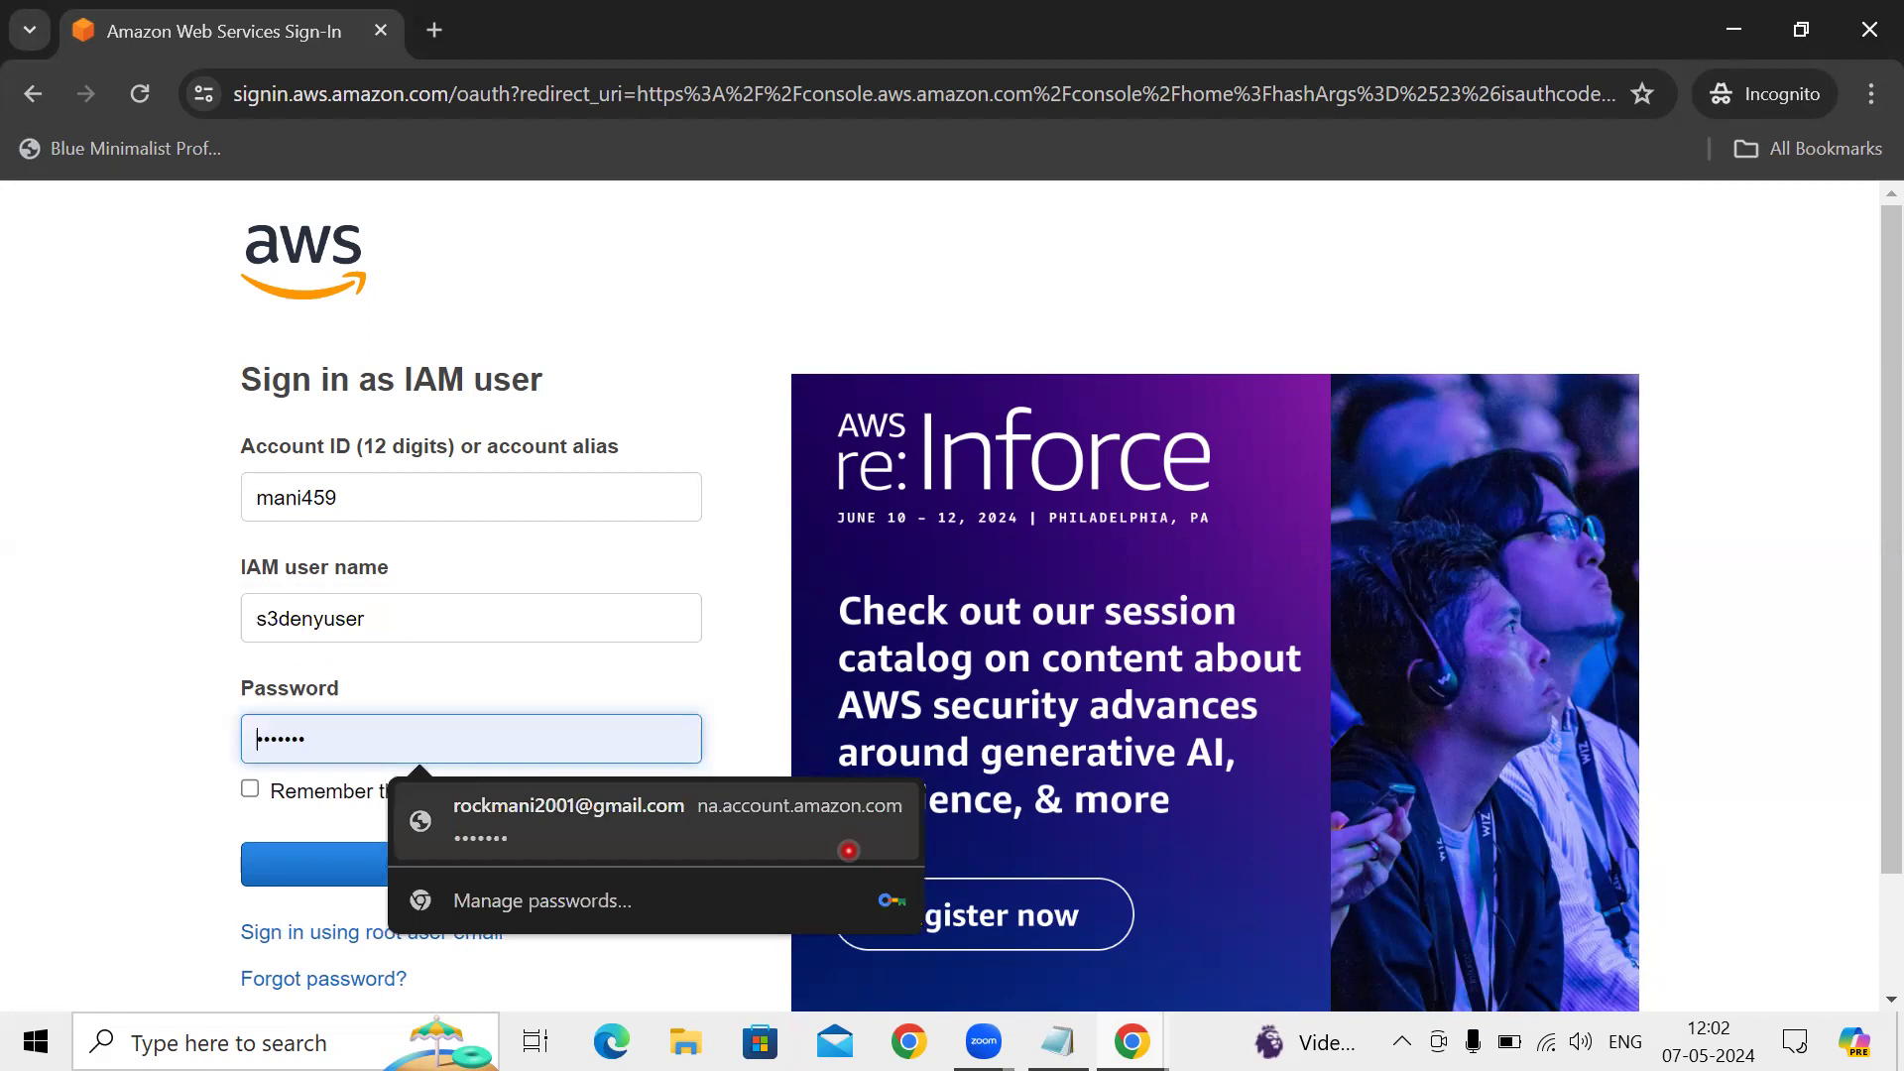
# Step: Copy the new user's console password and paste it into the sign-in password field
pyautogui.moveTo(1131, 1042)
pyautogui.click(920, 892)
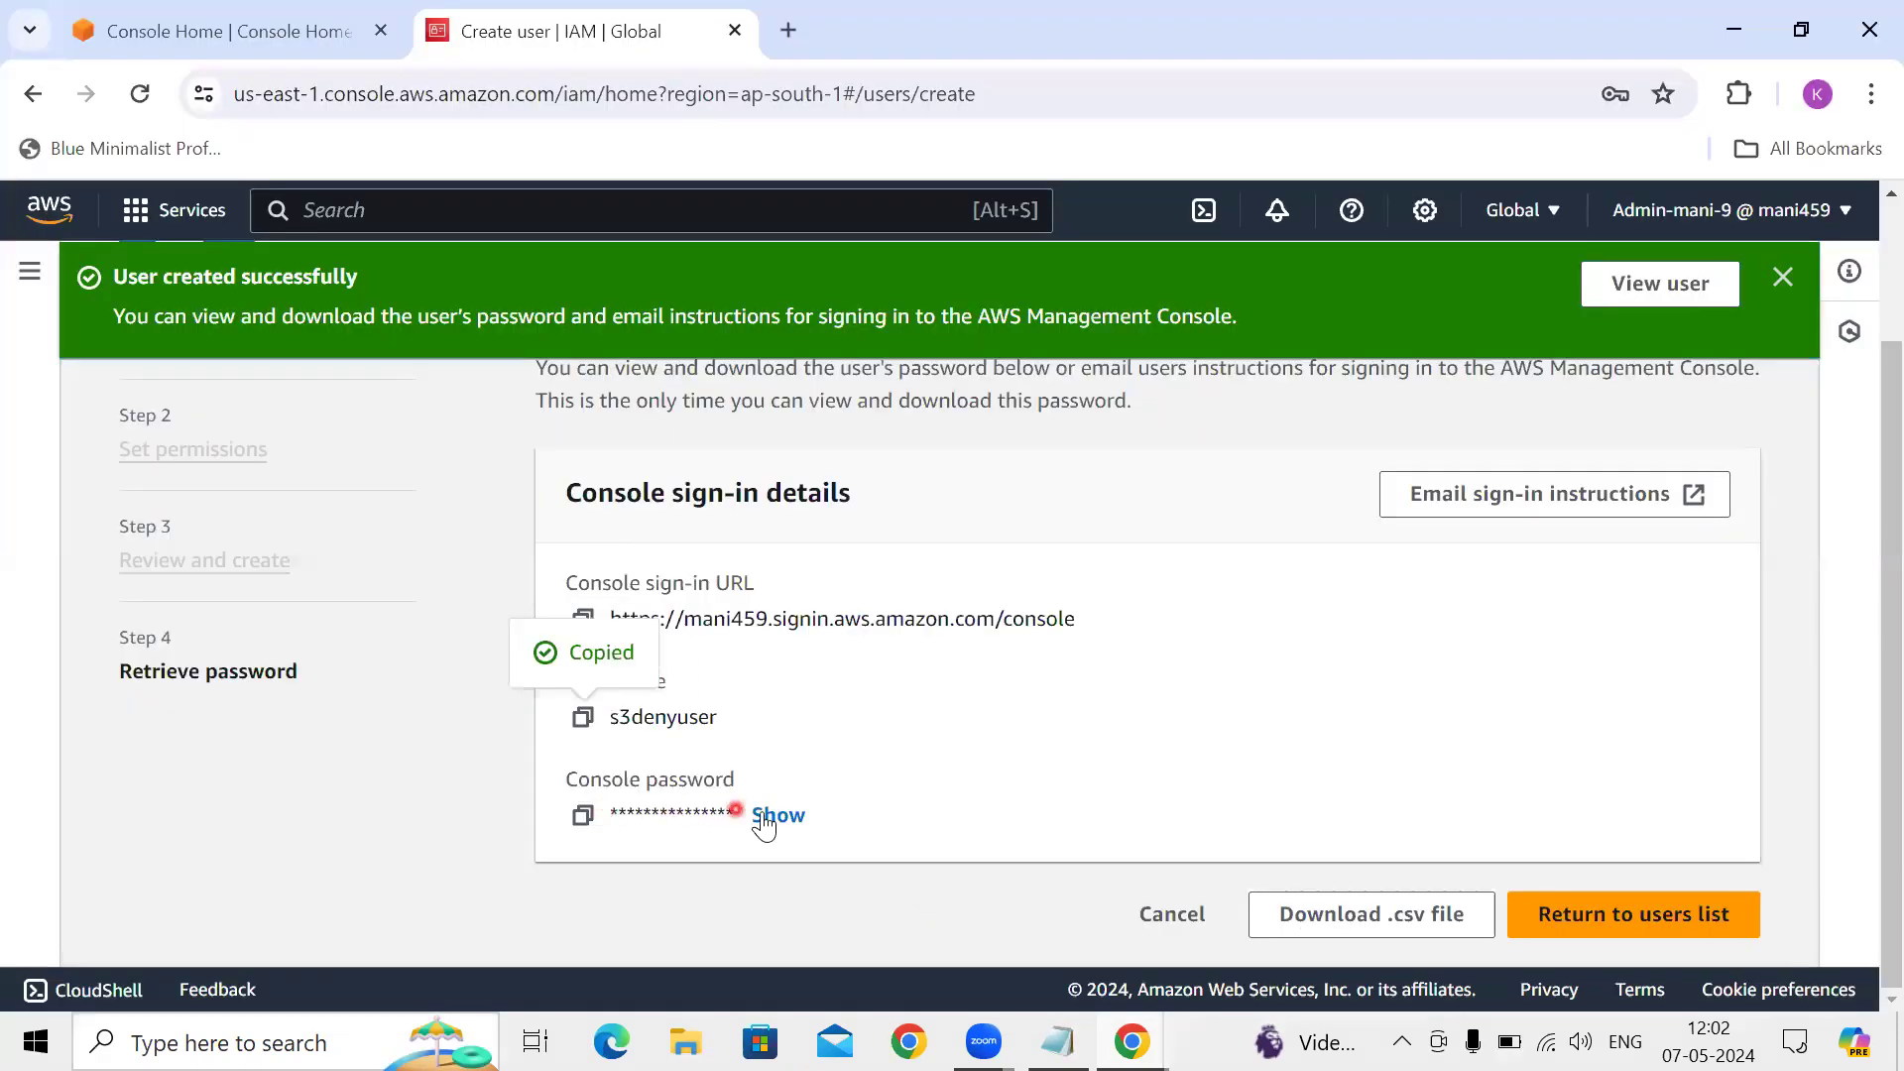
pyautogui.click(765, 819)
pyautogui.click(763, 817)
pyautogui.click(583, 817)
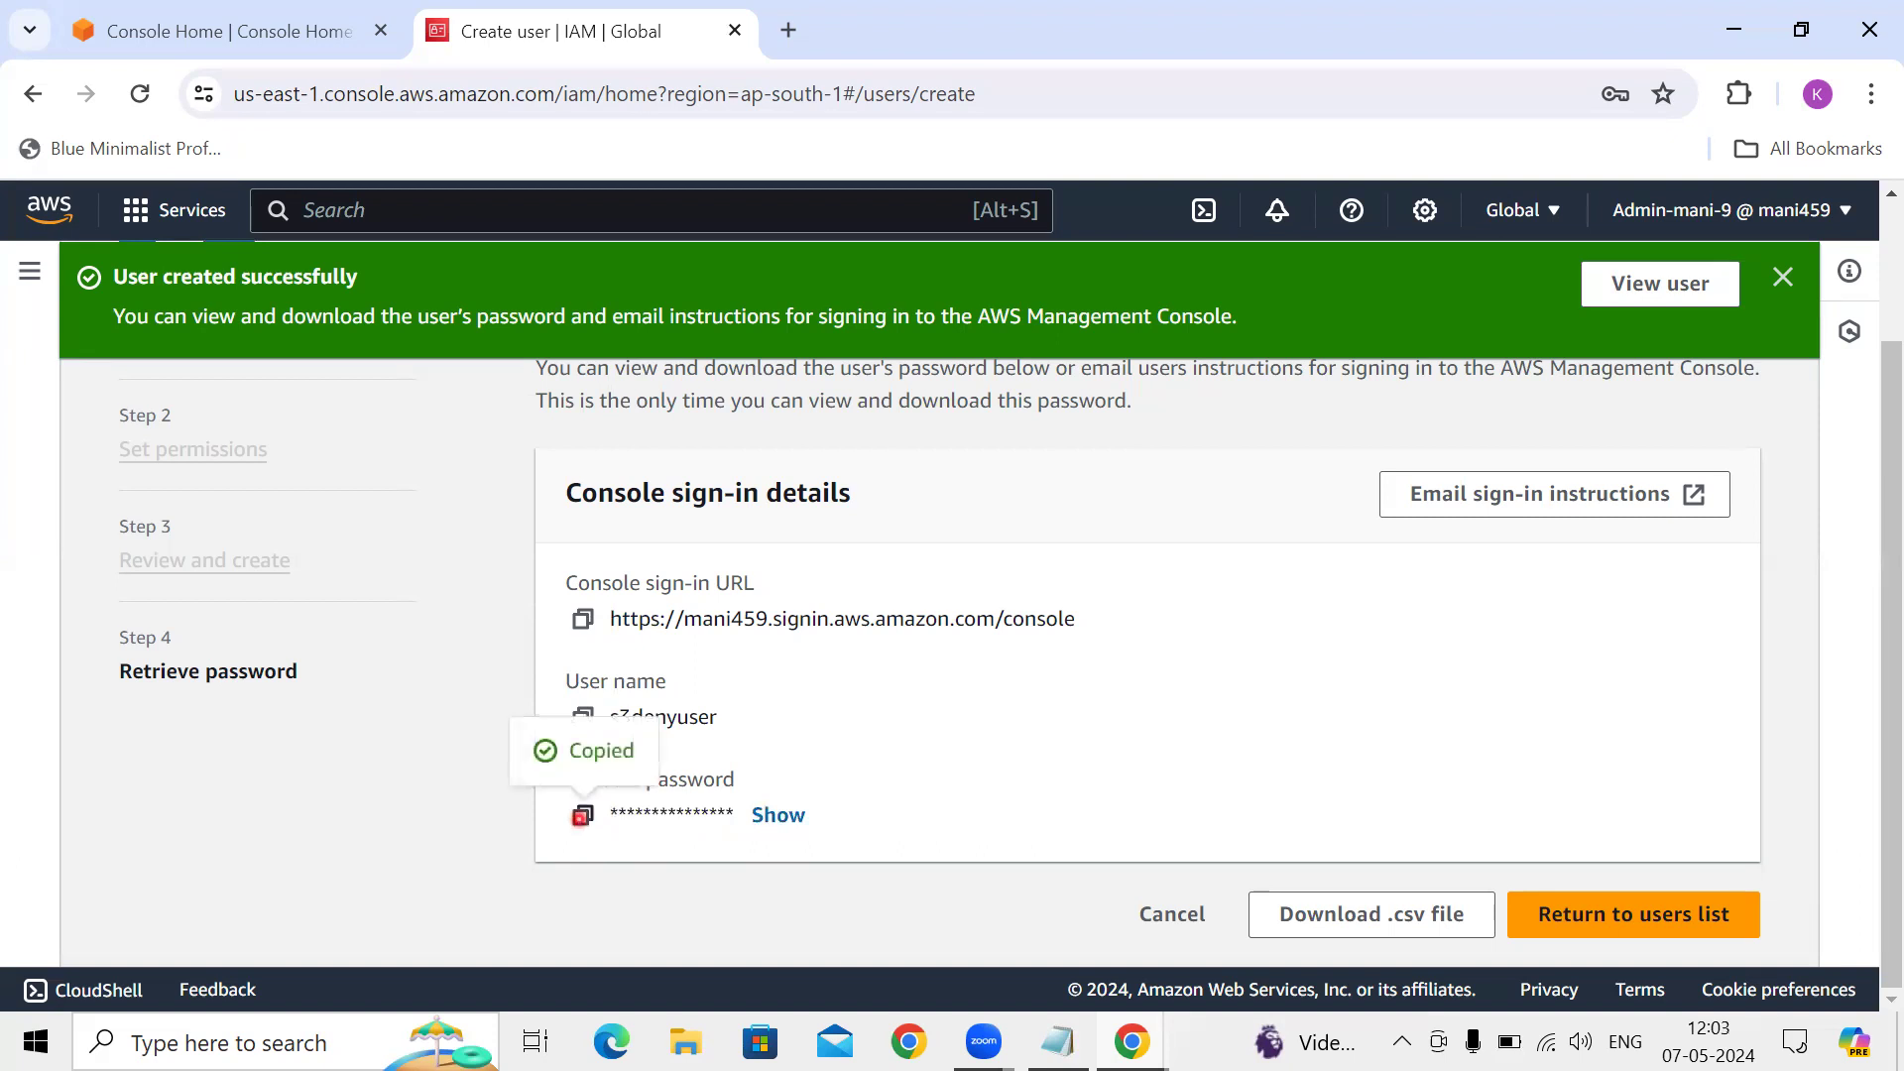
pyautogui.moveTo(1132, 1041)
pyautogui.click(1212, 932)
pyautogui.click(476, 746)
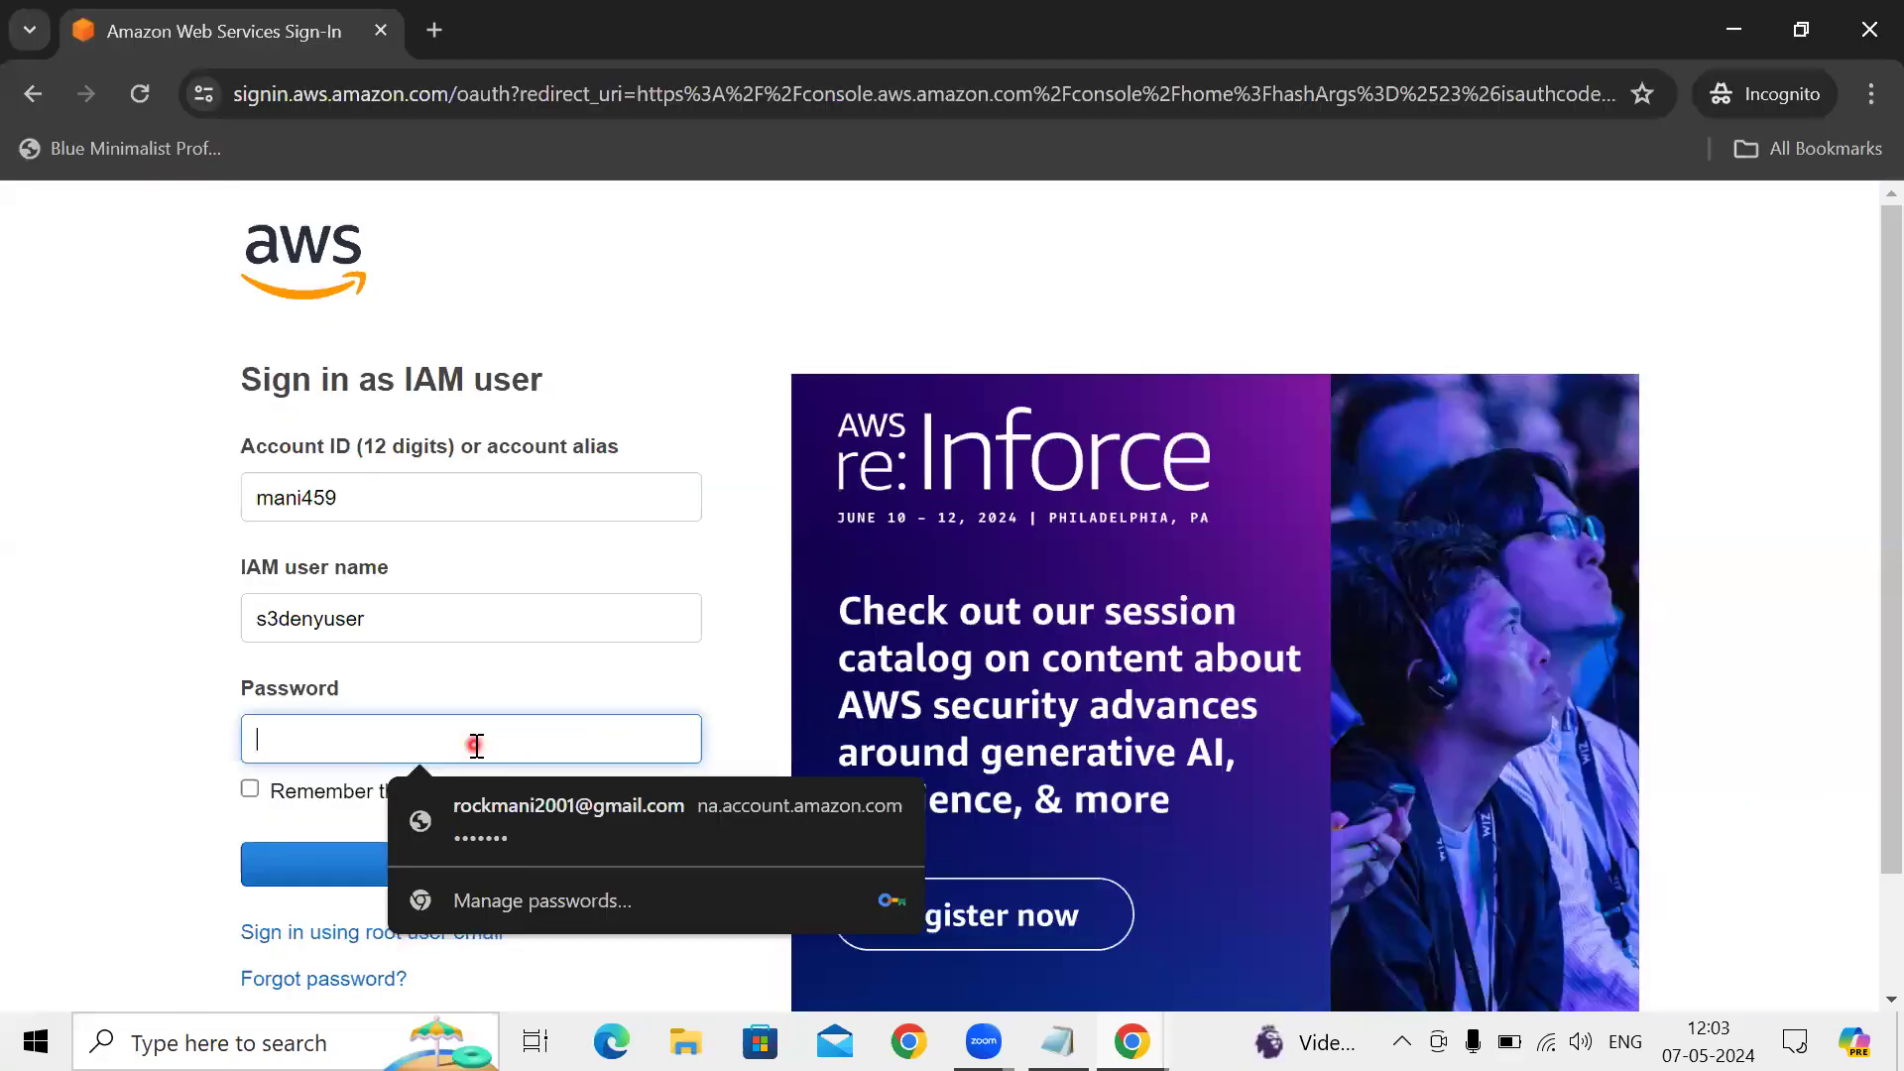
pyautogui.hotkey('ctrl', 'v')
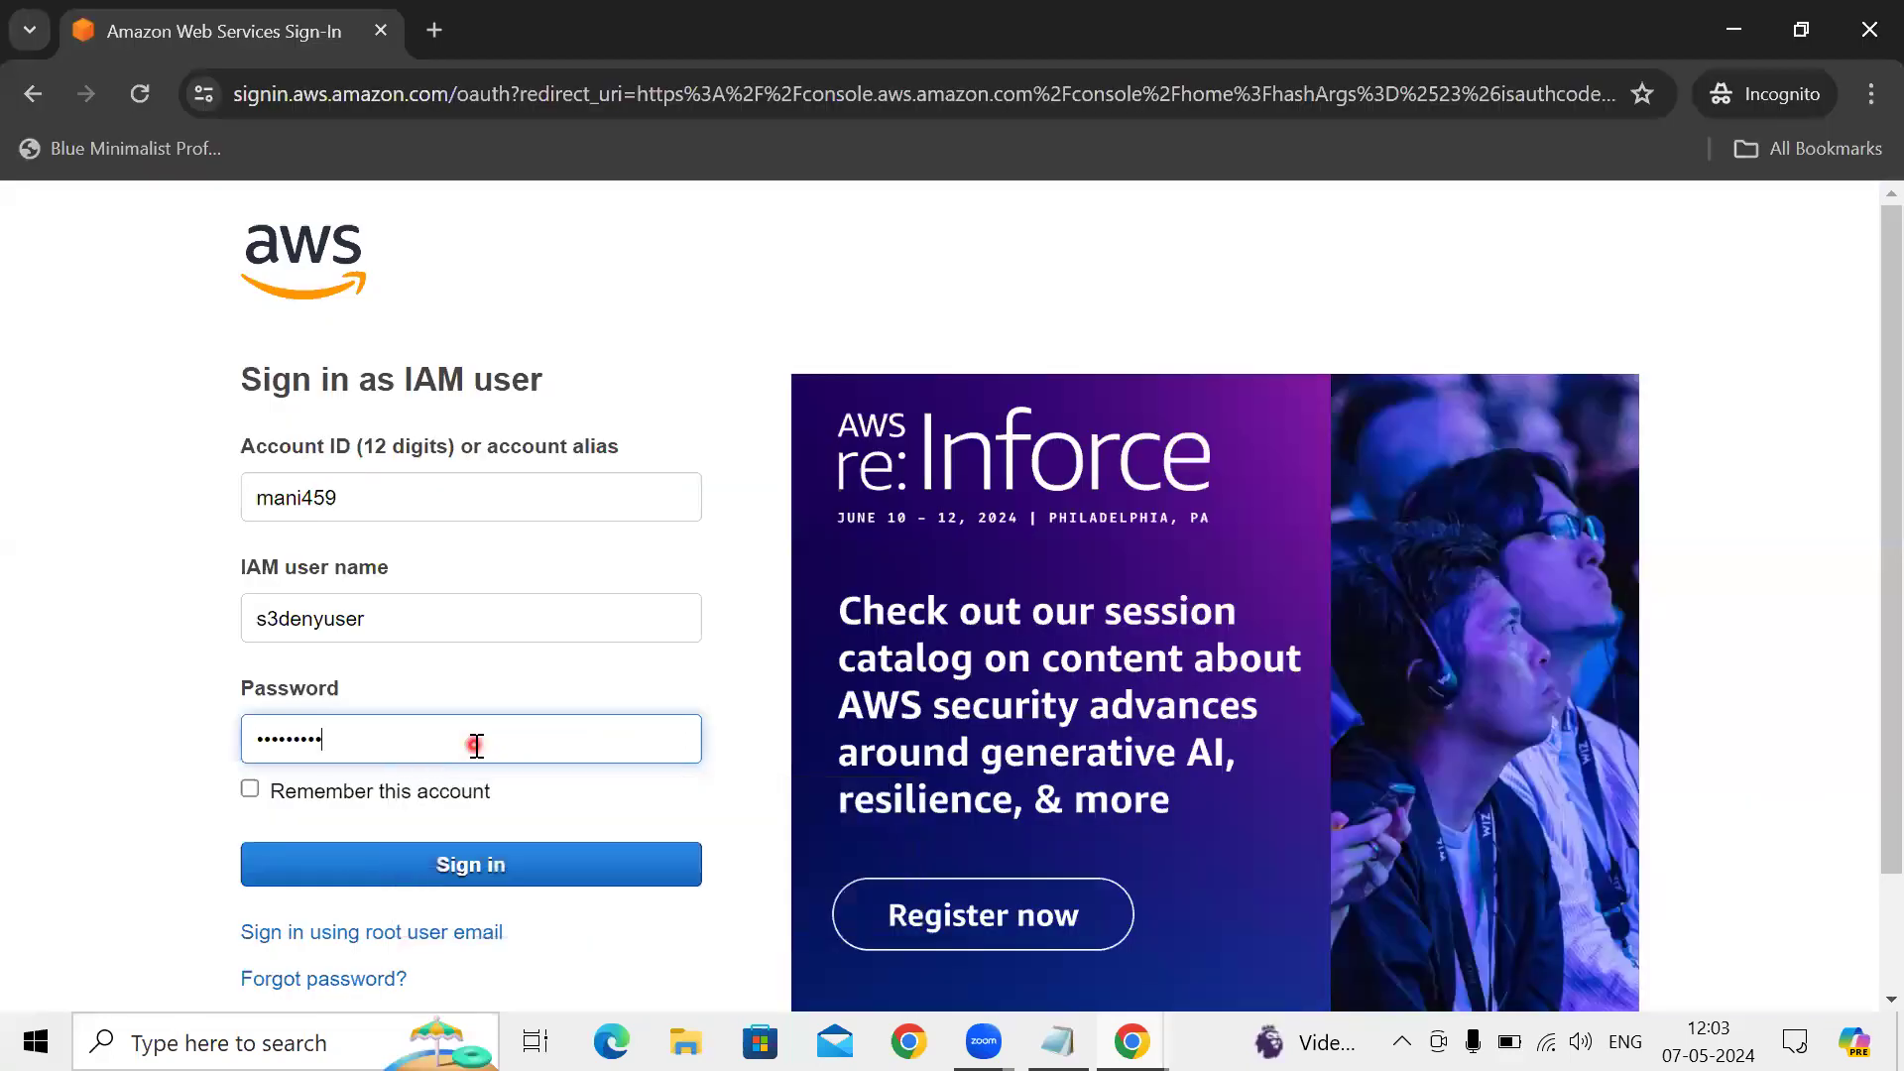
# Step: Sign in as s3denyuser and compare its account menu with the administrator's window
pyautogui.click(480, 867)
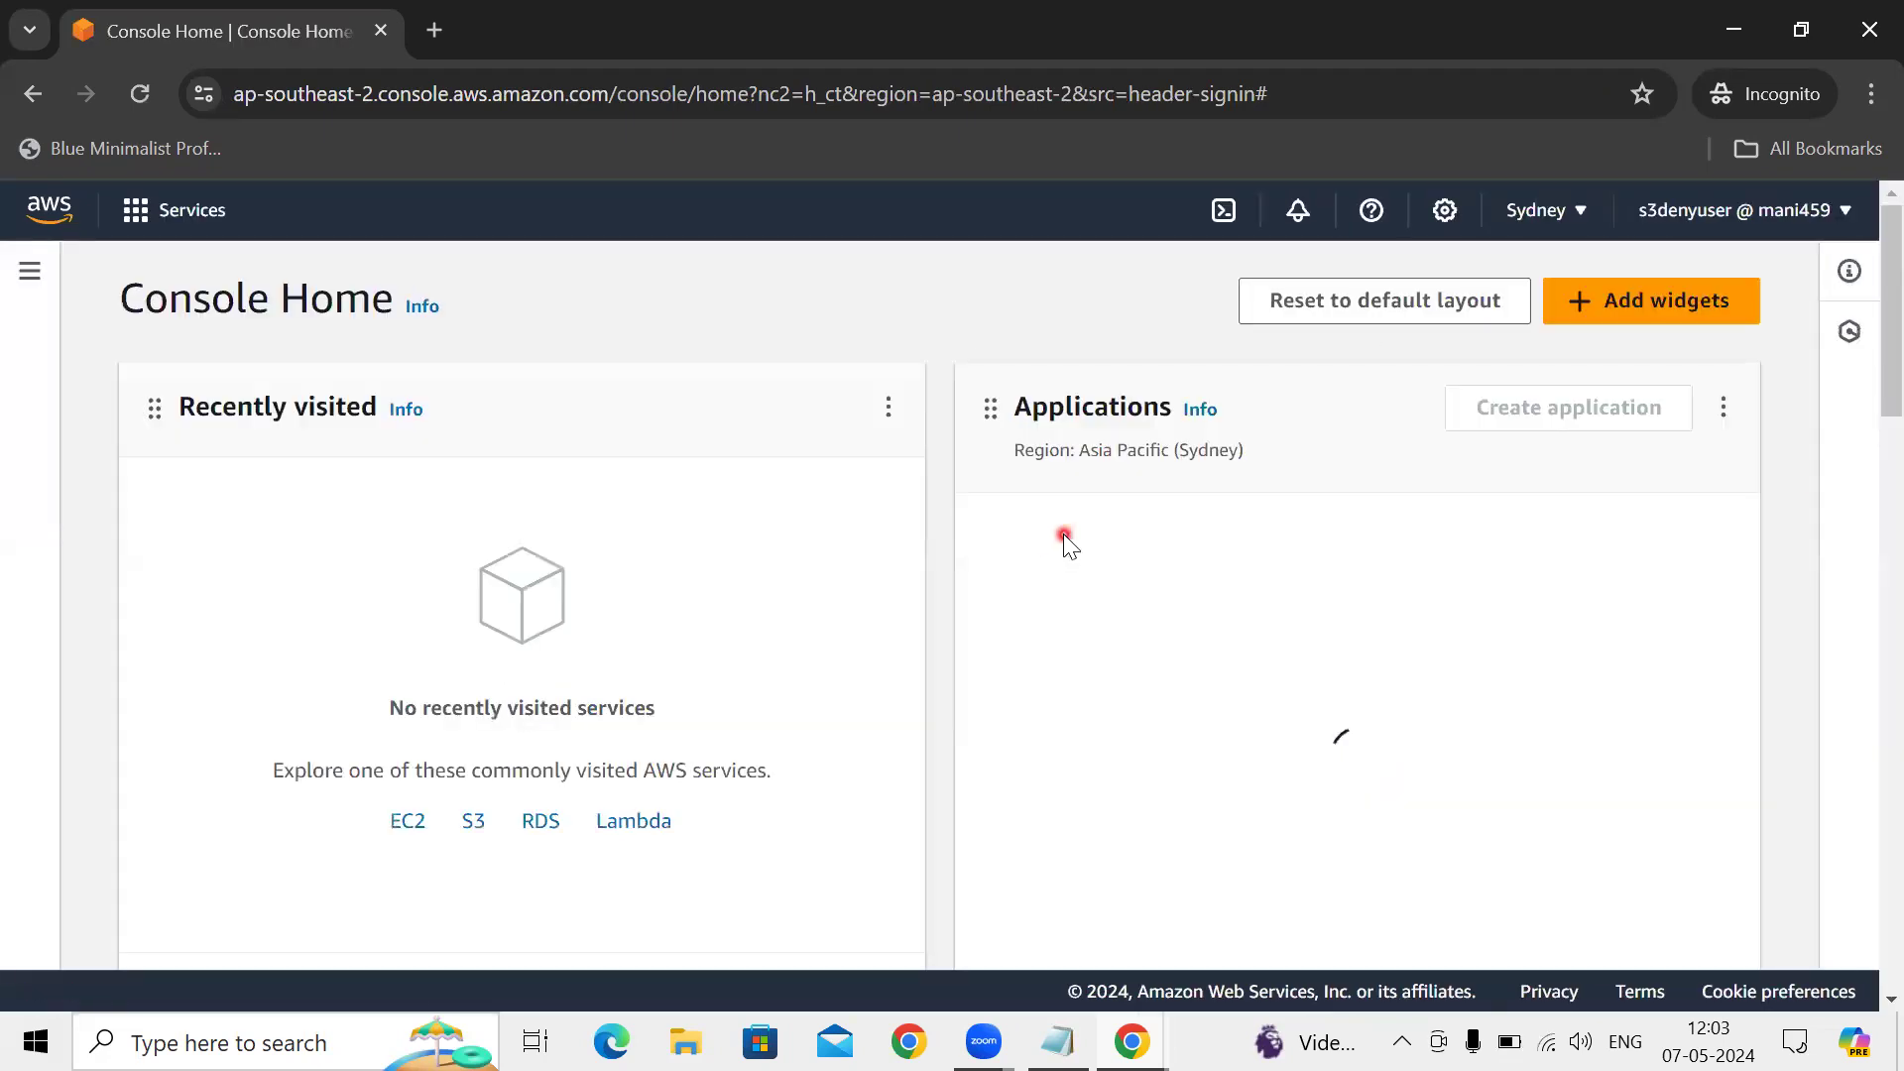
pyautogui.click(1844, 210)
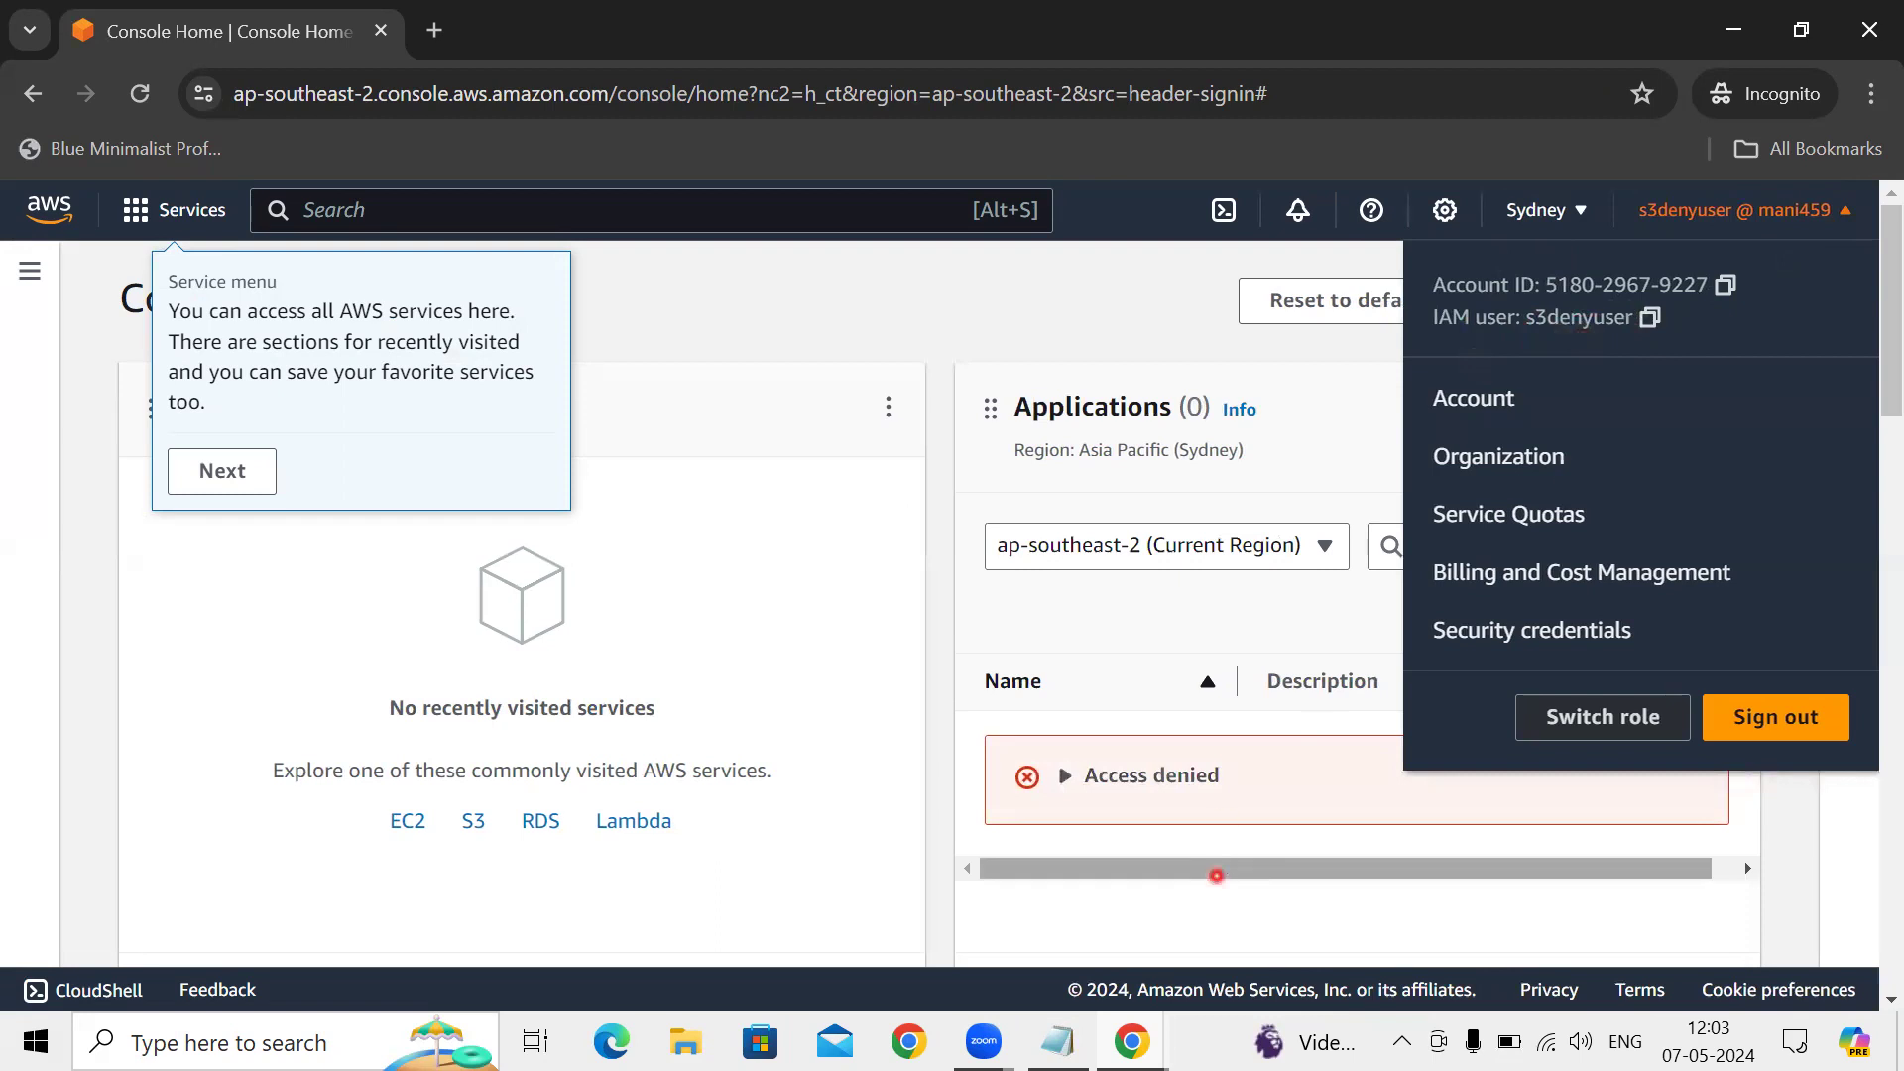
pyautogui.moveTo(1132, 1041)
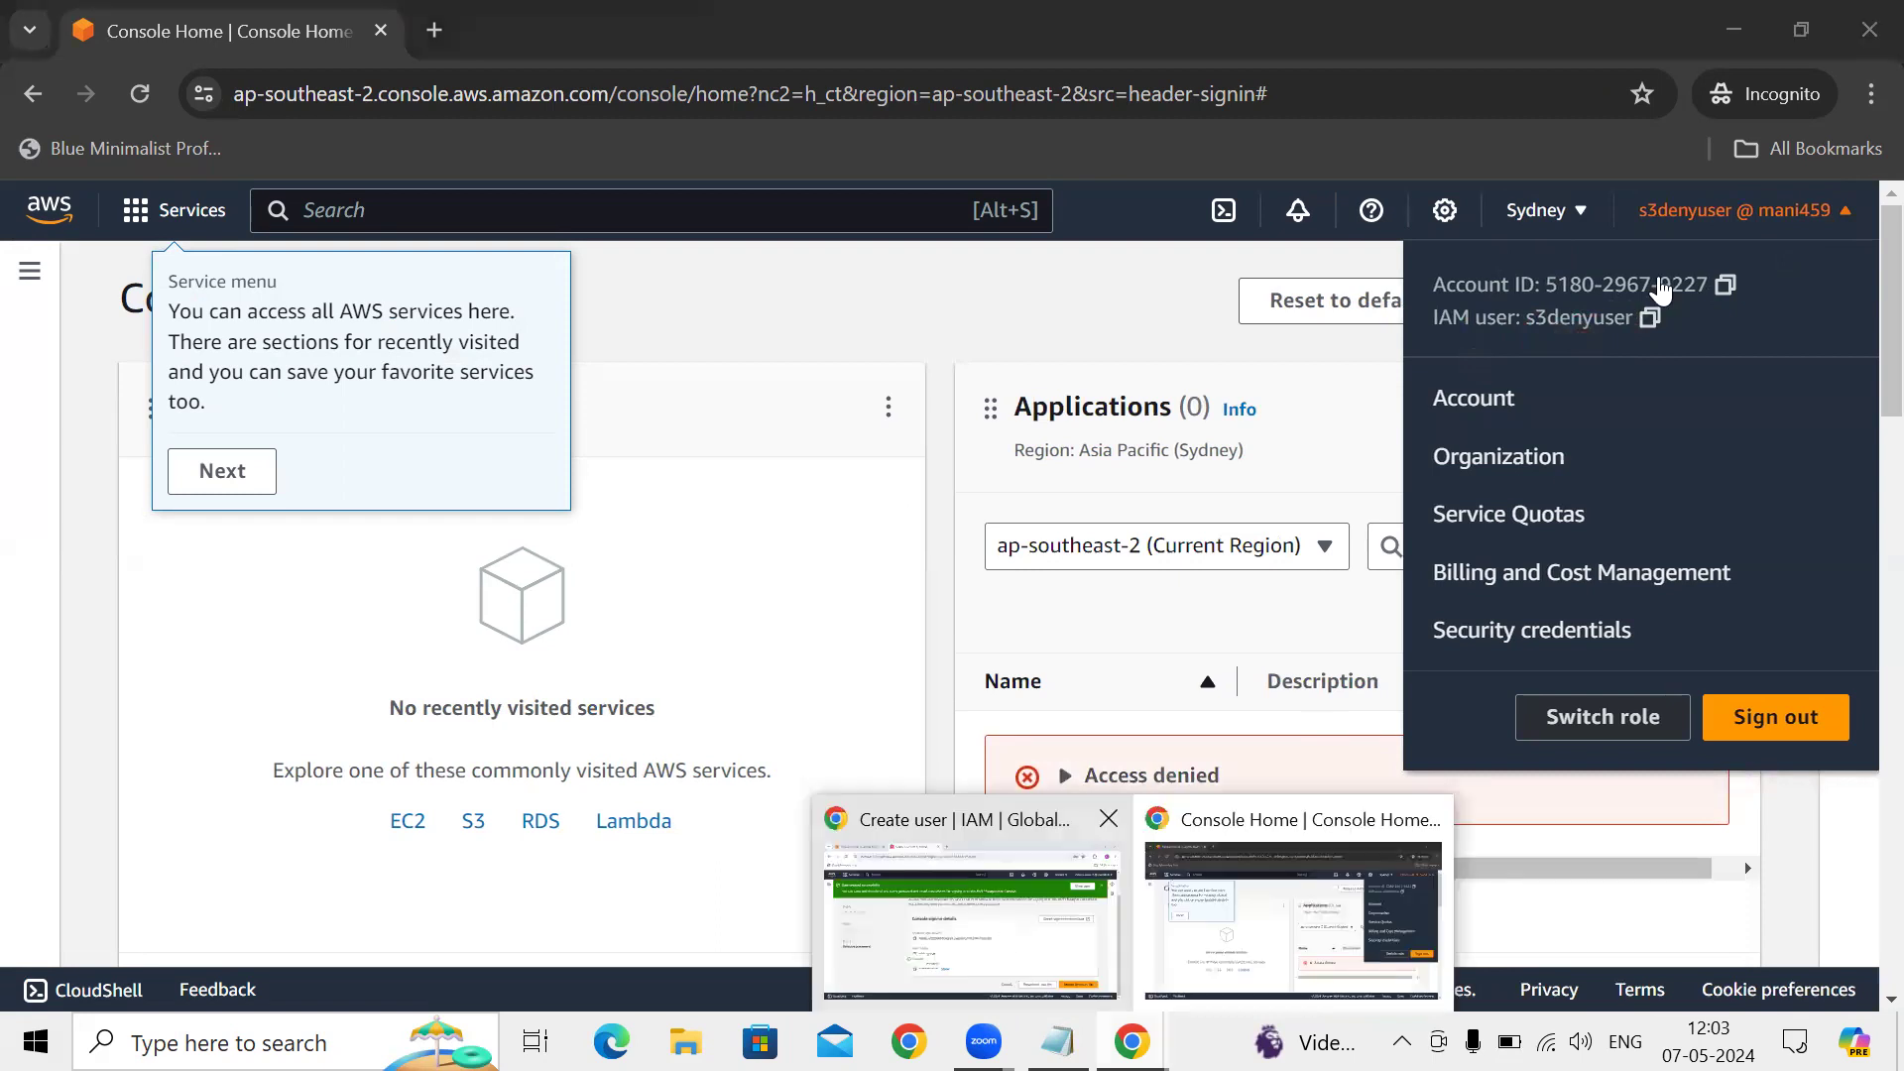
pyautogui.click(972, 905)
pyautogui.click(1745, 210)
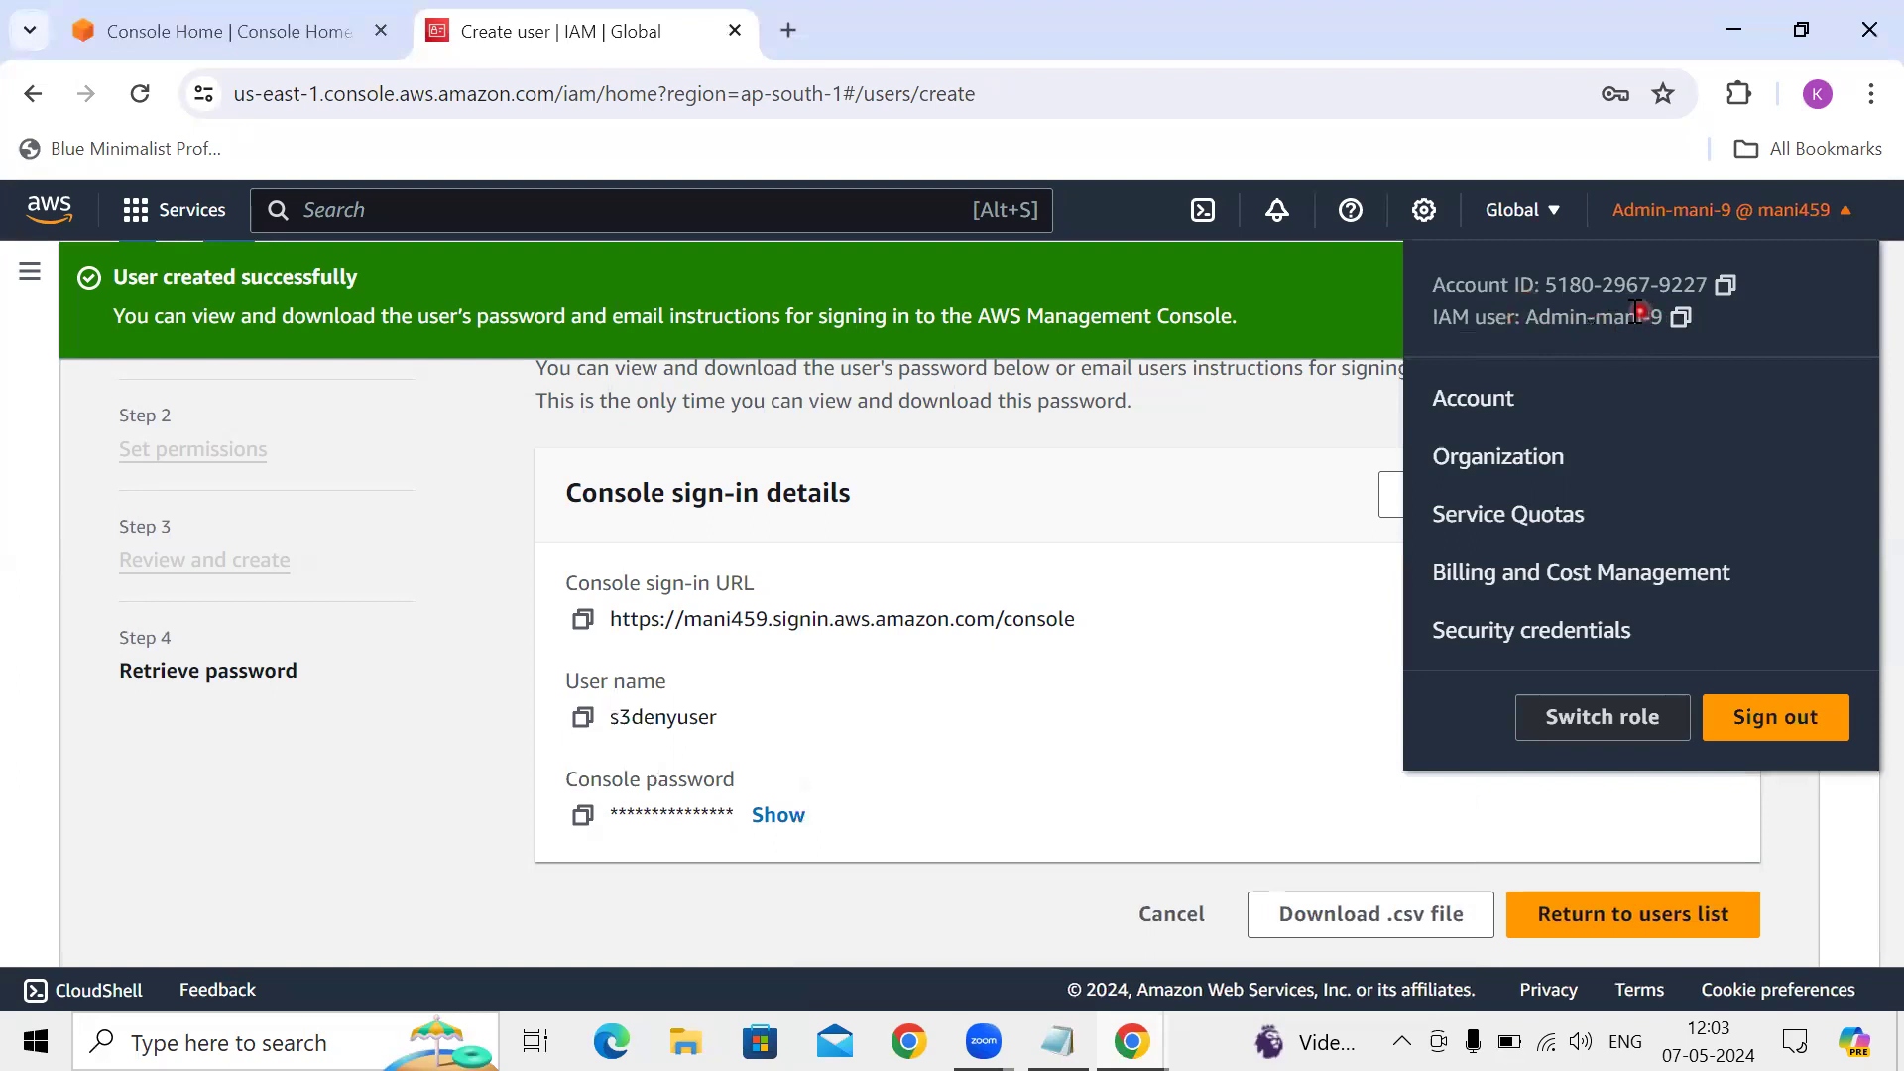
pyautogui.click(1843, 220)
pyautogui.moveTo(1131, 1041)
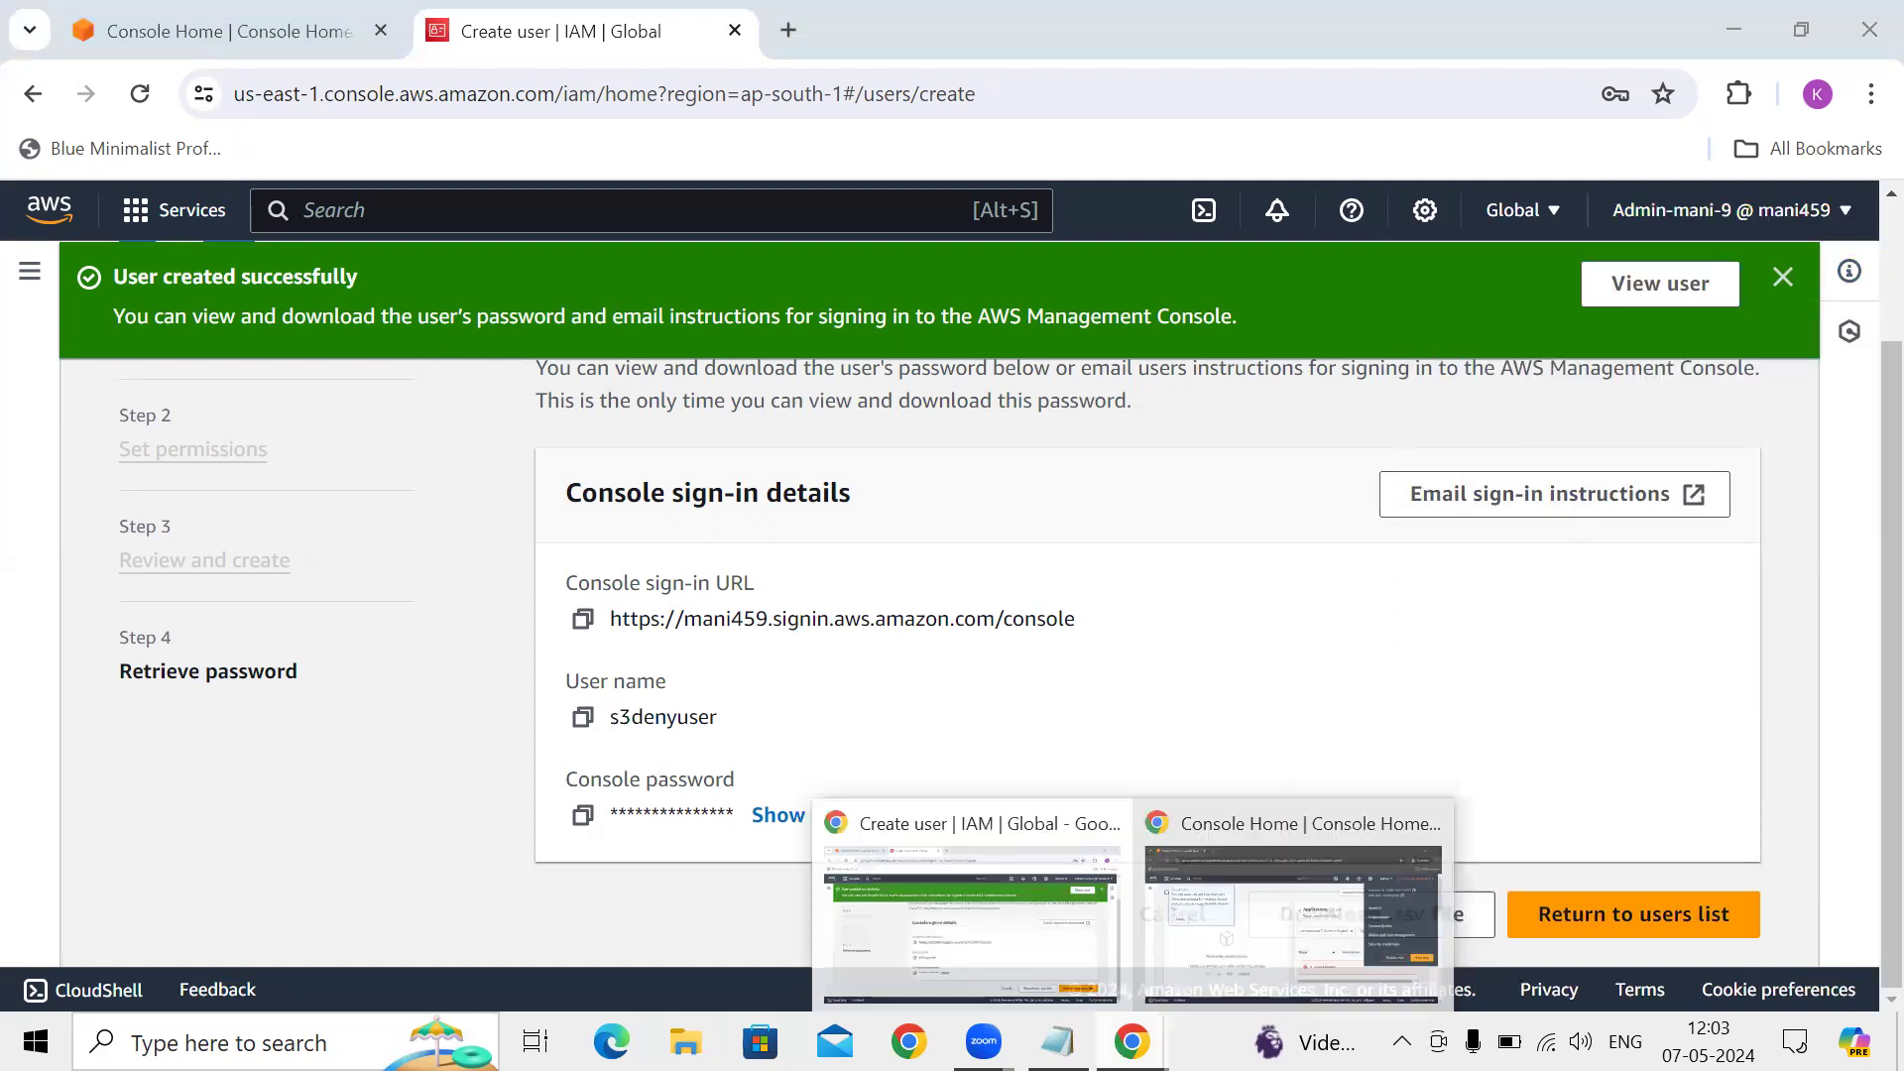
pyautogui.click(1303, 939)
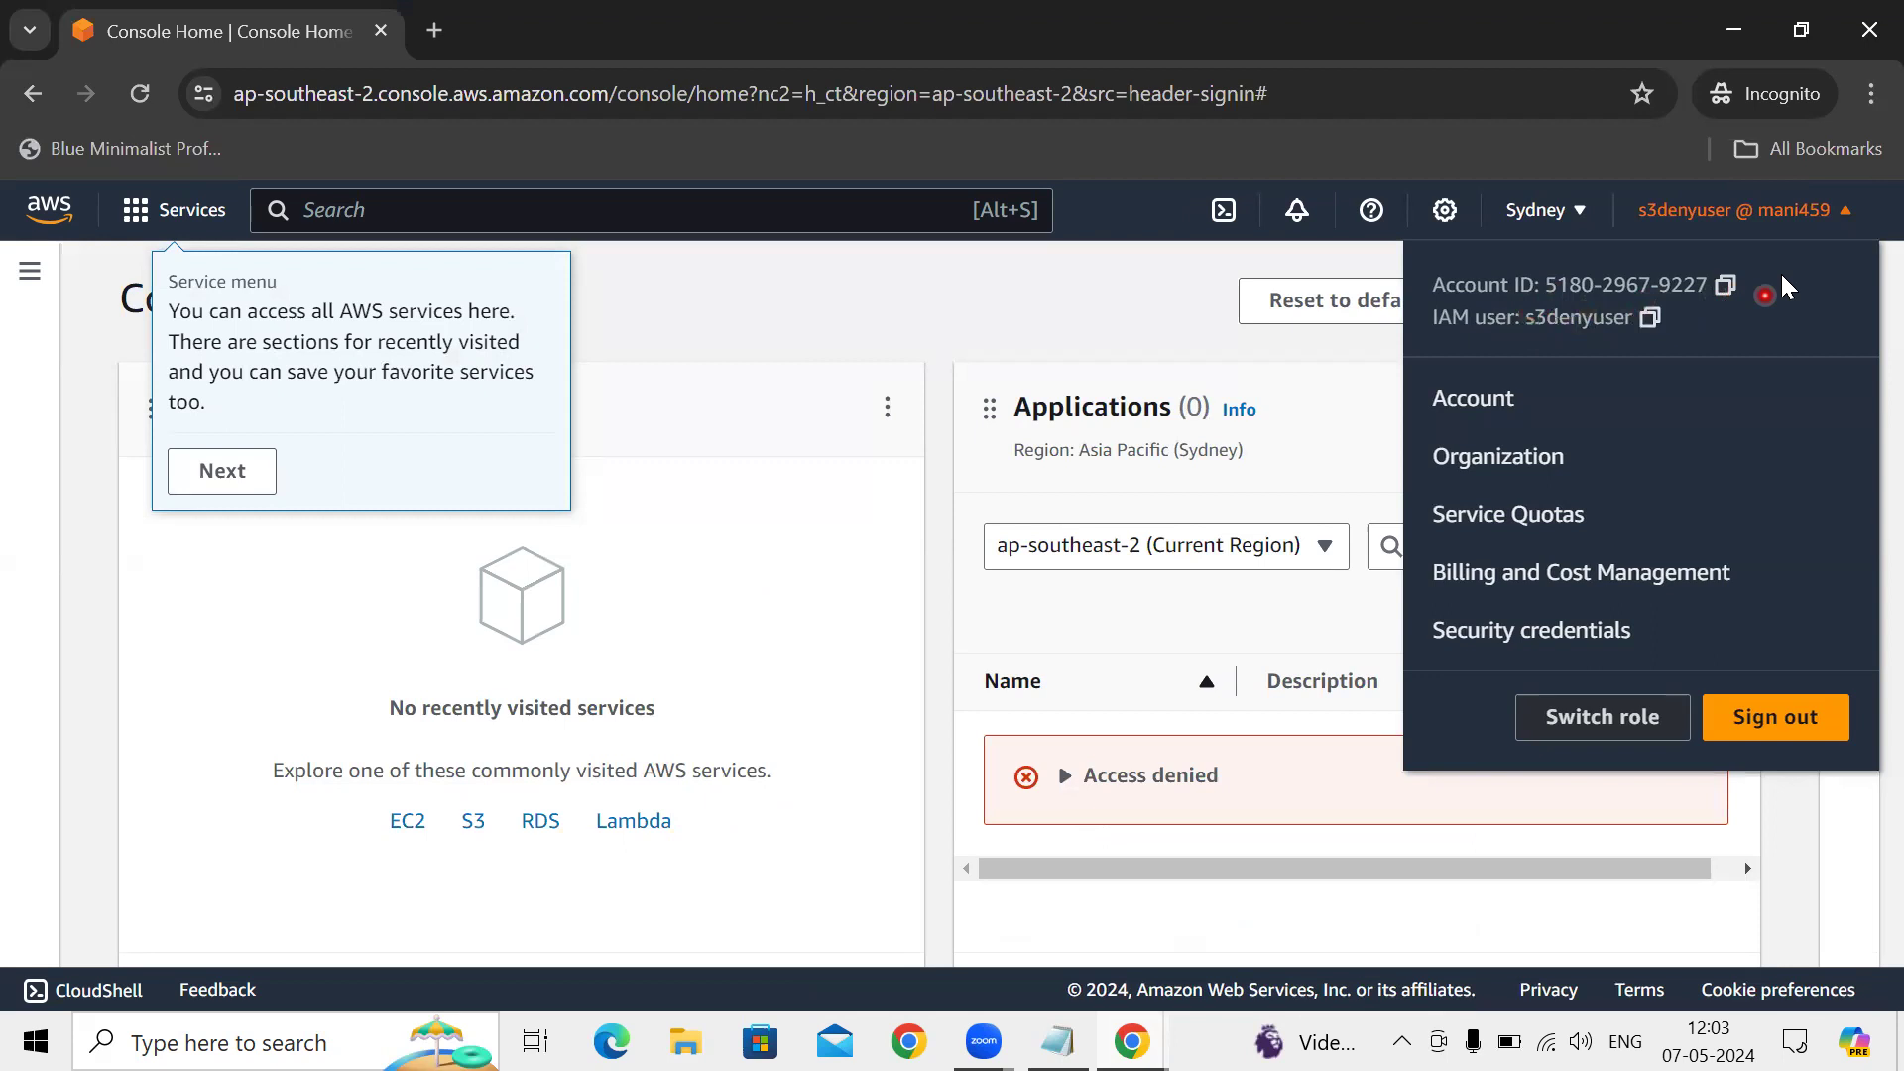
pyautogui.click(1844, 213)
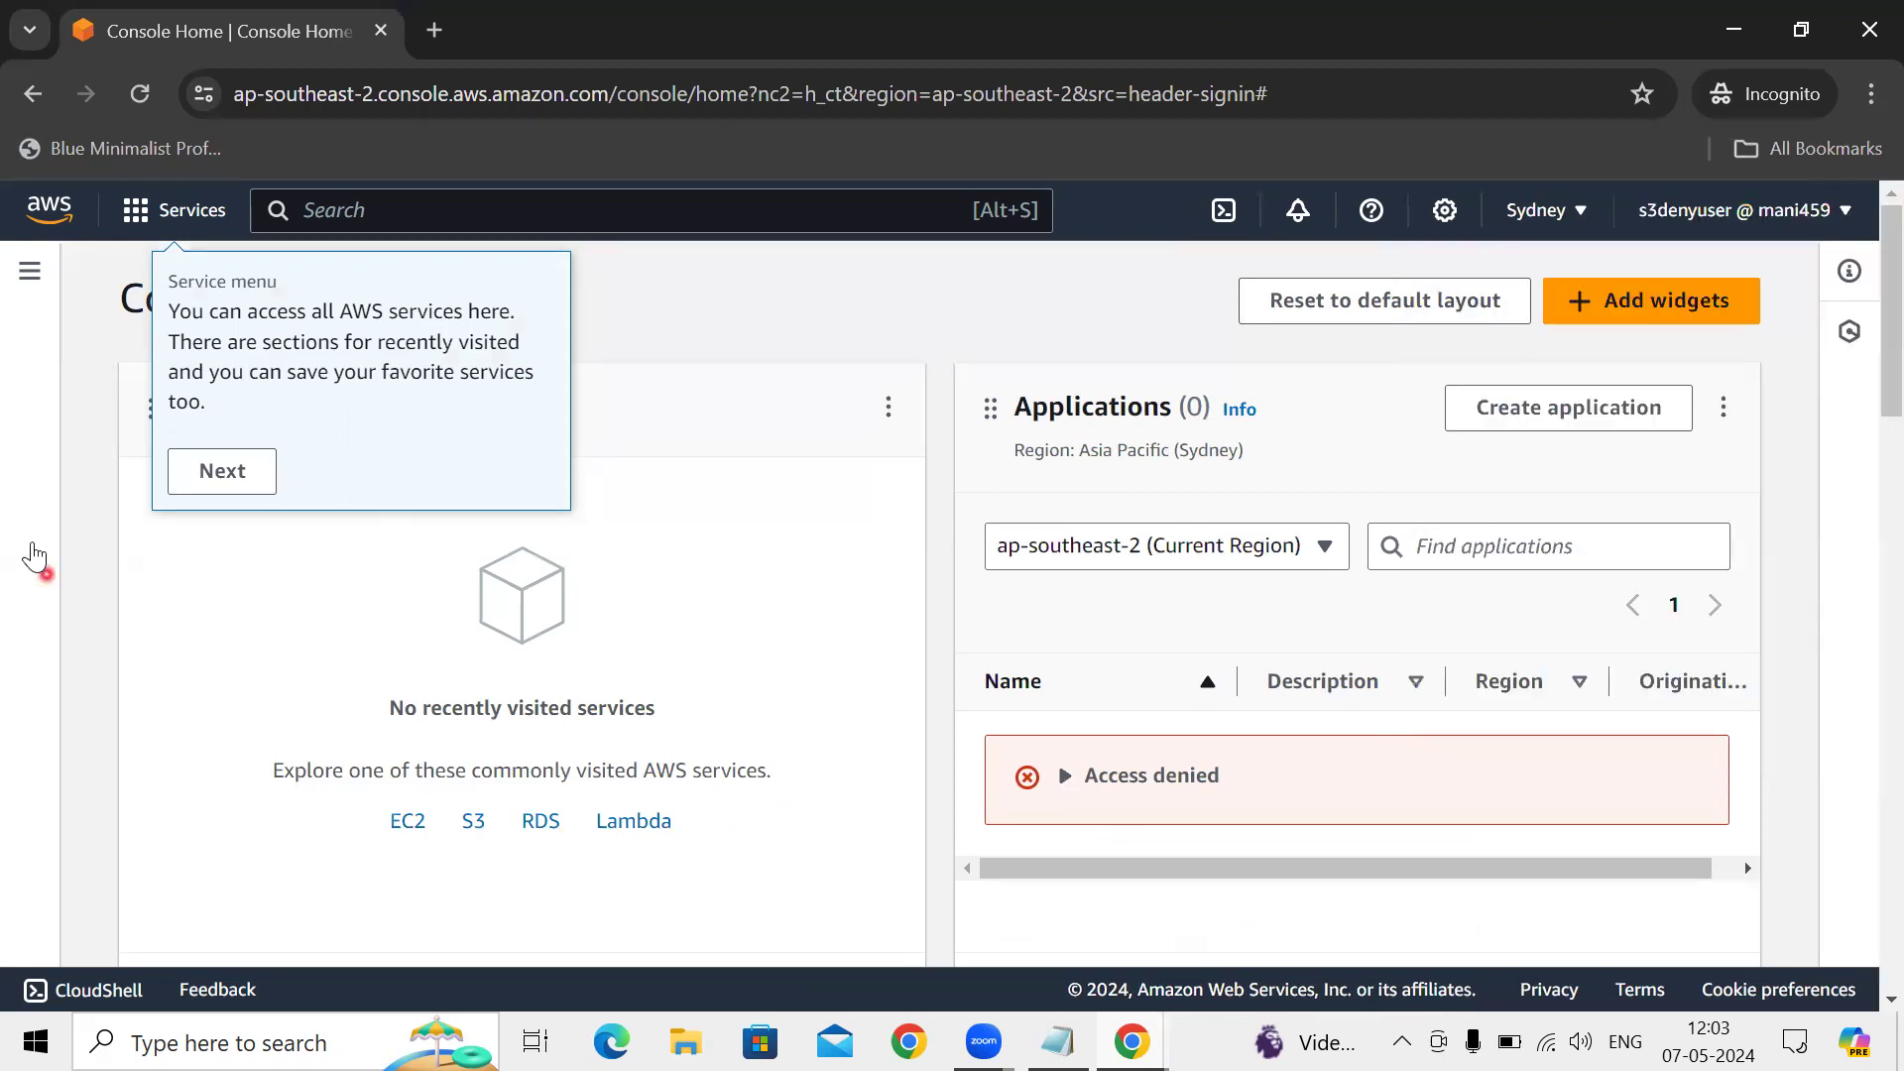
# Step: Dismiss every Console Home tour tip, including resource search and notifications
pyautogui.click(224, 474)
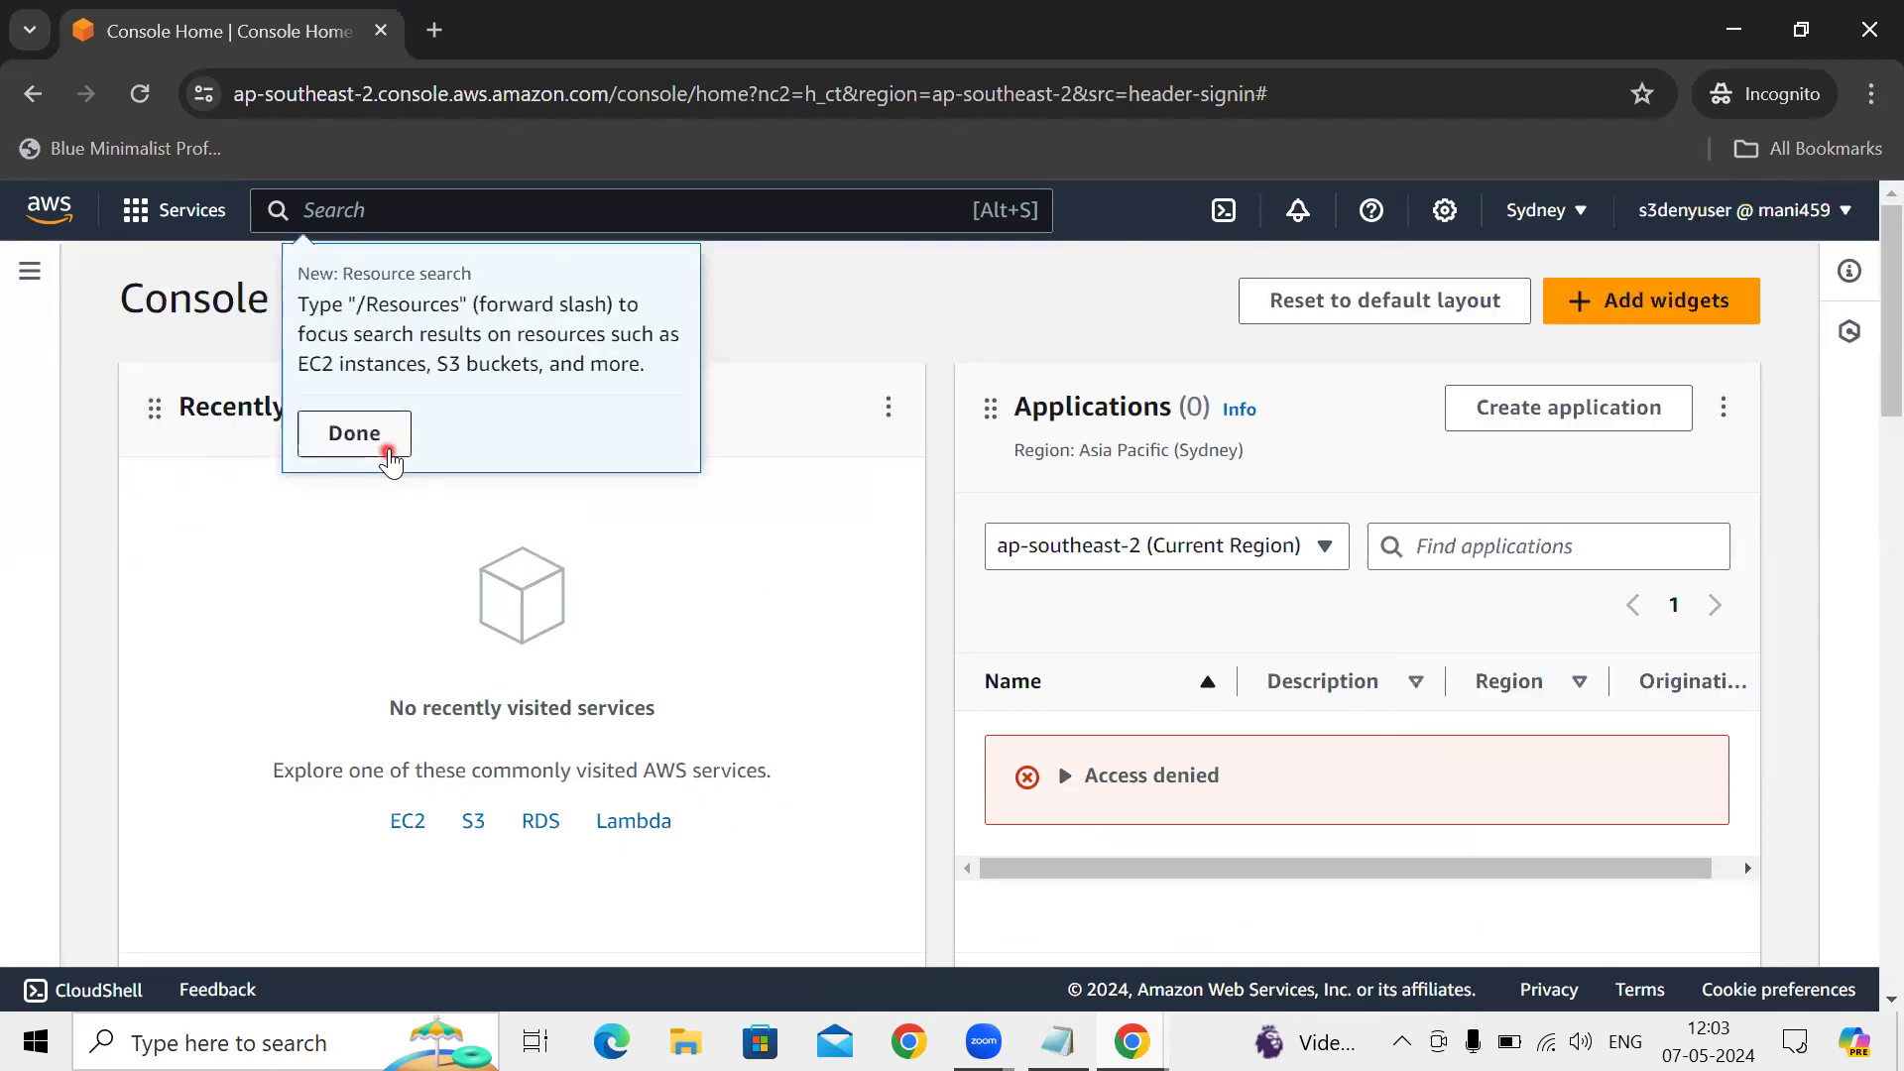
pyautogui.click(392, 439)
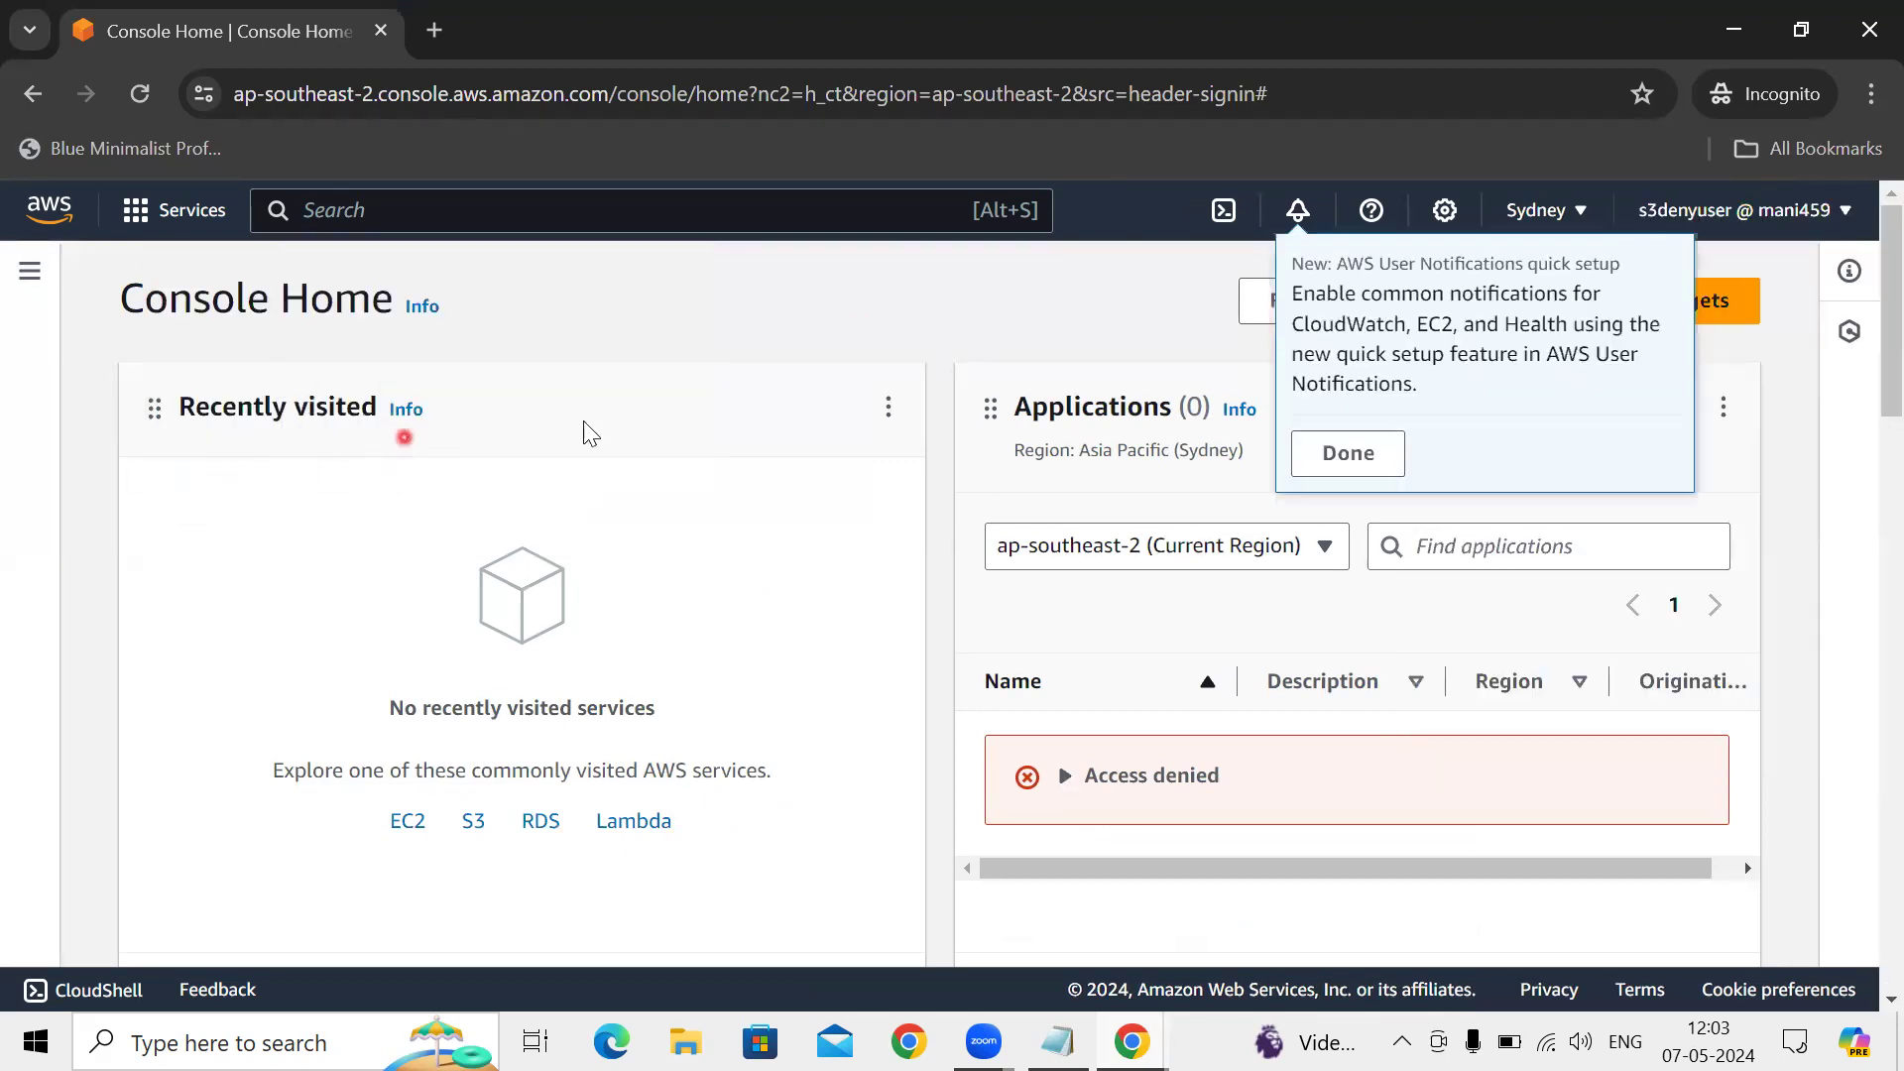
pyautogui.click(1350, 455)
pyautogui.click(1499, 551)
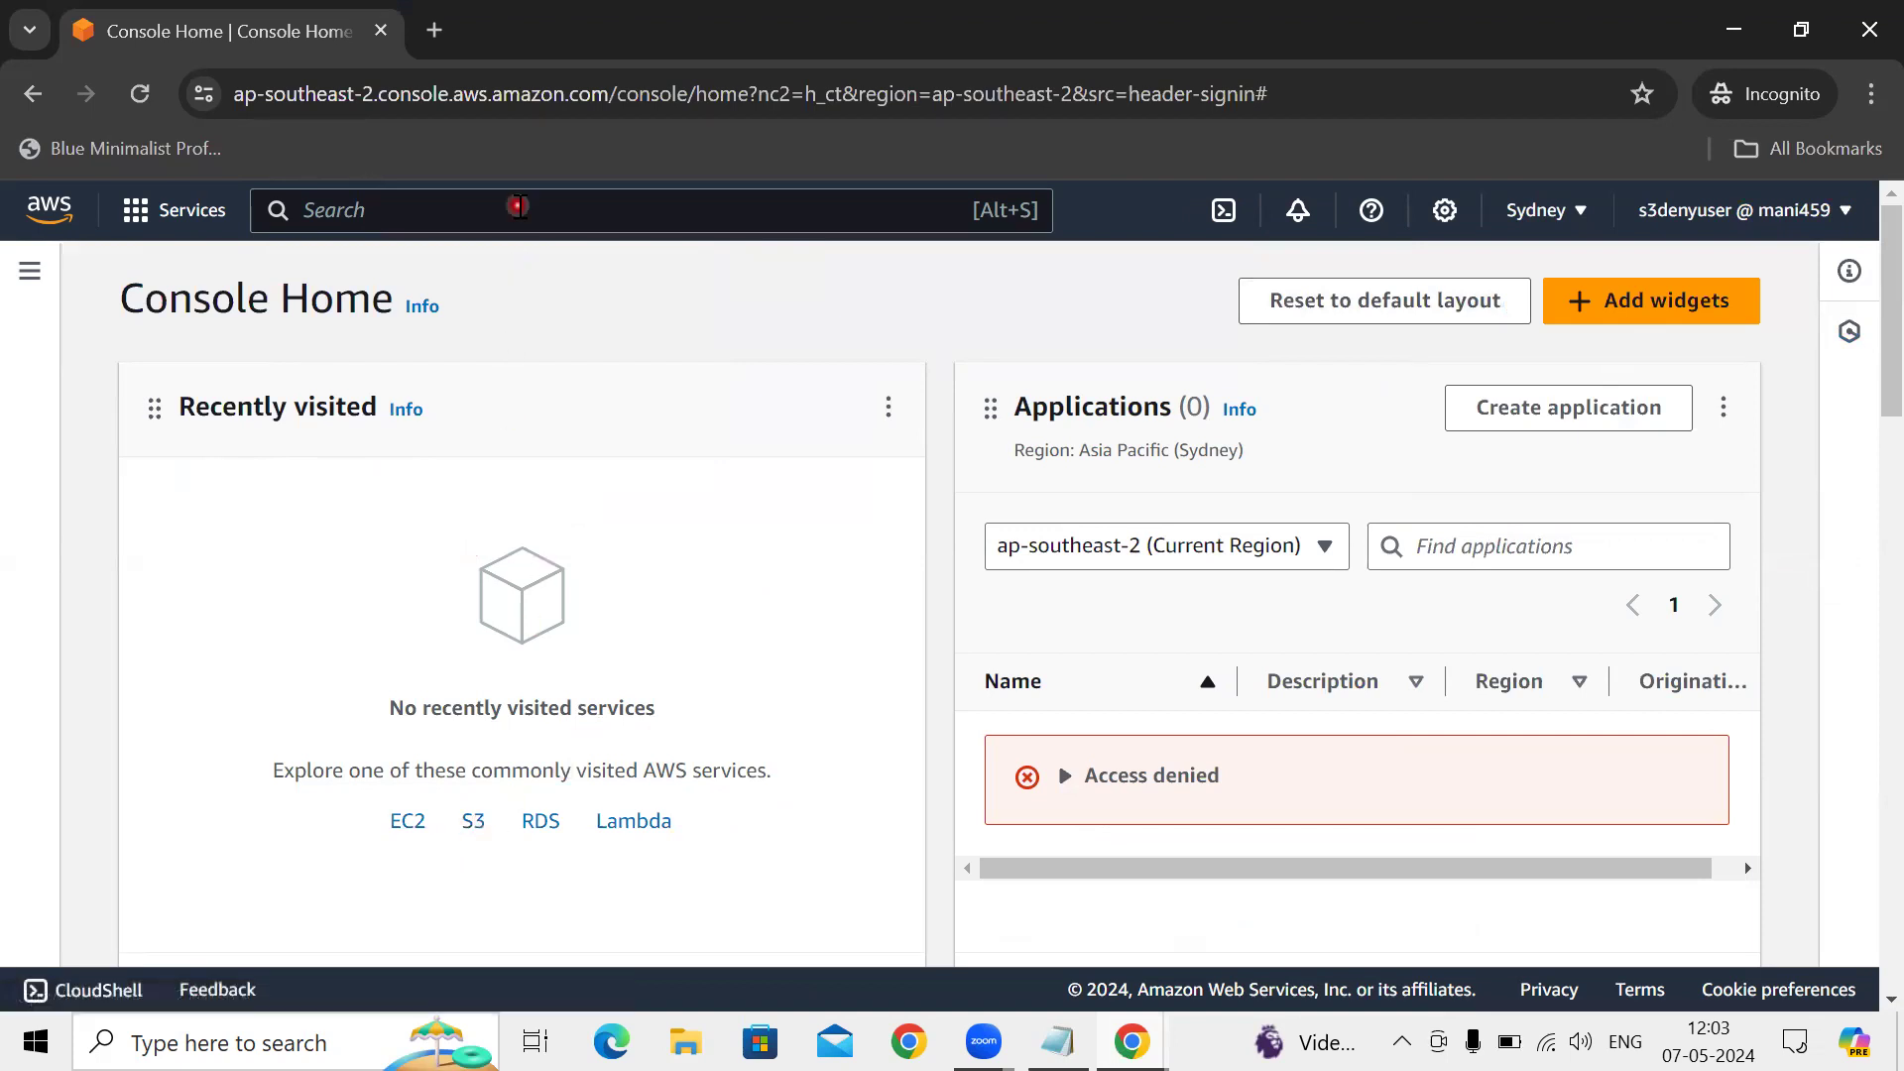
pyautogui.click(508, 208)
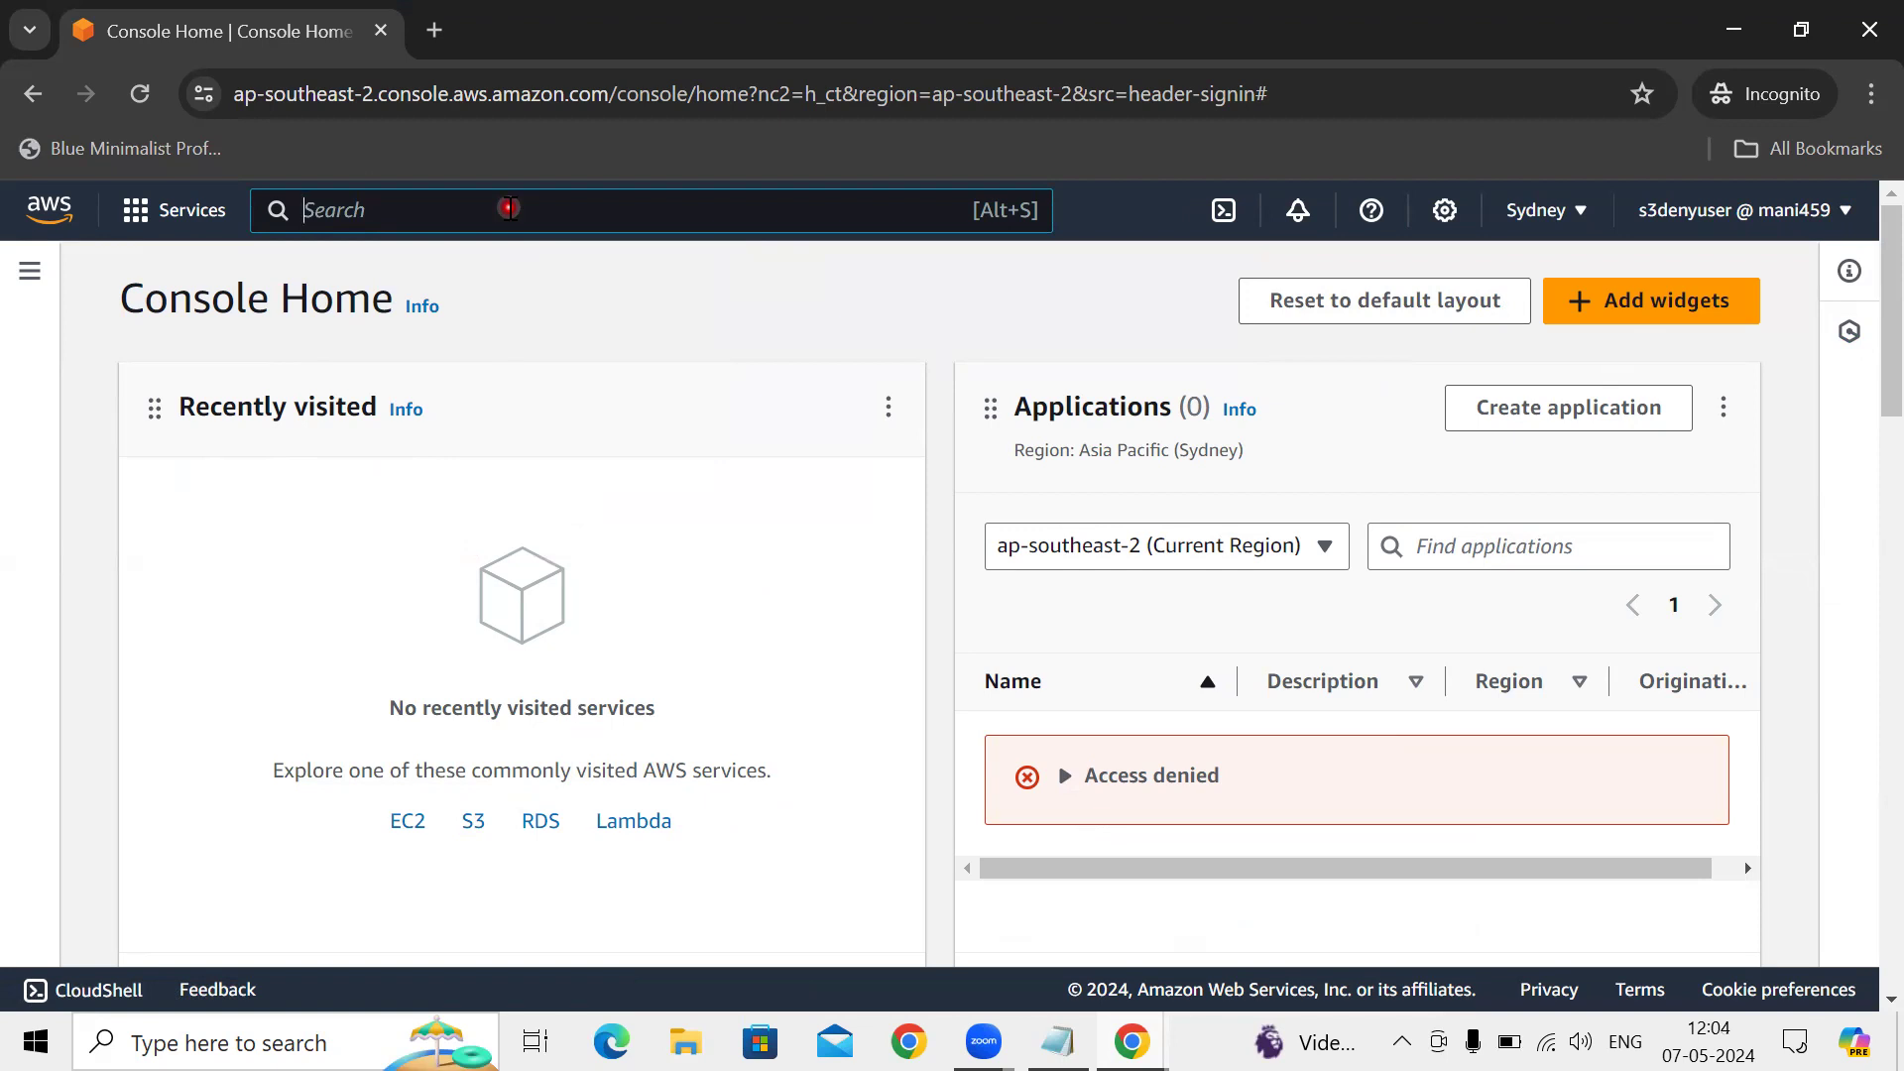
# Step: Search for s3, open Amazon S3, and expand its side navigation list
pyautogui.write('s3')
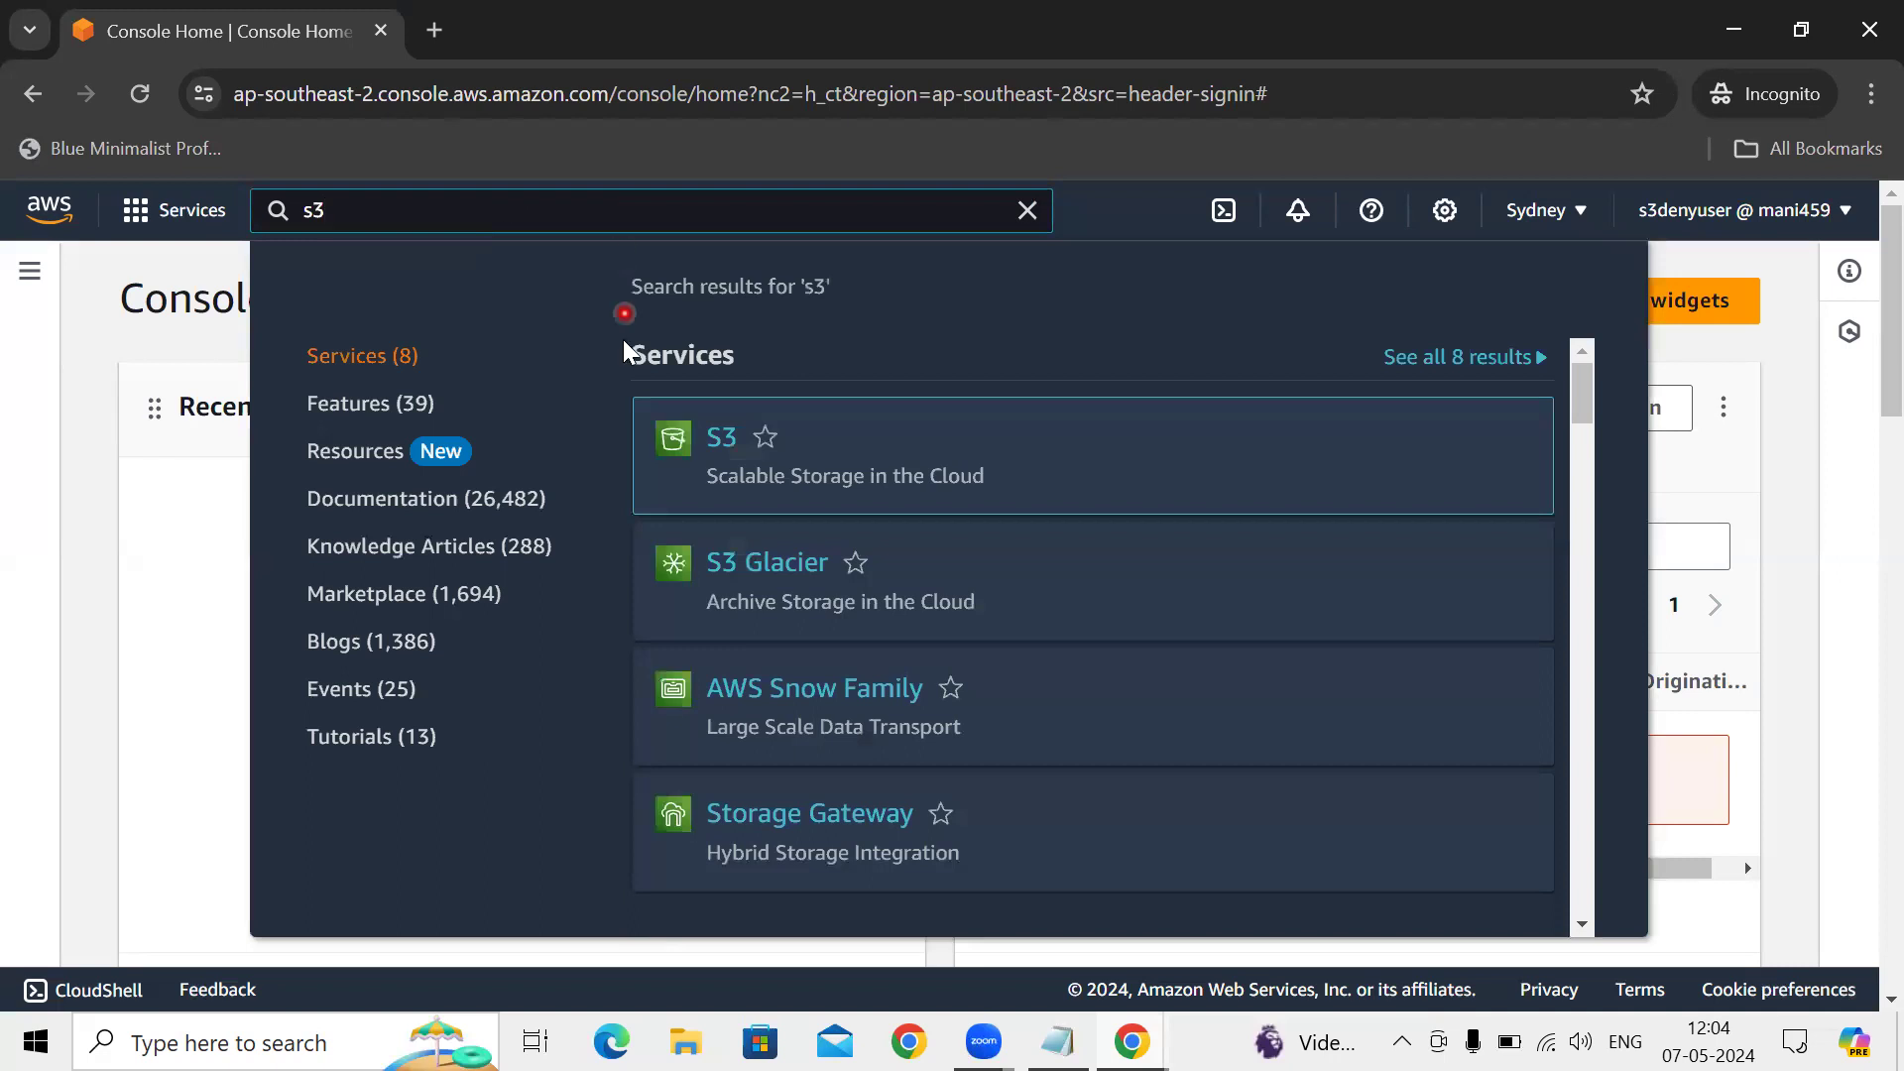
pyautogui.click(720, 443)
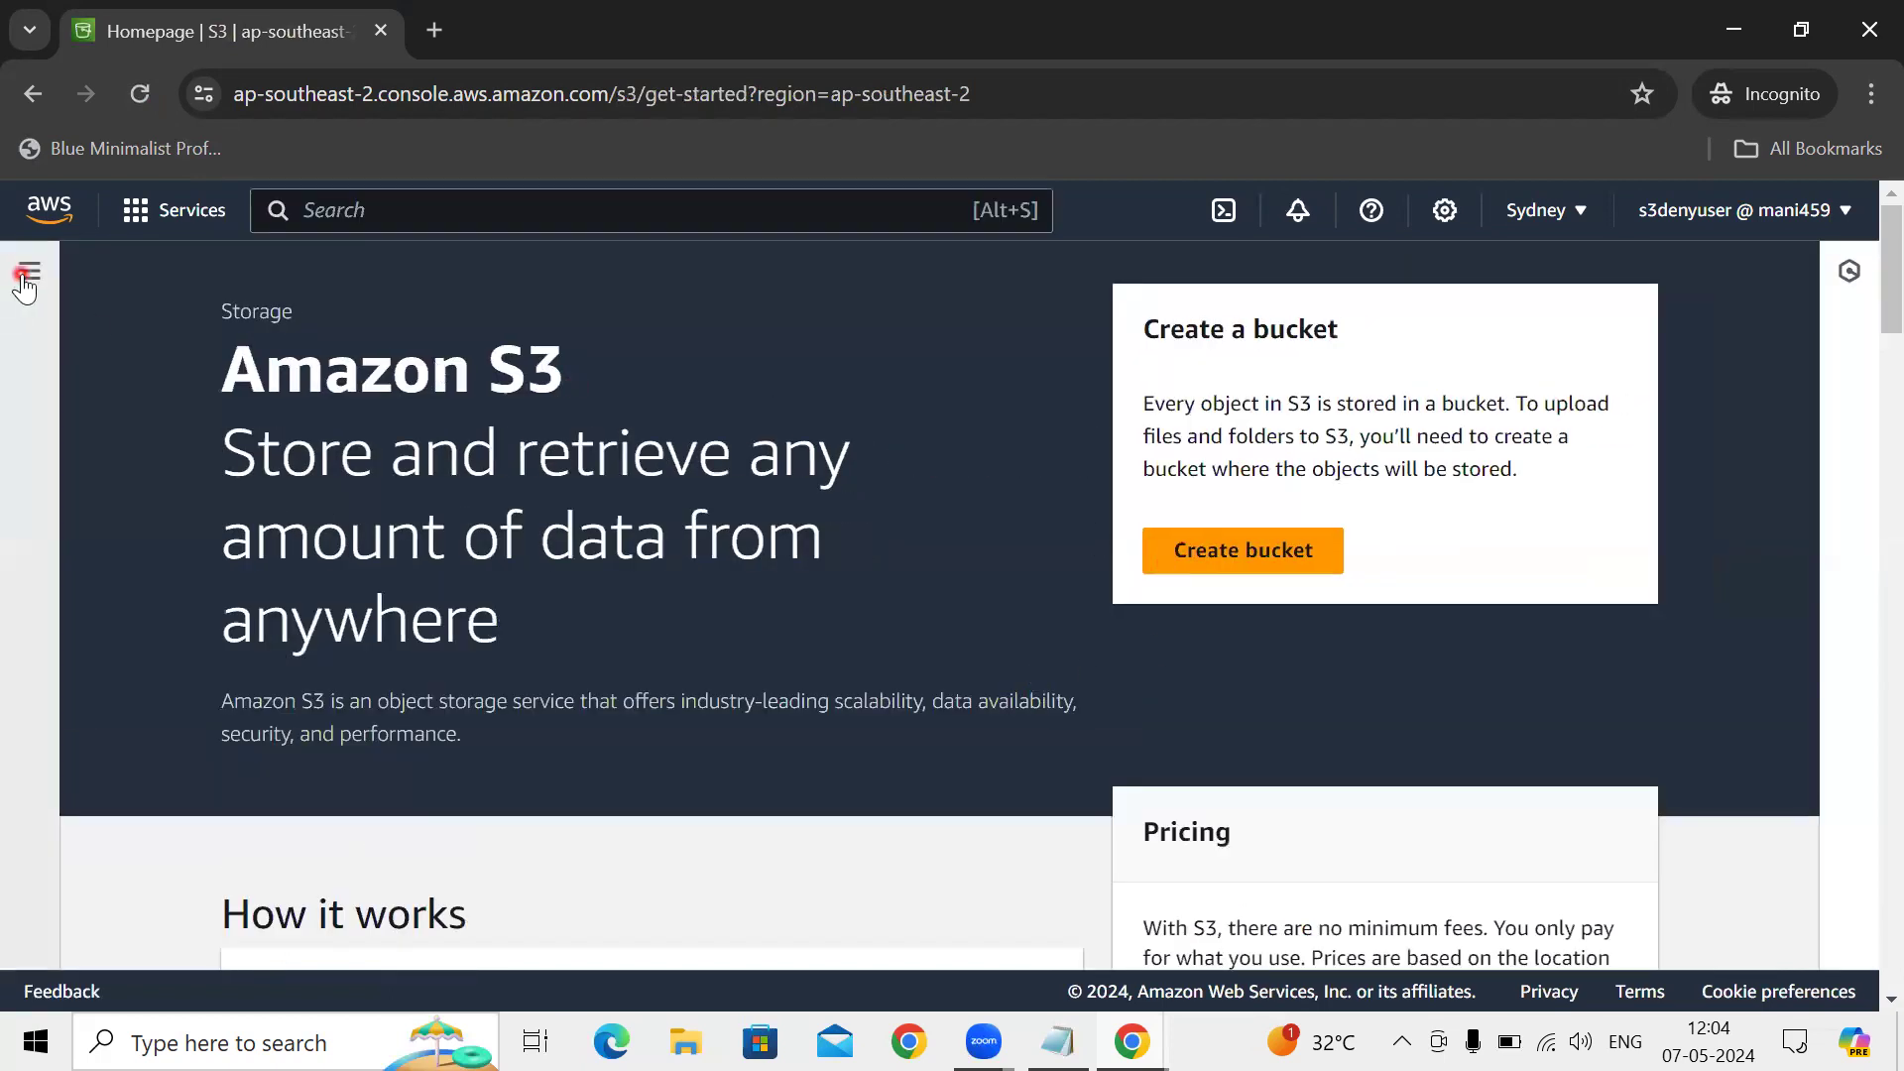
pyautogui.click(28, 278)
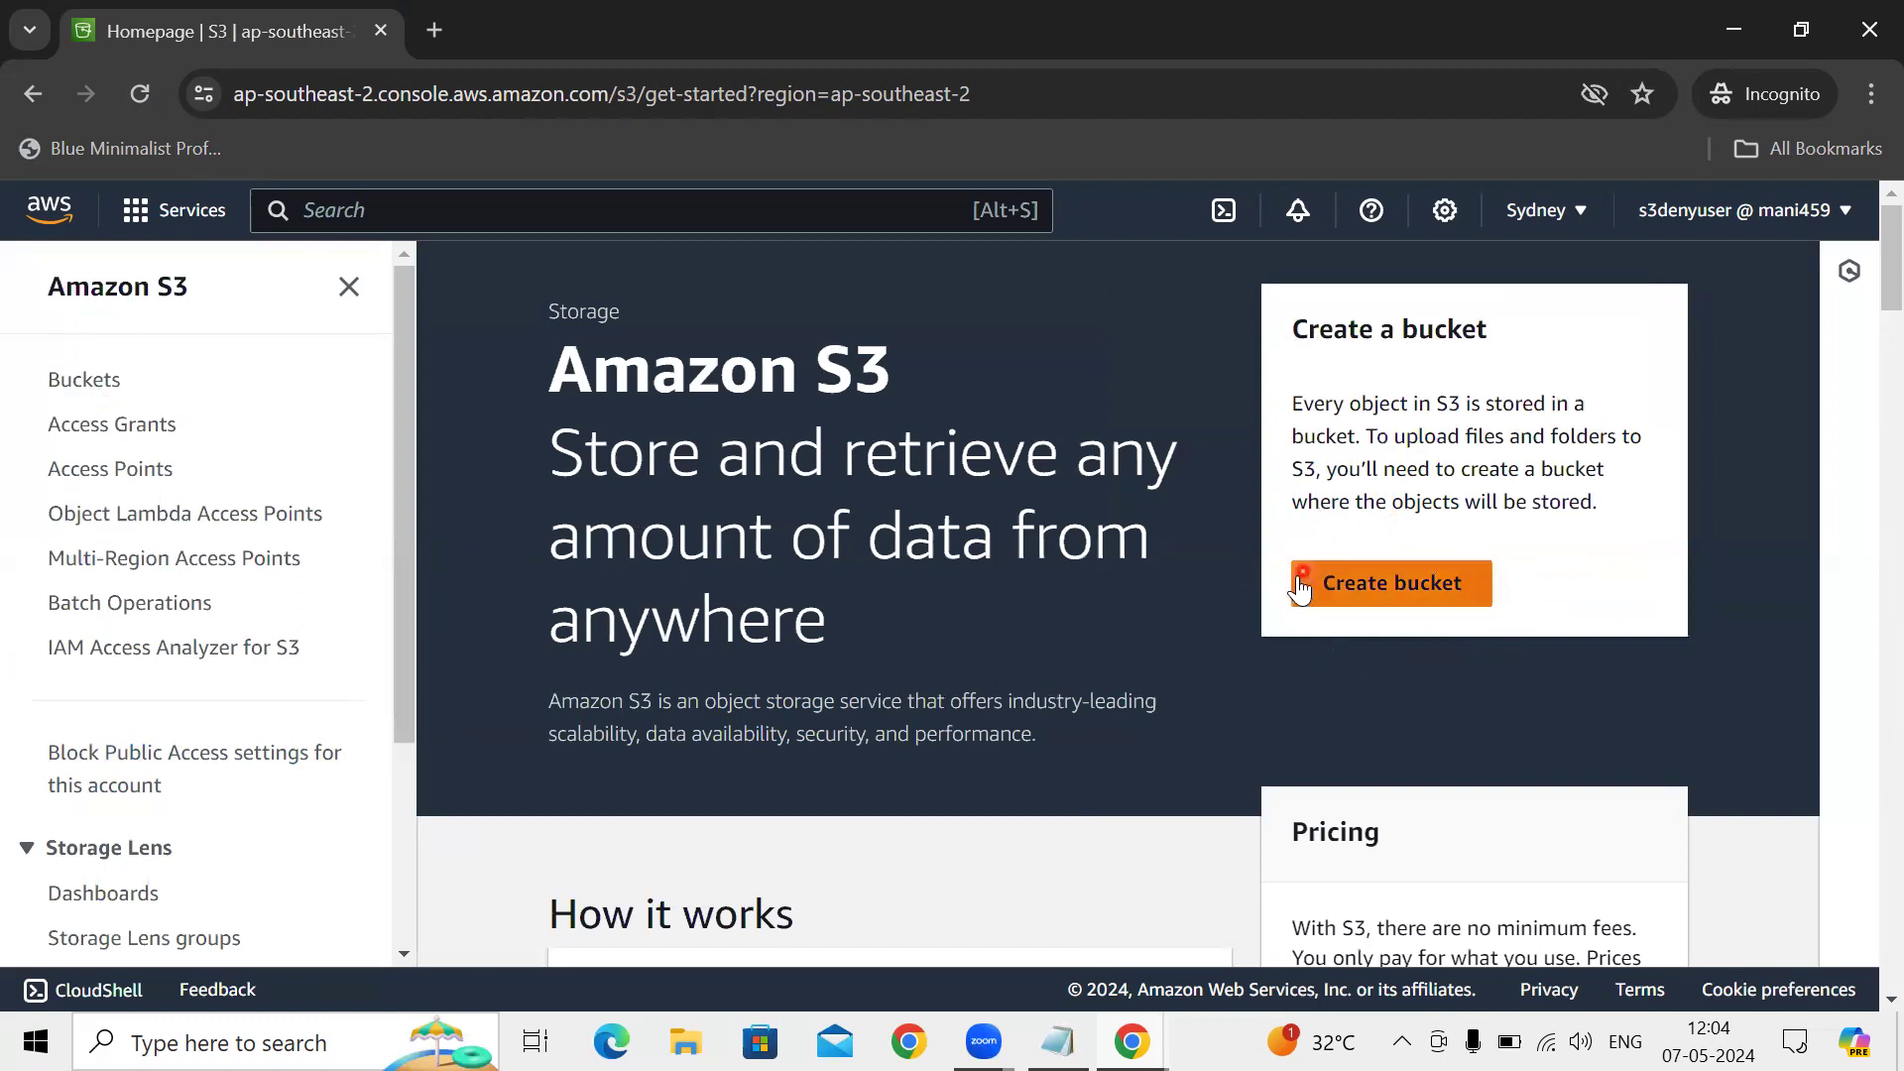
# Step: Start a new bucket and enter the bucket name mani after clearing test text
pyautogui.click(1399, 610)
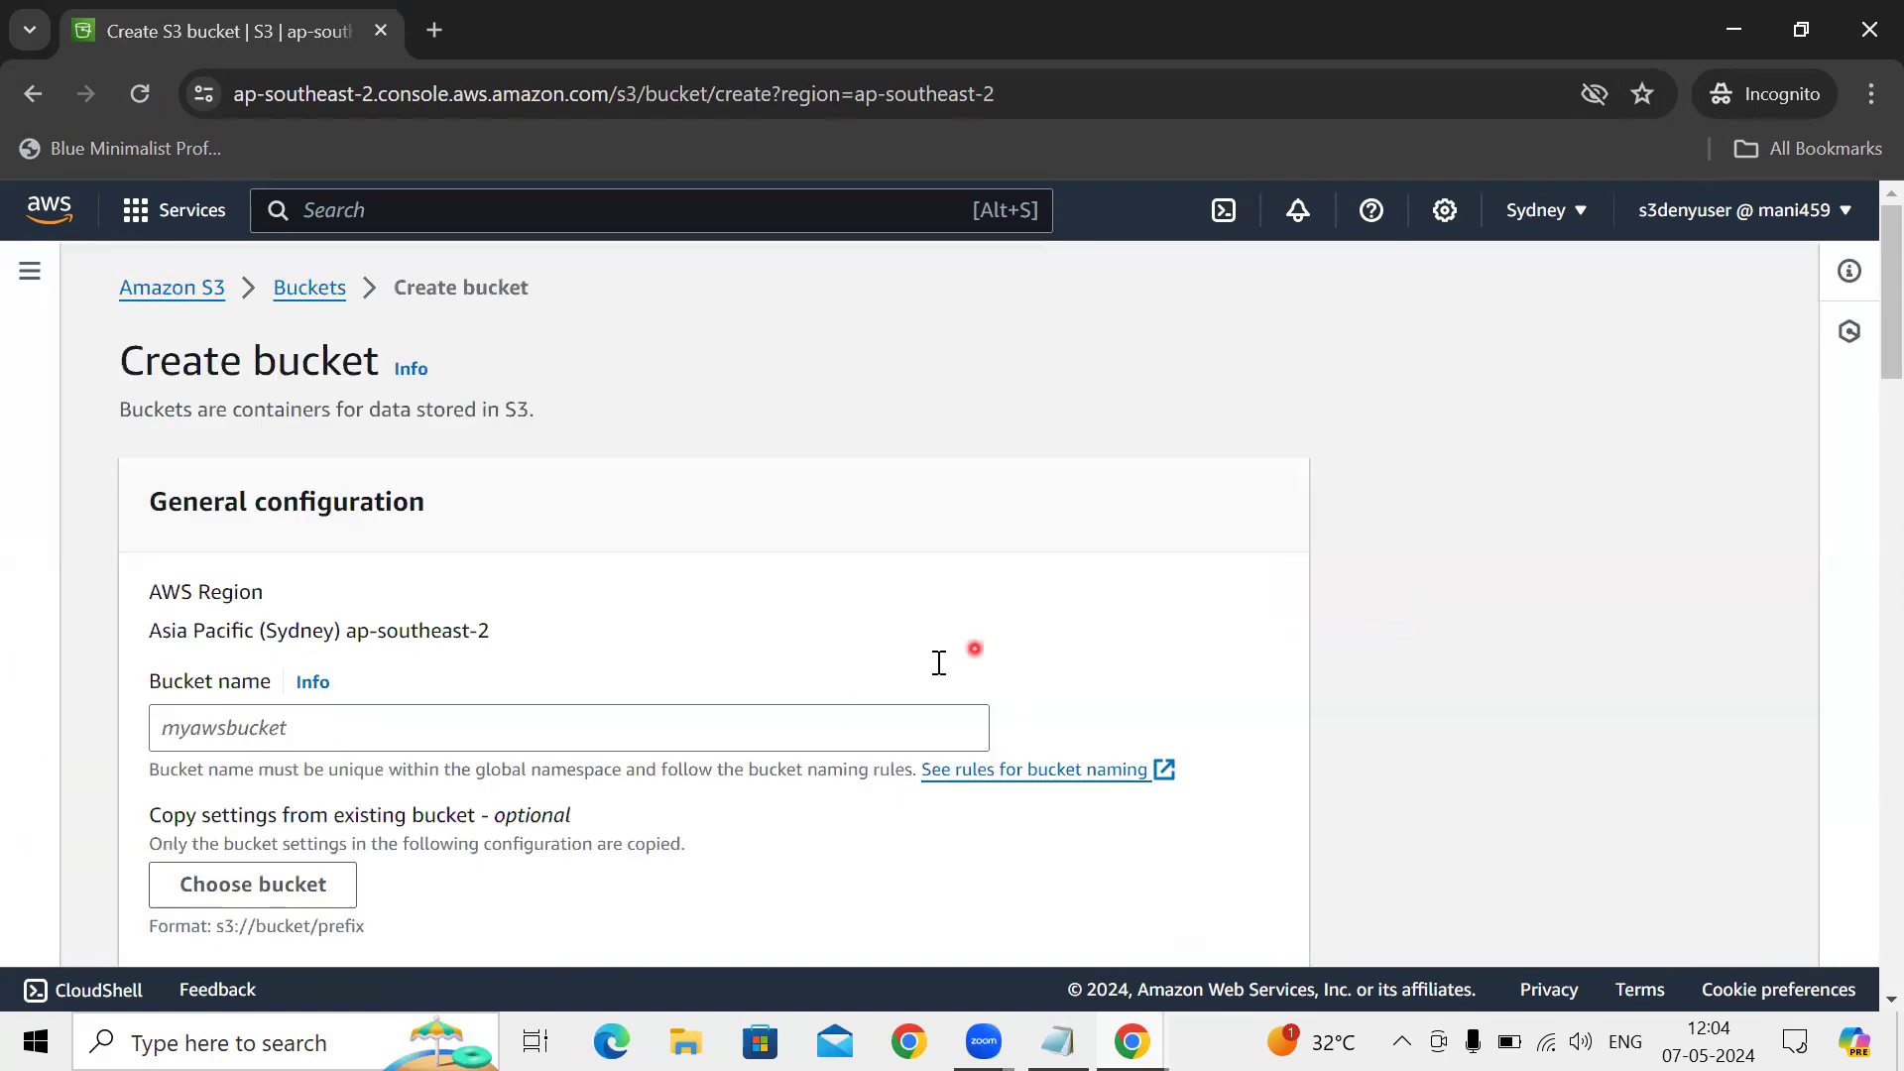
pyautogui.click(610, 732)
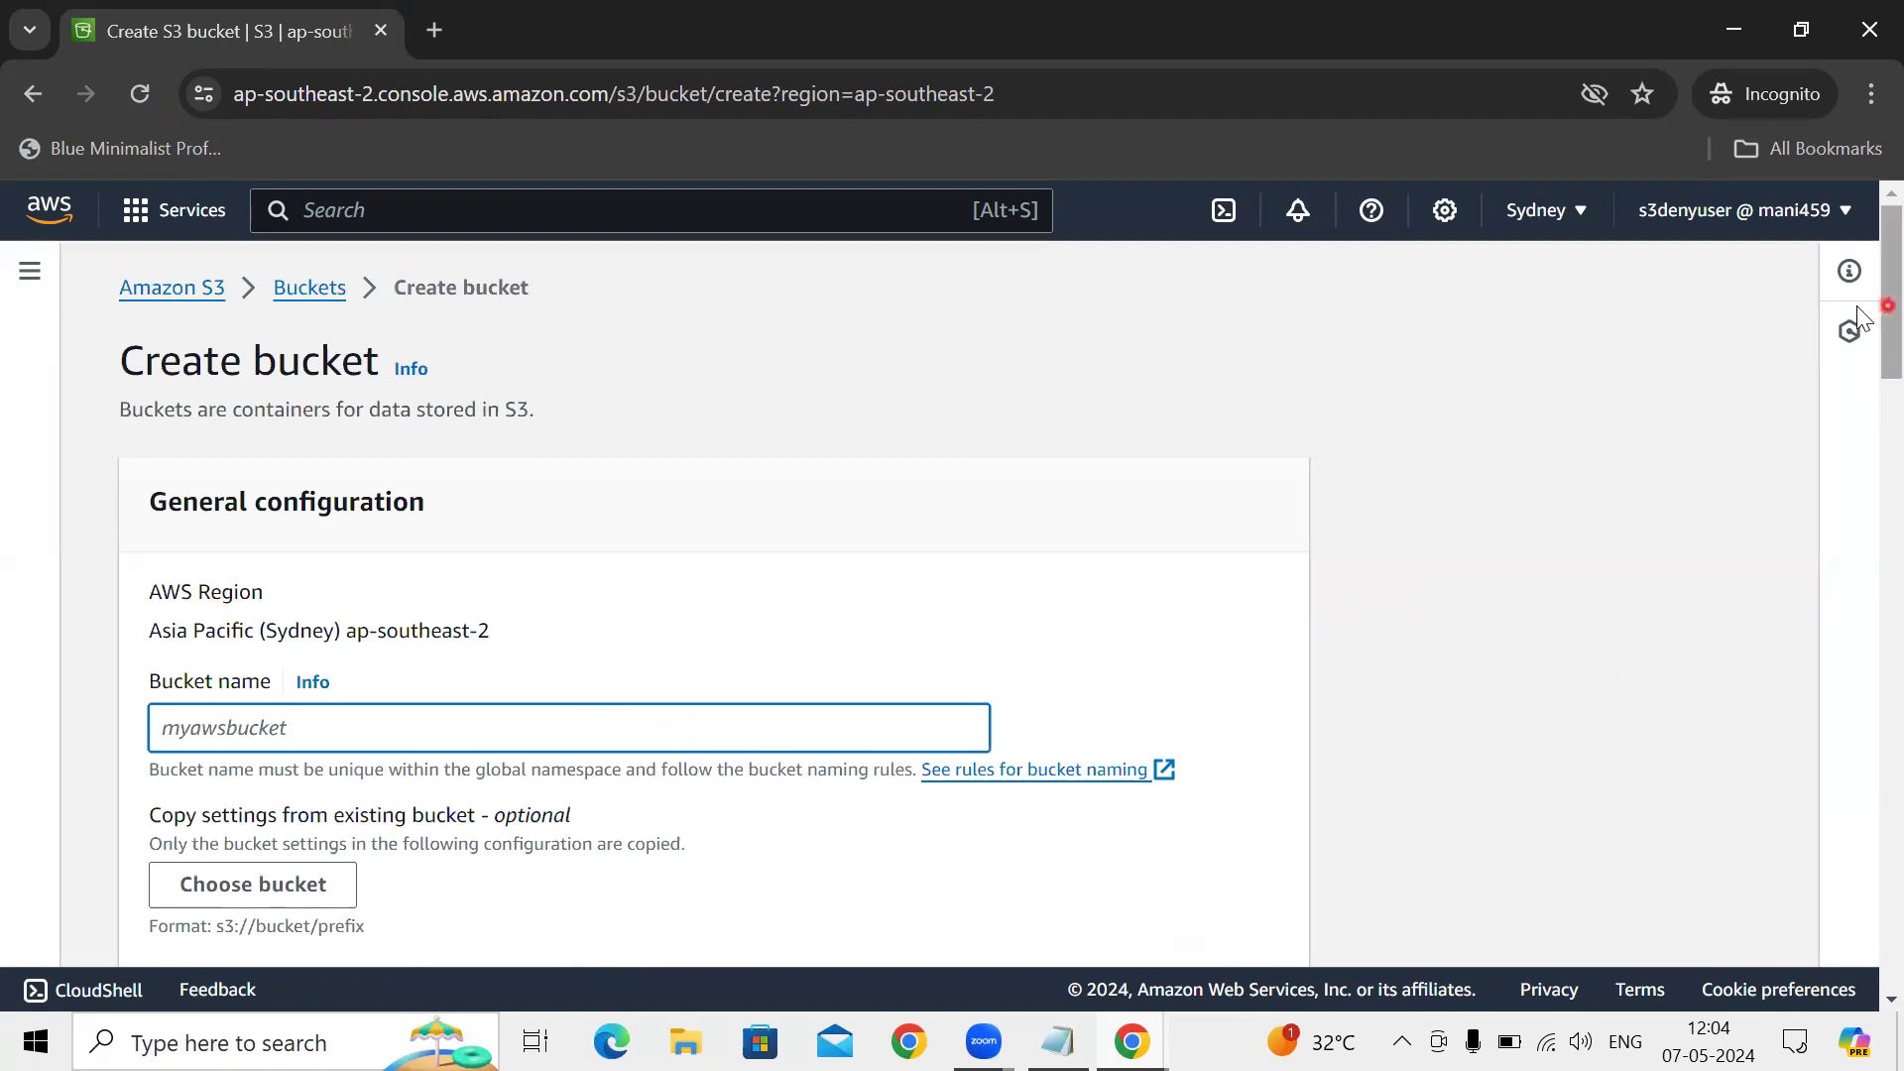
pyautogui.scroll(-3, 1857, 370)
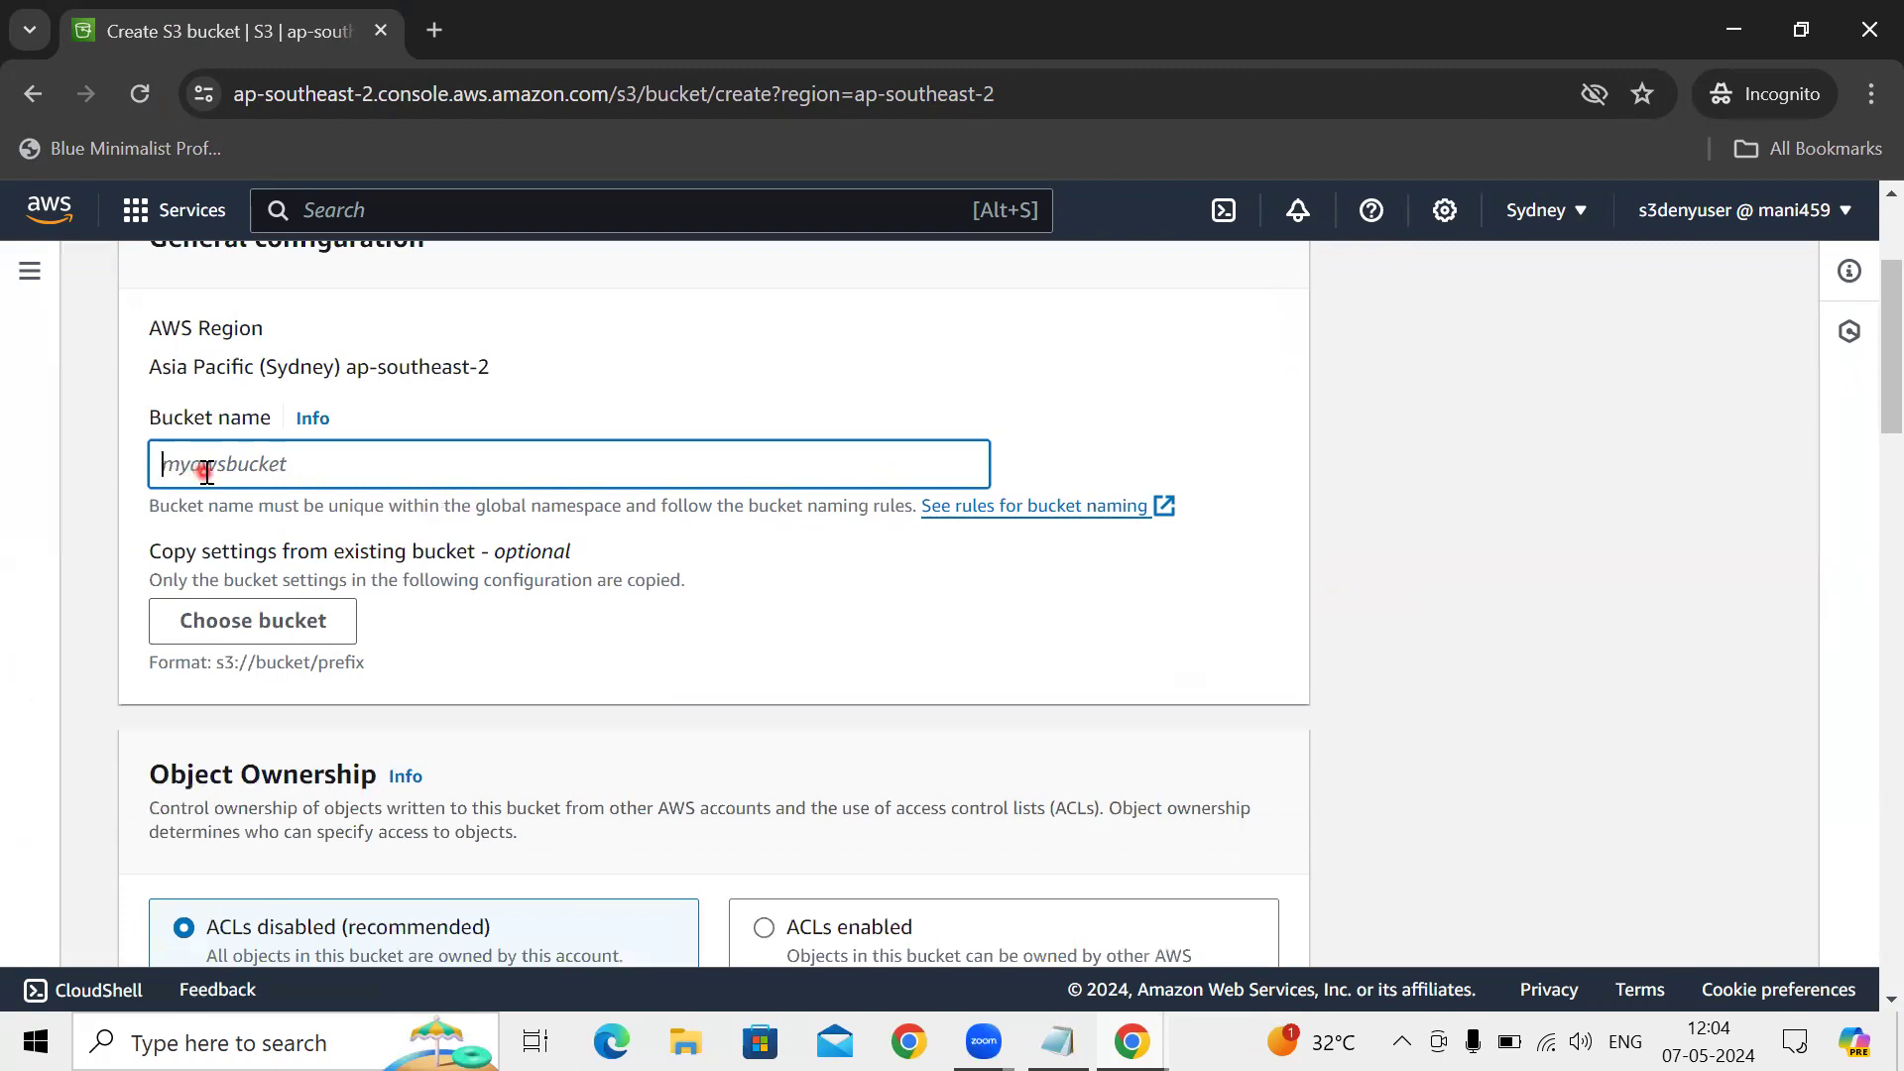
pyautogui.write('jfhjj,lkjhjg')
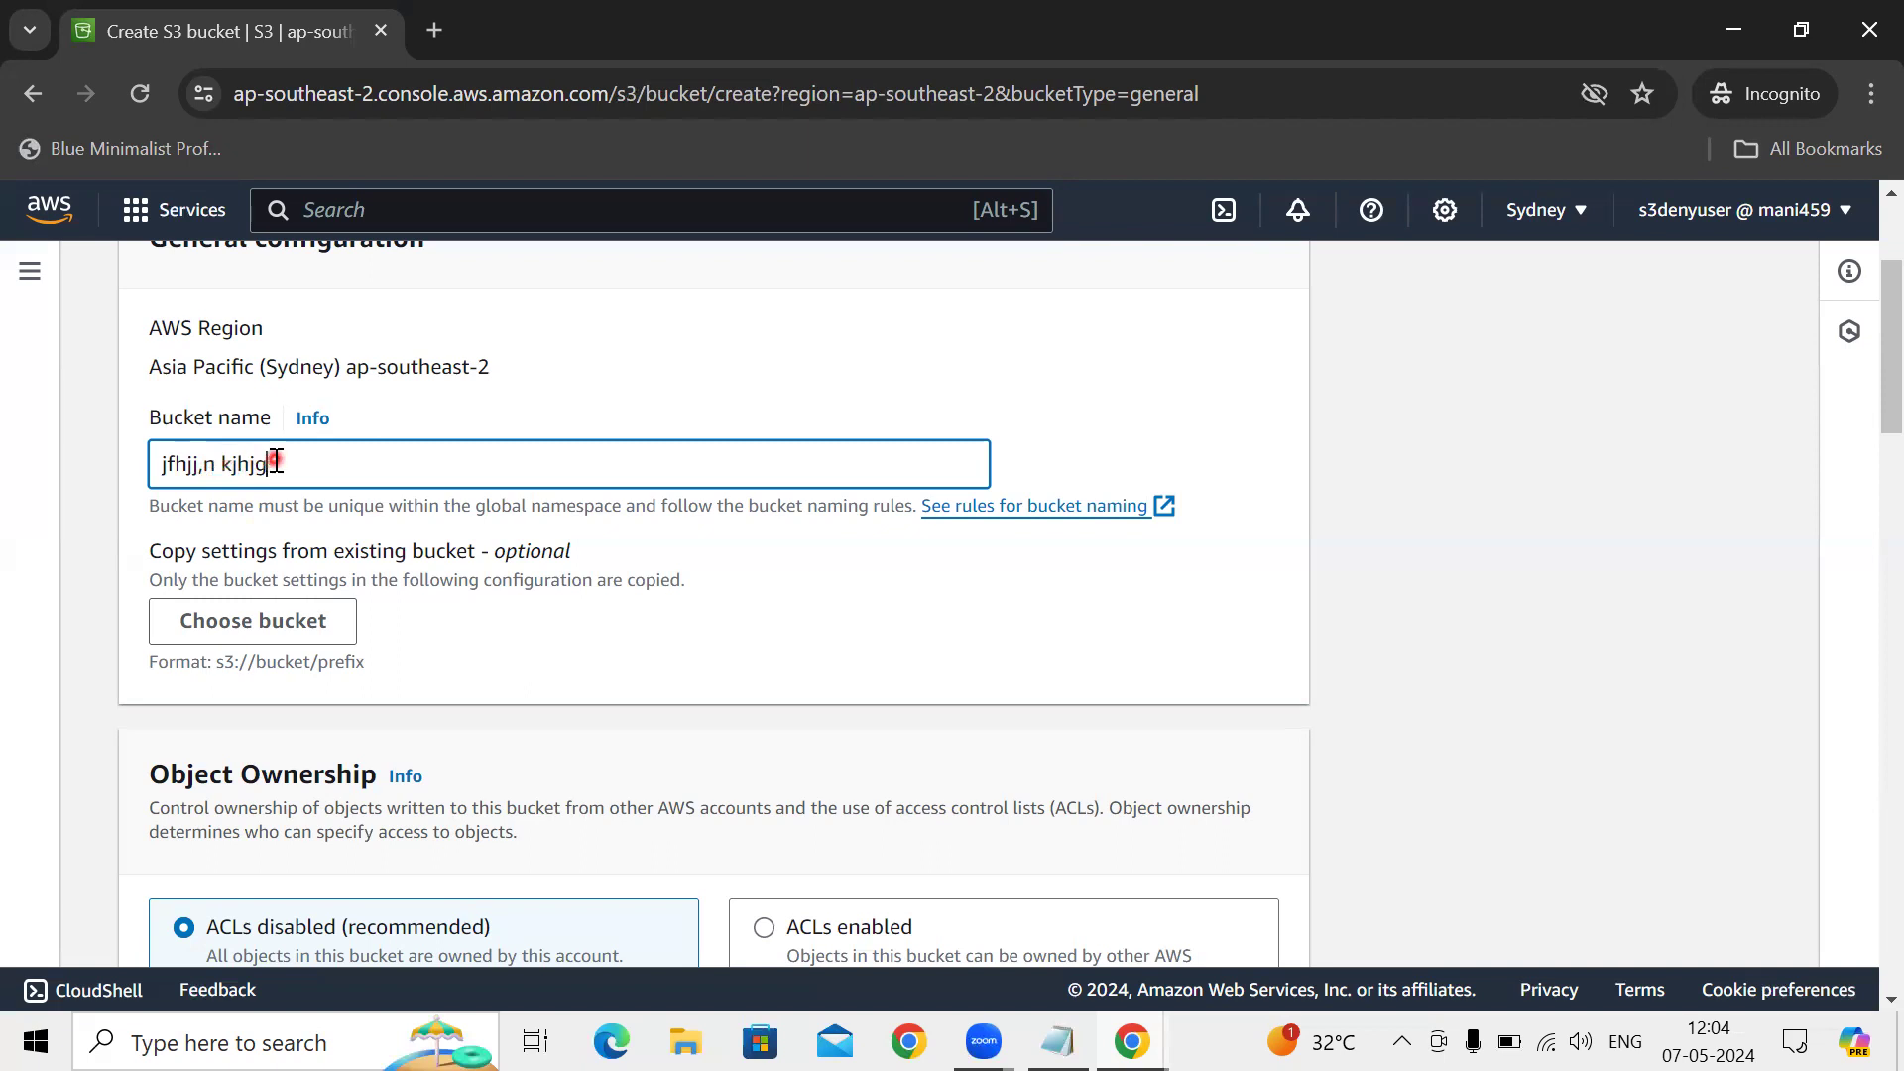
pyautogui.press('BackSpace')
pyautogui.press('BackSpace')
pyautogui.press('BackSpace')
pyautogui.press('BackSpace')
pyautogui.press('BackSpace')
pyautogui.press('BackSpace')
pyautogui.press('BackSpace')
pyautogui.press('BackSpace')
pyautogui.press('BackSpace')
pyautogui.press('BackSpace')
pyautogui.press('BackSpace')
pyautogui.press('BackSpace')
pyautogui.press('BackSpace')
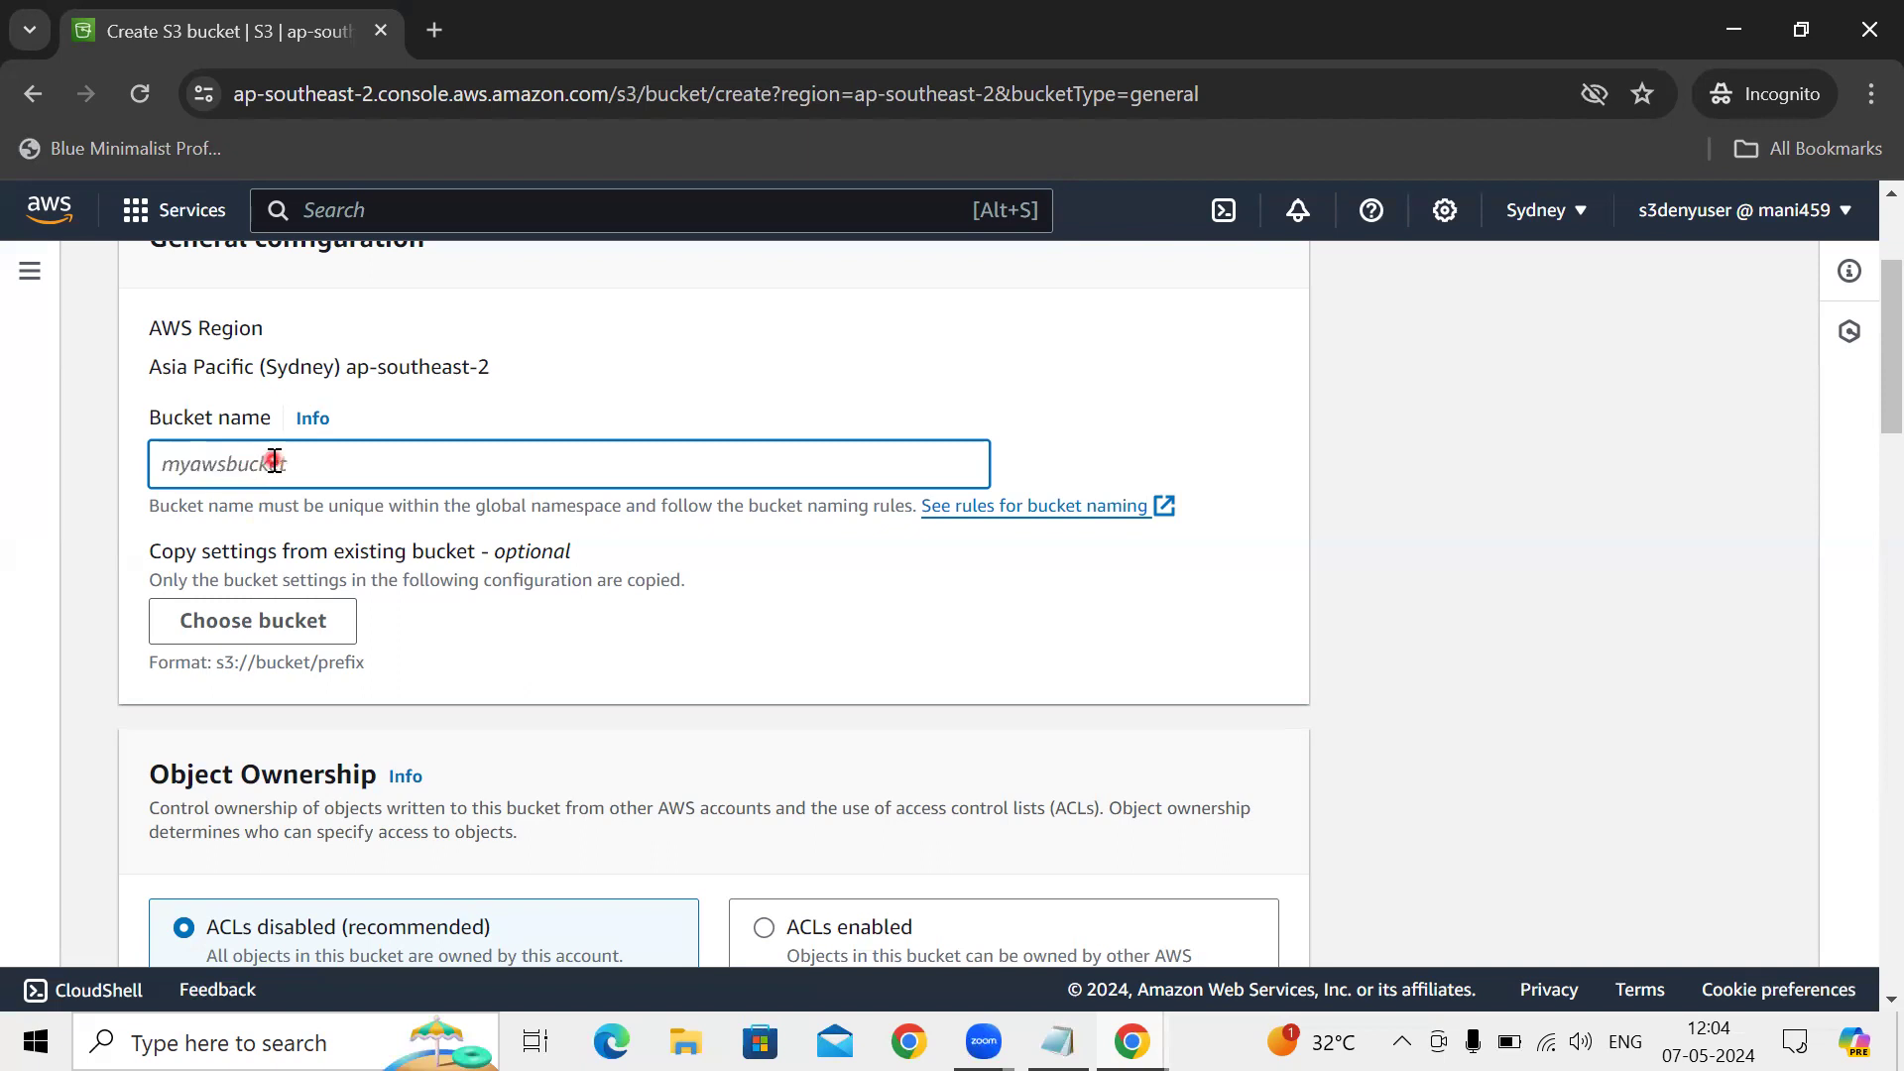
pyautogui.write('kjvhggkj')
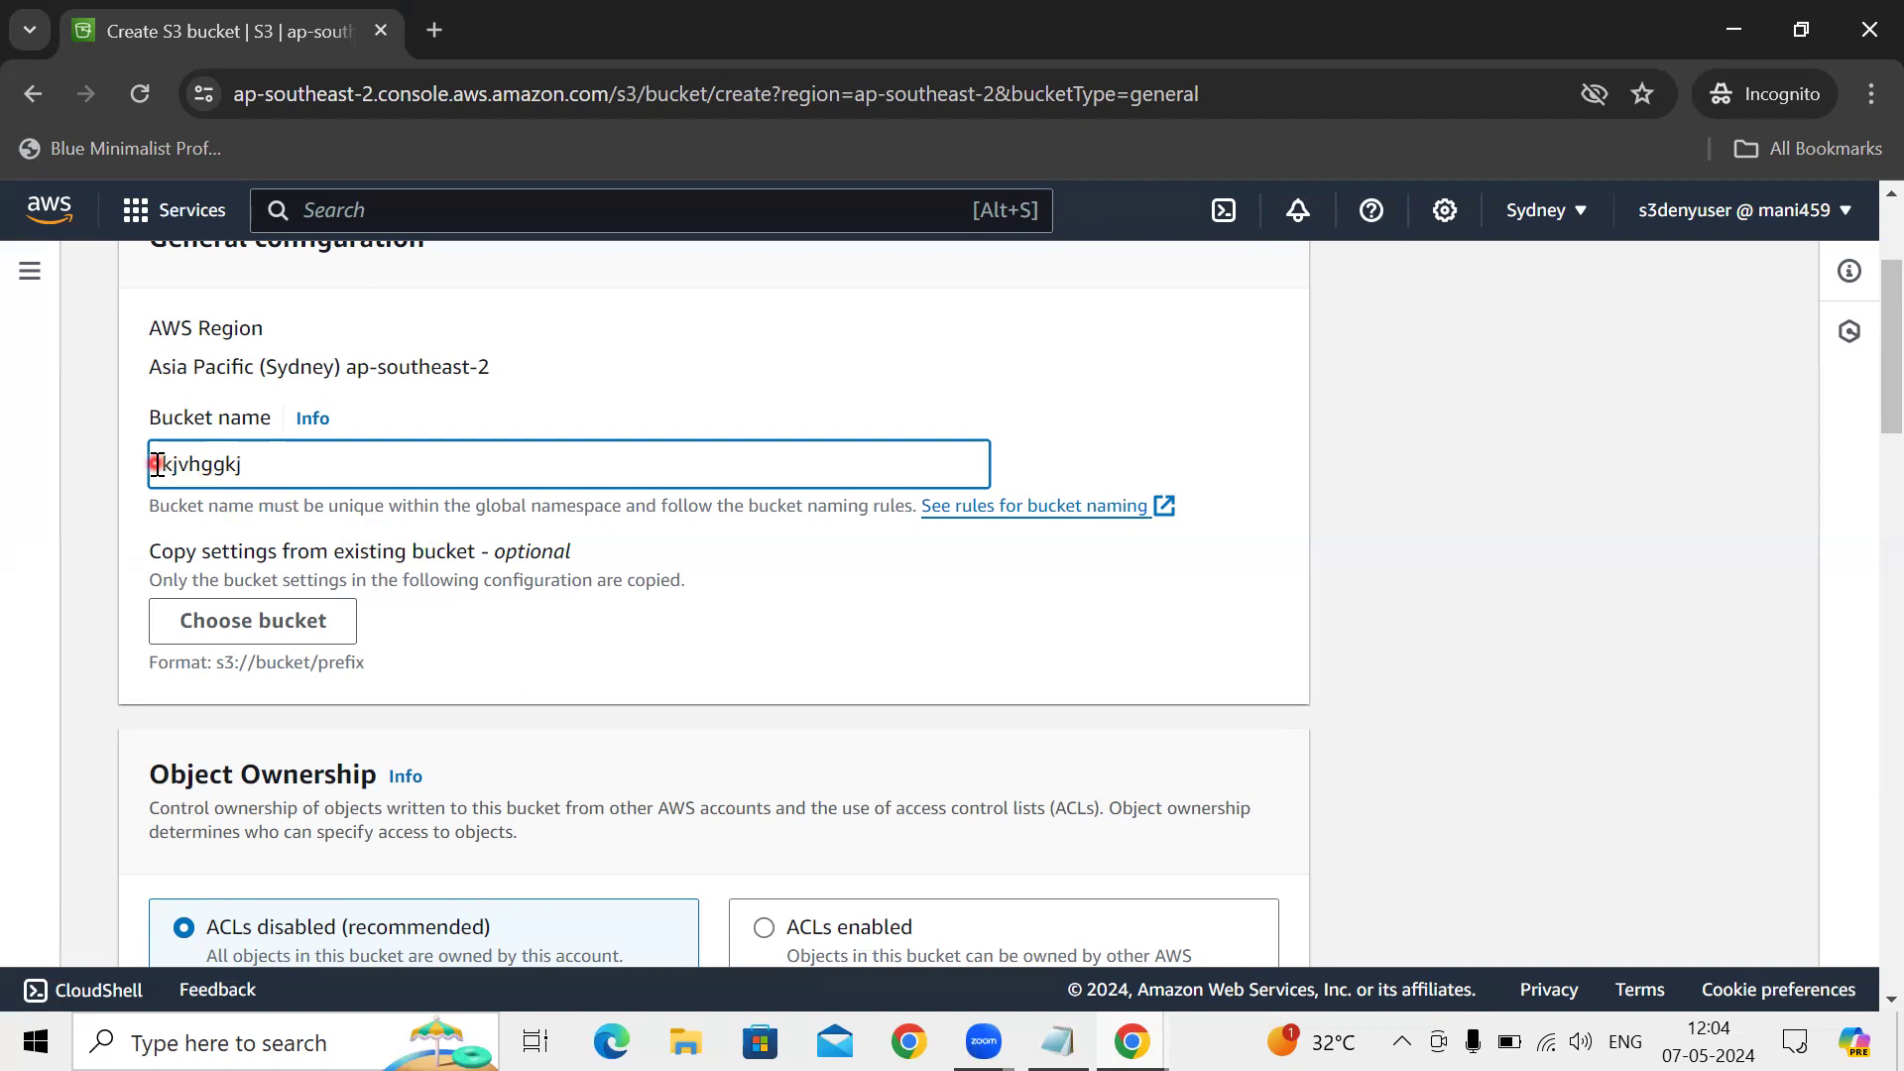
pyautogui.press('BackSpace')
pyautogui.press('BackSpace')
pyautogui.press('BackSpace')
pyautogui.press('BackSpace')
pyautogui.press('BackSpace')
pyautogui.write('mani')
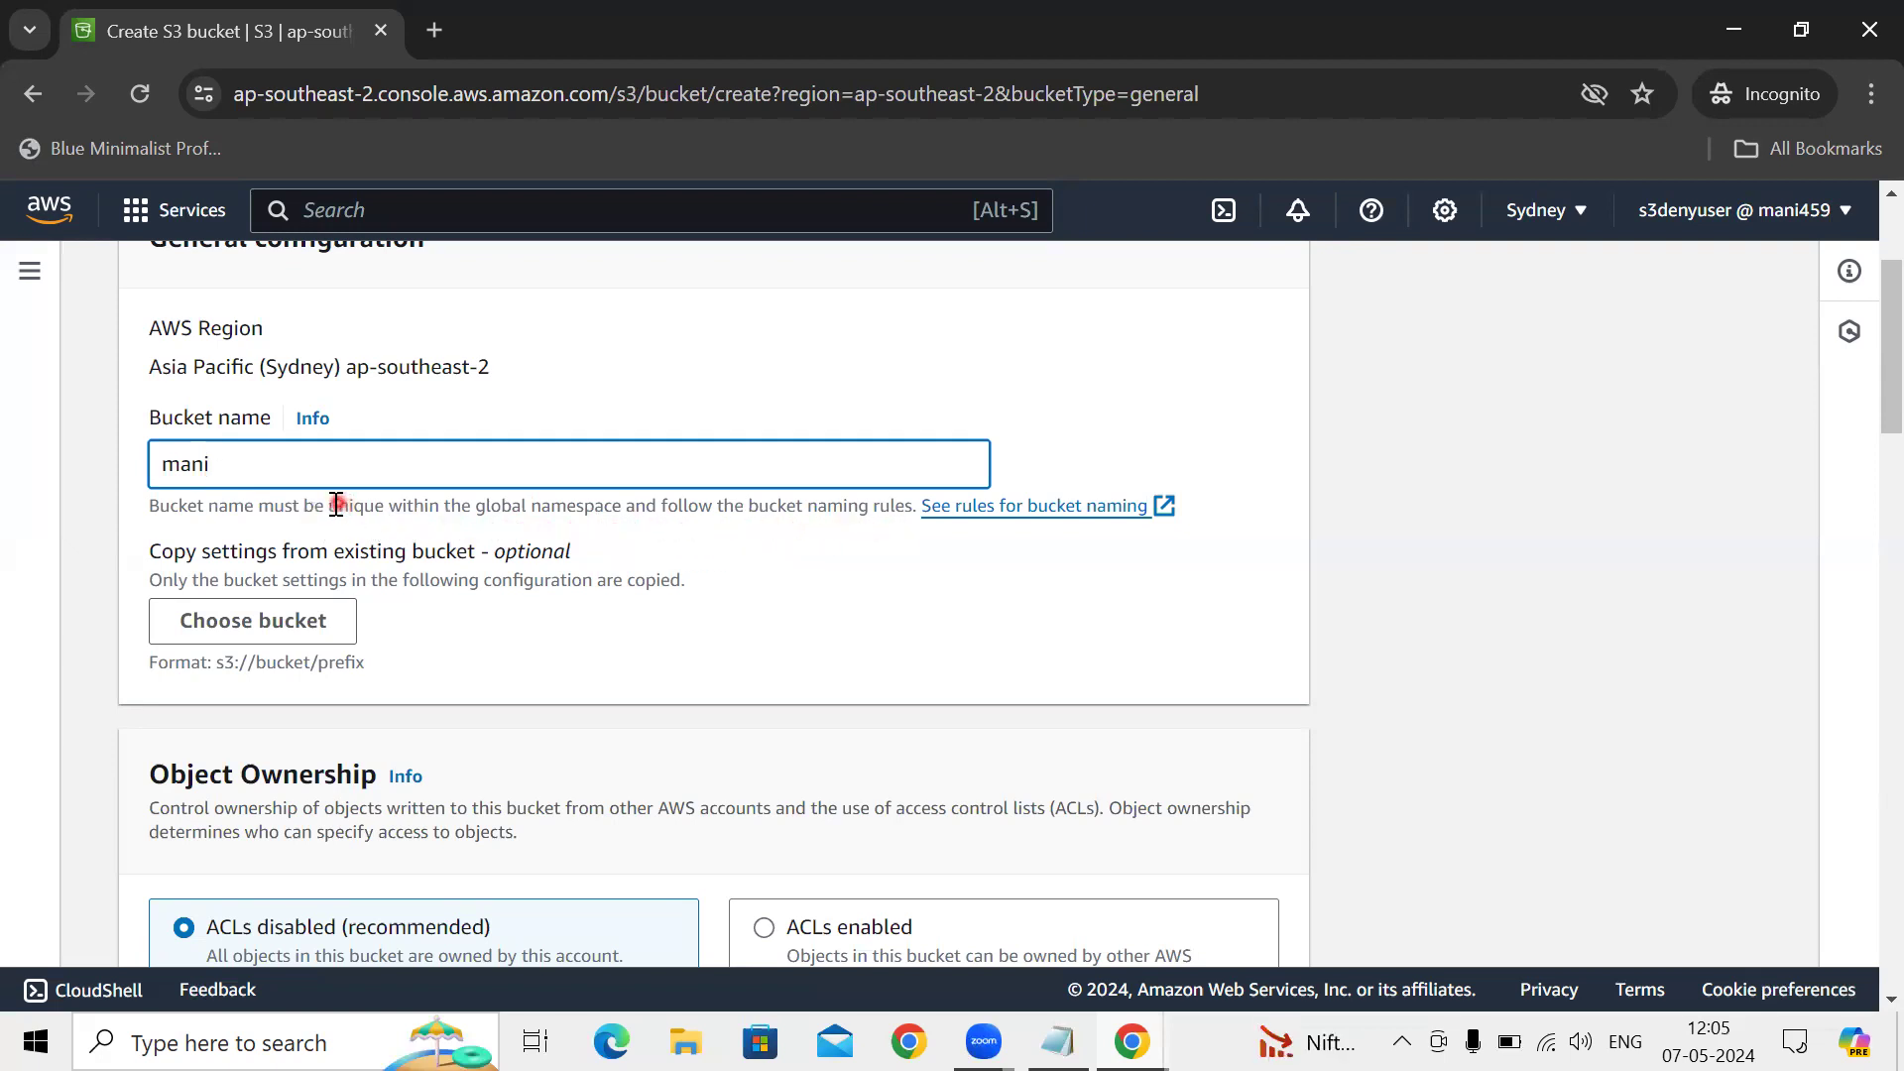
# Step: Highlight the bucket-name uniqueness rule and review the Create bucket form settings
pyautogui.moveTo(329, 506); pyautogui.dragTo(622, 508)
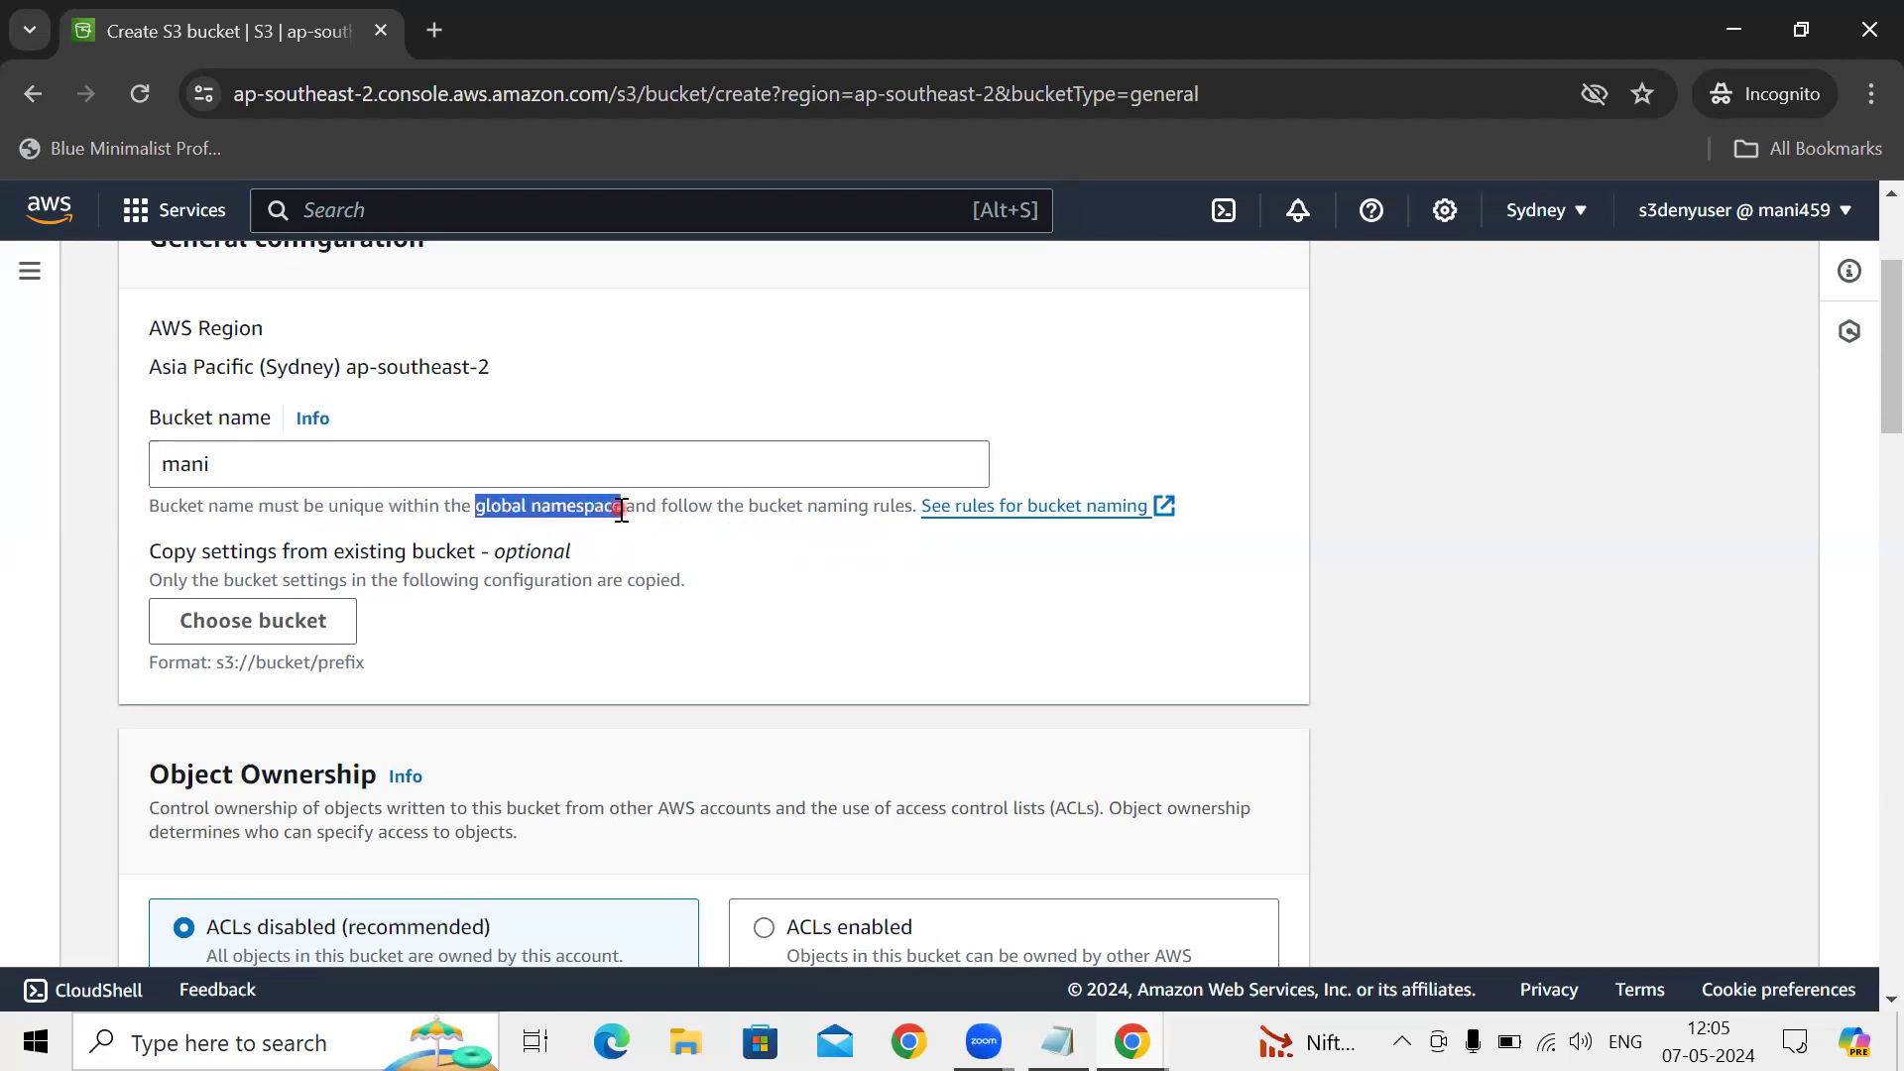
pyautogui.click(630, 543)
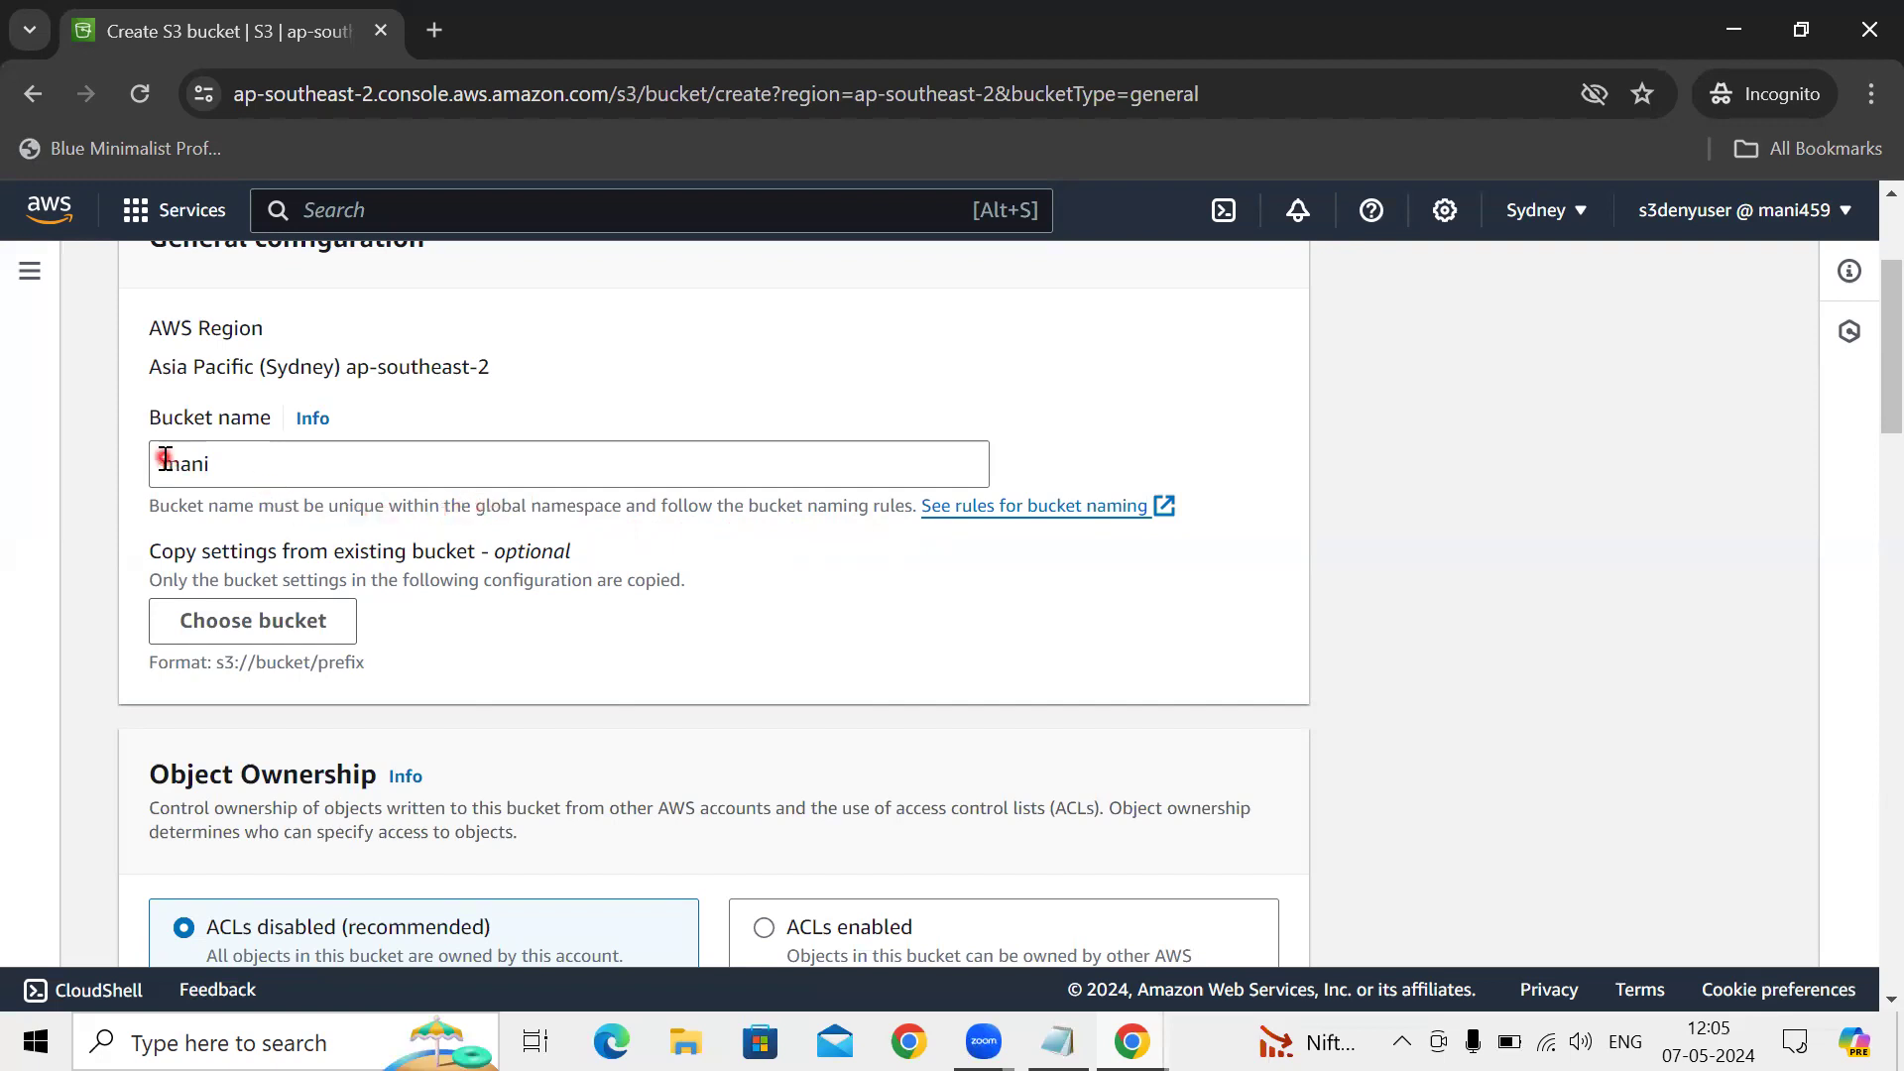
pyautogui.moveTo(154, 466); pyautogui.dragTo(233, 466)
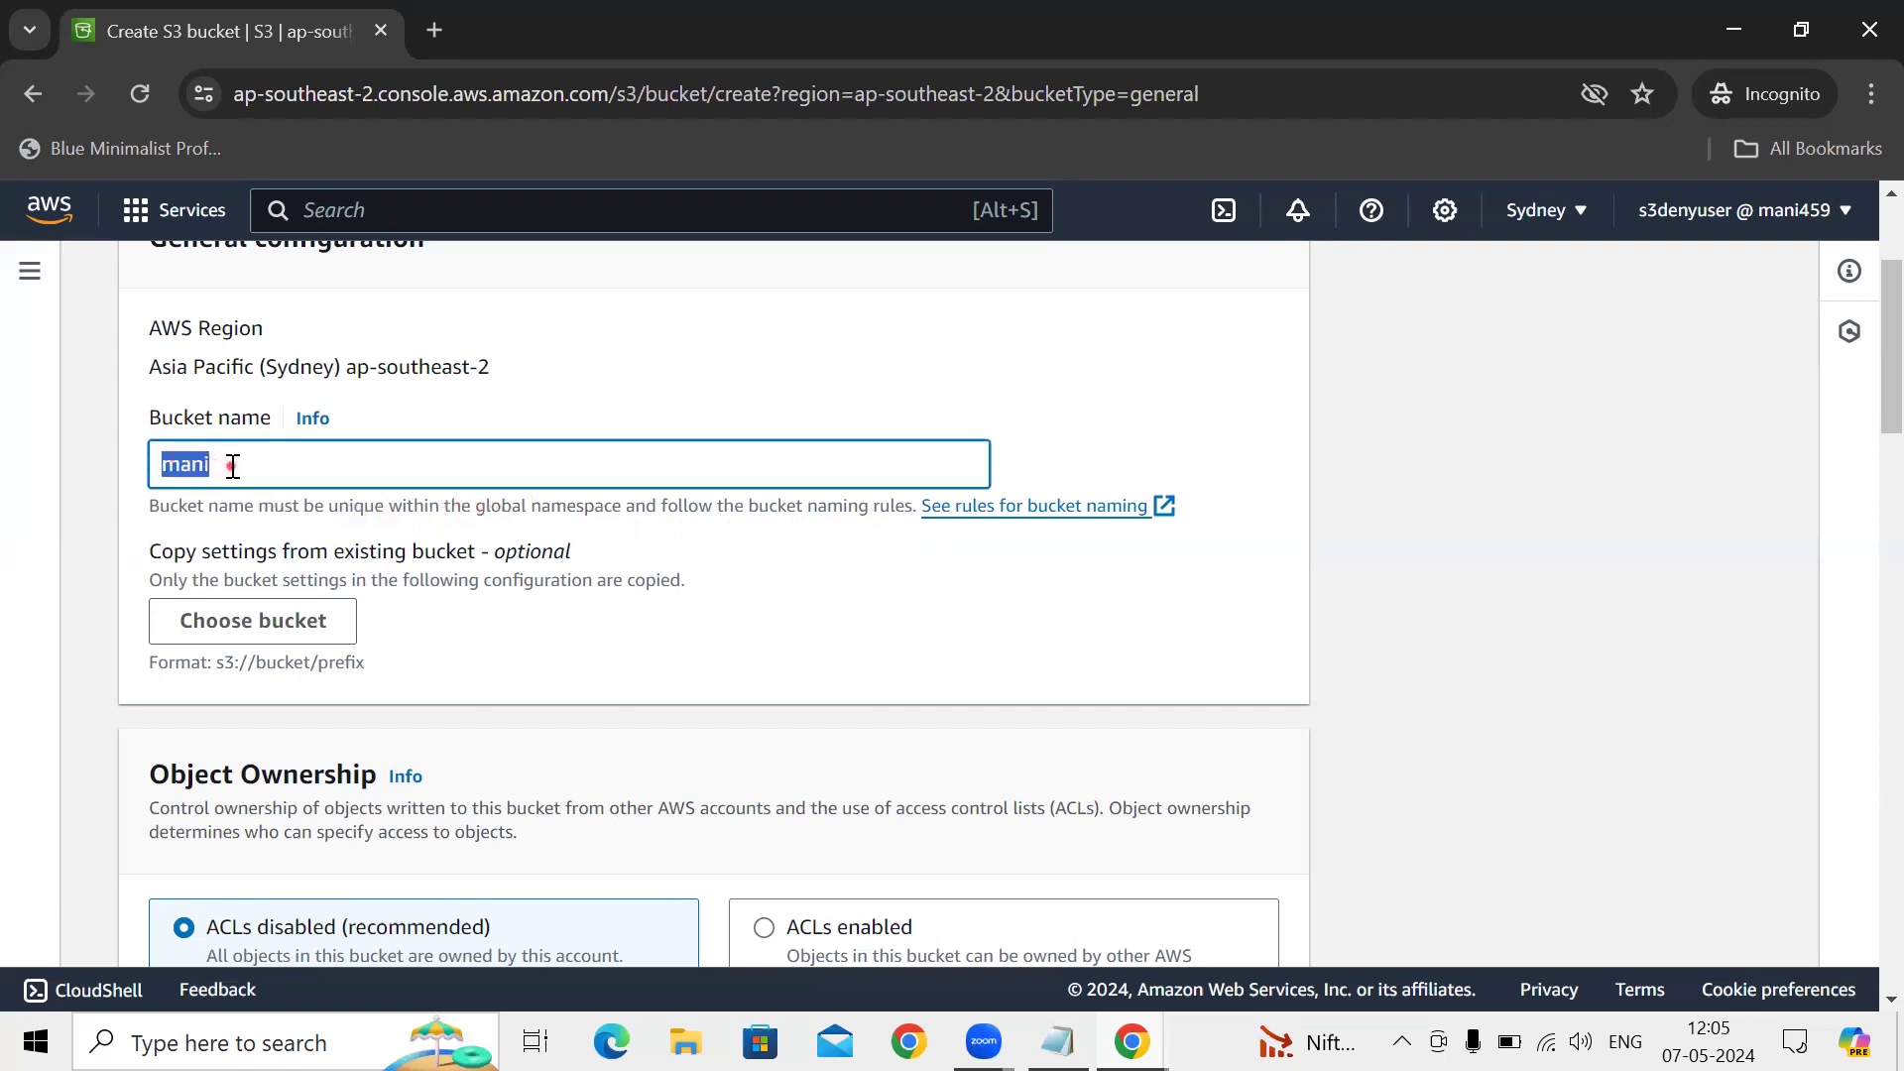
pyautogui.click(232, 466)
pyautogui.click(154, 461)
pyautogui.scroll(-20, 374, 544)
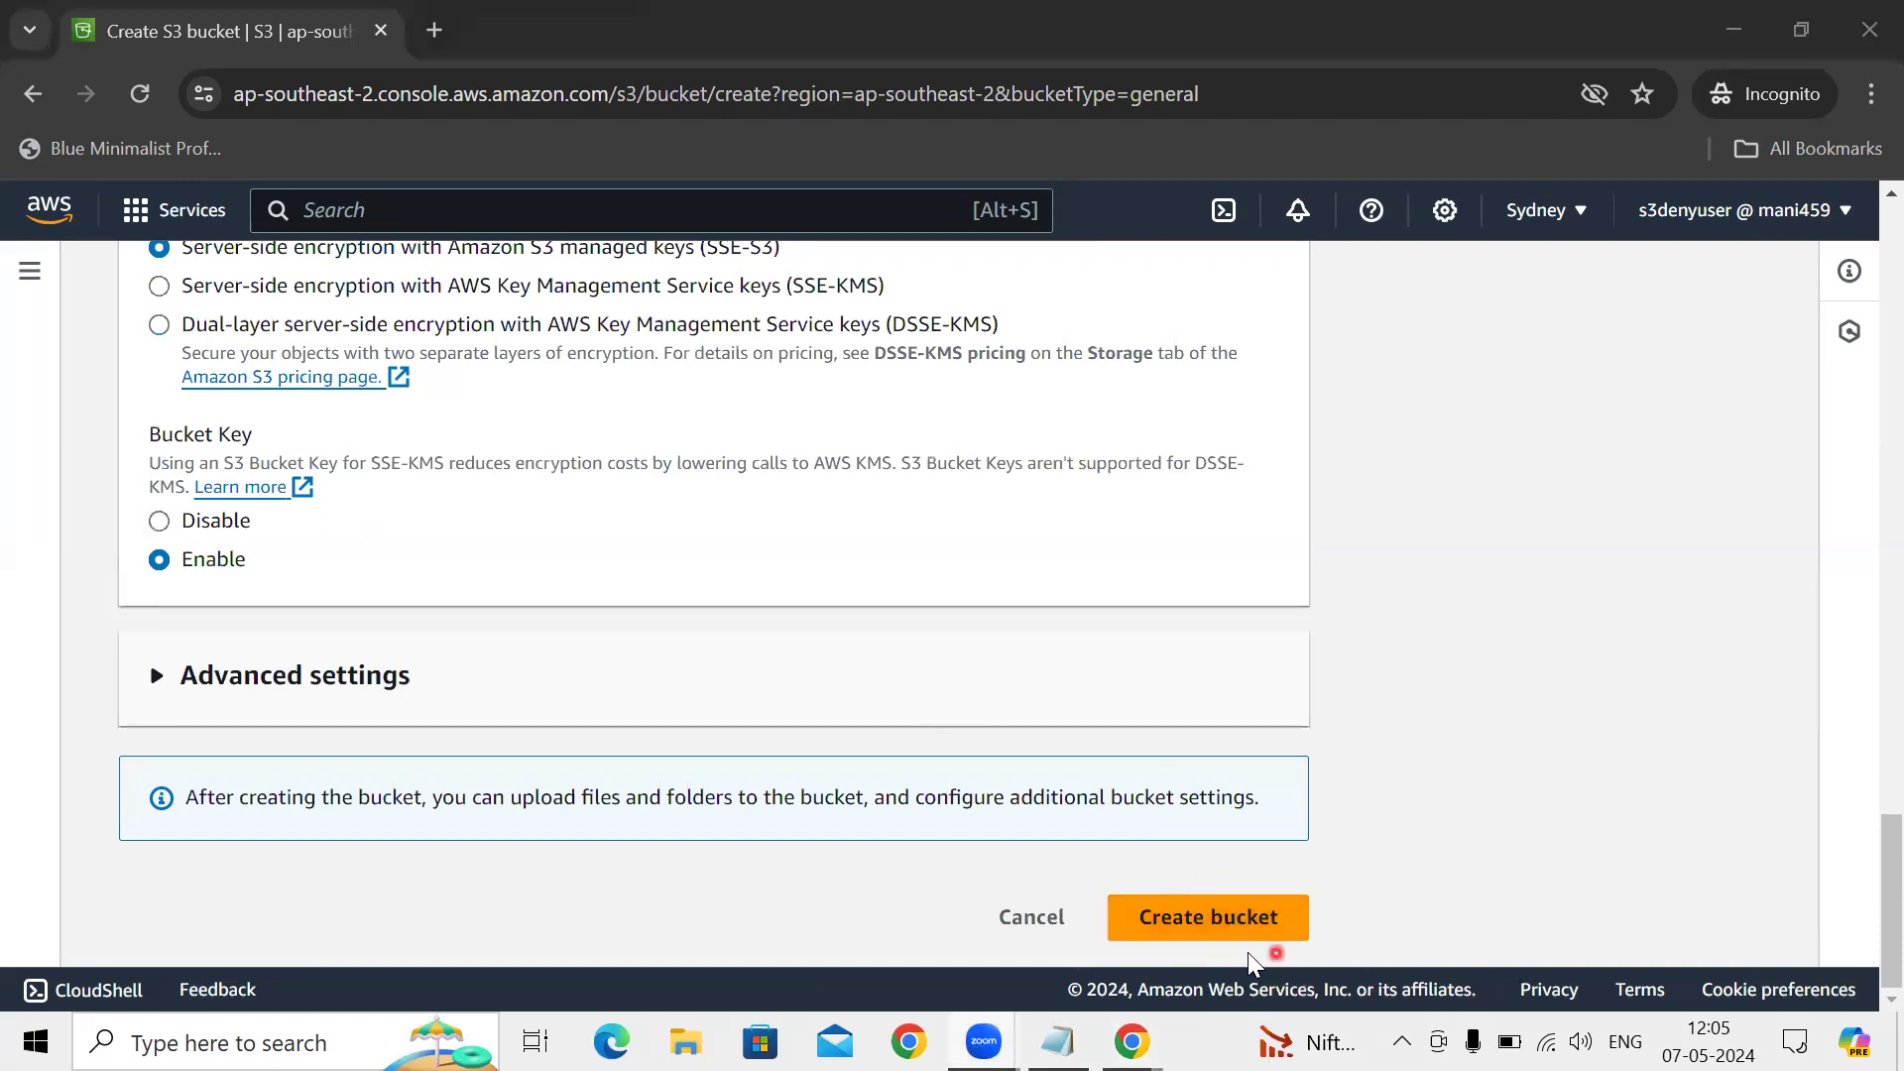
pyautogui.scroll(15, 662, 559)
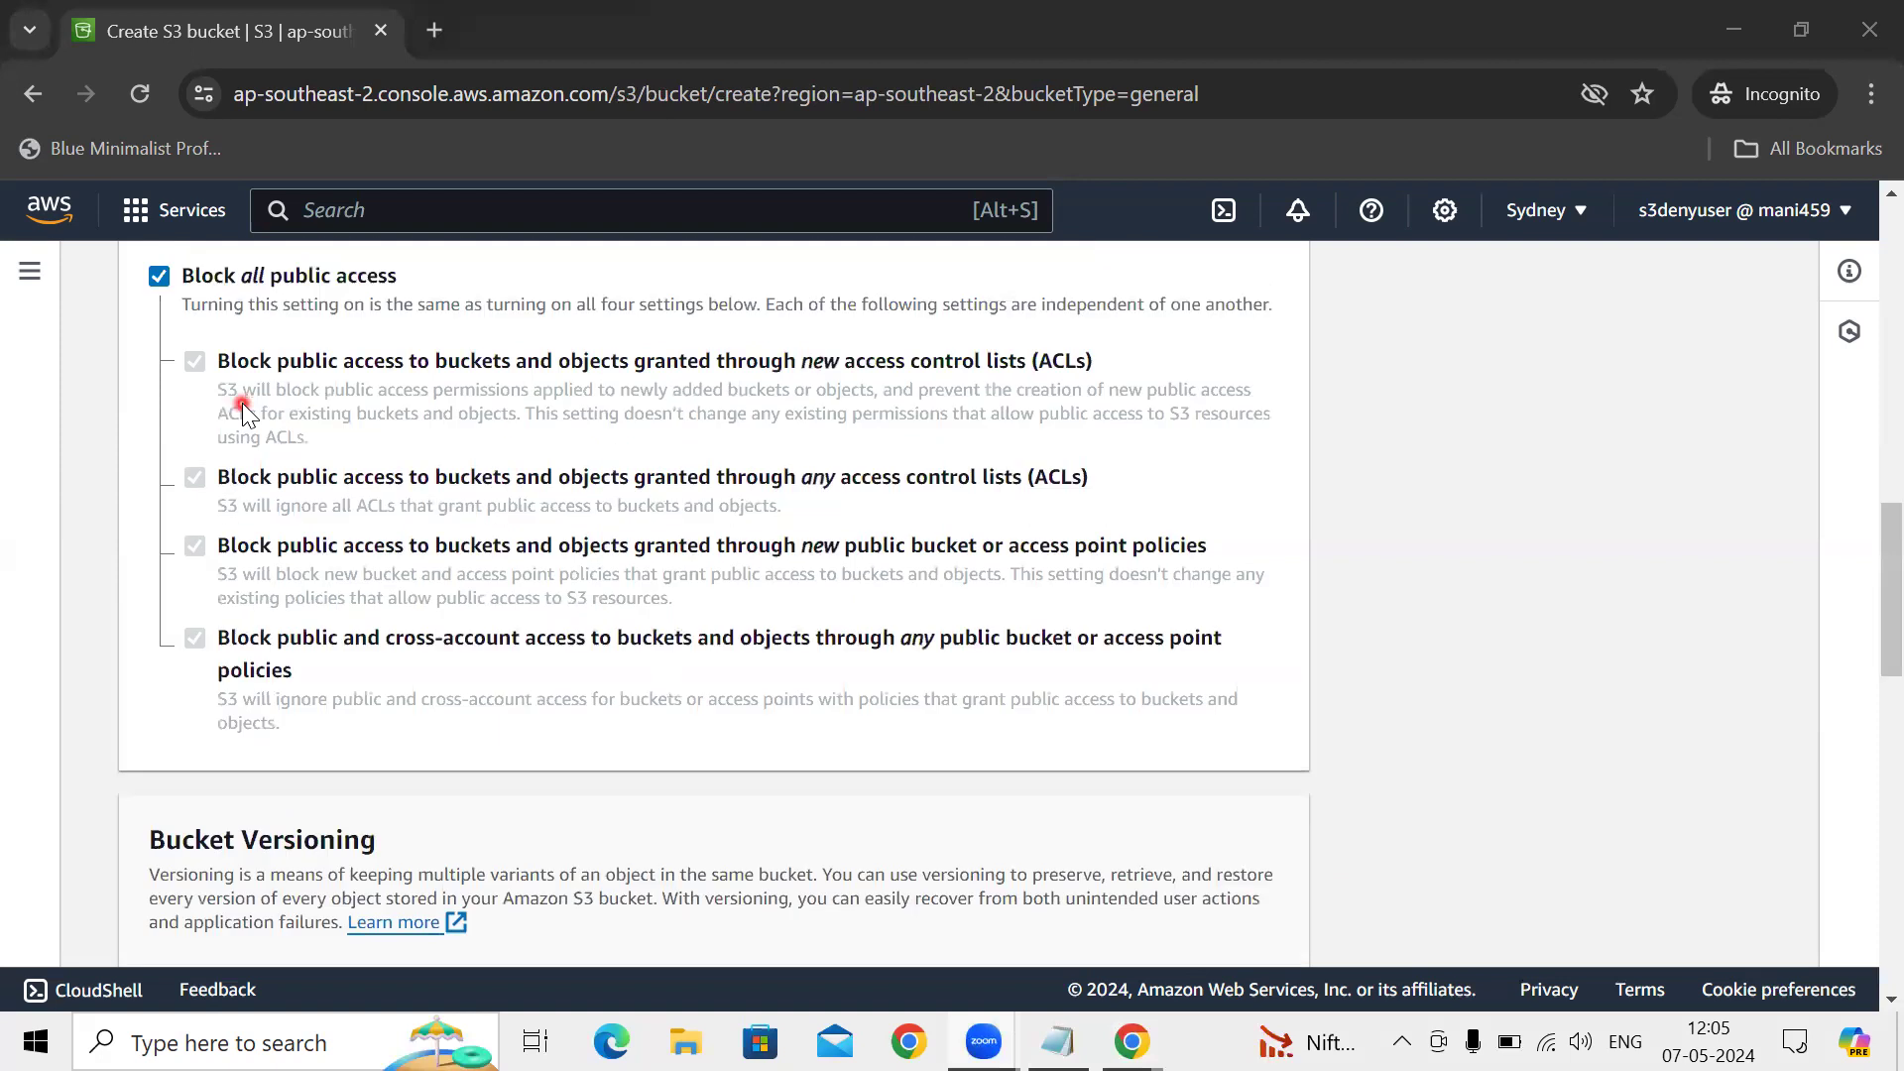
pyautogui.scroll(8, 242, 403)
pyautogui.scroll(6, 271, 625)
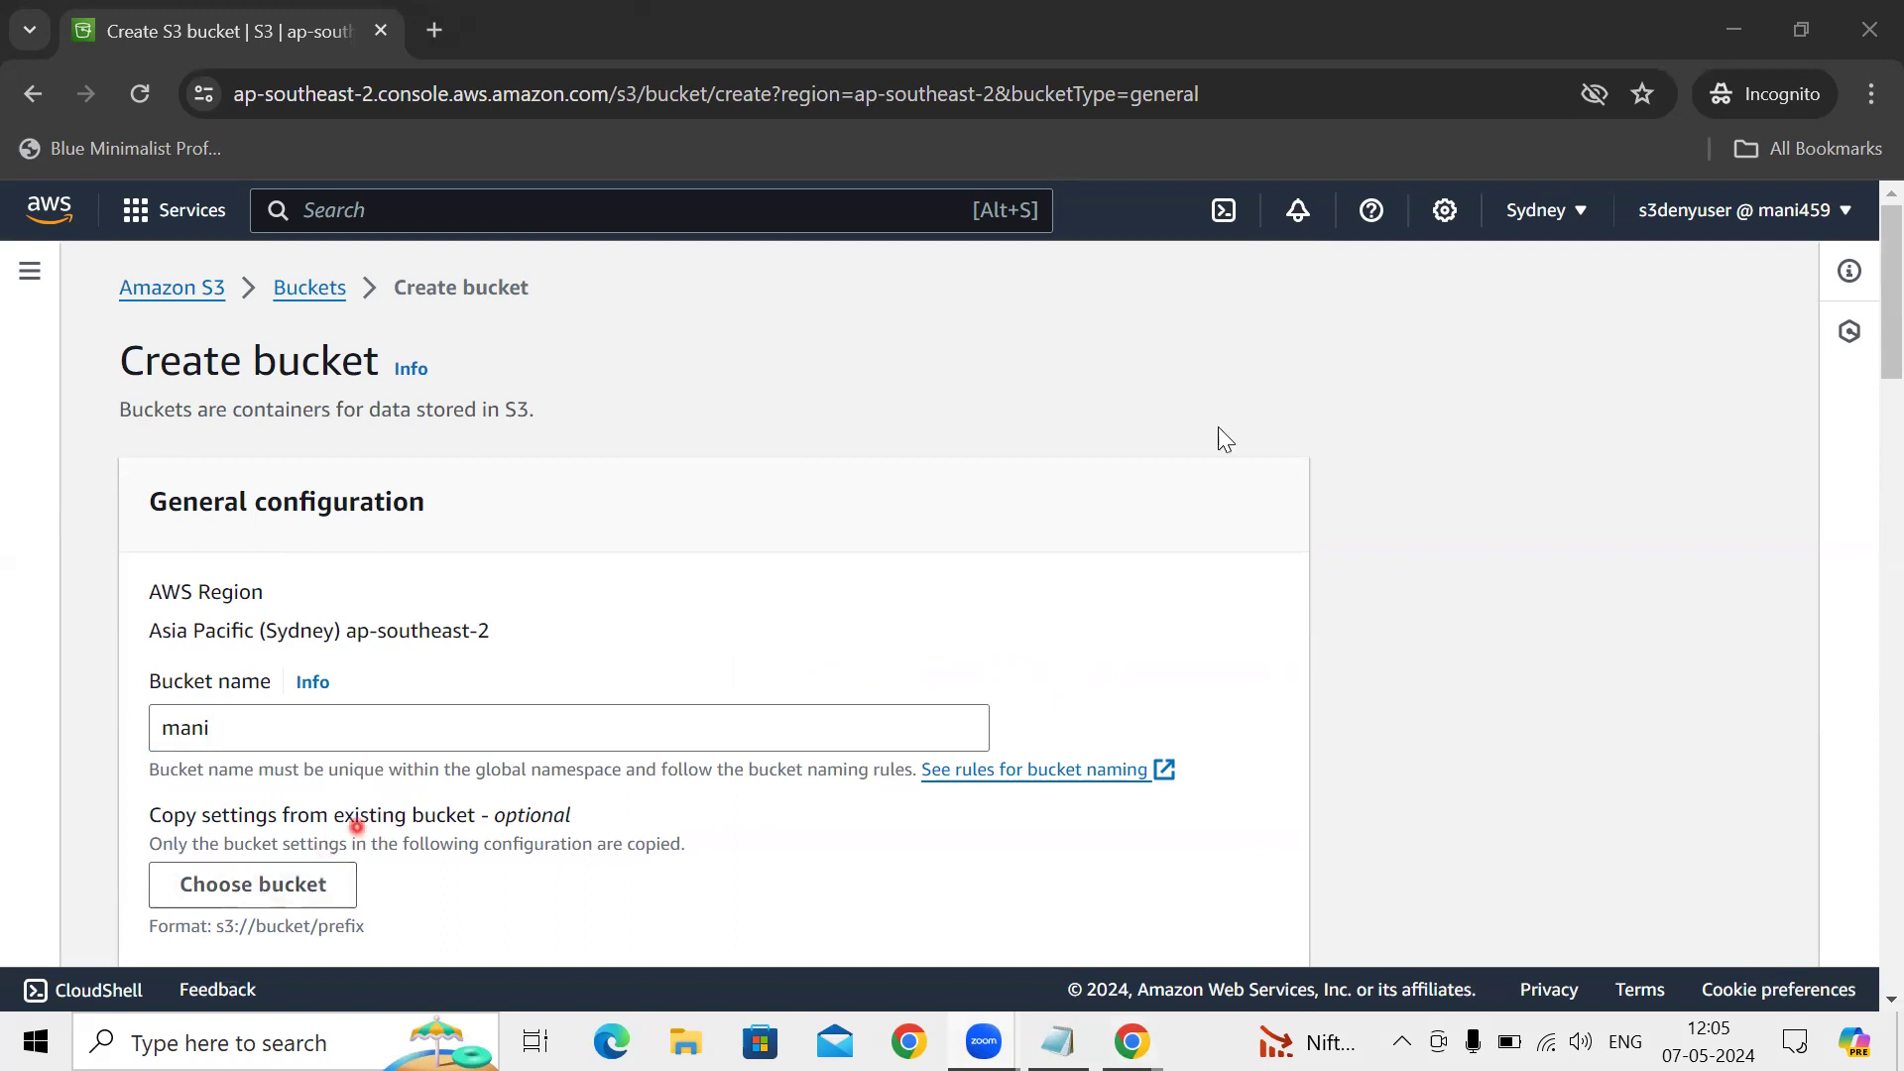
# Step: Switch the form to Asia Pacific (Mumbai) ap-south-1 and name the bucket kgvhgcjjk
pyautogui.click(1585, 228)
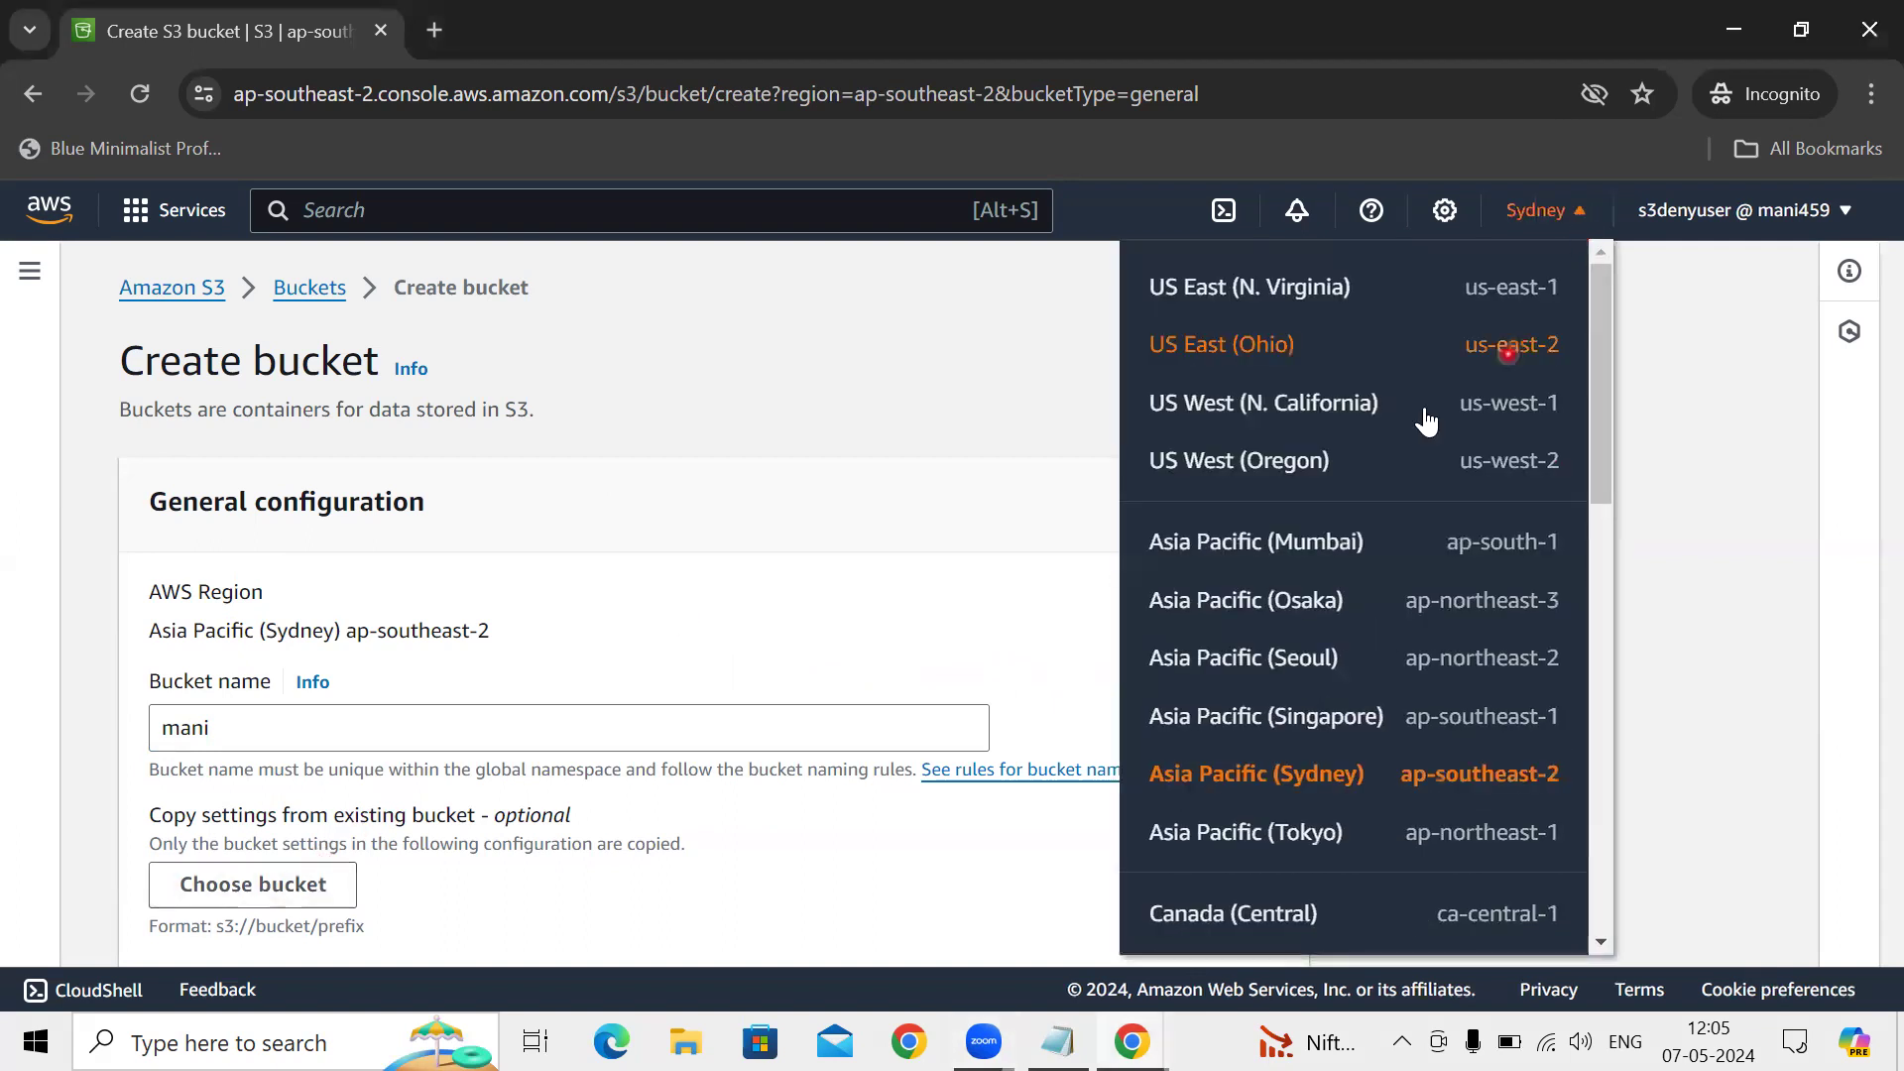
pyautogui.click(1360, 545)
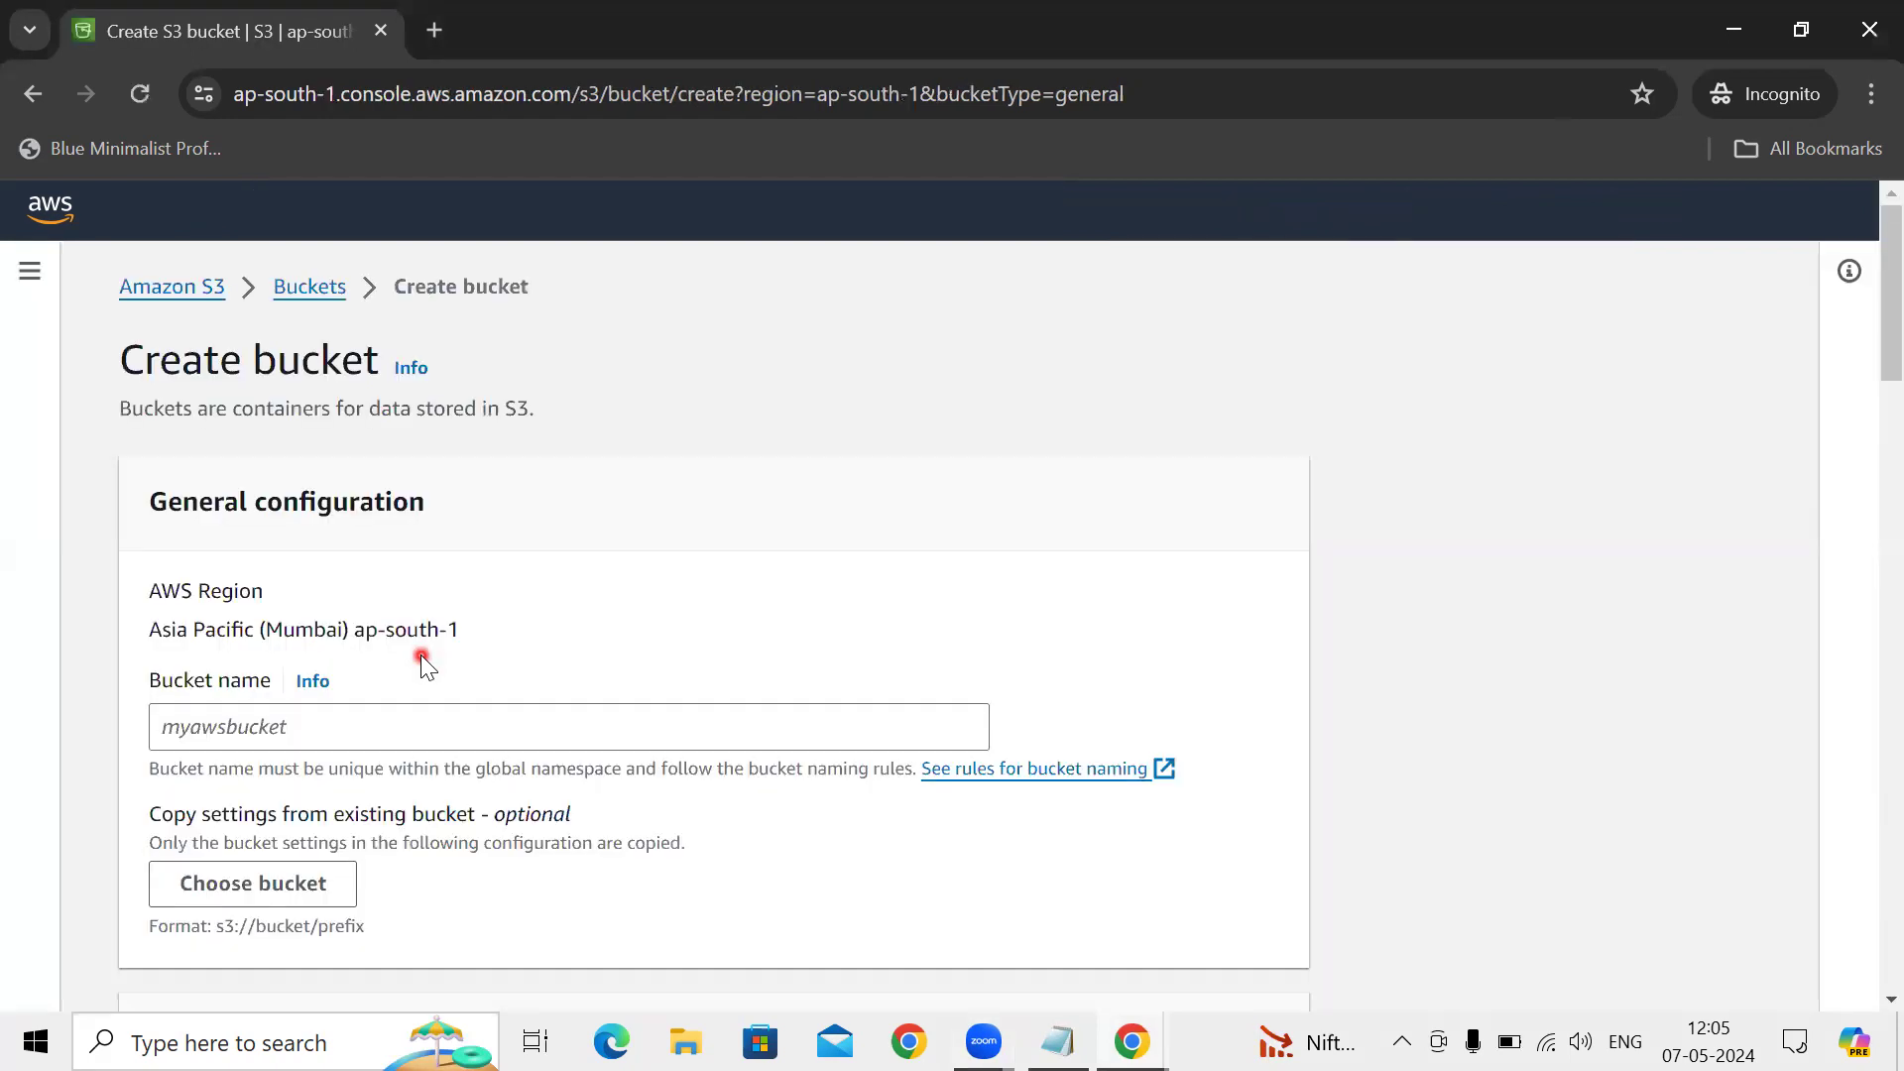
pyautogui.click(262, 732)
pyautogui.write('m')
pyautogui.press('BackSpace')
pyautogui.write('kgvhgcjjk')
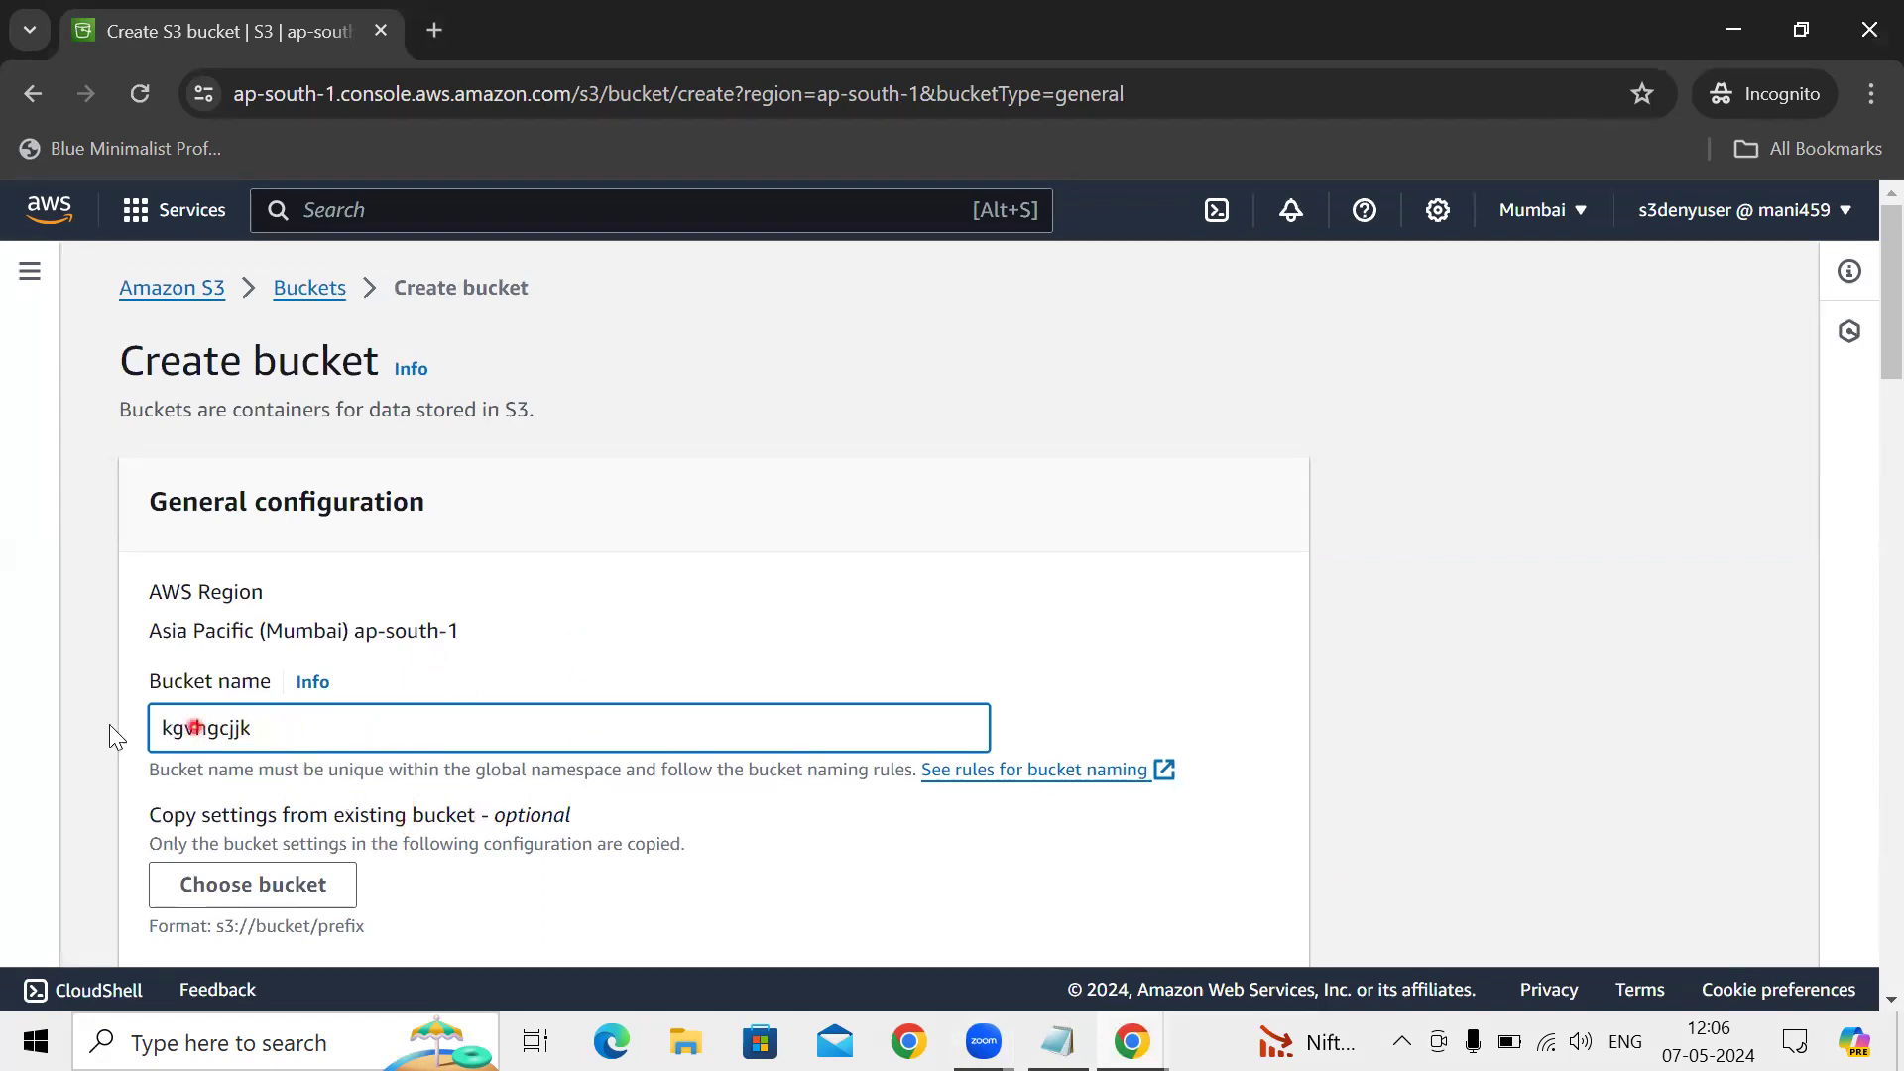
pyautogui.scroll(-20, 744, 843)
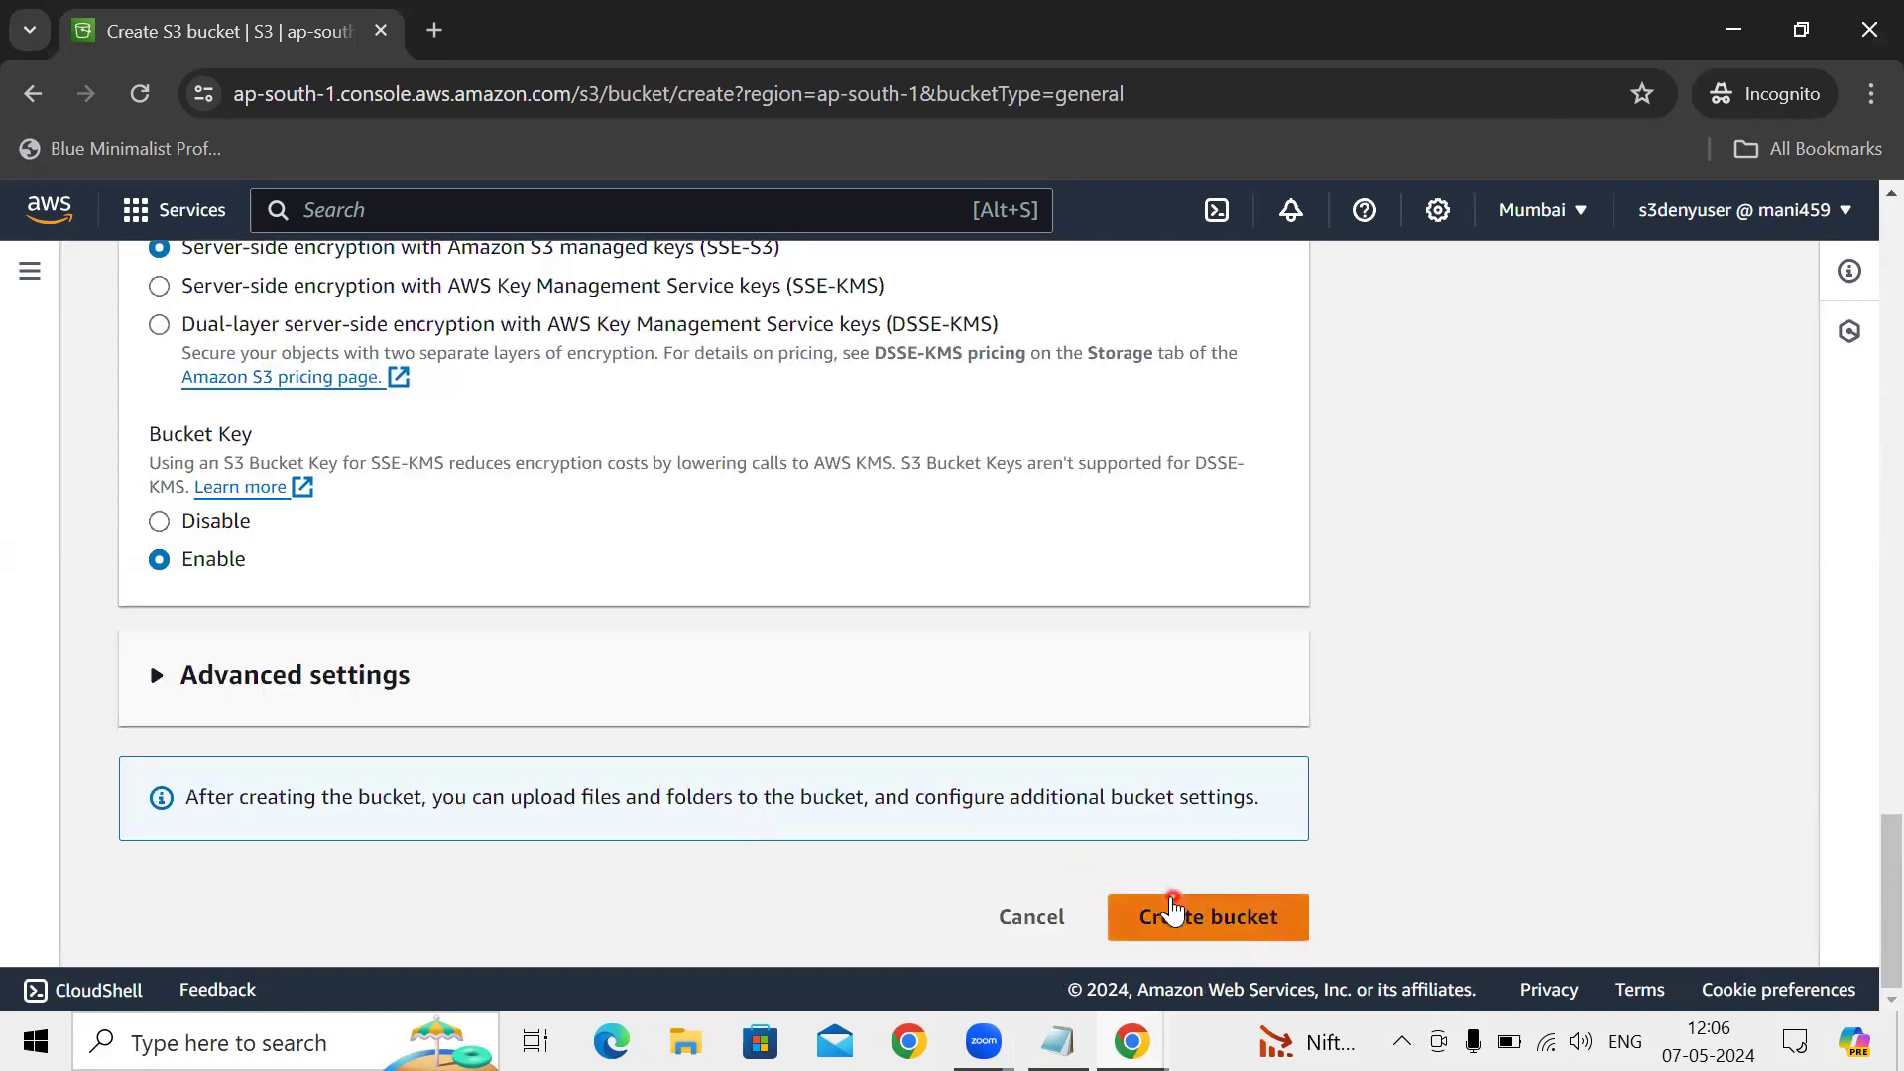
# Step: Submit Create bucket and view the s3:CreateBucket permission-required error
pyautogui.click(1200, 920)
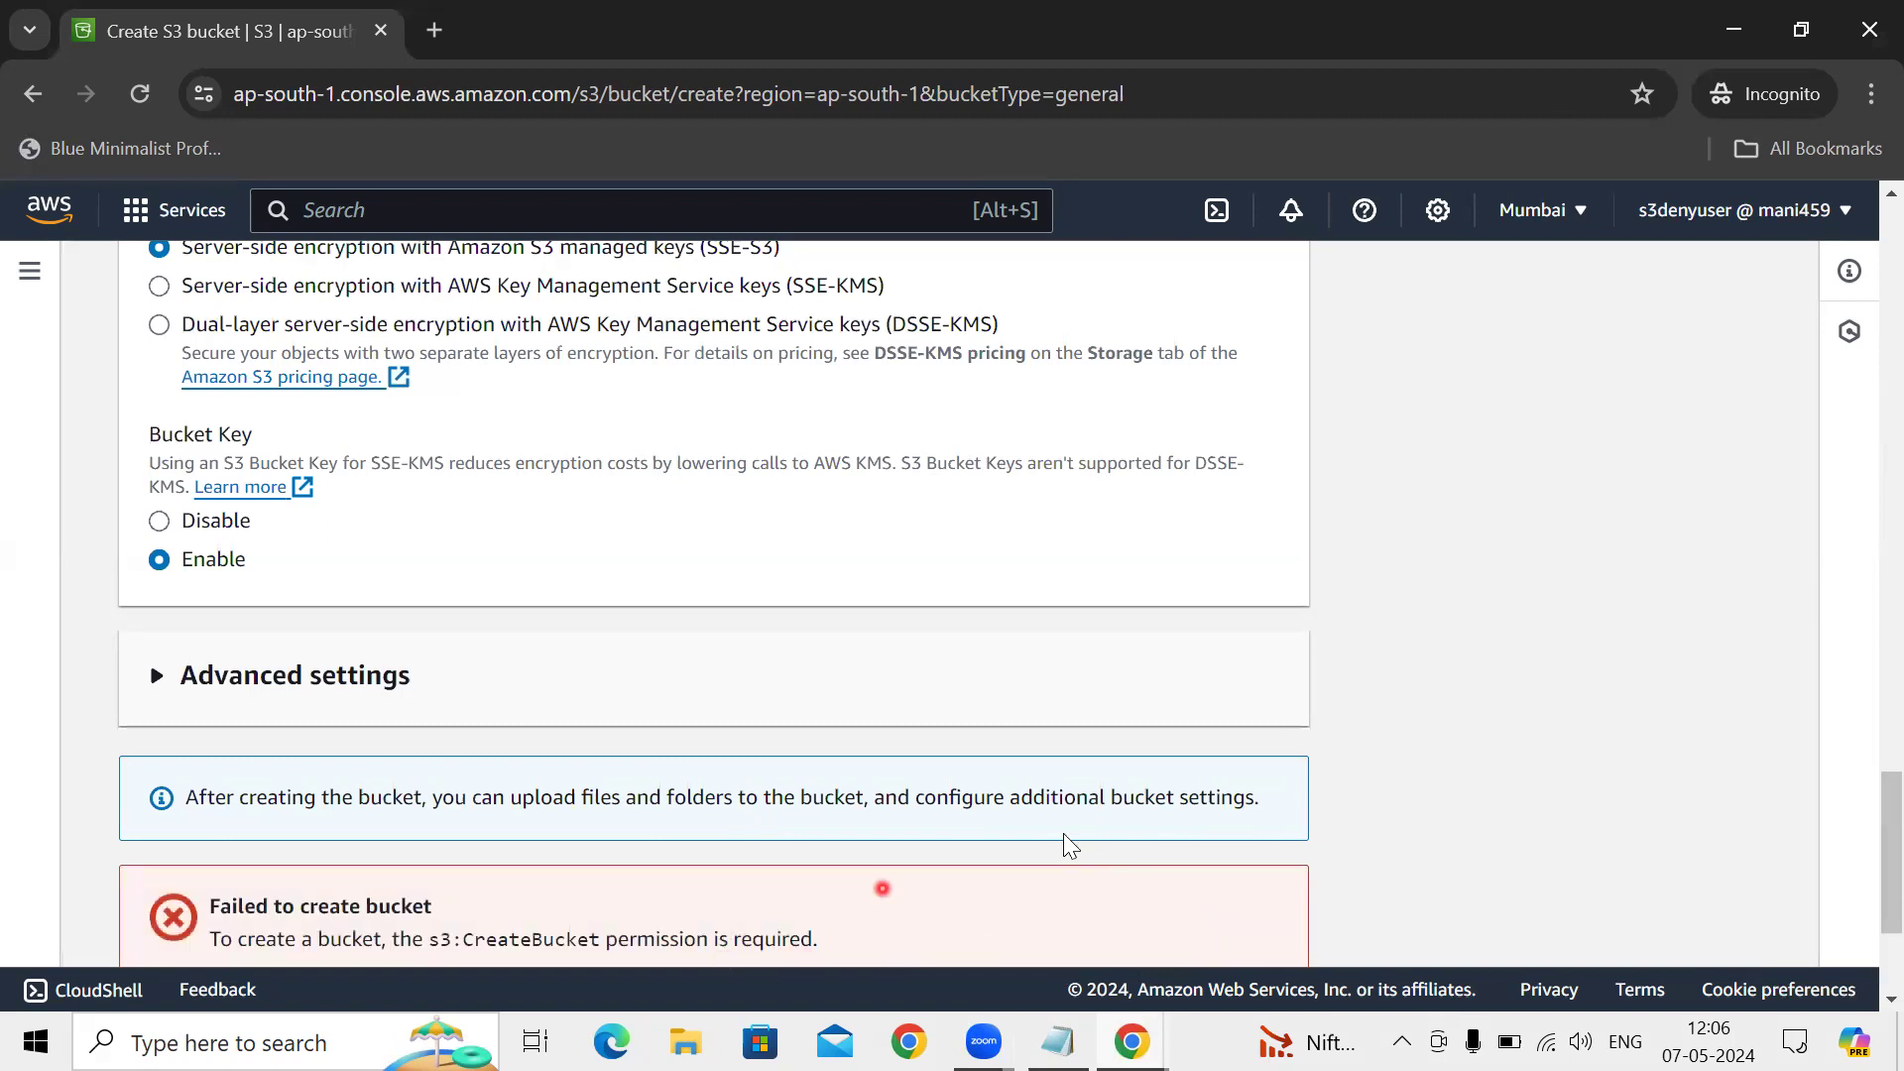
pyautogui.moveTo(1858, 838); pyautogui.dragTo(1861, 894)
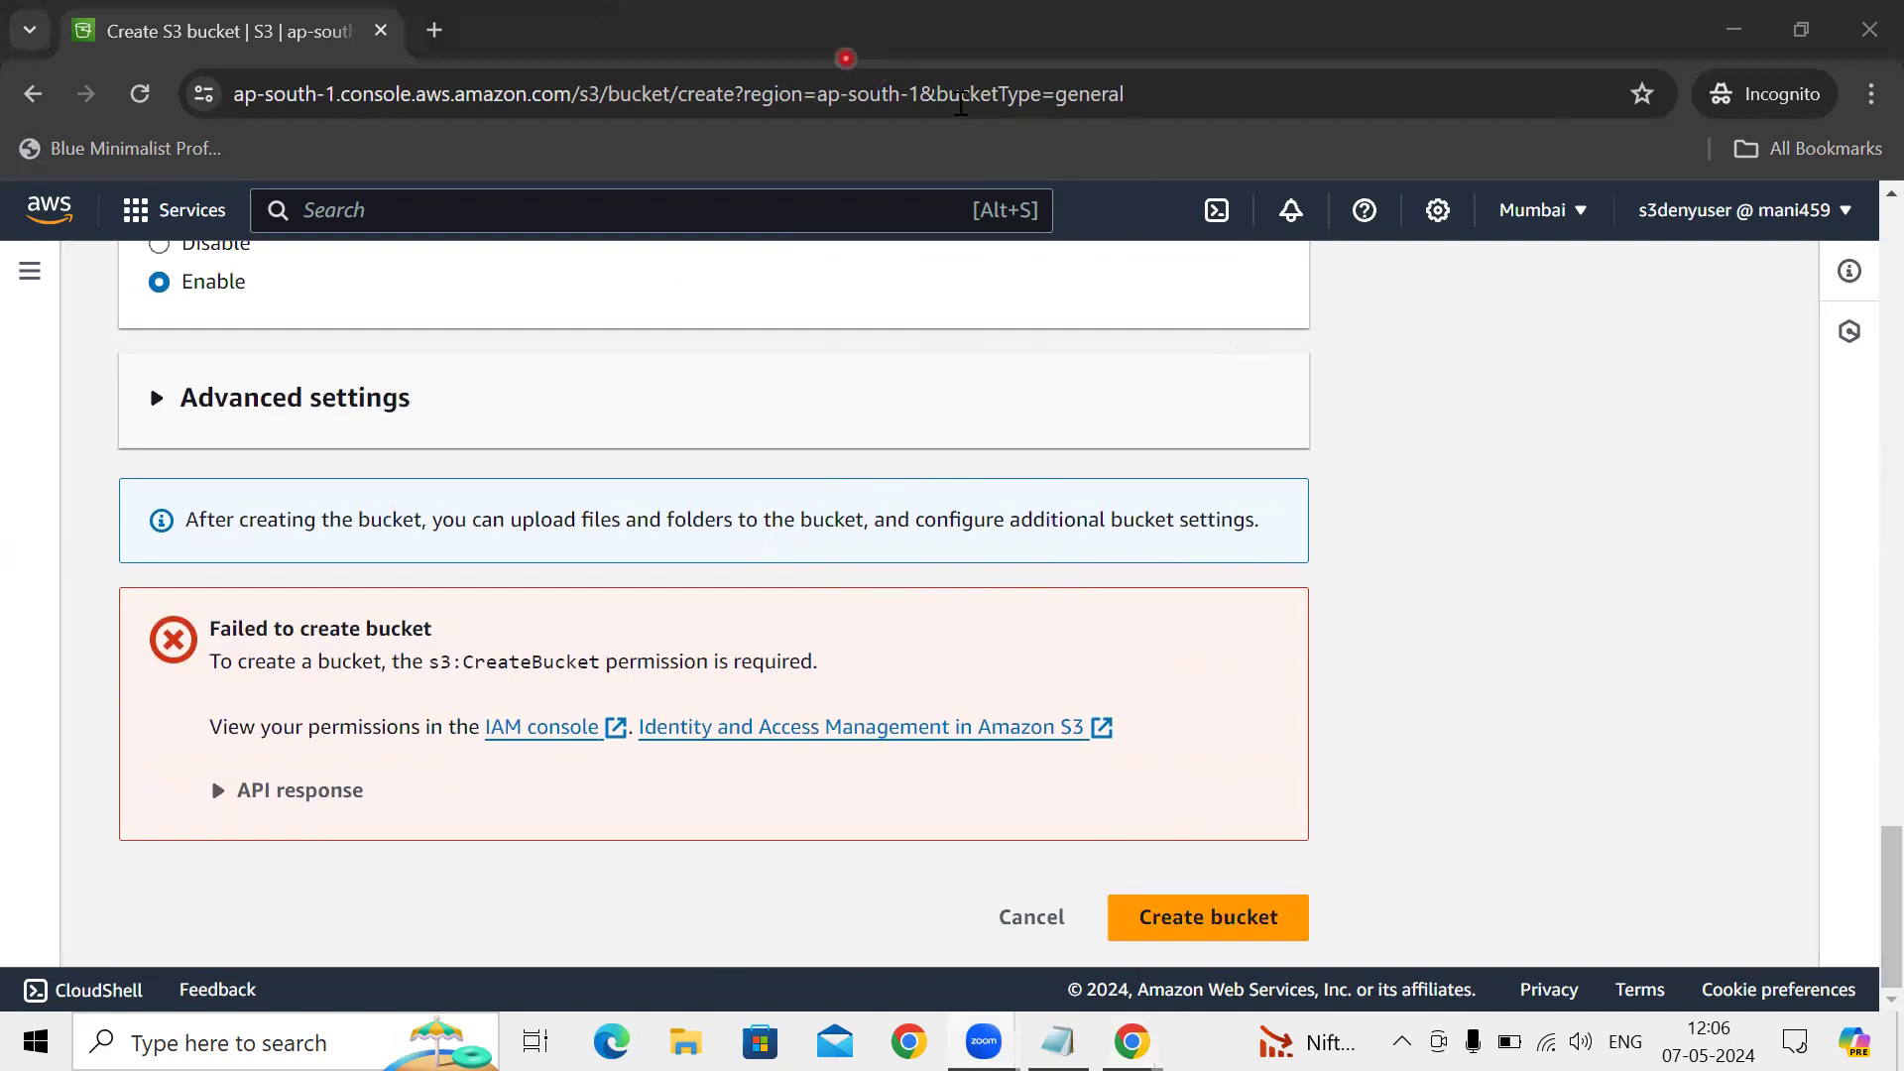
# Step: Underline and circle the s3:CreateBucket error, adding a handwritten S3 note beside it
pyautogui.moveTo(188, 692); pyautogui.dragTo(604, 692)
pyautogui.moveTo(651, 606)
pyautogui.mouseDown()
pyautogui.moveTo(621, 611)
pyautogui.moveTo(603, 684)
pyautogui.moveTo(756, 719)
pyautogui.moveTo(823, 689)
pyautogui.moveTo(767, 601)
pyautogui.moveTo(657, 602)
pyautogui.mouseUp()
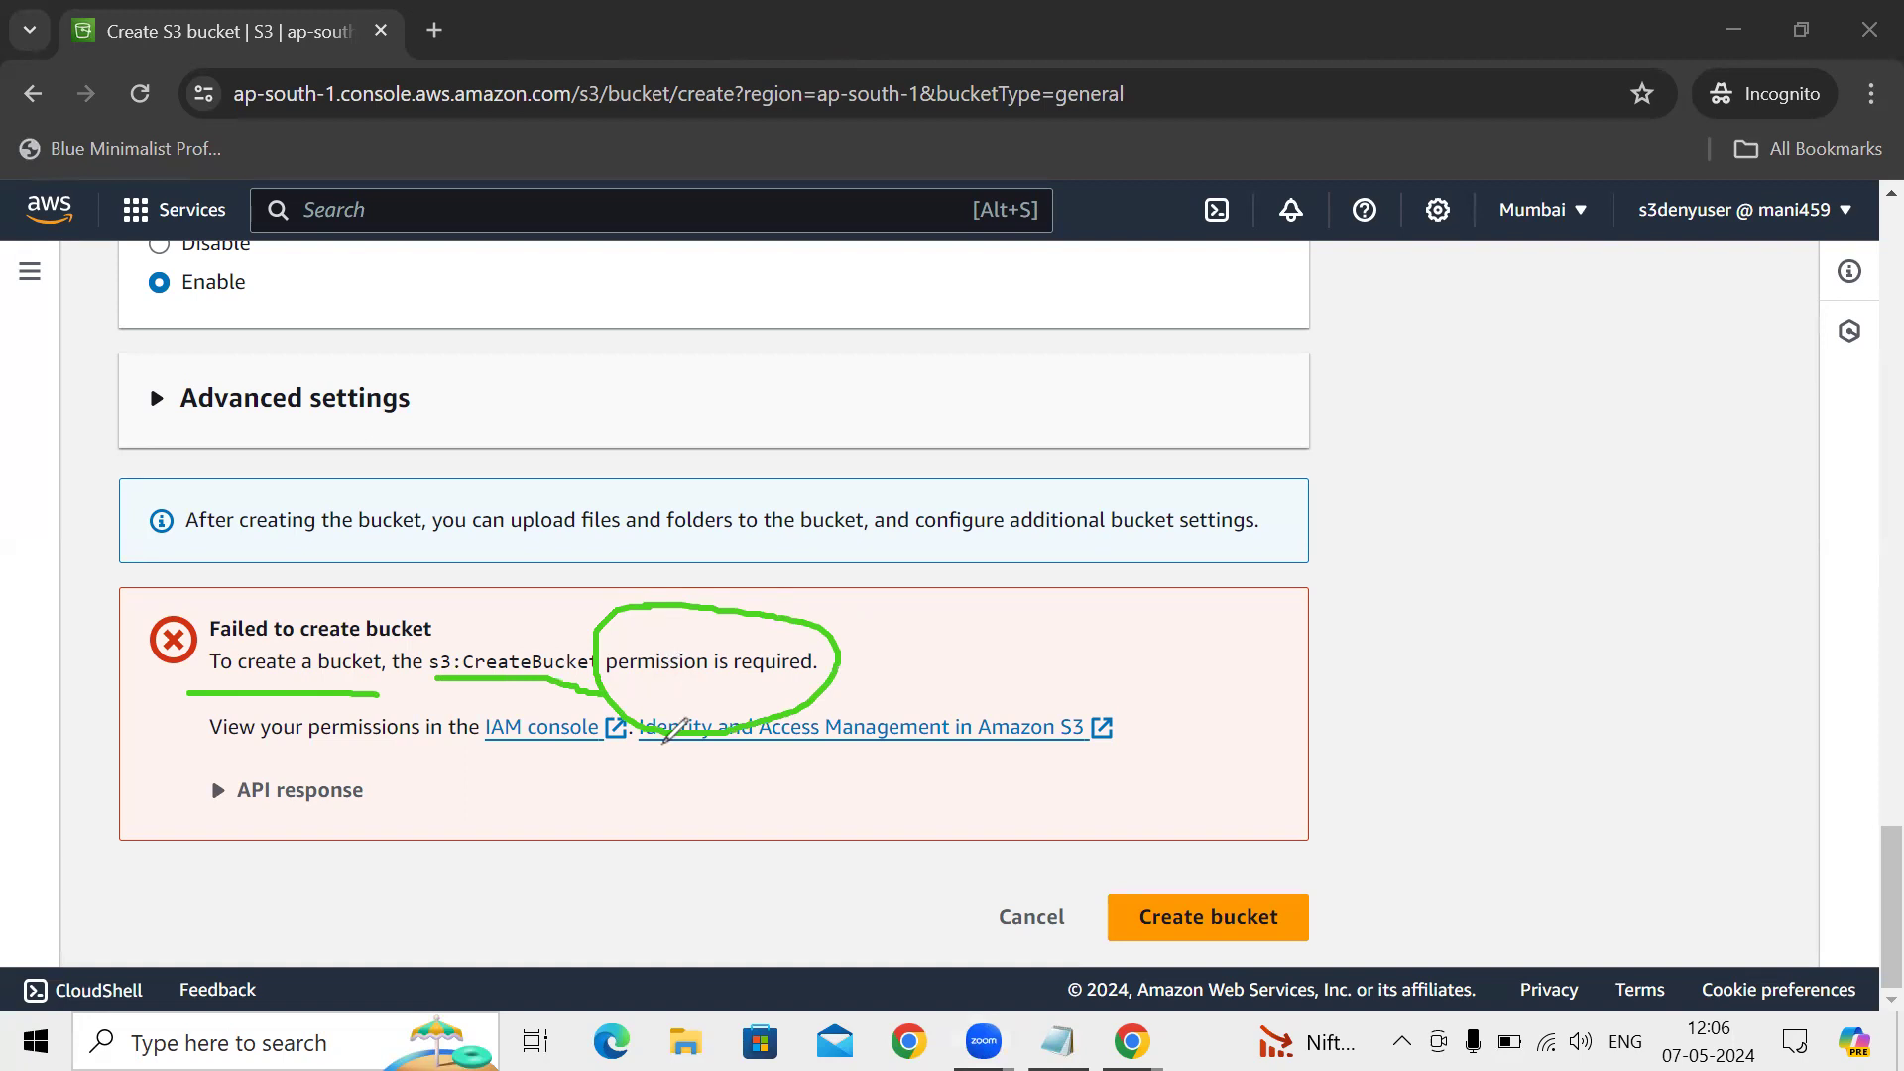
pyautogui.moveTo(873, 623)
pyautogui.mouseDown()
pyautogui.moveTo(850, 638)
pyautogui.moveTo(884, 599)
pyautogui.moveTo(890, 667)
pyautogui.moveTo(927, 567)
pyautogui.moveTo(902, 650)
pyautogui.moveTo(1021, 620)
pyautogui.moveTo(1065, 636)
pyautogui.moveTo(1162, 583)
pyautogui.mouseUp()
pyautogui.moveTo(1173, 496)
pyautogui.mouseDown()
pyautogui.moveTo(1210, 595)
pyautogui.moveTo(1215, 560)
pyautogui.moveTo(1230, 646)
pyautogui.moveTo(1365, 599)
pyautogui.moveTo(1357, 640)
pyautogui.mouseUp()
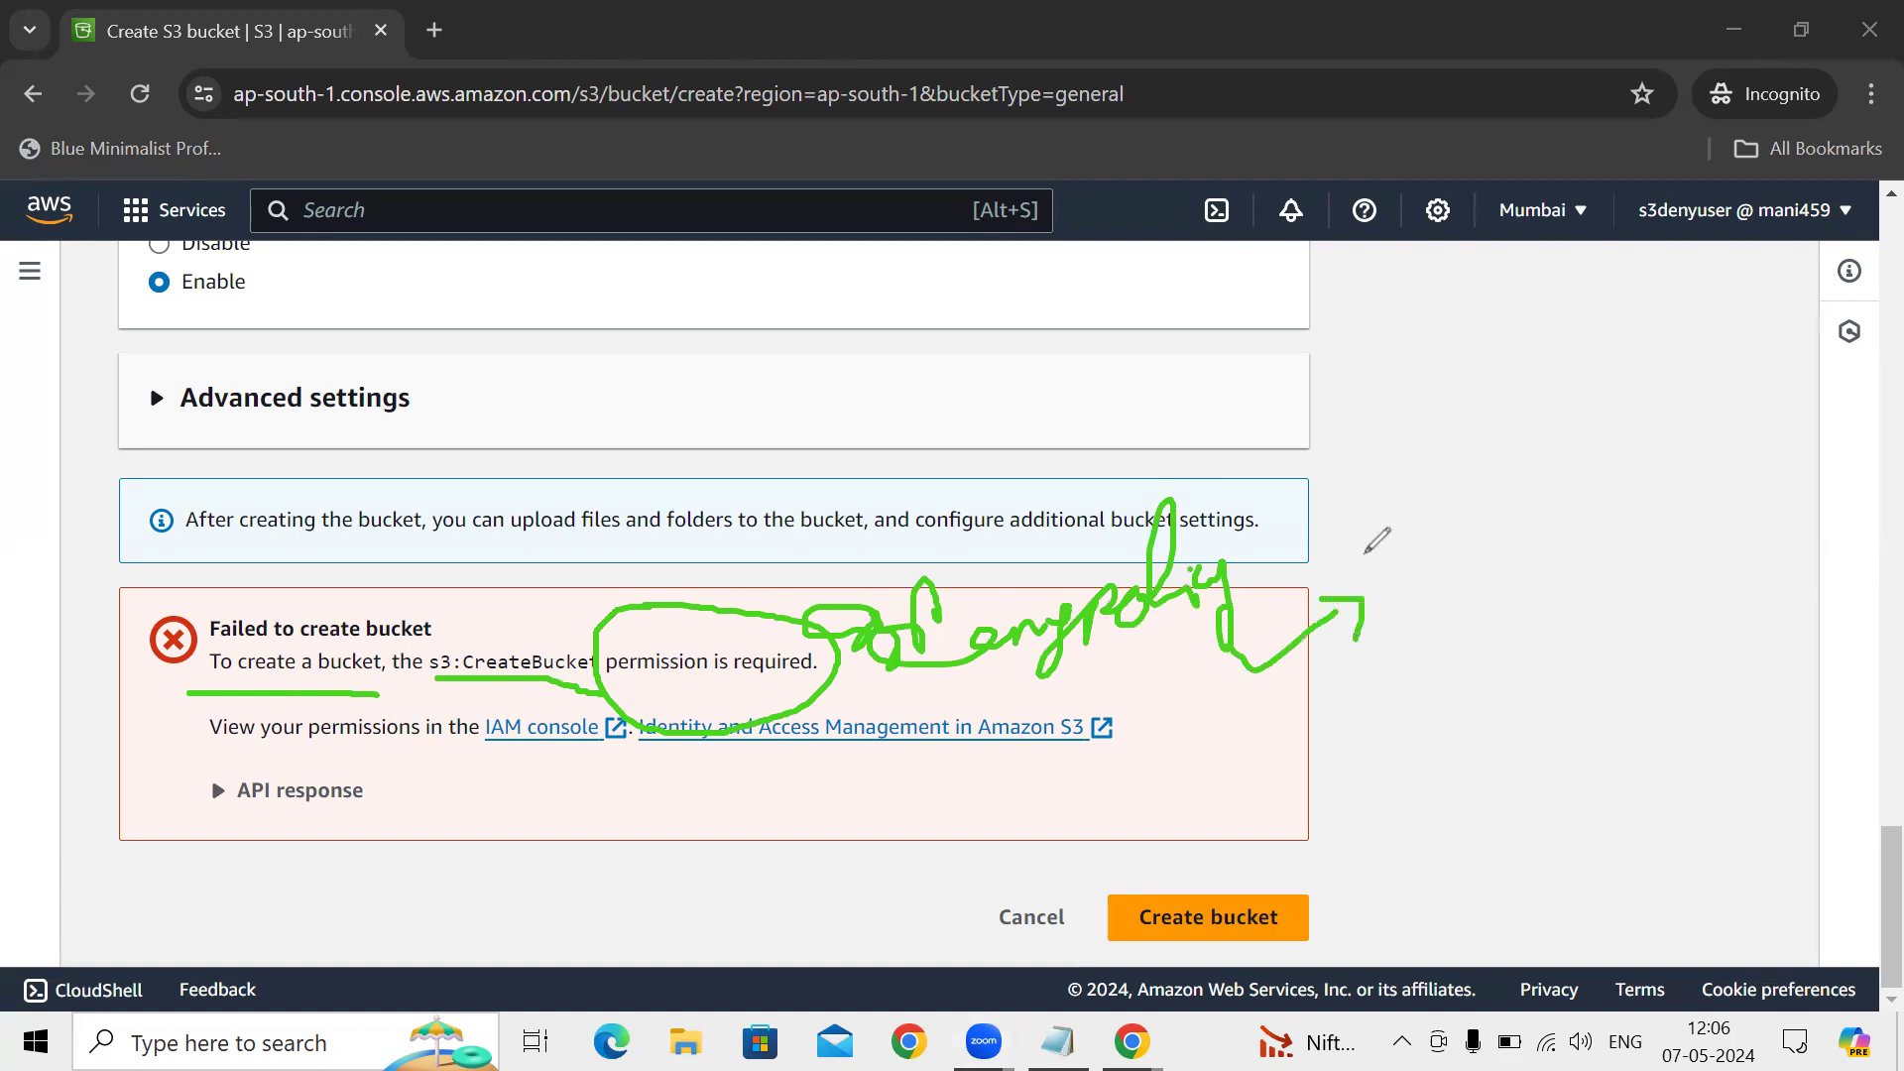
pyautogui.moveTo(1379, 532)
pyautogui.mouseDown()
pyautogui.moveTo(1396, 520)
pyautogui.moveTo(1474, 561)
pyautogui.moveTo(1484, 508)
pyautogui.moveTo(1592, 451)
pyautogui.moveTo(1646, 496)
pyautogui.moveTo(1636, 526)
pyautogui.mouseUp()
pyautogui.moveTo(1429, 421)
pyautogui.mouseDown()
pyautogui.moveTo(1469, 394)
pyautogui.moveTo(1472, 361)
pyautogui.moveTo(1544, 343)
pyautogui.moveTo(1559, 362)
pyautogui.mouseUp()
pyautogui.moveTo(1566, 533)
pyautogui.mouseDown()
pyautogui.moveTo(1609, 495)
pyautogui.moveTo(1652, 573)
pyautogui.moveTo(1669, 558)
pyautogui.mouseUp()
pyautogui.moveTo(1402, 483)
pyautogui.mouseDown()
pyautogui.moveTo(1314, 565)
pyautogui.moveTo(1492, 635)
pyautogui.moveTo(1402, 467)
pyautogui.mouseUp()
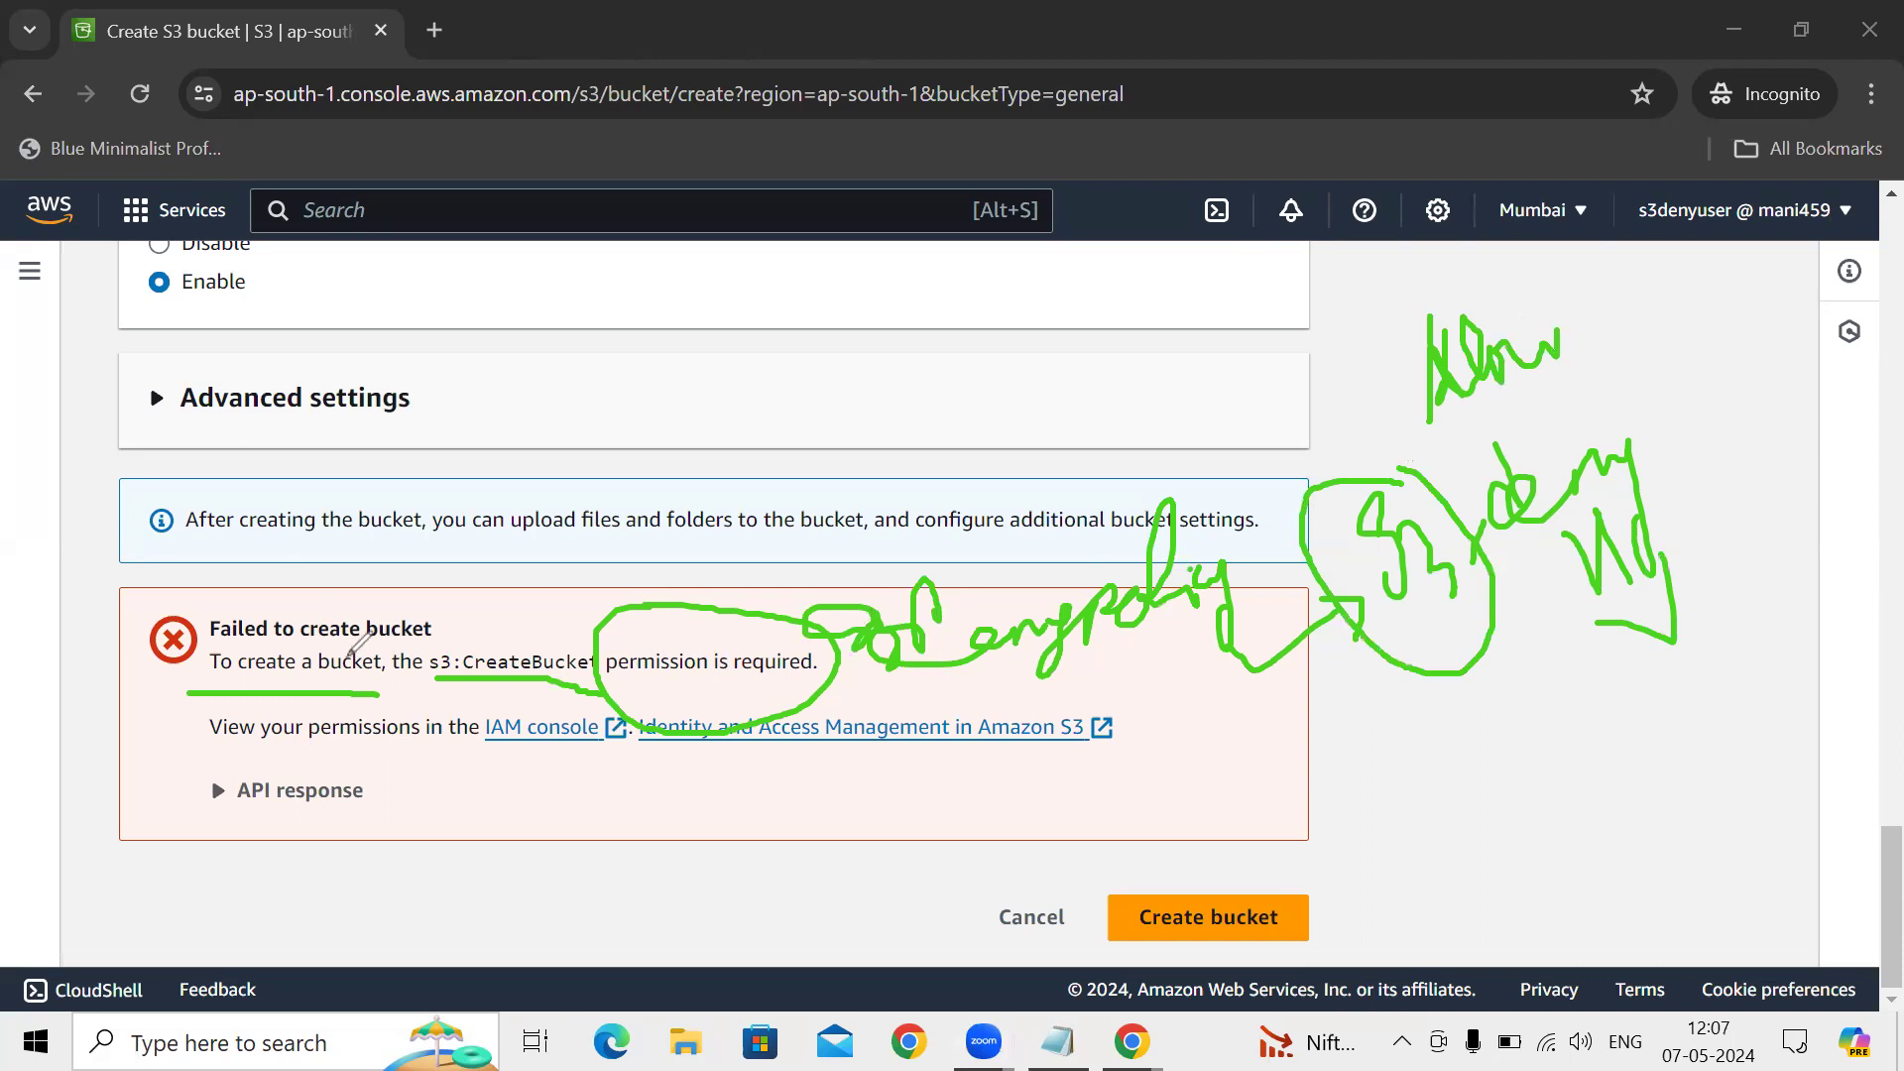
pyautogui.moveTo(593, 599)
pyautogui.mouseDown()
pyautogui.moveTo(461, 561)
pyautogui.moveTo(395, 655)
pyautogui.moveTo(543, 748)
pyautogui.moveTo(647, 656)
pyautogui.moveTo(608, 601)
pyautogui.mouseUp()
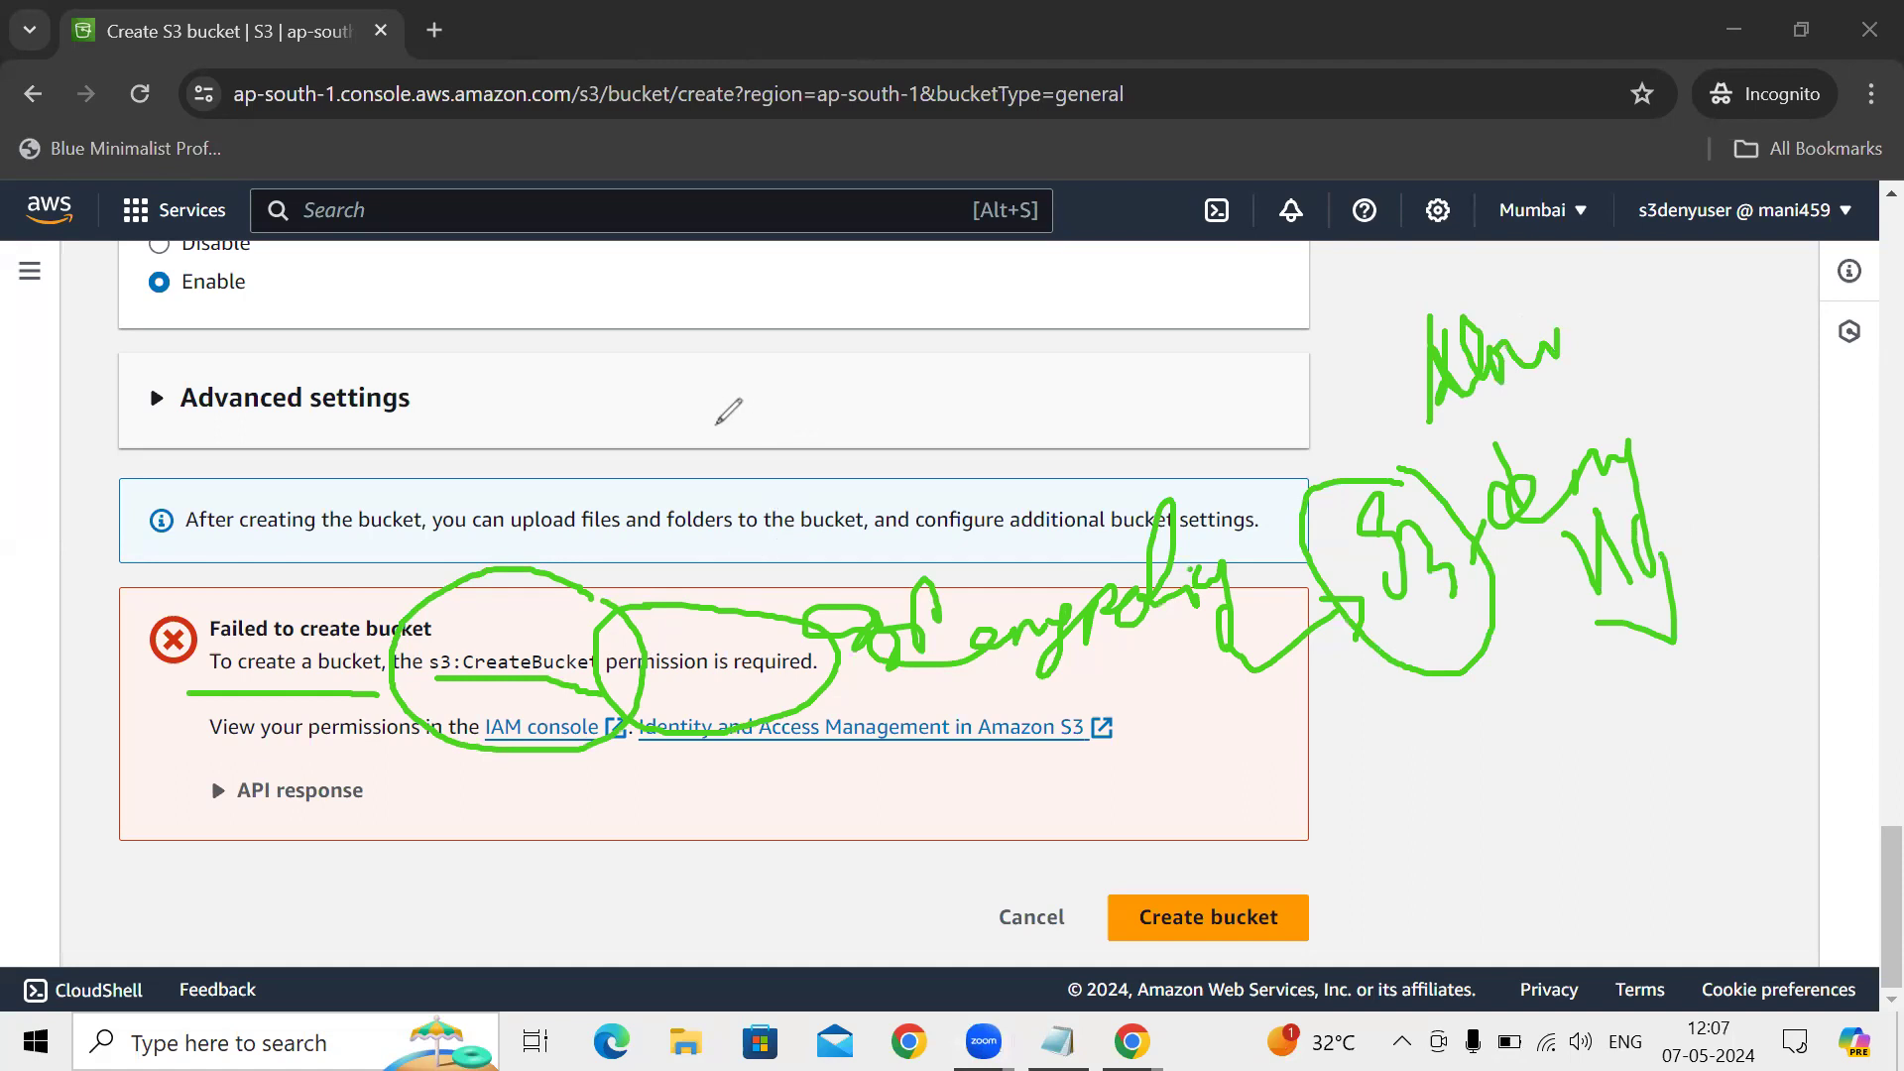
# Step: Write 'S3 → deny / Allow' in green, tick it, and circle the signed-in account name
pyautogui.moveTo(526, 362)
pyautogui.mouseDown()
pyautogui.moveTo(607, 382)
pyautogui.moveTo(671, 349)
pyautogui.moveTo(693, 307)
pyautogui.moveTo(699, 368)
pyautogui.moveTo(747, 377)
pyautogui.moveTo(758, 353)
pyautogui.moveTo(758, 451)
pyautogui.moveTo(828, 342)
pyautogui.moveTo(966, 342)
pyautogui.moveTo(982, 307)
pyautogui.moveTo(1029, 332)
pyautogui.moveTo(1014, 278)
pyautogui.moveTo(1049, 288)
pyautogui.moveTo(1063, 382)
pyautogui.mouseUp()
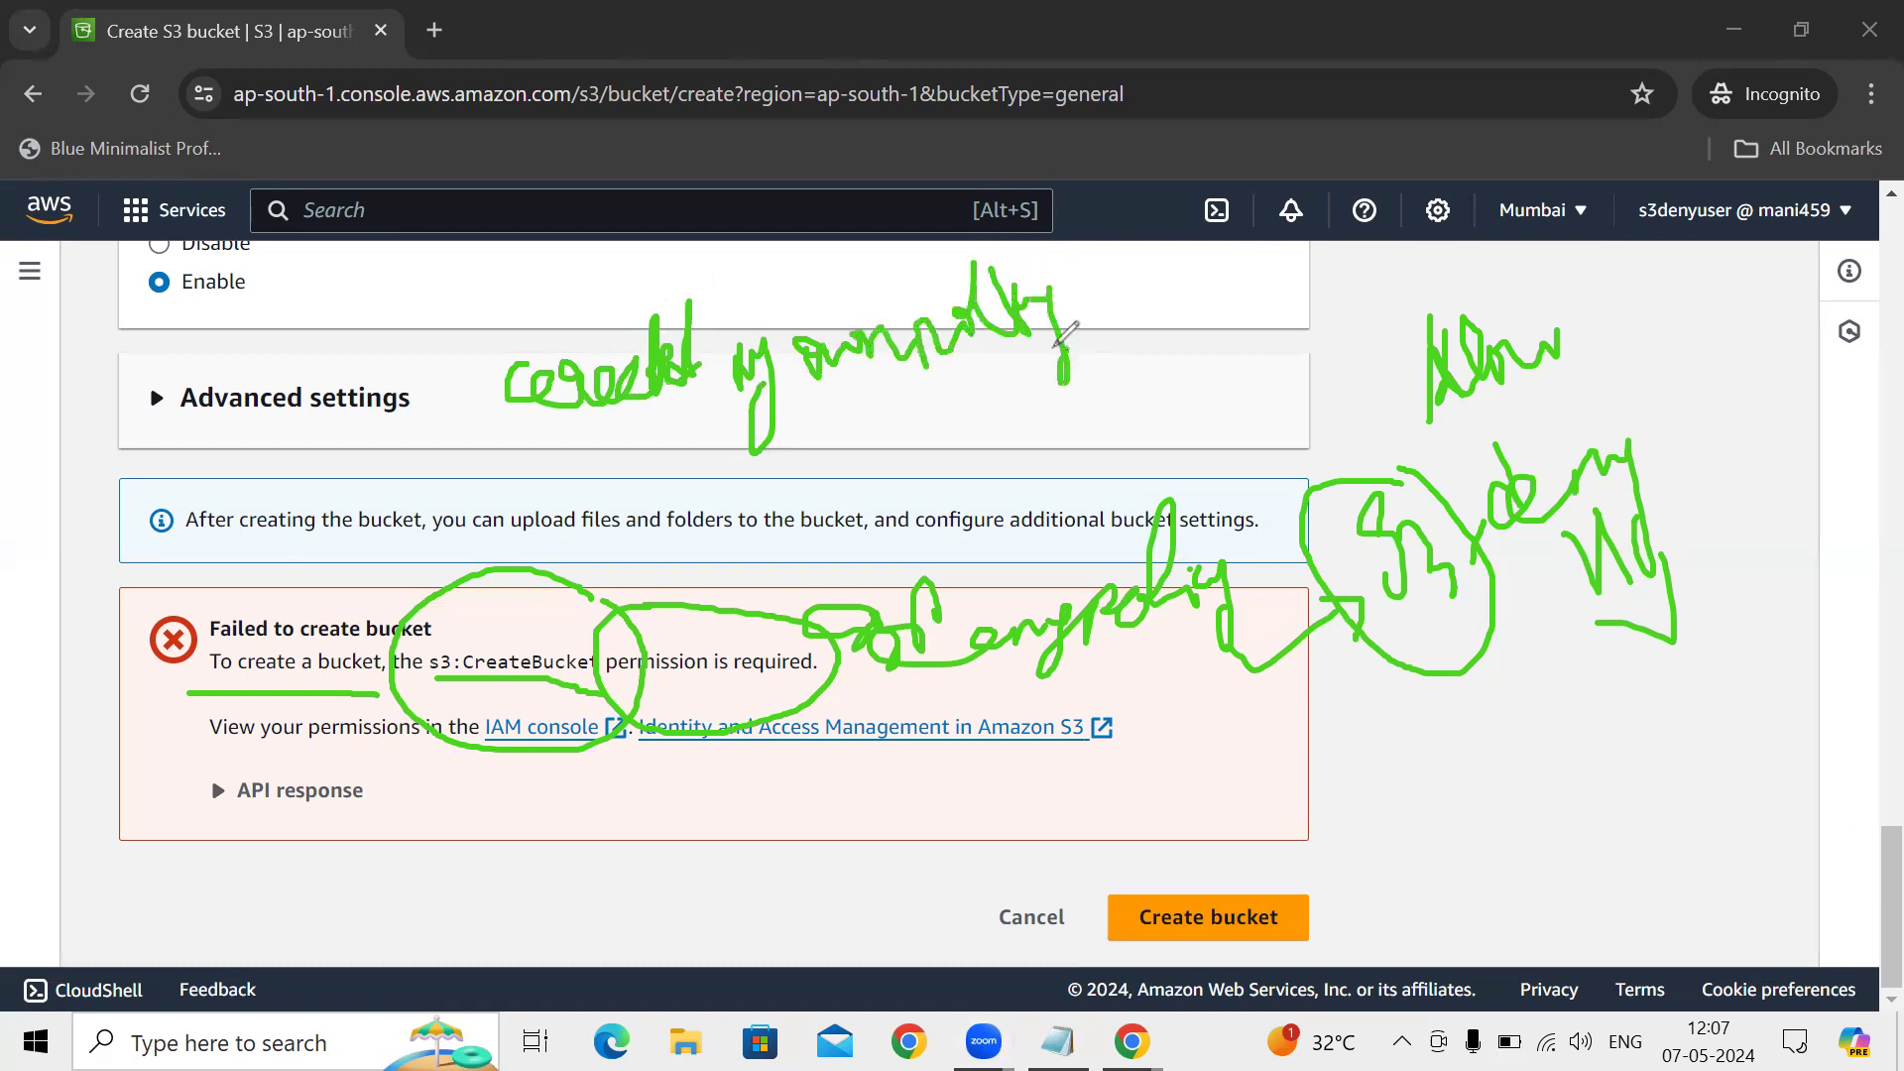
pyautogui.moveTo(766, 445)
pyautogui.mouseDown()
pyautogui.moveTo(871, 456)
pyautogui.moveTo(881, 426)
pyautogui.moveTo(962, 414)
pyautogui.moveTo(997, 456)
pyautogui.moveTo(971, 454)
pyautogui.moveTo(1089, 426)
pyautogui.moveTo(1071, 409)
pyautogui.moveTo(1095, 474)
pyautogui.mouseUp()
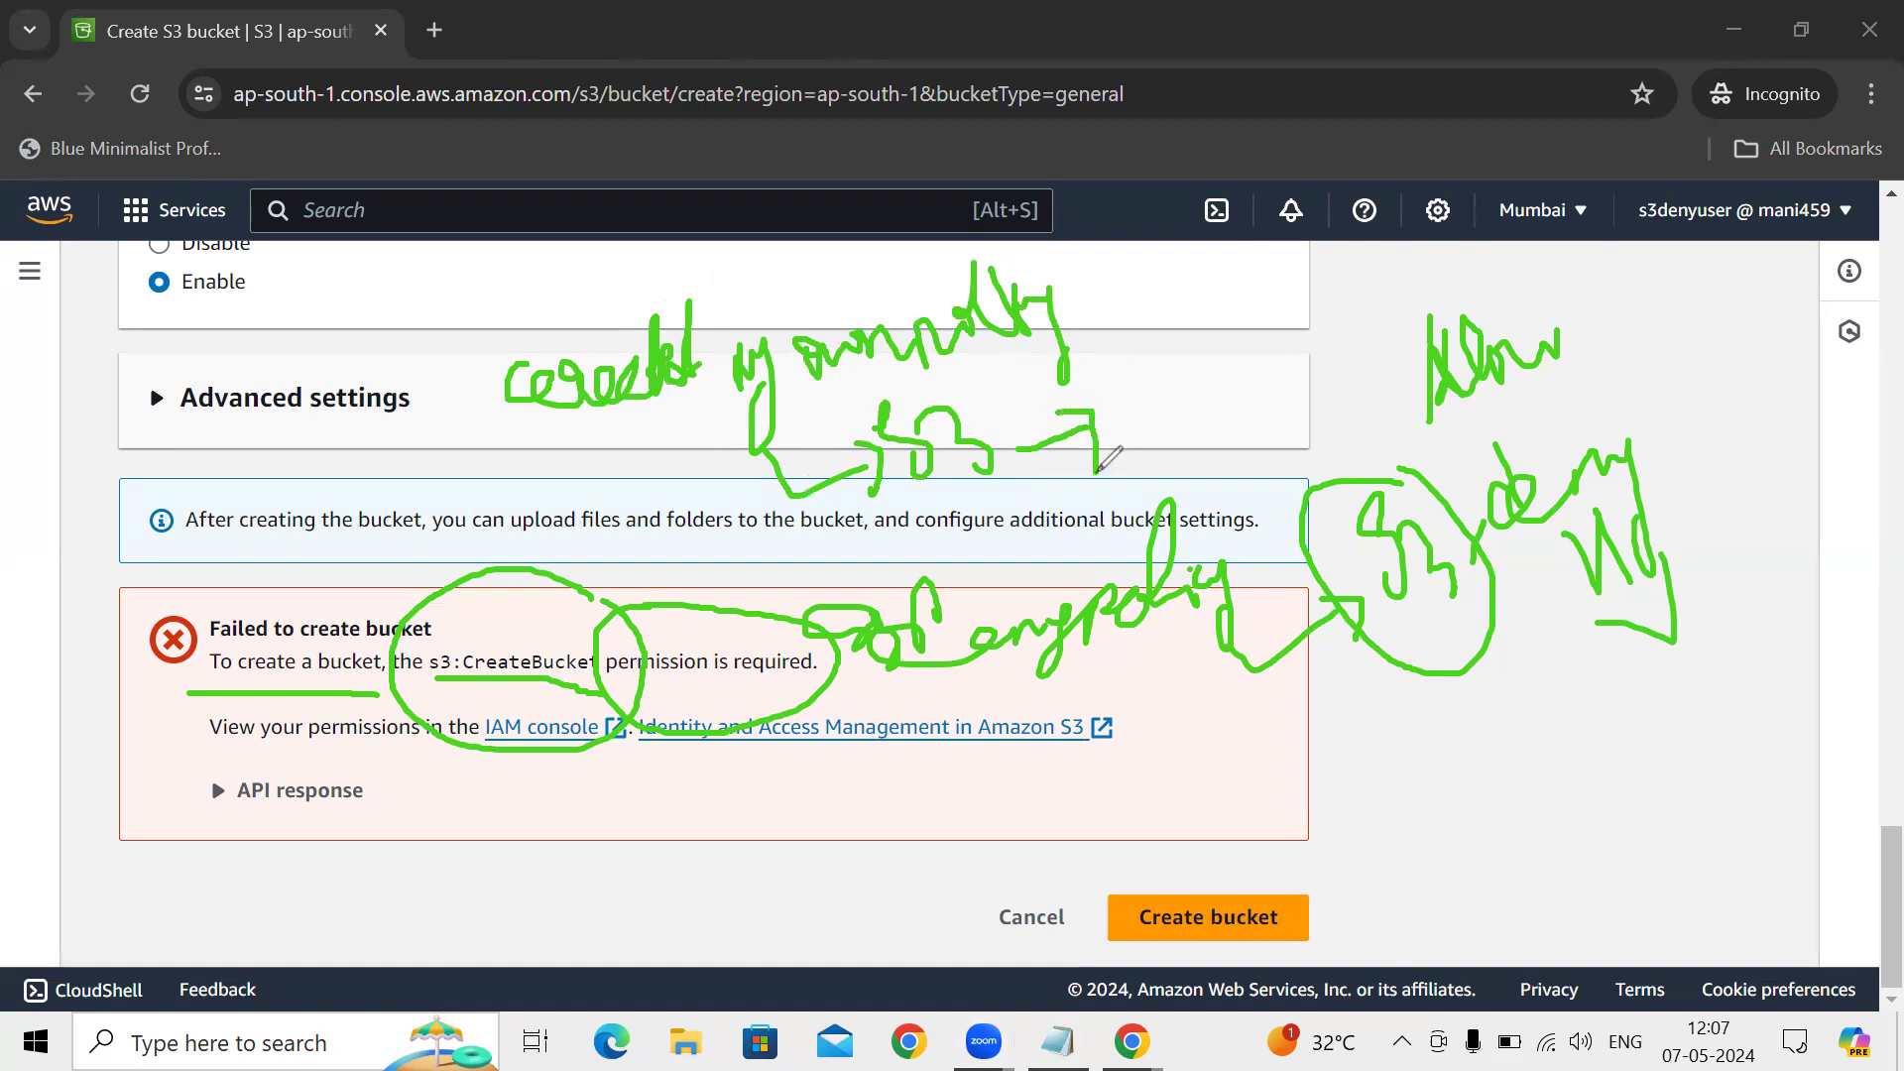
pyautogui.moveTo(1120, 359)
pyautogui.mouseDown()
pyautogui.moveTo(1158, 431)
pyautogui.moveTo(1179, 387)
pyautogui.moveTo(1177, 418)
pyautogui.moveTo(1229, 422)
pyautogui.moveTo(1245, 401)
pyautogui.moveTo(1262, 461)
pyautogui.mouseUp()
pyautogui.click(1181, 399)
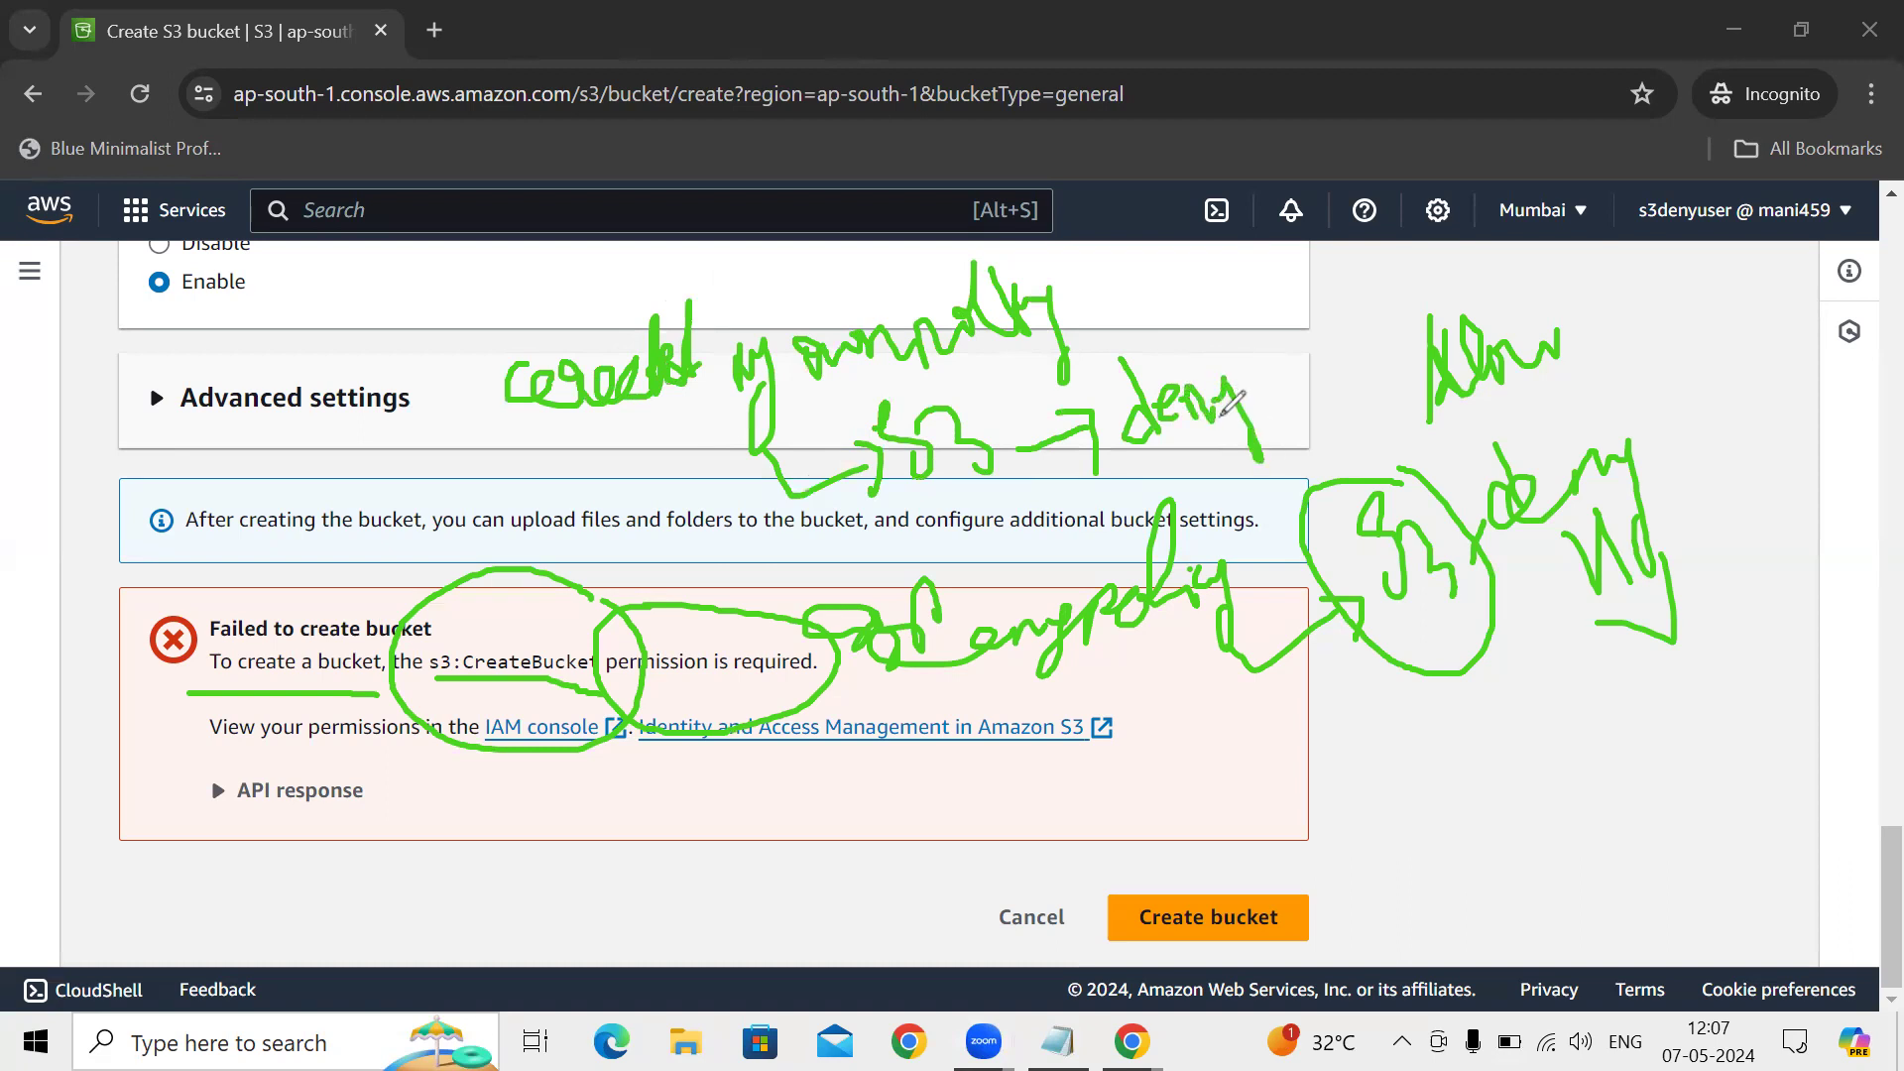
pyautogui.moveTo(1139, 335)
pyautogui.mouseDown()
pyautogui.moveTo(1186, 297)
pyautogui.moveTo(1173, 267)
pyautogui.moveTo(1203, 251)
pyautogui.moveTo(1218, 292)
pyautogui.moveTo(1247, 260)
pyautogui.mouseUp()
pyautogui.moveTo(1257, 391)
pyautogui.mouseDown()
pyautogui.moveTo(1271, 401)
pyautogui.moveTo(1281, 335)
pyautogui.moveTo(1428, 282)
pyautogui.moveTo(1441, 299)
pyautogui.mouseUp()
pyautogui.click(1362, 282)
pyautogui.moveTo(628, 274)
pyautogui.mouseDown()
pyautogui.moveTo(600, 272)
pyautogui.moveTo(516, 388)
pyautogui.moveTo(706, 451)
pyautogui.moveTo(1061, 298)
pyautogui.moveTo(738, 253)
pyautogui.moveTo(610, 260)
pyautogui.mouseUp()
pyautogui.moveTo(580, 426)
pyautogui.mouseDown()
pyautogui.moveTo(486, 518)
pyautogui.moveTo(461, 578)
pyautogui.moveTo(506, 570)
pyautogui.mouseUp()
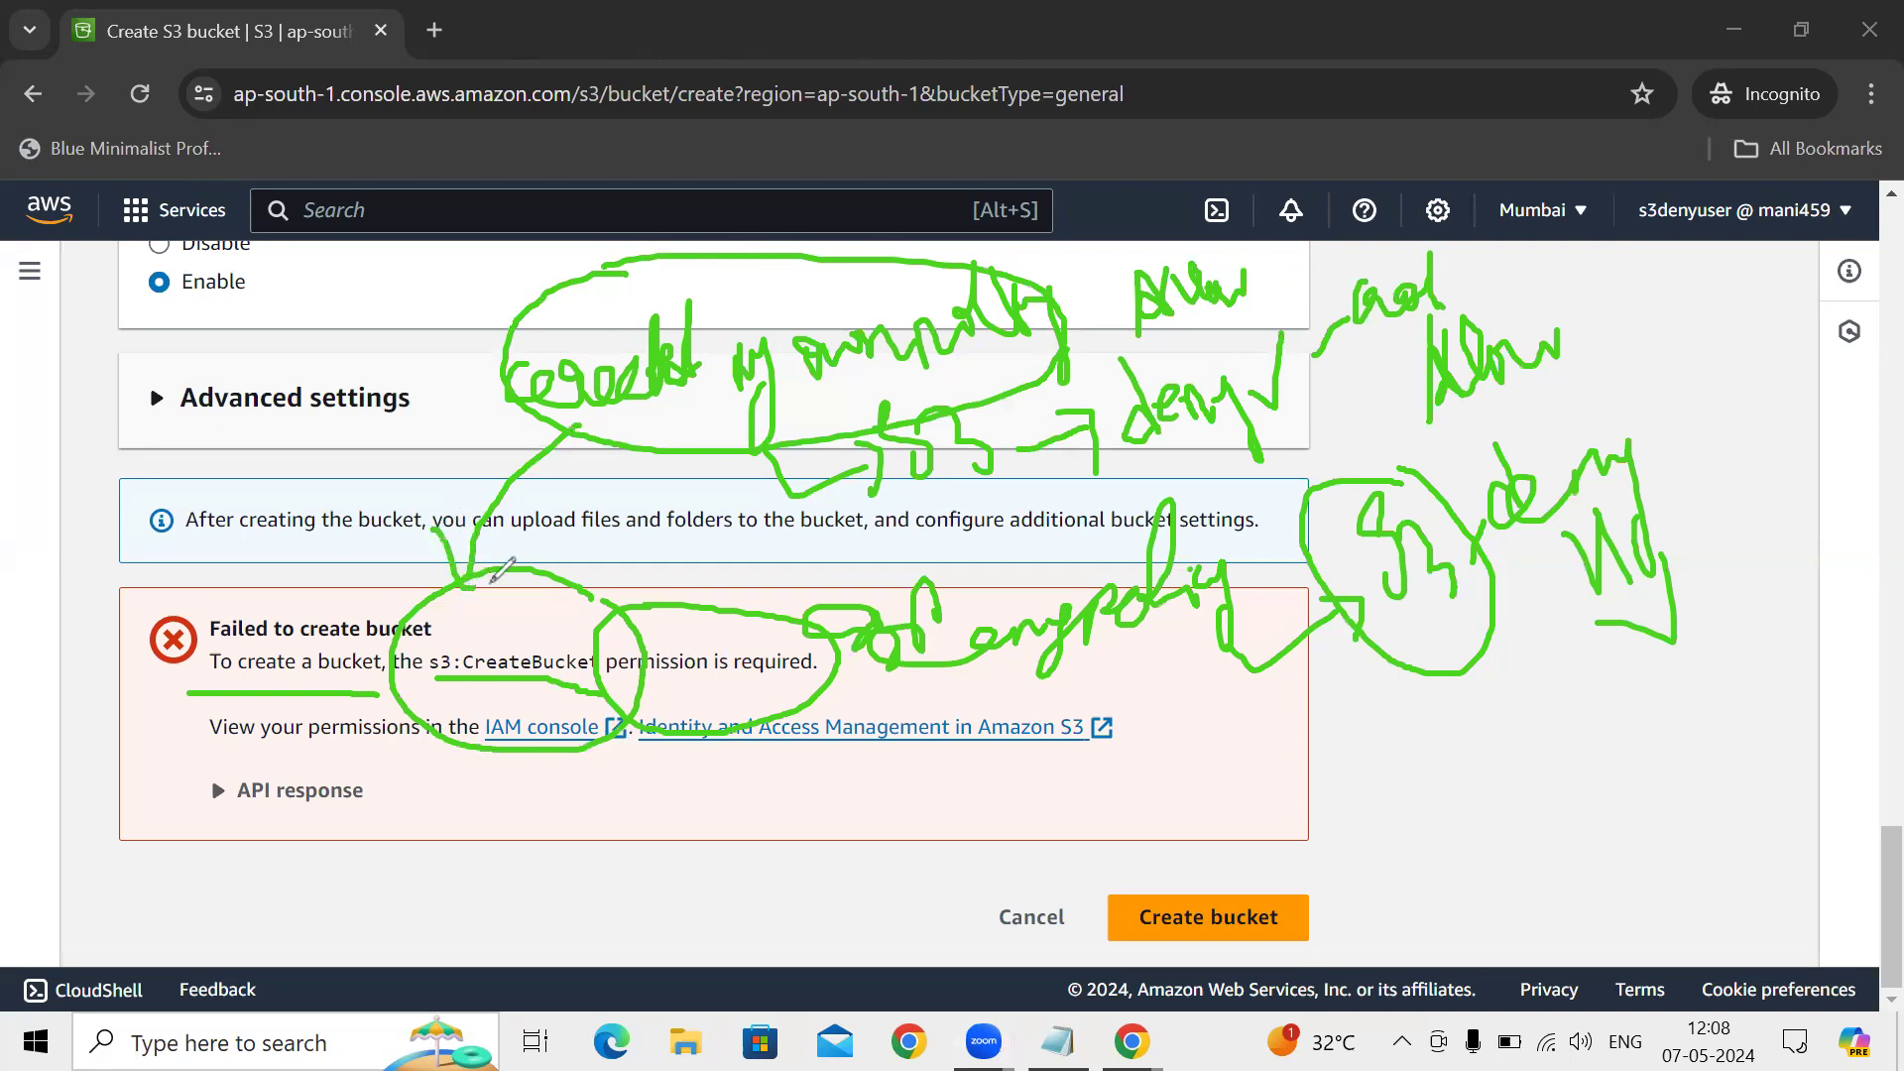
pyautogui.moveTo(1579, 186)
pyautogui.mouseDown()
pyautogui.moveTo(1636, 283)
pyautogui.moveTo(1773, 226)
pyautogui.moveTo(1686, 179)
pyautogui.moveTo(1566, 197)
pyautogui.mouseUp()
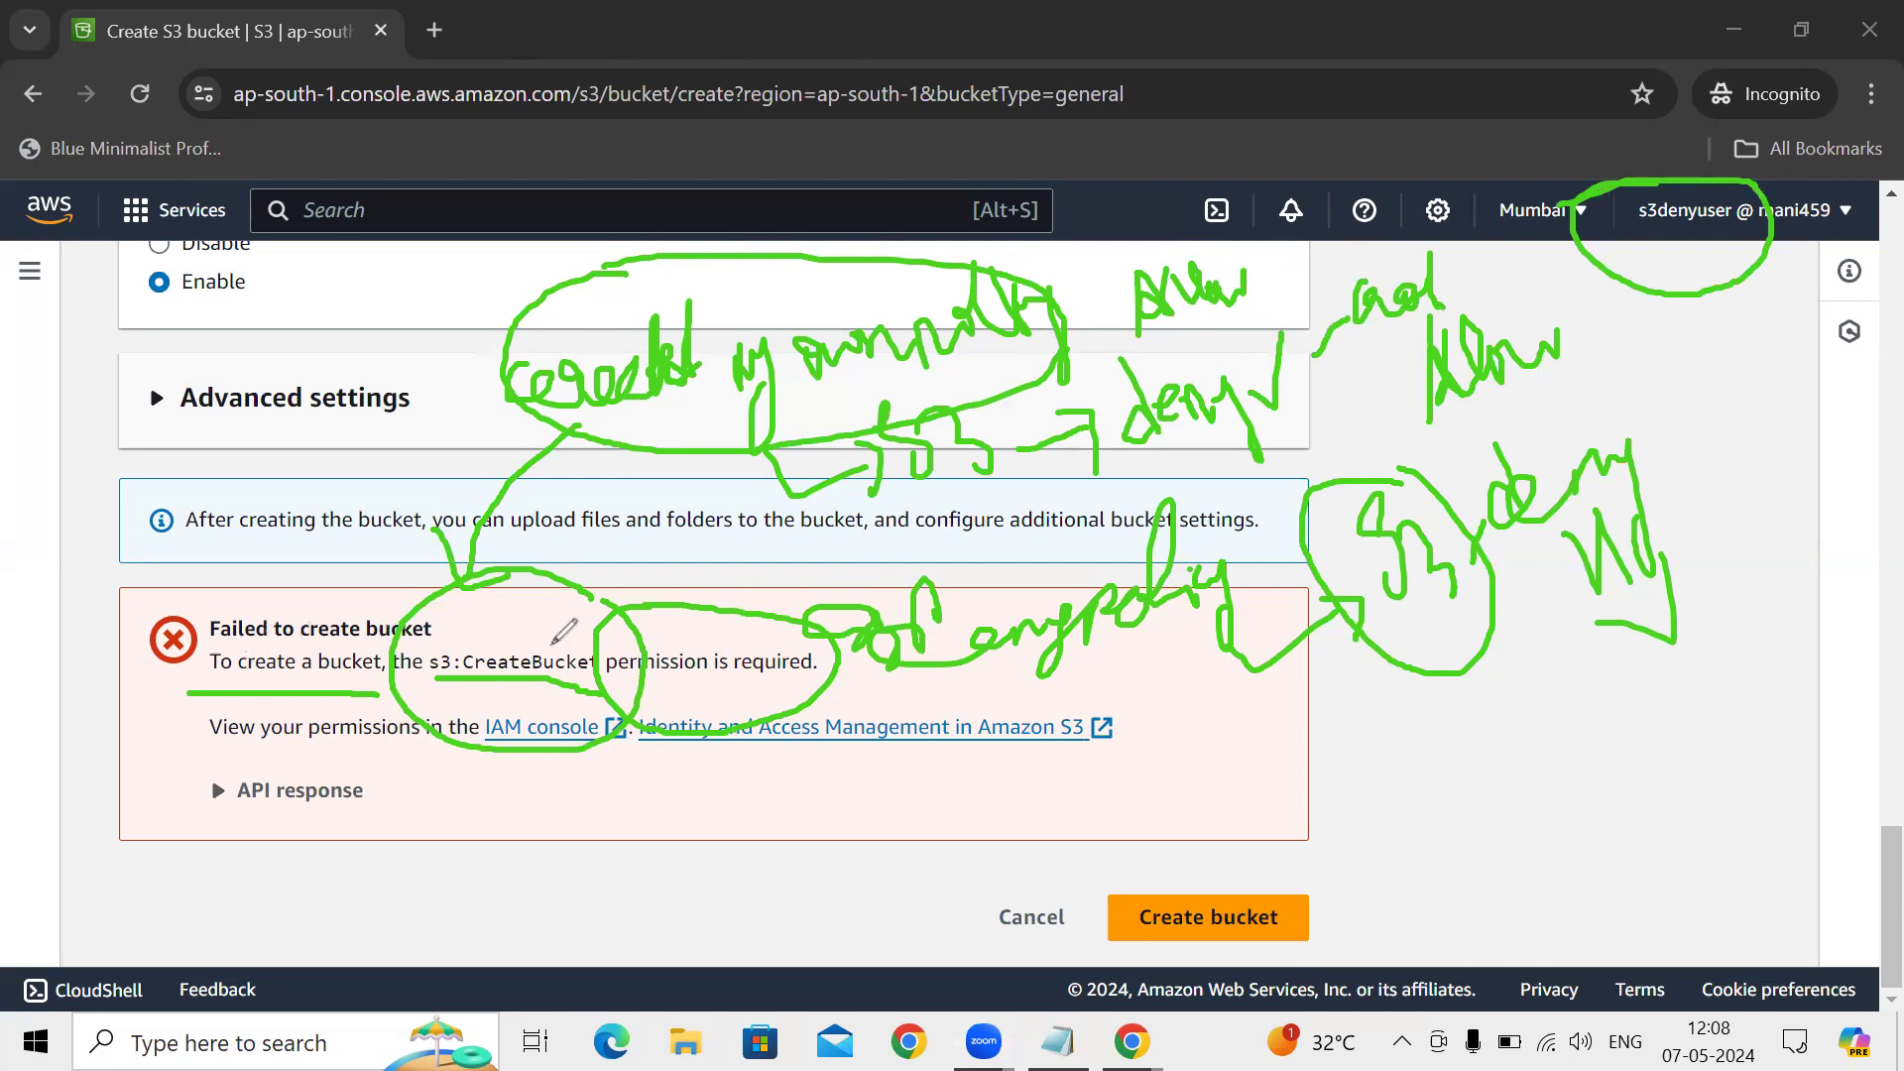
pyautogui.moveTo(614, 678); pyautogui.dragTo(745, 582)
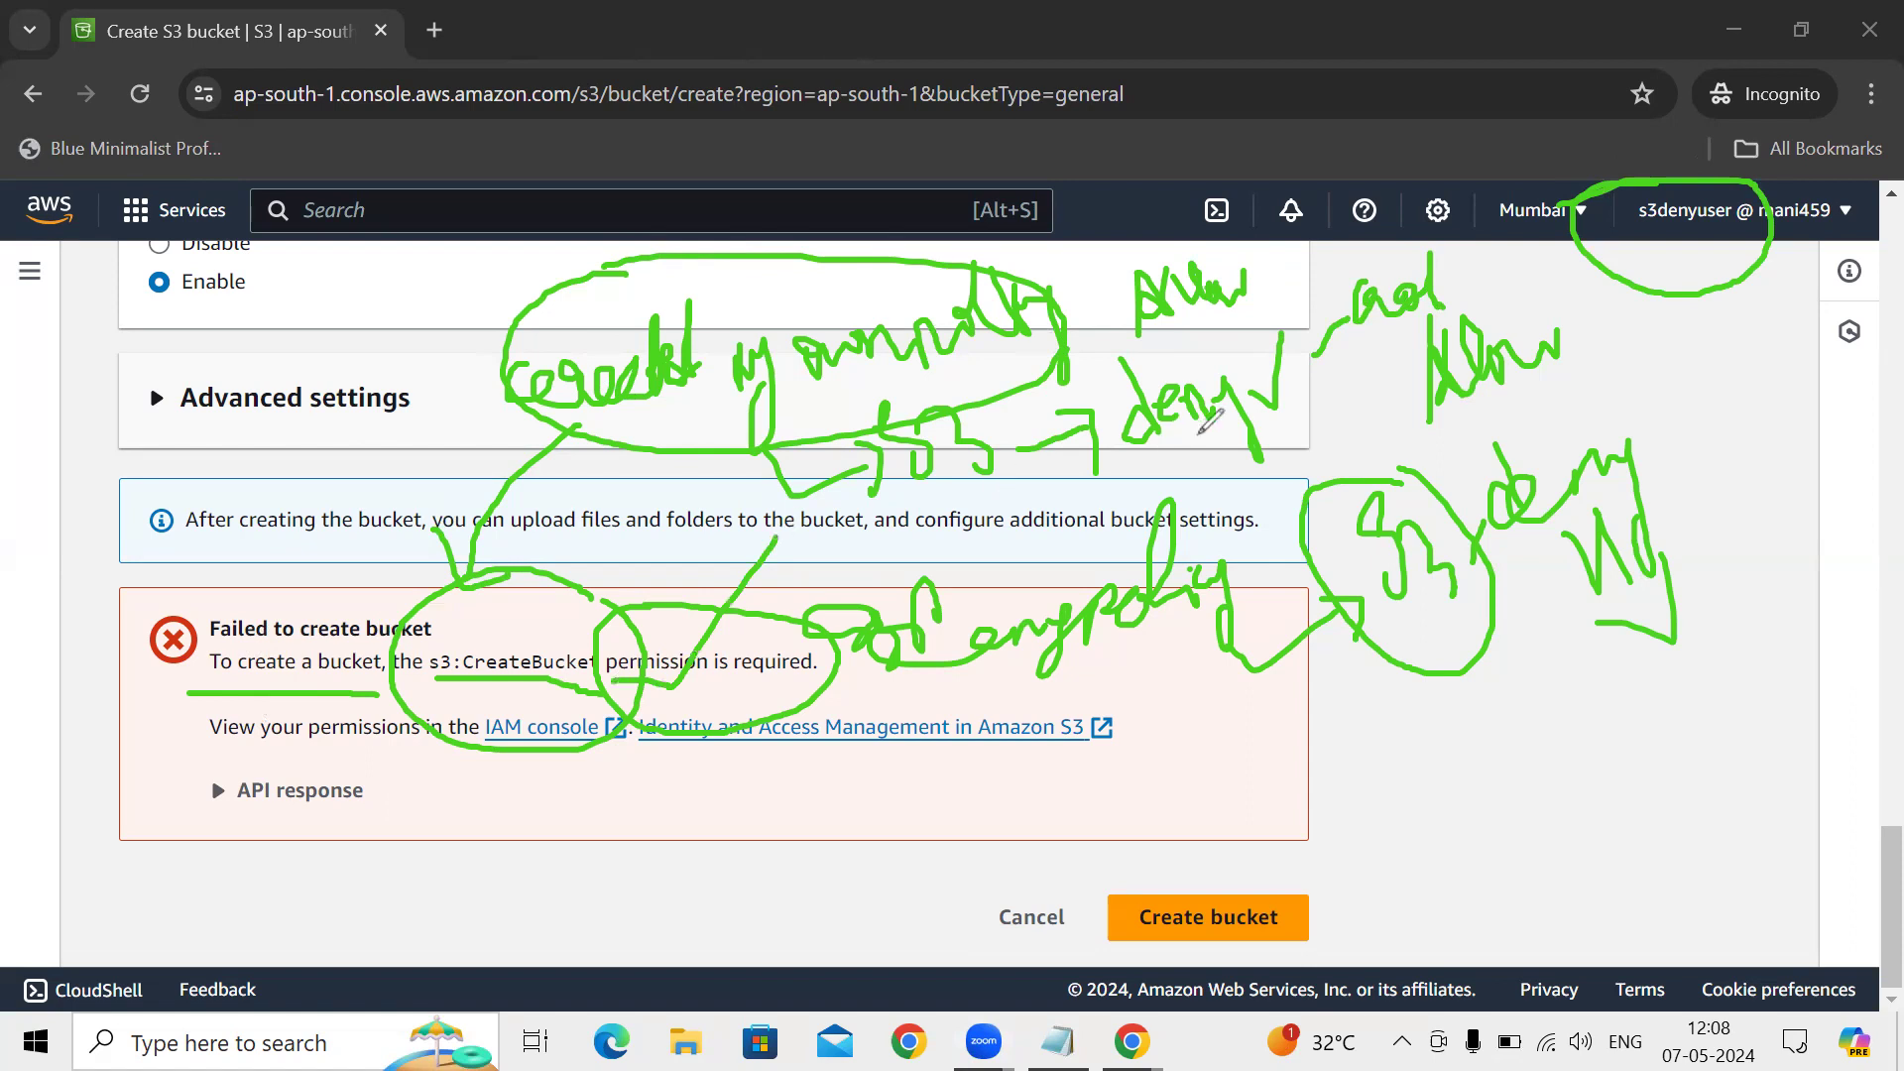
pyautogui.moveTo(1236, 353)
pyautogui.mouseDown()
pyautogui.moveTo(1141, 343)
pyautogui.moveTo(1170, 464)
pyautogui.moveTo(1280, 327)
pyautogui.mouseUp()
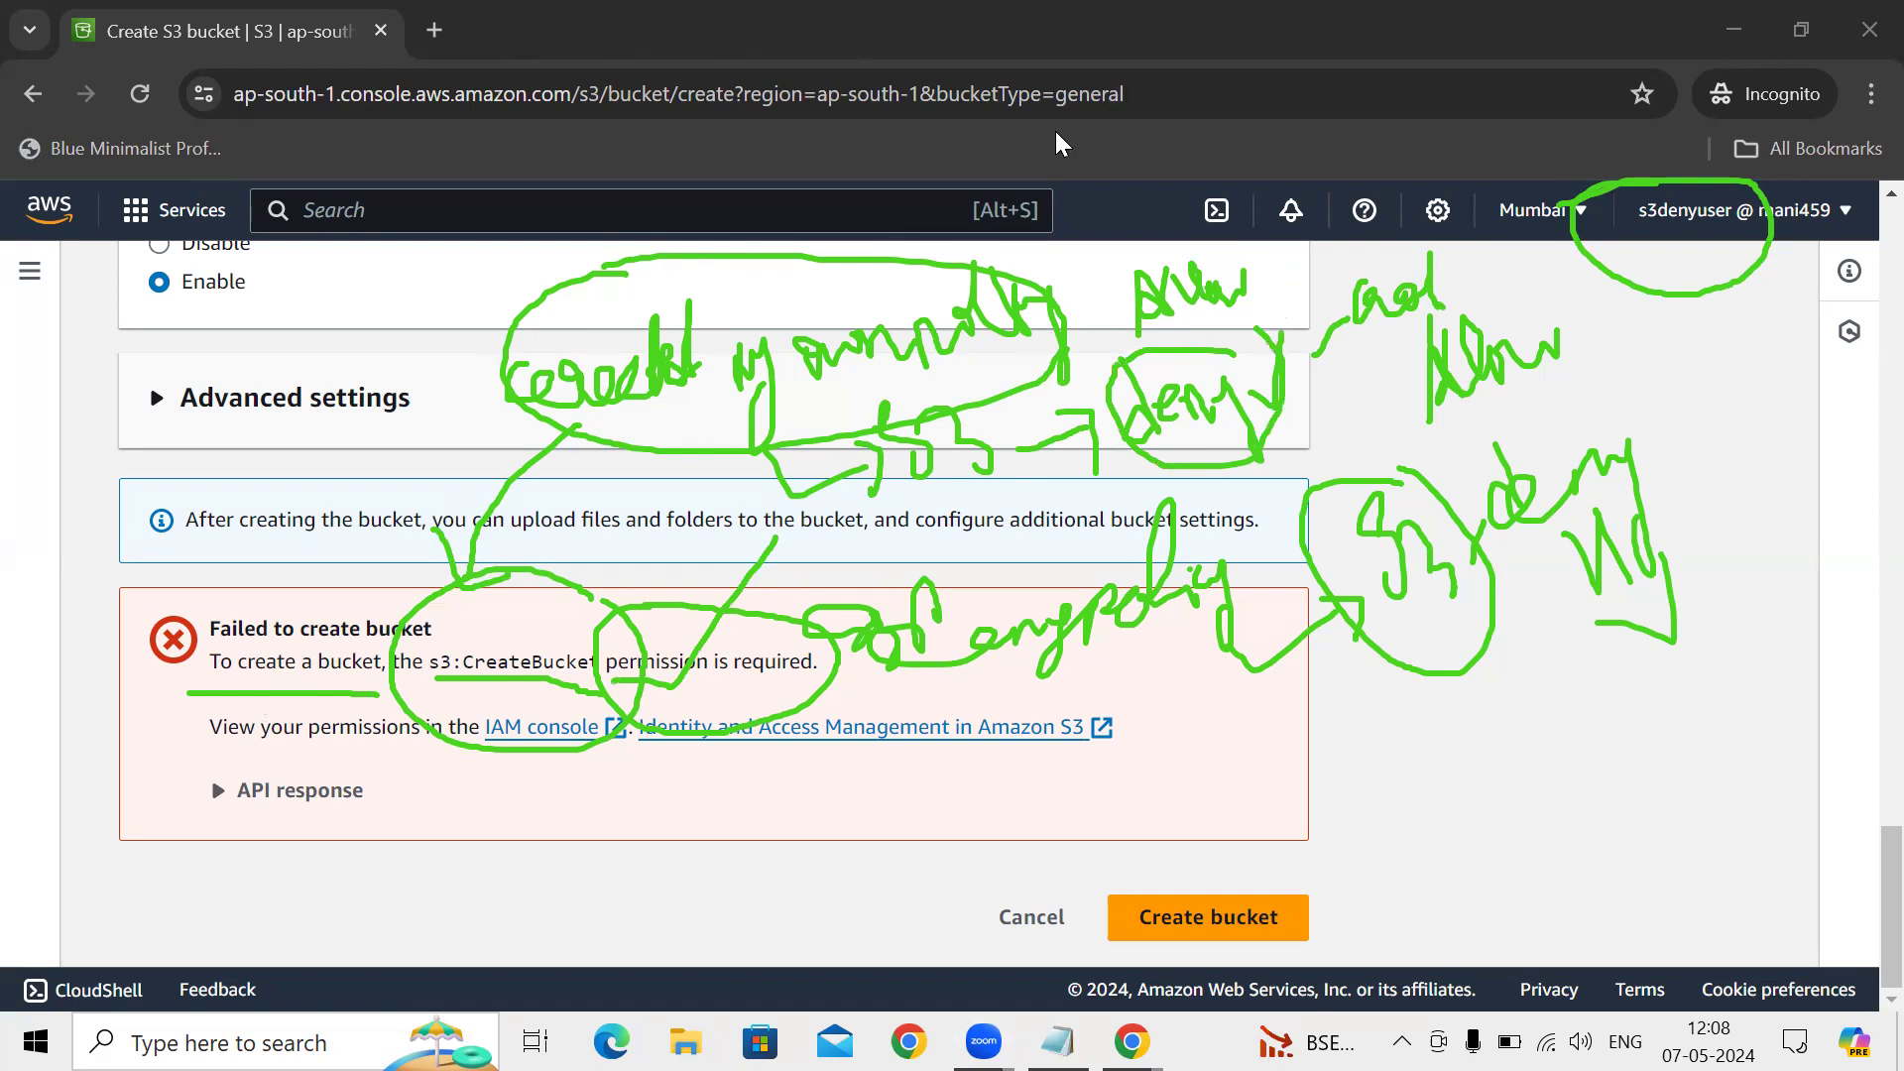
# Step: Circle deny, Allow, and the error icon and message in pink
pyautogui.moveTo(1236, 343)
pyautogui.mouseDown()
pyautogui.moveTo(1119, 398)
pyautogui.moveTo(1220, 468)
pyautogui.moveTo(1299, 347)
pyautogui.moveTo(1251, 333)
pyautogui.mouseUp()
pyautogui.moveTo(1251, 256)
pyautogui.mouseDown()
pyautogui.moveTo(1150, 255)
pyautogui.moveTo(1122, 288)
pyautogui.moveTo(1174, 331)
pyautogui.moveTo(1286, 282)
pyautogui.moveTo(1254, 251)
pyautogui.moveTo(1305, 281)
pyautogui.mouseUp()
pyautogui.moveTo(651, 604)
pyautogui.mouseDown()
pyautogui.moveTo(569, 601)
pyautogui.moveTo(650, 714)
pyautogui.moveTo(856, 635)
pyautogui.moveTo(641, 581)
pyautogui.mouseUp()
pyautogui.moveTo(211, 585)
pyautogui.mouseDown()
pyautogui.moveTo(139, 600)
pyautogui.moveTo(124, 736)
pyautogui.moveTo(273, 716)
pyautogui.moveTo(313, 588)
pyautogui.moveTo(188, 571)
pyautogui.mouseUp()
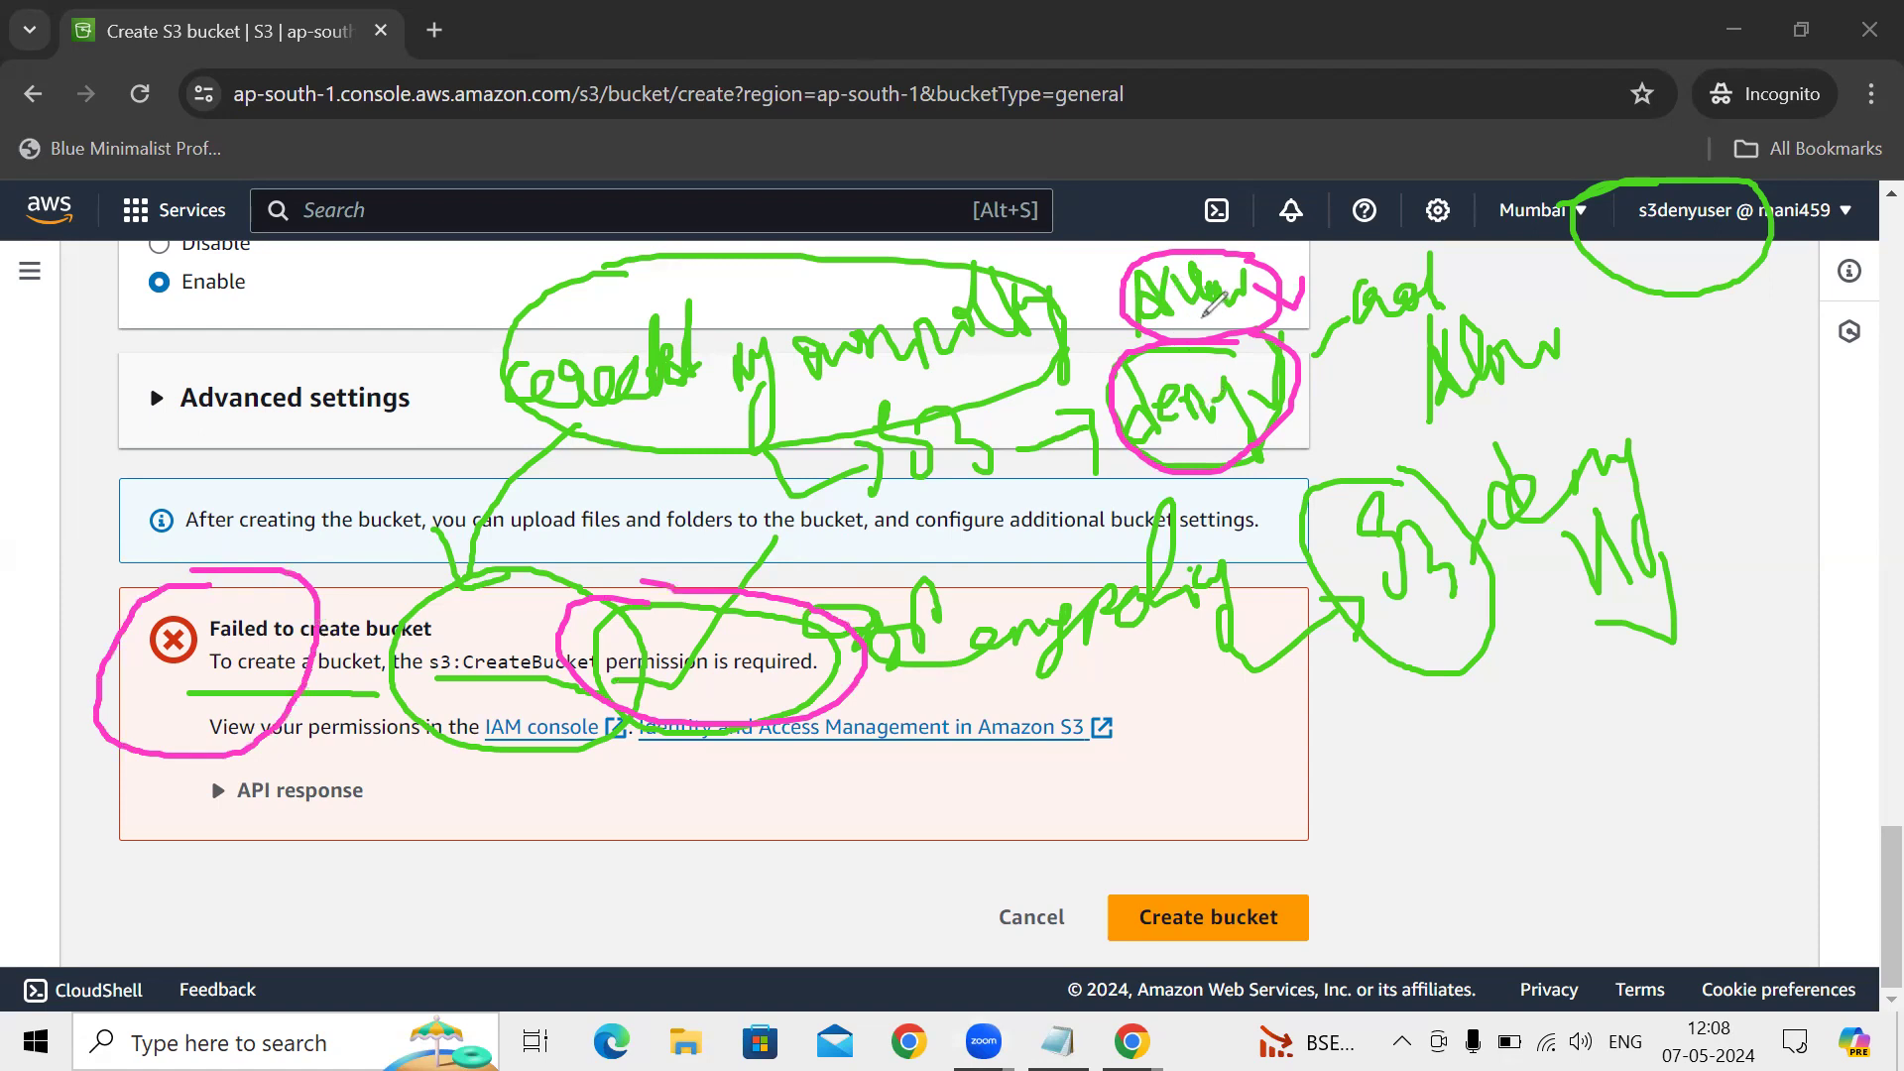
pyautogui.moveTo(1247, 290); pyautogui.dragTo(1294, 310)
pyautogui.moveTo(1280, 380)
pyautogui.mouseDown()
pyautogui.moveTo(1300, 390)
pyautogui.moveTo(1308, 354)
pyautogui.mouseUp()
# Step: Draw pink connecting strokes from the error to the notes, then clear all annotations
pyautogui.moveTo(213, 590)
pyautogui.mouseDown()
pyautogui.moveTo(149, 584)
pyautogui.moveTo(220, 591)
pyautogui.moveTo(270, 444)
pyautogui.mouseUp()
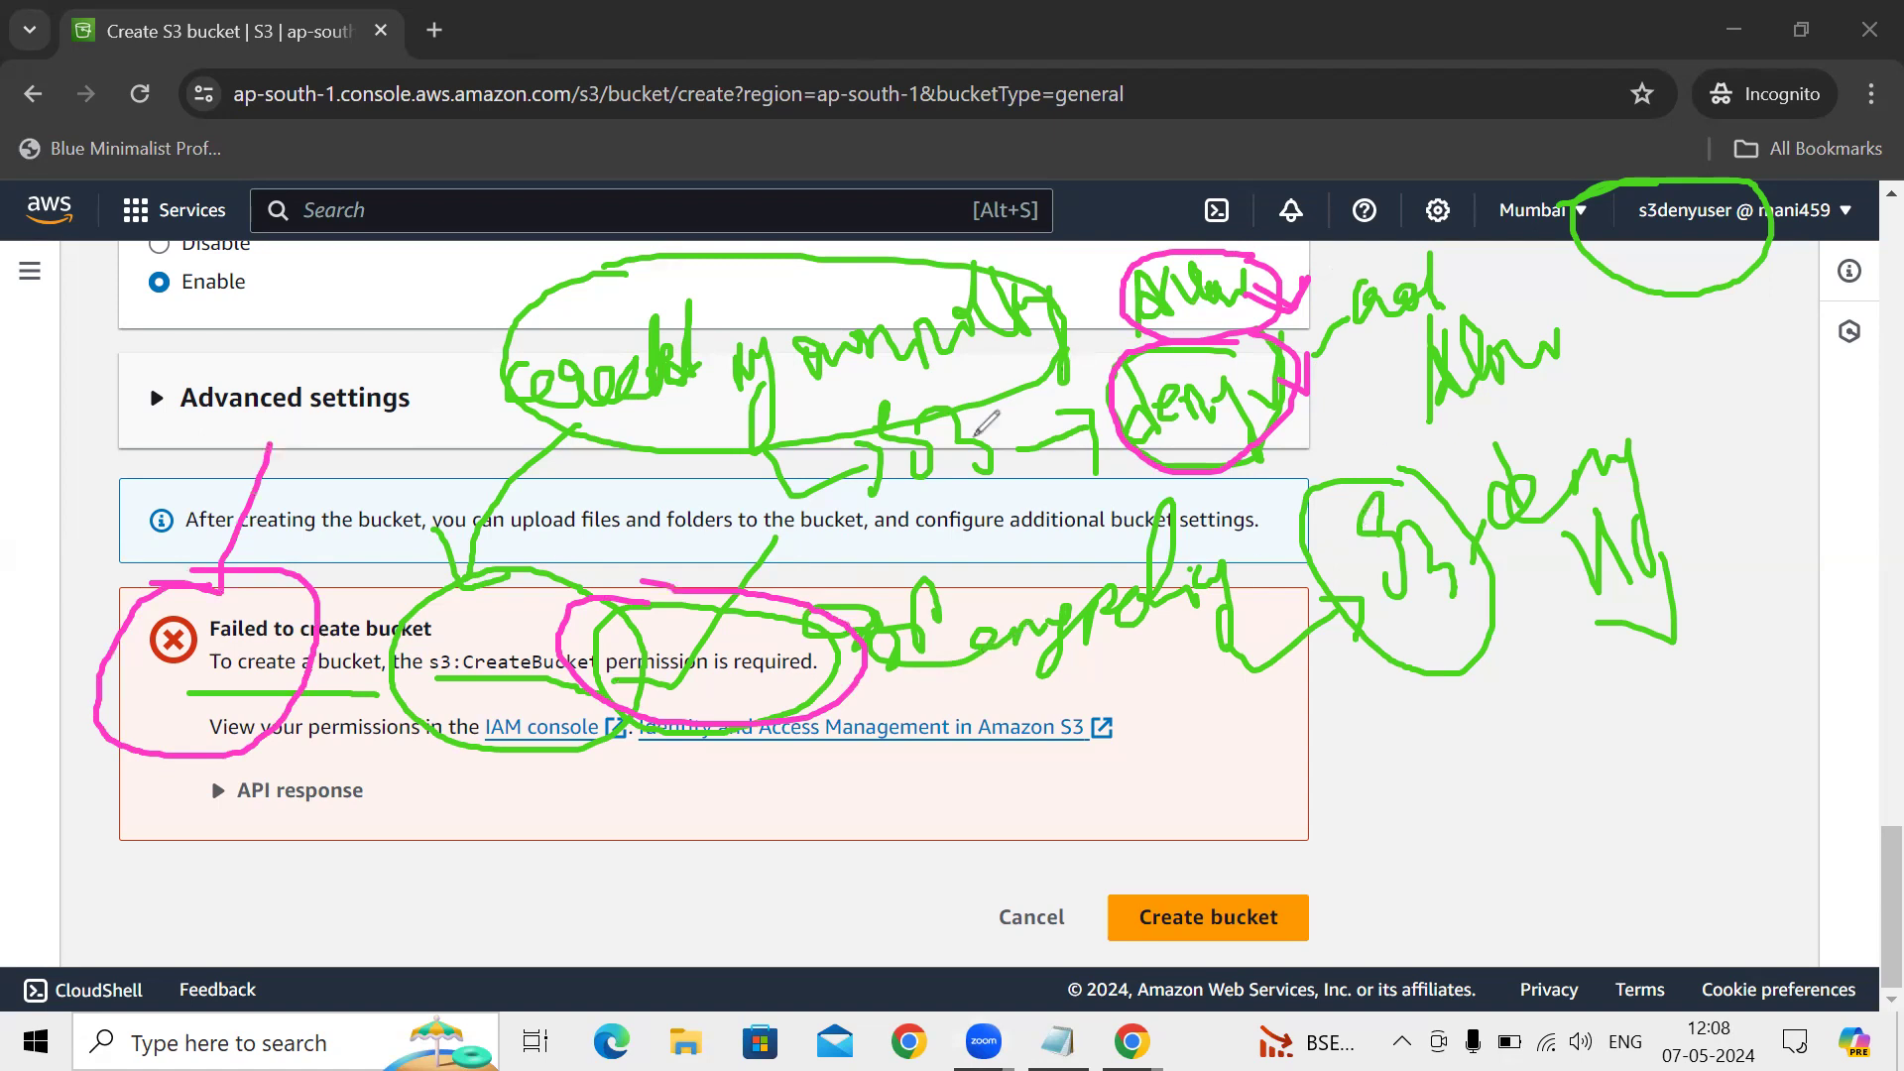
pyautogui.moveTo(1229, 447)
pyautogui.mouseDown()
pyautogui.moveTo(1280, 468)
pyautogui.moveTo(1307, 414)
pyautogui.mouseUp()
pyautogui.moveTo(664, 422); pyautogui.dragTo(629, 507)
pyautogui.moveTo(671, 436)
pyautogui.mouseDown()
pyautogui.moveTo(643, 530)
pyautogui.moveTo(722, 498)
pyautogui.mouseUp()
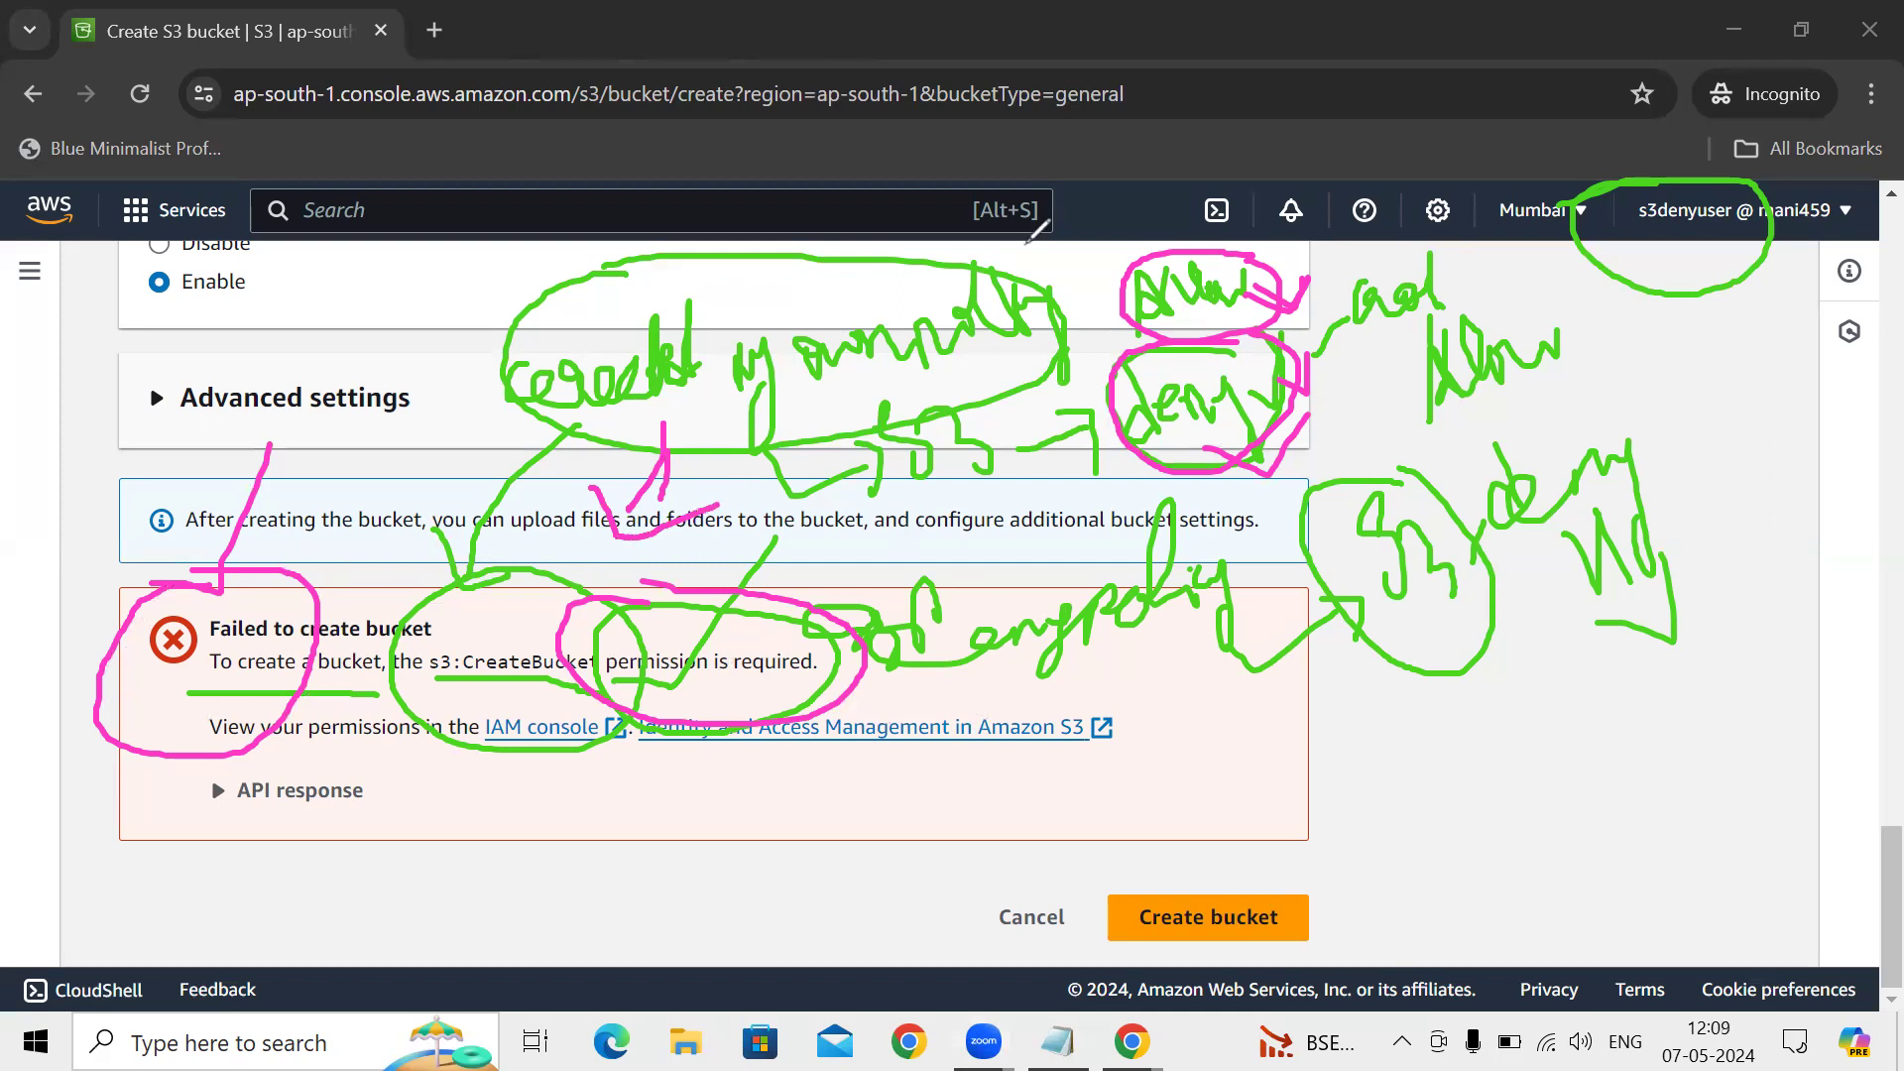
pyautogui.click(1245, 139)
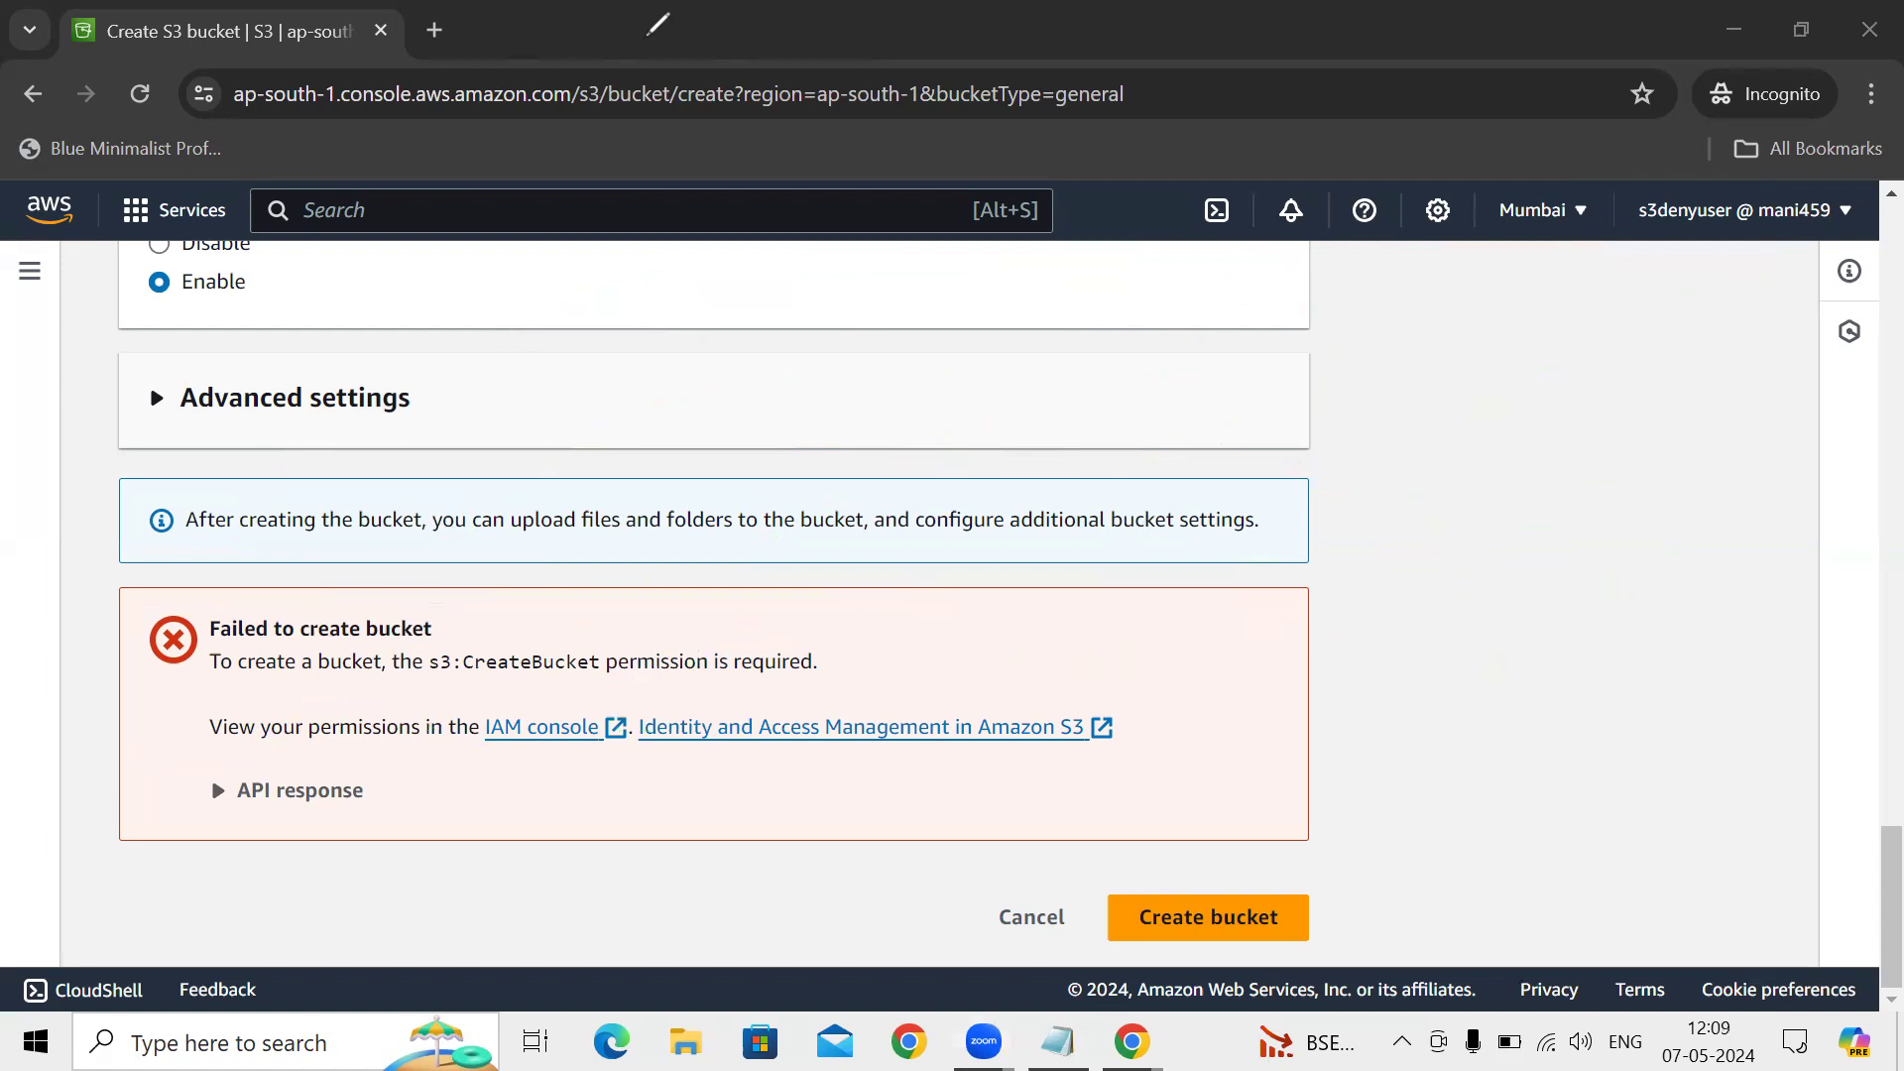
# Step: In the Notepad IAM notes, handwrite the ec2 user – create password – policy – login flow in pink
pyautogui.hotkey('alt', 'Tab')
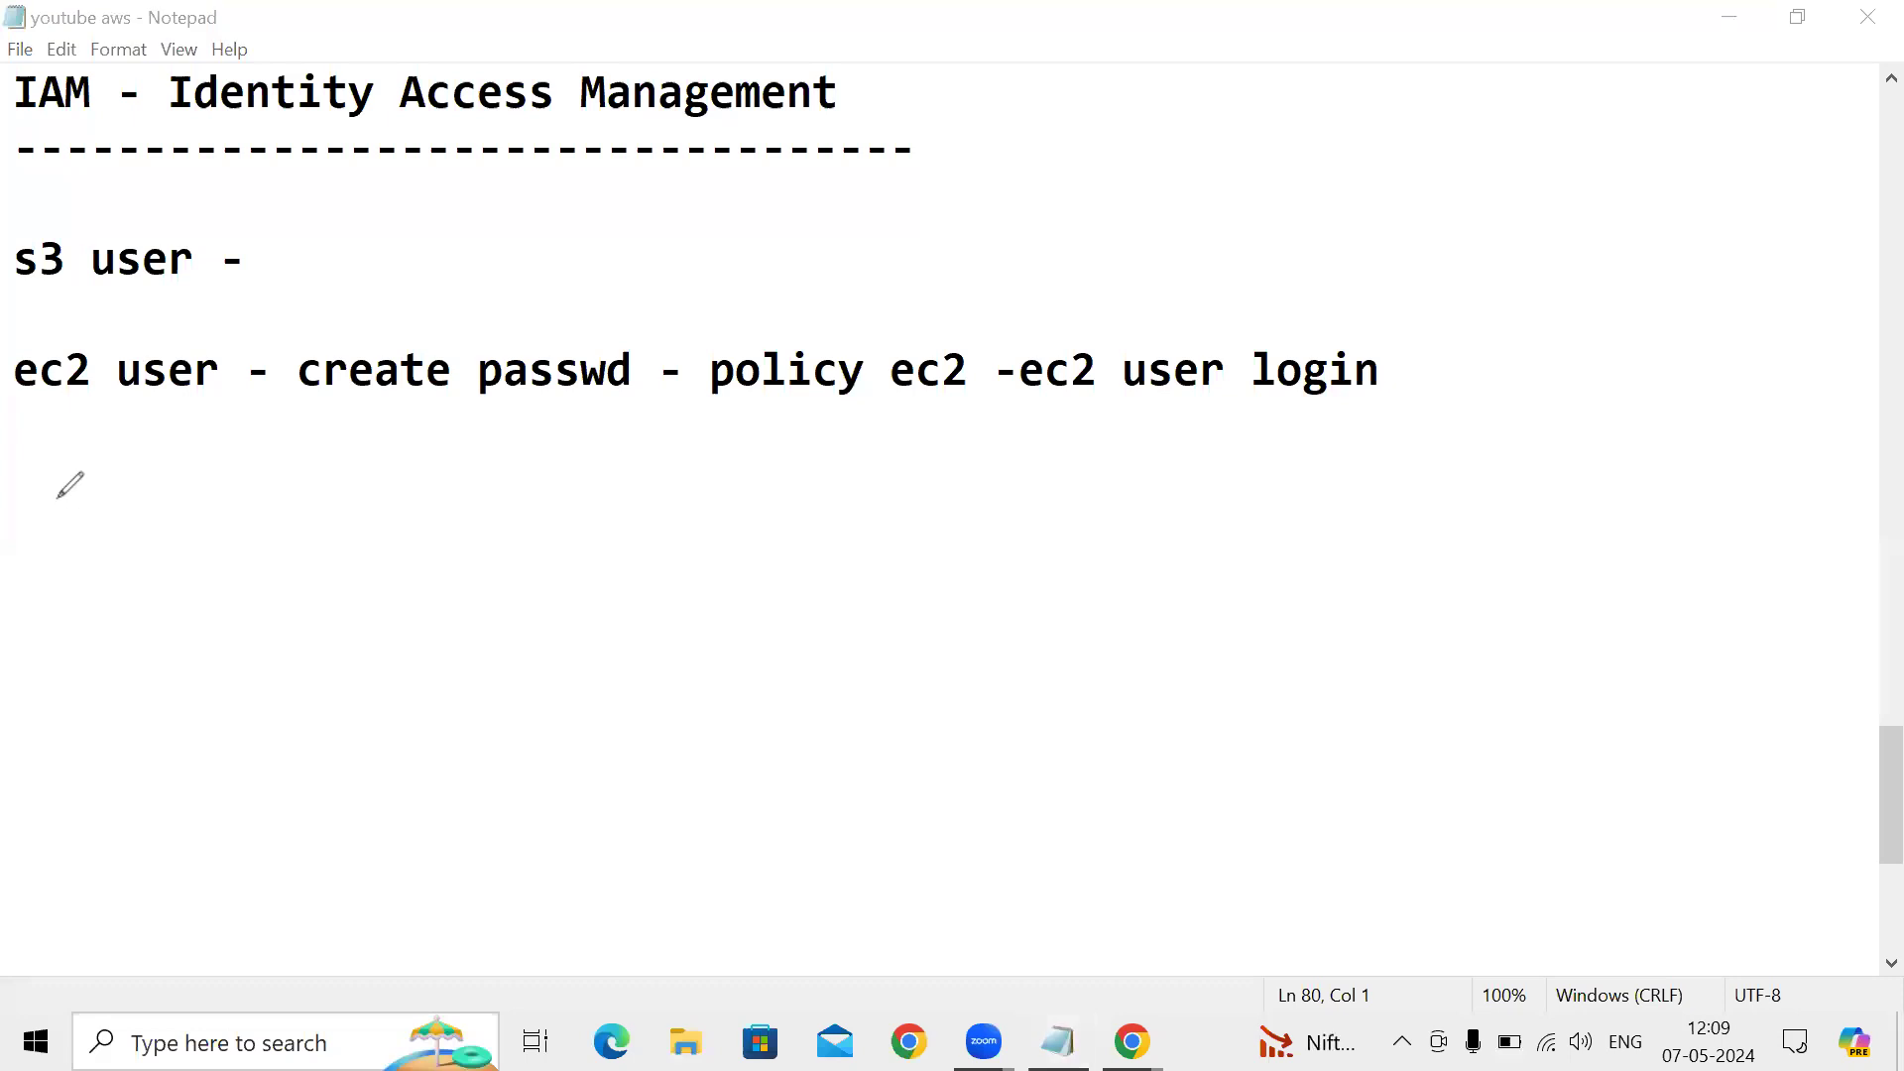
pyautogui.moveTo(46, 495)
pyautogui.mouseDown()
pyautogui.moveTo(123, 510)
pyautogui.moveTo(154, 541)
pyautogui.moveTo(351, 499)
pyautogui.moveTo(373, 543)
pyautogui.mouseUp()
pyautogui.moveTo(409, 479)
pyautogui.mouseDown()
pyautogui.moveTo(414, 535)
pyautogui.moveTo(429, 500)
pyautogui.moveTo(521, 515)
pyautogui.moveTo(553, 481)
pyautogui.moveTo(536, 540)
pyautogui.moveTo(626, 534)
pyautogui.mouseUp()
pyautogui.moveTo(751, 398)
pyautogui.mouseDown()
pyautogui.moveTo(770, 422)
pyautogui.moveTo(765, 399)
pyautogui.moveTo(815, 420)
pyautogui.mouseUp()
pyautogui.moveTo(663, 543)
pyautogui.mouseDown()
pyautogui.moveTo(787, 539)
pyautogui.moveTo(906, 489)
pyautogui.moveTo(930, 562)
pyautogui.moveTo(1013, 513)
pyautogui.mouseUp()
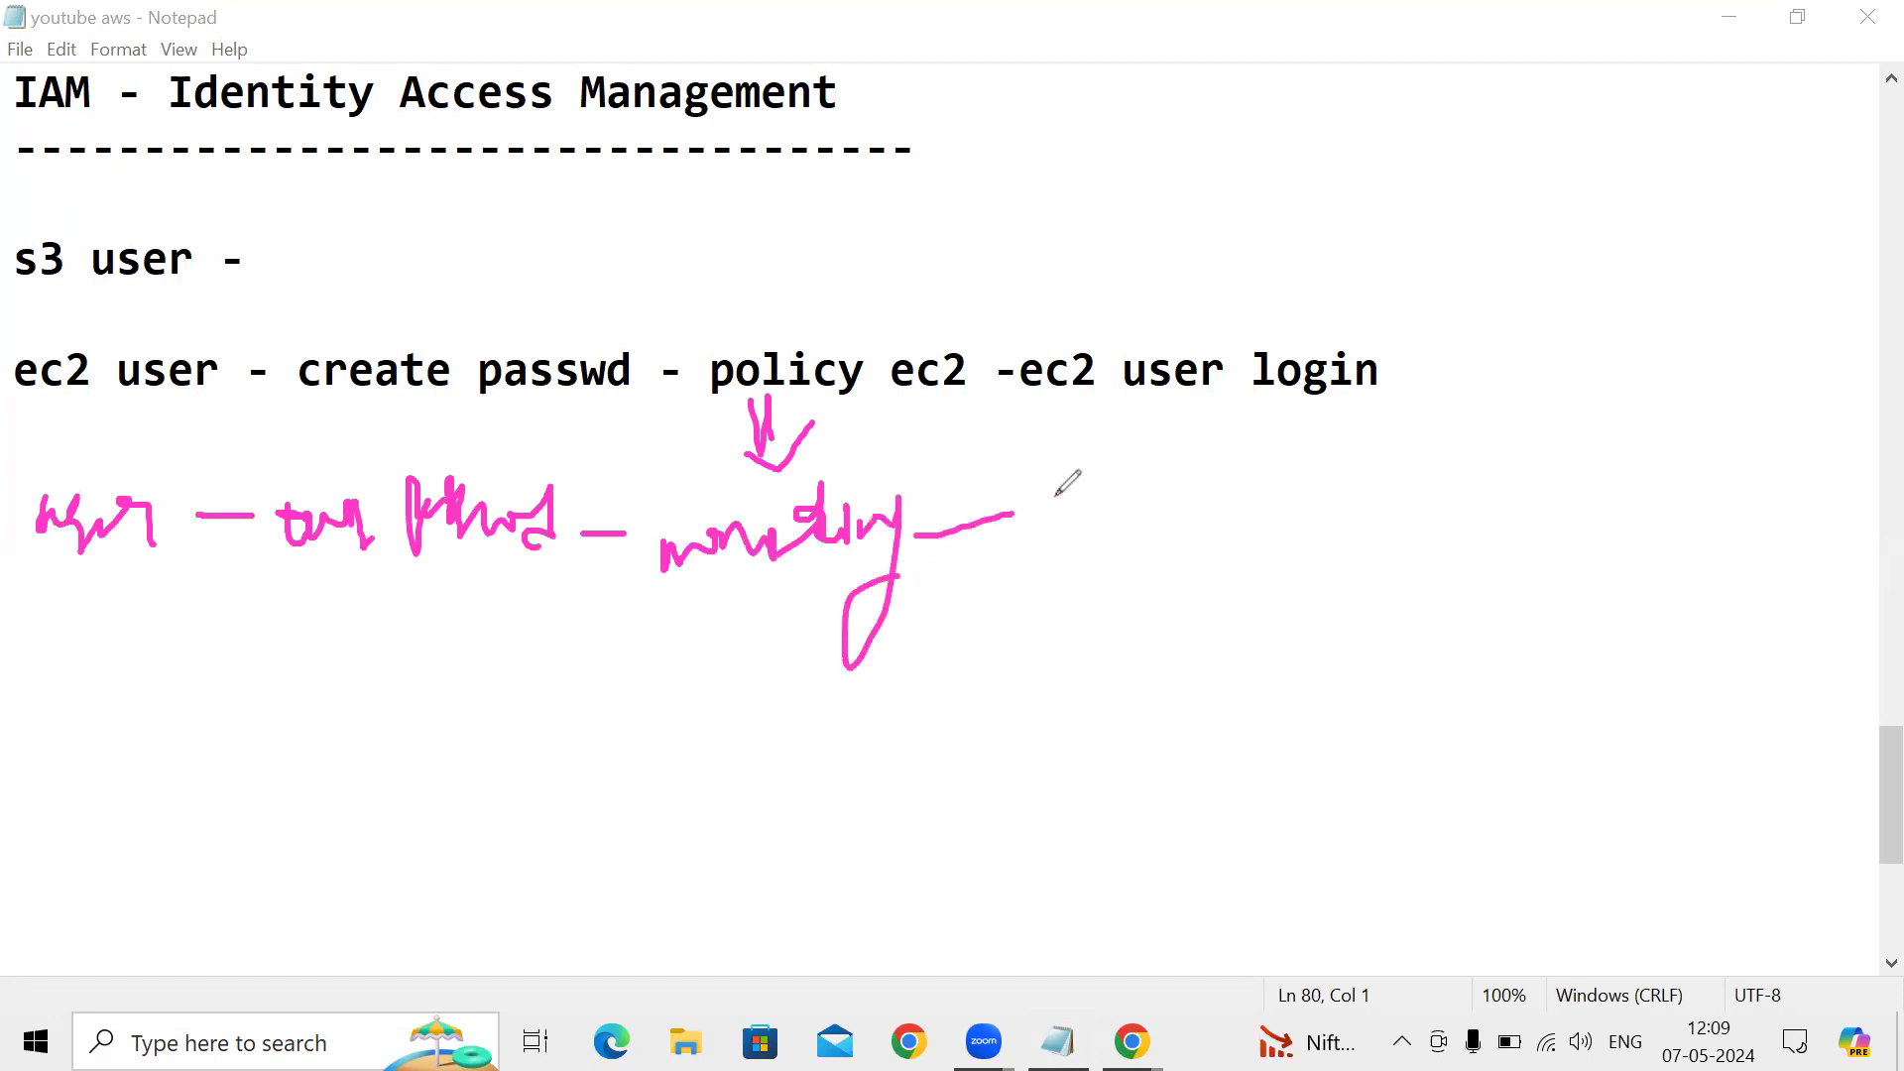
pyautogui.moveTo(1083, 429)
pyautogui.mouseDown()
pyautogui.moveTo(1113, 476)
pyautogui.moveTo(1075, 507)
pyautogui.moveTo(1091, 555)
pyautogui.moveTo(1119, 541)
pyautogui.moveTo(1156, 585)
pyautogui.moveTo(1204, 591)
pyautogui.moveTo(1341, 515)
pyautogui.mouseUp()
pyautogui.click(1139, 550)
# Step: Add a tick after login, link policy to it, loop around the flow, then clear the ink
pyautogui.moveTo(1369, 472)
pyautogui.mouseDown()
pyautogui.moveTo(1477, 496)
pyautogui.moveTo(1502, 466)
pyautogui.moveTo(1535, 508)
pyautogui.mouseUp()
pyautogui.moveTo(642, 595); pyautogui.dragTo(894, 574)
pyautogui.moveTo(791, 607)
pyautogui.mouseDown()
pyautogui.moveTo(791, 664)
pyautogui.moveTo(883, 600)
pyautogui.moveTo(1097, 722)
pyautogui.moveTo(1374, 564)
pyautogui.moveTo(1415, 581)
pyautogui.mouseUp()
pyautogui.moveTo(1617, 467)
pyautogui.mouseDown()
pyautogui.moveTo(1663, 456)
pyautogui.moveTo(1662, 489)
pyautogui.moveTo(1736, 454)
pyautogui.moveTo(1820, 283)
pyautogui.mouseUp()
pyautogui.moveTo(1481, 407)
pyautogui.mouseDown()
pyautogui.moveTo(191, 349)
pyautogui.moveTo(99, 774)
pyautogui.mouseUp()
pyautogui.moveTo(302, 851)
pyautogui.mouseDown()
pyautogui.moveTo(1868, 589)
pyautogui.moveTo(1639, 405)
pyautogui.moveTo(1424, 402)
pyautogui.mouseUp()
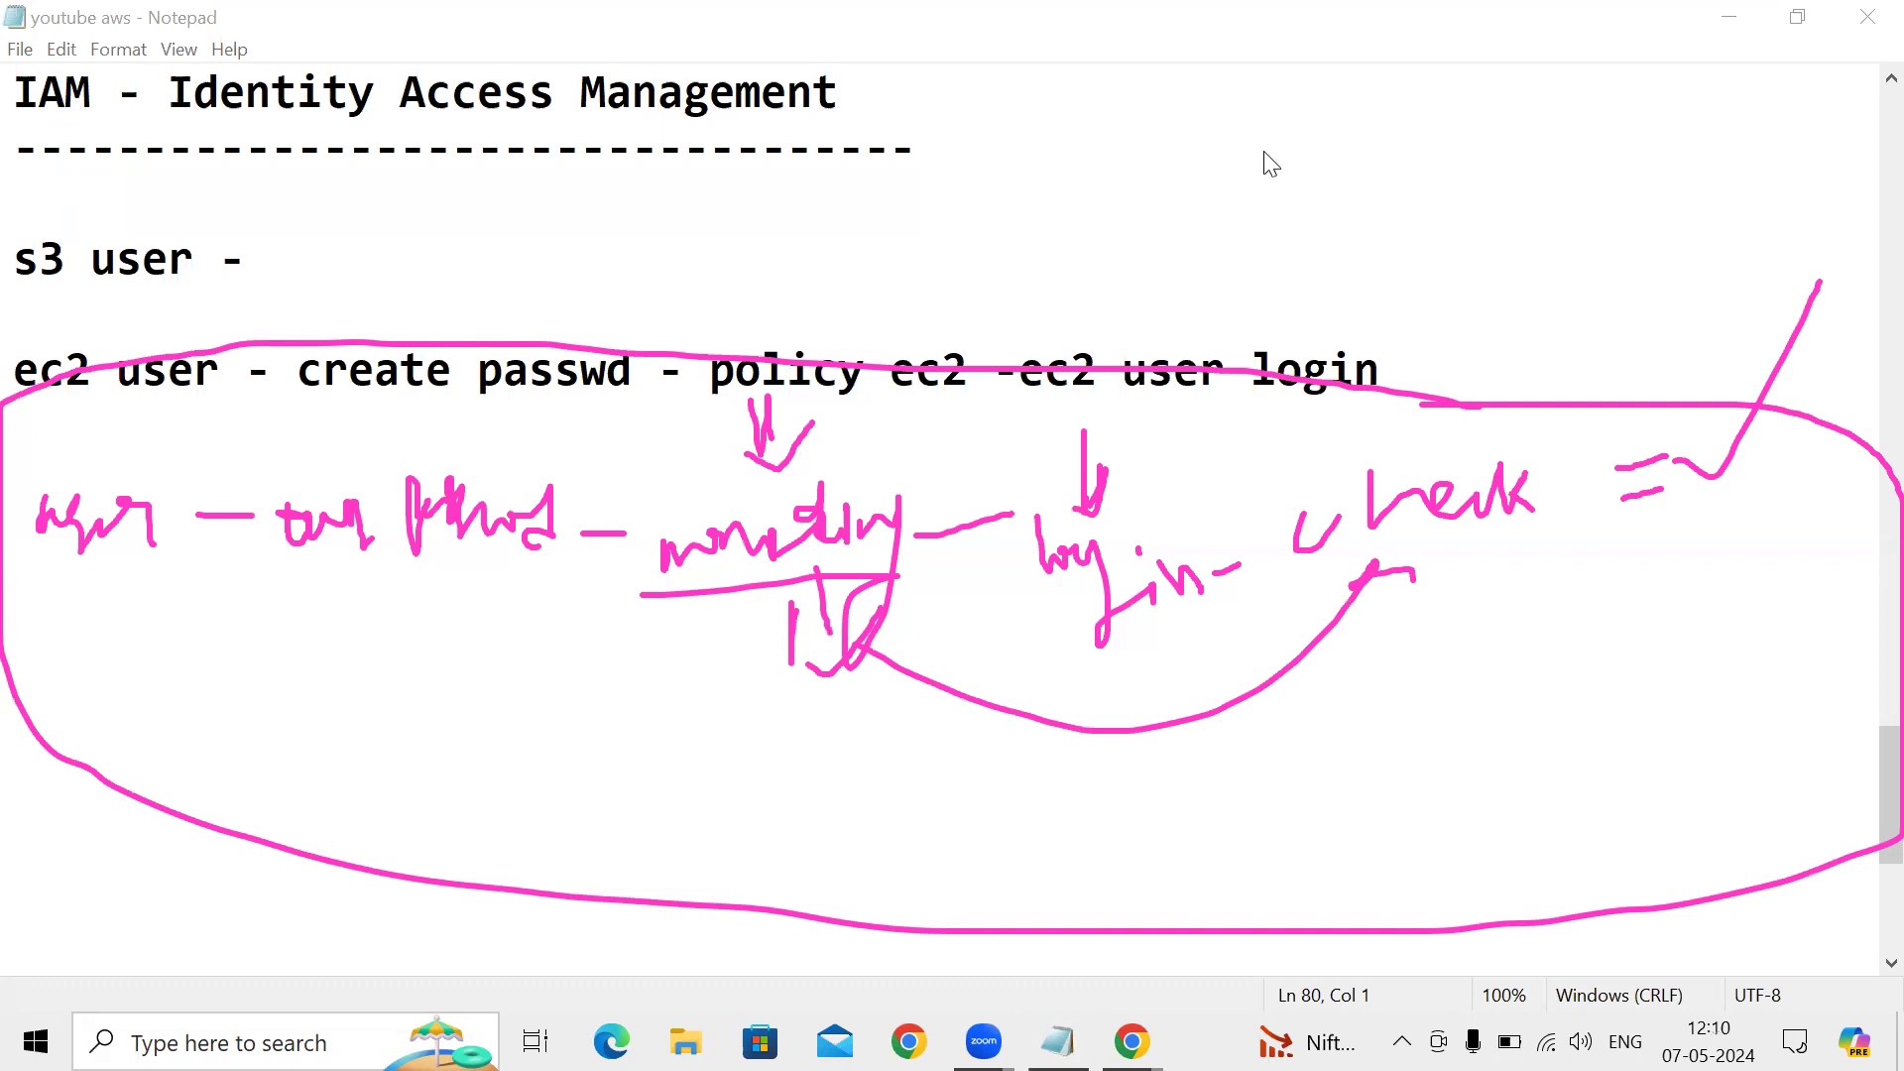
pyautogui.click(1264, 152)
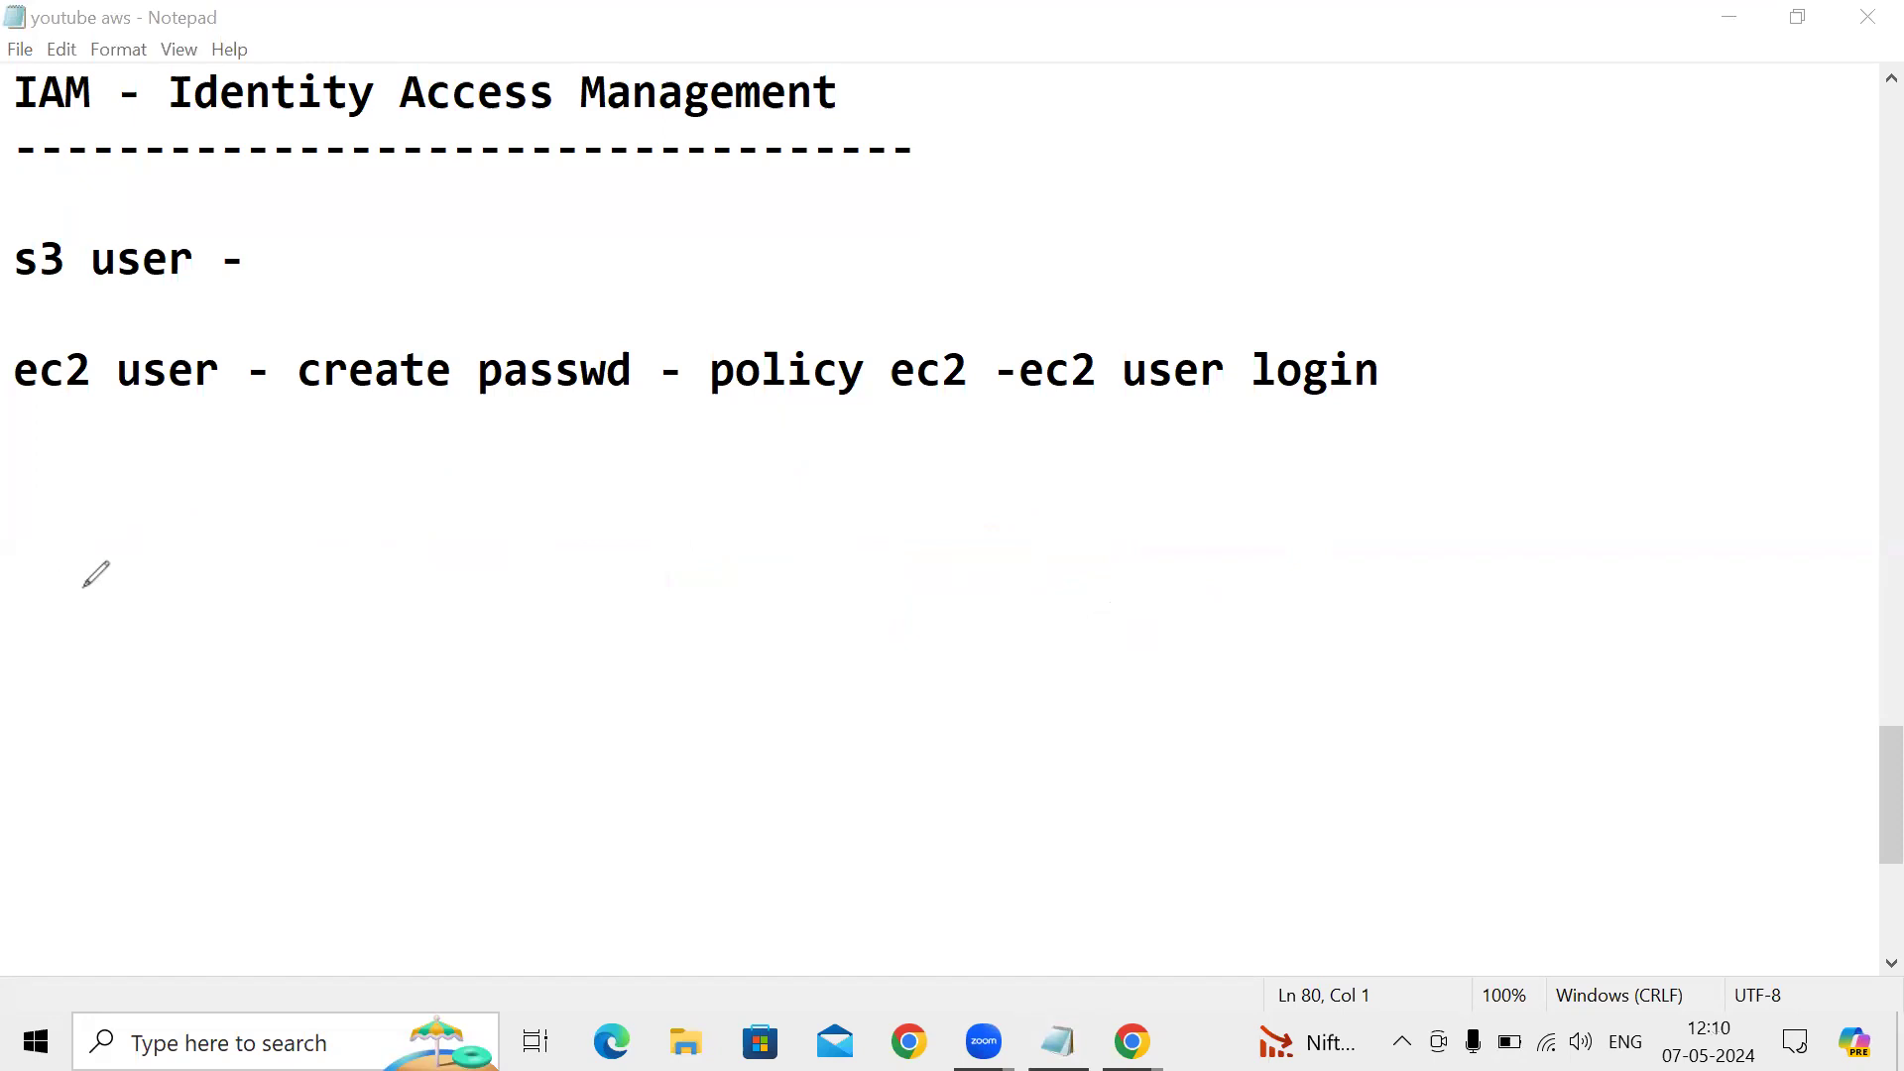
# Step: Write user – permissions – policy(condition) in pink beneath the outline, marking and underlining condition
pyautogui.moveTo(66, 593)
pyautogui.mouseDown()
pyautogui.moveTo(86, 621)
pyautogui.moveTo(212, 612)
pyautogui.moveTo(203, 652)
pyautogui.moveTo(304, 602)
pyautogui.moveTo(363, 623)
pyautogui.moveTo(405, 565)
pyautogui.moveTo(468, 583)
pyautogui.moveTo(512, 563)
pyautogui.moveTo(486, 633)
pyautogui.moveTo(528, 637)
pyautogui.moveTo(645, 573)
pyautogui.moveTo(689, 590)
pyautogui.moveTo(707, 536)
pyautogui.moveTo(769, 601)
pyautogui.moveTo(764, 551)
pyautogui.moveTo(800, 617)
pyautogui.mouseUp()
pyautogui.moveTo(815, 526)
pyautogui.mouseDown()
pyautogui.moveTo(873, 623)
pyautogui.moveTo(843, 592)
pyautogui.moveTo(943, 492)
pyautogui.moveTo(973, 531)
pyautogui.moveTo(955, 547)
pyautogui.moveTo(1020, 515)
pyautogui.moveTo(1103, 576)
pyautogui.mouseUp()
pyautogui.moveTo(595, 657); pyautogui.dragTo(1014, 575)
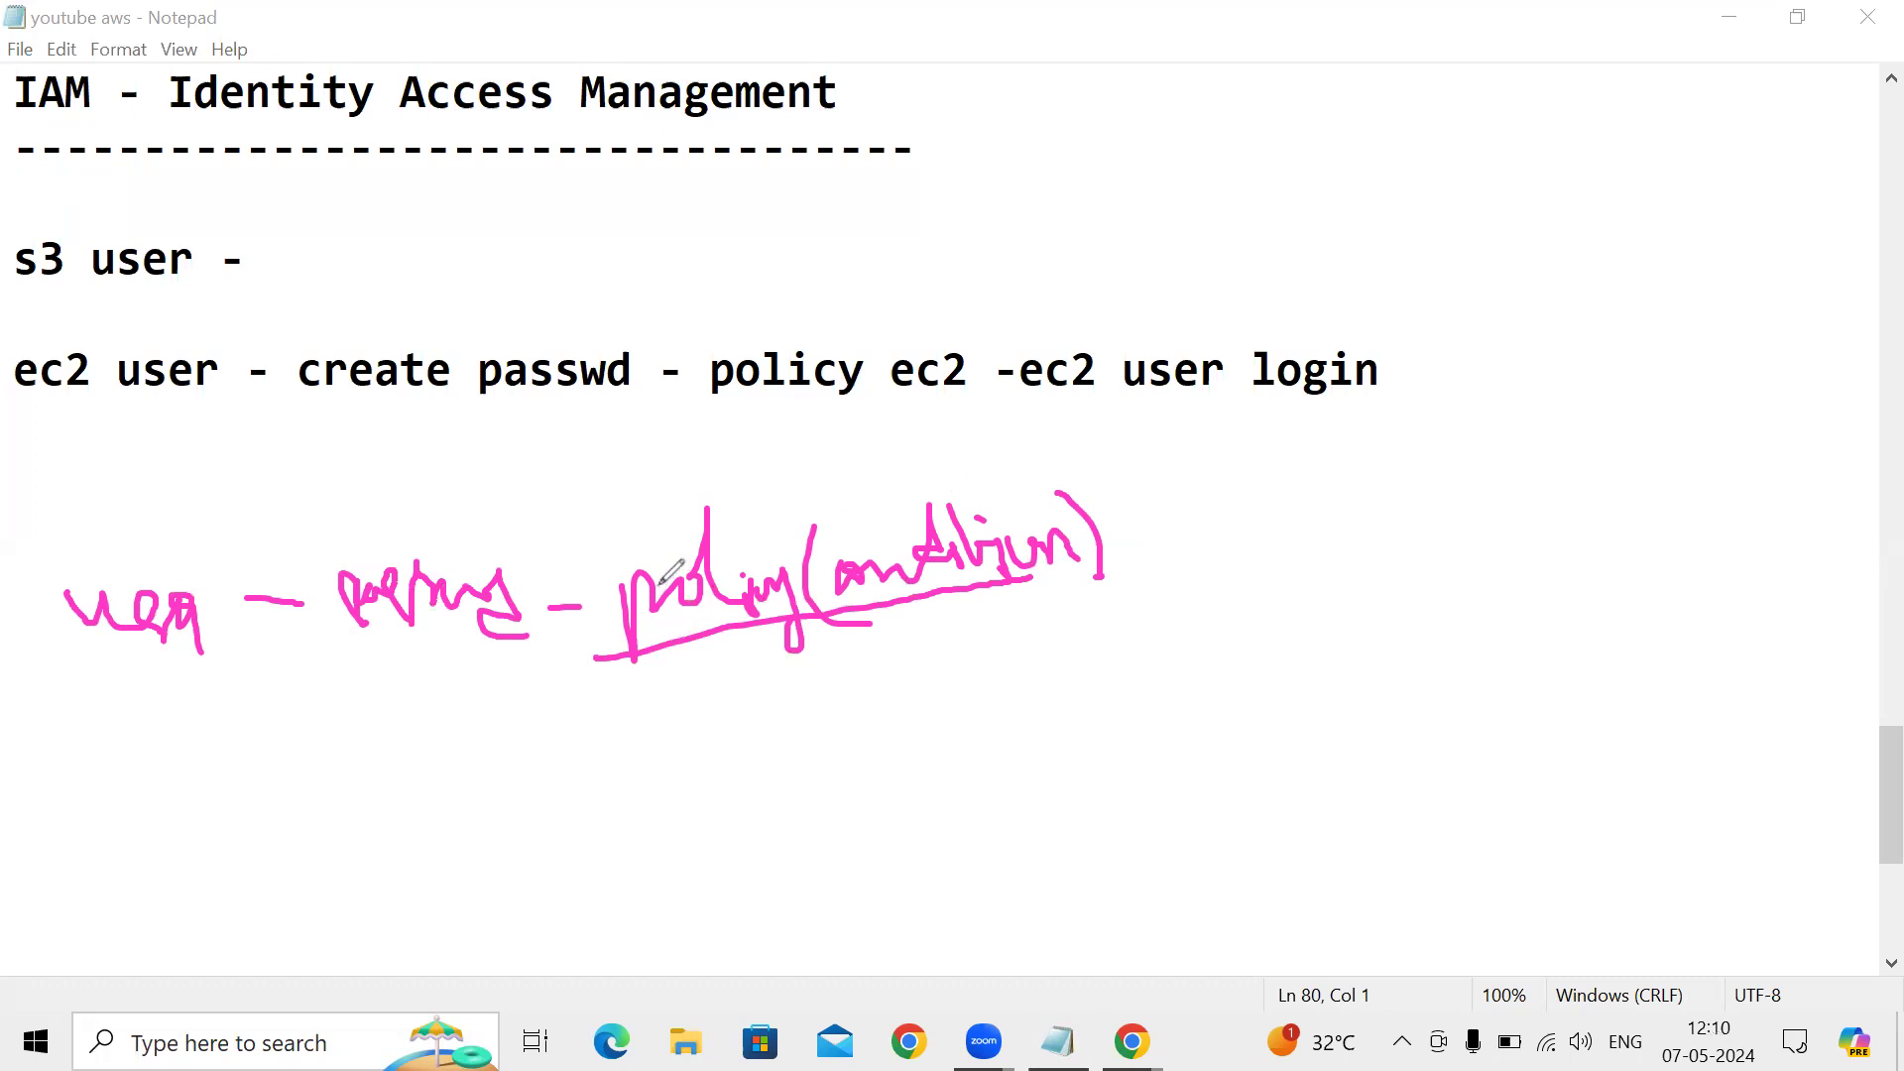
pyautogui.moveTo(878, 459)
pyautogui.mouseDown()
pyautogui.moveTo(952, 491)
pyautogui.moveTo(902, 508)
pyautogui.mouseUp()
pyautogui.moveTo(634, 534)
pyautogui.mouseDown()
pyautogui.moveTo(699, 553)
pyautogui.moveTo(712, 499)
pyautogui.mouseUp()
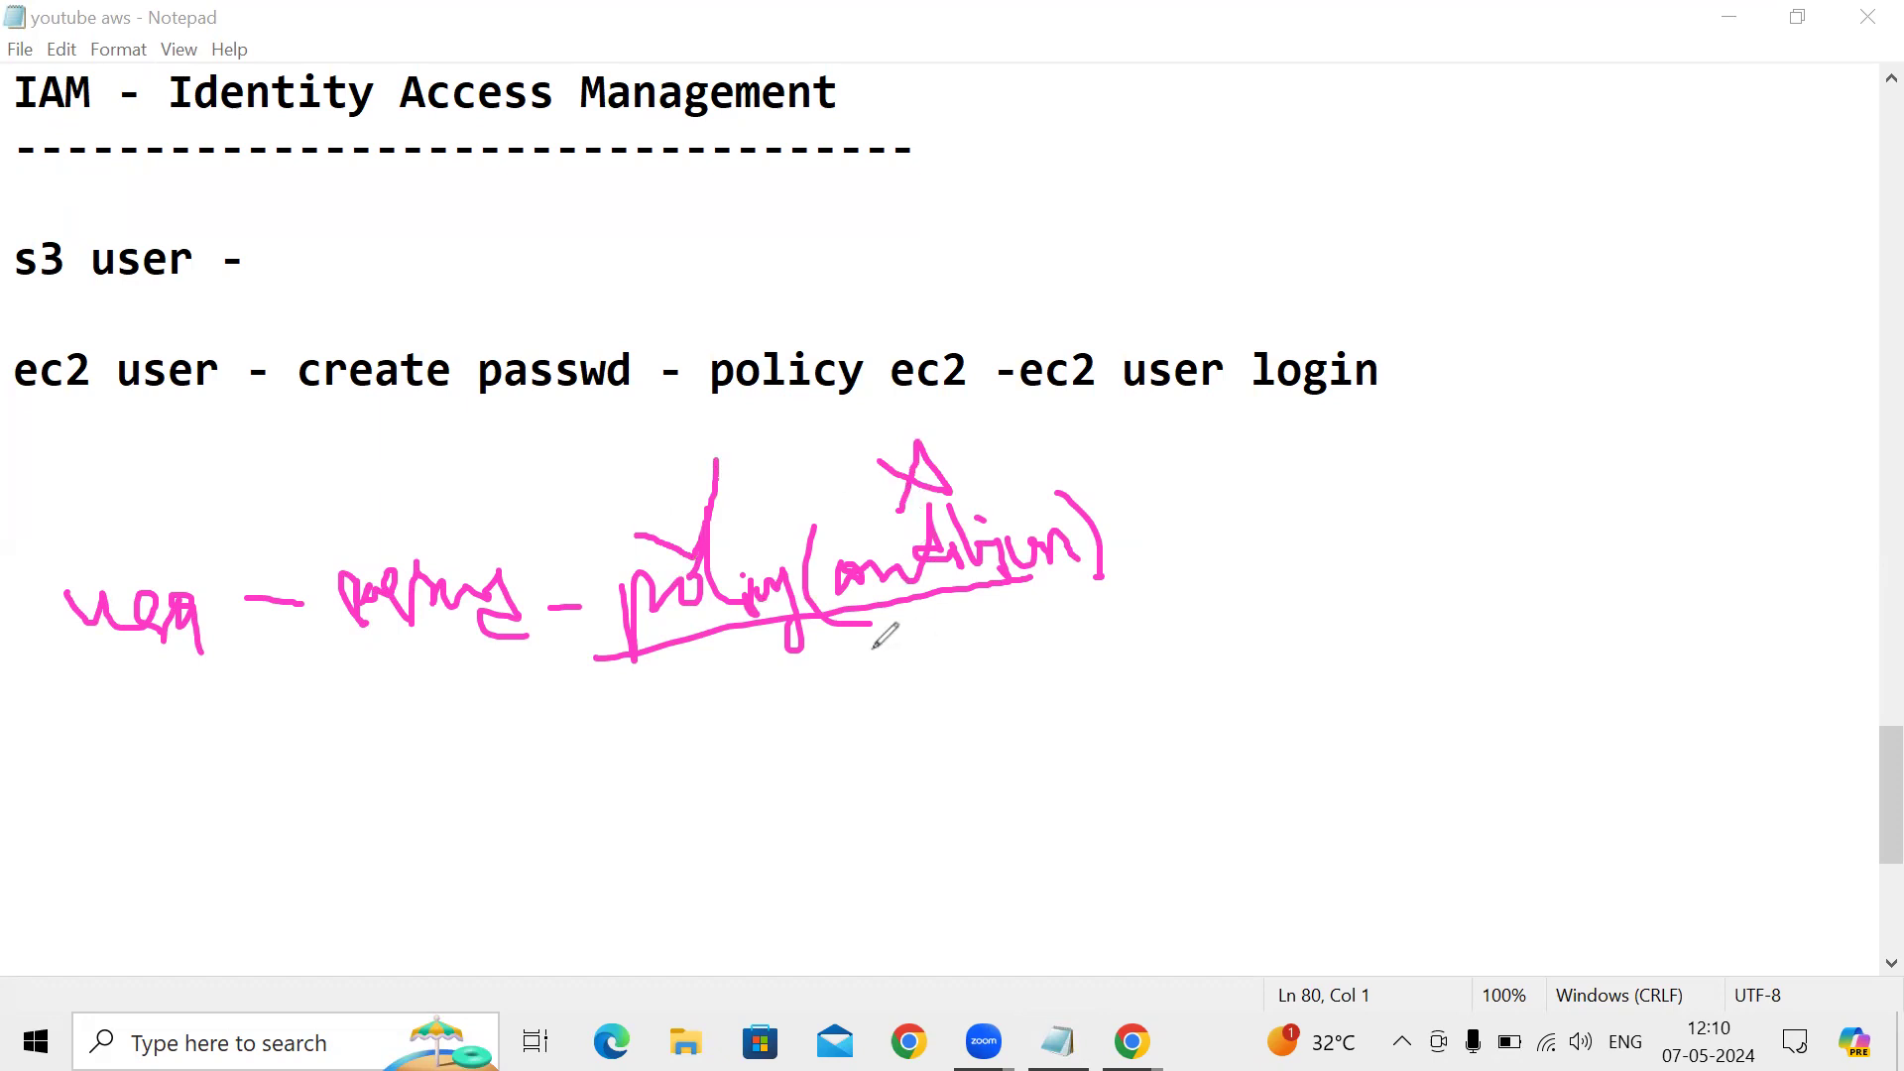
pyautogui.moveTo(877, 458)
pyautogui.mouseDown()
pyautogui.moveTo(950, 486)
pyautogui.moveTo(995, 394)
pyautogui.mouseUp()
pyautogui.moveTo(576, 683); pyautogui.dragTo(825, 620)
# Step: Add login, circle condition, draw a circled tick and cross, and write Mumbai below
pyautogui.moveTo(1111, 592); pyautogui.dragTo(1210, 601)
pyautogui.moveTo(1222, 575)
pyautogui.mouseDown()
pyautogui.moveTo(1266, 540)
pyautogui.moveTo(1367, 597)
pyautogui.moveTo(1412, 565)
pyautogui.mouseUp()
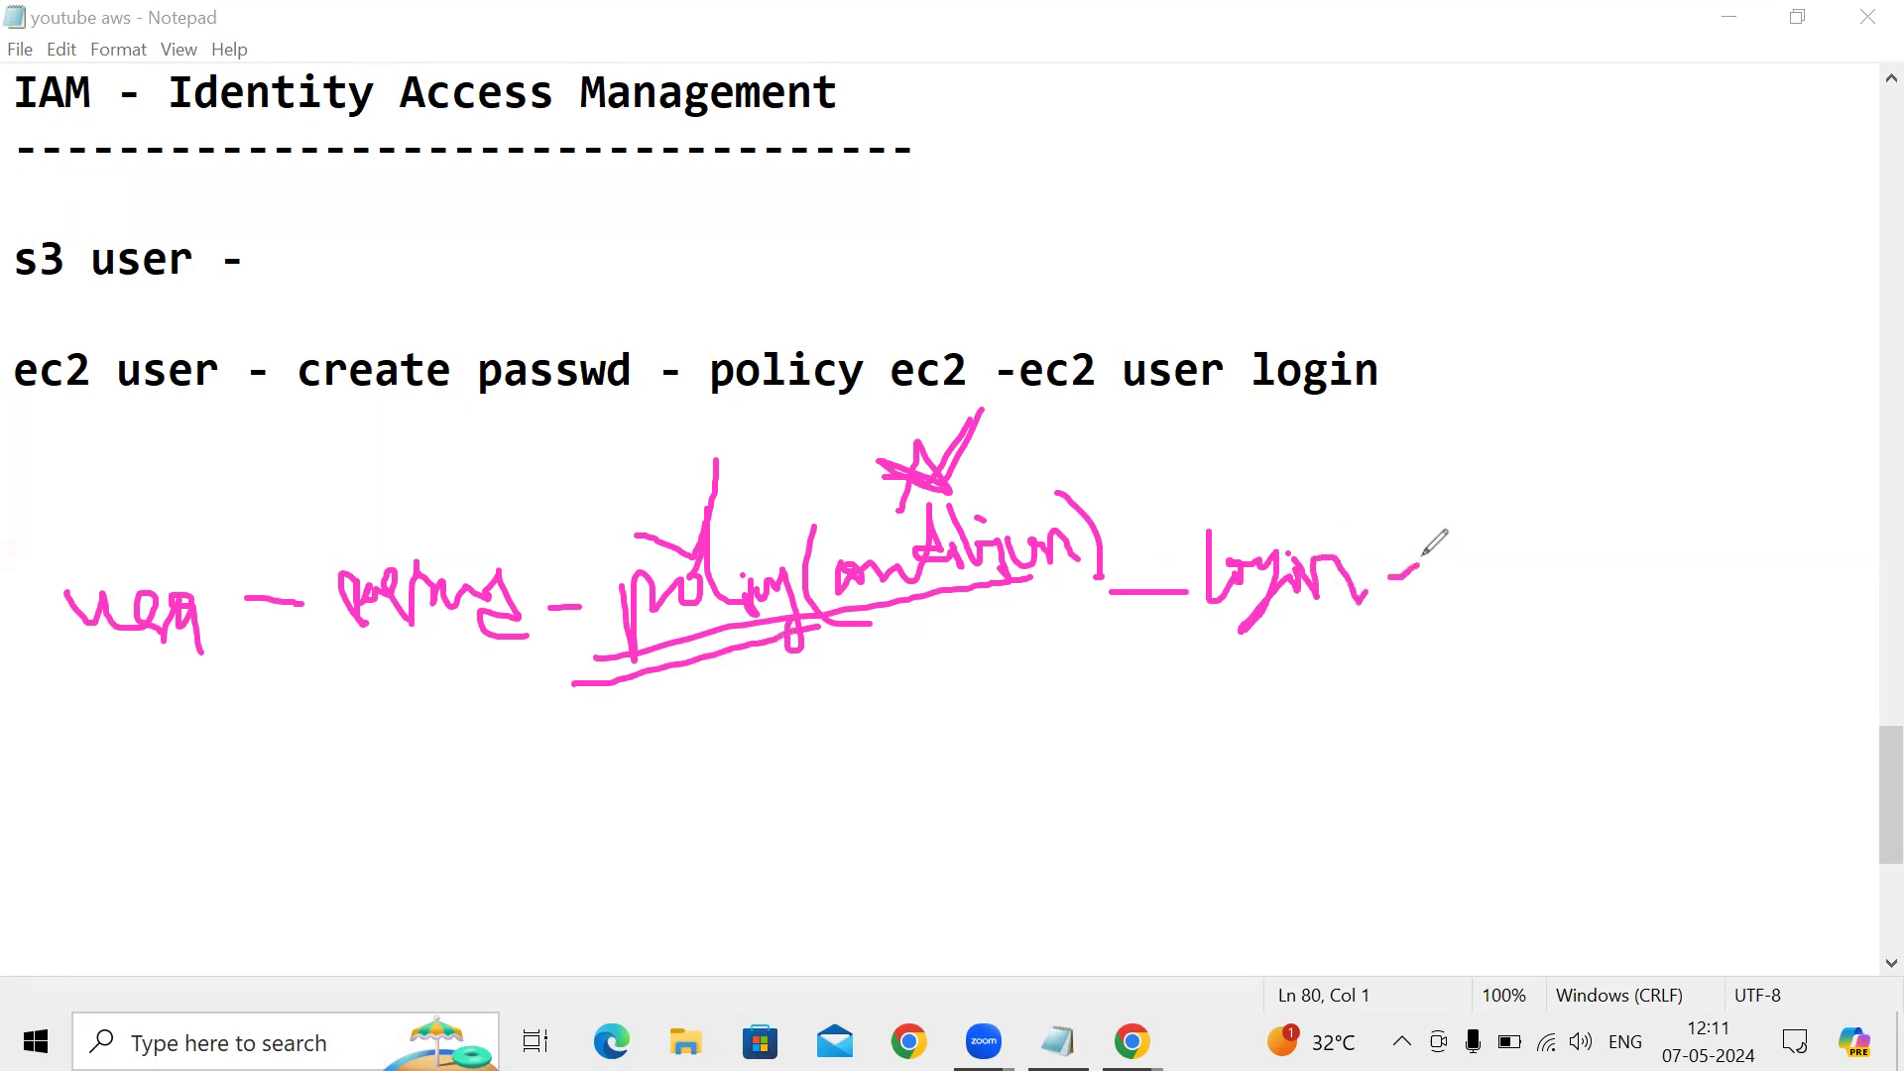
pyautogui.moveTo(1042, 501)
pyautogui.mouseDown()
pyautogui.moveTo(923, 475)
pyautogui.moveTo(865, 630)
pyautogui.moveTo(1068, 511)
pyautogui.mouseUp()
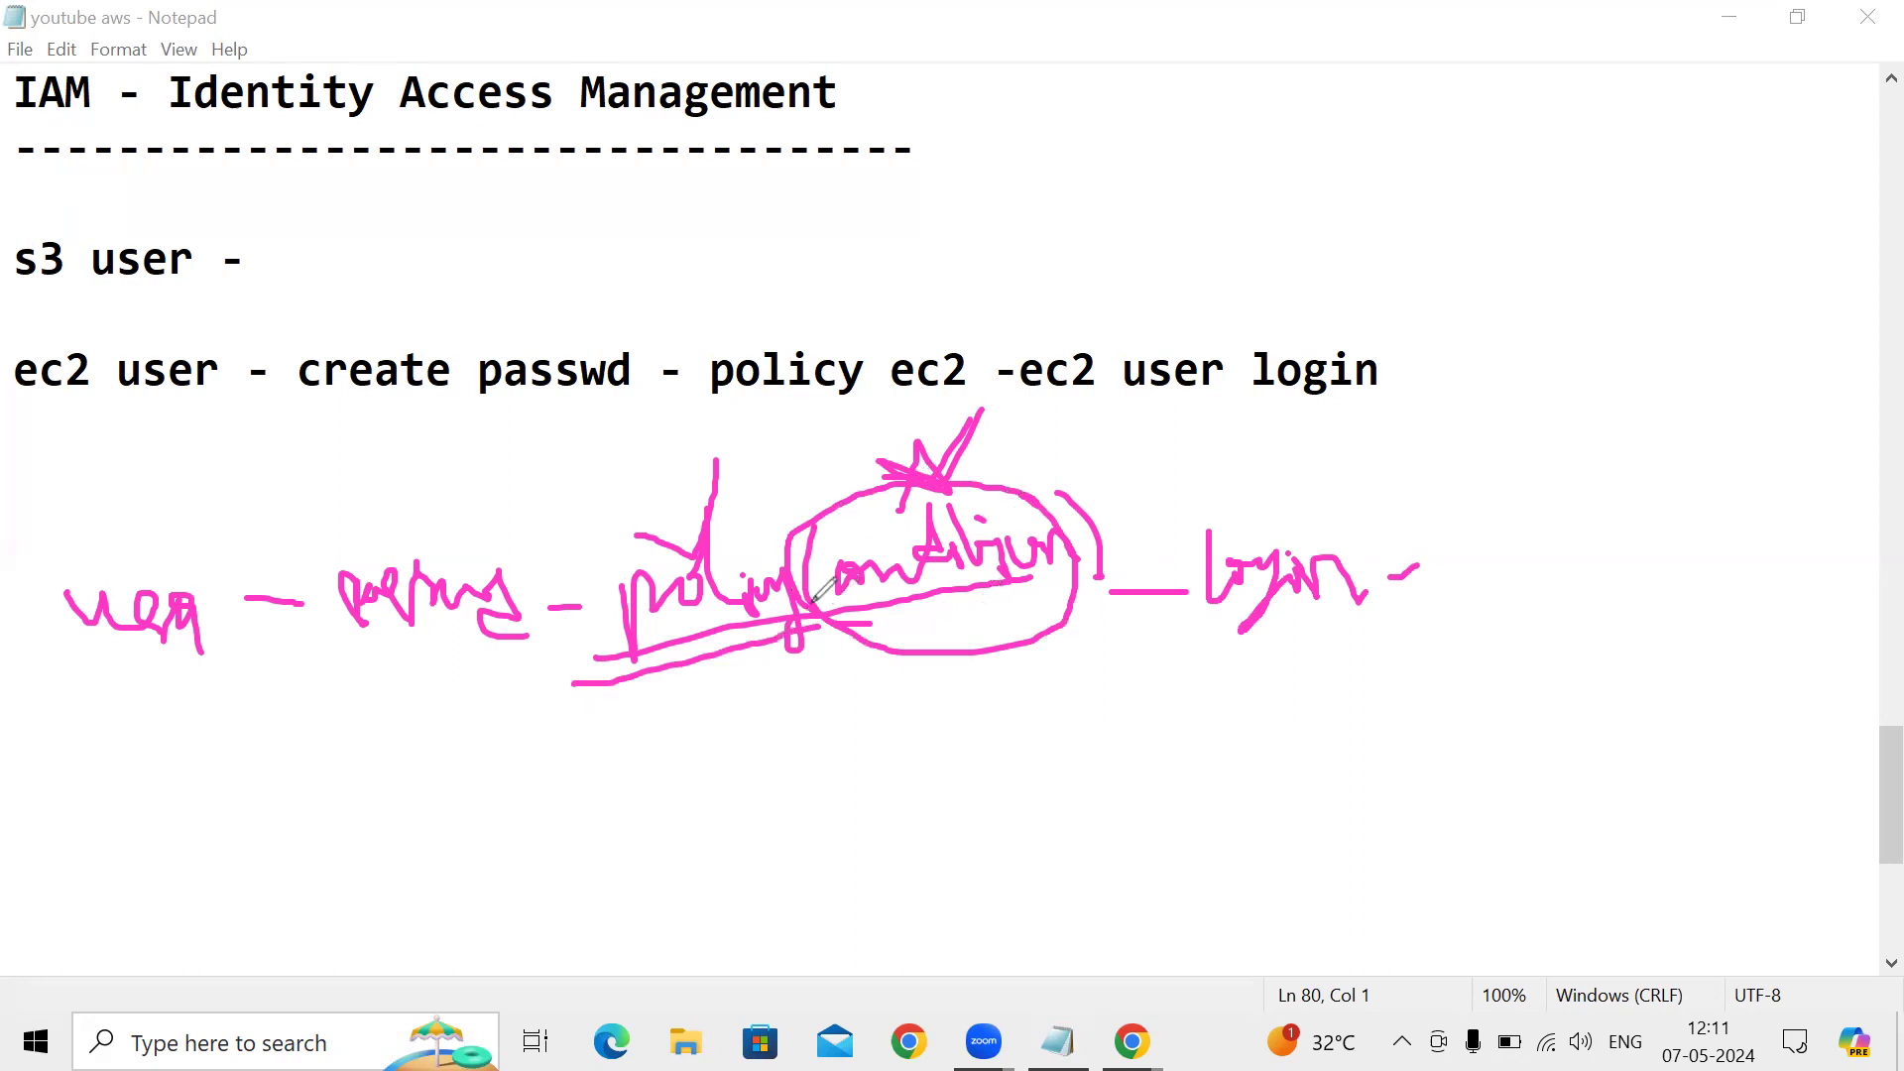
pyautogui.moveTo(1478, 544)
pyautogui.mouseDown()
pyautogui.moveTo(1540, 476)
pyautogui.moveTo(1647, 542)
pyautogui.moveTo(1607, 553)
pyautogui.mouseUp()
pyautogui.moveTo(1512, 433)
pyautogui.mouseDown()
pyautogui.moveTo(1713, 586)
pyautogui.moveTo(1448, 452)
pyautogui.mouseUp()
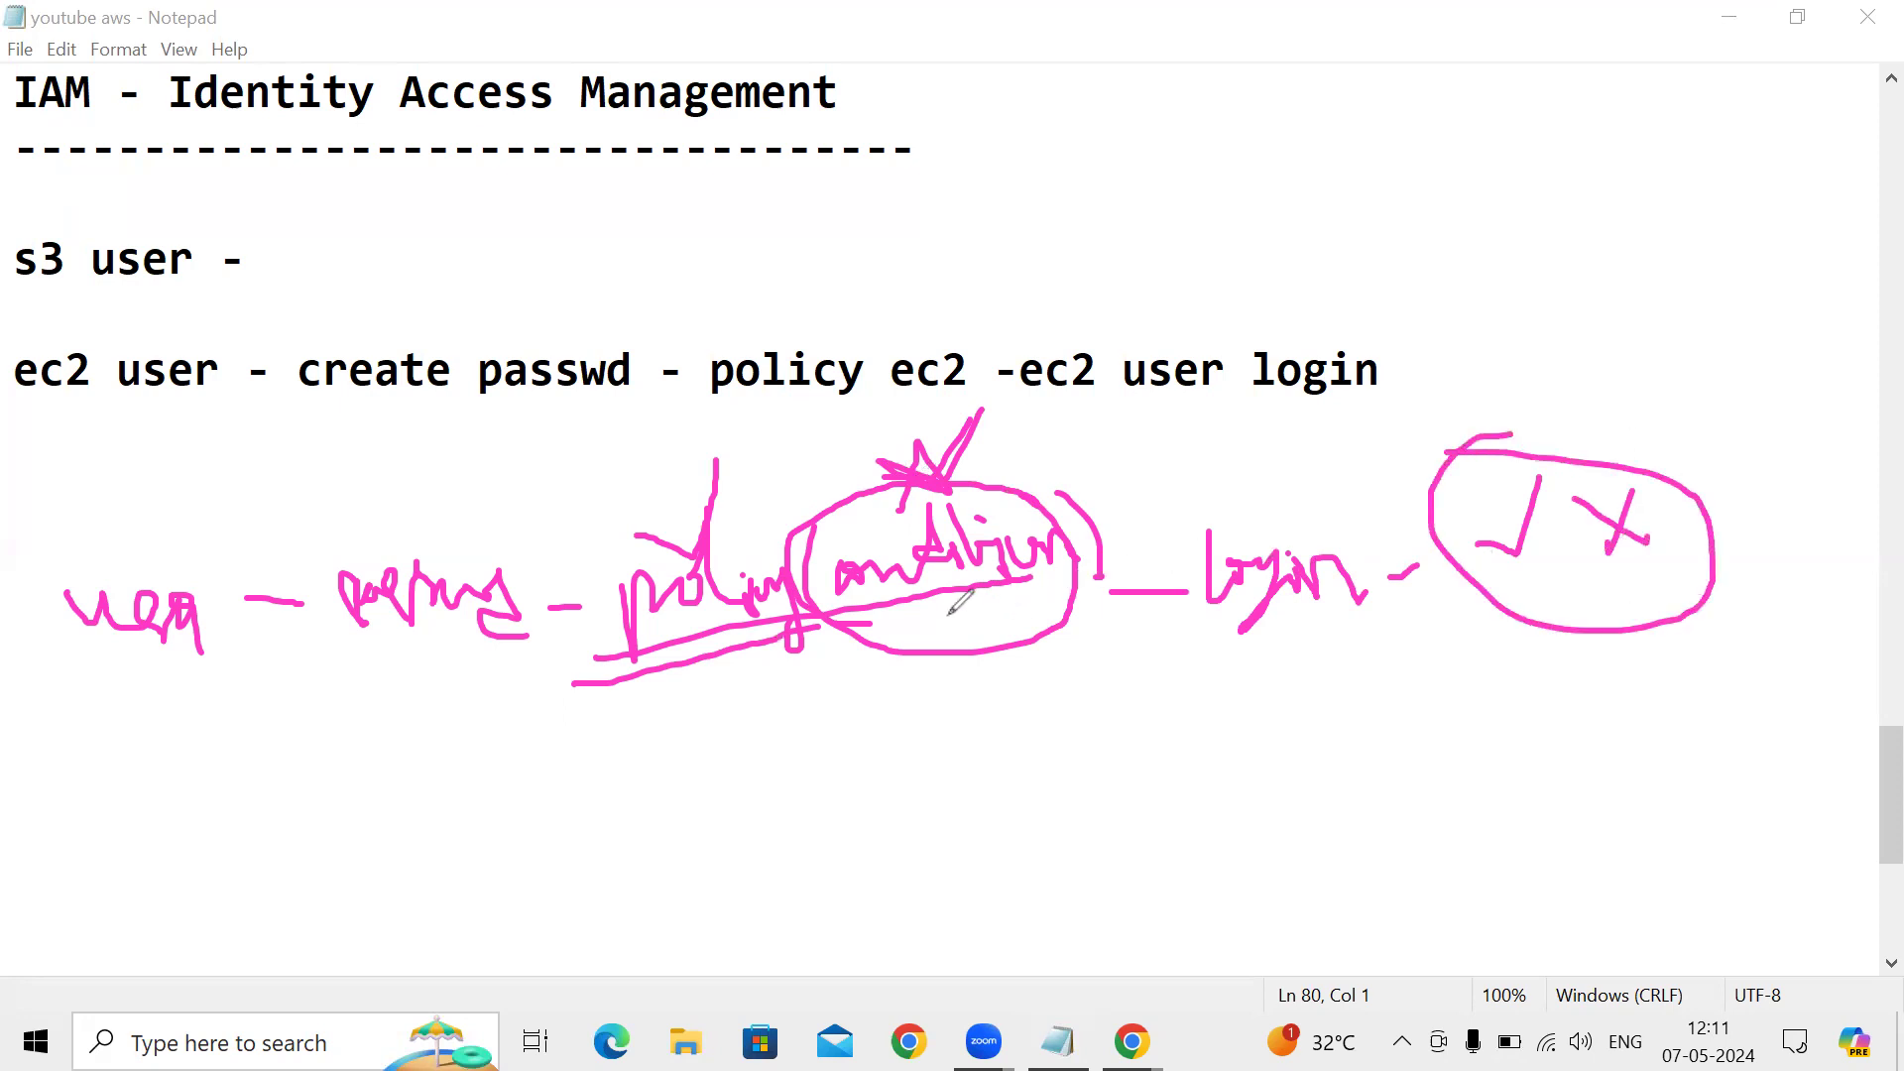
pyautogui.moveTo(913, 598); pyautogui.dragTo(927, 667)
pyautogui.moveTo(936, 595)
pyautogui.mouseDown()
pyautogui.moveTo(959, 672)
pyautogui.moveTo(937, 683)
pyautogui.moveTo(962, 688)
pyautogui.moveTo(974, 654)
pyautogui.mouseUp()
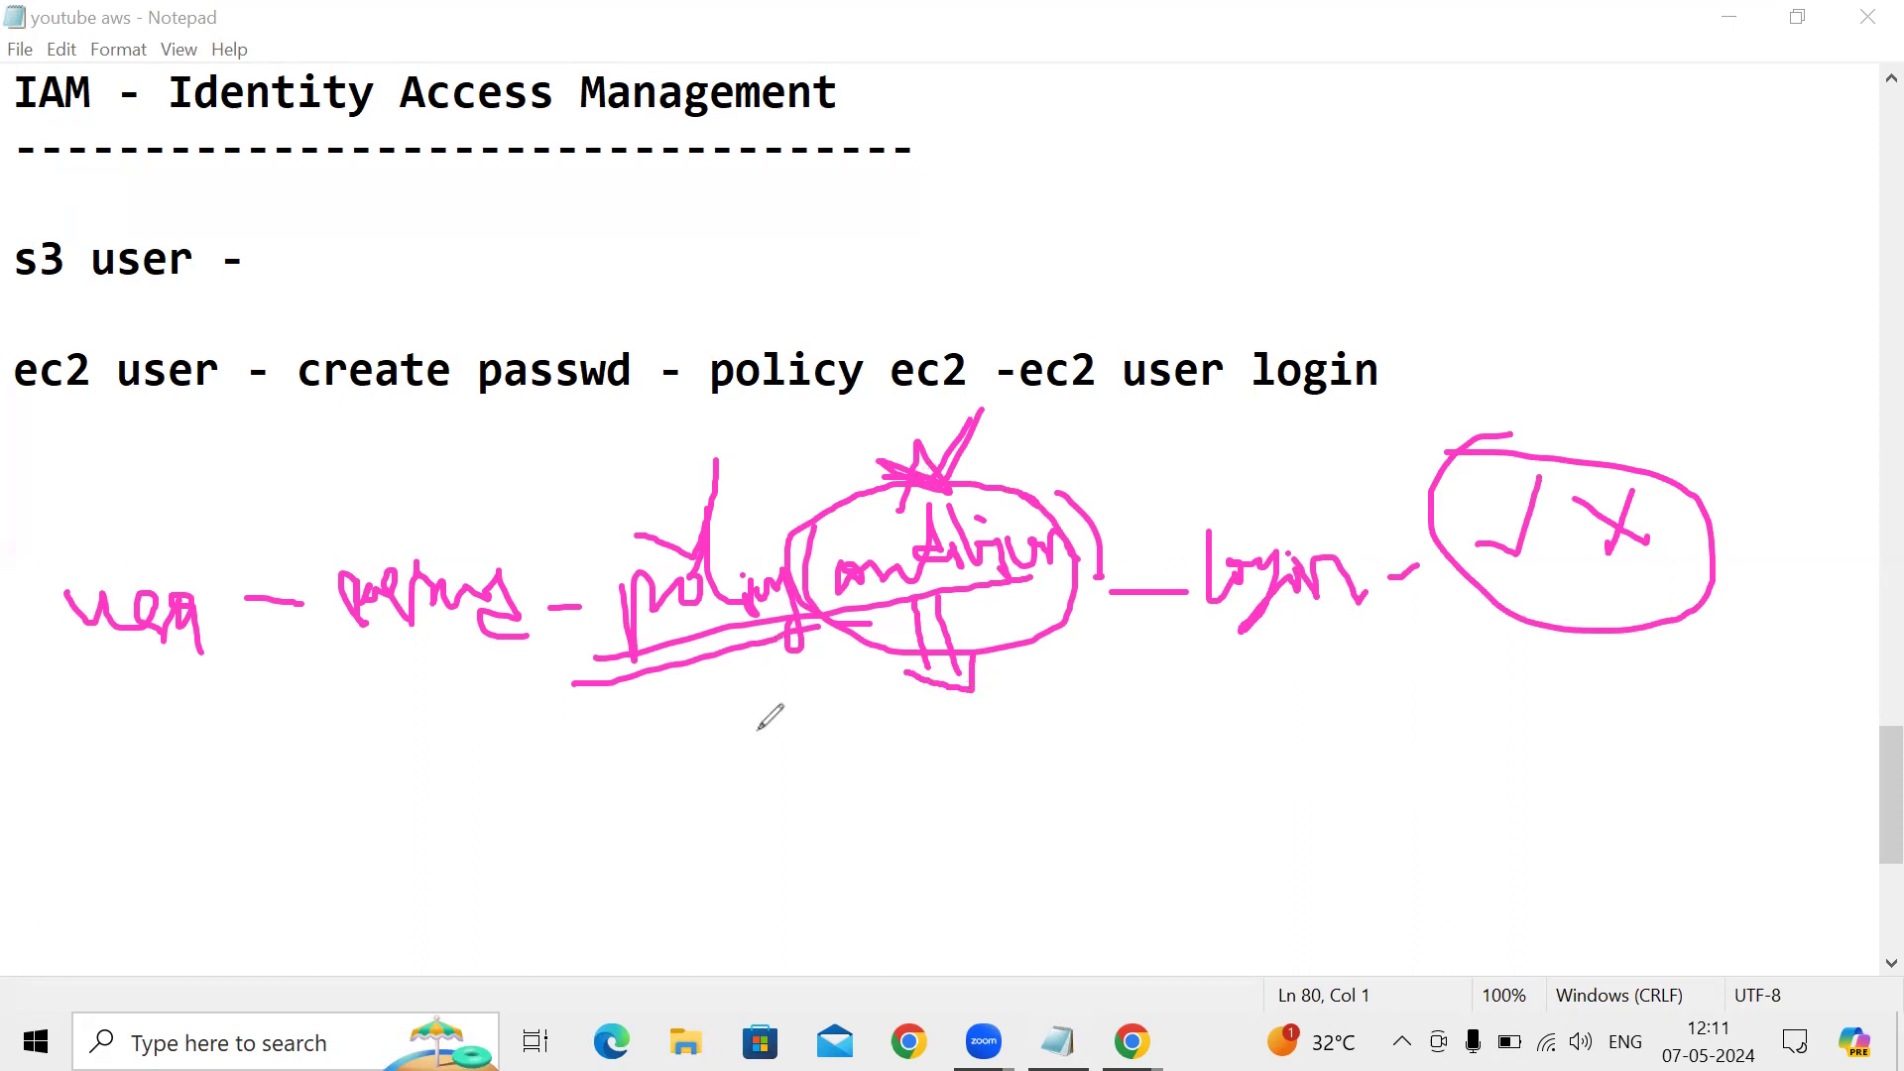
pyautogui.moveTo(148, 777)
pyautogui.mouseDown()
pyautogui.moveTo(186, 734)
pyautogui.moveTo(137, 748)
pyautogui.moveTo(186, 783)
pyautogui.moveTo(283, 733)
pyautogui.moveTo(396, 753)
pyautogui.moveTo(414, 722)
pyautogui.moveTo(484, 776)
pyautogui.mouseUp()
pyautogui.click(480, 753)
# Step: Add a crossed note under condition and circled S3 and Mumbai labels joined by a line
pyautogui.moveTo(1001, 468)
pyautogui.mouseDown()
pyautogui.moveTo(870, 461)
pyautogui.moveTo(897, 644)
pyautogui.moveTo(1052, 478)
pyautogui.moveTo(979, 471)
pyautogui.mouseUp()
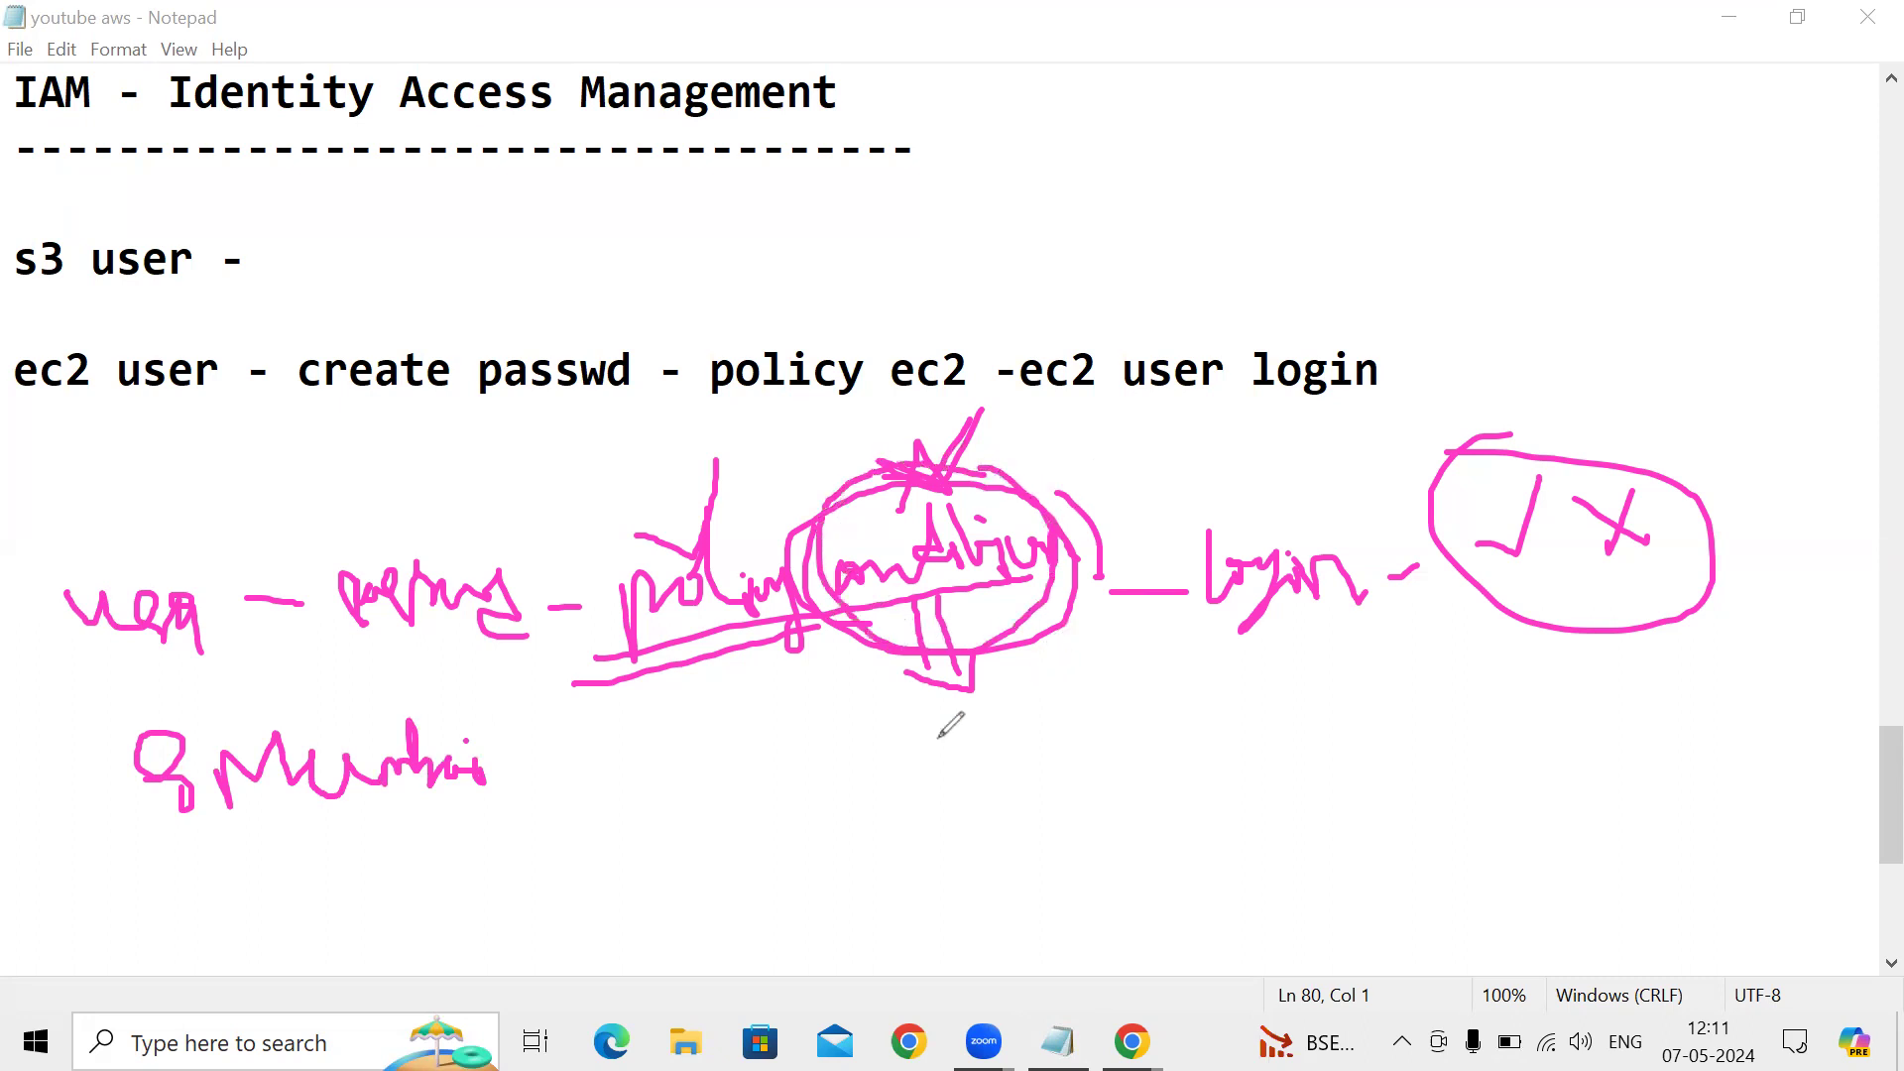
pyautogui.moveTo(895, 754)
pyautogui.mouseDown()
pyautogui.moveTo(977, 729)
pyautogui.moveTo(1037, 744)
pyautogui.moveTo(1054, 684)
pyautogui.moveTo(1080, 762)
pyautogui.mouseUp()
pyautogui.moveTo(252, 475)
pyautogui.mouseDown()
pyautogui.moveTo(266, 504)
pyautogui.moveTo(305, 496)
pyautogui.moveTo(323, 543)
pyautogui.mouseUp()
pyautogui.moveTo(253, 428)
pyautogui.mouseDown()
pyautogui.moveTo(179, 448)
pyautogui.moveTo(306, 595)
pyautogui.moveTo(339, 480)
pyautogui.moveTo(319, 473)
pyautogui.mouseUp()
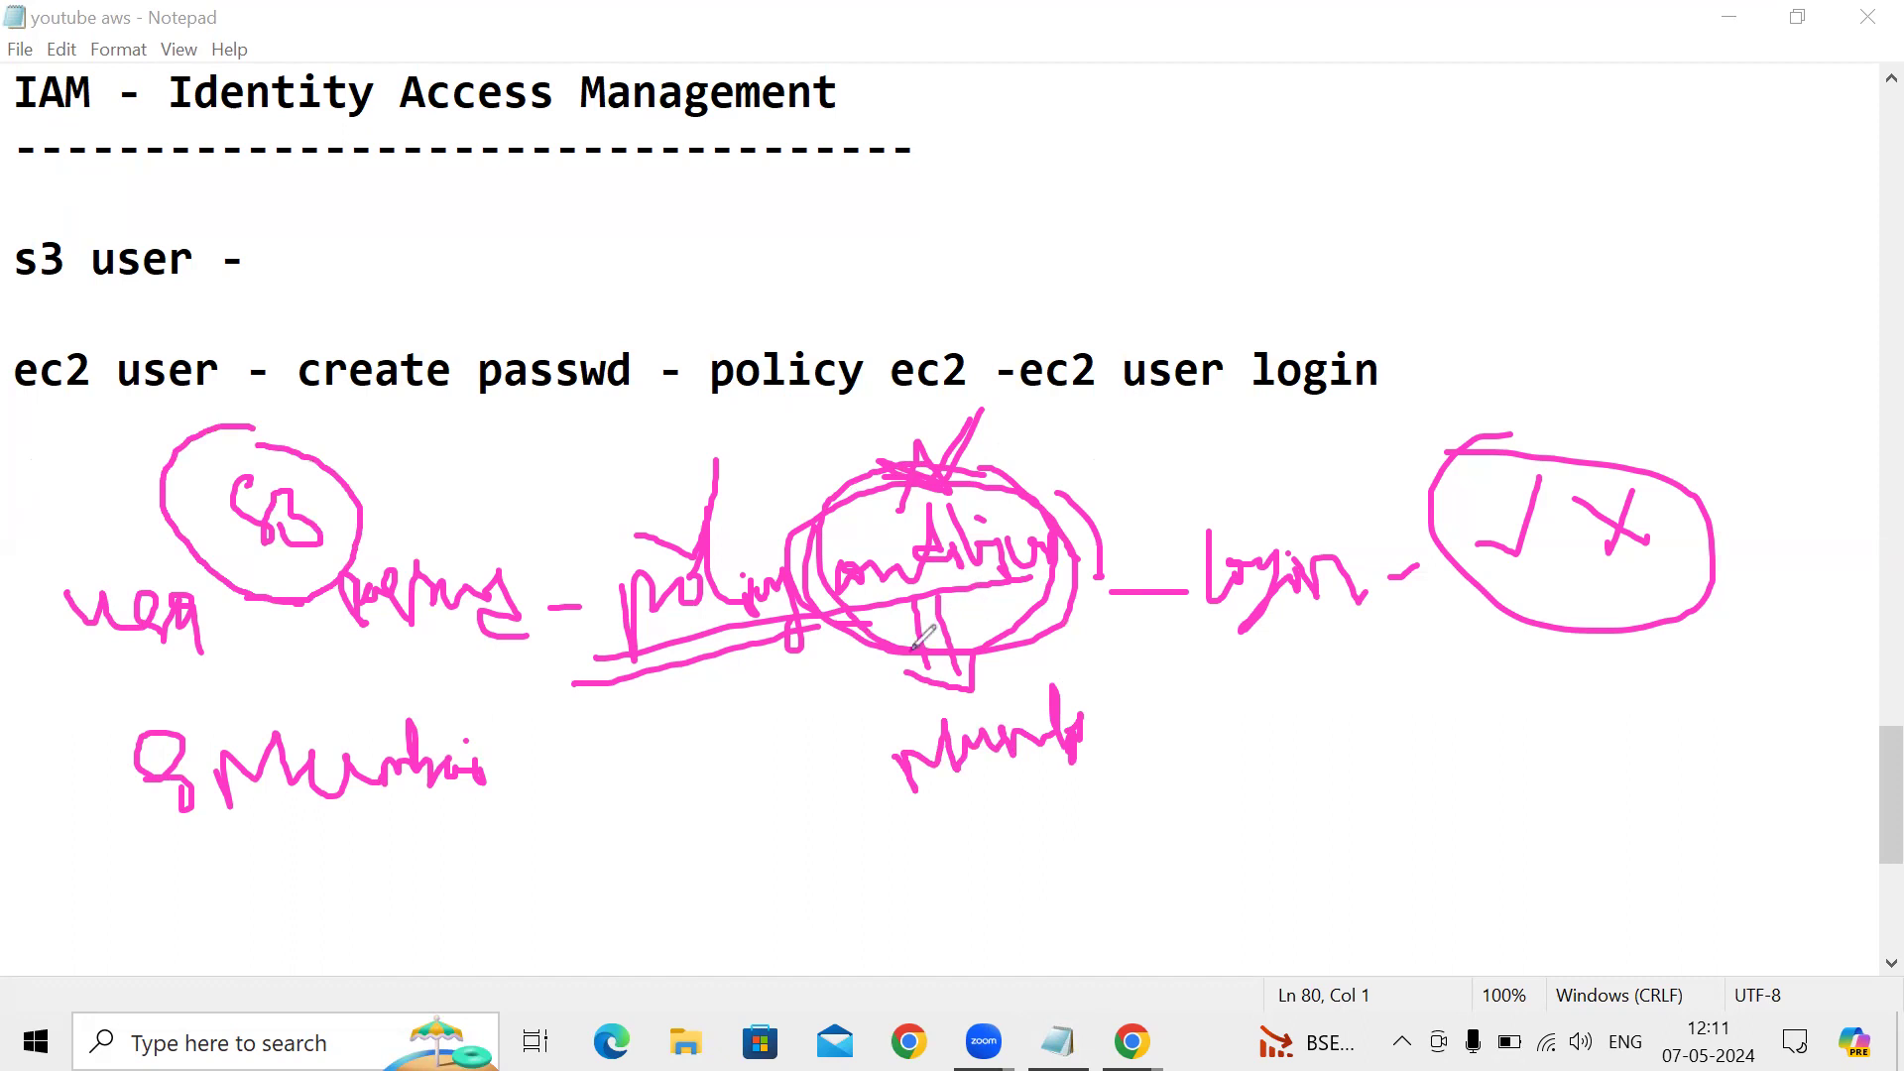
pyautogui.moveTo(458, 687)
pyautogui.mouseDown()
pyautogui.moveTo(194, 729)
pyautogui.moveTo(248, 841)
pyautogui.moveTo(483, 782)
pyautogui.moveTo(473, 706)
pyautogui.mouseUp()
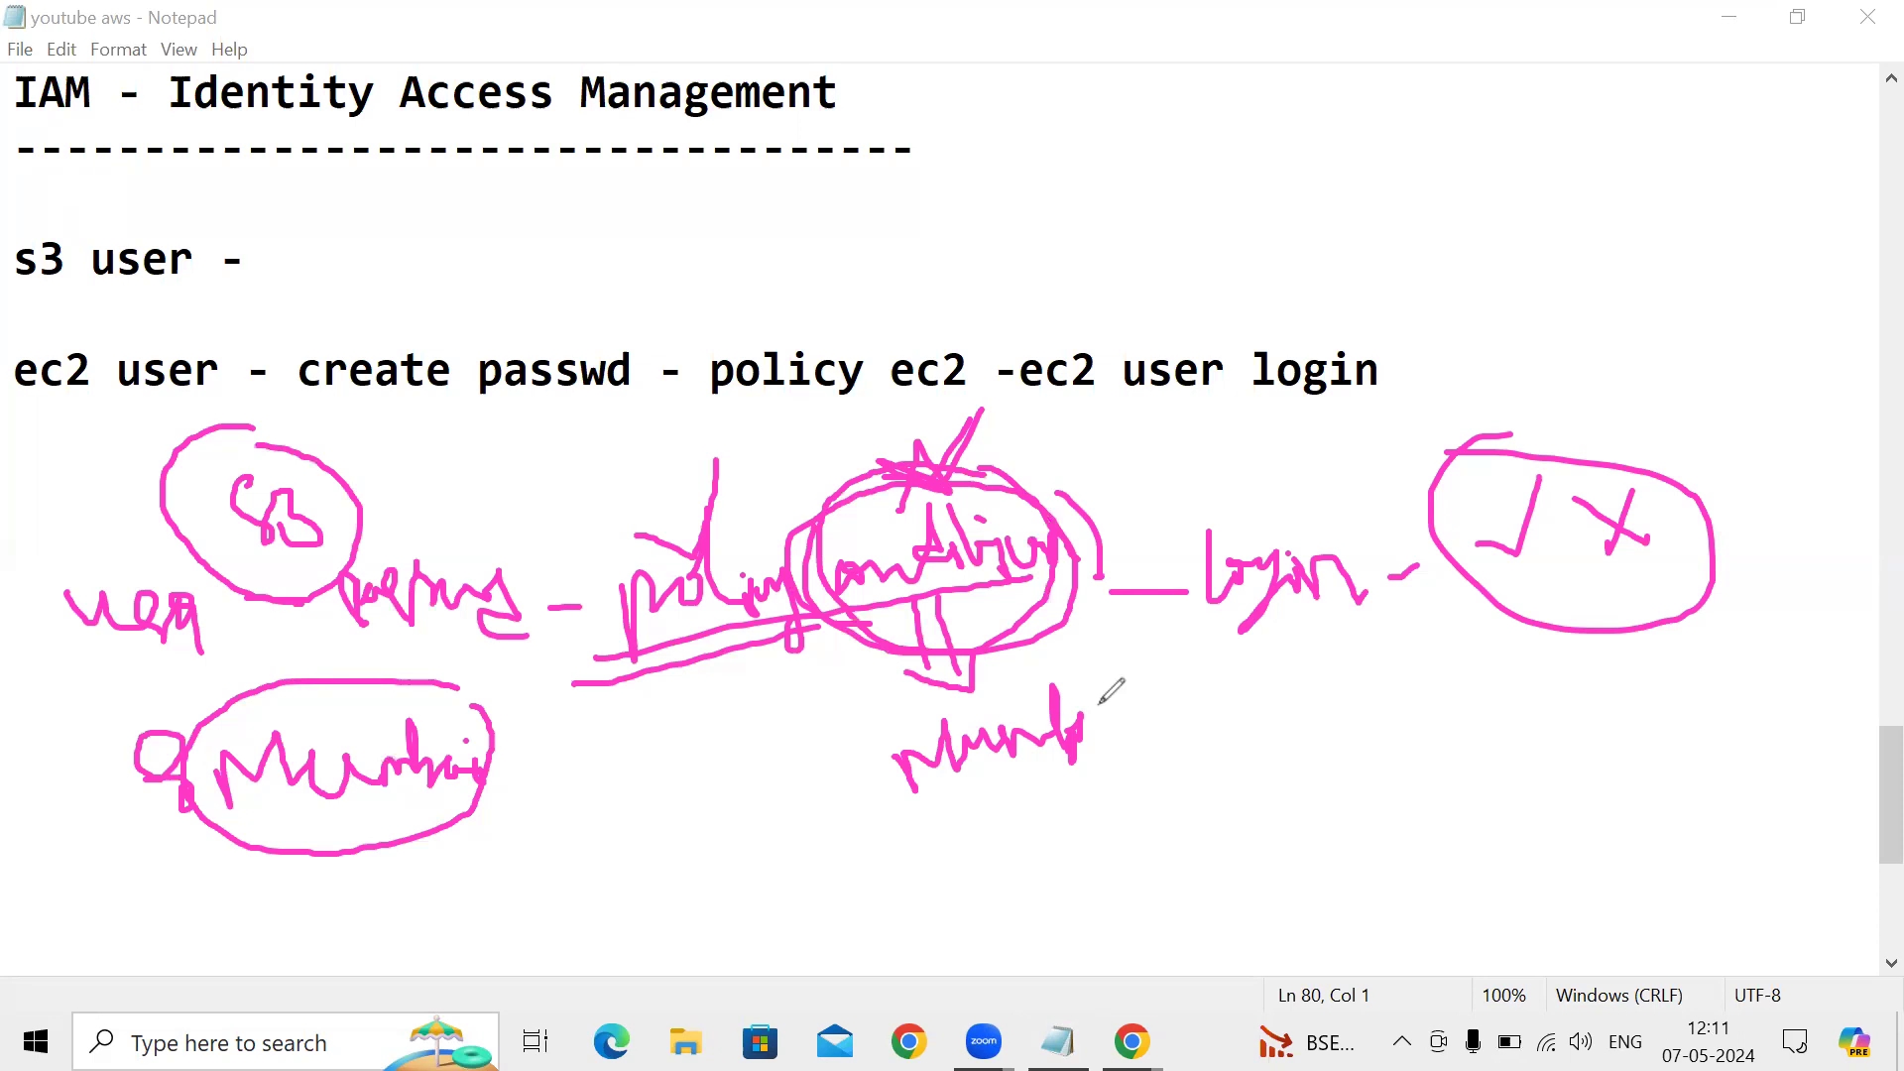
pyautogui.moveTo(1099, 724)
pyautogui.mouseDown()
pyautogui.moveTo(1157, 743)
pyautogui.moveTo(1111, 771)
pyautogui.mouseUp()
pyautogui.moveTo(462, 722)
pyautogui.mouseDown()
pyautogui.moveTo(426, 677)
pyautogui.moveTo(184, 754)
pyautogui.moveTo(434, 798)
pyautogui.mouseUp()
pyautogui.moveTo(272, 580)
pyautogui.mouseDown()
pyautogui.moveTo(298, 676)
pyautogui.moveTo(315, 637)
pyautogui.mouseUp()
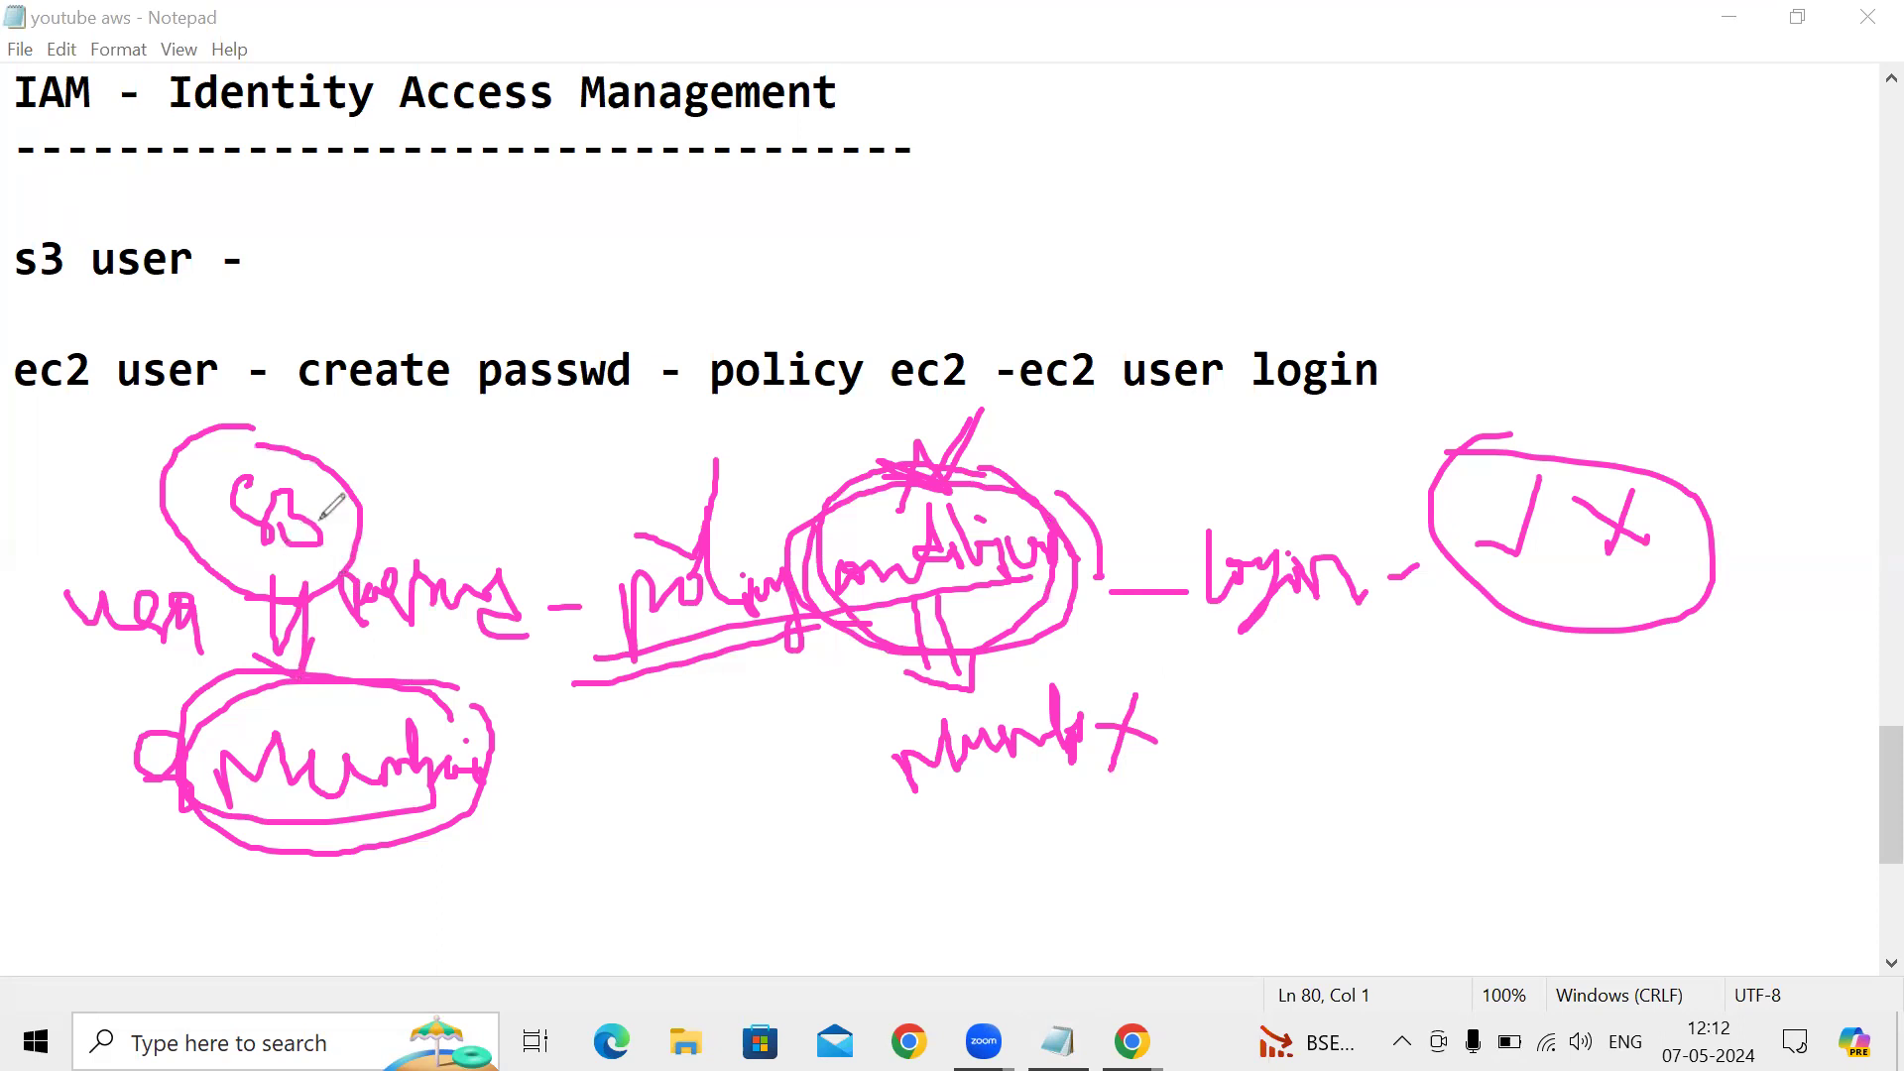
# Step: Write and underline a note above user, then draw an arrow from condition to the top note
pyautogui.moveTo(420, 457)
pyautogui.mouseDown()
pyautogui.moveTo(481, 483)
pyautogui.moveTo(430, 448)
pyautogui.moveTo(551, 459)
pyautogui.moveTo(645, 496)
pyautogui.moveTo(728, 427)
pyautogui.moveTo(754, 436)
pyautogui.moveTo(742, 483)
pyautogui.mouseUp()
pyautogui.moveTo(553, 531); pyautogui.dragTo(797, 483)
pyautogui.moveTo(371, 504)
pyautogui.mouseDown()
pyautogui.moveTo(250, 411)
pyautogui.moveTo(170, 422)
pyautogui.moveTo(212, 585)
pyautogui.moveTo(276, 593)
pyautogui.mouseUp()
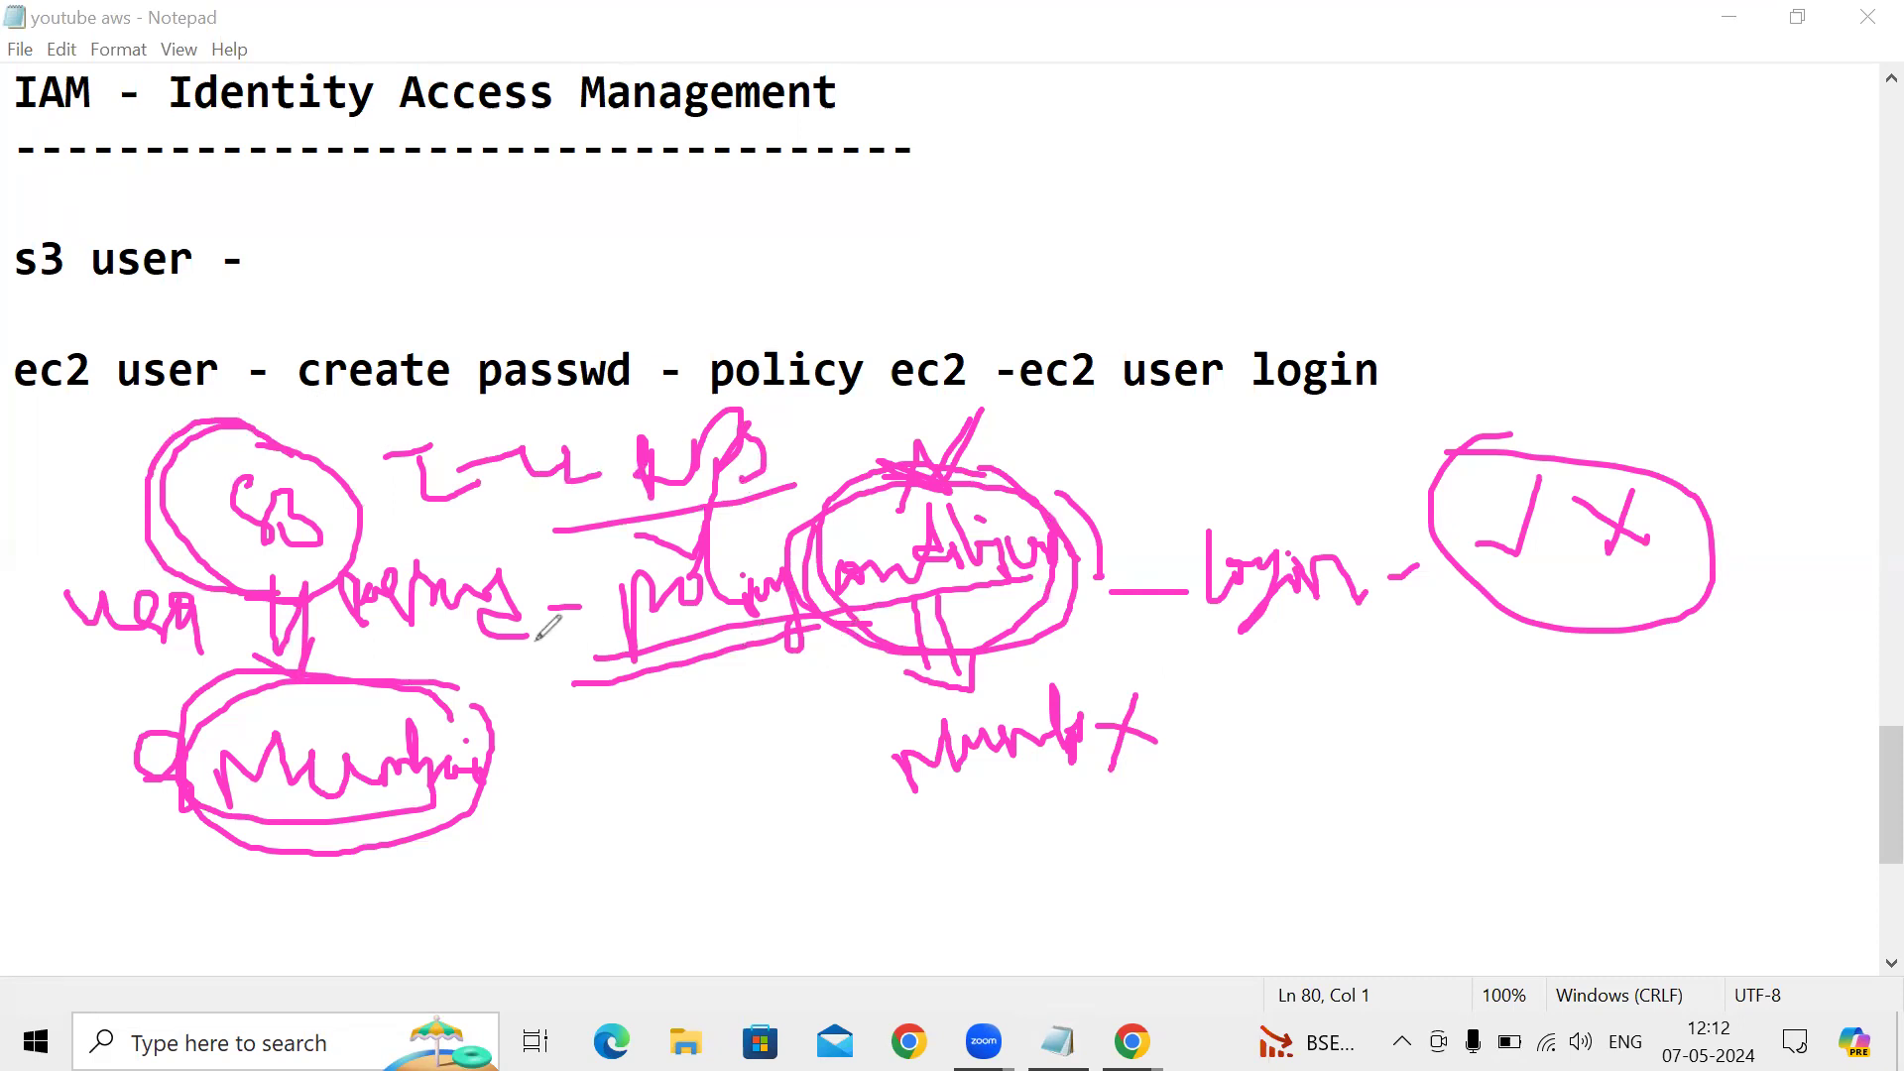
pyautogui.moveTo(201, 477)
pyautogui.mouseDown()
pyautogui.moveTo(230, 475)
pyautogui.moveTo(265, 340)
pyautogui.mouseUp()
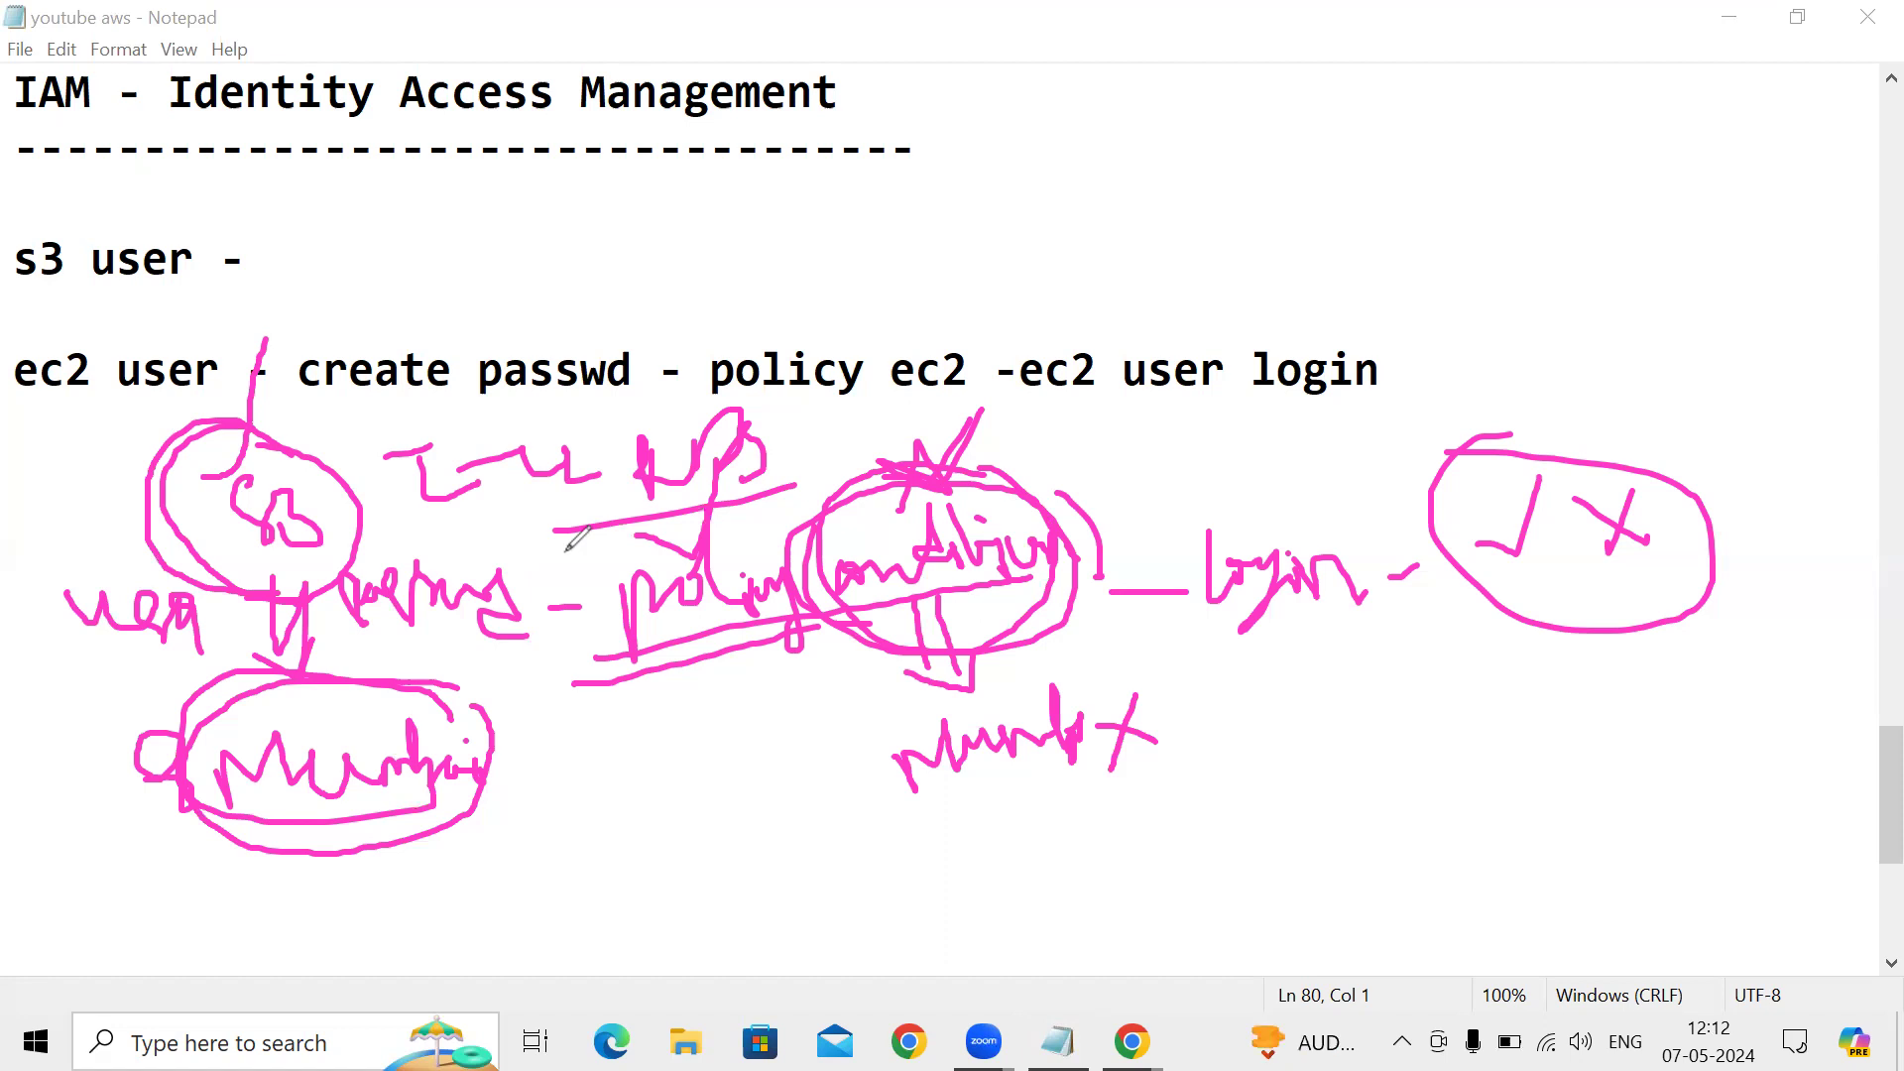
pyautogui.moveTo(429, 516); pyautogui.dragTo(549, 502)
pyautogui.moveTo(1015, 180)
pyautogui.mouseDown()
pyautogui.moveTo(1053, 236)
pyautogui.moveTo(1040, 251)
pyautogui.moveTo(1203, 266)
pyautogui.mouseUp()
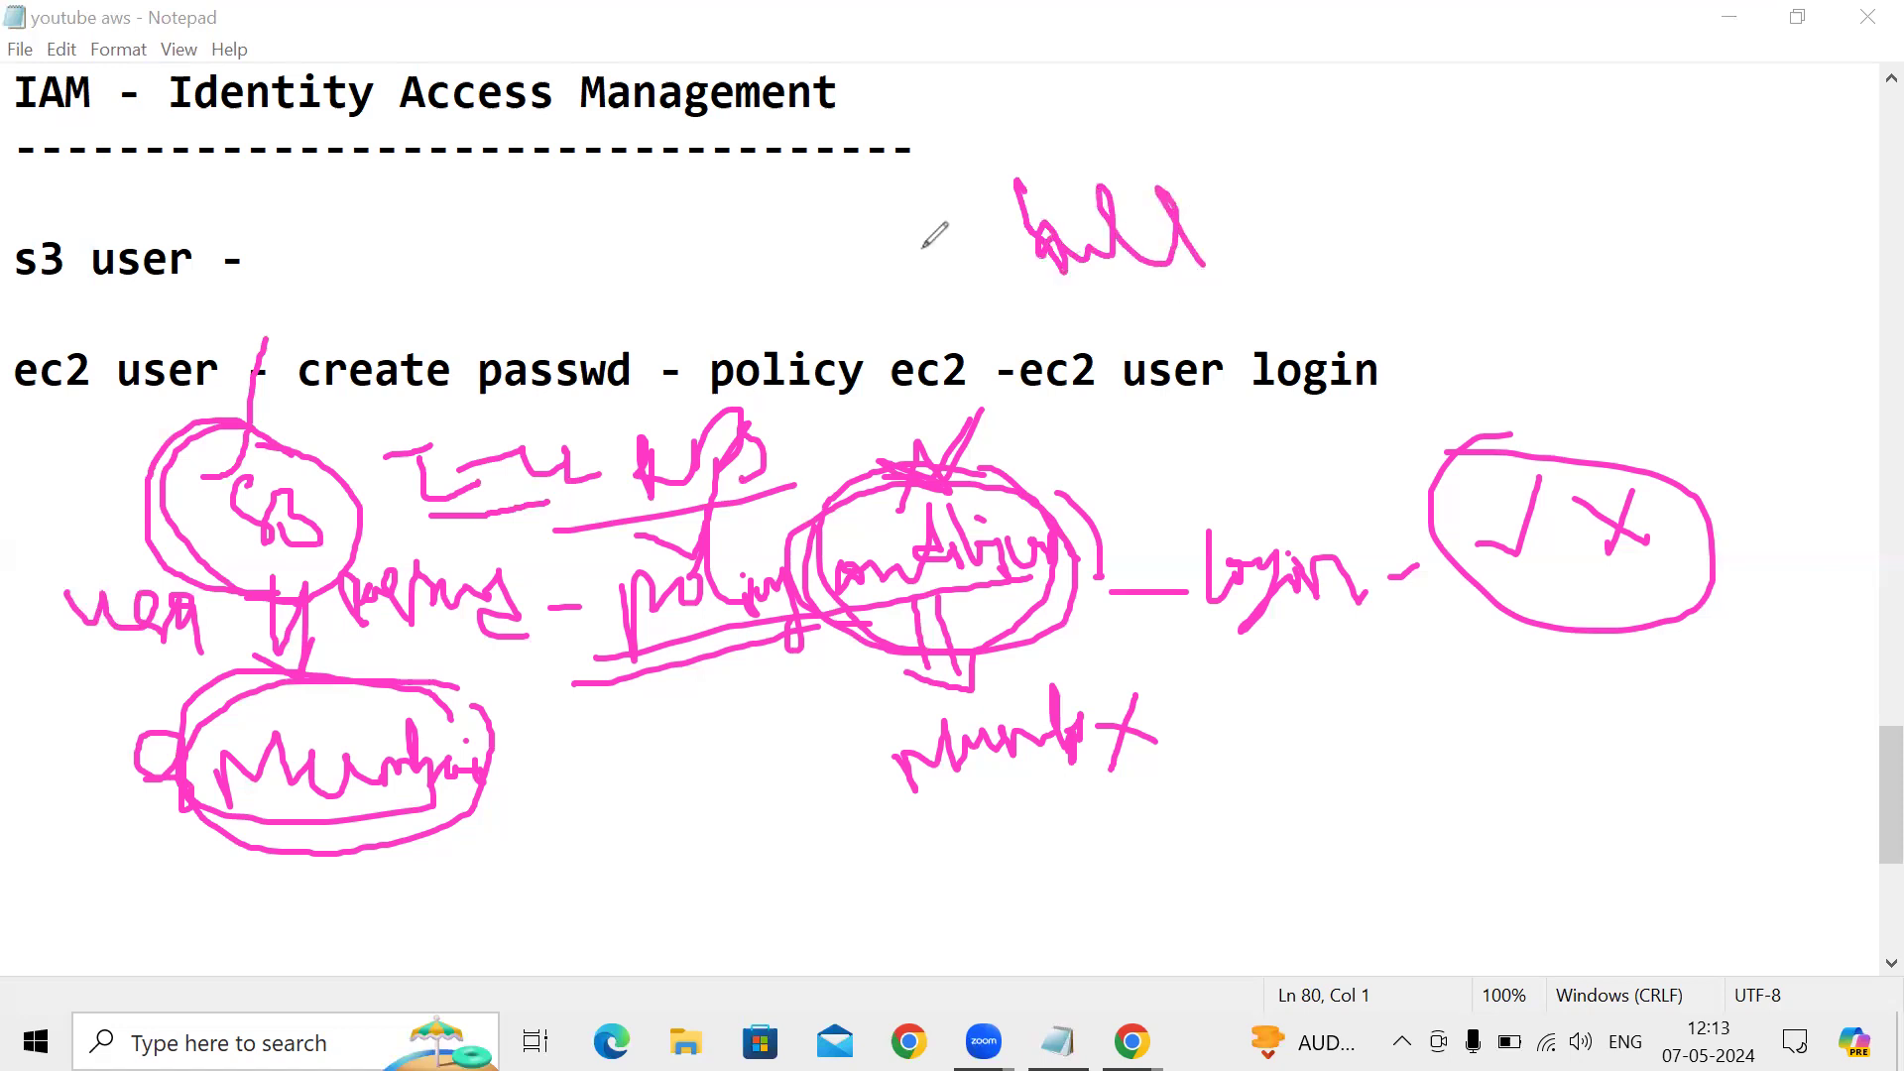
pyautogui.moveTo(934, 279)
pyautogui.mouseDown()
pyautogui.moveTo(1010, 266)
pyautogui.moveTo(1004, 382)
pyautogui.mouseUp()
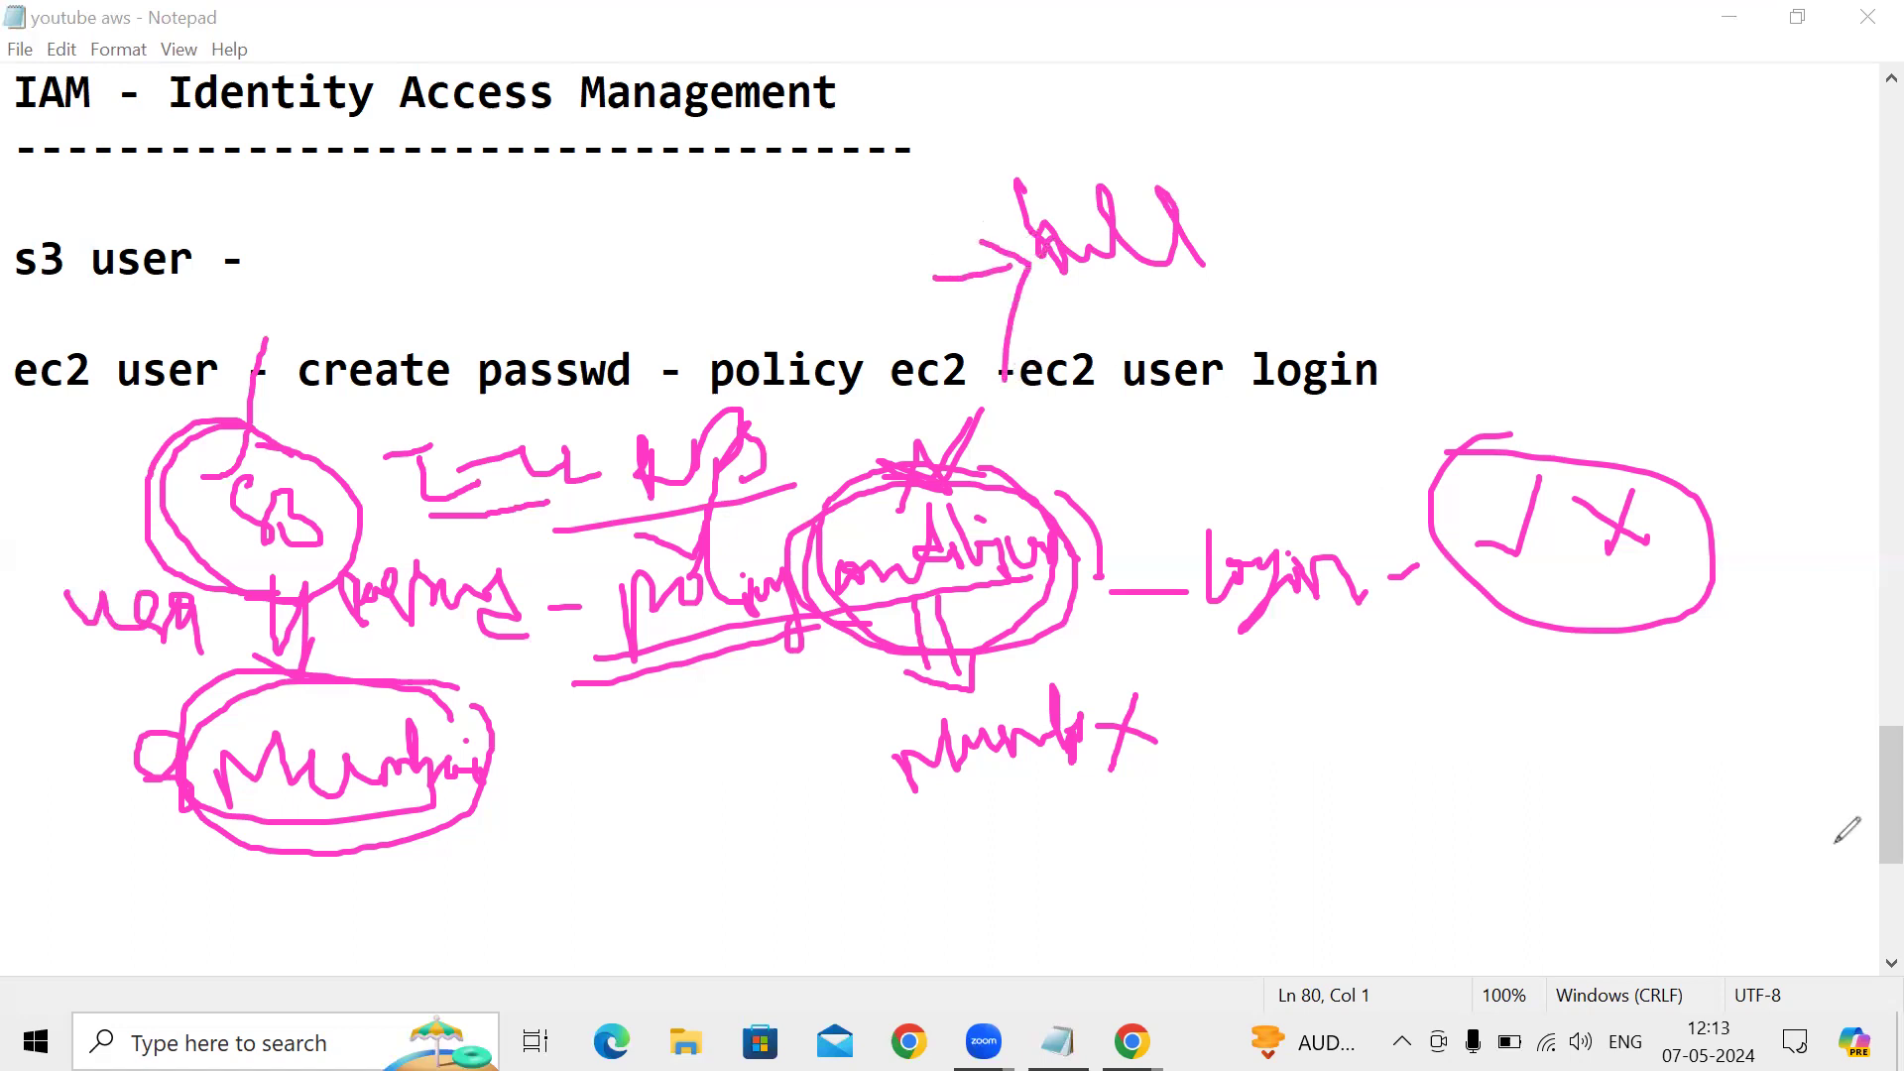